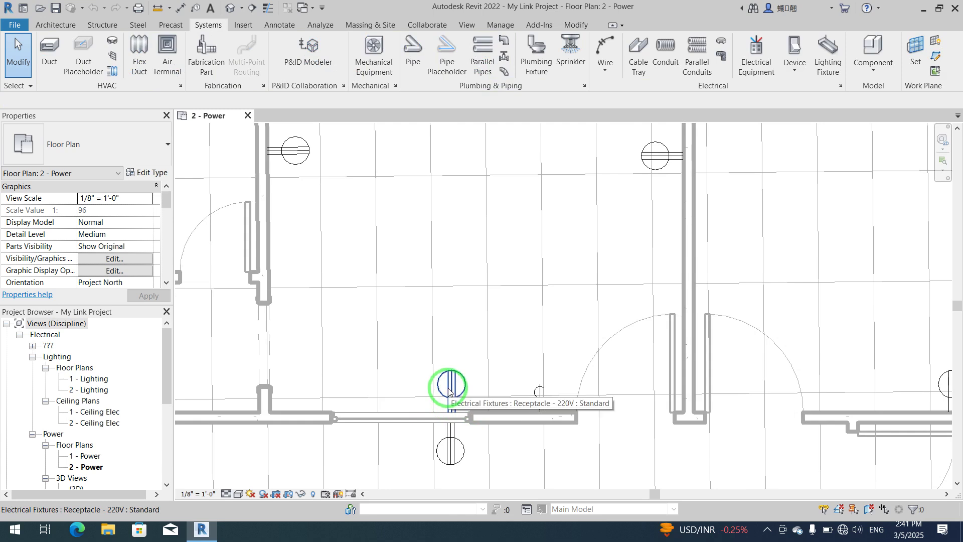
- Open the Receptacle - 220V family for editing from the fixture beside the window and display its Ref. Level floor plan
{"action": "left_click", "coordinate": [449, 392]}
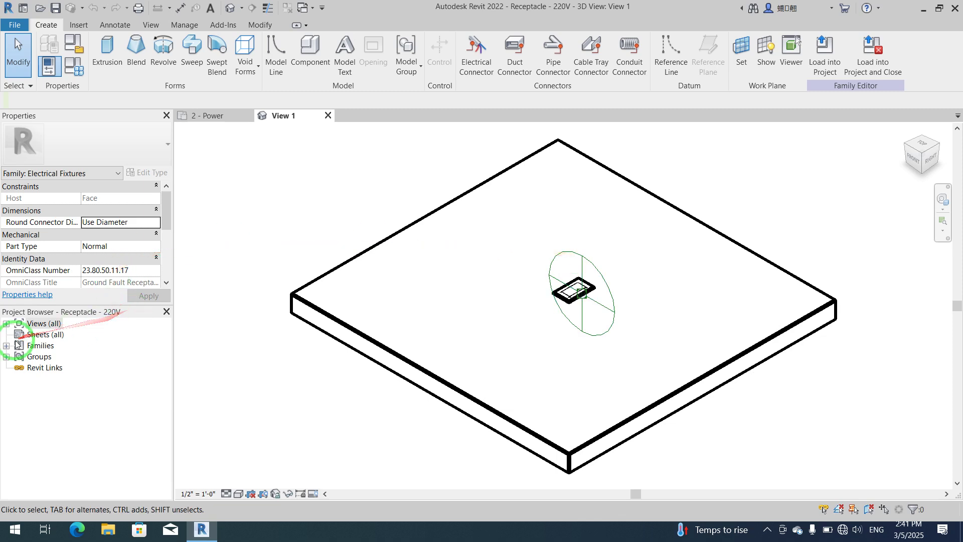
{"action": "double_click", "coordinate": [48, 325]}
{"action": "double_click", "coordinate": [57, 336]}
{"action": "double_click", "coordinate": [59, 345]}
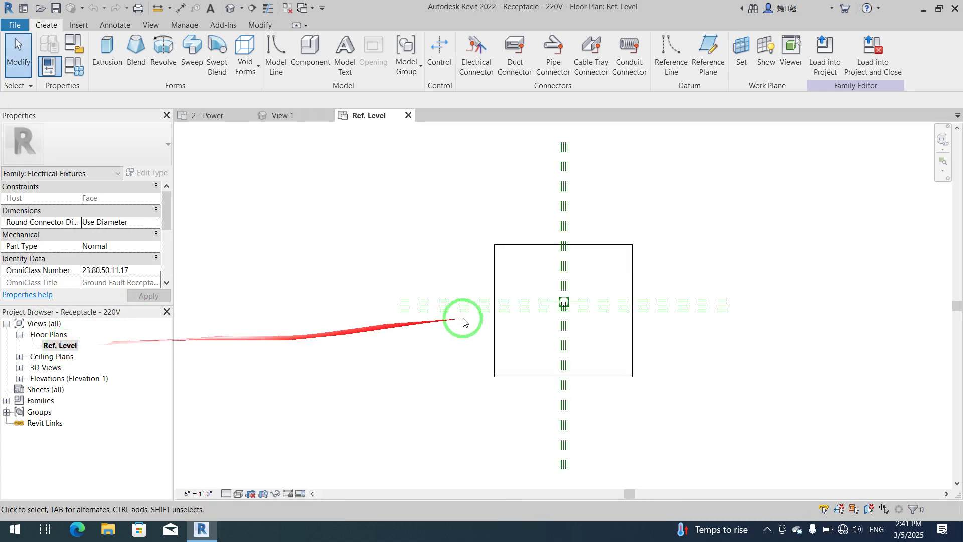
- Examine the type properties of the receptacle annotation symbol at the centre of the plate
{"action": "scroll", "coordinate": [561, 304], "scroll_direction": "up", "scroll_amount": 6}
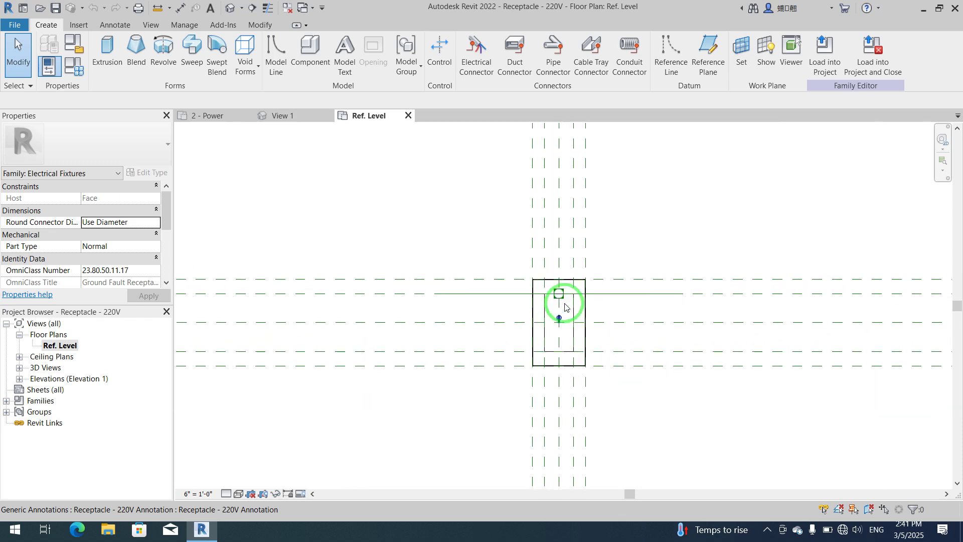
{"action": "scroll", "coordinate": [565, 307], "scroll_direction": "up", "scroll_amount": 8}
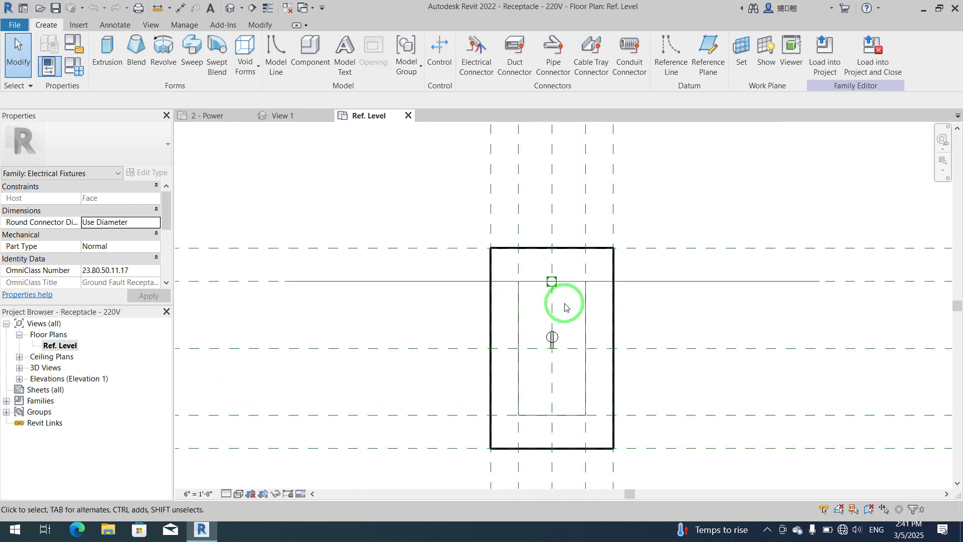
{"action": "left_click", "coordinate": [548, 334]}
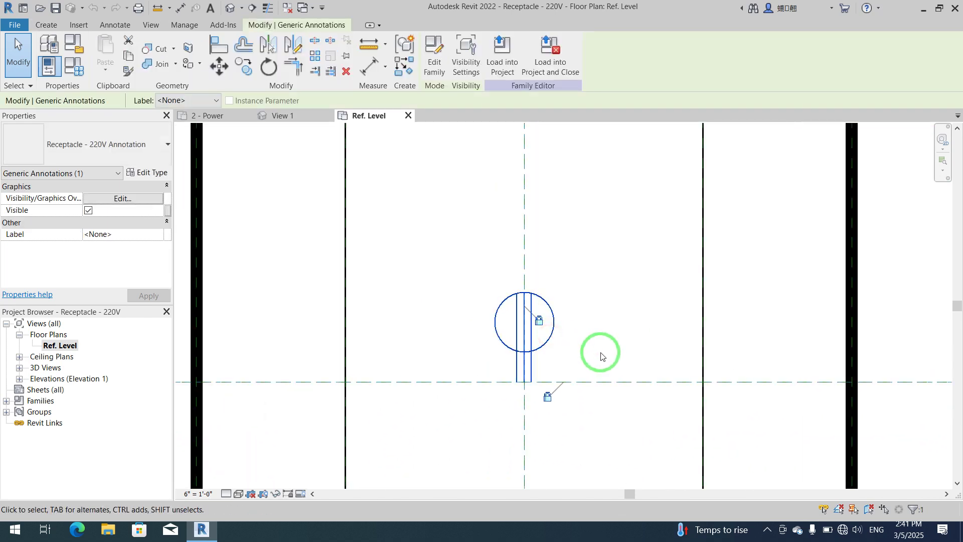
{"action": "scroll", "coordinate": [602, 356], "scroll_direction": "up", "scroll_amount": 2}
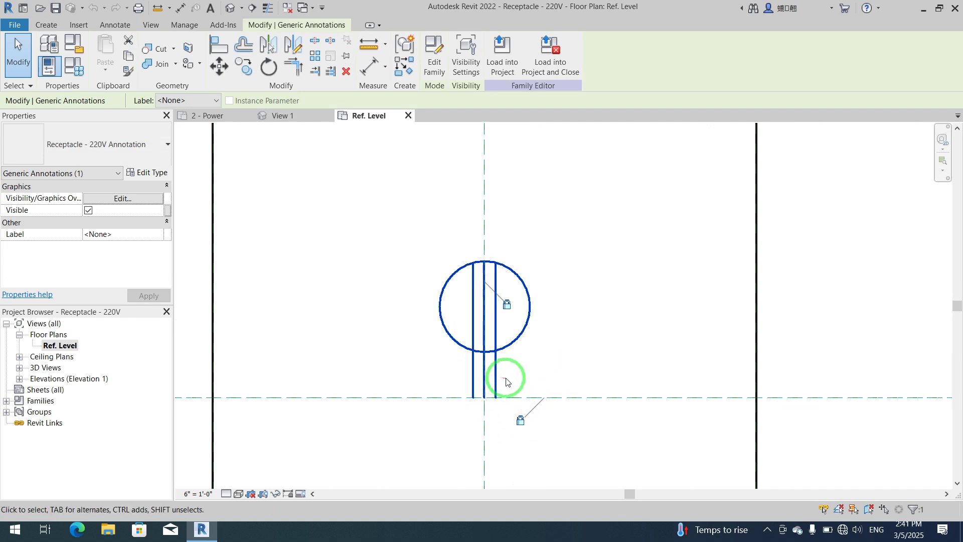
{"action": "left_click", "coordinate": [149, 174]}
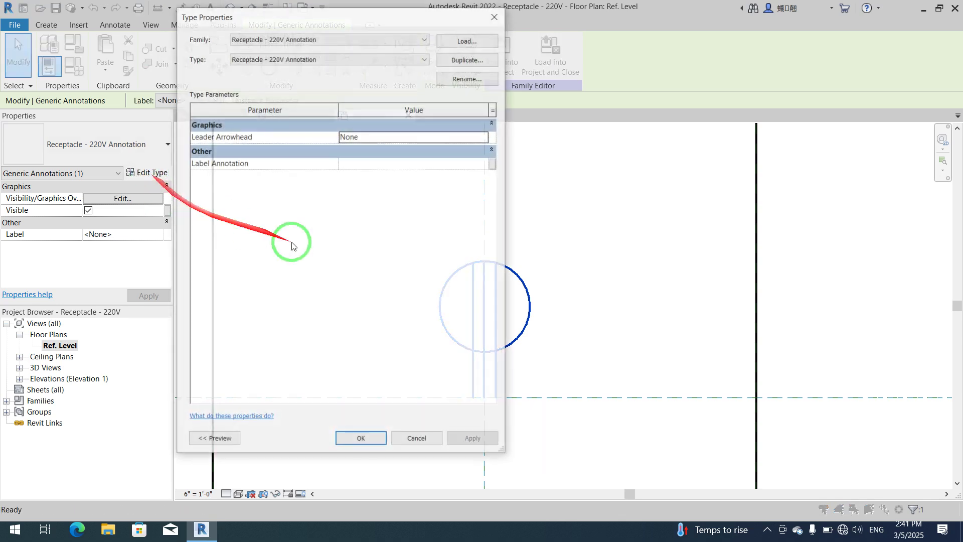
{"action": "left_click", "coordinate": [420, 441]}
- Unlock the annotation symbol's alignment to the vertical reference plane and clear the selection
{"action": "scroll", "coordinate": [415, 326], "scroll_direction": "down", "scroll_amount": 4}
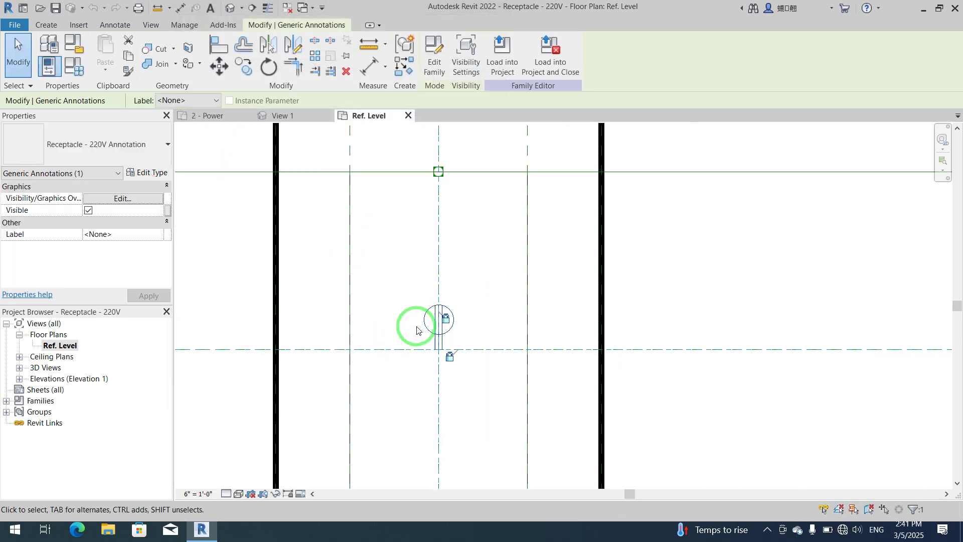
{"action": "scroll", "coordinate": [432, 329], "scroll_direction": "down", "scroll_amount": 3}
{"action": "scroll", "coordinate": [417, 326], "scroll_direction": "up", "scroll_amount": 8}
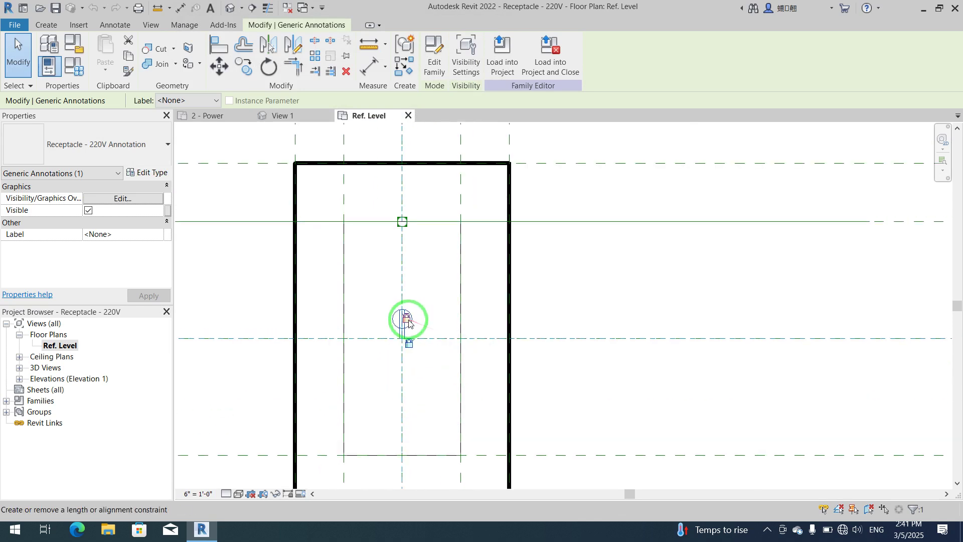
{"action": "scroll", "coordinate": [406, 326], "scroll_direction": "up", "scroll_amount": 3}
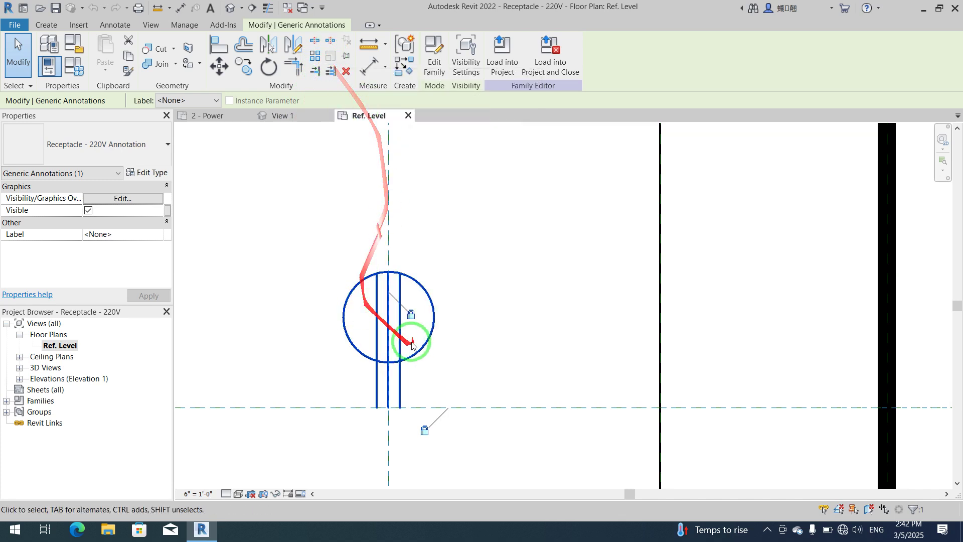
{"action": "left_click", "coordinate": [411, 317]}
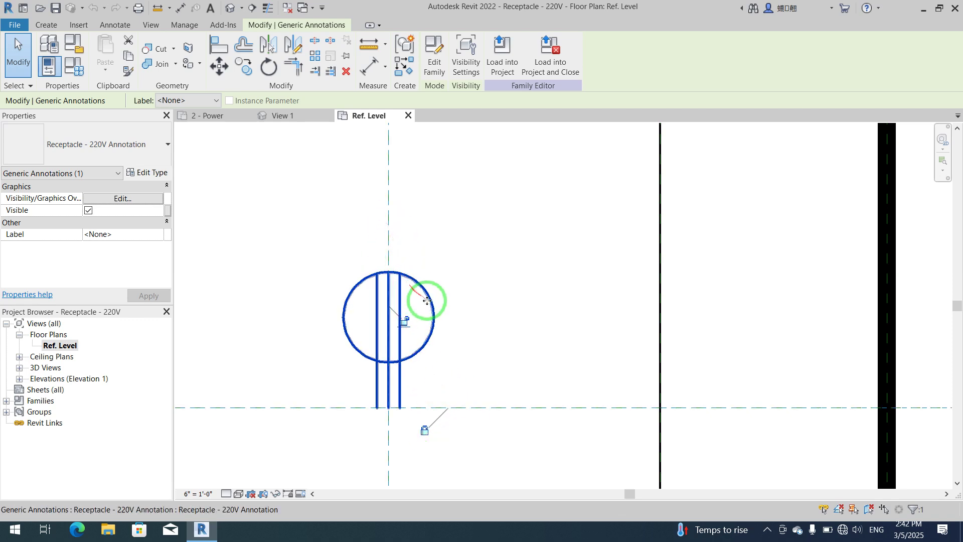
{"action": "left_click", "coordinate": [486, 252]}
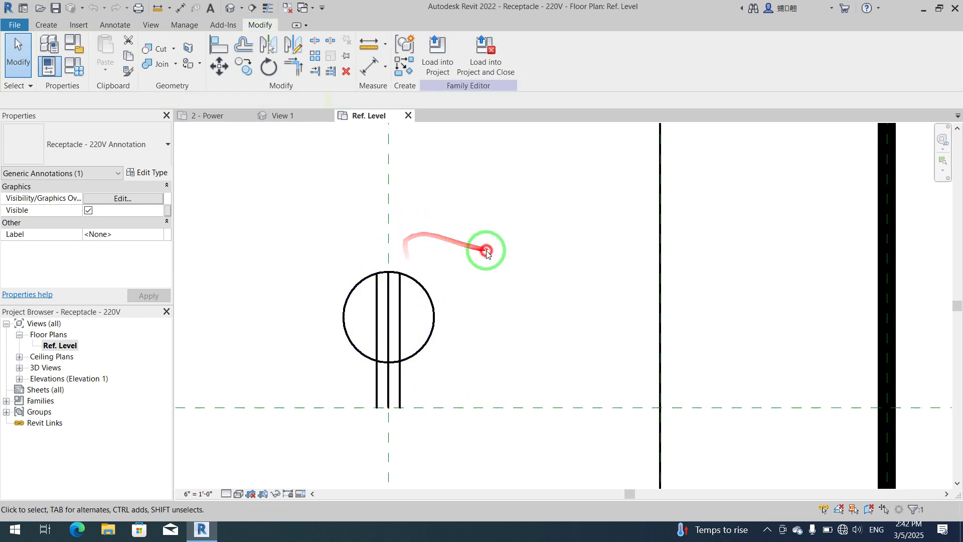
- Open the nested Receptacle - 220V Annotation family for editing and check the symbol's circle line
{"action": "left_click", "coordinate": [426, 290]}
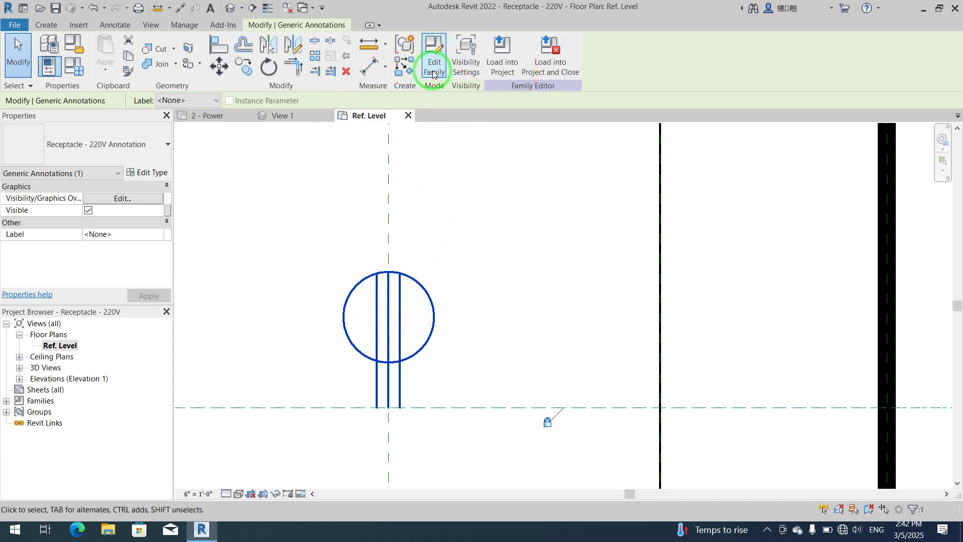
{"action": "left_click", "coordinate": [433, 73]}
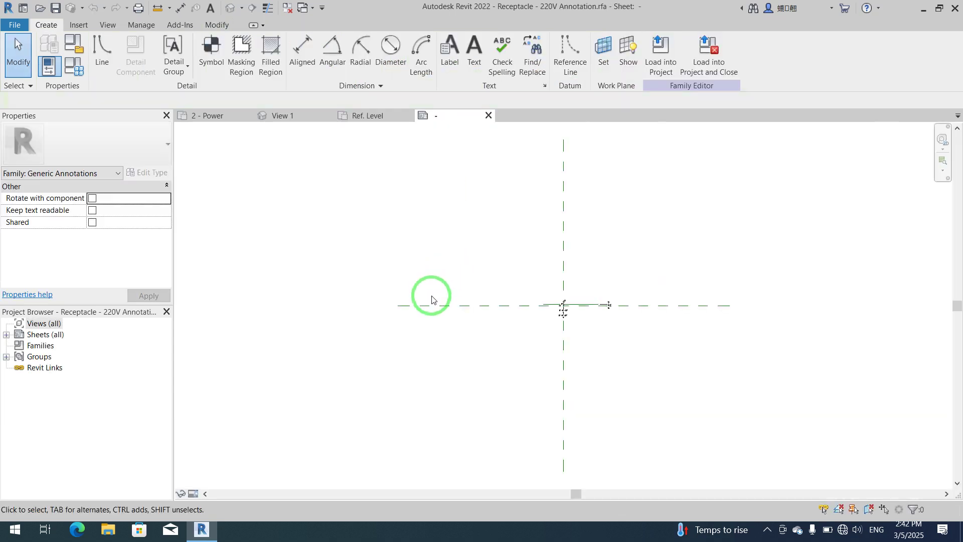
{"action": "scroll", "coordinate": [563, 313], "scroll_direction": "up", "scroll_amount": 10}
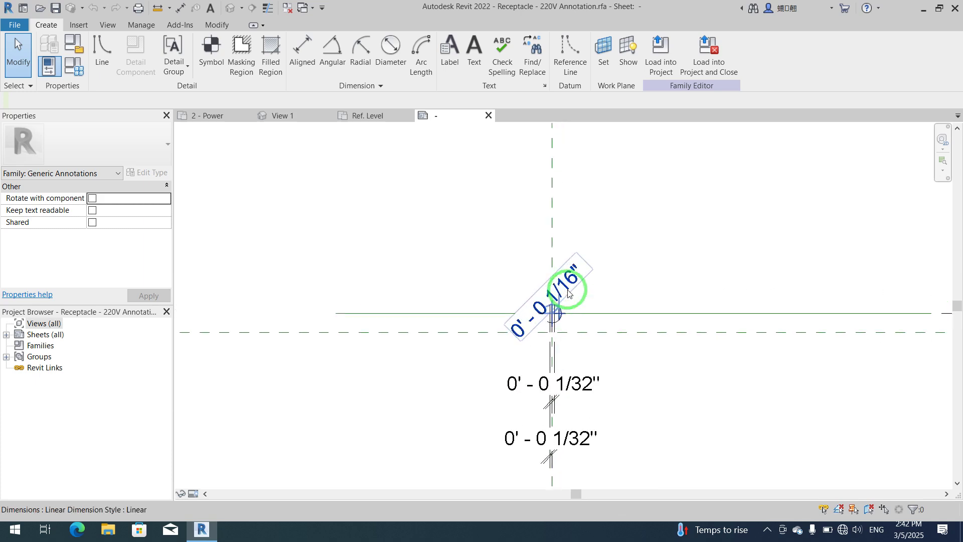
{"action": "scroll", "coordinate": [556, 308], "scroll_direction": "up", "scroll_amount": 2}
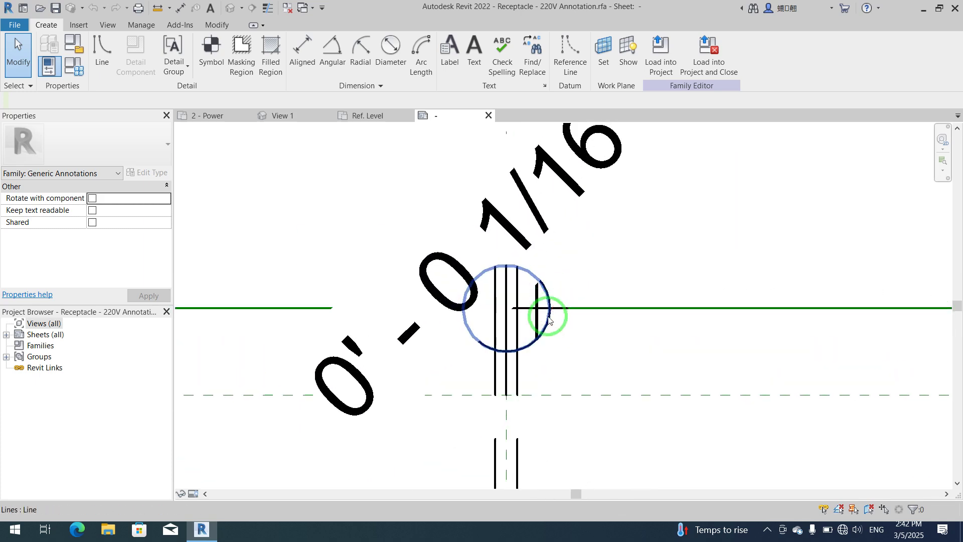
{"action": "left_click", "coordinate": [531, 346]}
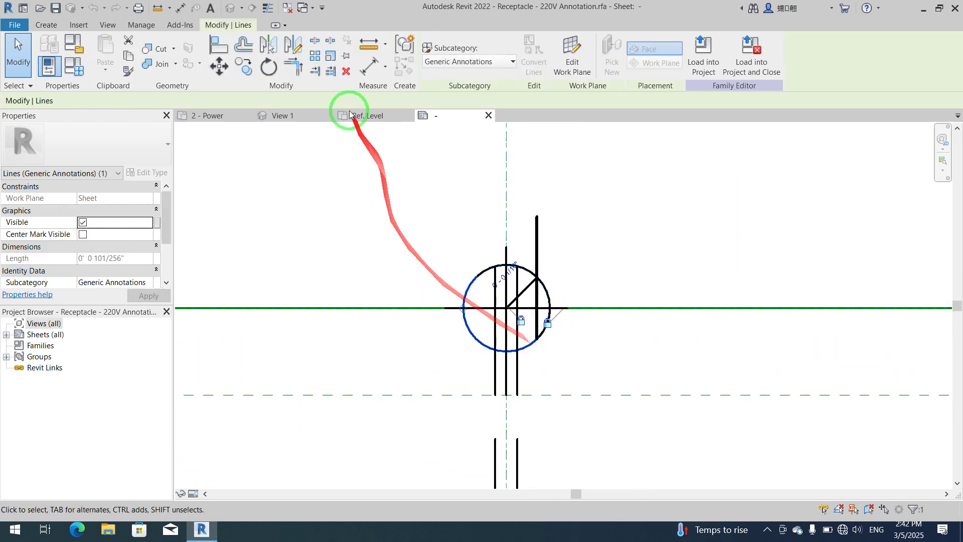
{"action": "left_click", "coordinate": [424, 229]}
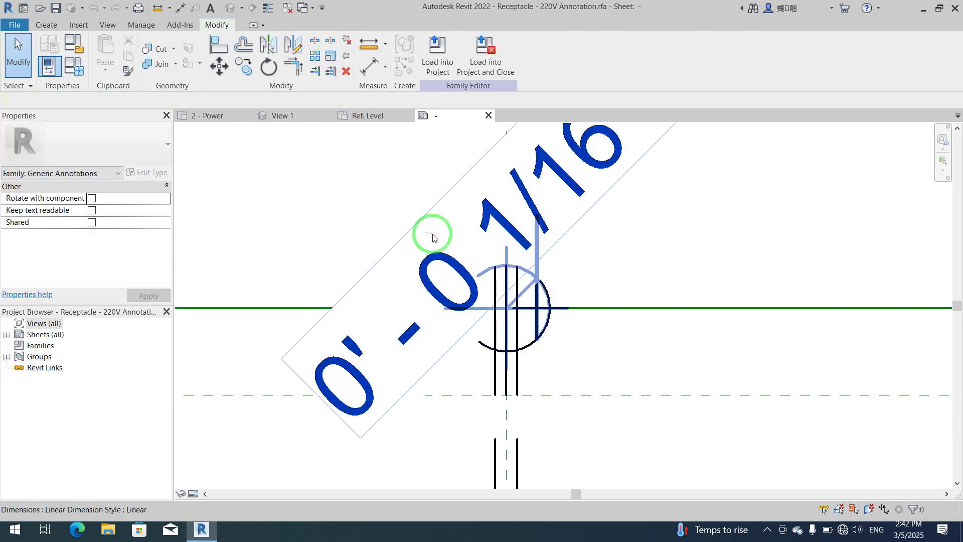
- Scale the symbol's circle and three vertical lines down graphically from the middle line's lower endpoint
{"action": "scroll", "coordinate": [512, 277], "scroll_direction": "down", "scroll_amount": 2}
{"action": "scroll", "coordinate": [563, 329], "scroll_direction": "down", "scroll_amount": 1}
{"action": "left_click_drag", "start_coordinate": [429, 230], "coordinate": [585, 351]}
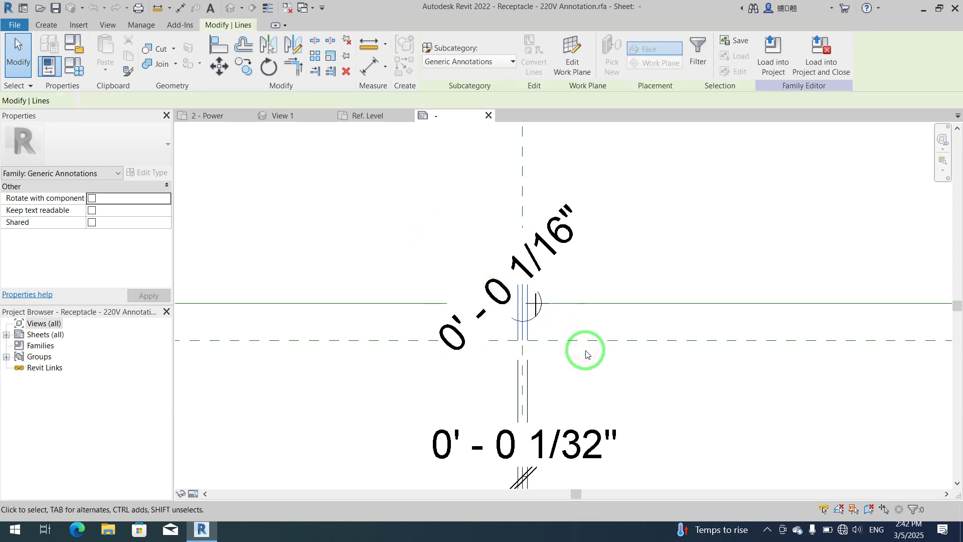
{"action": "scroll", "coordinate": [531, 311], "scroll_direction": "up", "scroll_amount": 4}
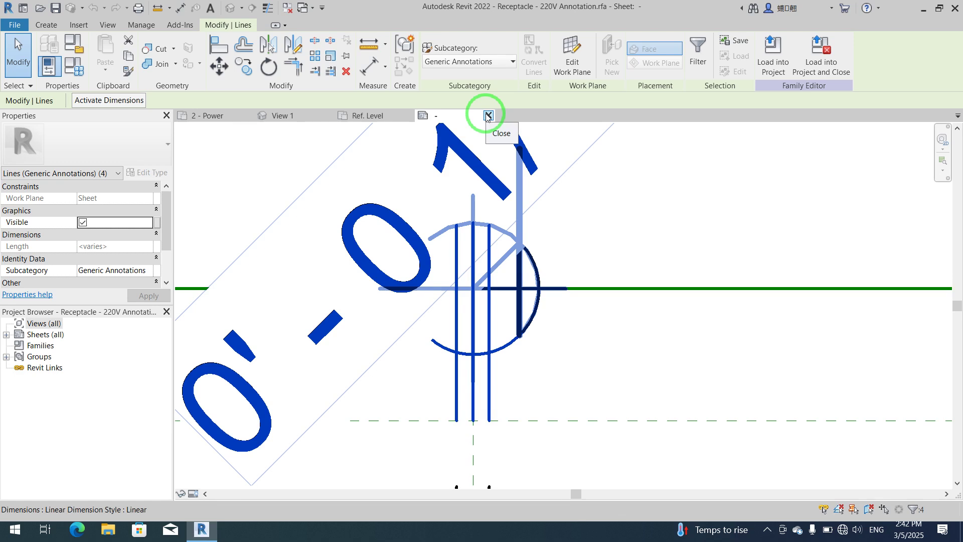
{"action": "left_click", "coordinate": [331, 56]}
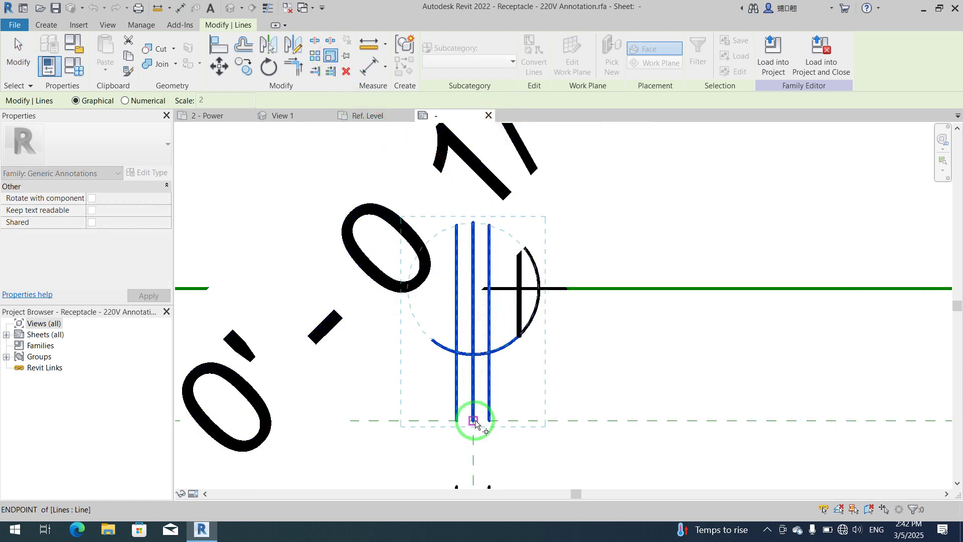
{"action": "scroll", "coordinate": [474, 424], "scroll_direction": "down", "scroll_amount": 5}
{"action": "scroll", "coordinate": [476, 426], "scroll_direction": "up", "scroll_amount": 3}
{"action": "scroll", "coordinate": [477, 427], "scroll_direction": "up", "scroll_amount": 2}
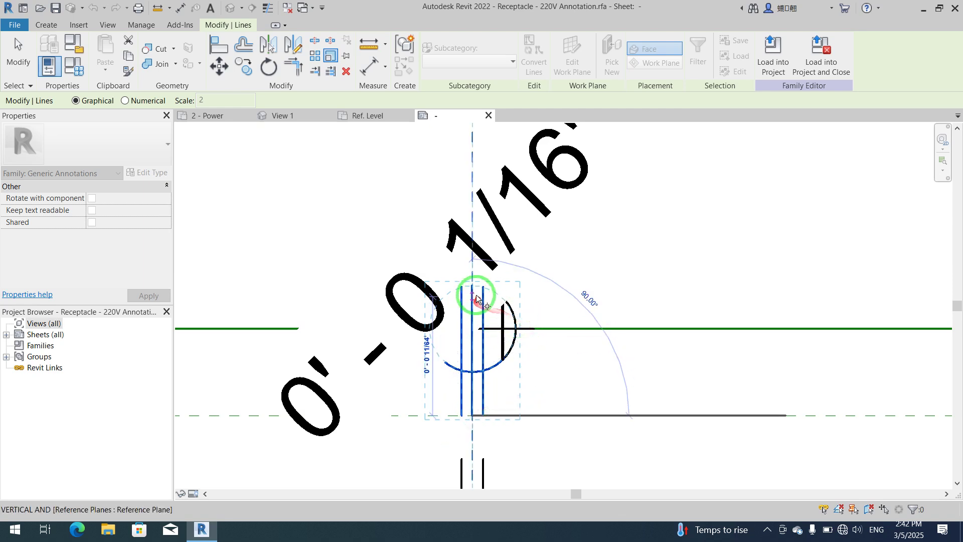
{"action": "left_click", "coordinate": [471, 341]}
{"action": "left_click", "coordinate": [489, 368]}
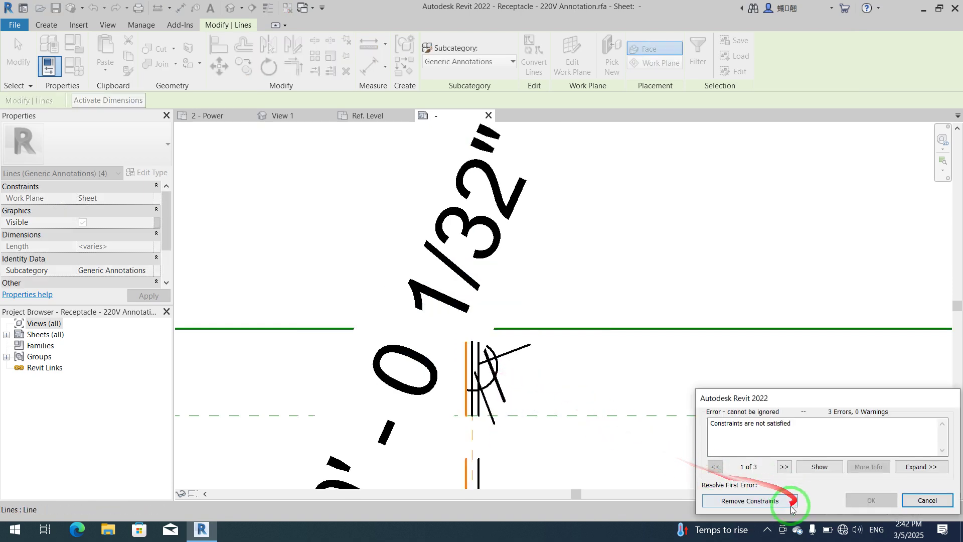
- Resolve the scaling errors by removing the unsatisfied constraints, and deselect the symbol's lines
{"action": "left_click", "coordinate": [770, 503]}
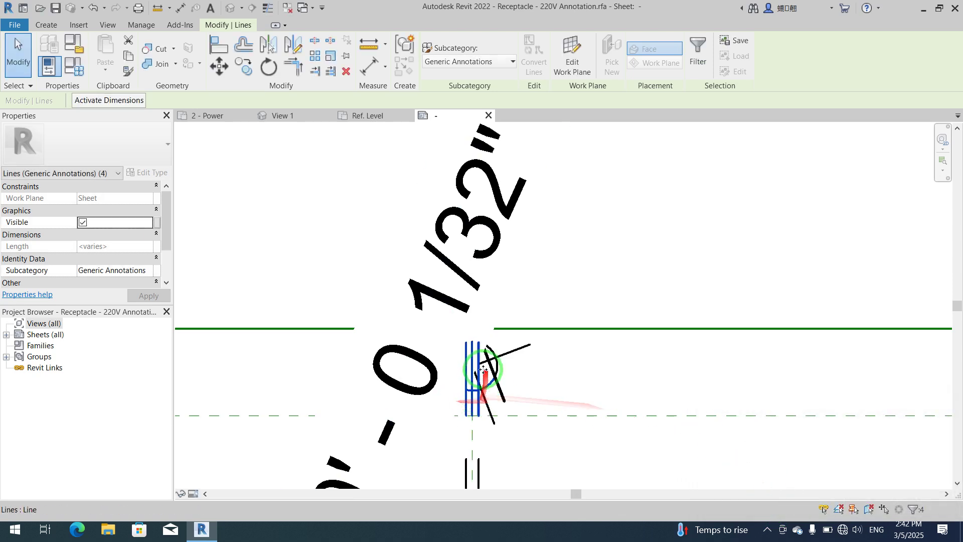
{"action": "scroll", "coordinate": [421, 209], "scroll_direction": "down", "scroll_amount": 2}
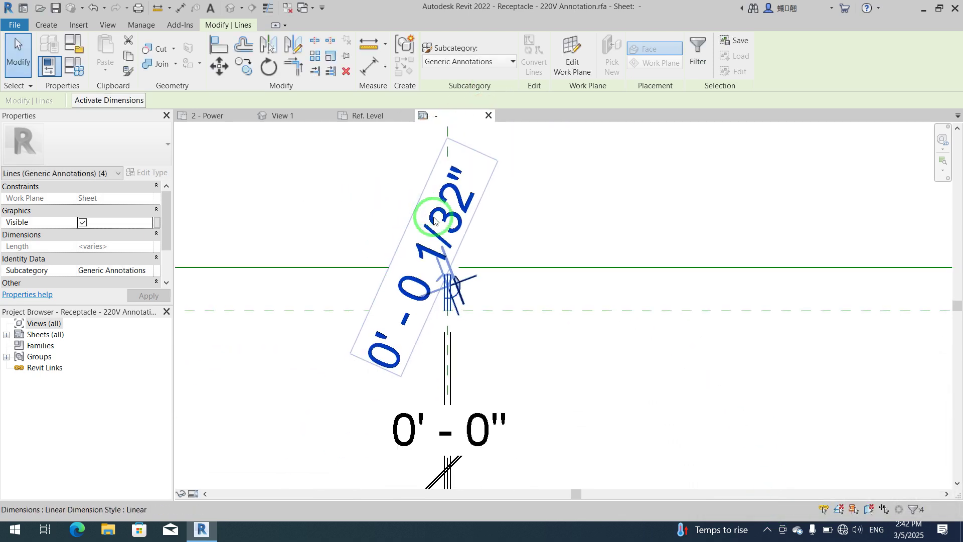
{"action": "scroll", "coordinate": [468, 304], "scroll_direction": "up", "scroll_amount": 2}
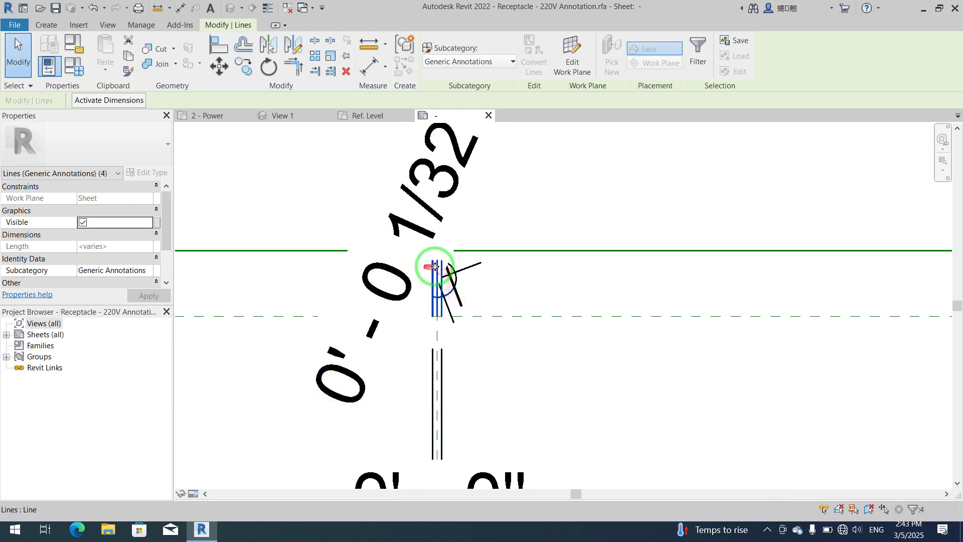
{"action": "scroll", "coordinate": [376, 232], "scroll_direction": "down", "scroll_amount": 3}
{"action": "left_click", "coordinate": [345, 215]}
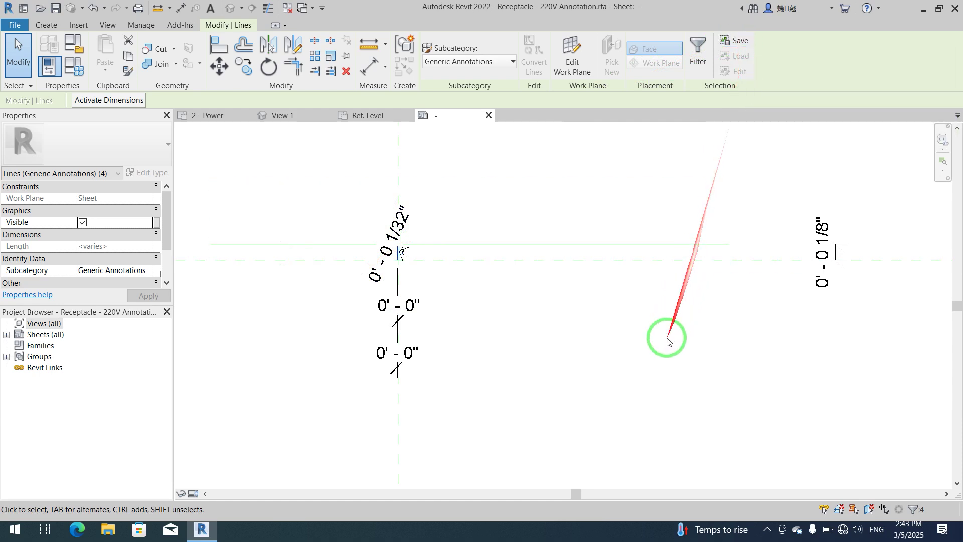
{"action": "left_click", "coordinate": [639, 367]}
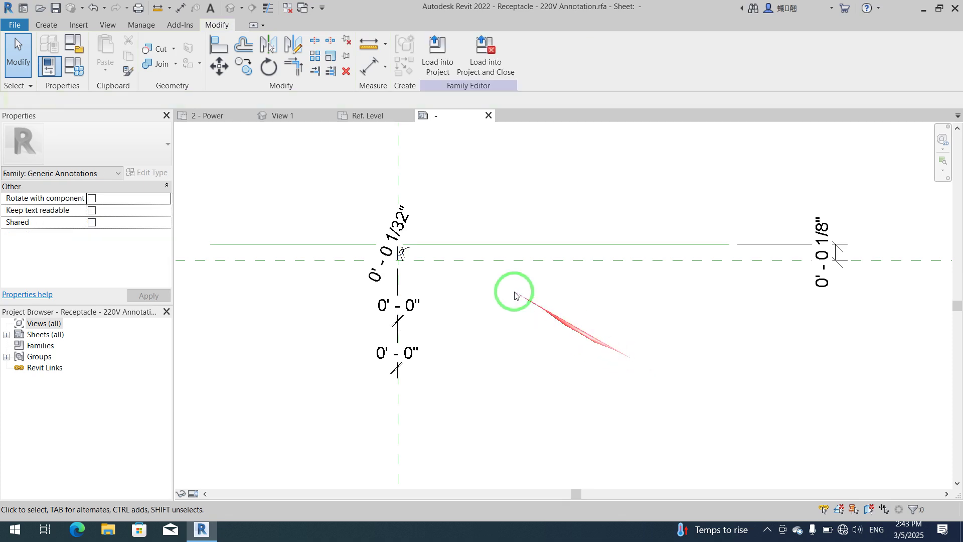
- Load the edited annotation family into My Link Project.rvt and place one symbol on the wall beside the switch
{"action": "left_click", "coordinate": [442, 50]}
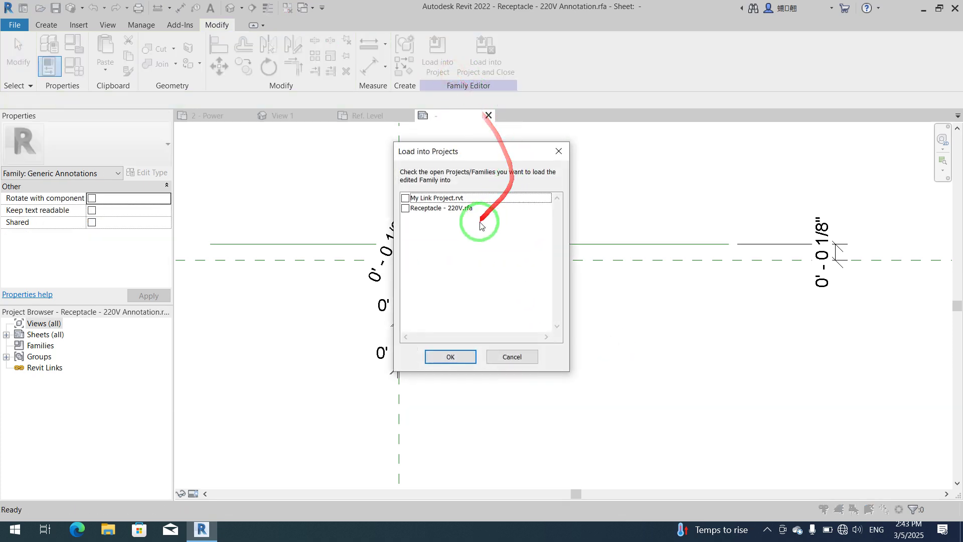
{"action": "left_click", "coordinate": [442, 358]}
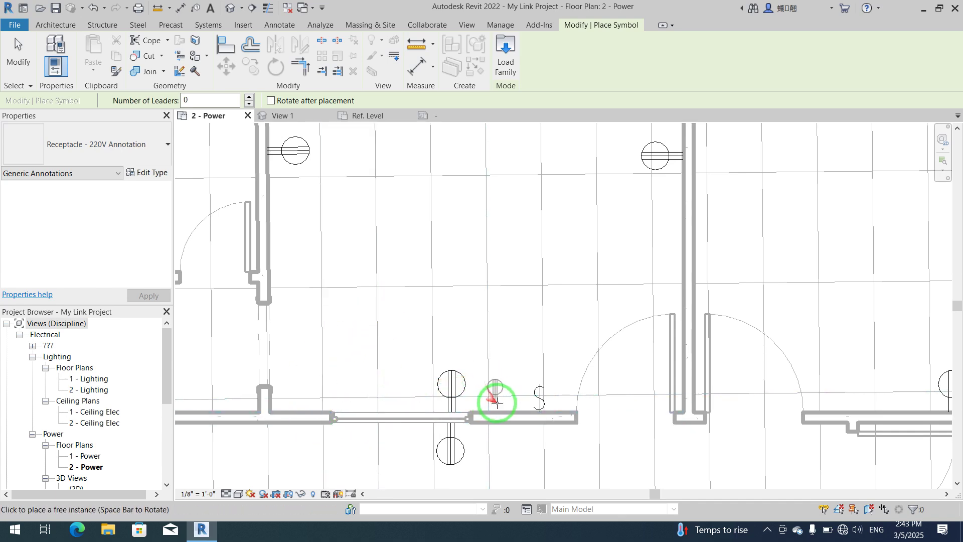
{"action": "left_click", "coordinate": [518, 411]}
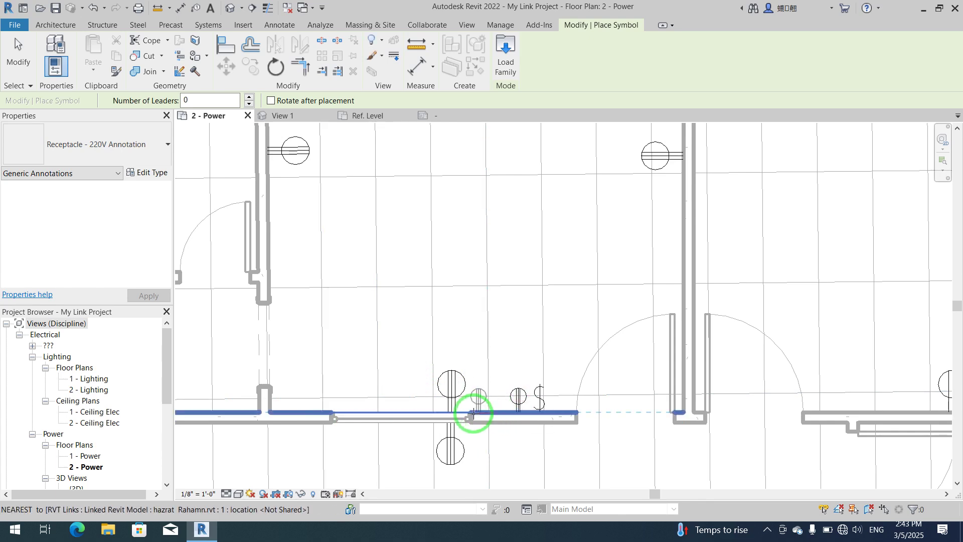
{"action": "key", "text": "Escape"}
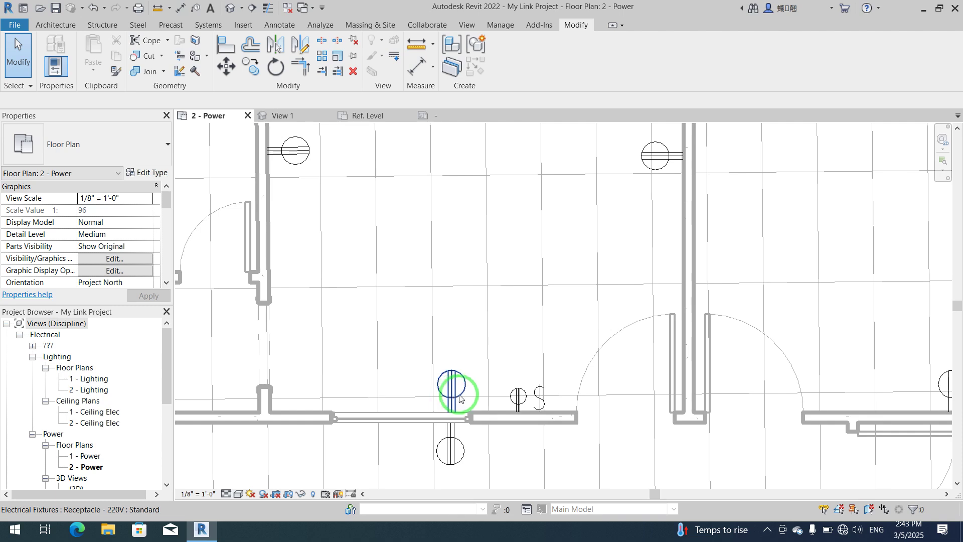
- Open the Receptacle - 220V family from the receptacle above the window, and open its nested Receptacle - 220V Annotation family for editing
{"action": "scroll", "coordinate": [519, 400], "scroll_direction": "down", "scroll_amount": 5}
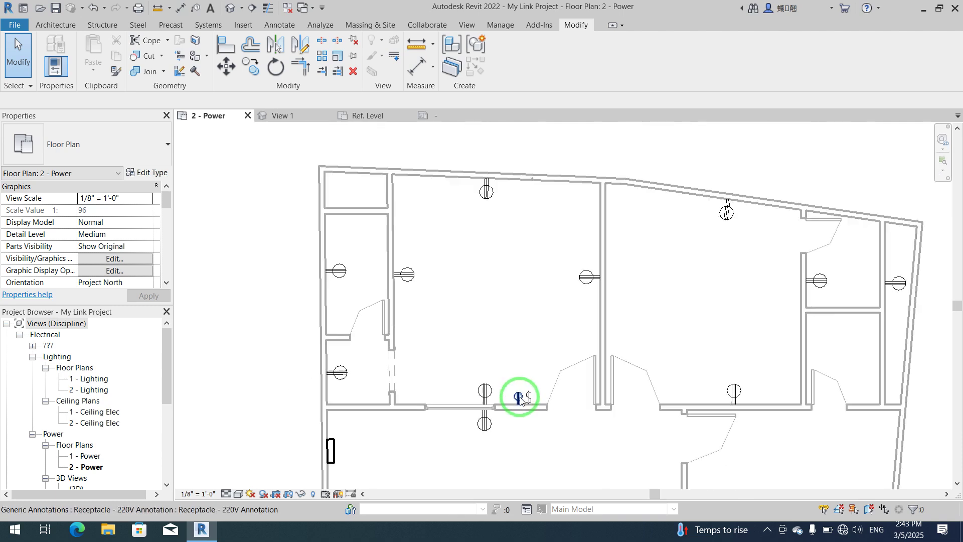
{"action": "scroll", "coordinate": [518, 404], "scroll_direction": "up", "scroll_amount": 4}
{"action": "scroll", "coordinate": [518, 404], "scroll_direction": "up", "scroll_amount": 3}
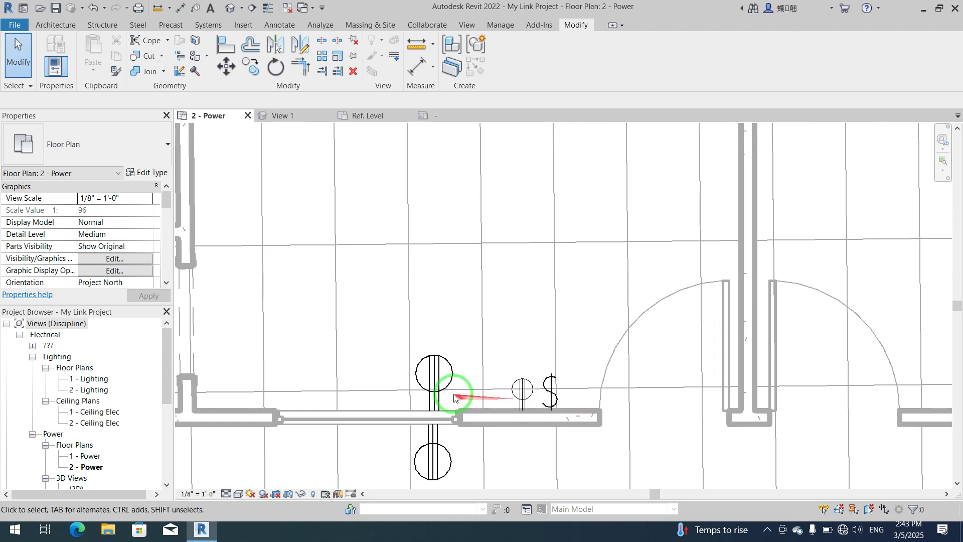
{"action": "left_click", "coordinate": [435, 385]}
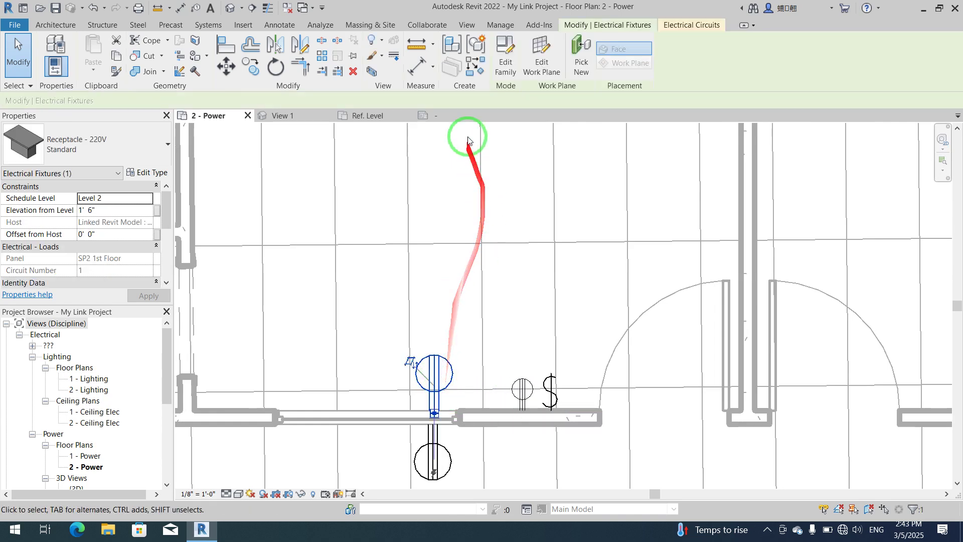
{"action": "left_click", "coordinate": [506, 62]}
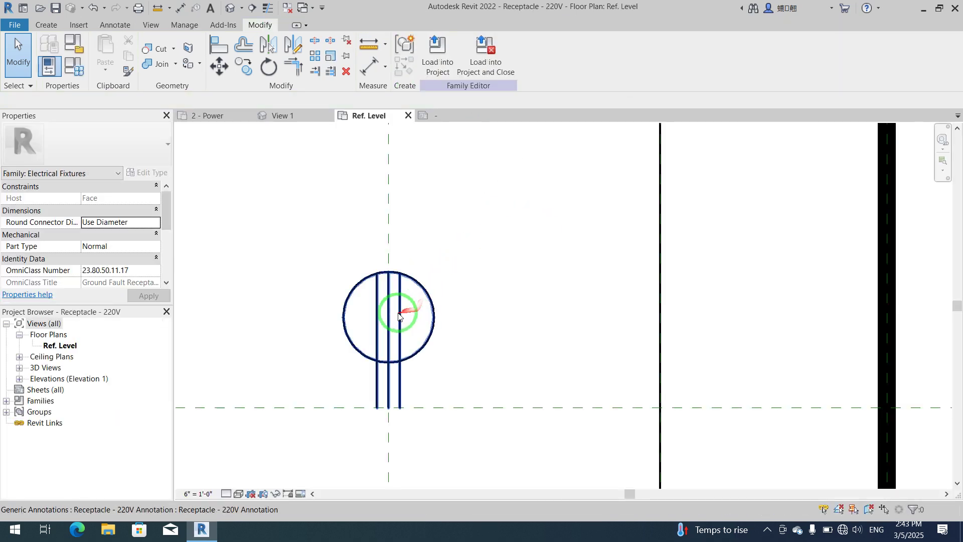
{"action": "left_click", "coordinate": [399, 316]}
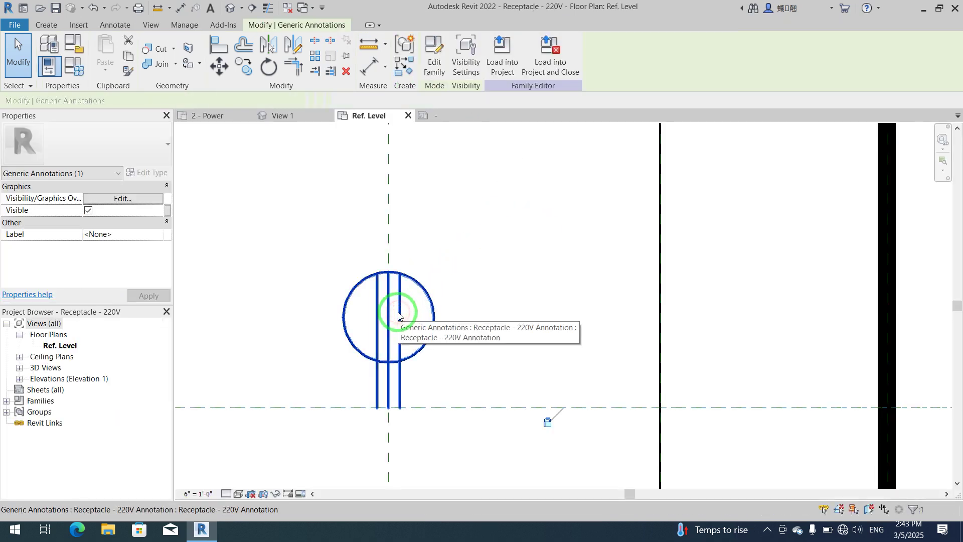
{"action": "left_click", "coordinate": [435, 56]}
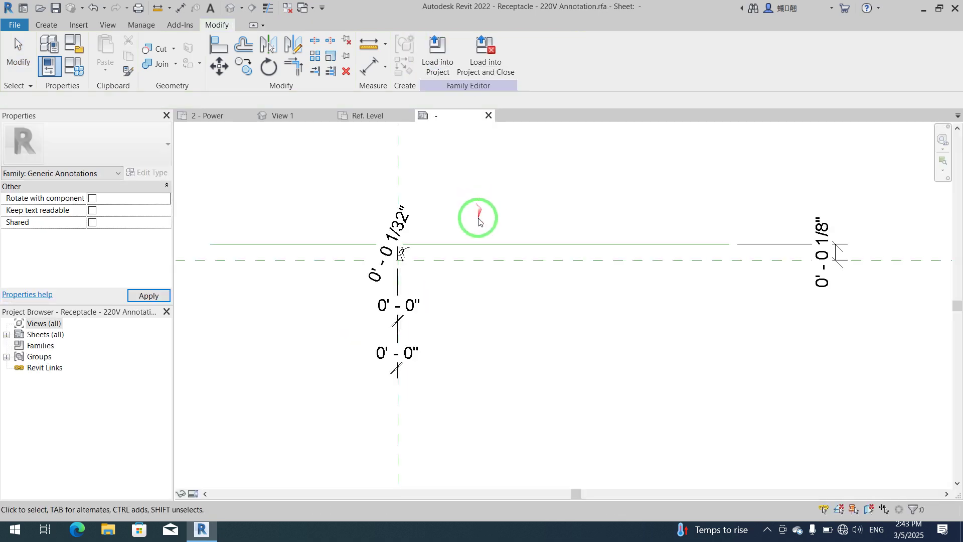
{"action": "scroll", "coordinate": [400, 253], "scroll_direction": "up", "scroll_amount": 5}
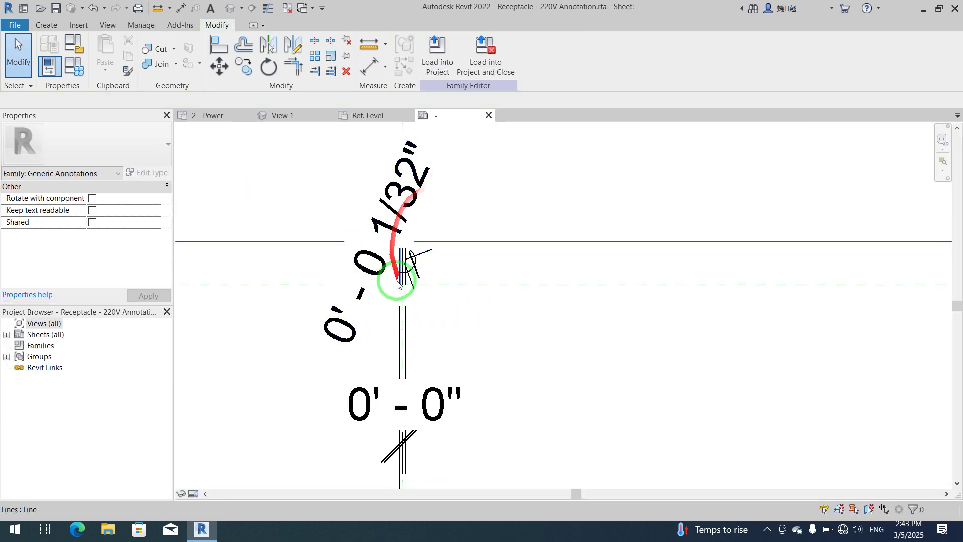
{"action": "left_click", "coordinate": [399, 192]}
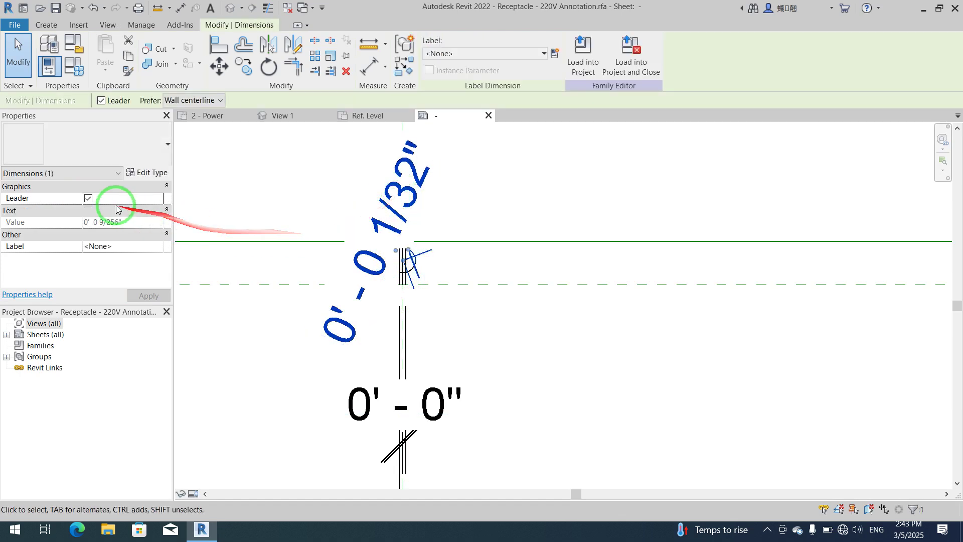
{"action": "left_click", "coordinate": [89, 198]}
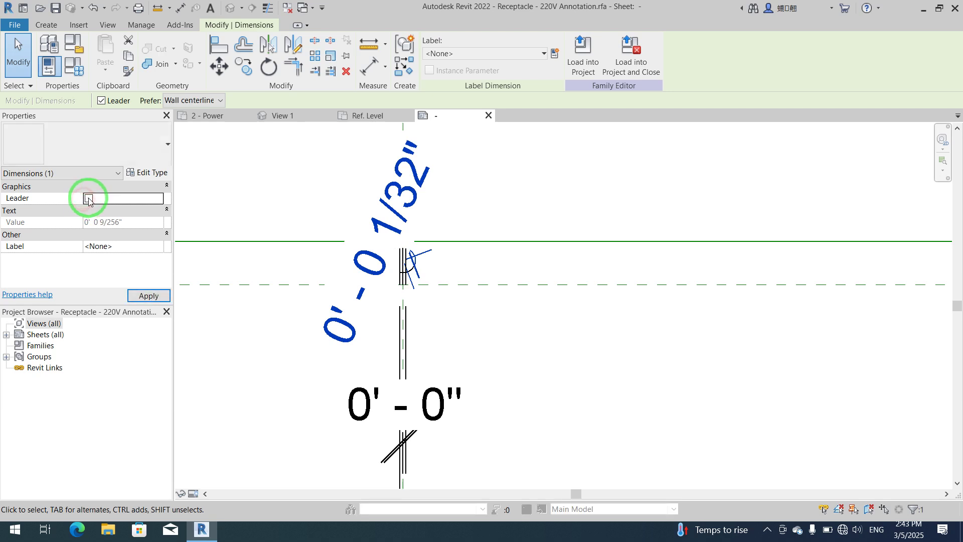
{"action": "left_click", "coordinate": [89, 199]}
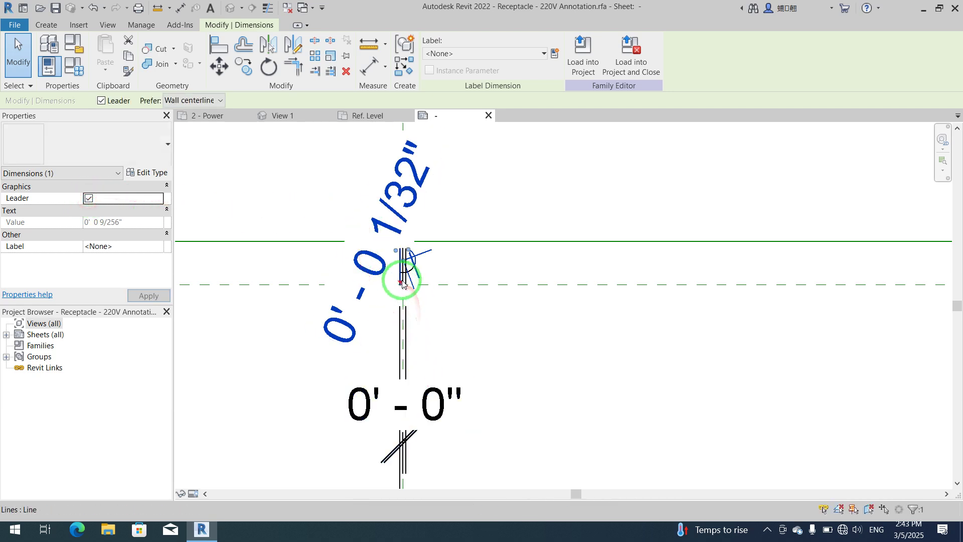
- Temporarily isolate the symbol's circle and three vertical lines in the view, and keep all four selected
{"action": "left_click", "coordinate": [326, 221]}
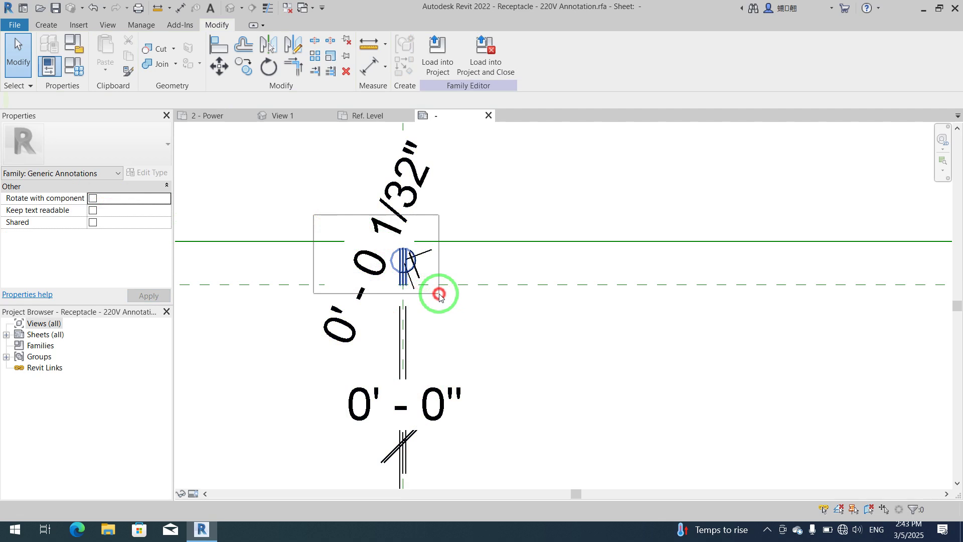
{"action": "left_click", "coordinate": [396, 276]}
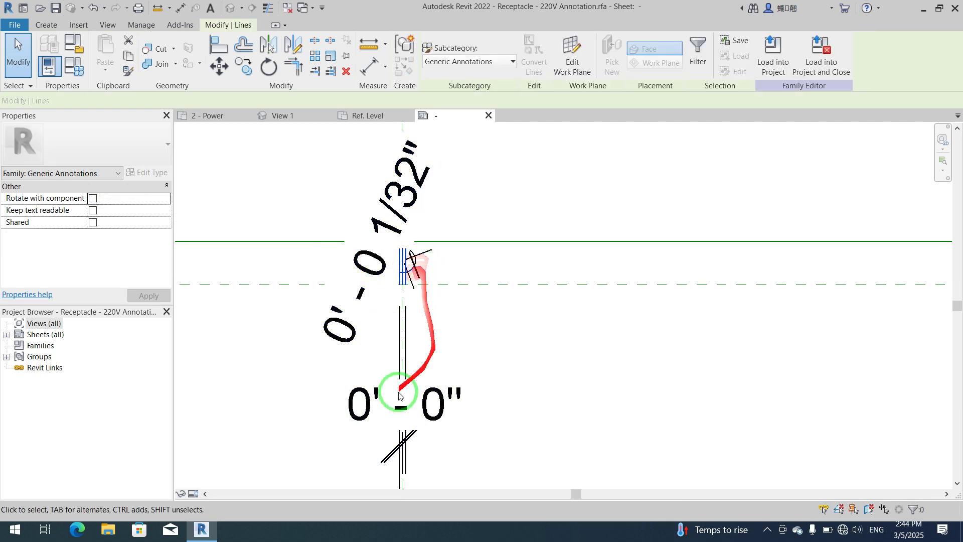
{"action": "left_click", "coordinate": [180, 494]}
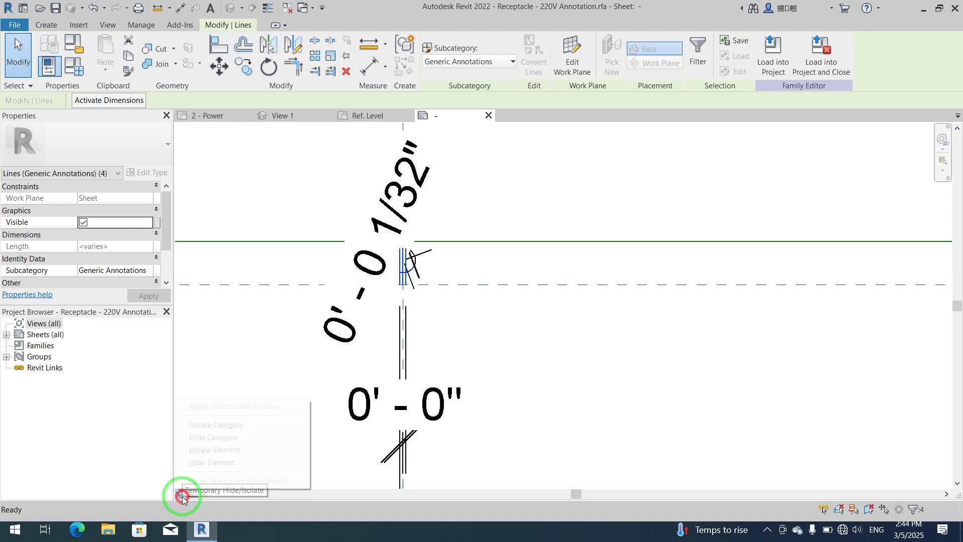
{"action": "left_click", "coordinate": [245, 455]}
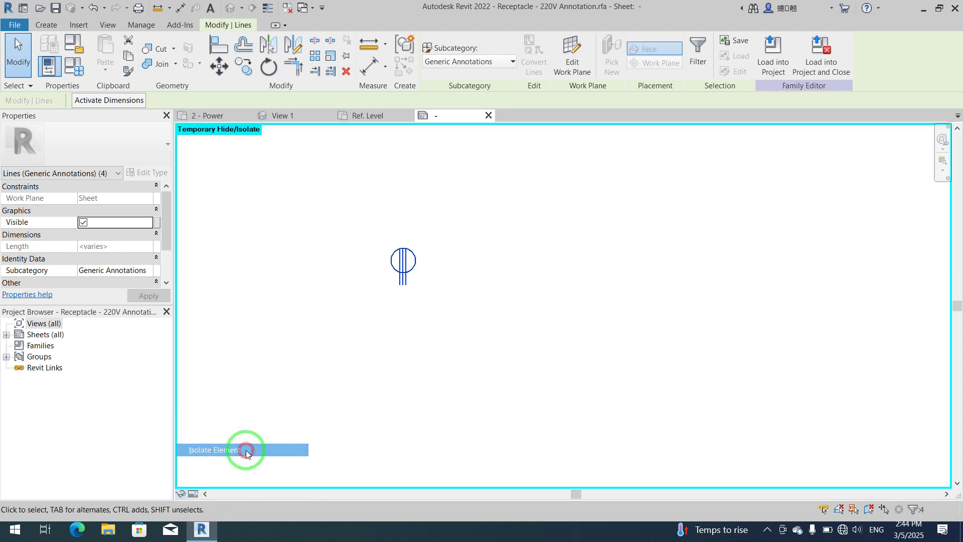
{"action": "left_click", "coordinate": [440, 270]}
{"action": "left_click_drag", "start_coordinate": [364, 235], "coordinate": [431, 303]}
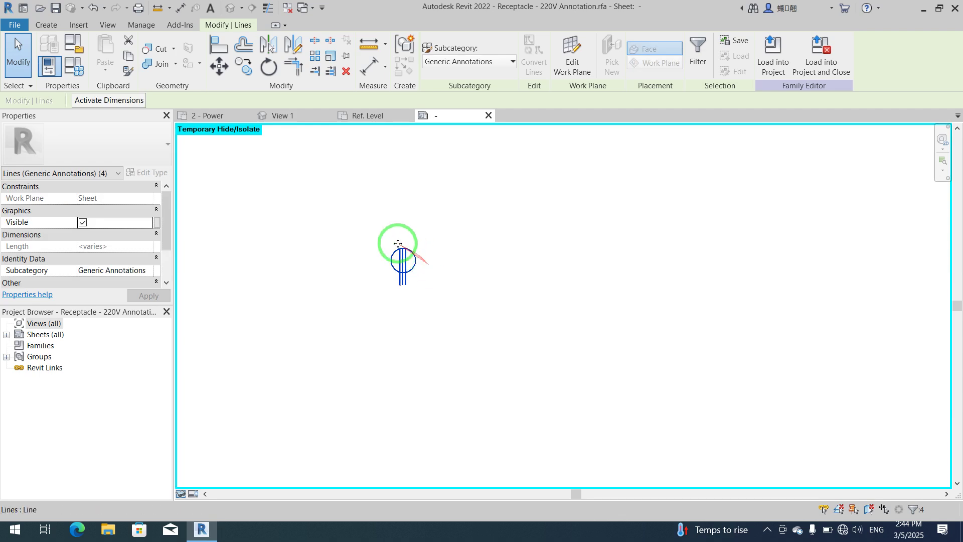
- Scale the circle and three vertical lines down graphically from the middle line's lower endpoint, and deselect them
{"action": "scroll", "coordinate": [397, 243], "scroll_direction": "up", "scroll_amount": 6}
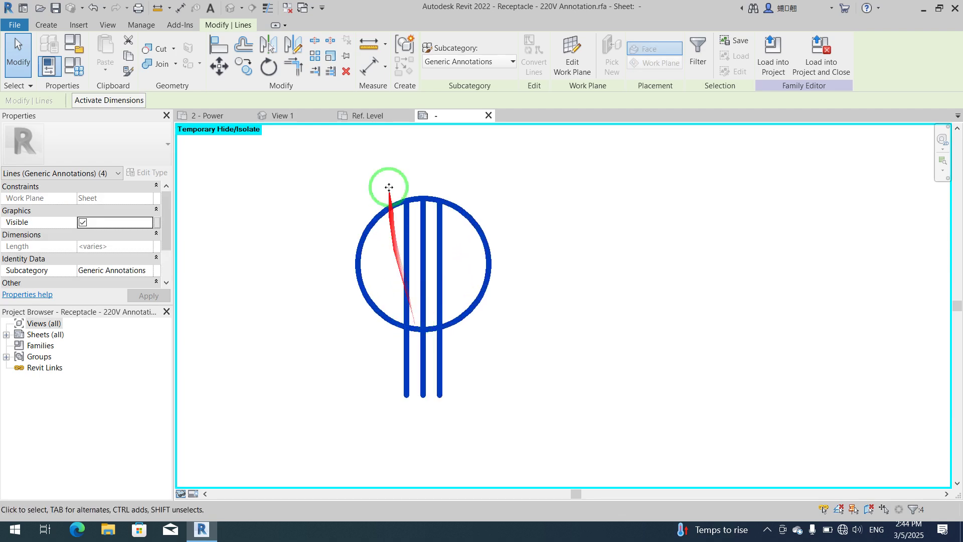
{"action": "left_click", "coordinate": [330, 58]}
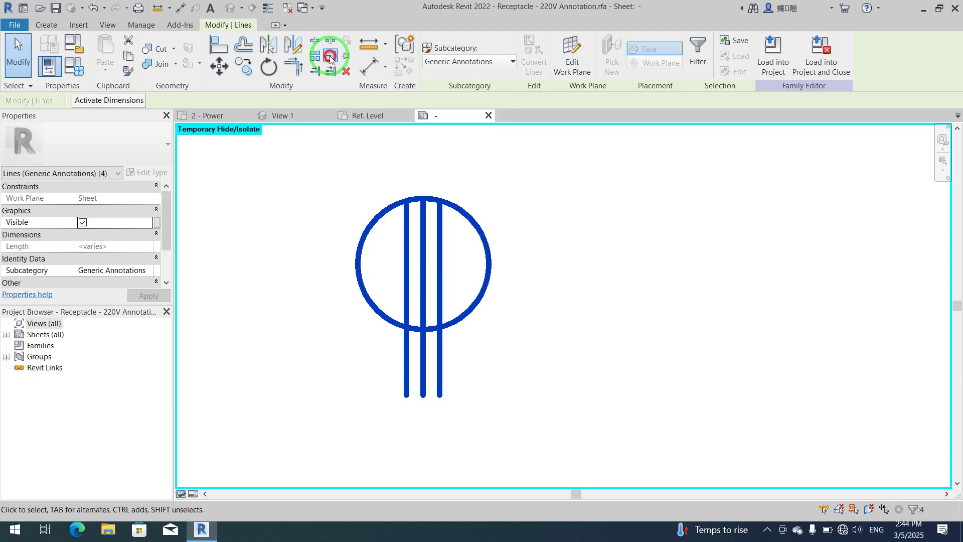
{"action": "left_click", "coordinate": [424, 398]}
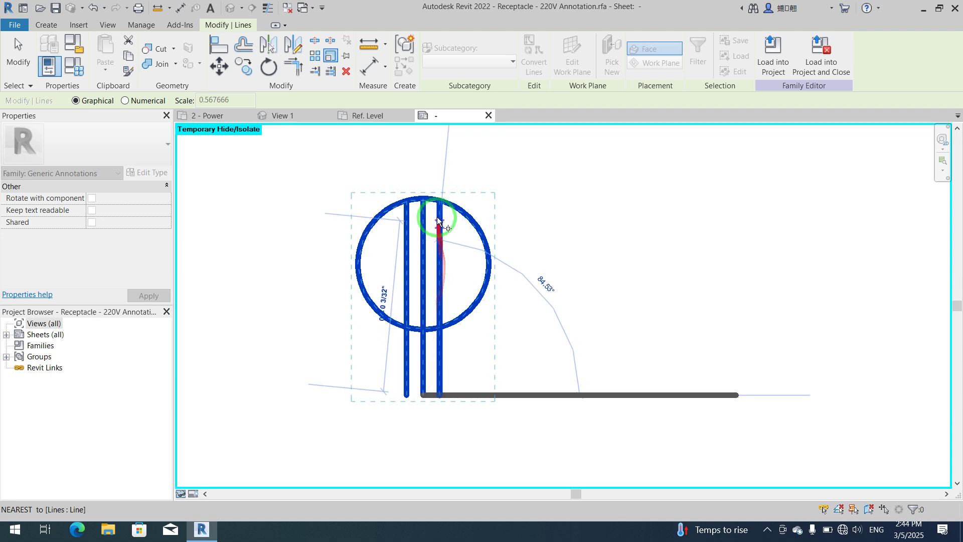
{"action": "left_click", "coordinate": [423, 199]}
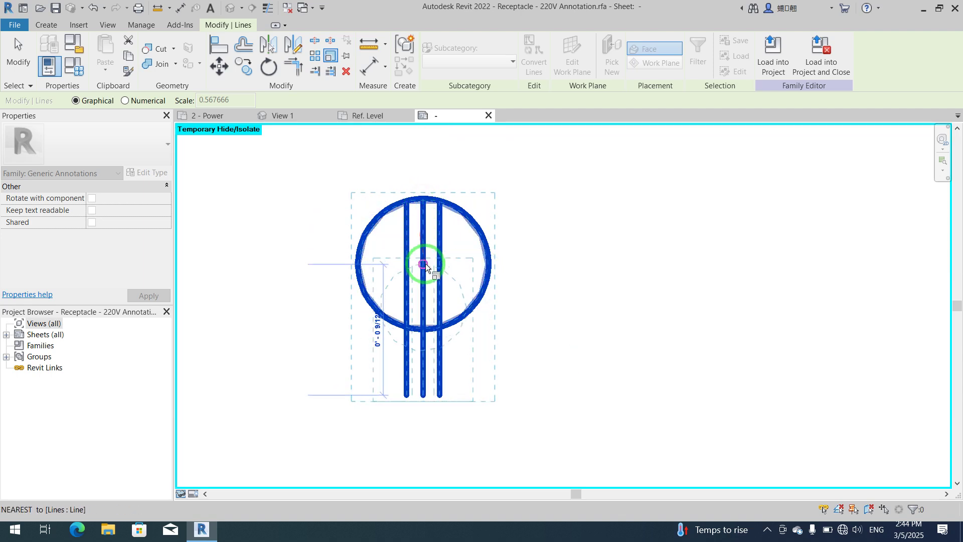
{"action": "left_click", "coordinate": [423, 276]}
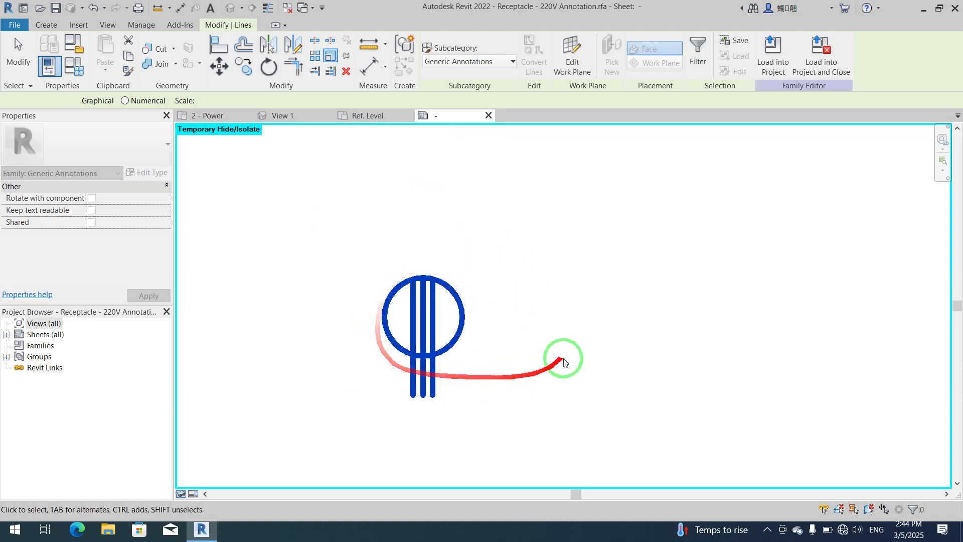
{"action": "left_click", "coordinate": [560, 186]}
- Load the annotation family into My Link Project.rvt only, overwriting the existing version
{"action": "left_click", "coordinate": [438, 55]}
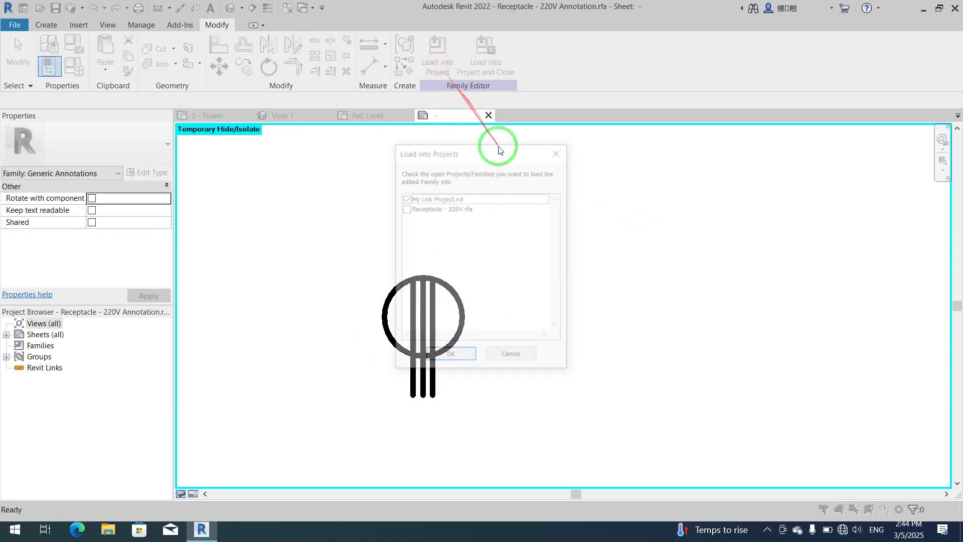
{"action": "left_click", "coordinate": [450, 357]}
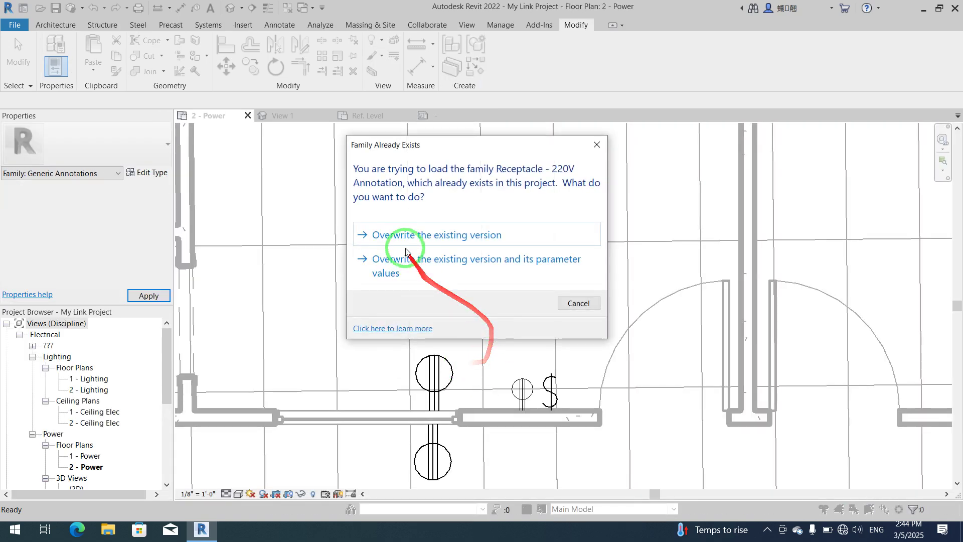
{"action": "left_click", "coordinate": [407, 240]}
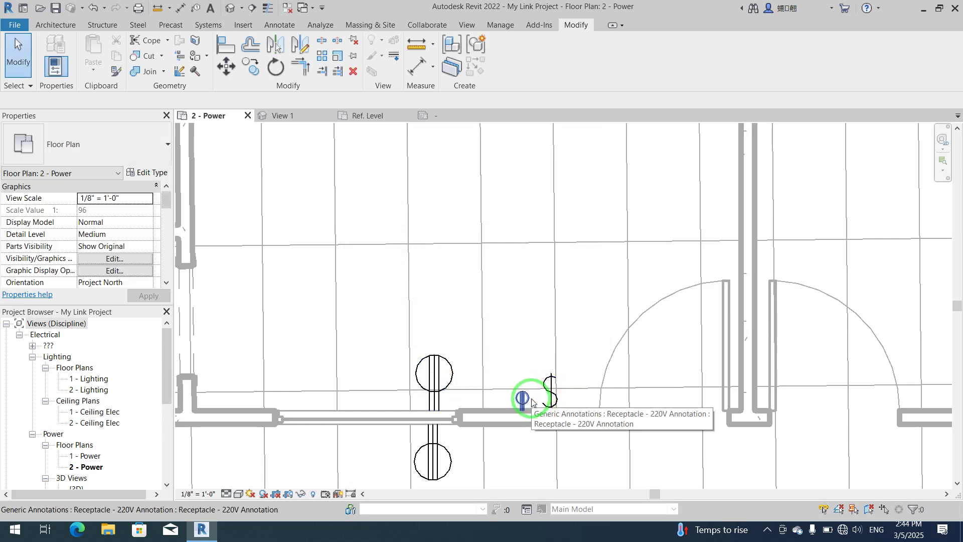
- Delete the 220V annotation symbol placed on the wall beside the switch
{"action": "left_click", "coordinate": [447, 383]}
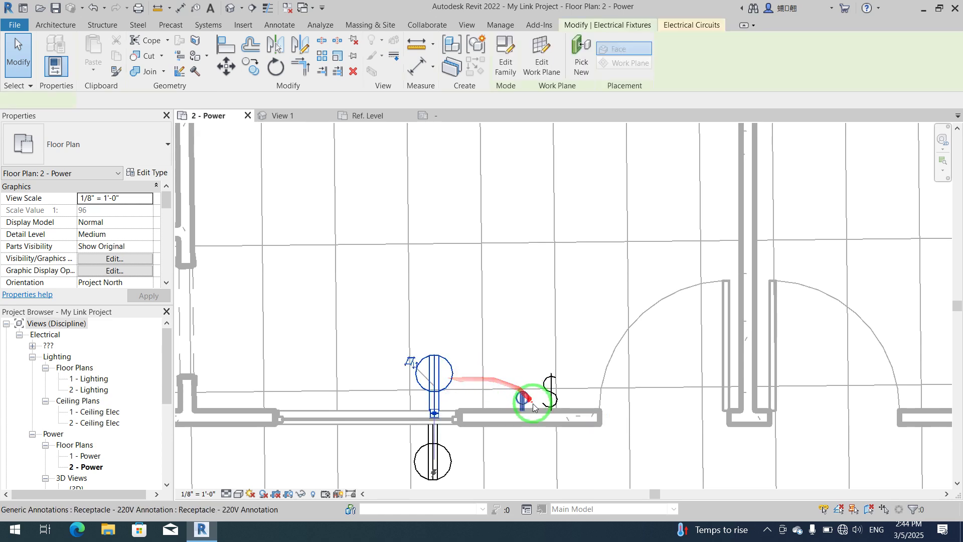
{"action": "left_click", "coordinate": [522, 399]}
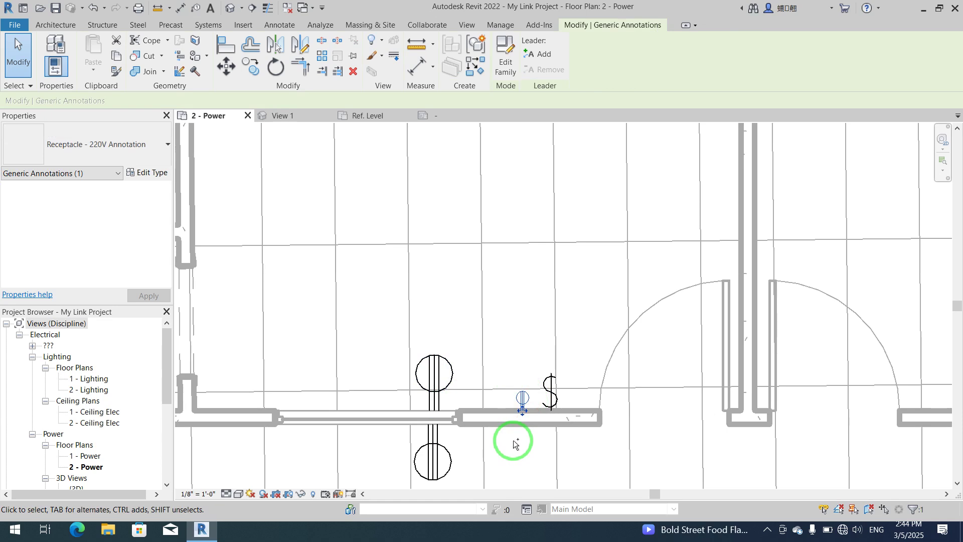
{"action": "key", "text": "Delete"}
- Select the 220V receptacle on the left wall of the upper middle room and display its electrical circuit
{"action": "scroll", "coordinate": [516, 423], "scroll_direction": "down", "scroll_amount": 2}
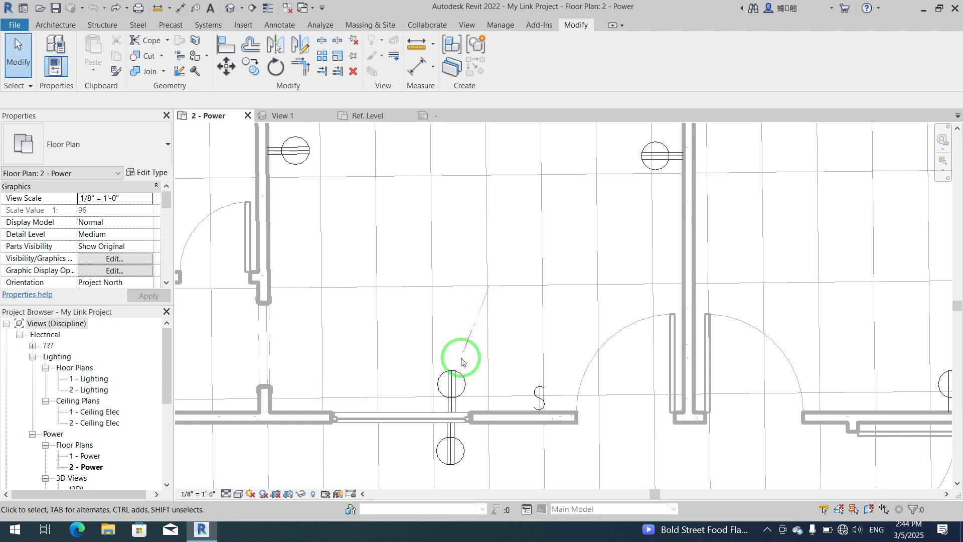
{"action": "scroll", "coordinate": [499, 325], "scroll_direction": "down", "scroll_amount": 2}
{"action": "scroll", "coordinate": [500, 329], "scroll_direction": "down", "scroll_amount": 3}
{"action": "scroll", "coordinate": [496, 350], "scroll_direction": "up", "scroll_amount": 5}
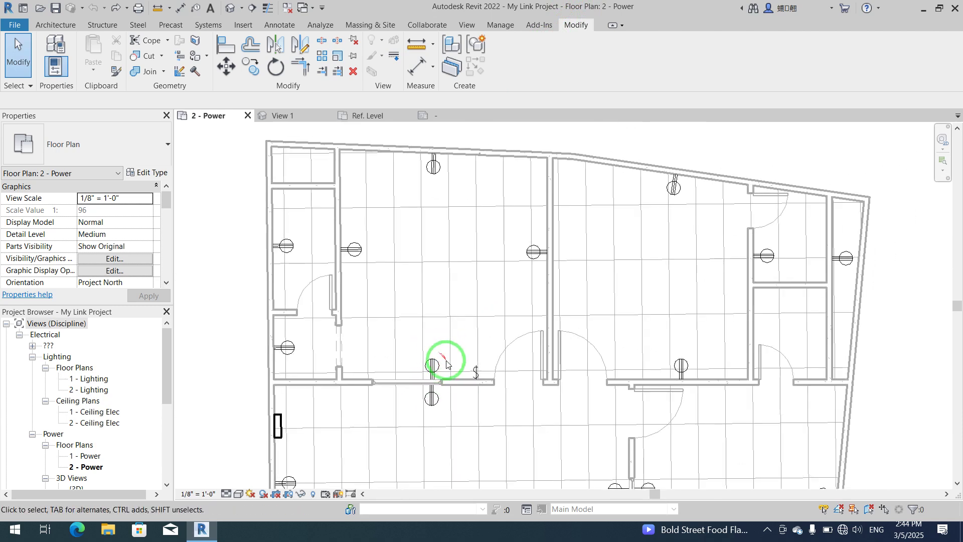
{"action": "scroll", "coordinate": [471, 257], "scroll_direction": "up", "scroll_amount": 2}
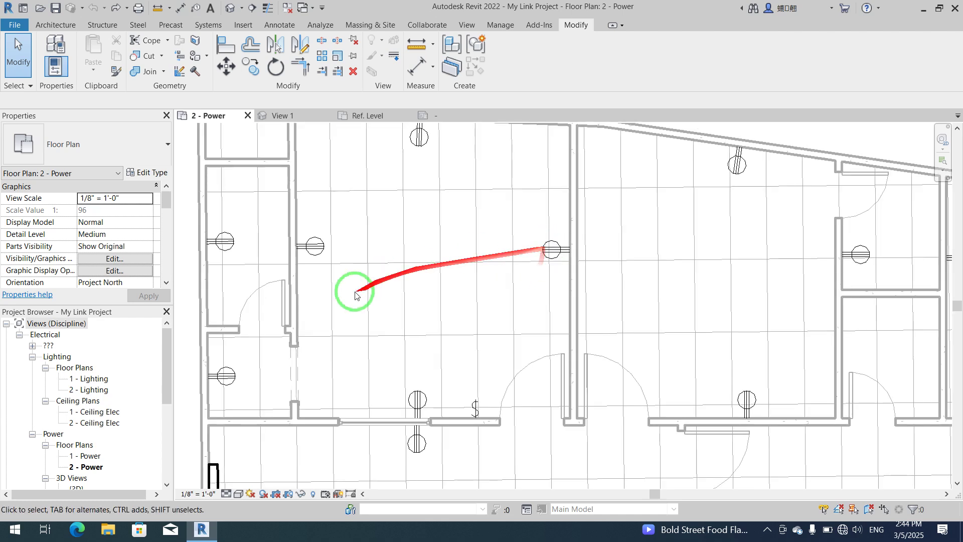
{"action": "middle_click_drag", "start_coordinate": [425, 355], "coordinate": [430, 370]}
{"action": "left_click", "coordinate": [318, 269]}
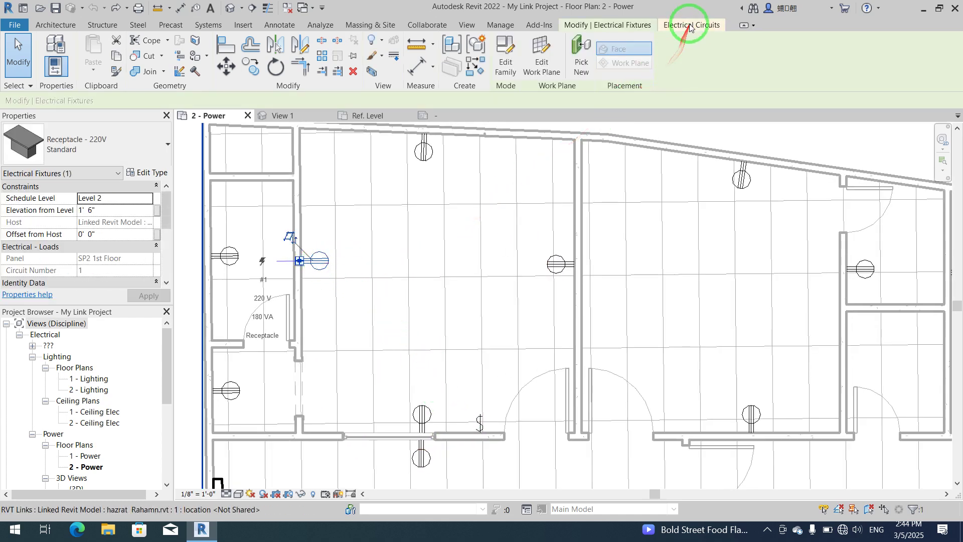
{"action": "left_click", "coordinate": [690, 26]}
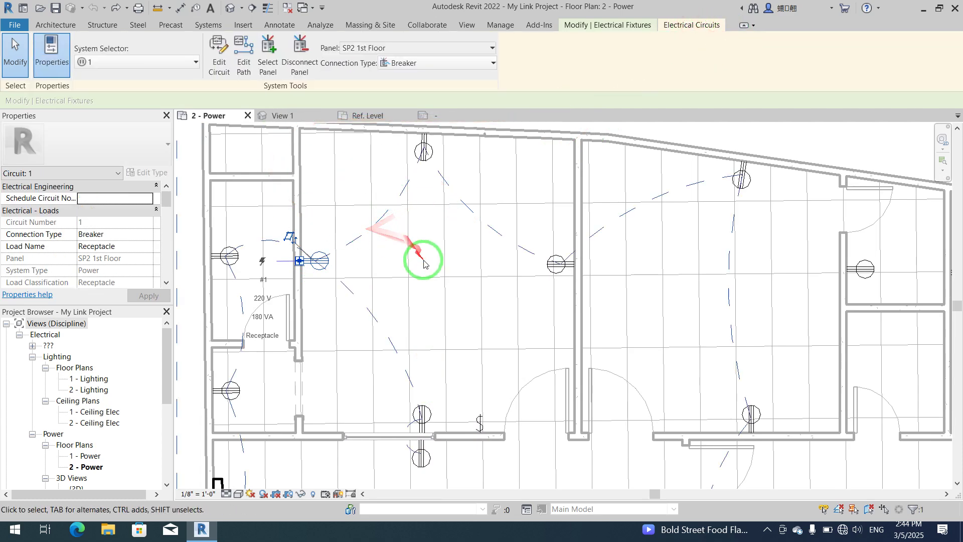
- Disconnect the selected receptacle's circuit 1 from the SP2 1st Floor panel, and deselect the receptacle
{"action": "scroll", "coordinate": [490, 284], "scroll_direction": "down", "scroll_amount": 5}
{"action": "scroll", "coordinate": [490, 284], "scroll_direction": "down", "scroll_amount": 4}
{"action": "middle_click_drag", "start_coordinate": [517, 338], "coordinate": [490, 325]}
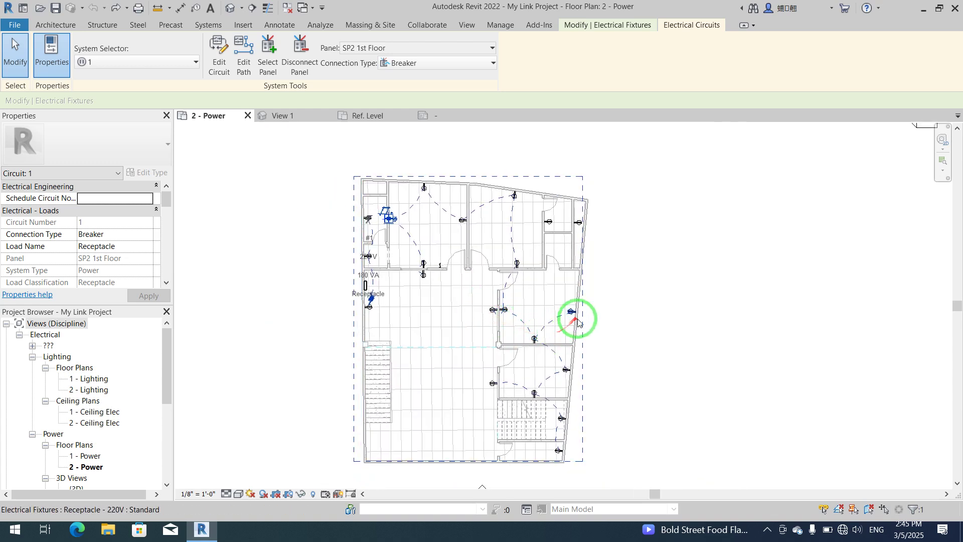
{"action": "scroll", "coordinate": [574, 319], "scroll_direction": "up", "scroll_amount": 1}
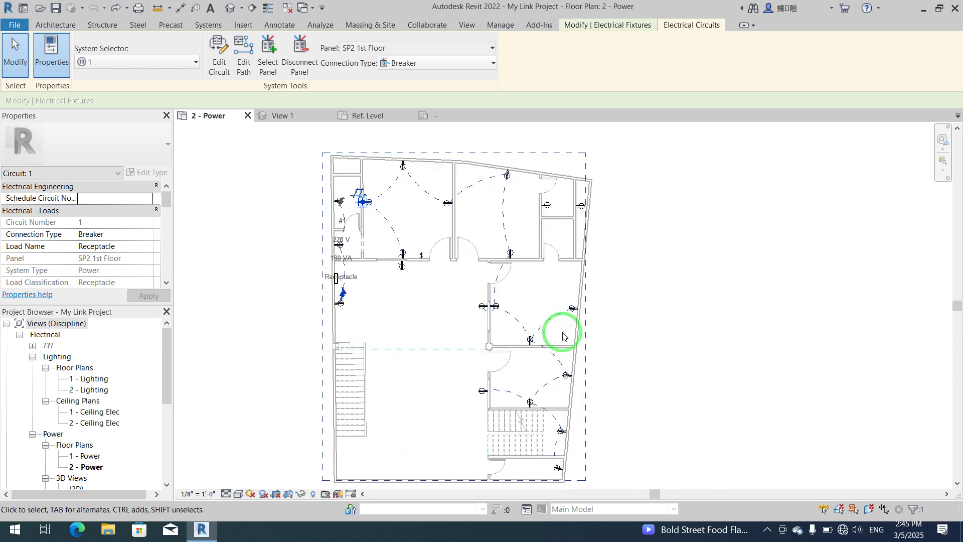
{"action": "left_click", "coordinate": [296, 66]}
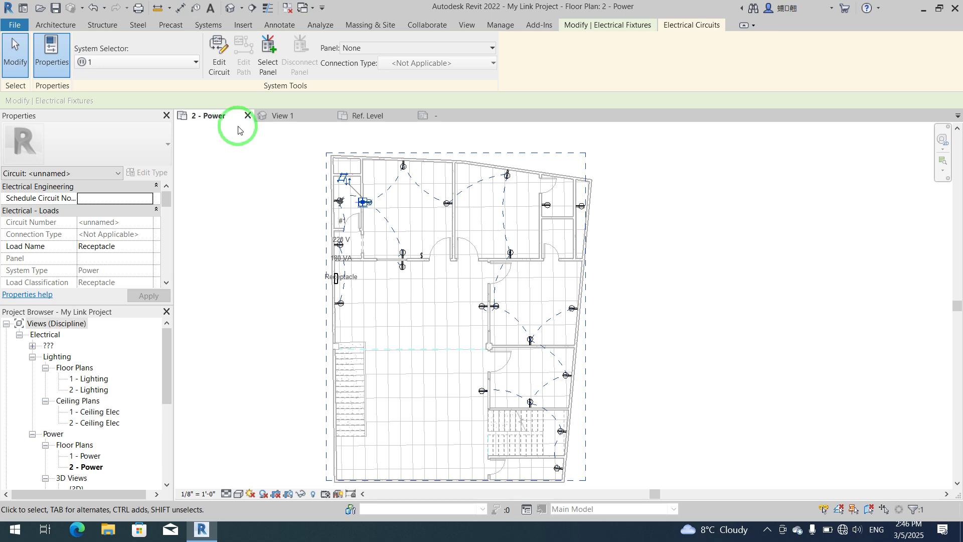
{"action": "left_click", "coordinate": [306, 236]}
{"action": "scroll", "coordinate": [430, 194], "scroll_direction": "up", "scroll_amount": 2}
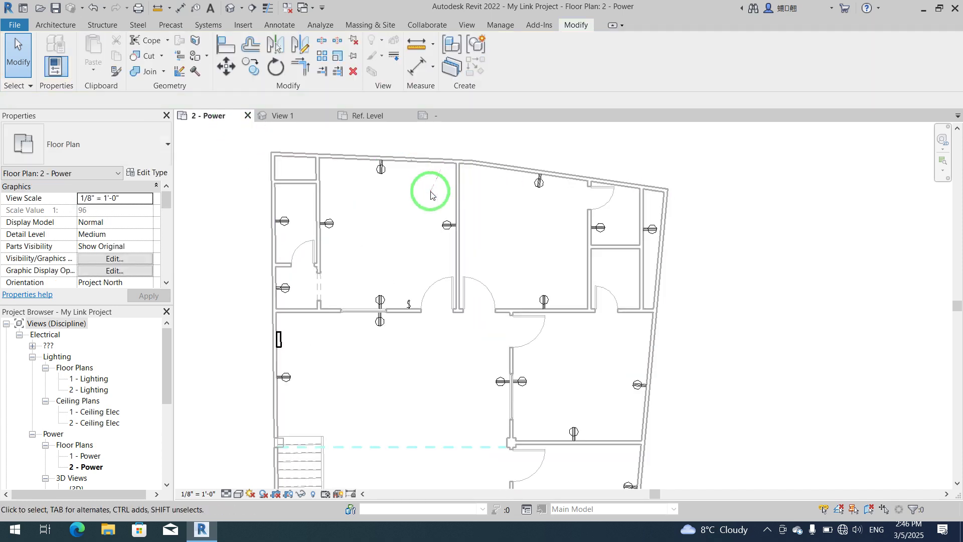
{"action": "middle_click_drag", "start_coordinate": [430, 195], "coordinate": [458, 209]}
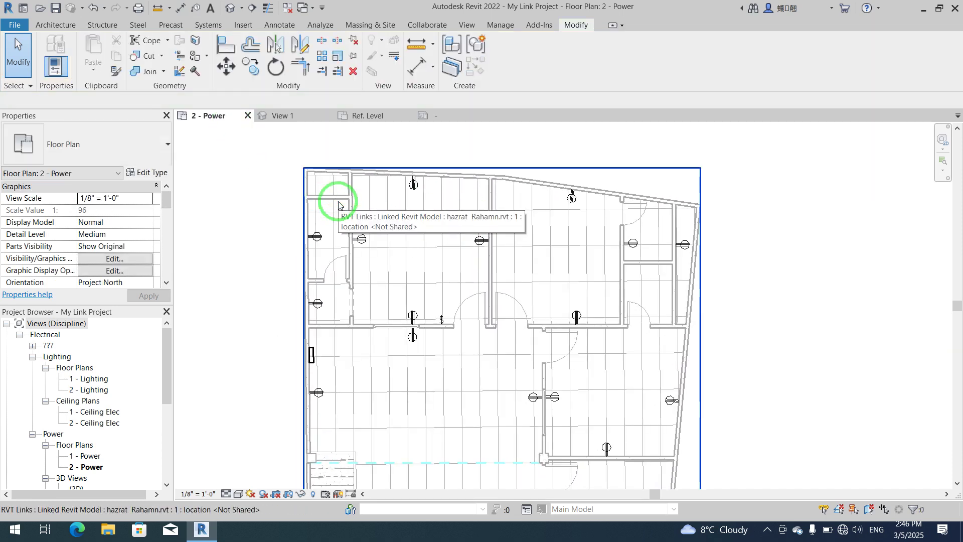
- Review the Wiring category of the Electrical Settings, including its tick mark, voltage drop and home run options
{"action": "key", "text": "e"}
{"action": "key", "text": "s"}
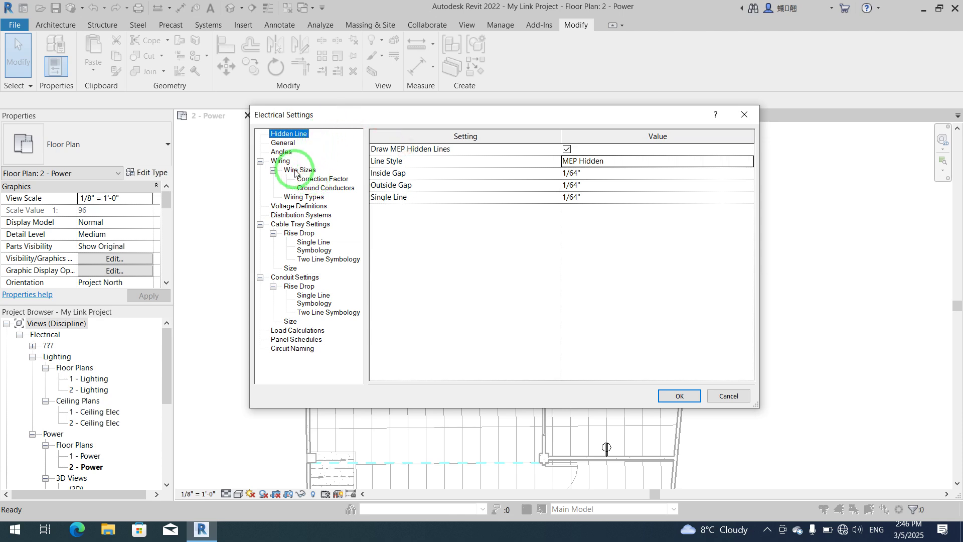
{"action": "left_click", "coordinate": [279, 161]}
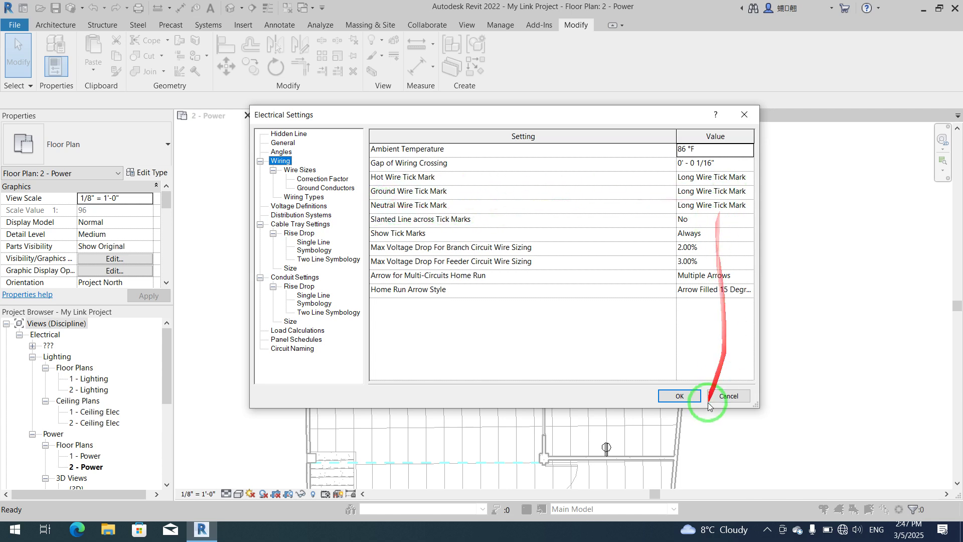
{"action": "left_click", "coordinate": [683, 397]}
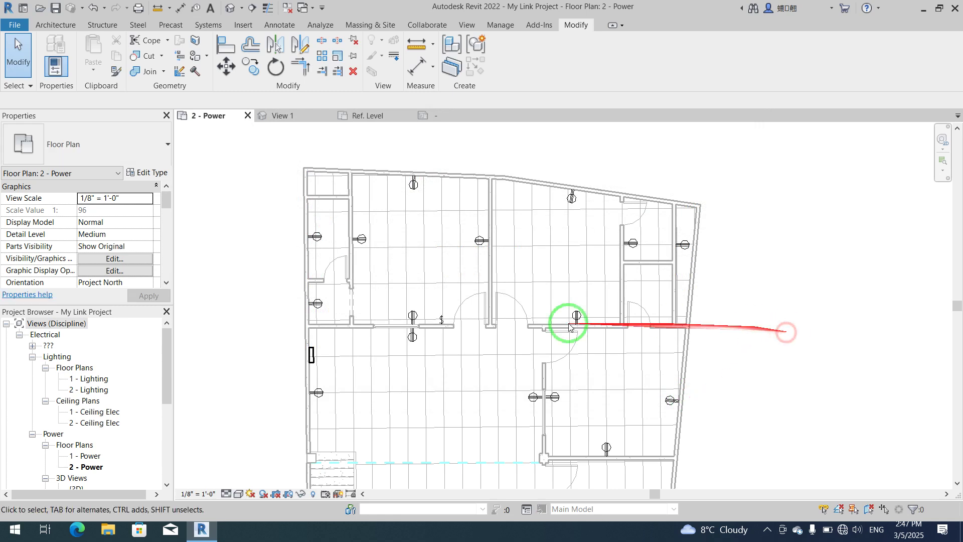
- Open the 1 - Ceiling Elec plan and examine the tick marks on the wires between the lighting fixtures
{"action": "left_click", "coordinate": [99, 380]}
{"action": "double_click", "coordinate": [99, 380]}
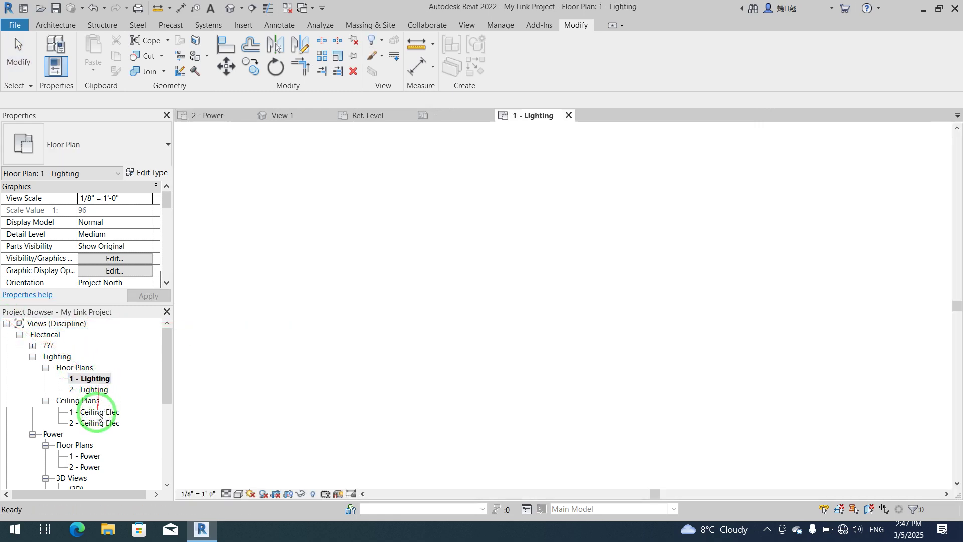
{"action": "double_click", "coordinate": [98, 412]}
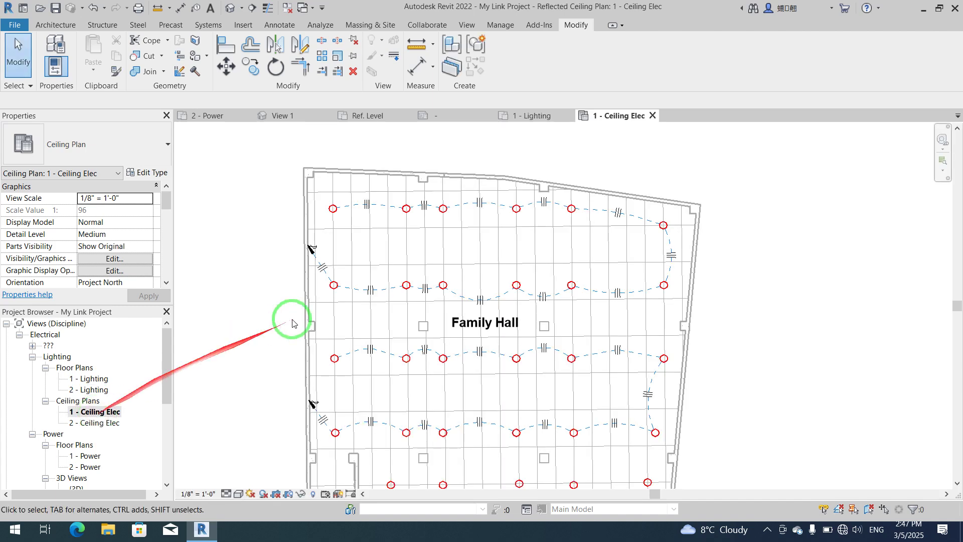
{"action": "scroll", "coordinate": [365, 200], "scroll_direction": "up", "scroll_amount": 4}
{"action": "scroll", "coordinate": [355, 192], "scroll_direction": "up", "scroll_amount": 3}
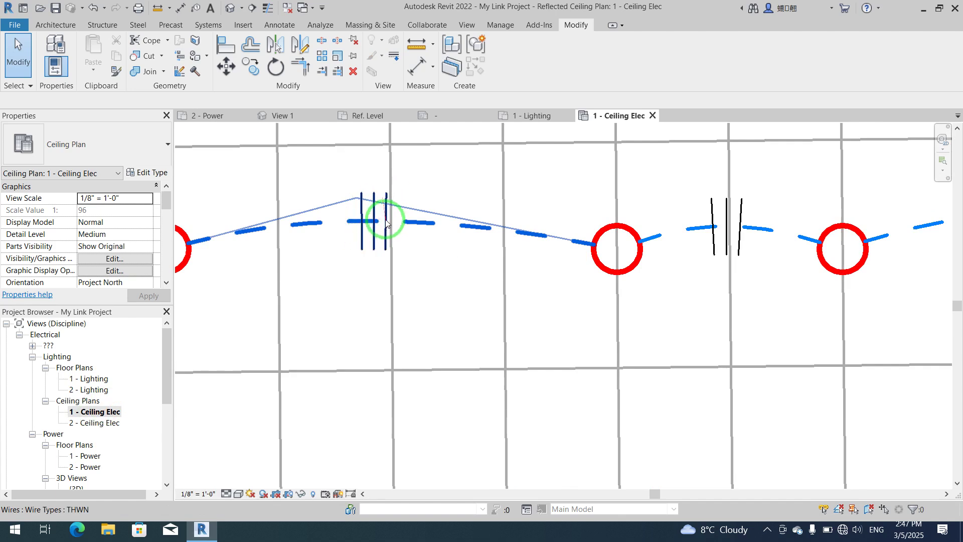
{"action": "scroll", "coordinate": [479, 209], "scroll_direction": "down", "scroll_amount": 2}
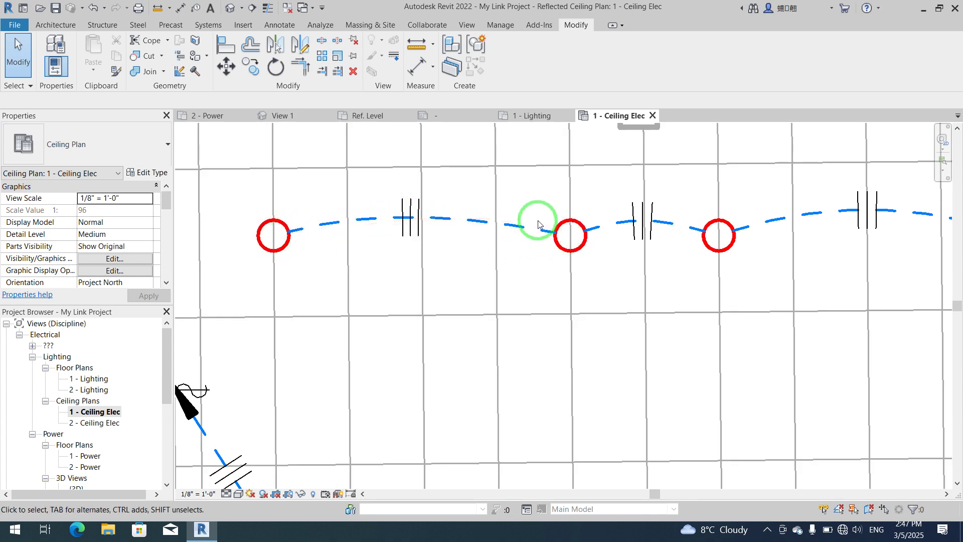
{"action": "scroll", "coordinate": [420, 287], "scroll_direction": "down", "scroll_amount": 1}
{"action": "scroll", "coordinate": [419, 288], "scroll_direction": "down", "scroll_amount": 2}
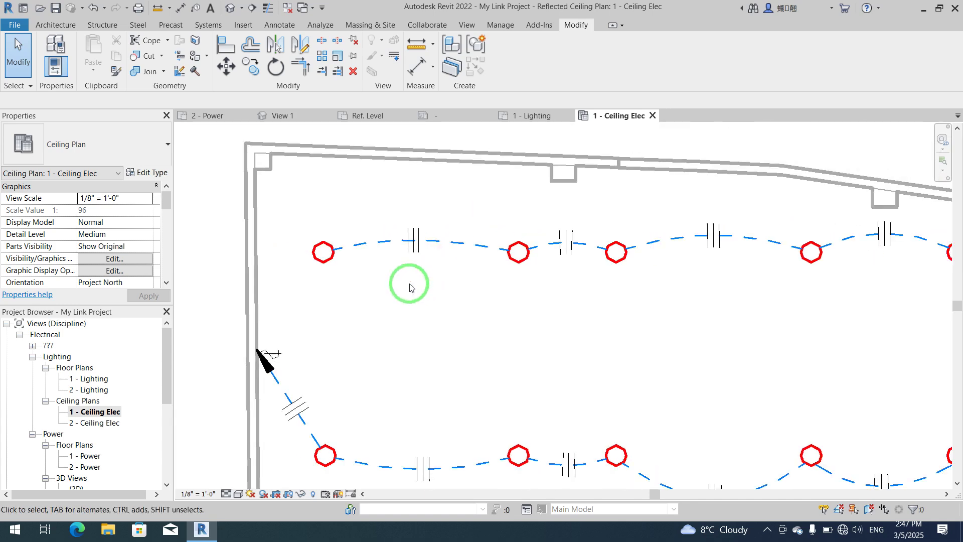
- Set the Hot Wire Tick Mark to Hook Wire Tick Mark in the electrical wiring settings
{"action": "scroll", "coordinate": [407, 241], "scroll_direction": "up", "scroll_amount": 2}
{"action": "scroll", "coordinate": [407, 240], "scroll_direction": "up", "scroll_amount": 2}
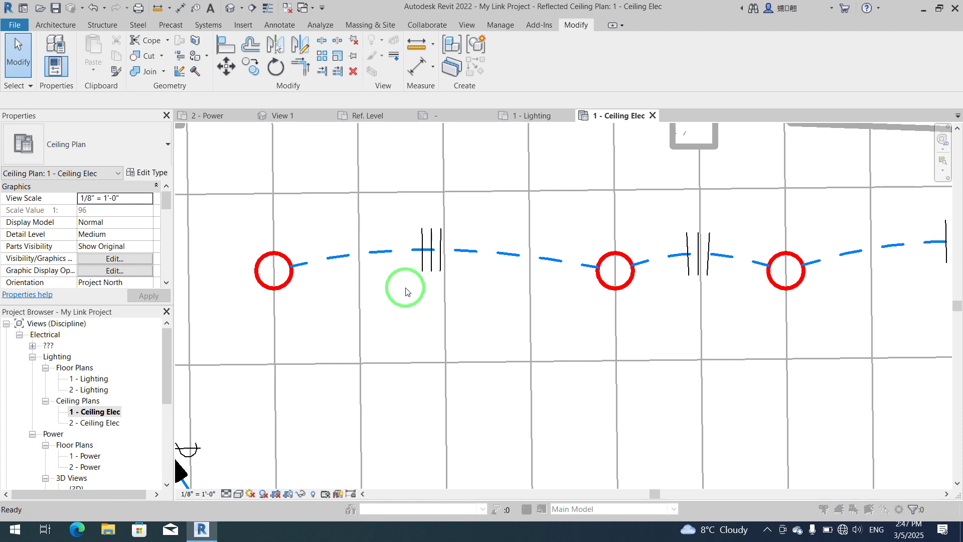
{"action": "key", "text": "e"}
{"action": "key", "text": "s"}
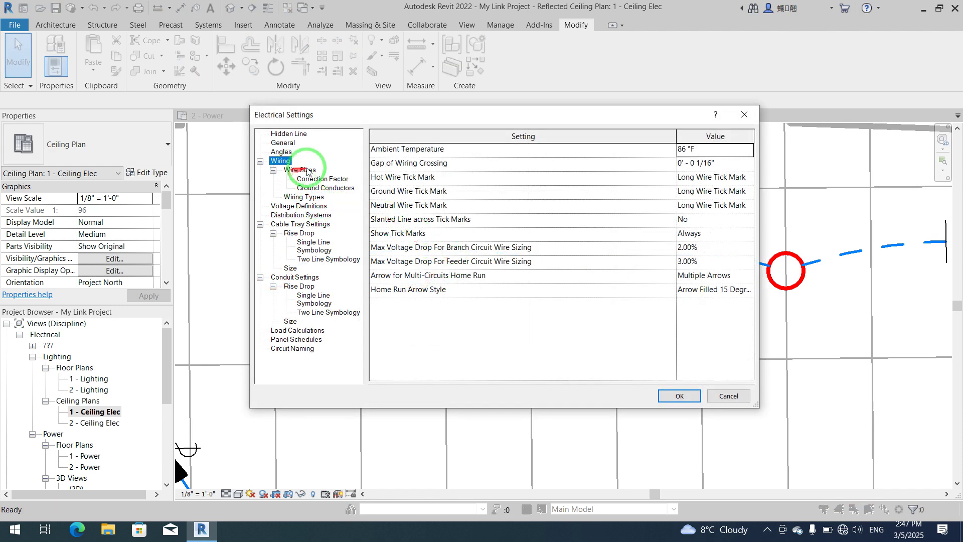
{"action": "left_click", "coordinate": [747, 178]}
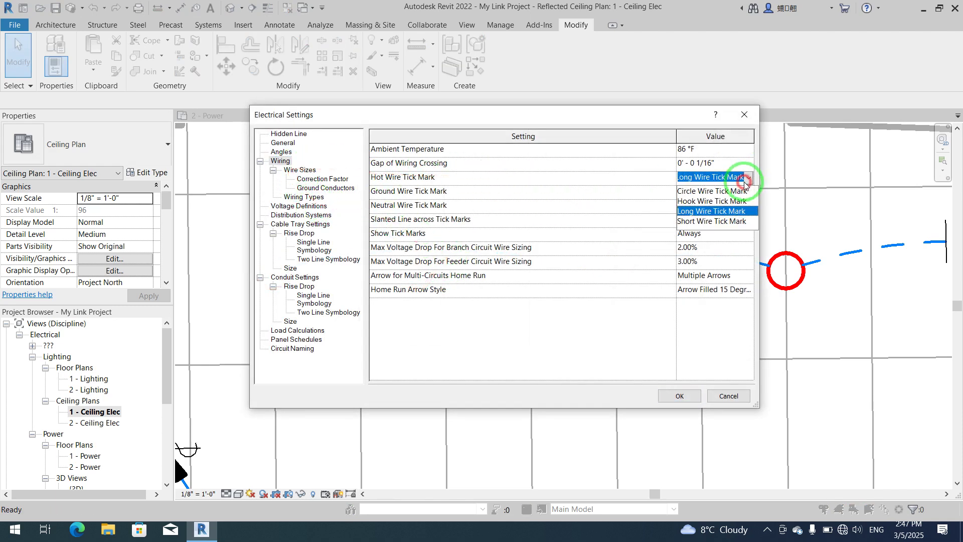
{"action": "left_click", "coordinate": [709, 202]}
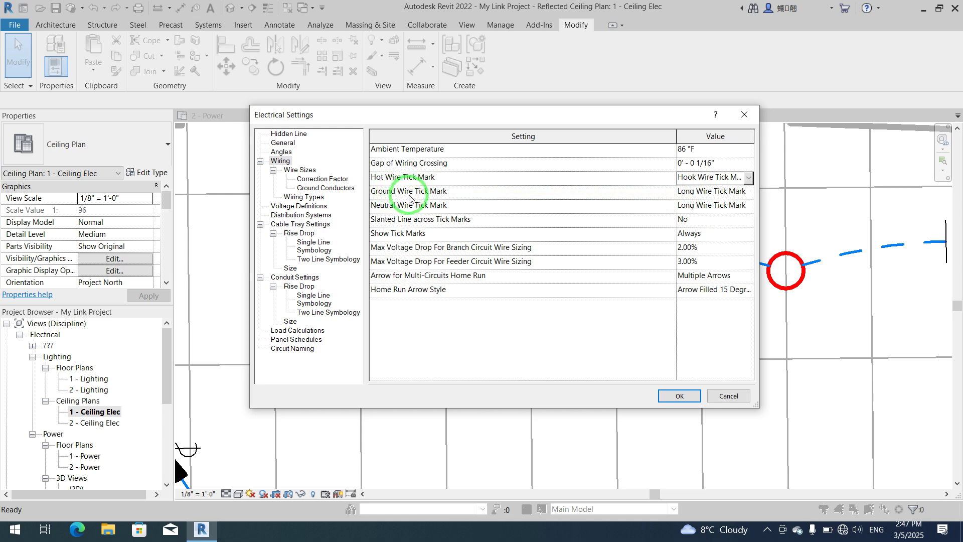
- Set the Neutral Wire Tick Mark to Circle Wire Tick Mark and apply the wiring settings
{"action": "left_click", "coordinate": [725, 200]}
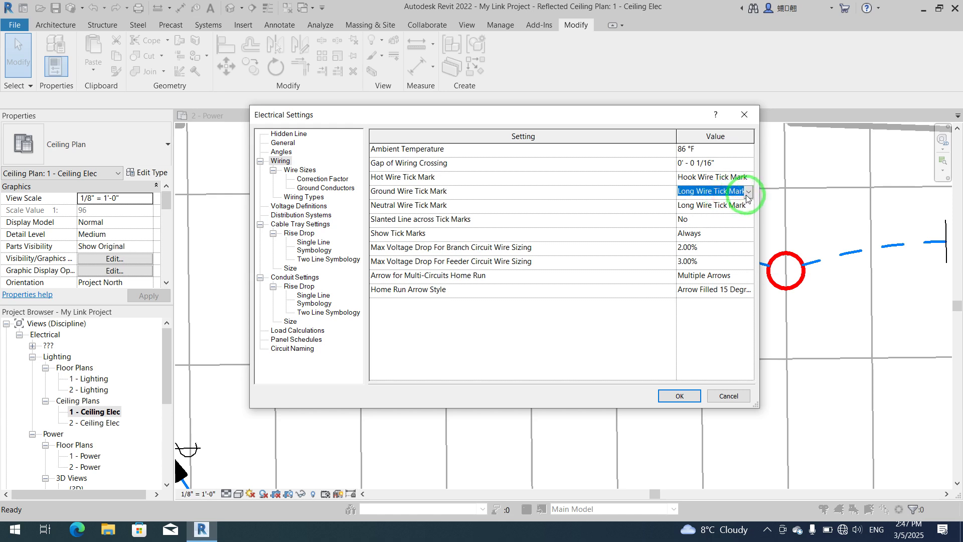
{"action": "left_click", "coordinate": [691, 205]}
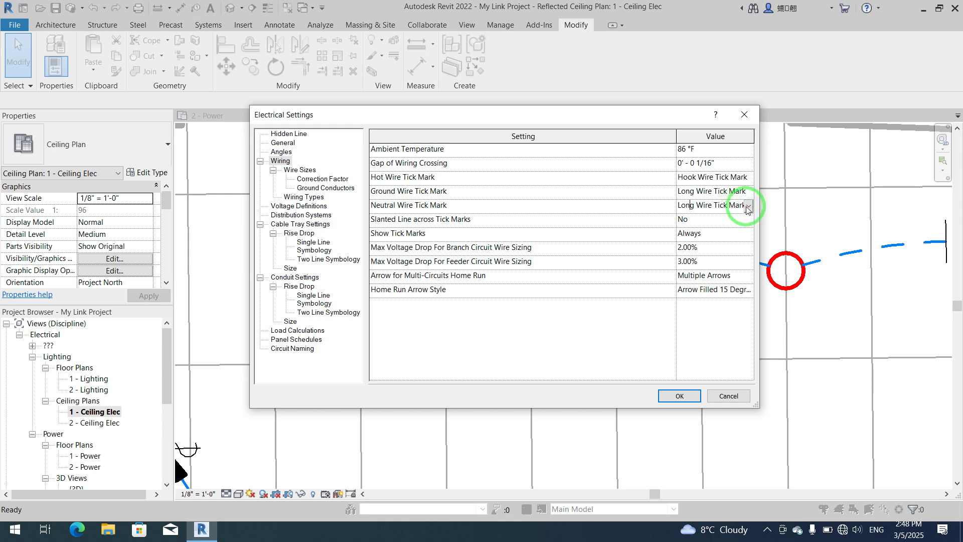
{"action": "left_click", "coordinate": [747, 206]}
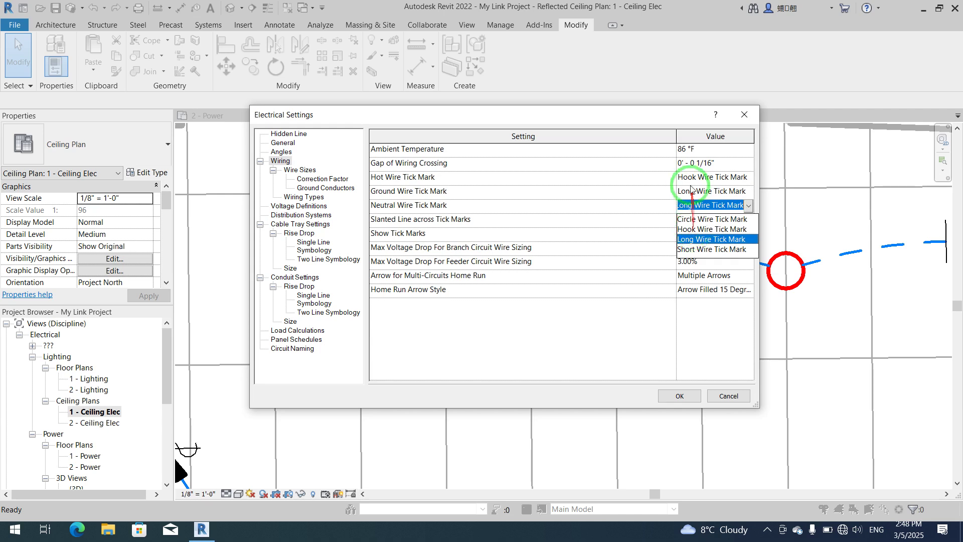
{"action": "left_click", "coordinate": [712, 220]}
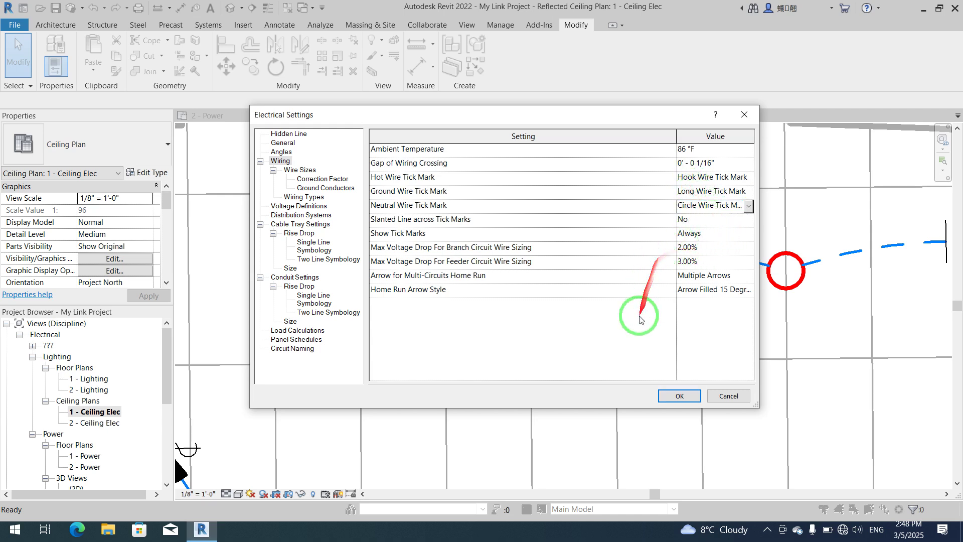
{"action": "left_click", "coordinate": [678, 396]}
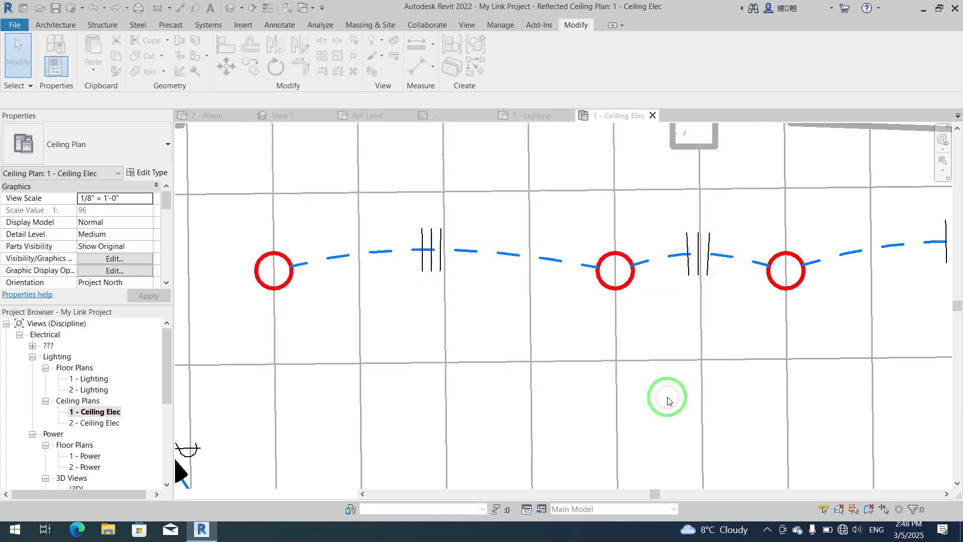
{"action": "left_click", "coordinate": [766, 529]}
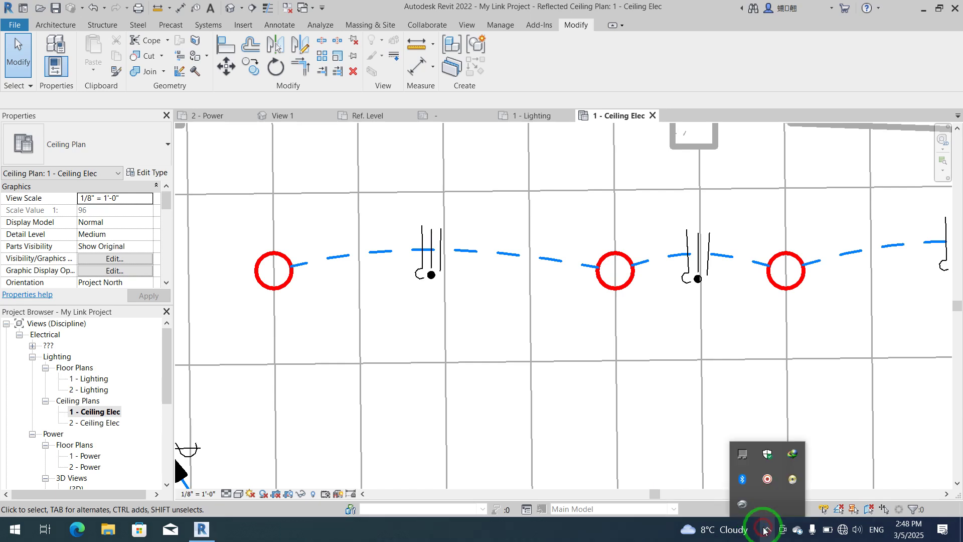
{"action": "left_click", "coordinate": [761, 487]}
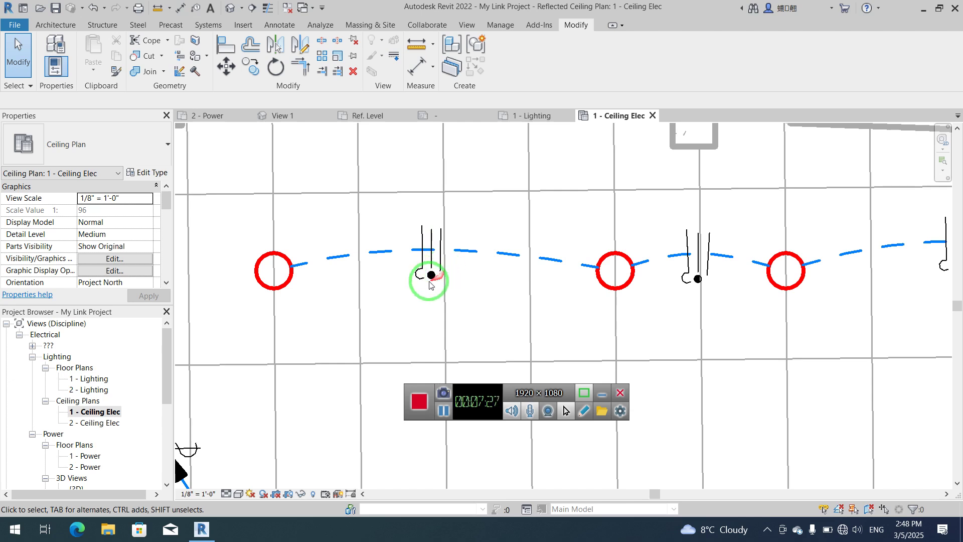
- Inspect the hot, neutral and ground tick marks on the Family Hall lighting wires
{"action": "scroll", "coordinate": [423, 208], "scroll_direction": "down", "scroll_amount": 3}
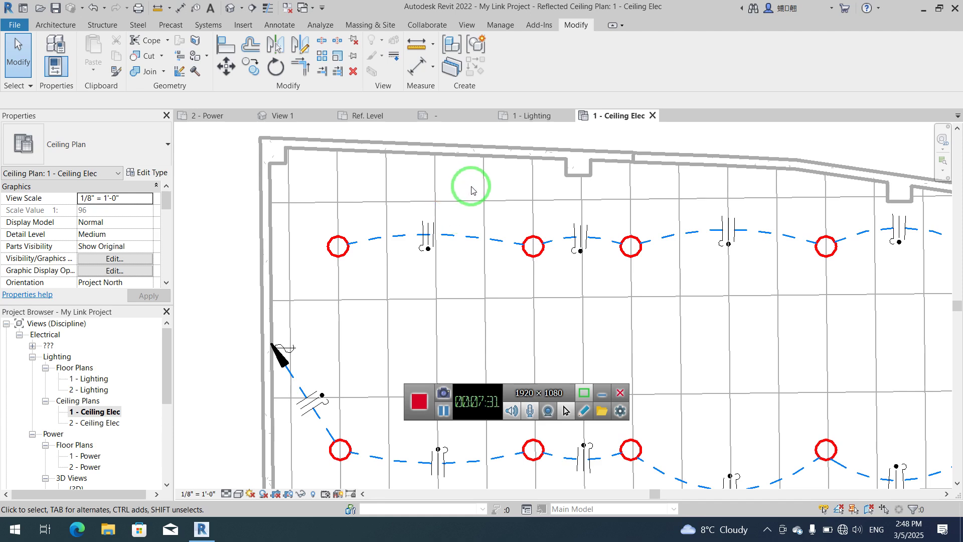
{"action": "scroll", "coordinate": [478, 165], "scroll_direction": "down", "scroll_amount": 2}
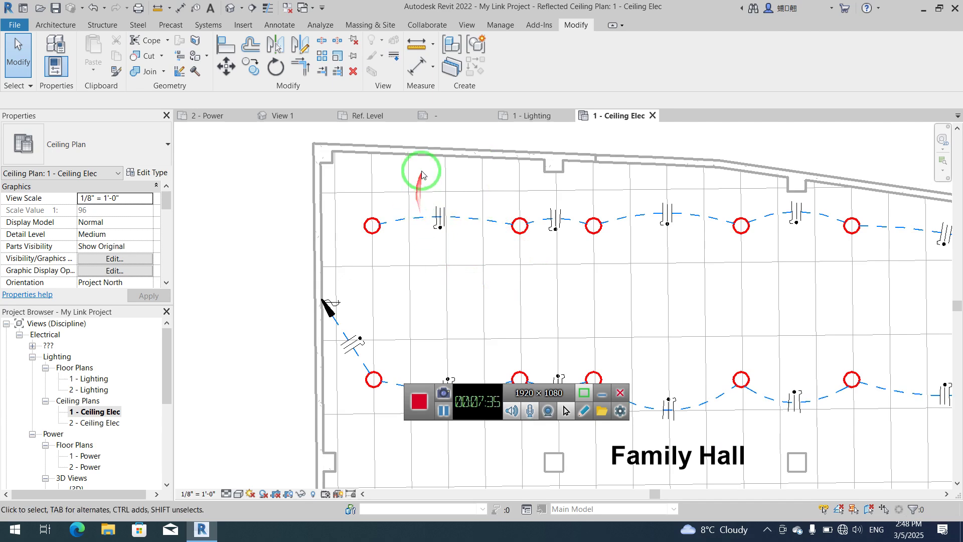
{"action": "scroll", "coordinate": [421, 170], "scroll_direction": "down", "scroll_amount": 2}
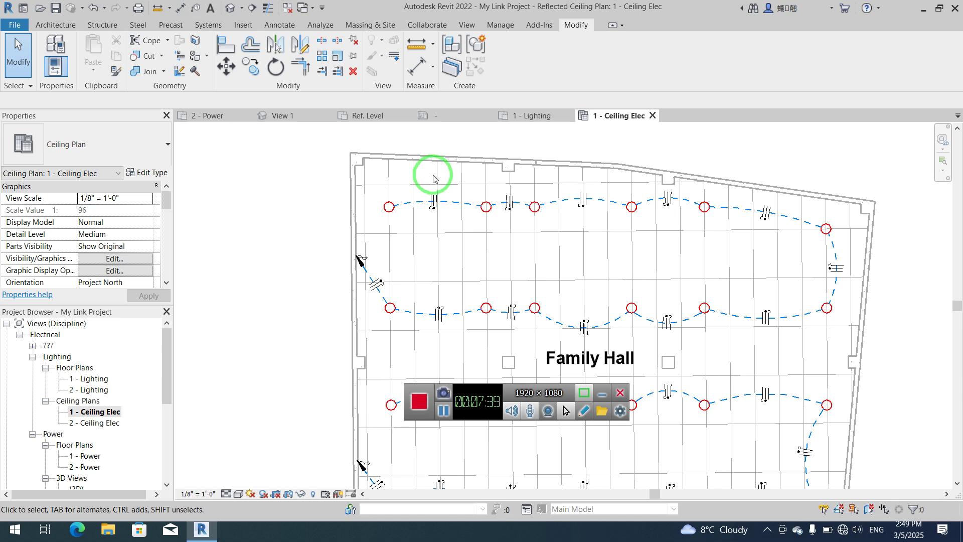
{"action": "scroll", "coordinate": [430, 196], "scroll_direction": "up", "scroll_amount": 5}
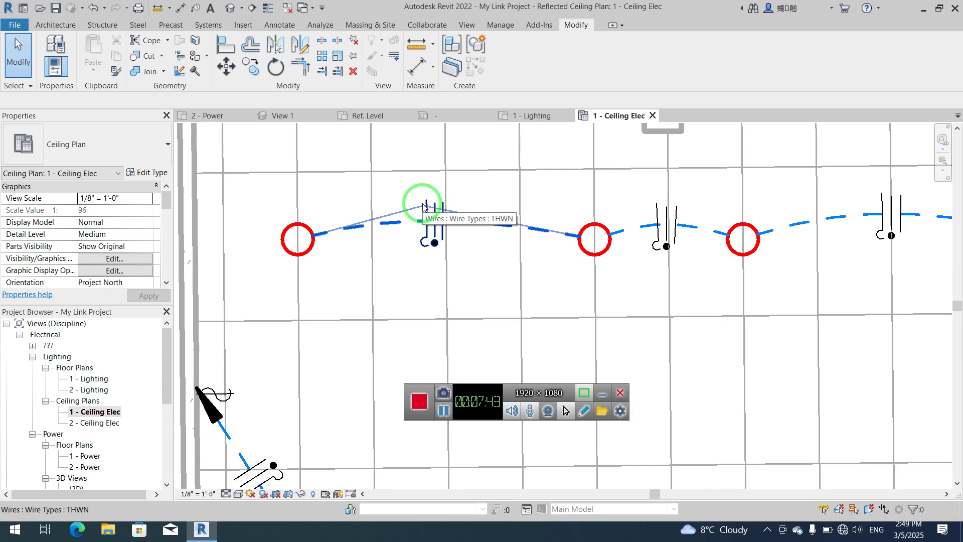
- Set the Home Run Arrow Style to Arrow Filled 30 Degree in the electrical wiring settings
{"action": "key", "text": "e"}
{"action": "key", "text": "s"}
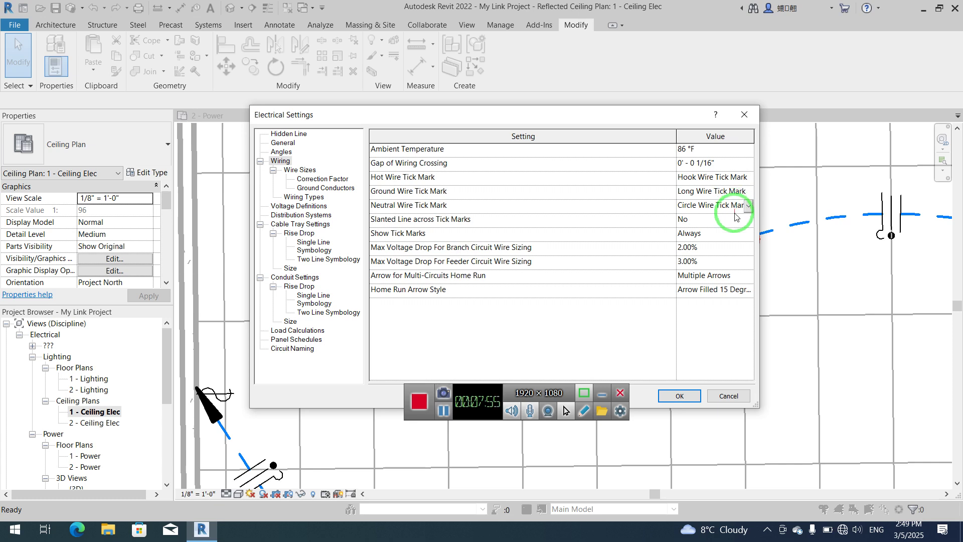
{"action": "left_click_drag", "start_coordinate": [647, 114], "coordinate": [484, 88]}
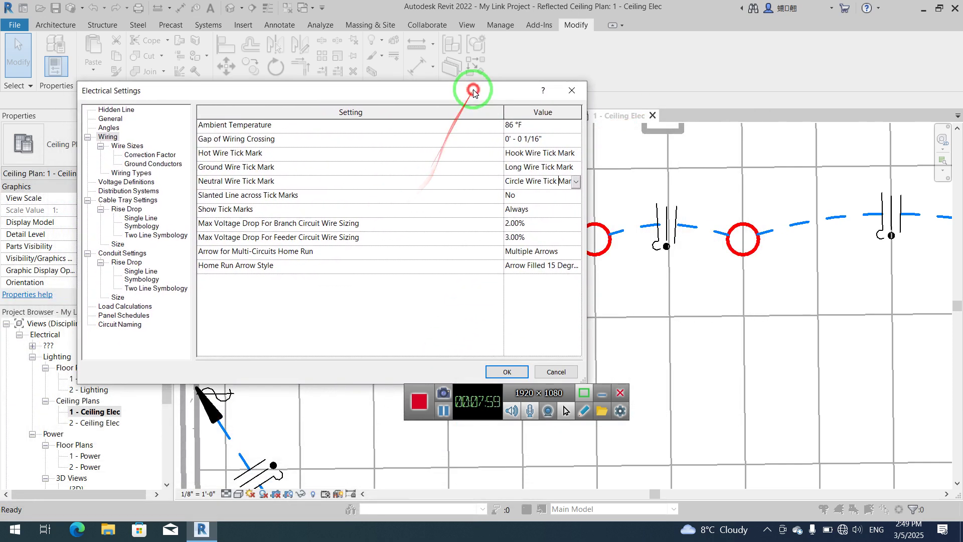
{"action": "left_click_drag", "start_coordinate": [425, 95], "coordinate": [483, 52]}
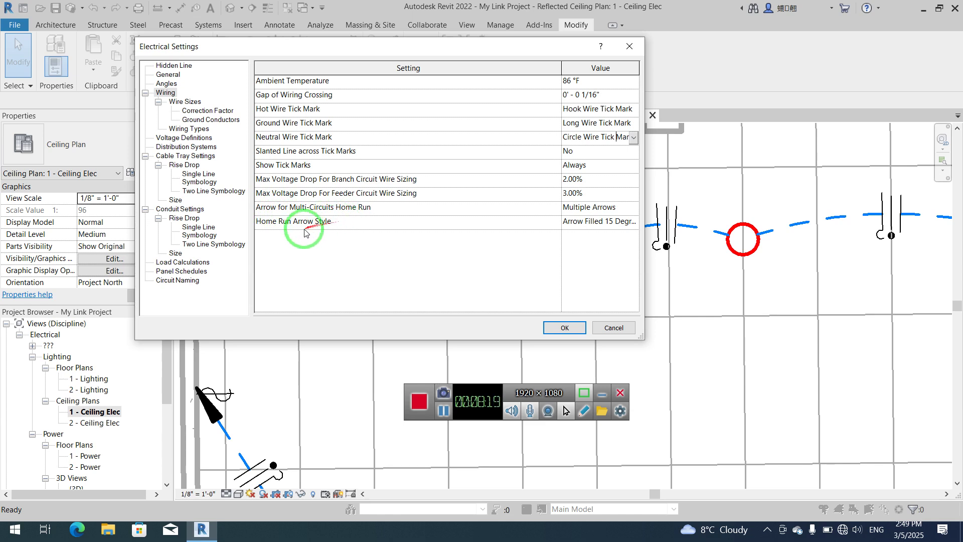
{"action": "left_click", "coordinate": [608, 207]}
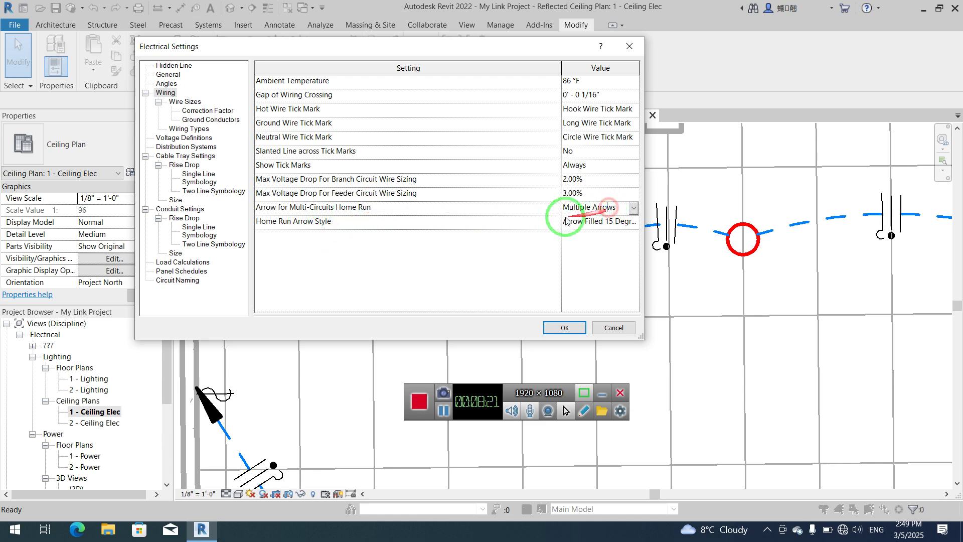
{"action": "left_click", "coordinate": [634, 207]}
{"action": "left_click", "coordinate": [608, 217]}
{"action": "left_click", "coordinate": [612, 224]}
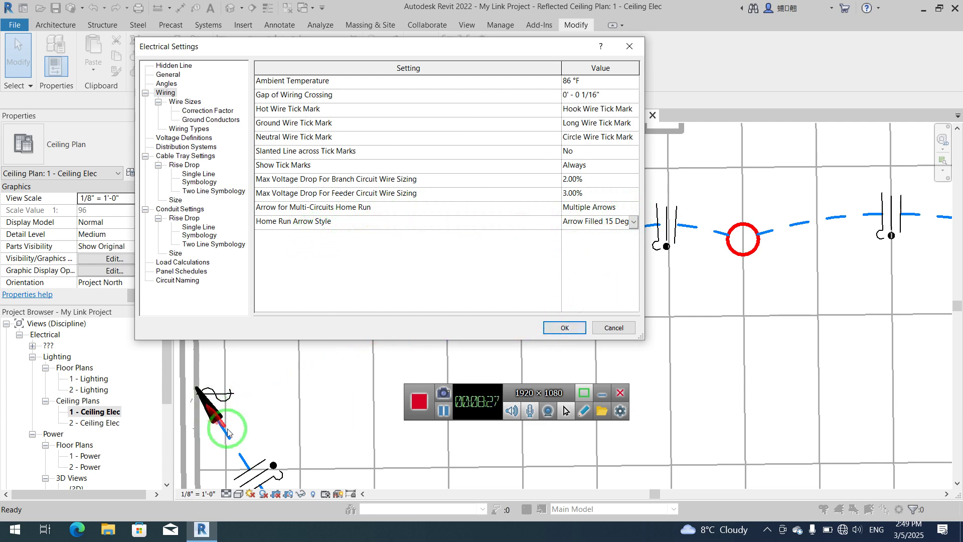
{"action": "left_click", "coordinate": [633, 222]}
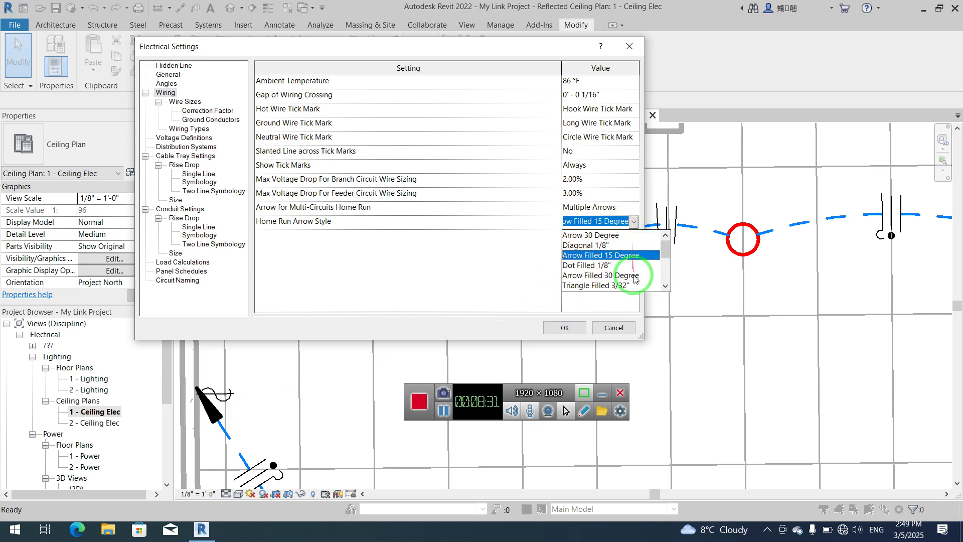
{"action": "left_click", "coordinate": [635, 276]}
- Set Arrow for Multi-Circuits Home Run to Single Arrow and apply the wiring settings
{"action": "left_click", "coordinate": [622, 211]}
{"action": "left_click", "coordinate": [633, 210]}
{"action": "left_click", "coordinate": [631, 221]}
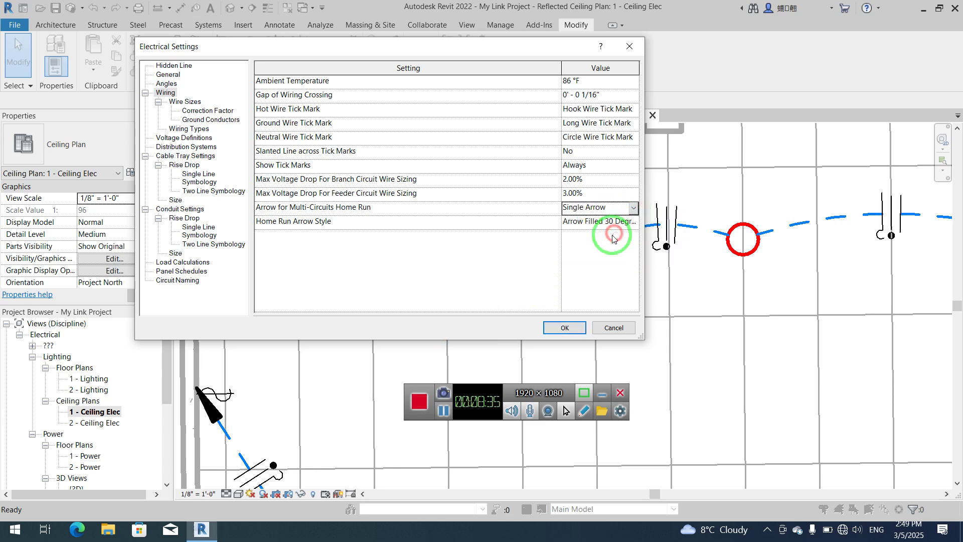
{"action": "left_click", "coordinate": [564, 327]}
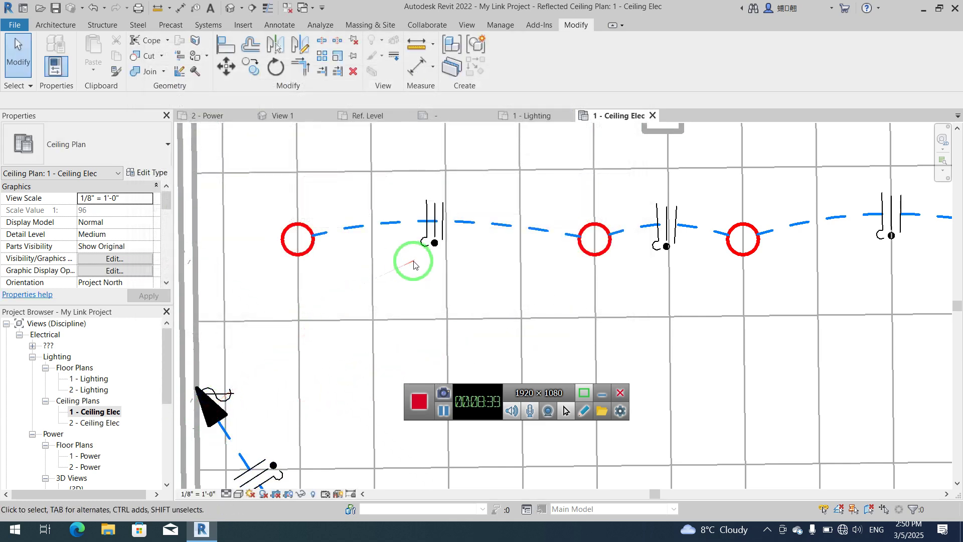
- Set Arrow for Multi-Circuits Home Run to Single Arrow on End Wire Only in the electrical wiring settings
{"action": "key", "text": "e"}
{"action": "key", "text": "s"}
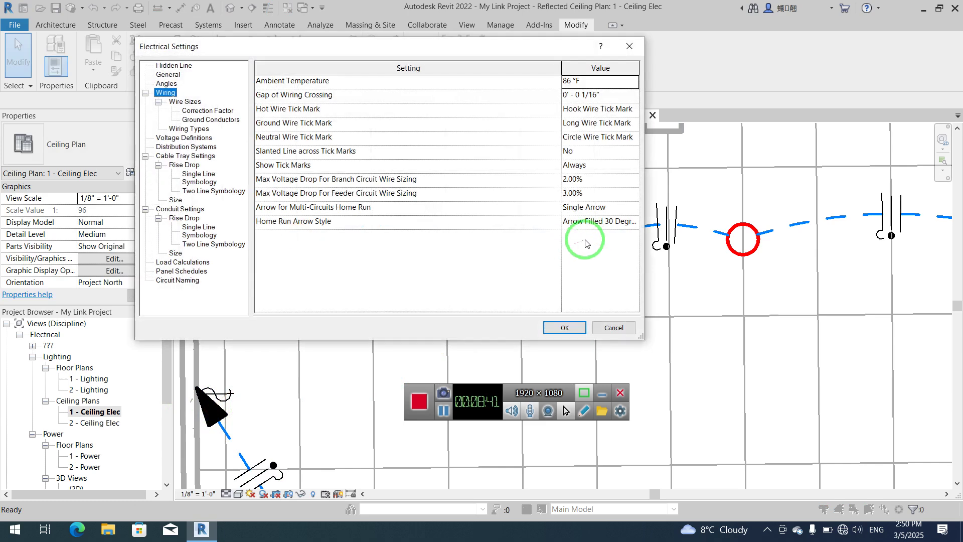
{"action": "left_click", "coordinate": [614, 210]}
{"action": "left_click", "coordinate": [633, 209]}
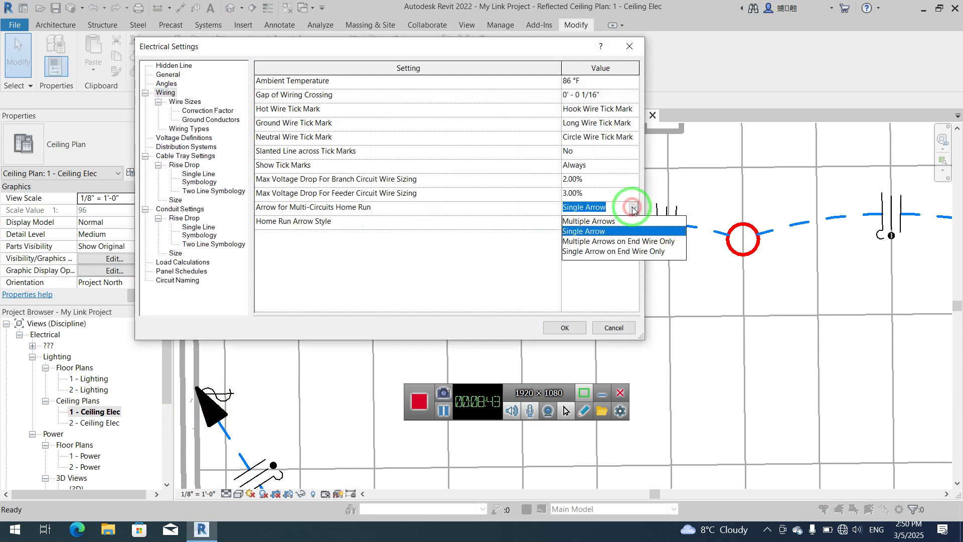
{"action": "left_click", "coordinate": [600, 251]}
- Set the Home Run Arrow Style to Triangle Filled 3/32" and apply the wiring settings
{"action": "left_click", "coordinate": [601, 225]}
{"action": "left_click", "coordinate": [633, 224]}
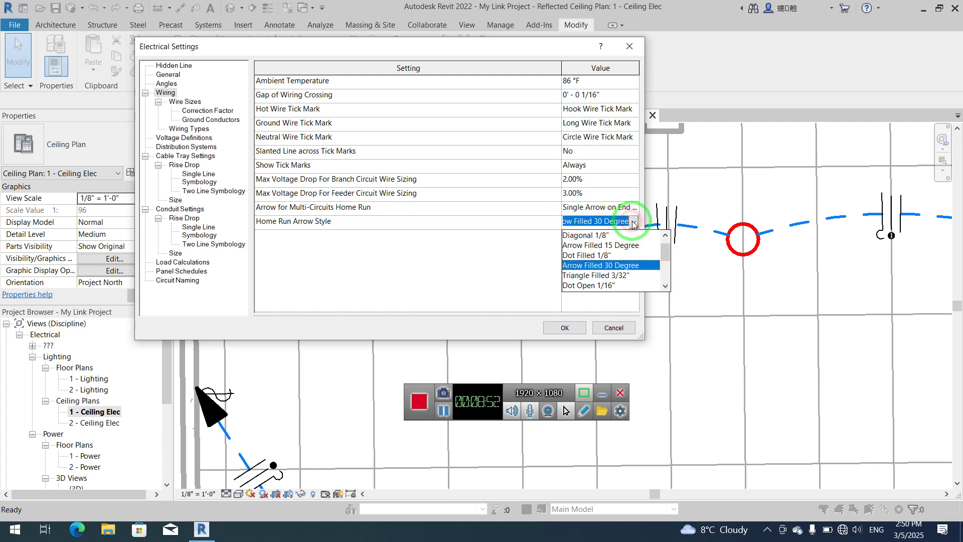
{"action": "left_click", "coordinate": [610, 275]}
{"action": "left_click", "coordinate": [565, 327]}
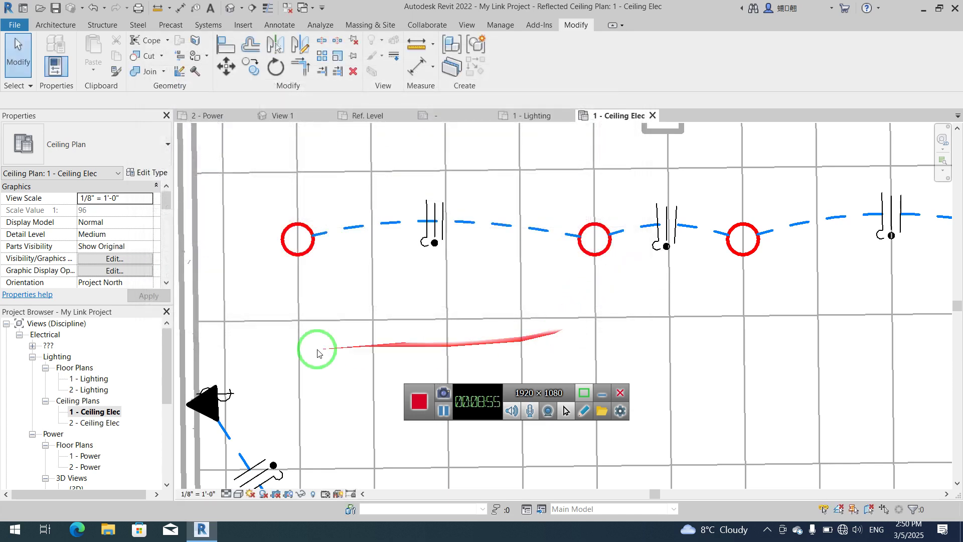
- Set the Home Run Arrow Style to Arrow Filled 15 Degree in the electrical wiring settings
{"action": "left_click", "coordinate": [211, 396]}
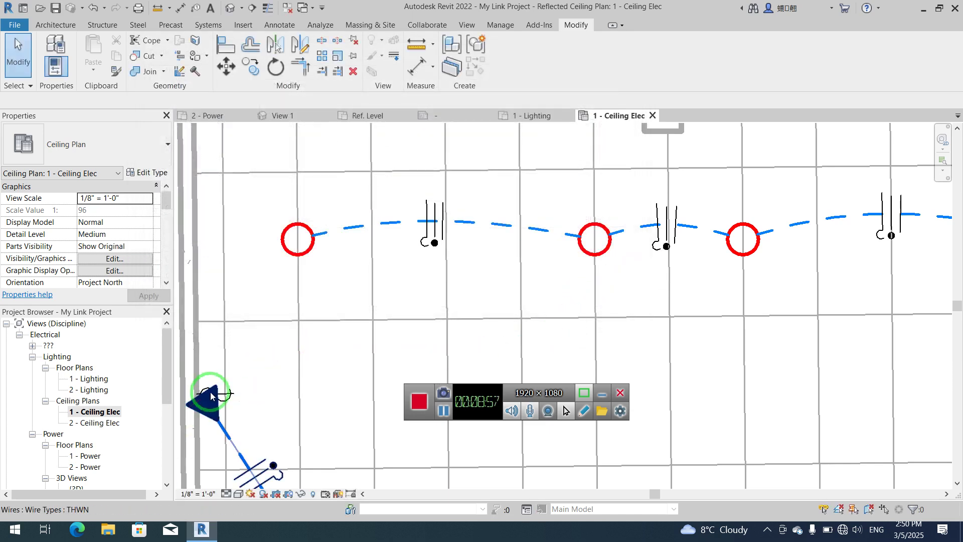
{"action": "key", "text": "e"}
{"action": "key", "text": "s"}
{"action": "left_click", "coordinate": [622, 226]}
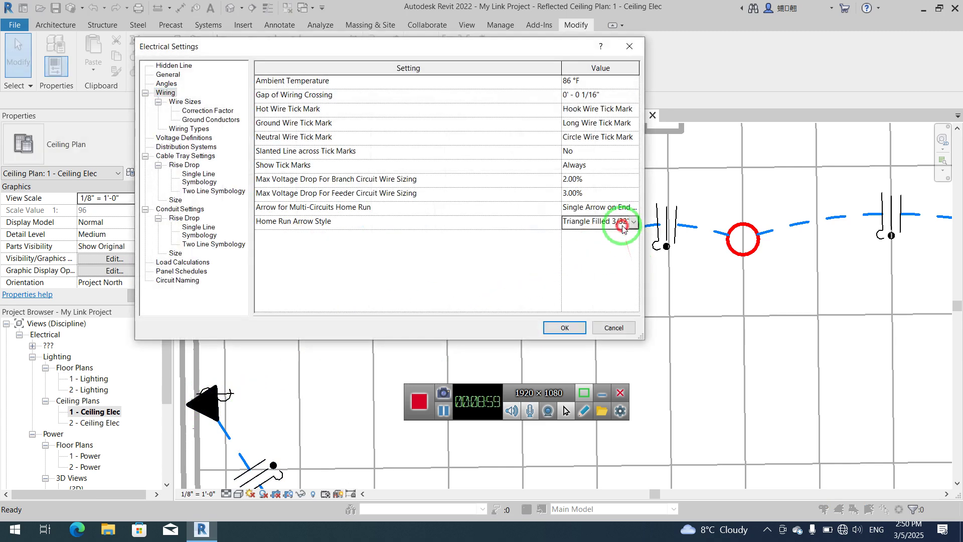
{"action": "left_click", "coordinate": [633, 223]}
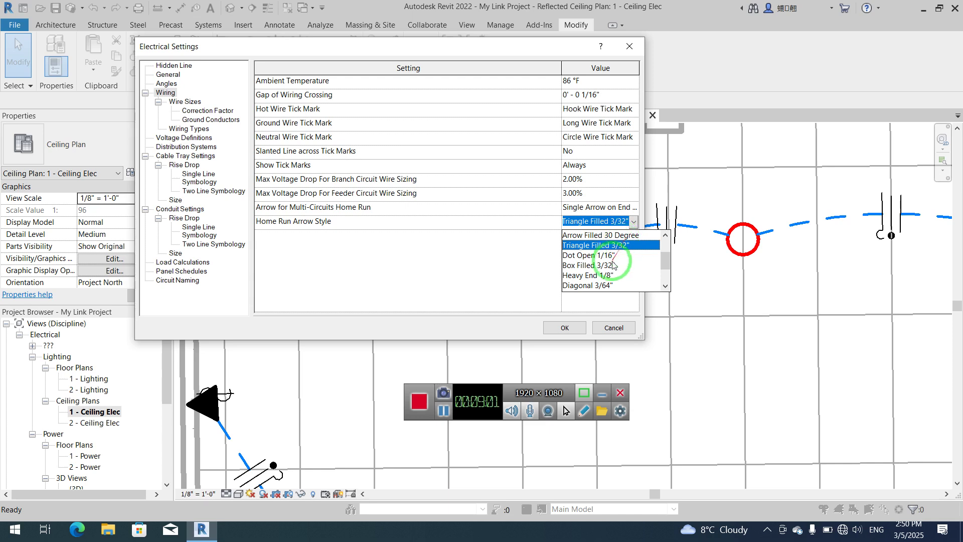
{"action": "scroll", "coordinate": [608, 274], "scroll_direction": "up", "scroll_amount": 2}
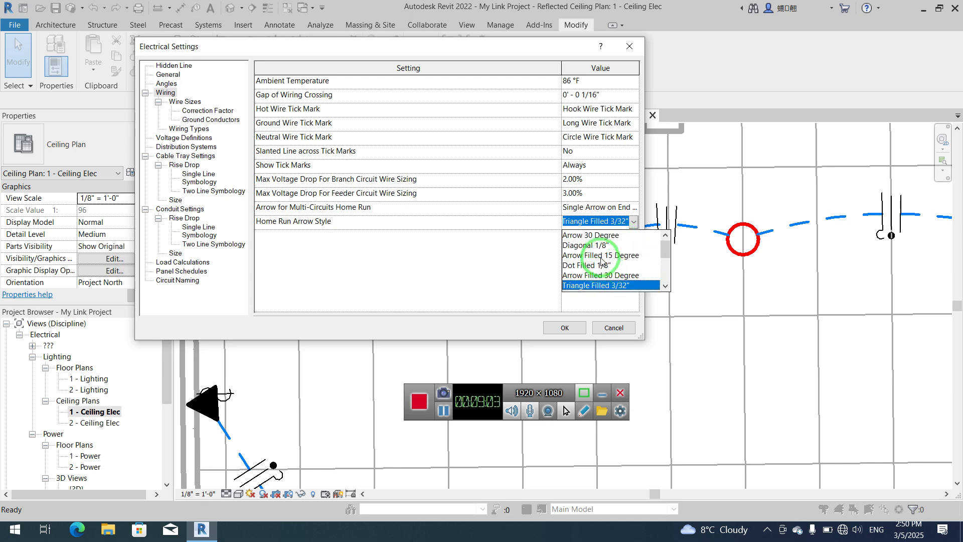
{"action": "left_click", "coordinate": [601, 258]}
- Set Arrow for Multi-Circuits Home Run to Multiple Arrows and apply the wiring settings
{"action": "left_click", "coordinate": [621, 212]}
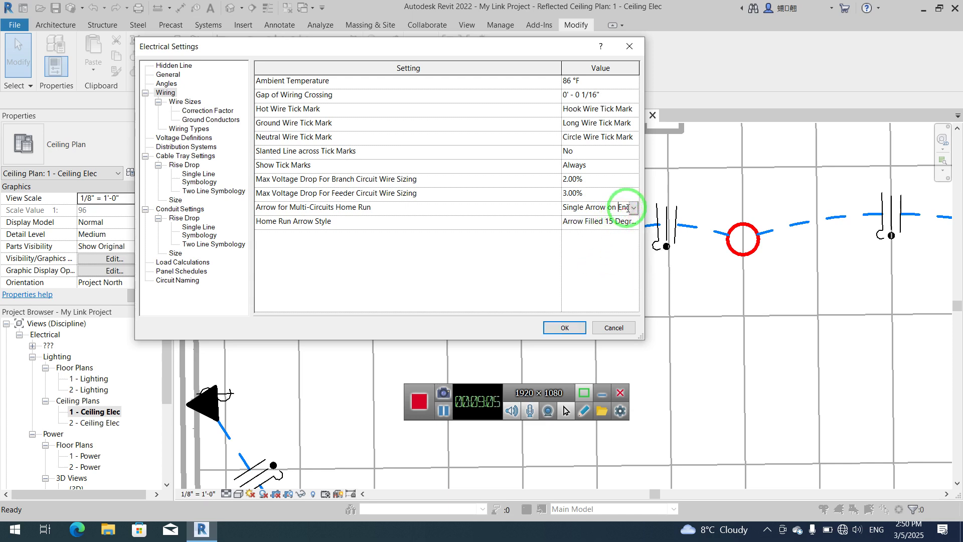
{"action": "left_click", "coordinate": [631, 207]}
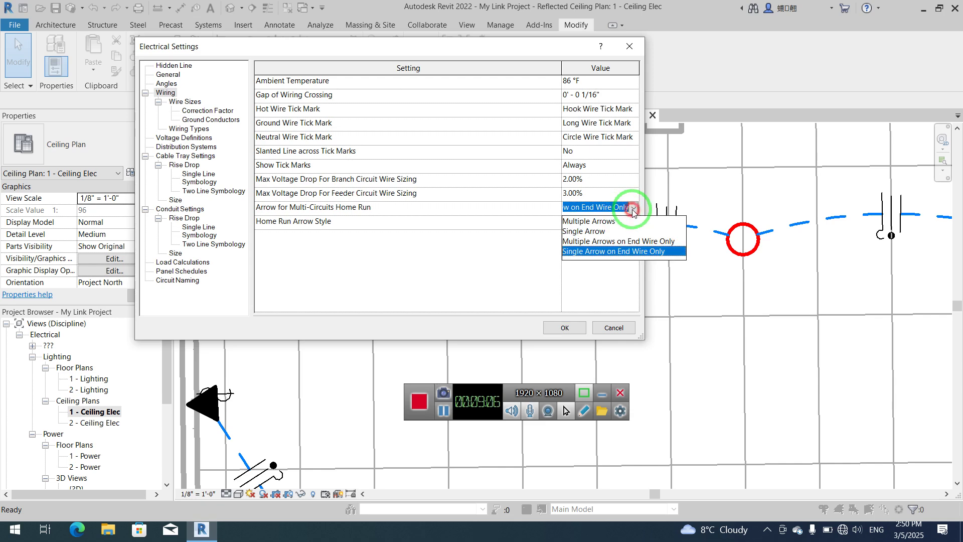
{"action": "left_click", "coordinate": [604, 223]}
{"action": "left_click", "coordinate": [567, 328]}
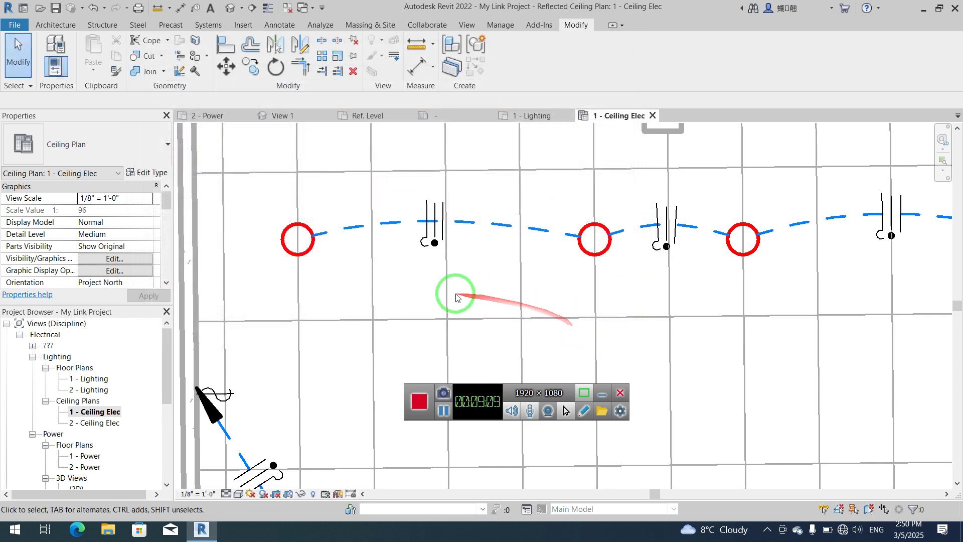
- Open the 2 - Power floor plan view
{"action": "scroll", "coordinate": [455, 297], "scroll_direction": "down", "scroll_amount": 5}
{"action": "middle_click_drag", "start_coordinate": [454, 296], "coordinate": [414, 279]}
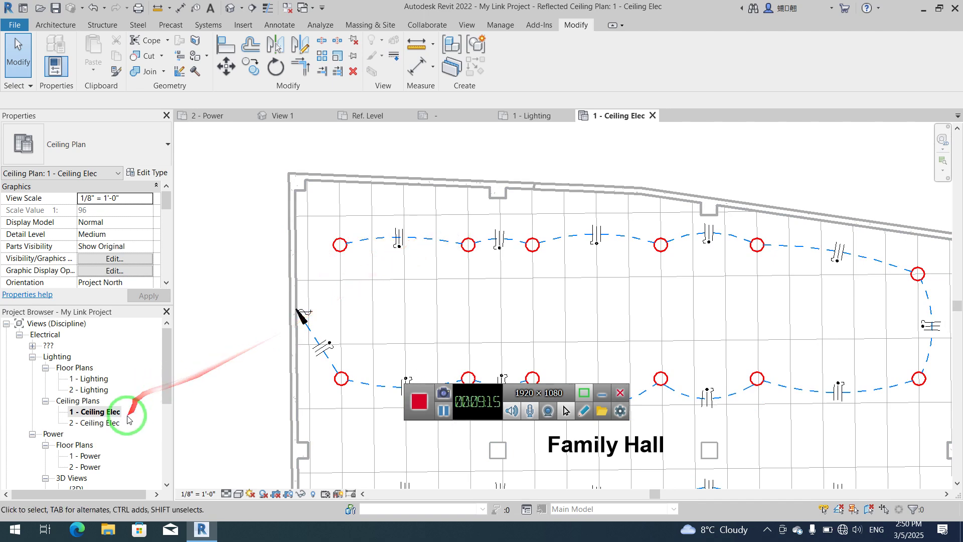
{"action": "scroll", "coordinate": [120, 426], "scroll_direction": "down", "scroll_amount": 1}
{"action": "left_click", "coordinate": [90, 456]}
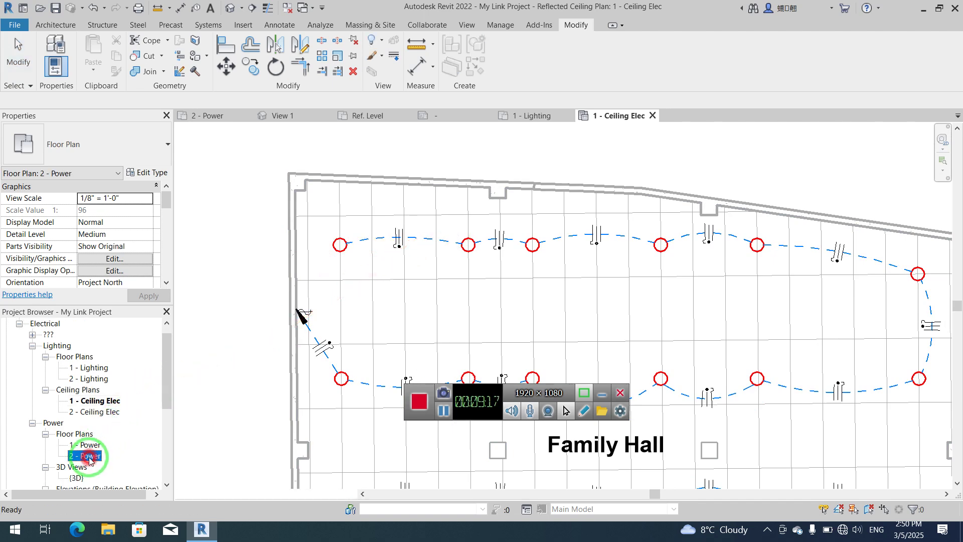
{"action": "double_click", "coordinate": [90, 457]}
{"action": "middle_click_drag", "start_coordinate": [331, 354], "coordinate": [357, 322]}
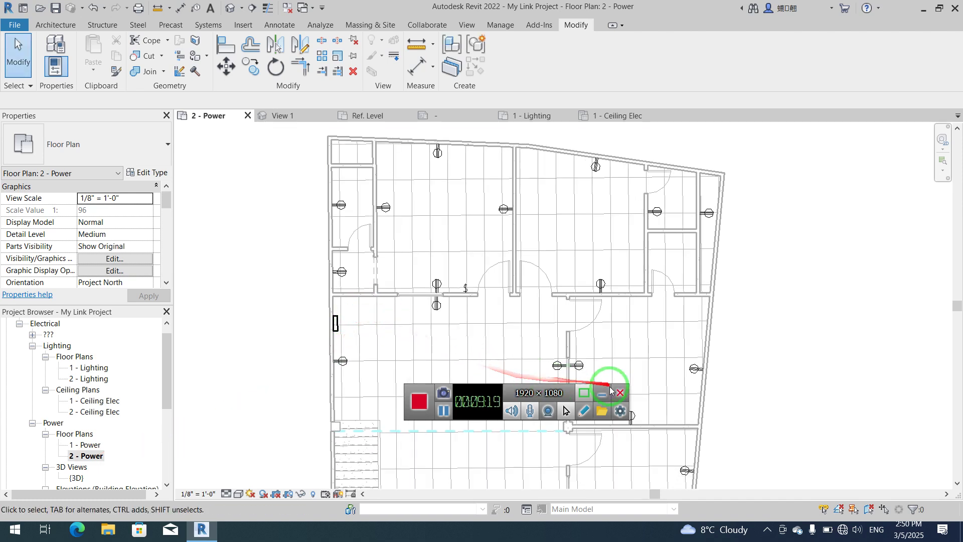
- Start editing the power circuit of the receptacle on the west wall of the large northwest room
{"action": "scroll", "coordinate": [401, 149], "scroll_direction": "up", "scroll_amount": 2}
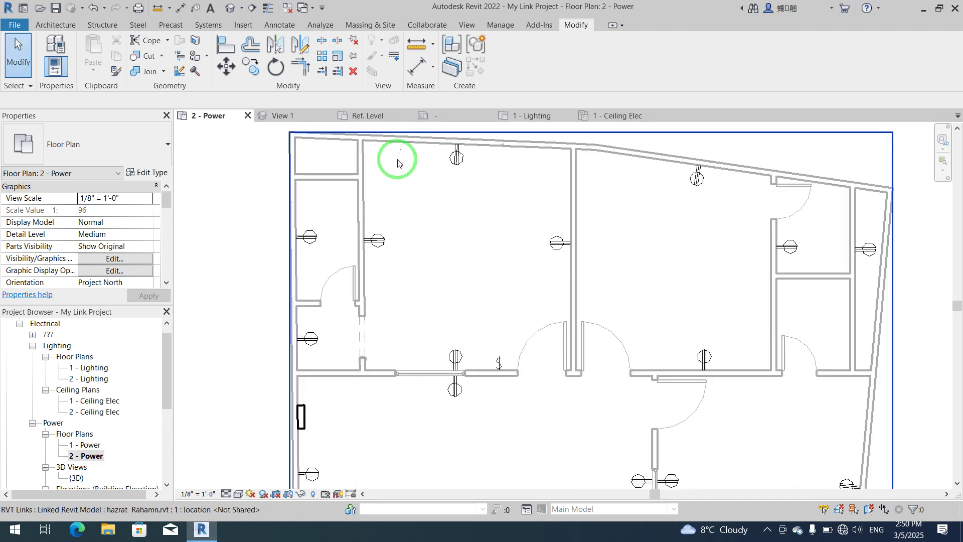
{"action": "left_click", "coordinate": [381, 242]}
{"action": "mouse_move", "coordinate": [404, 279]}
{"action": "middle_mouse_down"}
{"action": "mouse_move", "coordinate": [489, 321]}
{"action": "mouse_move", "coordinate": [462, 316]}
{"action": "middle_mouse_up"}
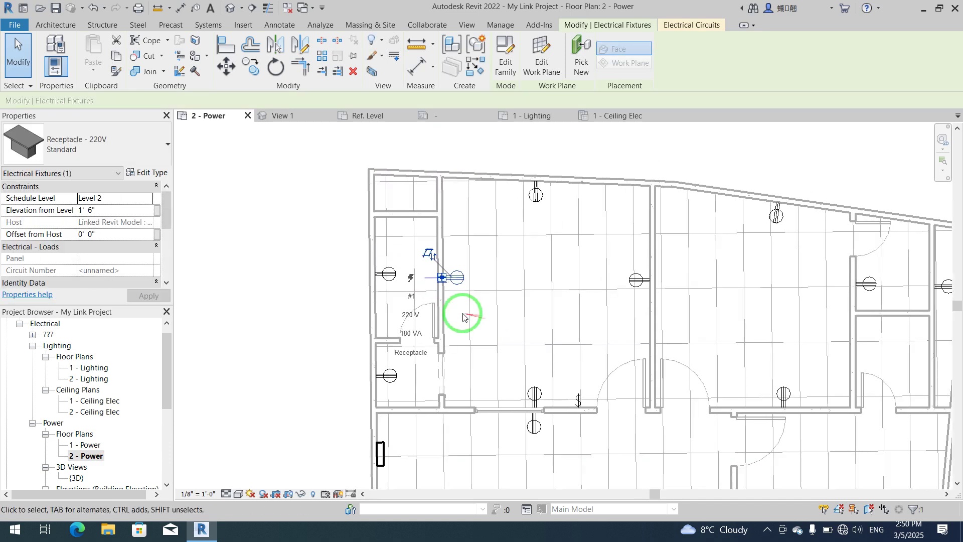
{"action": "left_click", "coordinate": [673, 27]}
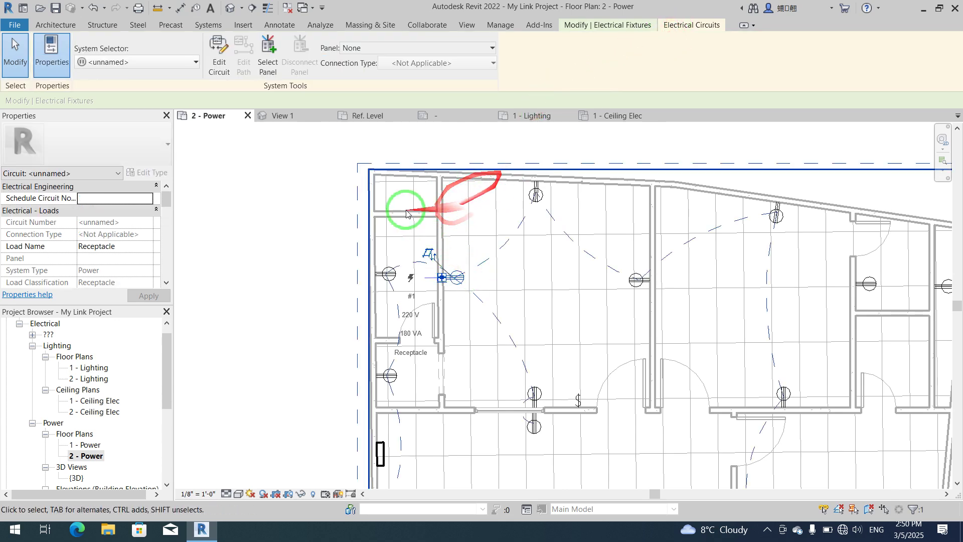
{"action": "scroll", "coordinate": [394, 207], "scroll_direction": "down", "scroll_amount": 4}
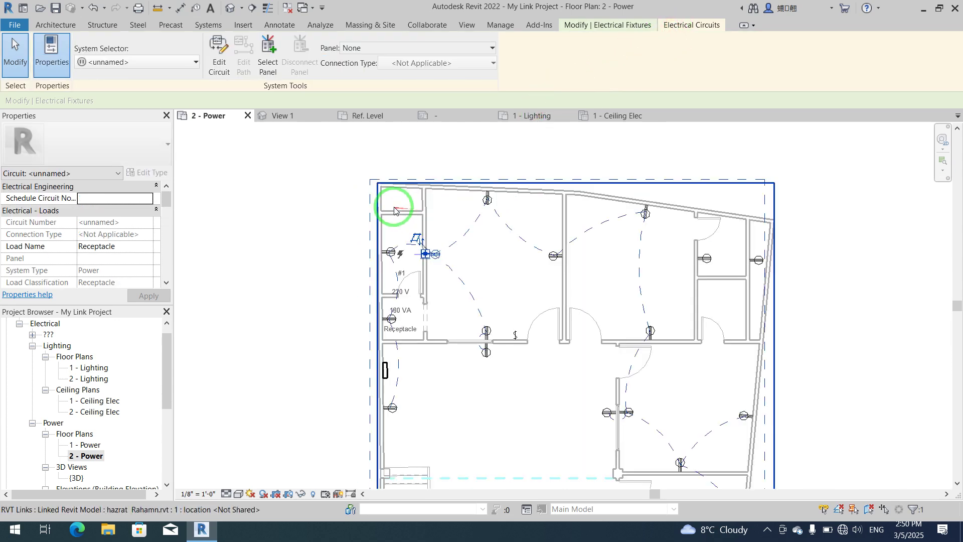
{"action": "left_click", "coordinate": [221, 70]}
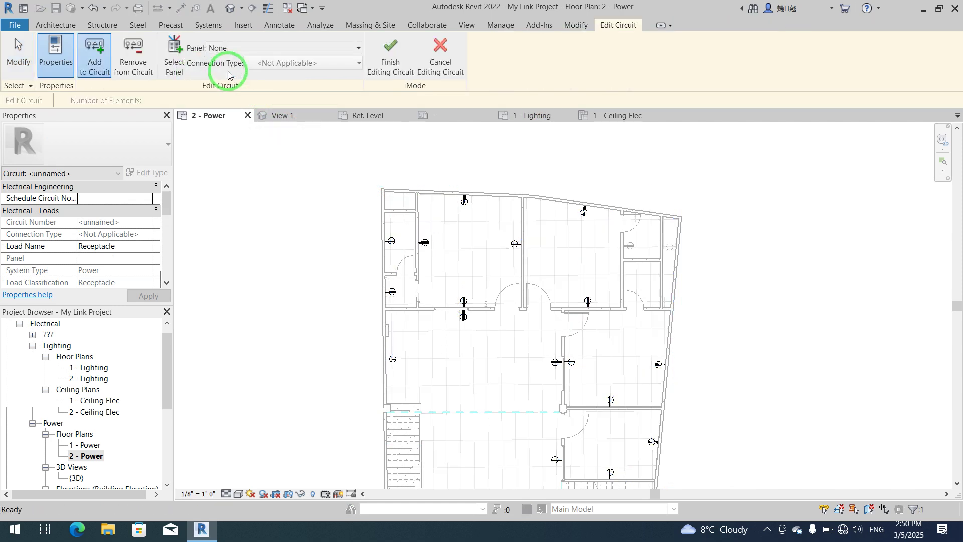
- Remove the northwest room's west, north and east wall receptacles and the adjoining north room's north and south wall receptacles from the circuit
{"action": "left_click", "coordinate": [135, 64]}
{"action": "left_click", "coordinate": [425, 242]}
{"action": "left_click", "coordinate": [465, 202]}
{"action": "left_click", "coordinate": [515, 244]}
{"action": "left_click", "coordinate": [584, 212]}
{"action": "left_click", "coordinate": [587, 301]}
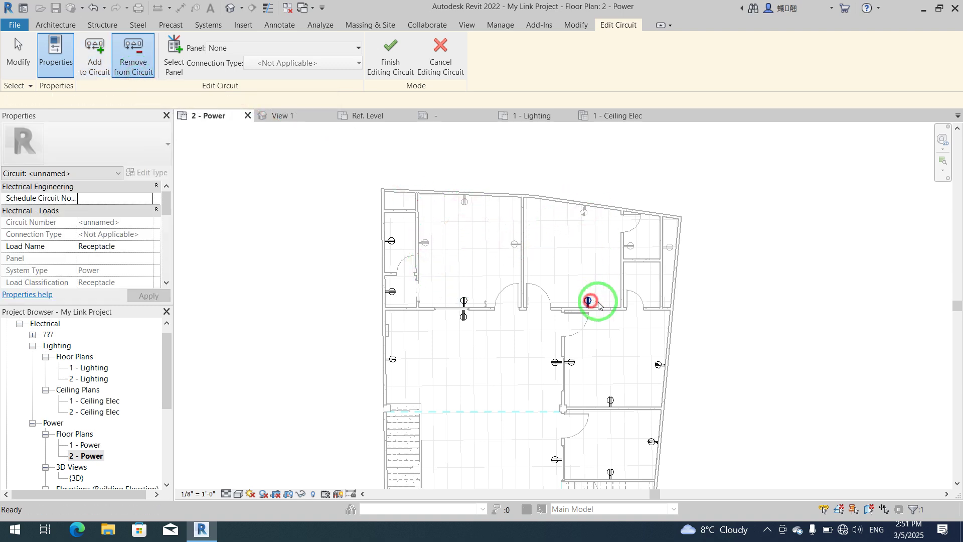
- Remove the middle east room's receptacles, the one backing its west wall, the northwest room's south one and the three along the building's west wall from the circuit
{"action": "left_click", "coordinate": [657, 370]}
{"action": "left_click", "coordinate": [611, 400]}
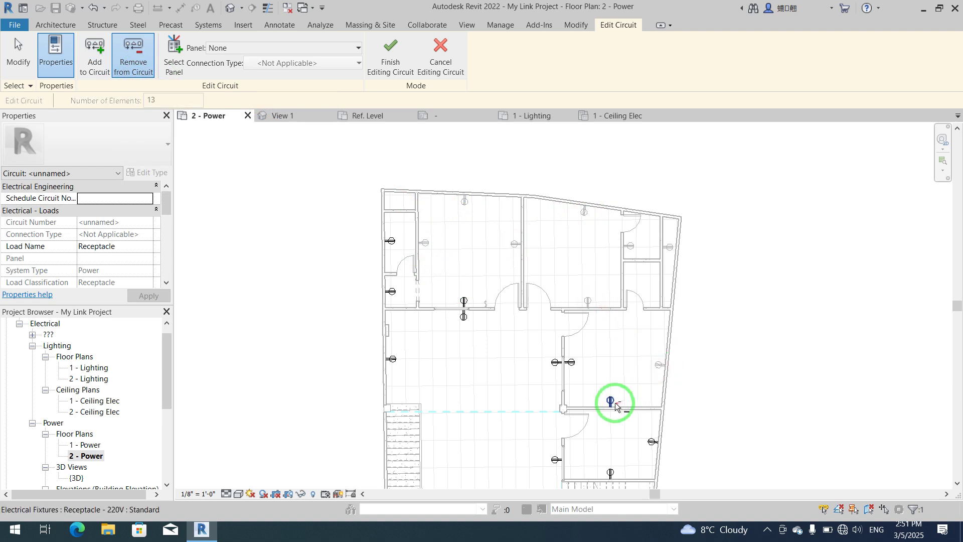
{"action": "left_click", "coordinate": [561, 365]}
{"action": "left_click", "coordinate": [555, 362]}
{"action": "left_click", "coordinate": [463, 302]}
{"action": "left_click", "coordinate": [392, 291]}
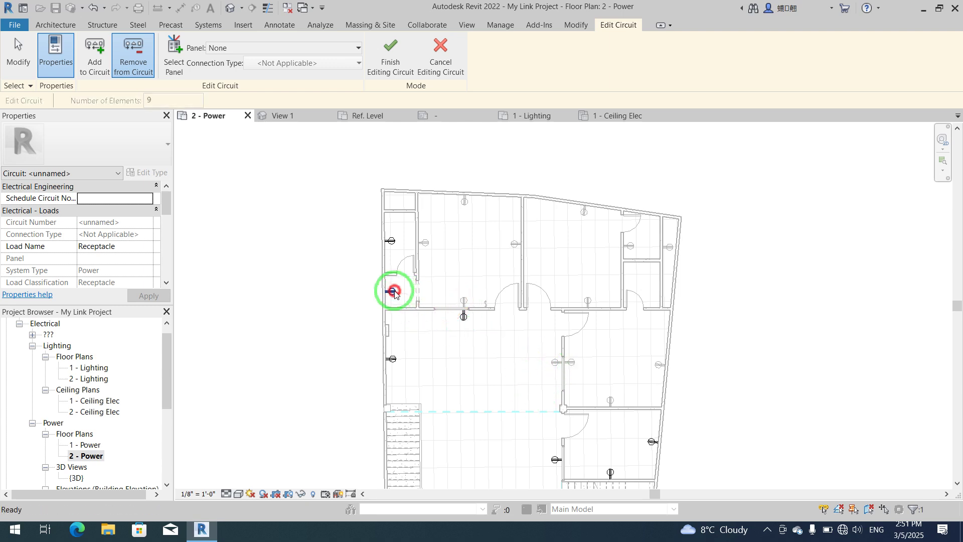
{"action": "left_click", "coordinate": [390, 242]}
{"action": "left_click", "coordinate": [391, 358]}
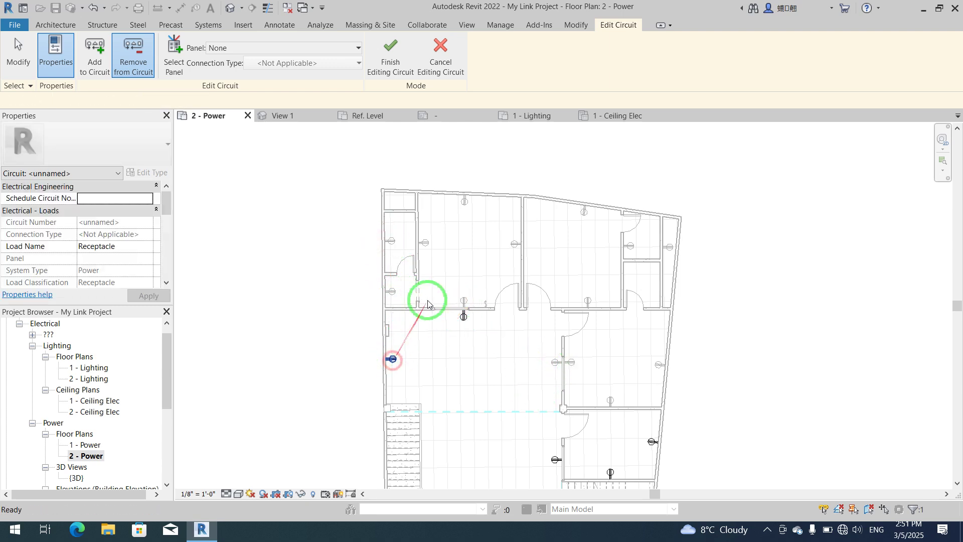
- Remove the five receptacles in and around the southeast rooms and stairs from the circuit, and finish editing the circuit
{"action": "middle_click_drag", "start_coordinate": [601, 390], "coordinate": [594, 275]}
{"action": "left_click", "coordinate": [635, 337]}
{"action": "left_click", "coordinate": [596, 370]}
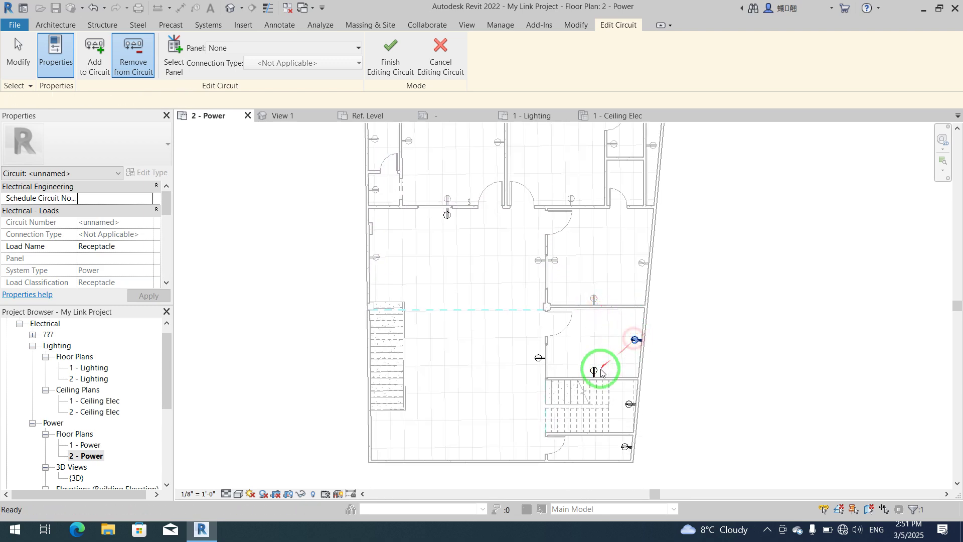
{"action": "left_click", "coordinate": [549, 365]}
{"action": "left_click", "coordinate": [629, 404]}
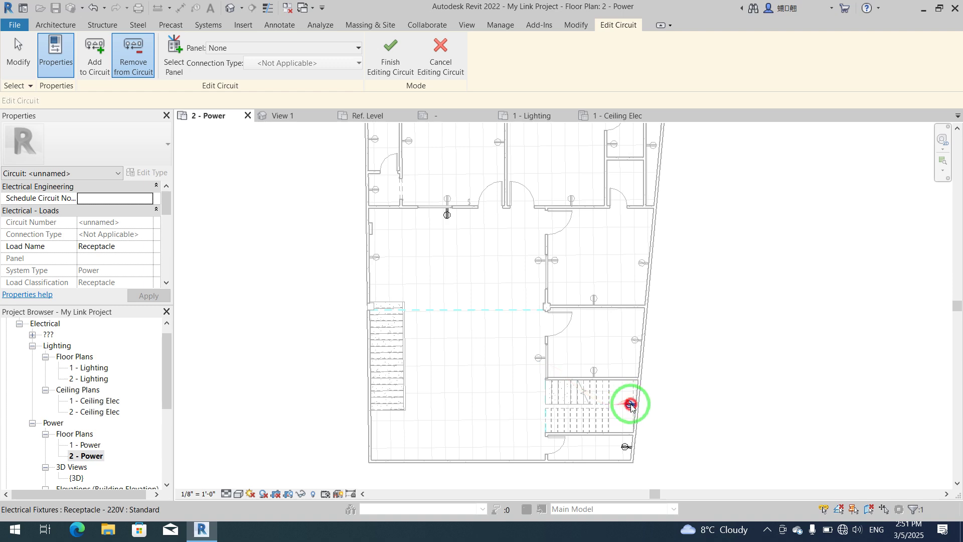
{"action": "left_click", "coordinate": [625, 447]}
{"action": "middle_click_drag", "start_coordinate": [473, 279], "coordinate": [489, 393]}
{"action": "scroll", "coordinate": [473, 241], "scroll_direction": "up", "scroll_amount": 1}
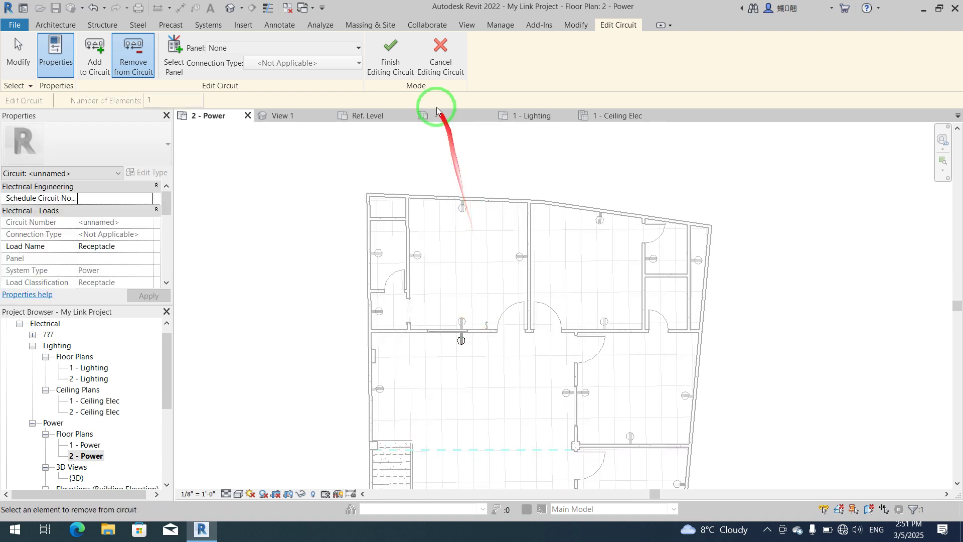
{"action": "left_click", "coordinate": [387, 50]}
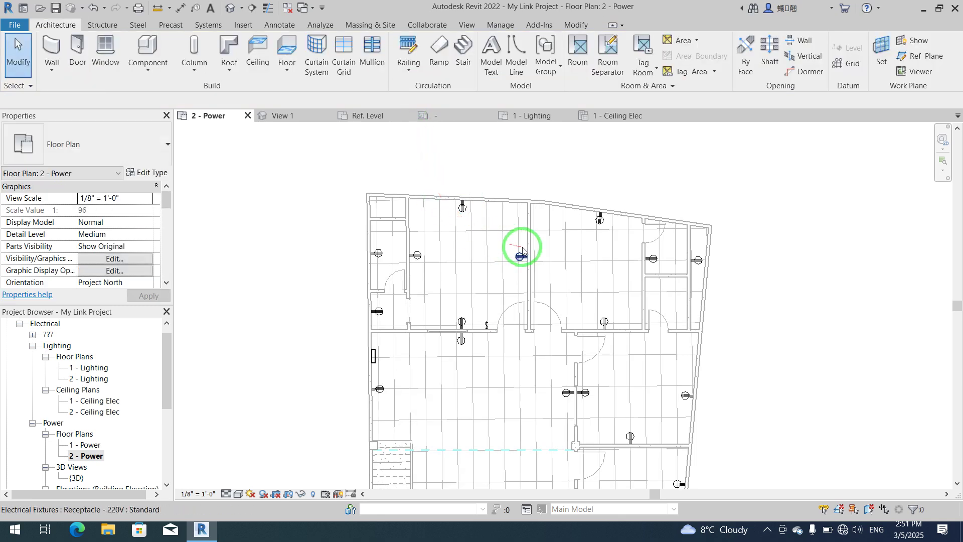
{"action": "scroll", "coordinate": [528, 230], "scroll_direction": "up", "scroll_amount": 1}
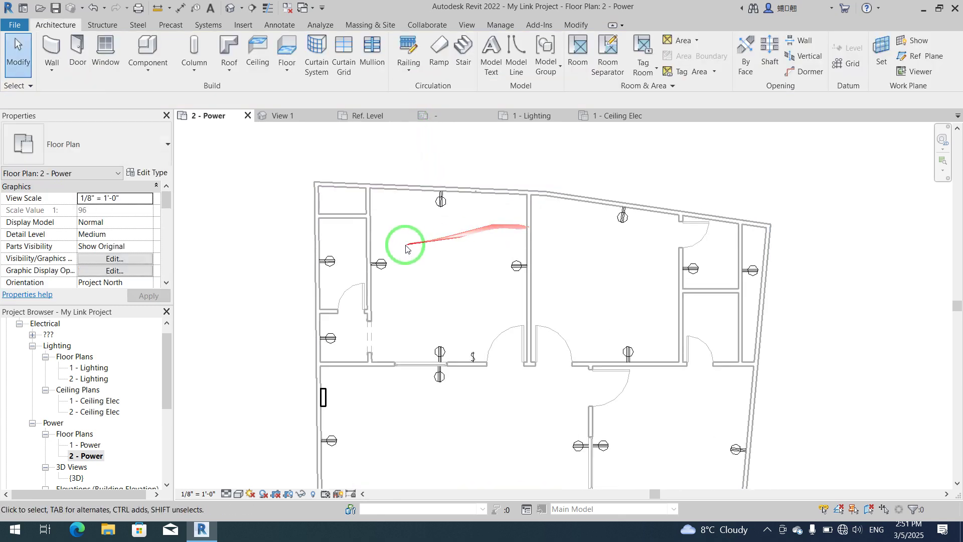
{"action": "left_click", "coordinate": [384, 263]}
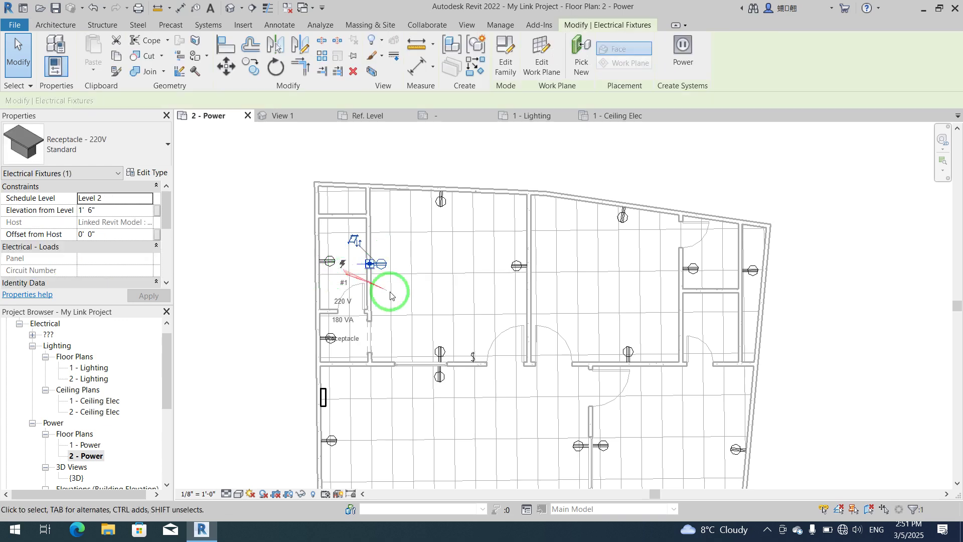
{"action": "left_click", "coordinate": [452, 217], "text": "ctrl"}
{"action": "left_click", "coordinate": [514, 268], "text": "ctrl"}
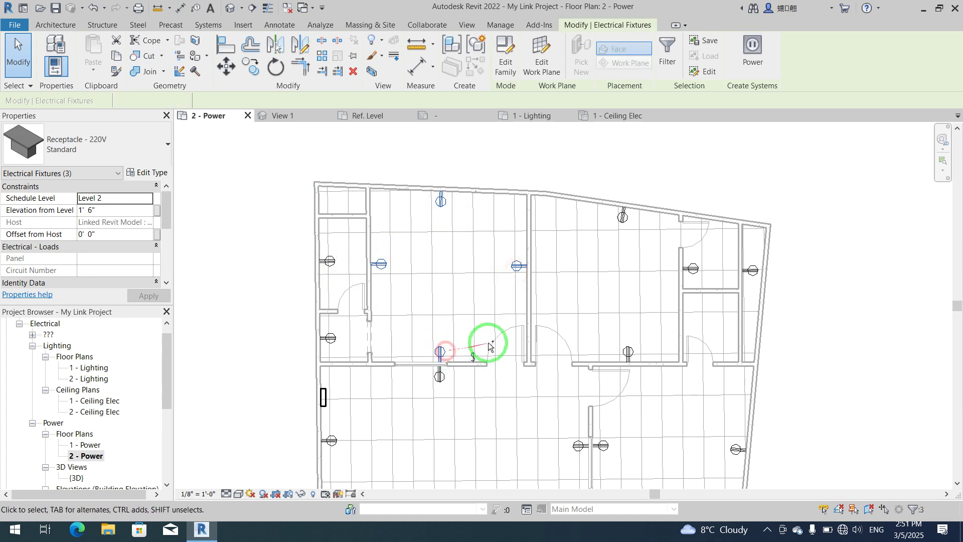
{"action": "left_click", "coordinate": [622, 215], "text": "ctrl"}
{"action": "left_click", "coordinate": [693, 268], "text": "ctrl"}
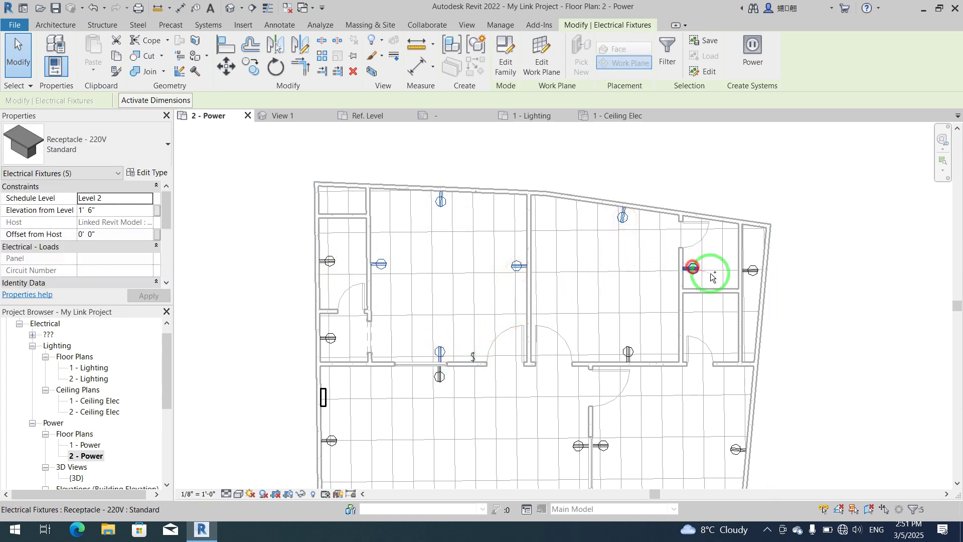
{"action": "left_click", "coordinate": [753, 271], "text": "ctrl"}
{"action": "left_click", "coordinate": [628, 352], "text": "ctrl"}
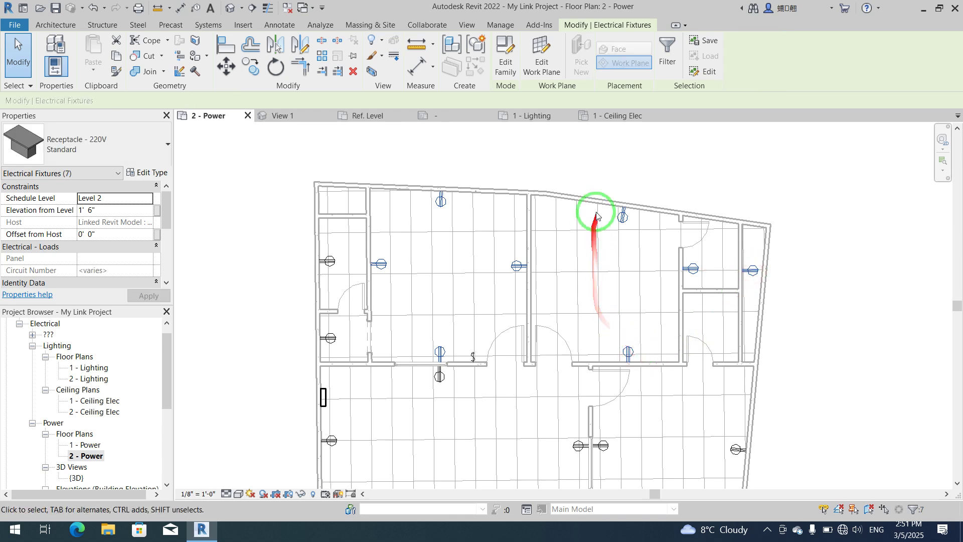
{"action": "scroll", "coordinate": [599, 200], "scroll_direction": "down", "scroll_amount": 2}
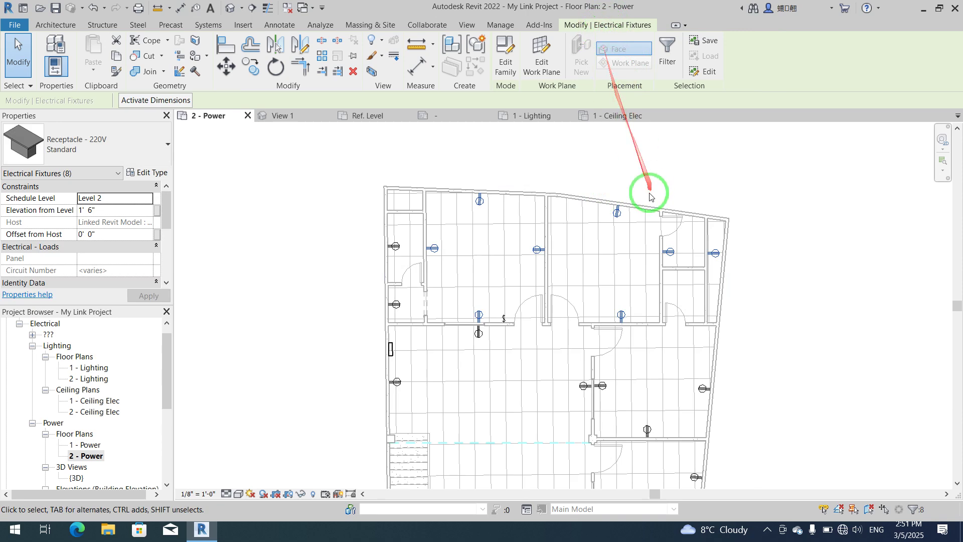
{"action": "left_click", "coordinate": [647, 165]}
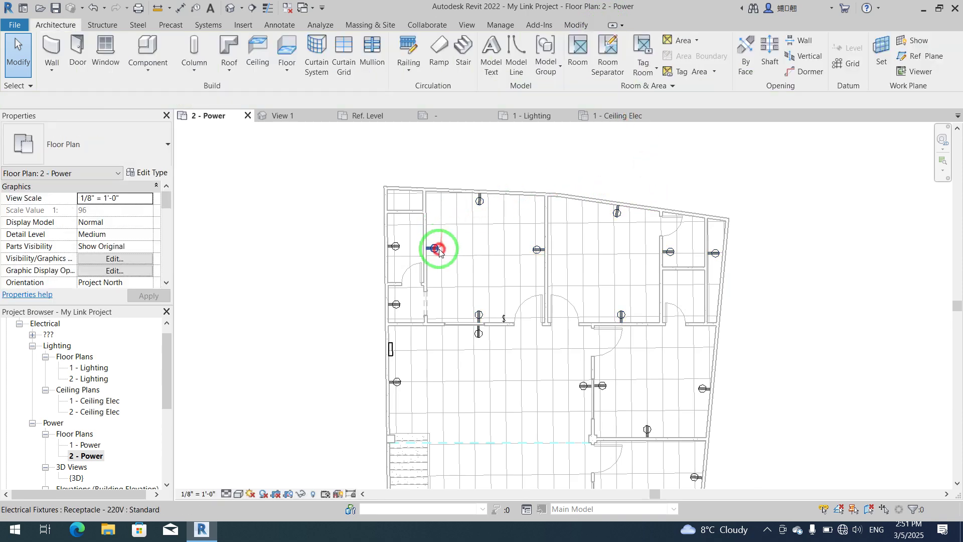
- Check the northwest room's west and north wall receptacles individually for the option to create a Power system
{"action": "left_click", "coordinate": [433, 248]}
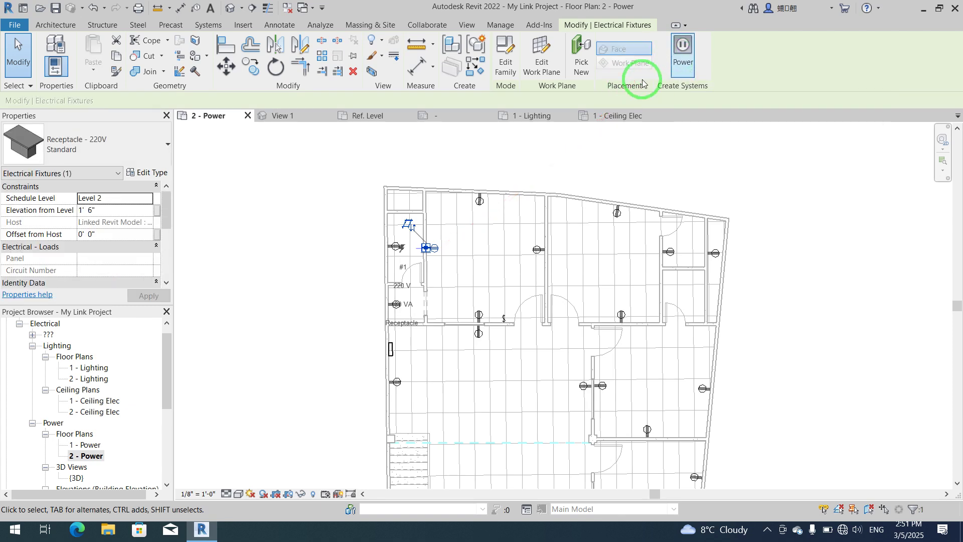
{"action": "scroll", "coordinate": [504, 130], "scroll_direction": "up", "scroll_amount": 2}
{"action": "left_click", "coordinate": [470, 223]}
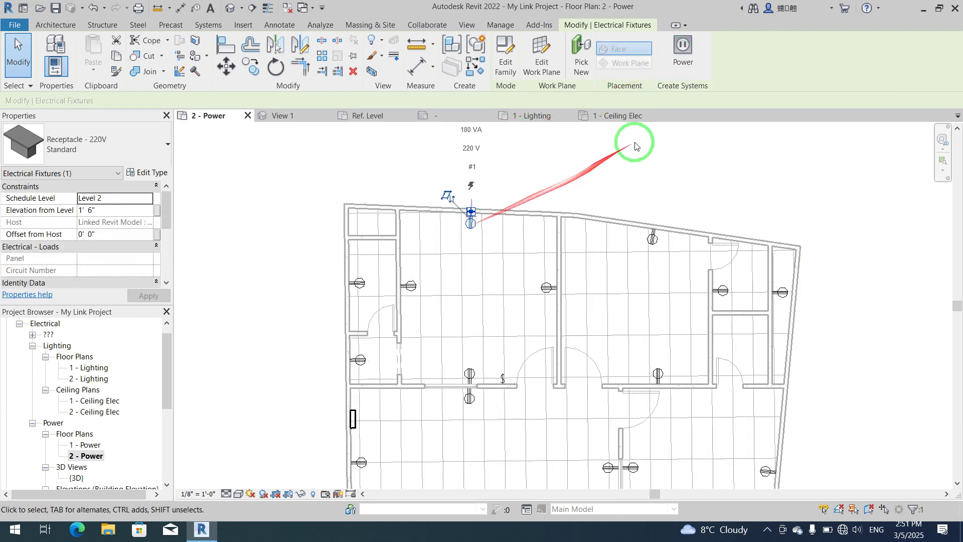
{"action": "left_click", "coordinate": [585, 184]}
- Select the northwest room's west, north, east and south receptacles and the adjoining north room's north and south receptacles for a new circuit
{"action": "left_click", "coordinate": [417, 286]}
{"action": "left_click", "coordinate": [474, 227], "text": "ctrl"}
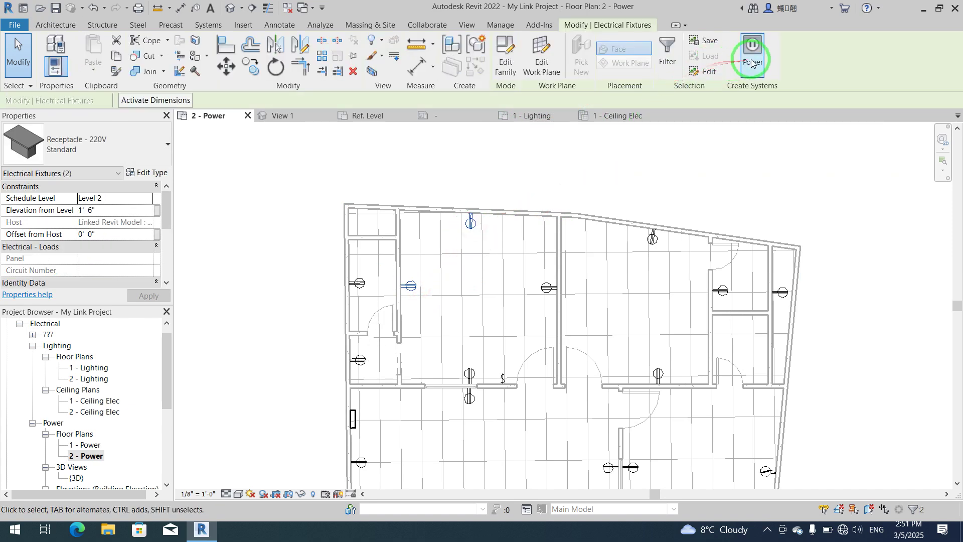
{"action": "left_click", "coordinate": [545, 288], "text": "ctrl"}
{"action": "left_click", "coordinate": [469, 376], "text": "ctrl"}
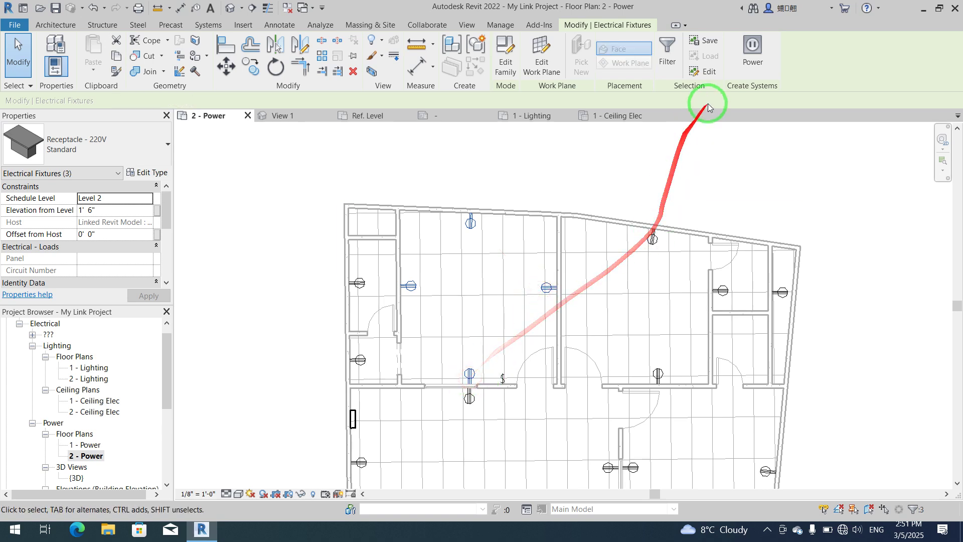
{"action": "left_click", "coordinate": [652, 238], "text": "ctrl"}
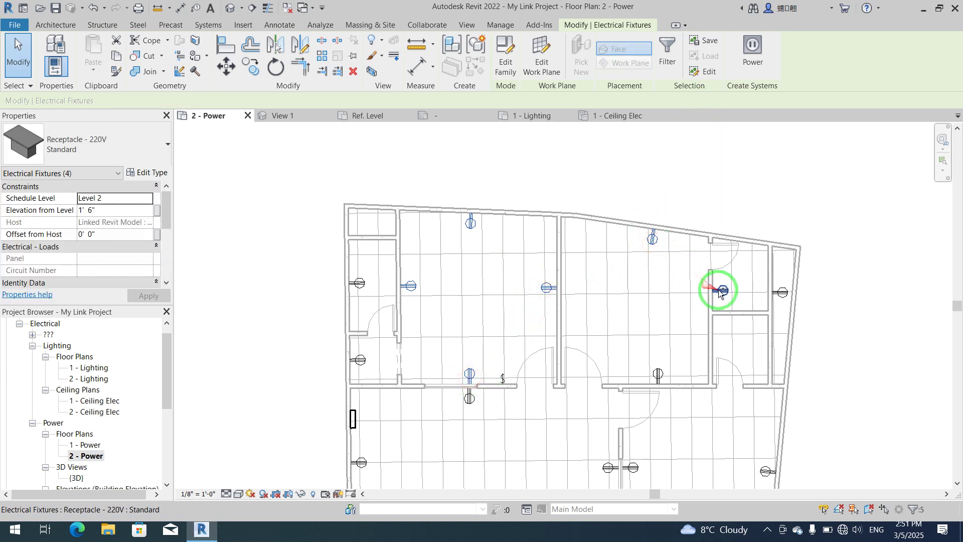
{"action": "left_click", "coordinate": [736, 296], "text": "ctrl"}
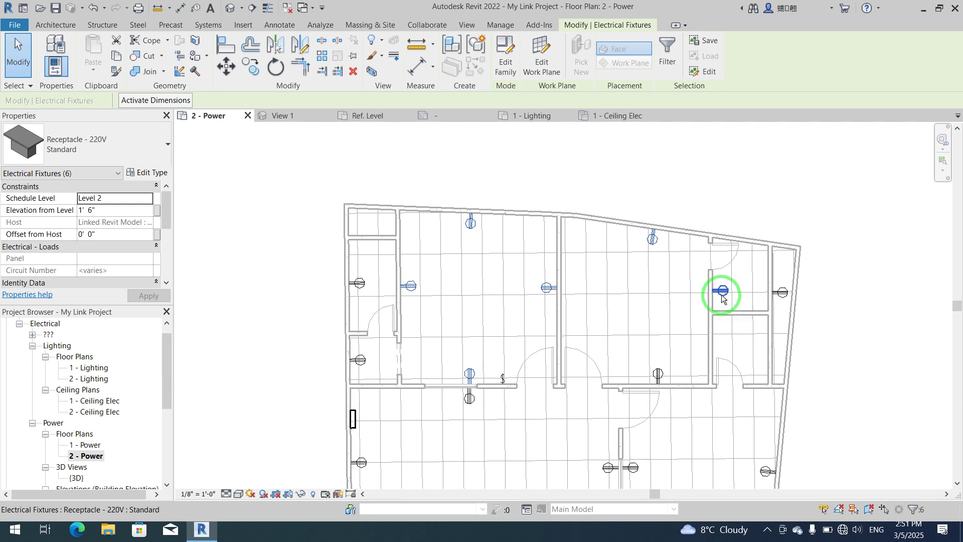
{"action": "left_click", "coordinate": [722, 291], "text": "shift"}
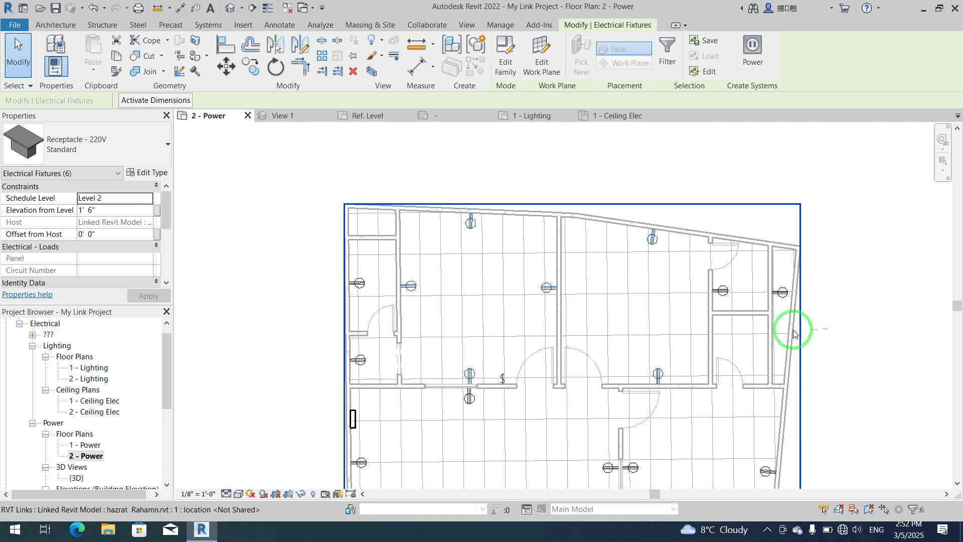
{"action": "left_click", "coordinate": [783, 300], "text": "ctrl"}
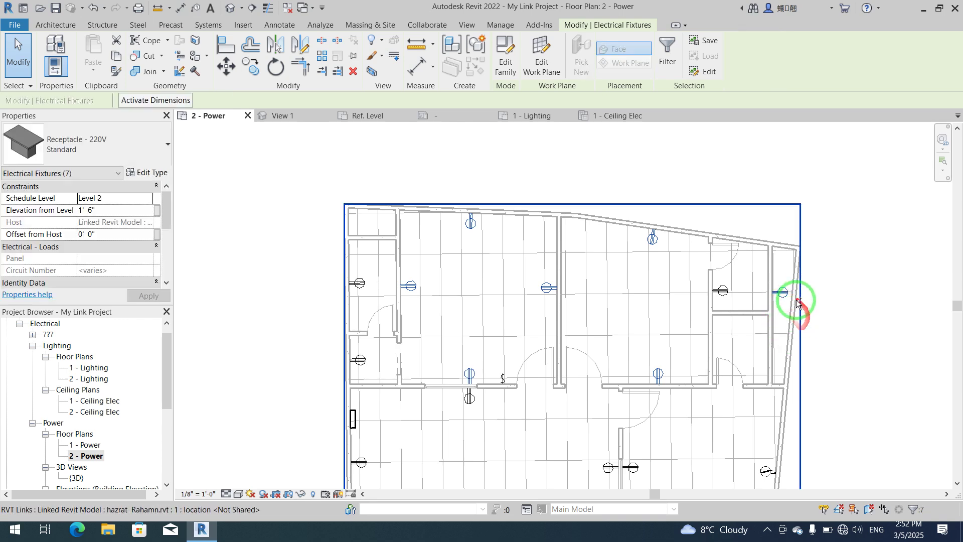
{"action": "middle_click_drag", "start_coordinate": [742, 355], "coordinate": [708, 215]}
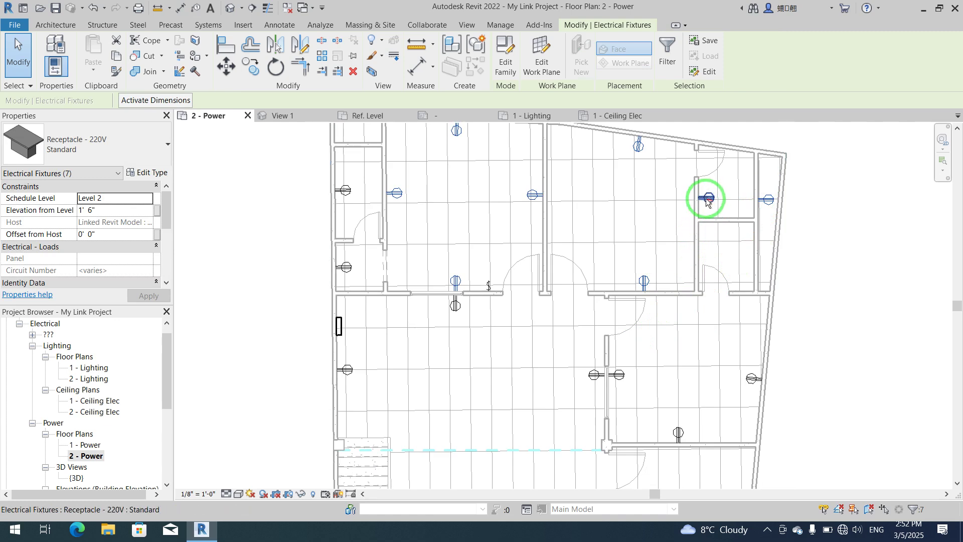
{"action": "left_click_drag", "start_coordinate": [706, 199], "coordinate": [777, 206]}
{"action": "left_click", "coordinate": [774, 200], "text": "shift"}
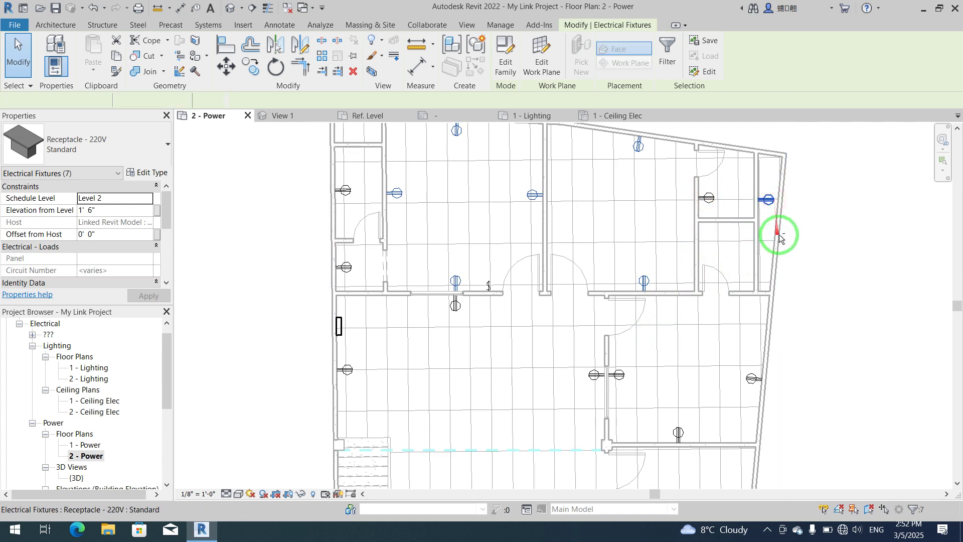
- Add the middle east room's three receptacles and the one backing its west wall to the selection
{"action": "left_click", "coordinate": [621, 371], "text": "ctrl"}
{"action": "left_click", "coordinate": [751, 378], "text": "ctrl"}
{"action": "left_click", "coordinate": [678, 431], "text": "ctrl"}
{"action": "left_click", "coordinate": [455, 305], "text": "ctrl"}
{"action": "left_click", "coordinate": [456, 306], "text": "ctrl"}
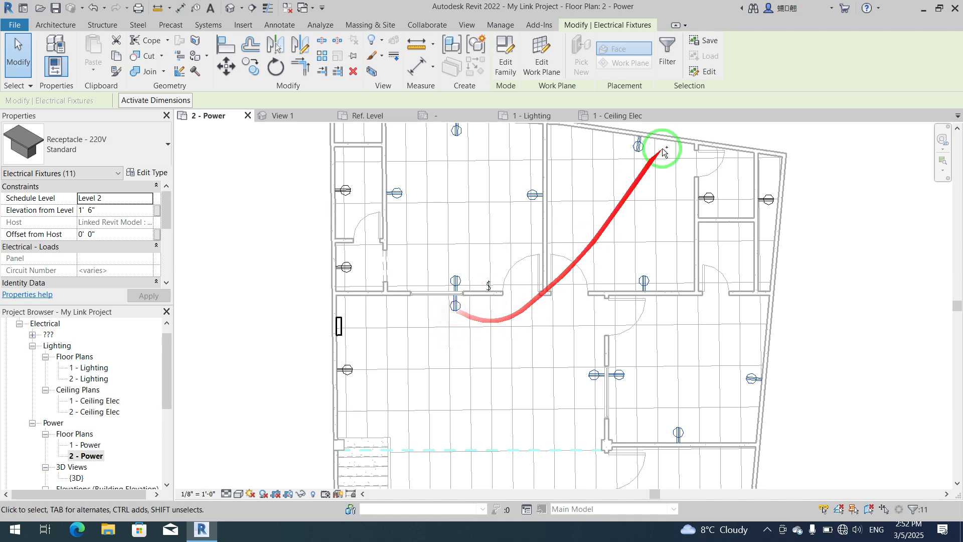
{"action": "left_click", "coordinate": [456, 304], "text": "shift"}
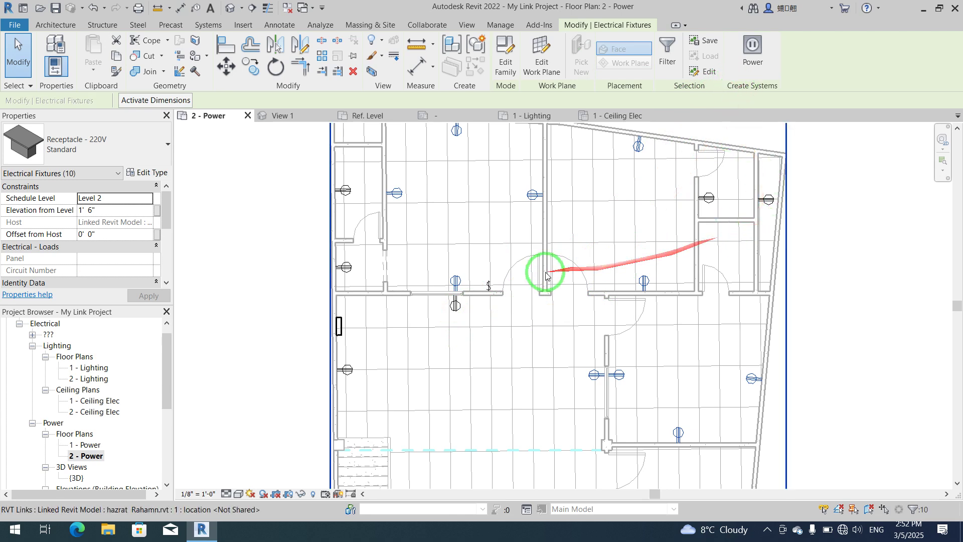
- Add the five receptacles in and around the southeast rooms and stairs to the selection
{"action": "scroll", "coordinate": [612, 181], "scroll_direction": "down", "scroll_amount": 2}
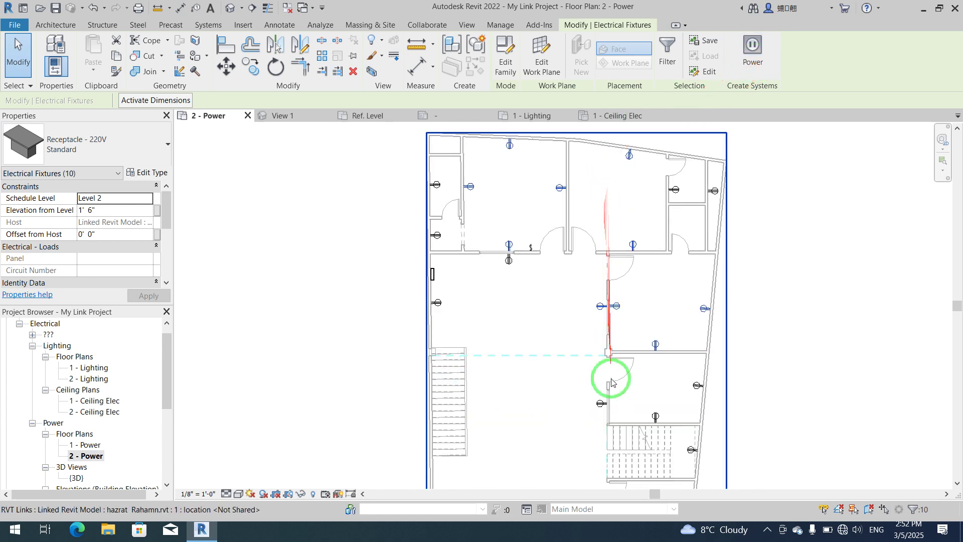
{"action": "middle_click_drag", "start_coordinate": [616, 379], "coordinate": [603, 349]}
{"action": "left_click", "coordinate": [683, 357], "text": "ctrl"}
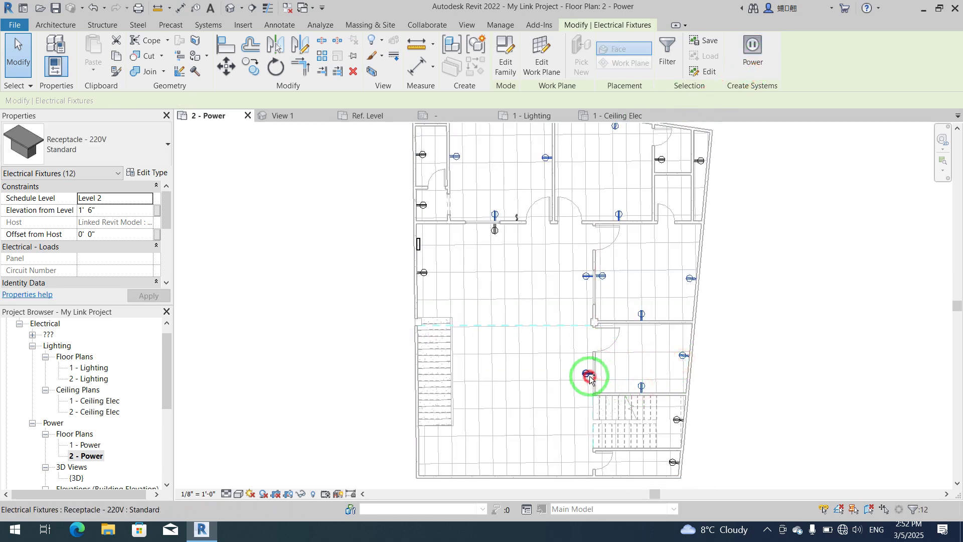
{"action": "left_click", "coordinate": [677, 419], "text": "ctrl"}
{"action": "left_click", "coordinate": [674, 462], "text": "ctrl"}
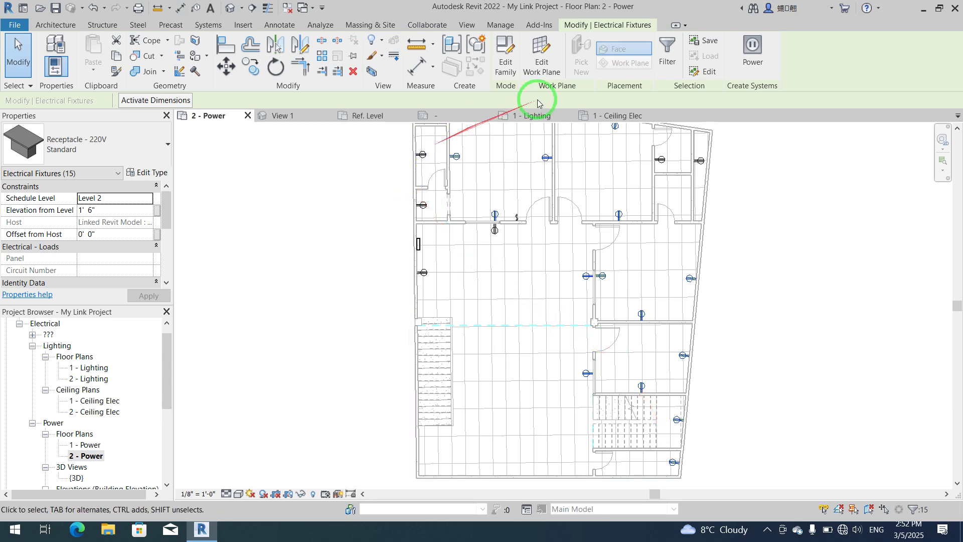
- Create a Power circuit from the selected receptacles and convert it to arc wires
{"action": "left_click", "coordinate": [746, 64]}
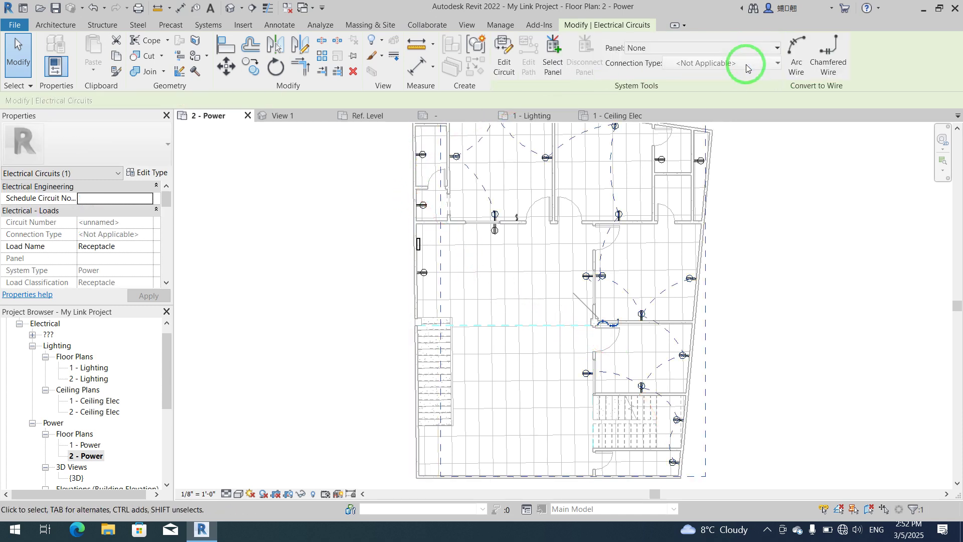
{"action": "left_click", "coordinate": [796, 62]}
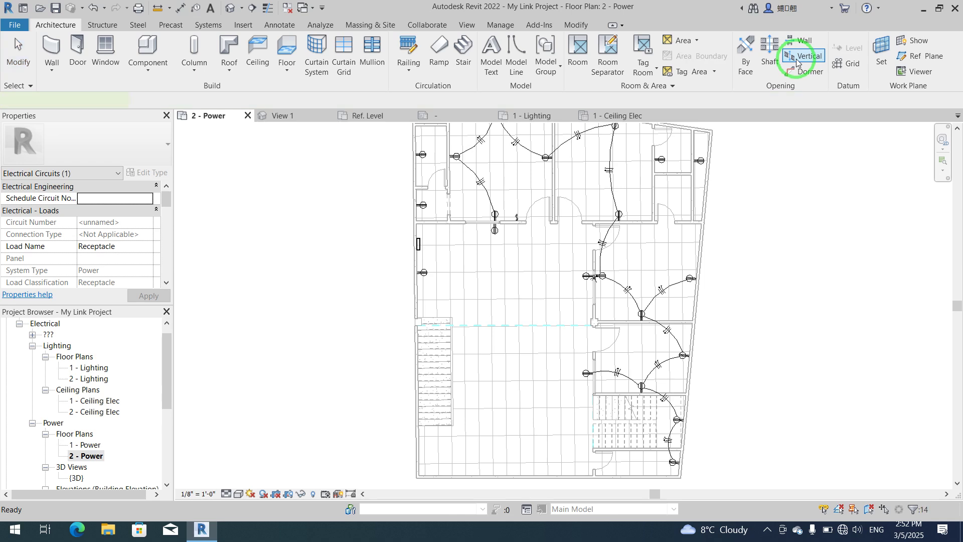
{"action": "middle_click_drag", "start_coordinate": [635, 260], "coordinate": [590, 317]}
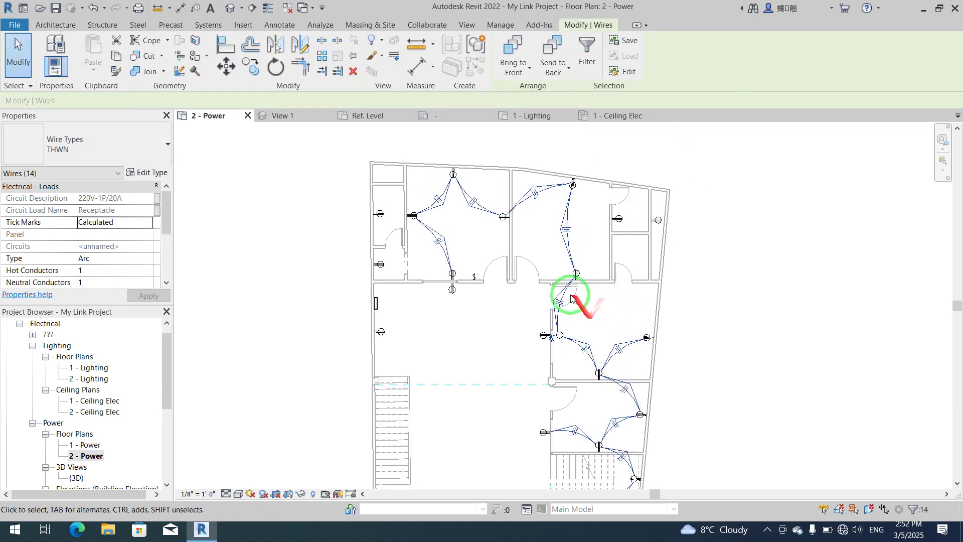
{"action": "scroll", "coordinate": [506, 168], "scroll_direction": "up", "scroll_amount": 2}
{"action": "scroll", "coordinate": [507, 172], "scroll_direction": "up", "scroll_amount": 1}
{"action": "left_click", "coordinate": [817, 249]}
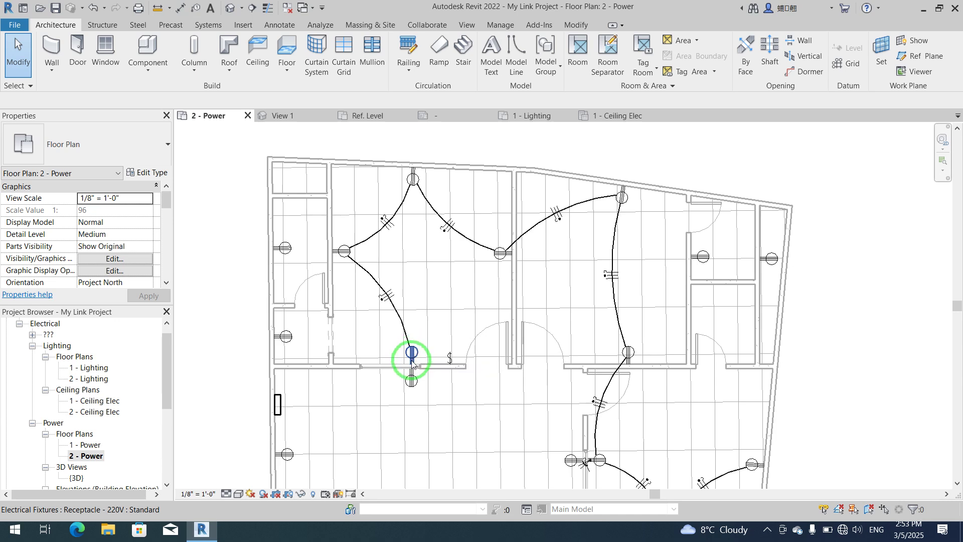
- Remove the small northeast room's receptacle and the one in the narrow space along the east wall from their circuit, and finish editing it
{"action": "left_click", "coordinate": [701, 257]}
{"action": "left_click", "coordinate": [685, 25]}
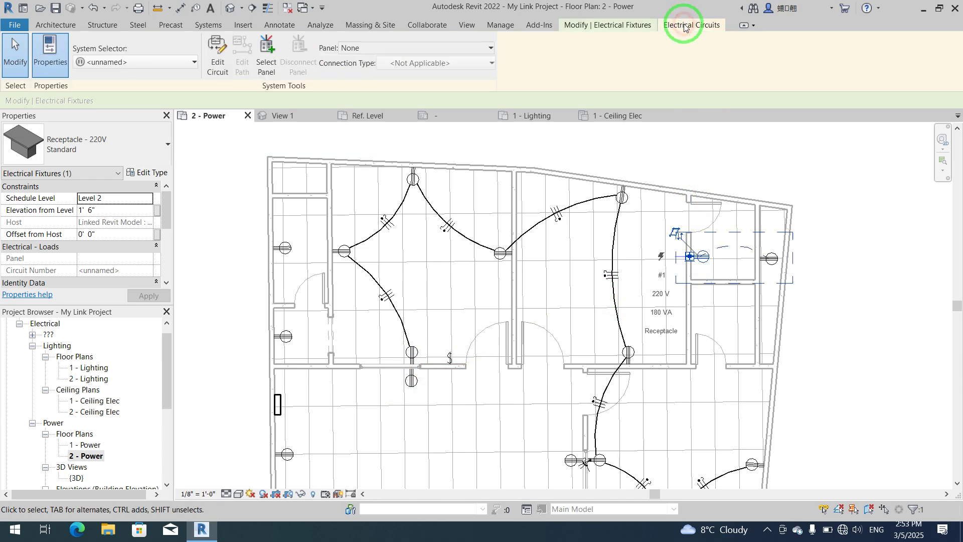
{"action": "left_click", "coordinate": [217, 62]}
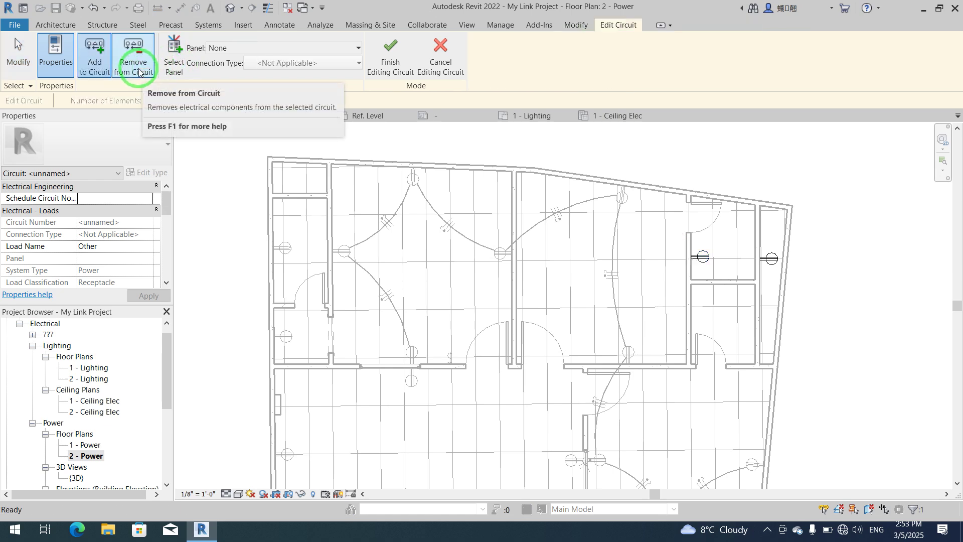
{"action": "left_click", "coordinate": [139, 72]}
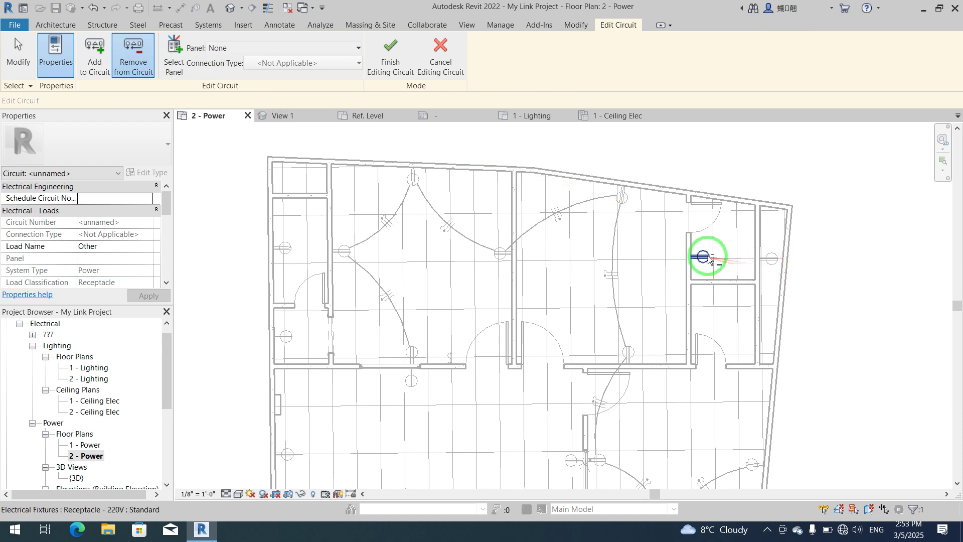
{"action": "middle_click_drag", "start_coordinate": [490, 383], "coordinate": [479, 182]}
{"action": "scroll", "coordinate": [516, 301], "scroll_direction": "down", "scroll_amount": 4}
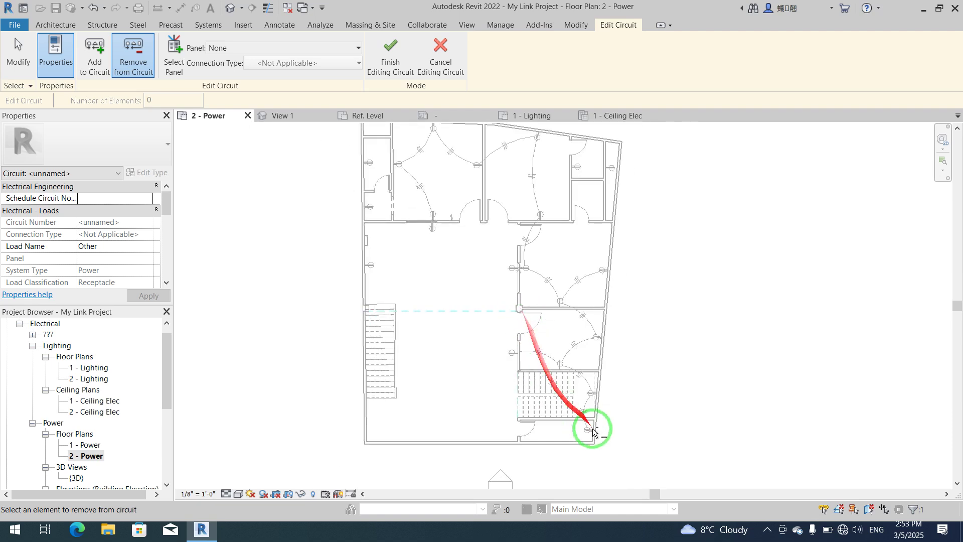
{"action": "middle_click_drag", "start_coordinate": [466, 343], "coordinate": [449, 383]}
{"action": "scroll", "coordinate": [449, 269], "scroll_direction": "up", "scroll_amount": 2}
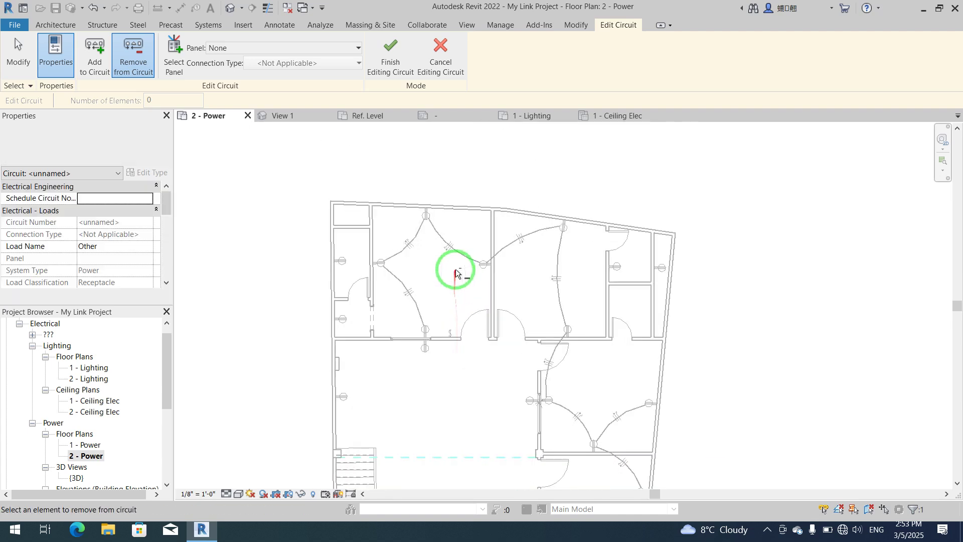
{"action": "scroll", "coordinate": [469, 261], "scroll_direction": "up", "scroll_amount": 1}
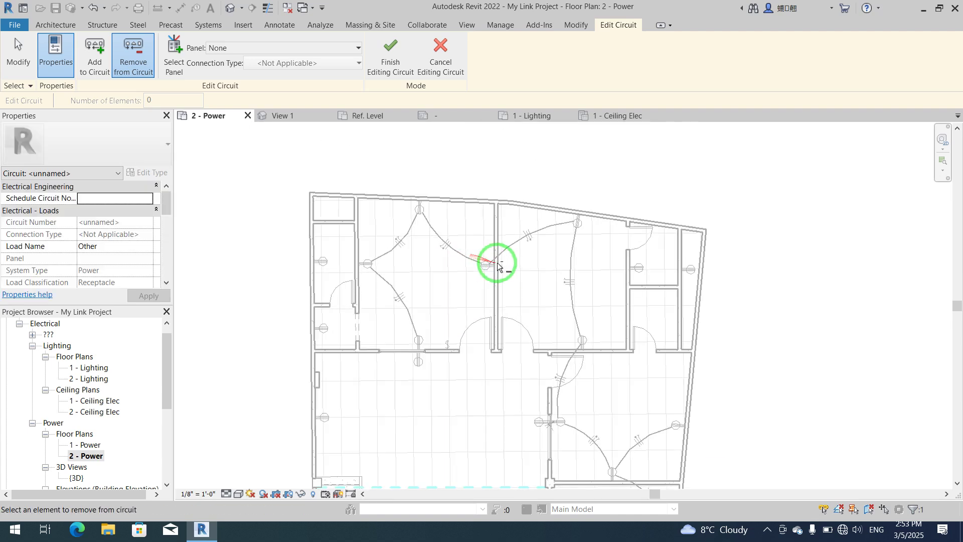
{"action": "left_click", "coordinate": [389, 48]}
- Create a Power circuit from the two far northeast and two far northwest small-room receptacles, and convert it to arc wires
{"action": "middle_click_drag", "start_coordinate": [768, 344], "coordinate": [677, 308]}
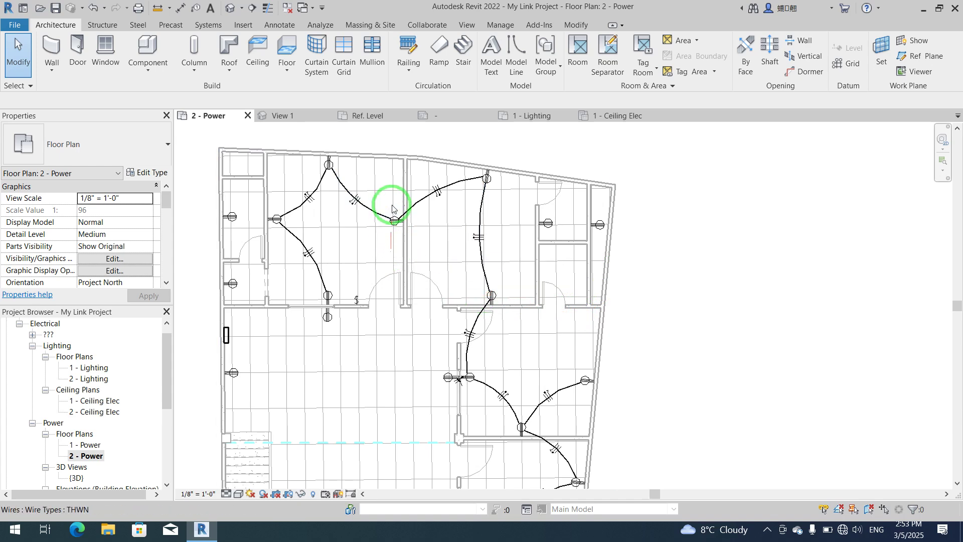
{"action": "scroll", "coordinate": [386, 189], "scroll_direction": "up", "scroll_amount": 1}
{"action": "middle_click_drag", "start_coordinate": [406, 226], "coordinate": [470, 237]}
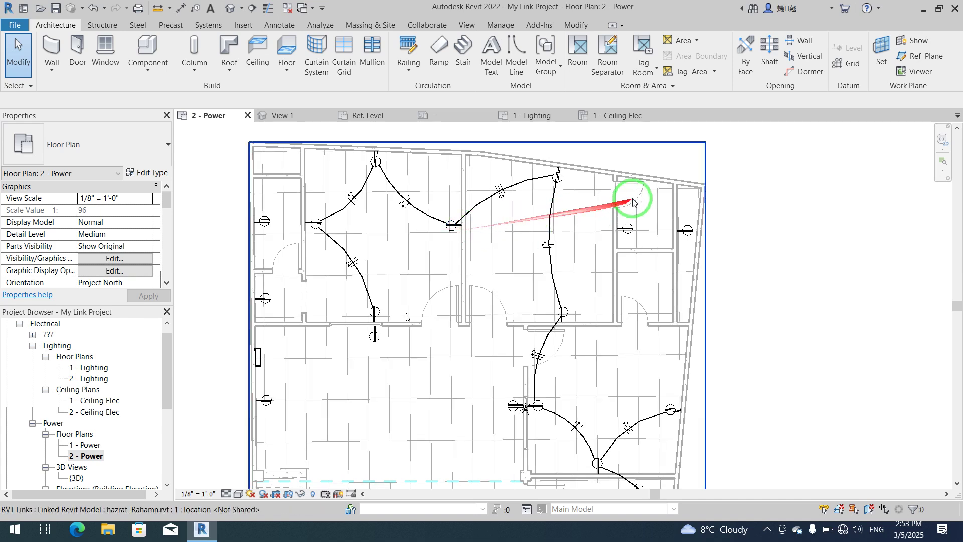
{"action": "scroll", "coordinate": [630, 200], "scroll_direction": "up", "scroll_amount": 1}
{"action": "left_click", "coordinate": [627, 232]}
{"action": "left_click", "coordinate": [698, 239]}
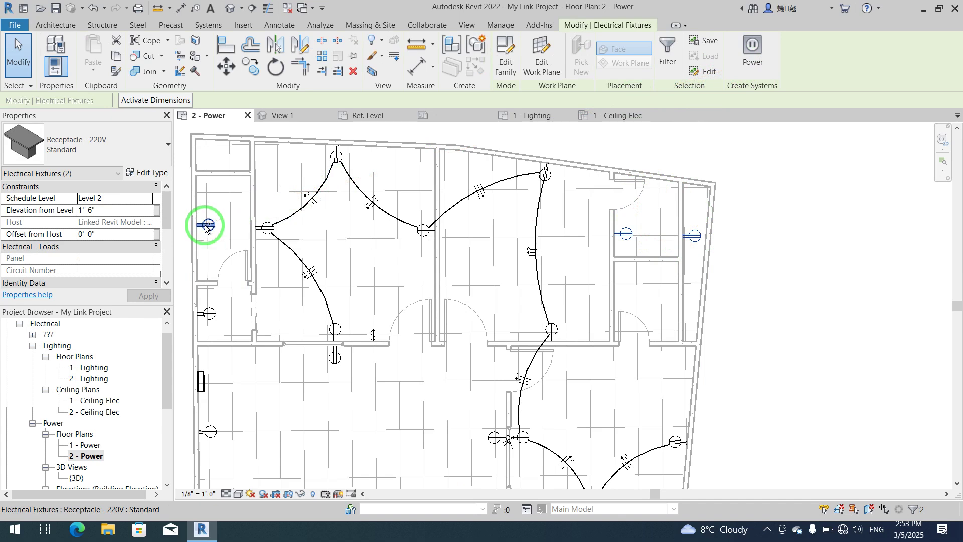
{"action": "left_click", "coordinate": [209, 313], "text": "ctrl"}
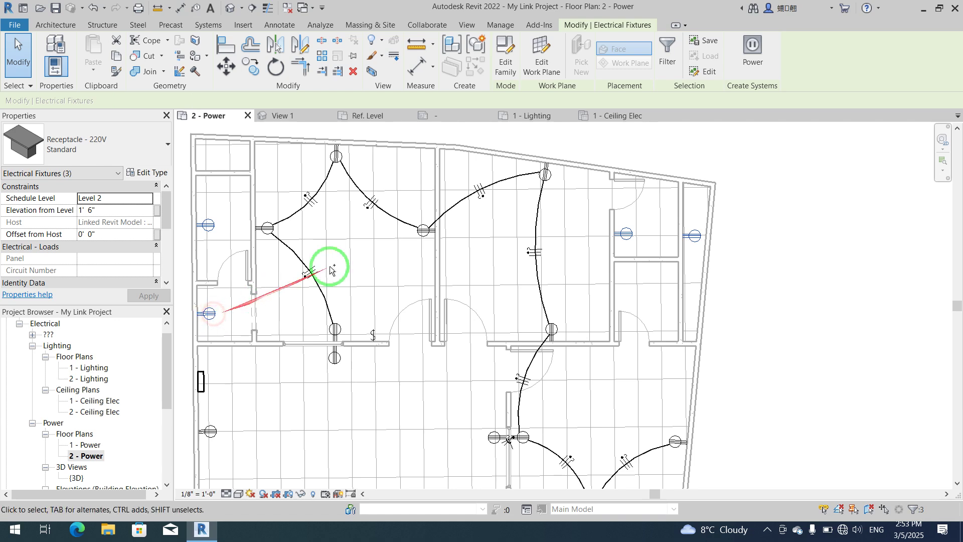
{"action": "left_click", "coordinate": [754, 51]}
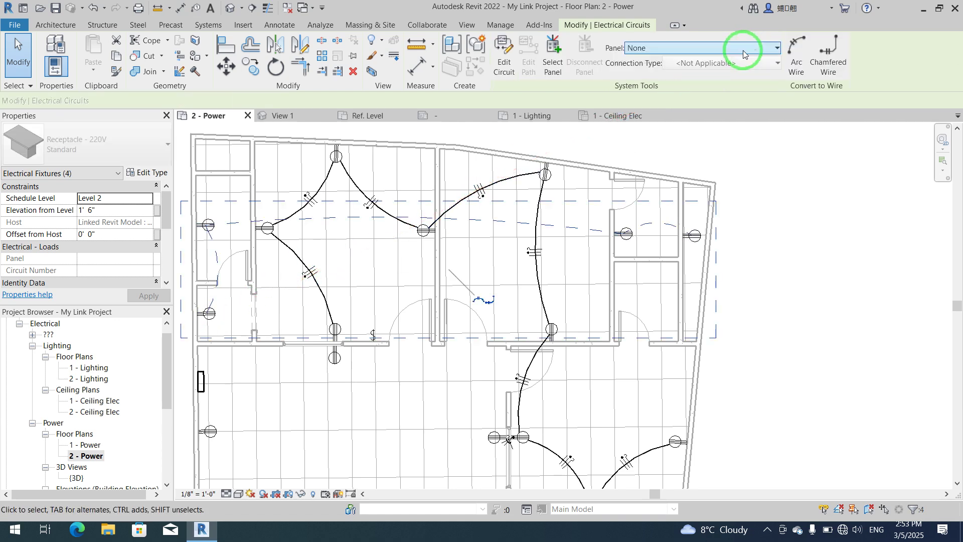
{"action": "left_click", "coordinate": [793, 48]}
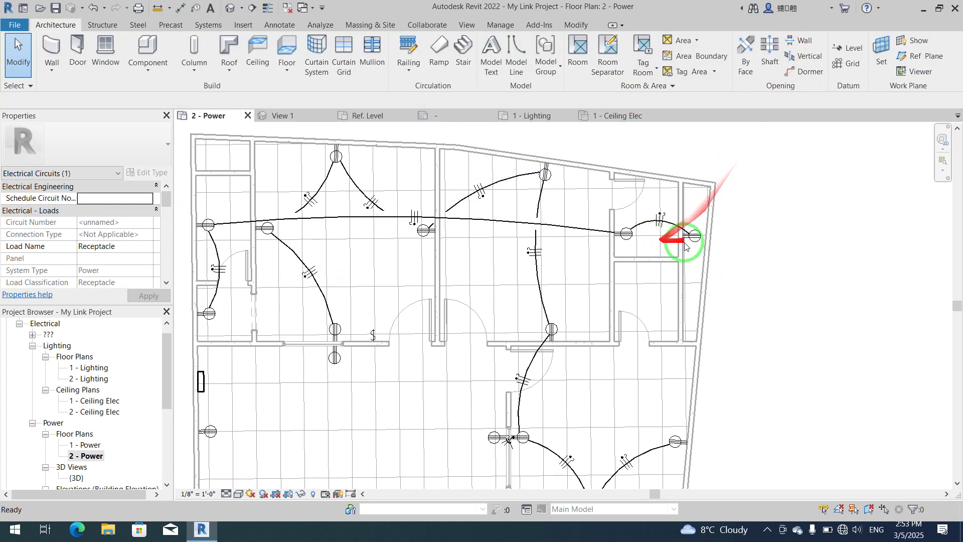
{"action": "left_click", "coordinate": [778, 264]}
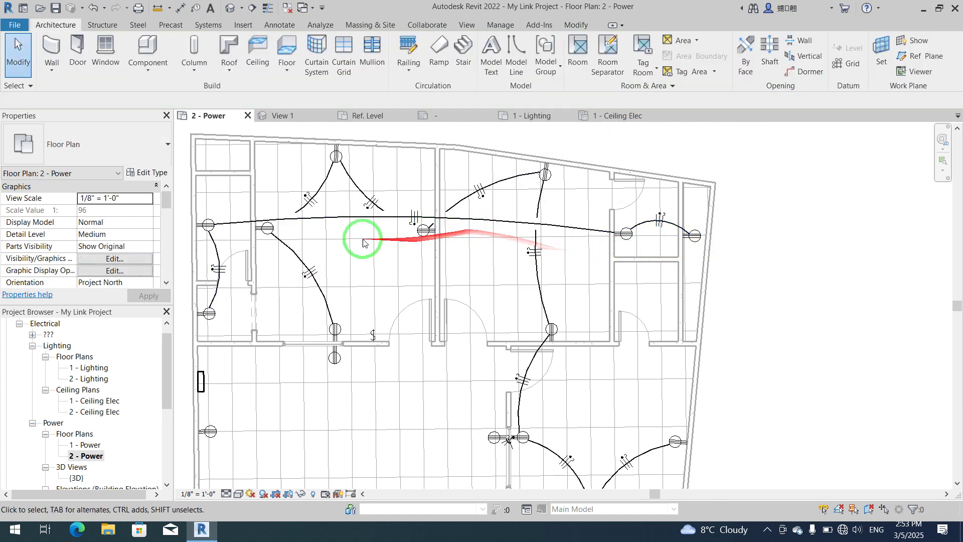
- Delete the long arc wire crossing the two north rooms between the far northwest and northeast receptacles
{"action": "left_click", "coordinate": [348, 221]}
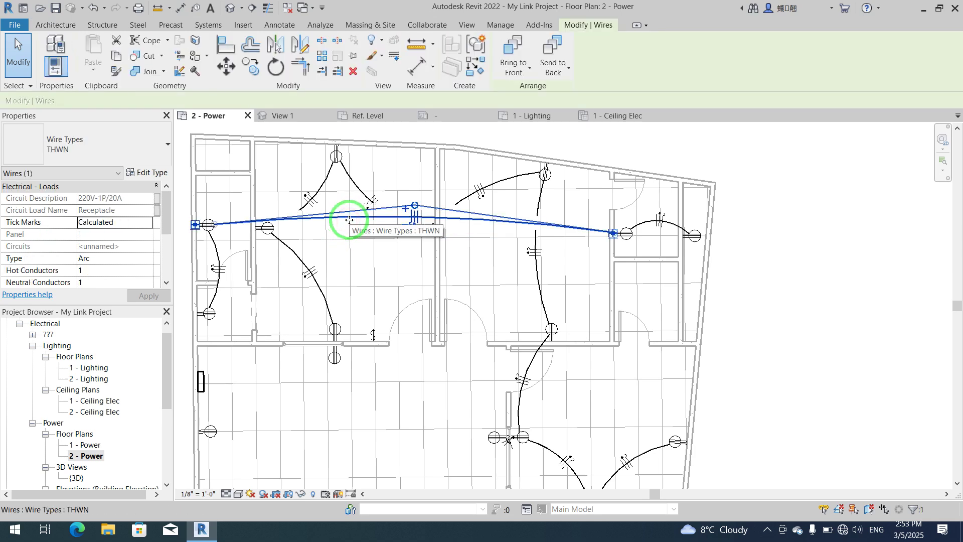
{"action": "key", "text": "Delete"}
{"action": "middle_click_drag", "start_coordinate": [493, 343], "coordinate": [528, 314]}
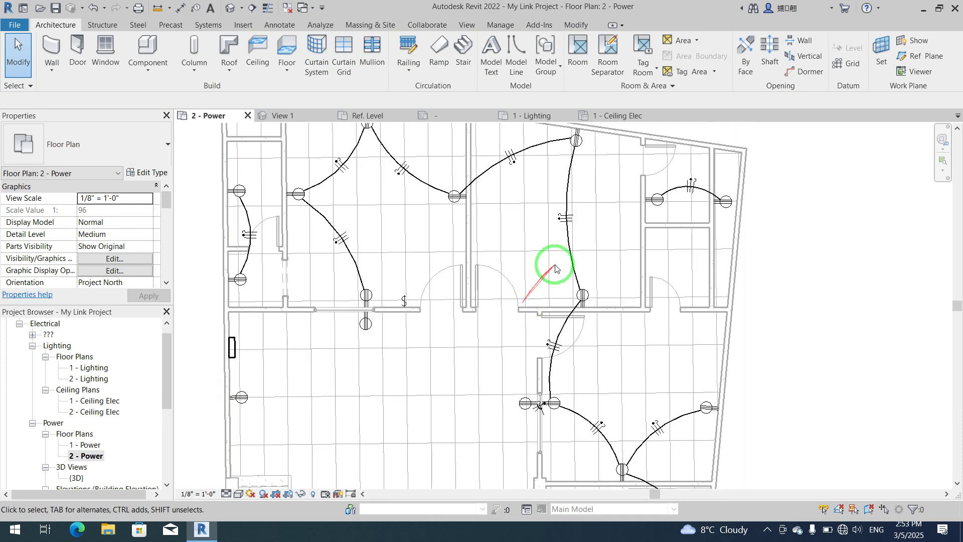
{"action": "scroll", "coordinate": [562, 280], "scroll_direction": "down", "scroll_amount": 2}
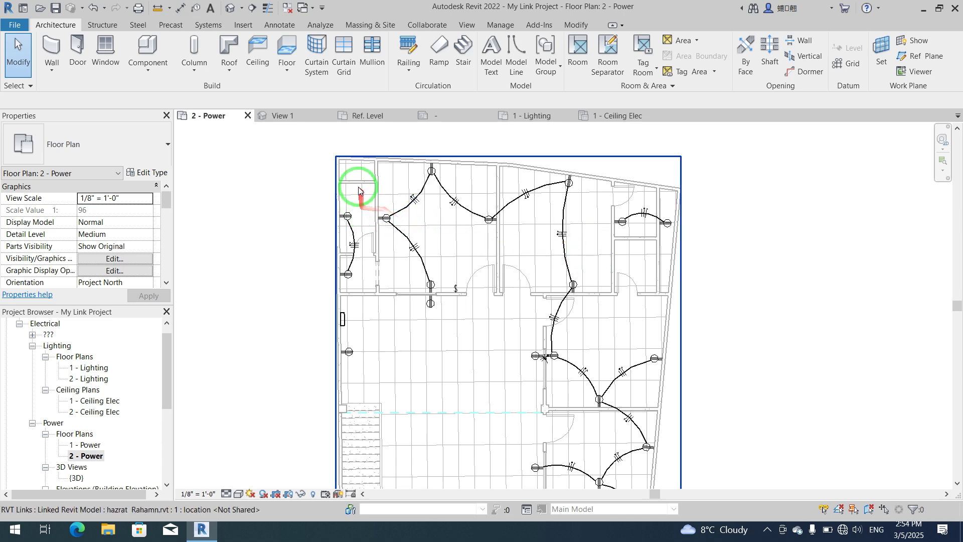
{"action": "scroll", "coordinate": [360, 194], "scroll_direction": "up", "scroll_amount": 2}
{"action": "left_click", "coordinate": [216, 25]}
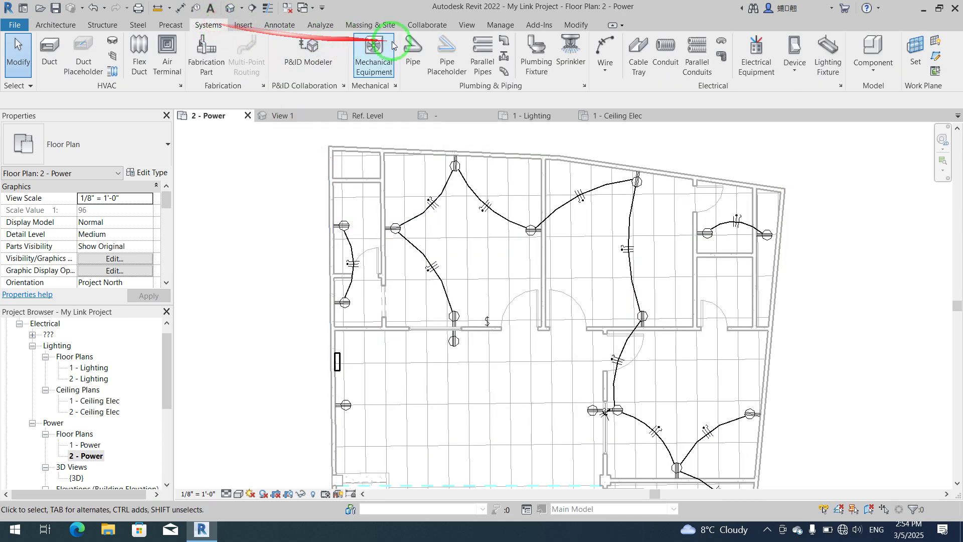
{"action": "left_click", "coordinate": [604, 43]}
{"action": "scroll", "coordinate": [382, 206], "scroll_direction": "up", "scroll_amount": 4}
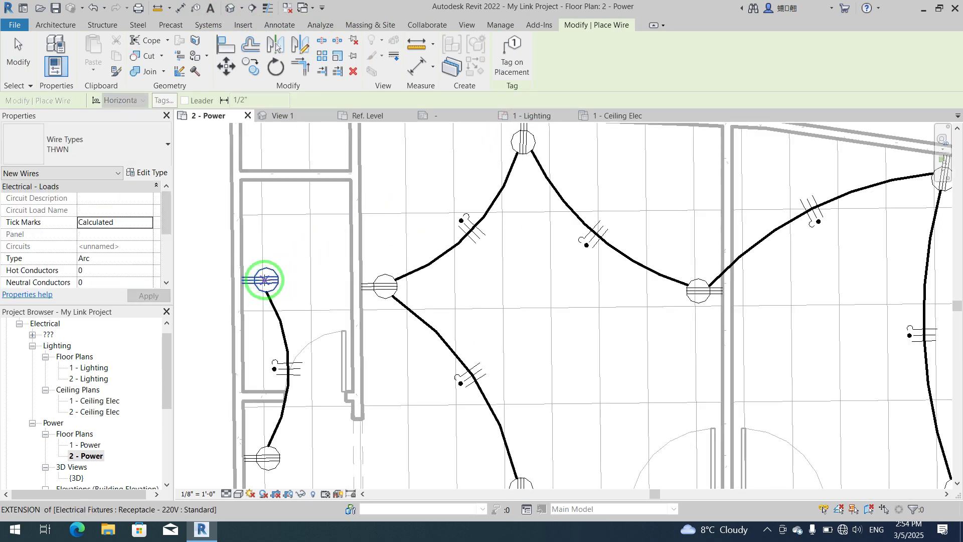
{"action": "left_click", "coordinate": [240, 280]}
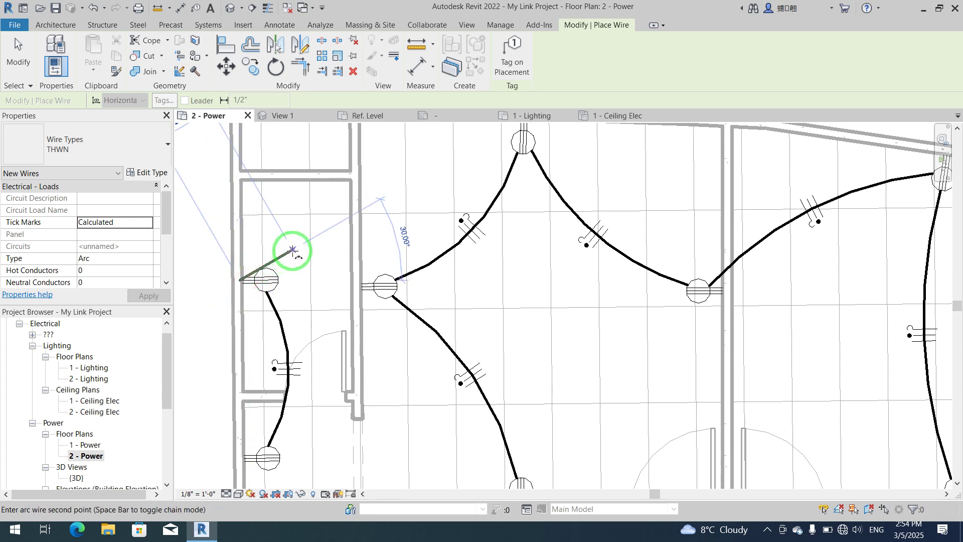
{"action": "left_click", "coordinate": [292, 249]}
{"action": "key", "text": "Escape"}
{"action": "key", "text": "Escape"}
{"action": "left_click", "coordinate": [293, 257]}
{"action": "key", "text": "Delete"}
{"action": "scroll", "coordinate": [413, 181], "scroll_direction": "down", "scroll_amount": 2}
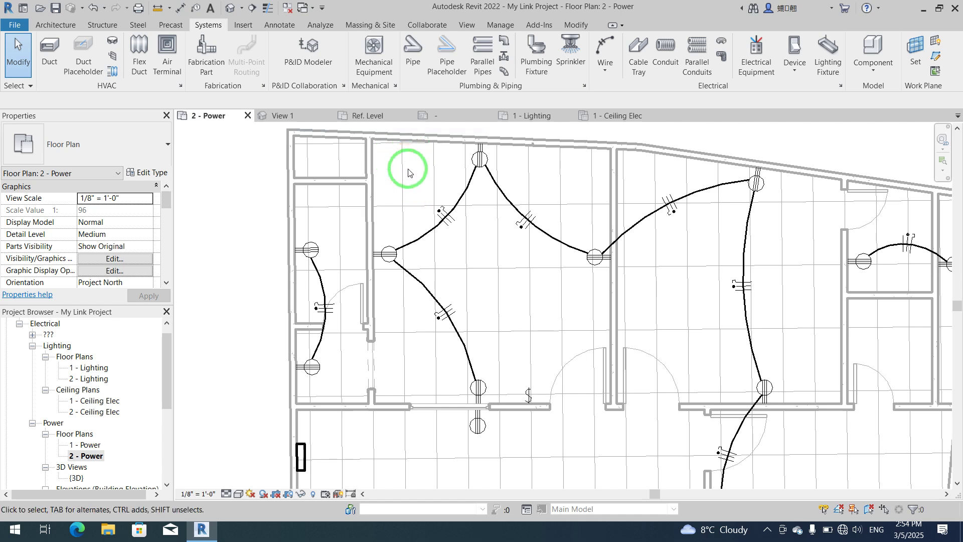
- Draw an arc wire from the upper receptacle in the far northwest small rooms to the adjacent large room's west-wall receptacle
{"action": "left_click", "coordinate": [602, 49]}
{"action": "scroll", "coordinate": [322, 247], "scroll_direction": "up", "scroll_amount": 1}
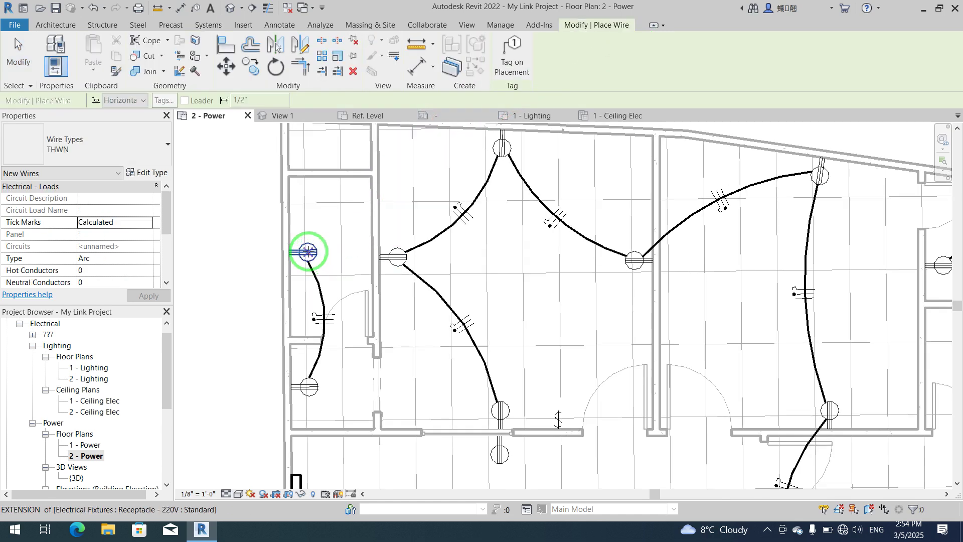
{"action": "left_click", "coordinate": [311, 254]}
{"action": "left_click", "coordinate": [355, 237]}
{"action": "left_click", "coordinate": [400, 257]}
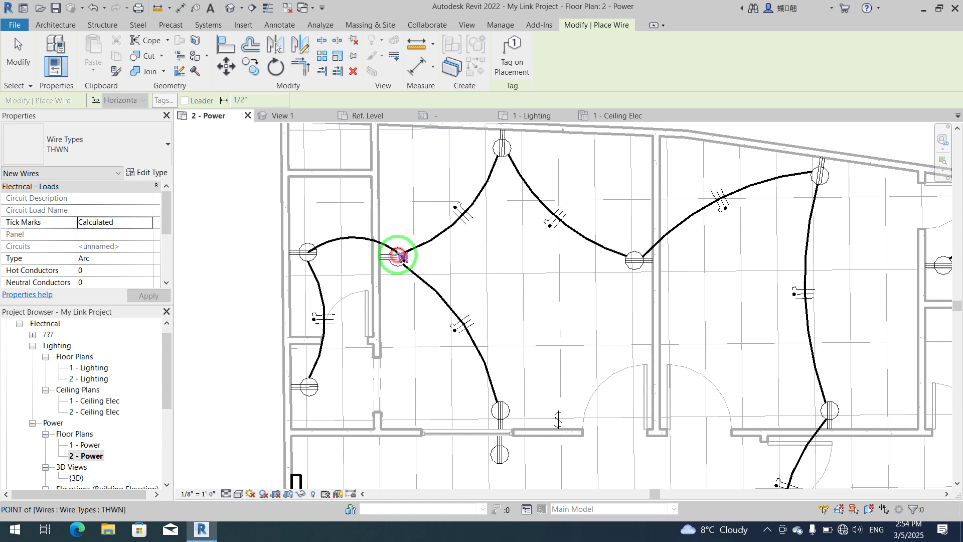
{"action": "left_click", "coordinate": [315, 397]}
{"action": "middle_click_drag", "start_coordinate": [365, 410], "coordinate": [320, 318]}
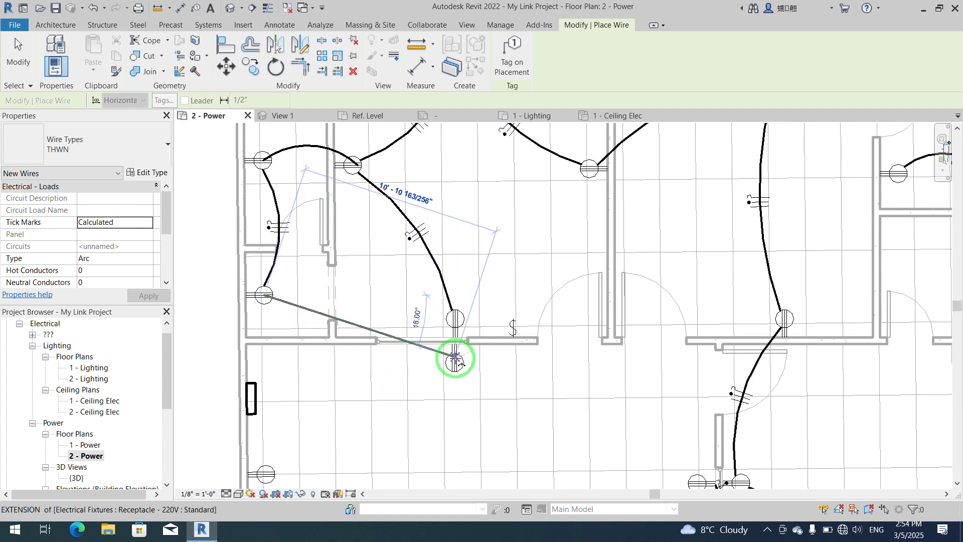
{"action": "scroll", "coordinate": [341, 362], "scroll_direction": "down", "scroll_amount": 3}
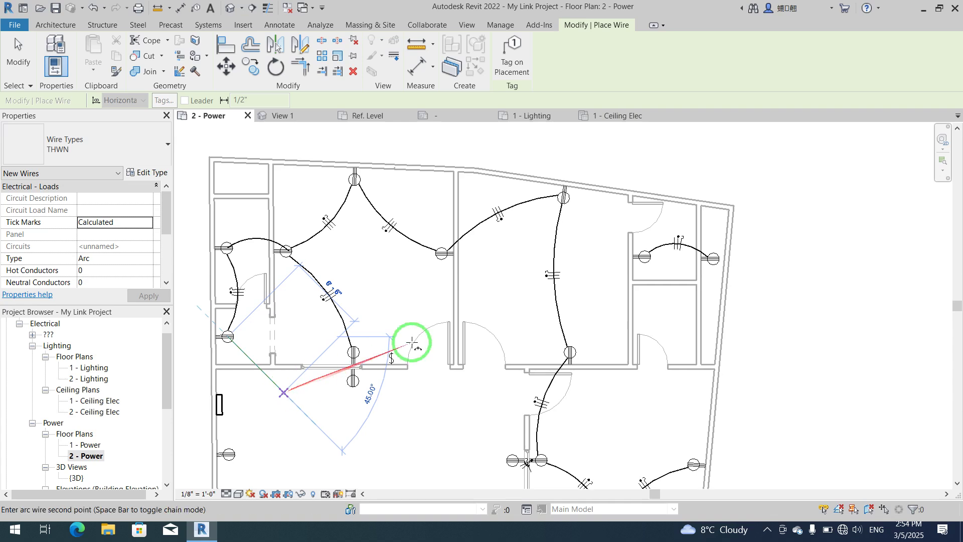
{"action": "key", "text": "Escape"}
{"action": "key", "text": "Escape"}
- Draw an arc wire from the large northeast room's north-wall receptacle to the nearest receptacle in the small northeast room
{"action": "scroll", "coordinate": [623, 200], "scroll_direction": "up", "scroll_amount": 2}
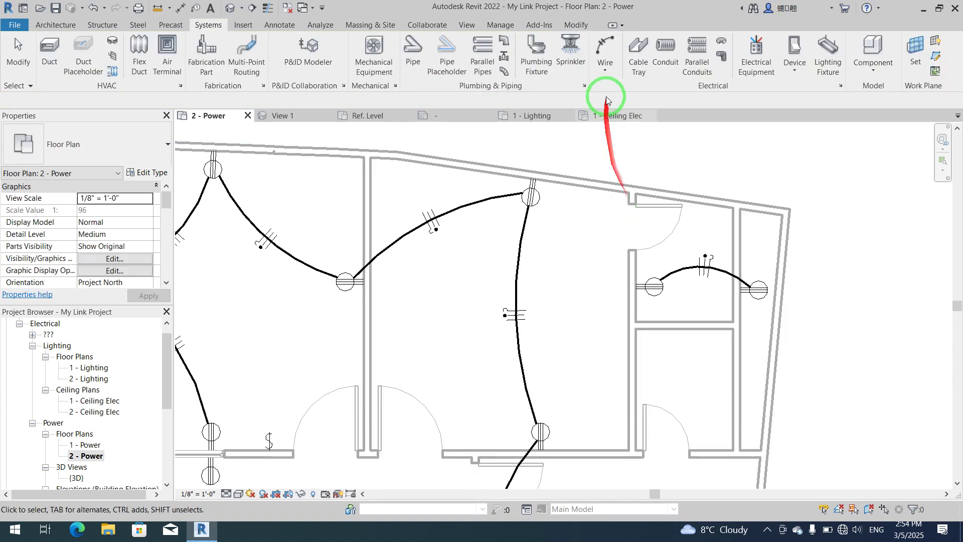
{"action": "left_click", "coordinate": [601, 55]}
{"action": "left_click", "coordinate": [532, 196]}
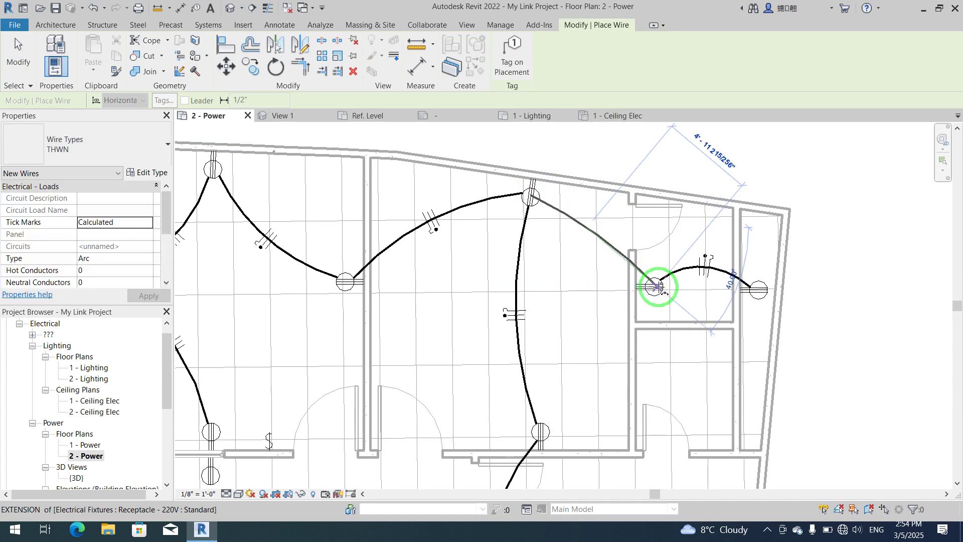
{"action": "left_click", "coordinate": [657, 288]}
{"action": "scroll", "coordinate": [594, 295], "scroll_direction": "down", "scroll_amount": 3}
{"action": "key", "text": "Escape"}
{"action": "key", "text": "Escape"}
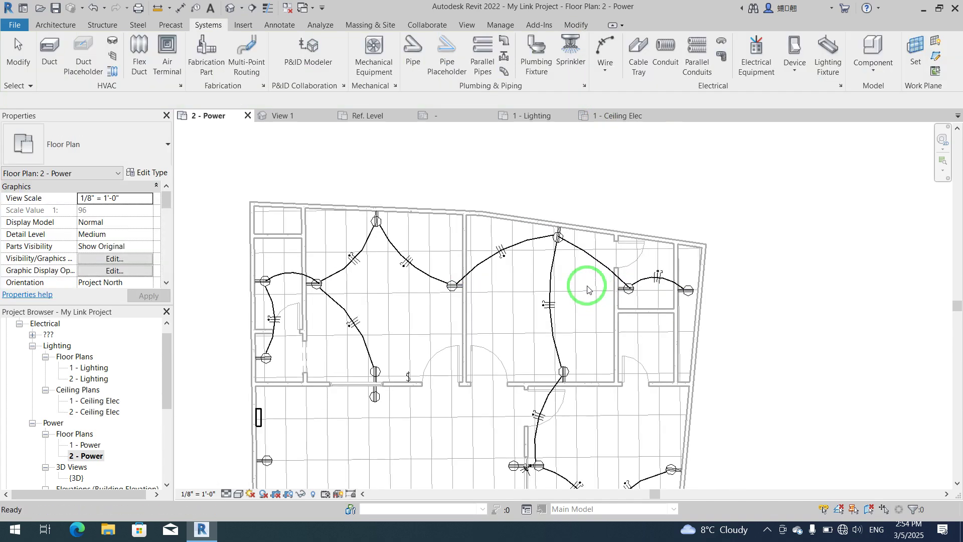
- Reshape the arc wire between the large northeast room's north and south receptacles so that it bows eastward
{"action": "scroll", "coordinate": [534, 361], "scroll_direction": "down", "scroll_amount": 2}
{"action": "middle_click_drag", "start_coordinate": [534, 361], "coordinate": [492, 243]}
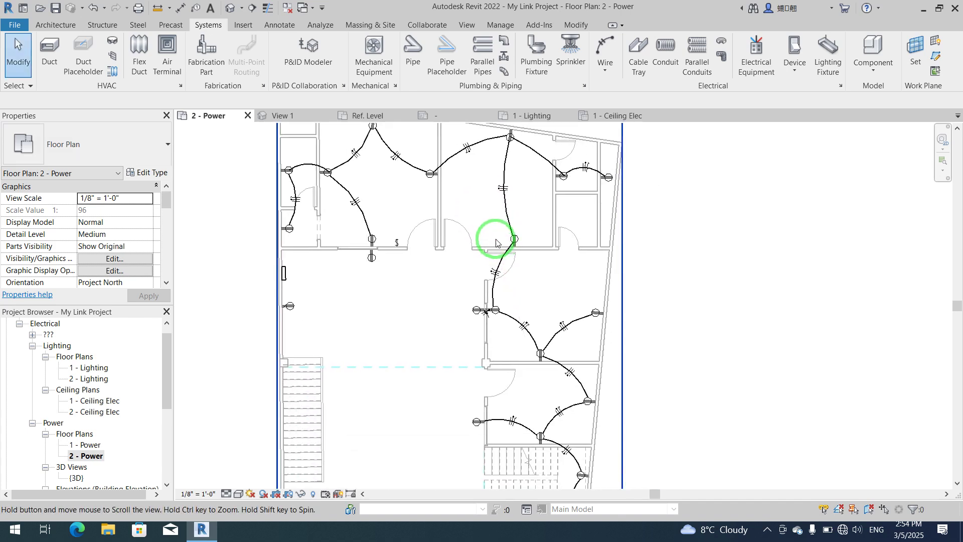
{"action": "scroll", "coordinate": [497, 236], "scroll_direction": "down", "scroll_amount": 3}
{"action": "middle_click_drag", "start_coordinate": [367, 340], "coordinate": [363, 339]}
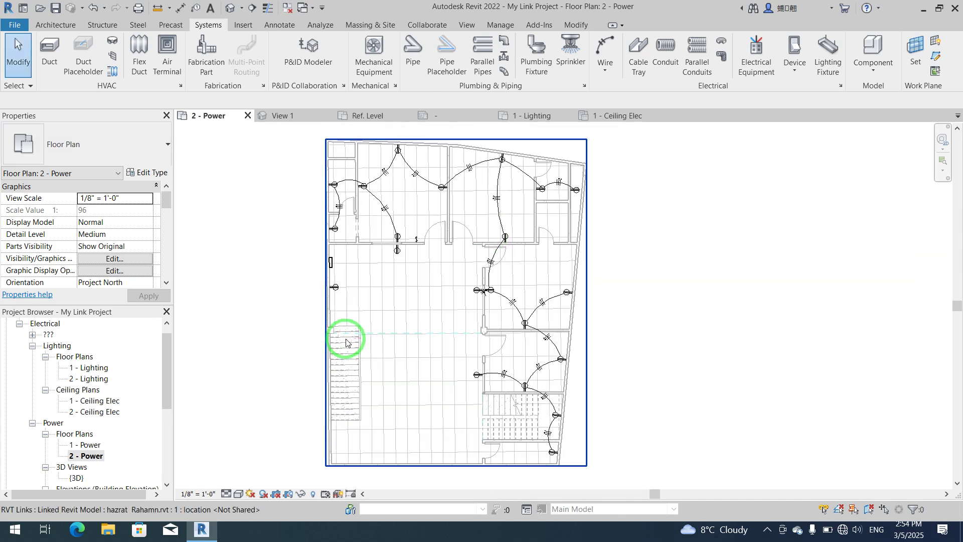
{"action": "scroll", "coordinate": [432, 191], "scroll_direction": "up", "scroll_amount": 2}
{"action": "scroll", "coordinate": [418, 225], "scroll_direction": "up", "scroll_amount": 1}
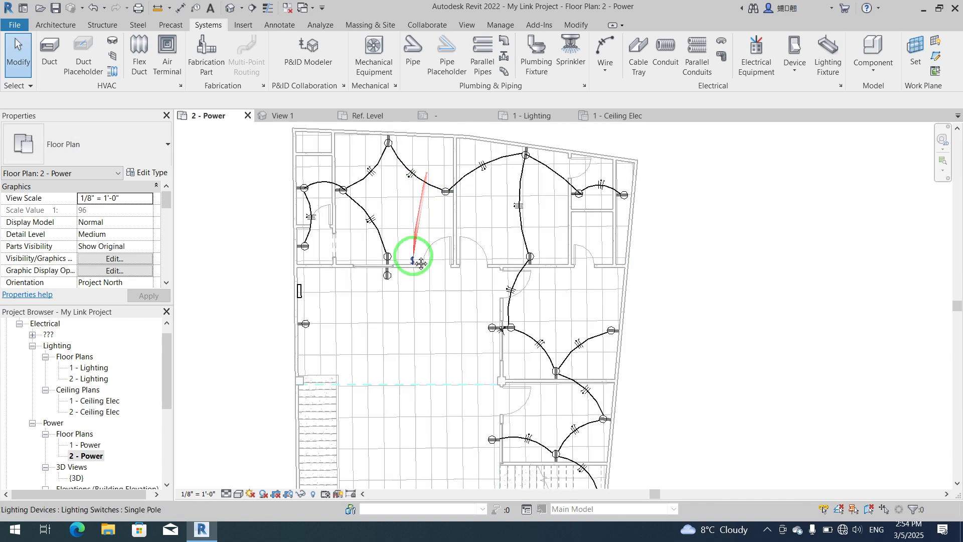
{"action": "middle_click_drag", "start_coordinate": [415, 254], "coordinate": [421, 275]}
{"action": "left_click", "coordinate": [518, 219]}
{"action": "scroll", "coordinate": [518, 224], "scroll_direction": "up", "scroll_amount": 3}
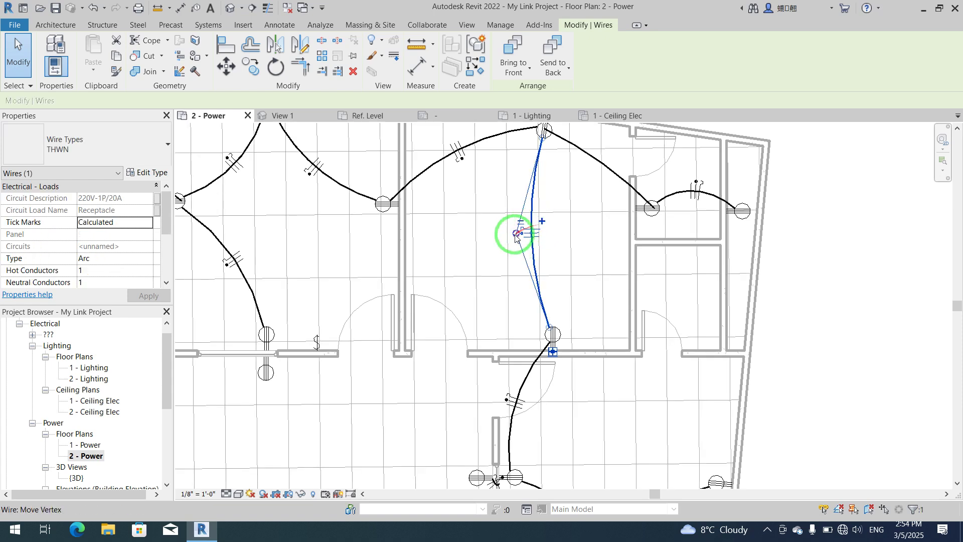
{"action": "mouse_move", "coordinate": [510, 234]}
{"action": "left_mouse_down"}
{"action": "mouse_move", "coordinate": [501, 232]}
{"action": "mouse_move", "coordinate": [524, 236]}
{"action": "left_mouse_up"}
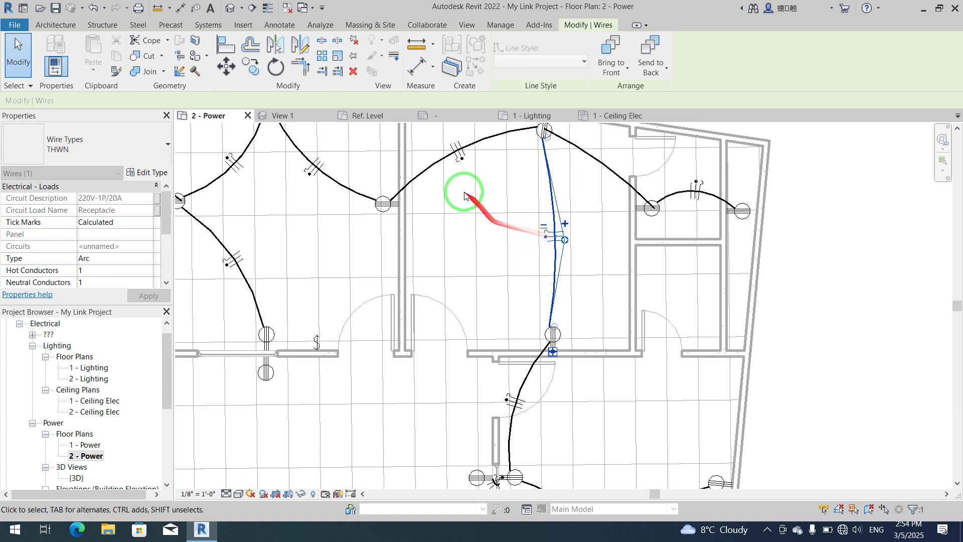
- Slightly adjust the bend vertex of the arc wire crossing the wall between the two large north rooms
{"action": "left_click", "coordinate": [448, 167]}
{"action": "middle_click_drag", "start_coordinate": [447, 155], "coordinate": [474, 235]}
{"action": "scroll", "coordinate": [473, 203], "scroll_direction": "up", "scroll_amount": 5}
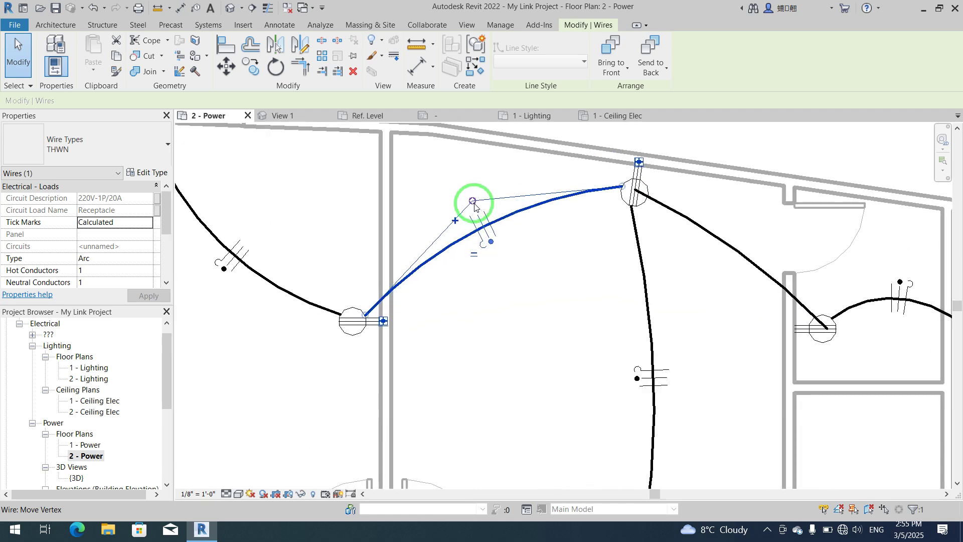
{"action": "left_click_drag", "start_coordinate": [471, 201], "coordinate": [471, 203]}
{"action": "scroll", "coordinate": [471, 204], "scroll_direction": "down", "scroll_amount": 3}
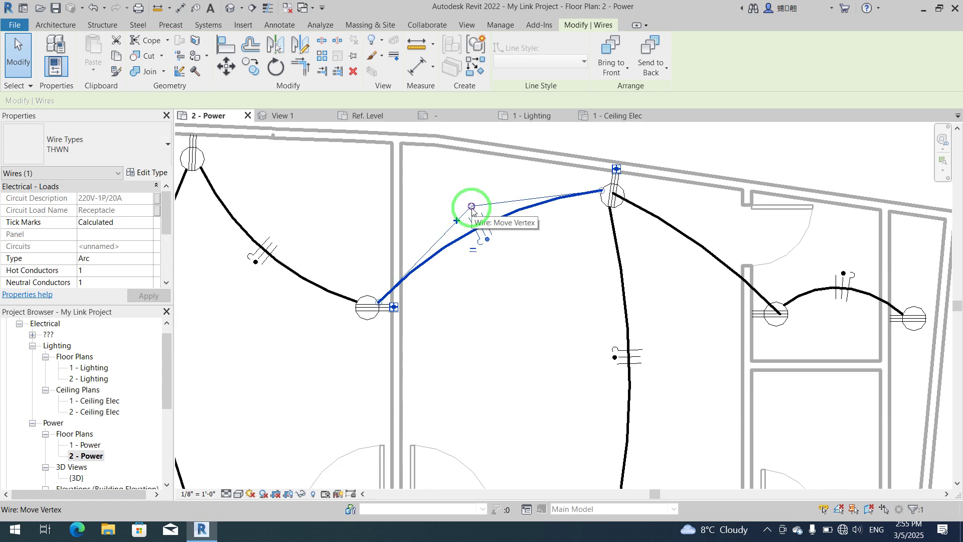
{"action": "scroll", "coordinate": [471, 207], "scroll_direction": "down", "scroll_amount": 3}
{"action": "left_click", "coordinate": [806, 261]}
- Straighten the wire between the large northwest room's west-wall and north-wall receptacles by moving its middle vertex
{"action": "middle_click_drag", "start_coordinate": [521, 401], "coordinate": [552, 320]}
{"action": "scroll", "coordinate": [565, 306], "scroll_direction": "down", "scroll_amount": 3}
{"action": "scroll", "coordinate": [552, 321], "scroll_direction": "down", "scroll_amount": 2}
{"action": "scroll", "coordinate": [535, 339], "scroll_direction": "up", "scroll_amount": 1}
{"action": "middle_click_drag", "start_coordinate": [527, 391], "coordinate": [569, 424]}
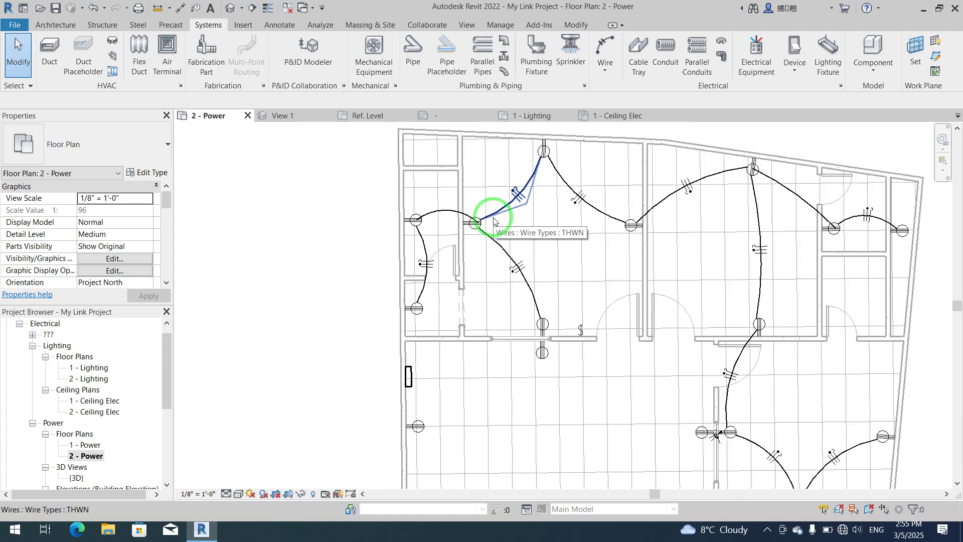
{"action": "scroll", "coordinate": [493, 219], "scroll_direction": "up", "scroll_amount": 4}
{"action": "left_click", "coordinate": [509, 201]}
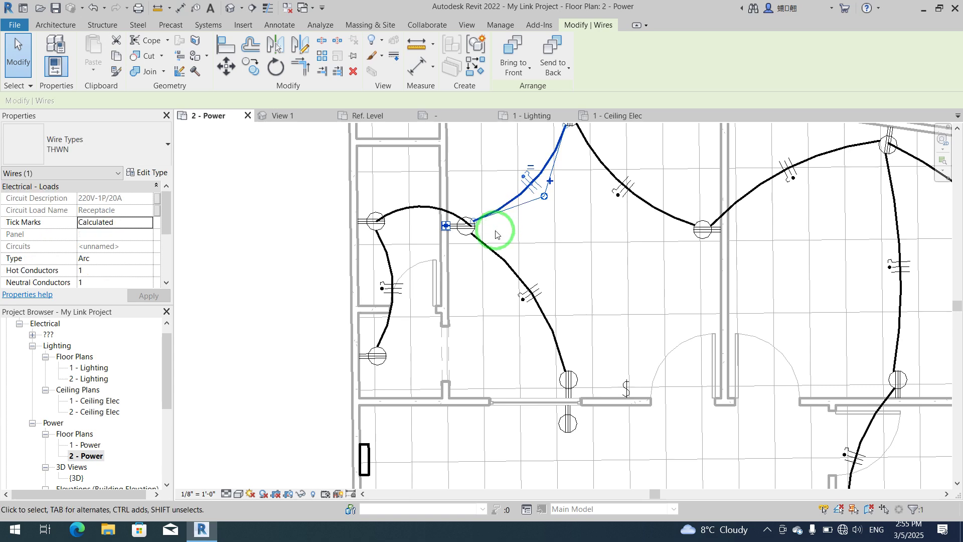
{"action": "middle_click_drag", "start_coordinate": [498, 275], "coordinate": [482, 307]}
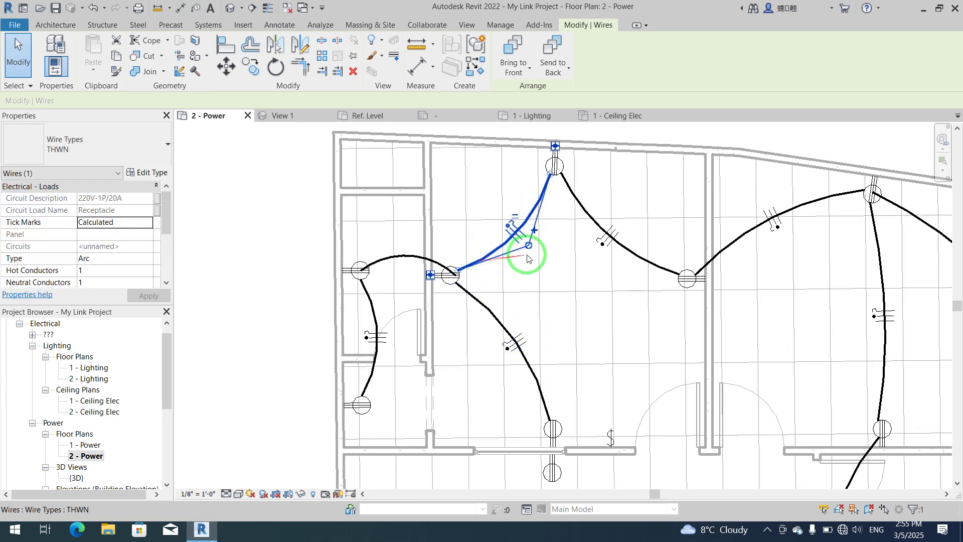
{"action": "mouse_move", "coordinate": [528, 247]}
{"action": "left_mouse_down"}
{"action": "mouse_move", "coordinate": [489, 223]}
{"action": "mouse_move", "coordinate": [506, 230]}
{"action": "left_mouse_up"}
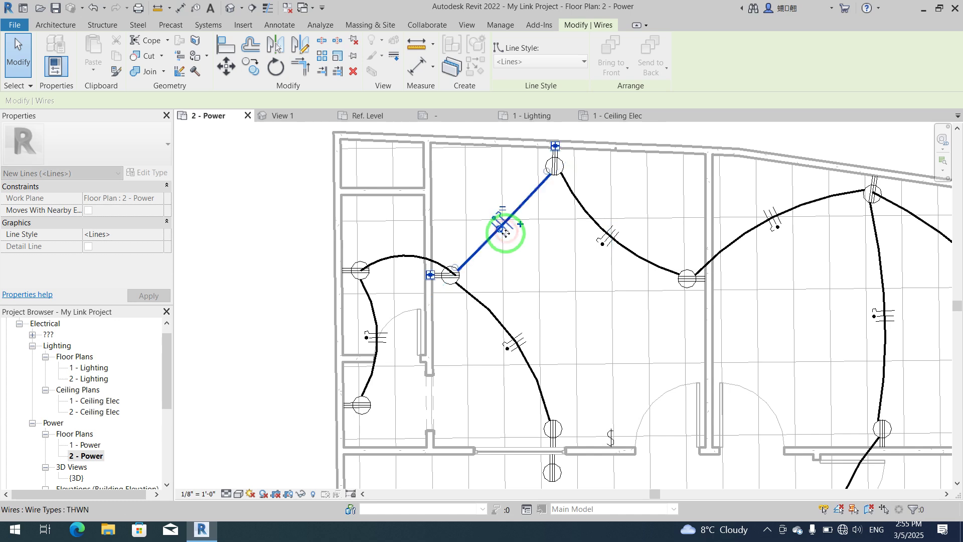
{"action": "left_click", "coordinate": [241, 241]}
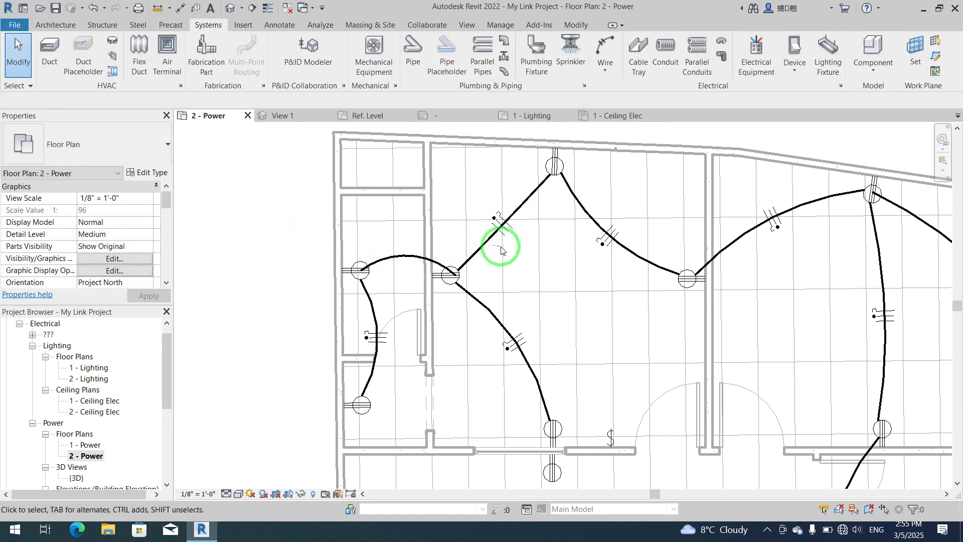
- Assign the circuit of the large northwest room's south-wall receptacle to panel SP2 1st Floor
{"action": "scroll", "coordinate": [501, 244], "scroll_direction": "down", "scroll_amount": 1}
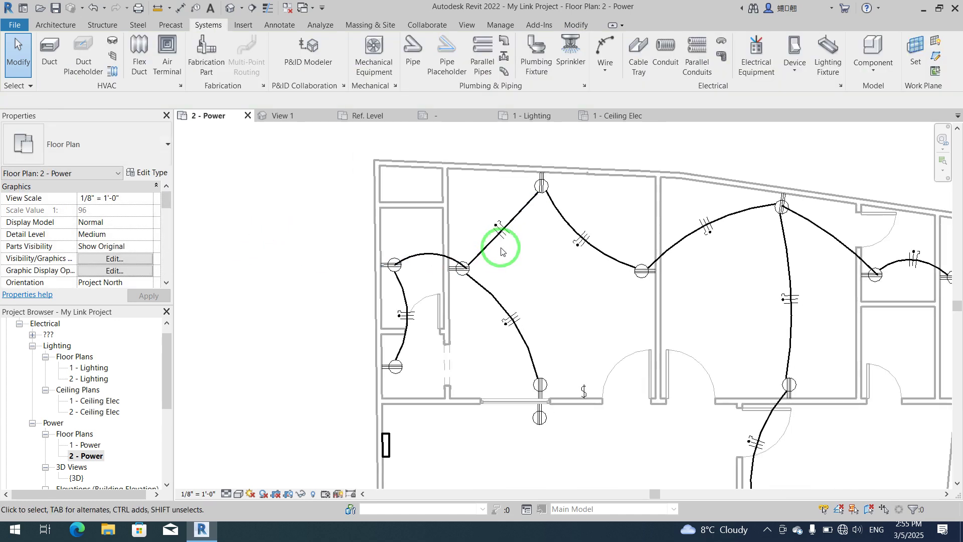
{"action": "left_click", "coordinate": [546, 385]}
{"action": "left_click", "coordinate": [677, 28]}
{"action": "left_click", "coordinate": [438, 47]}
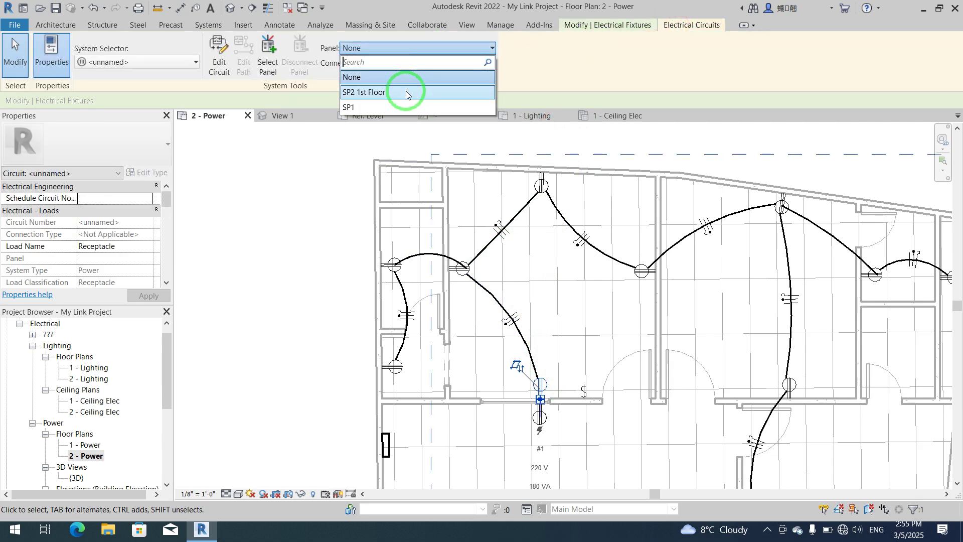
{"action": "left_click", "coordinate": [407, 92]}
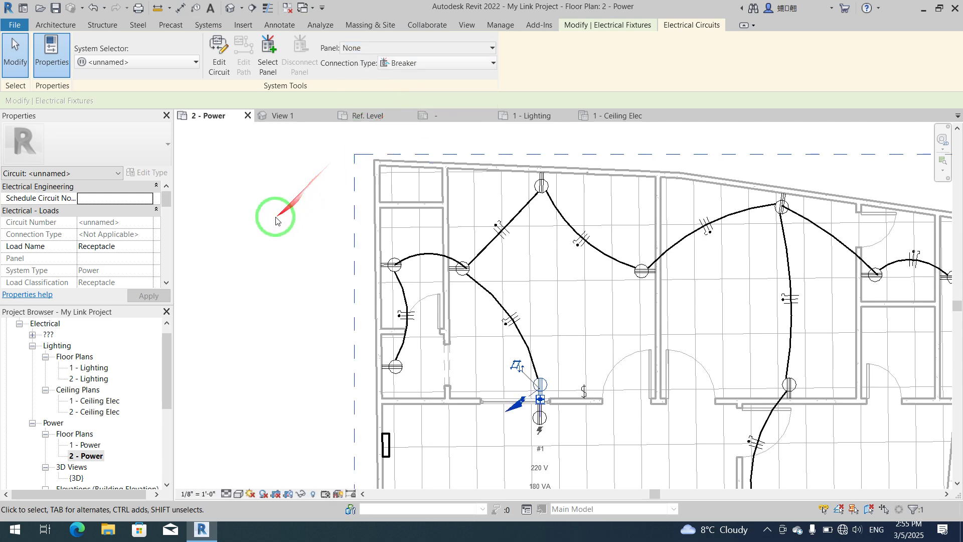
{"action": "left_click", "coordinate": [254, 224]}
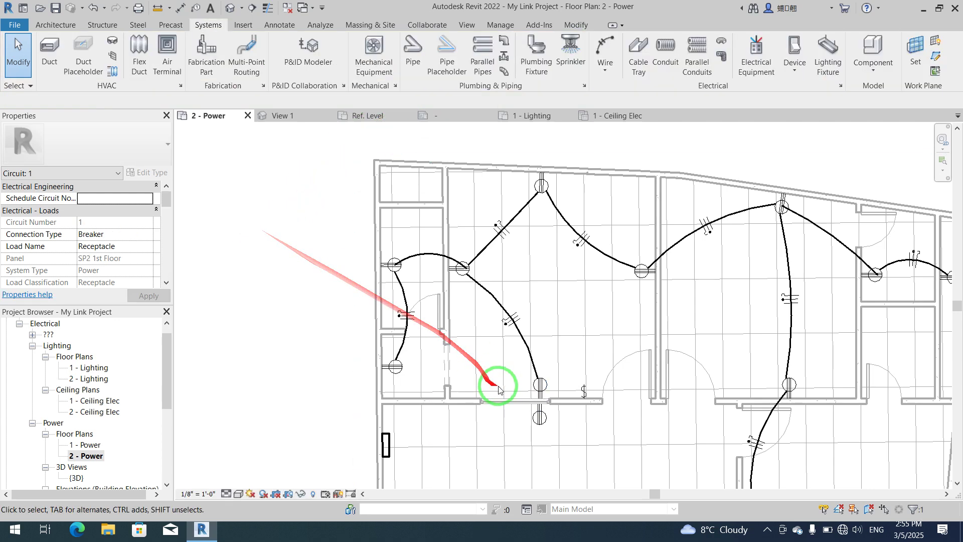
{"action": "left_click", "coordinate": [540, 390]}
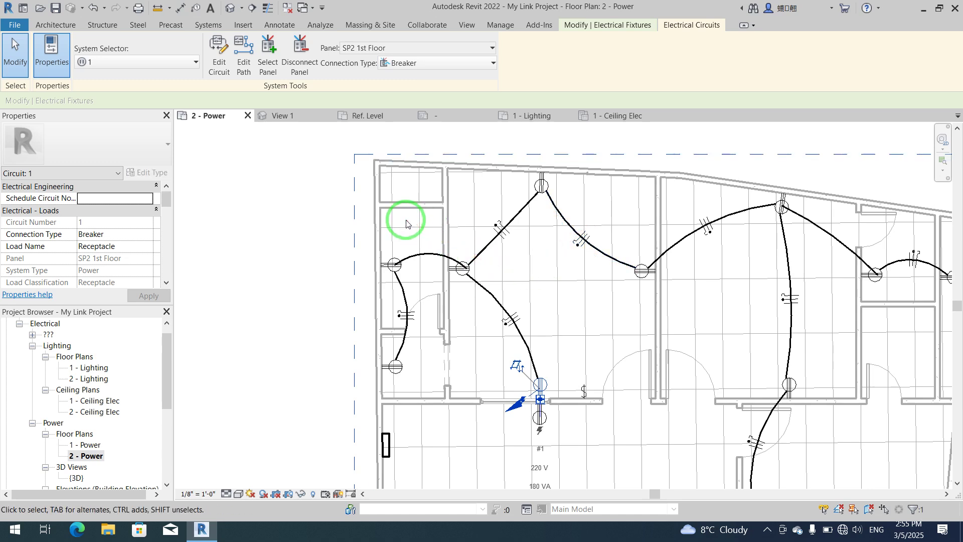
{"action": "scroll", "coordinate": [457, 450], "scroll_direction": "up", "scroll_amount": 3}
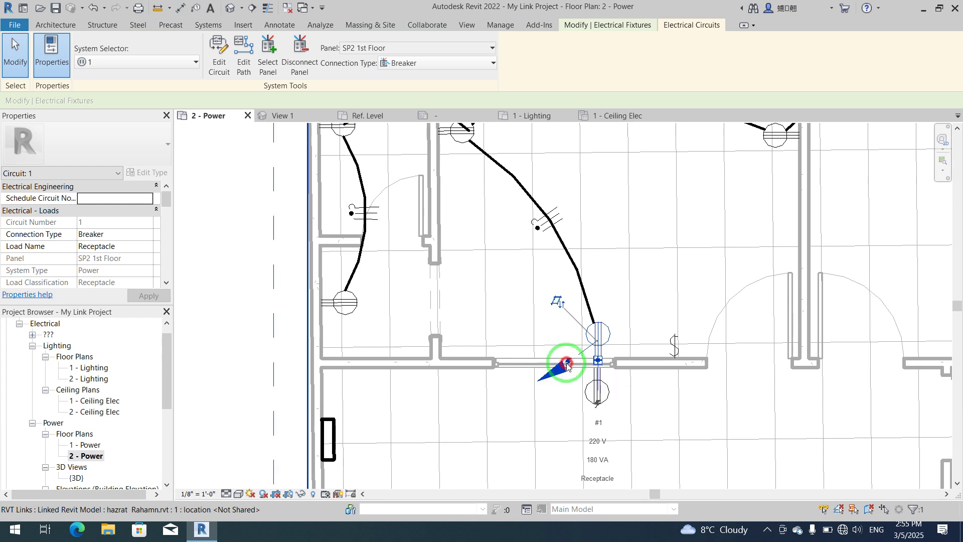
{"action": "left_click", "coordinate": [554, 377]}
{"action": "left_click_drag", "start_coordinate": [548, 380], "coordinate": [512, 398]}
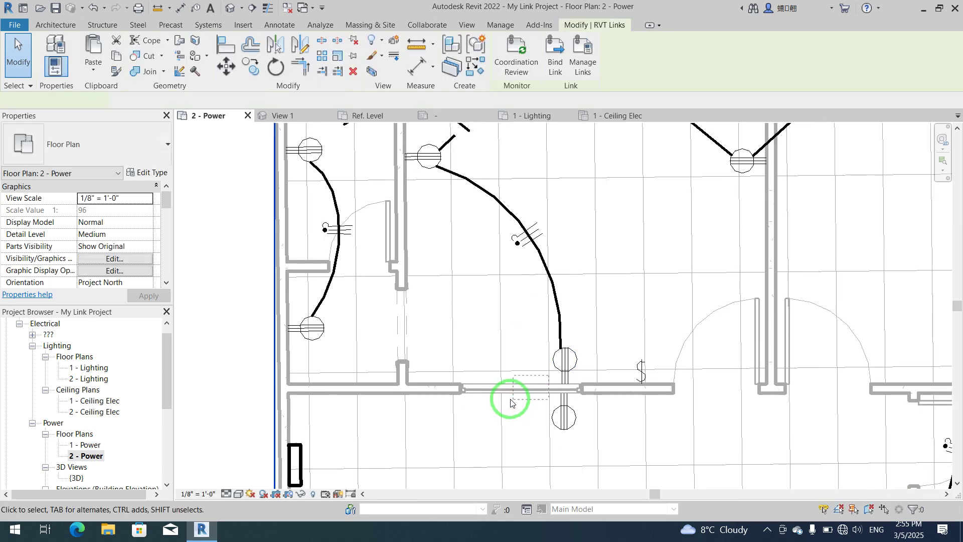
{"action": "left_click", "coordinate": [511, 401]}
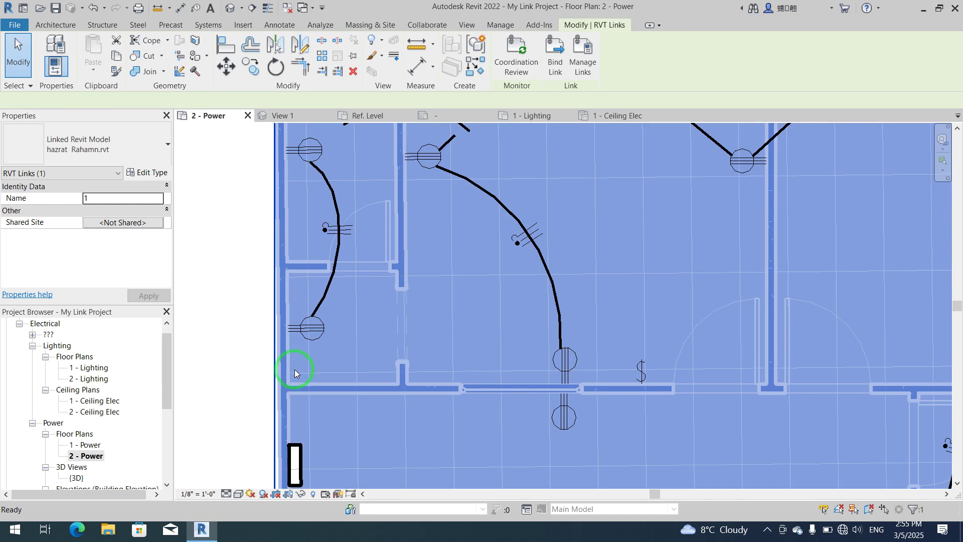
{"action": "key", "text": "ctrl+z"}
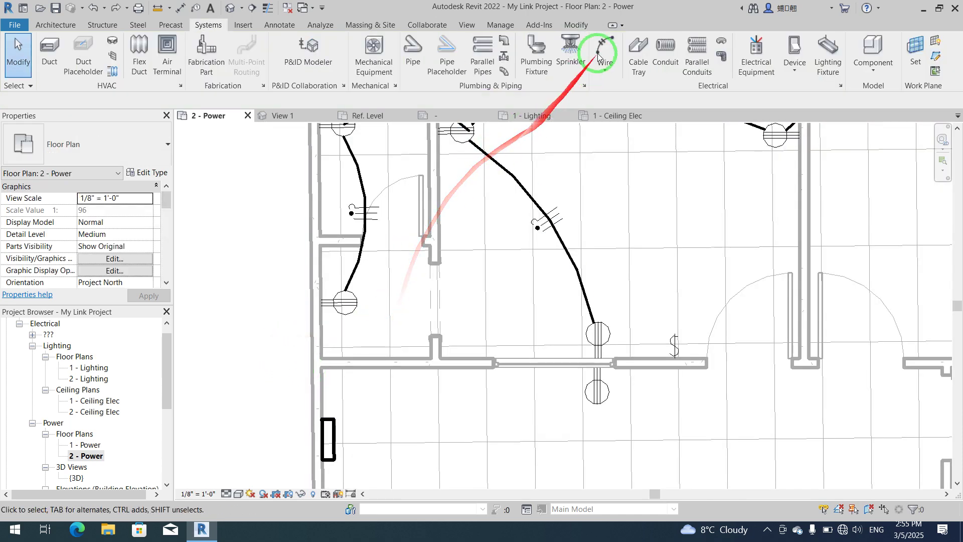
- Draw a wire from the large northwest room's south-wall receptacle to the electrical panel on the west wall
{"action": "left_click", "coordinate": [605, 50]}
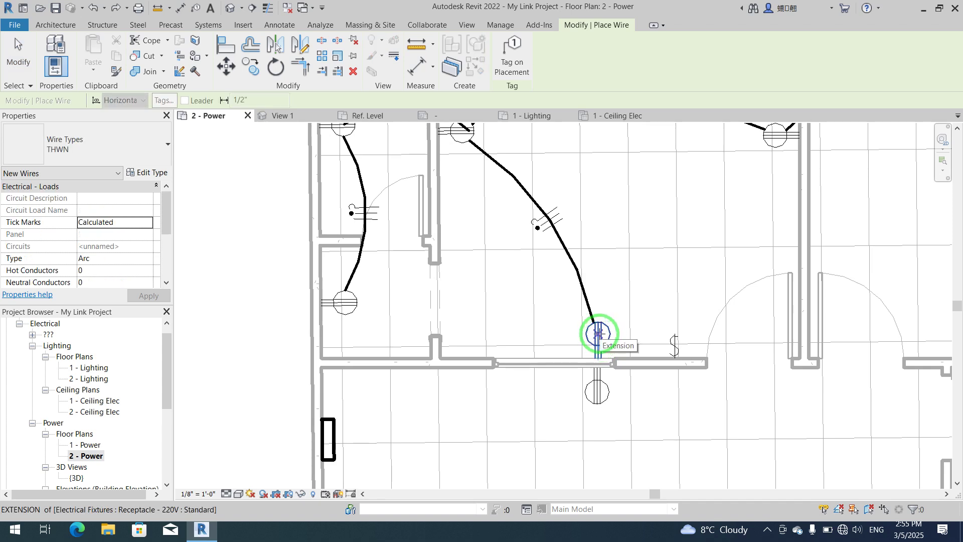
{"action": "left_click", "coordinate": [598, 333]}
{"action": "left_click", "coordinate": [349, 431]}
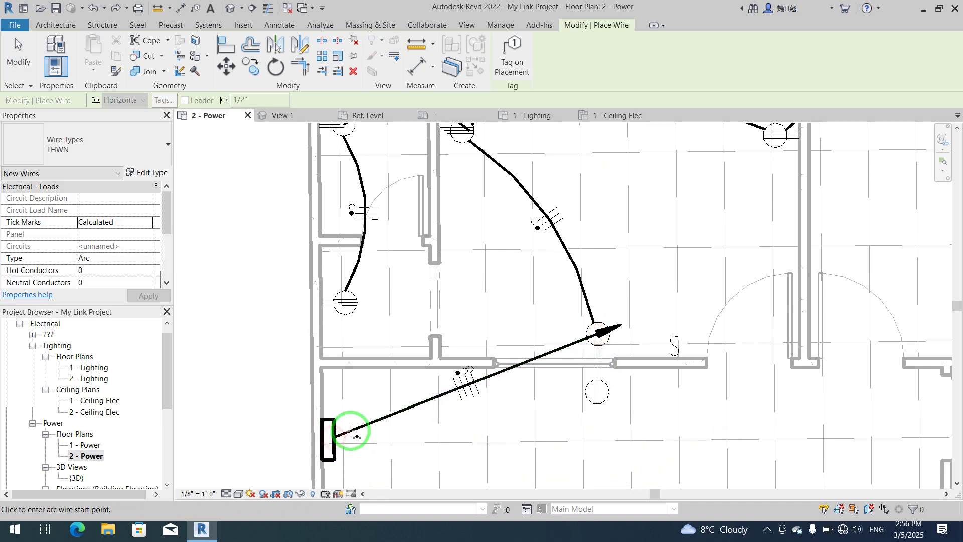
{"action": "key", "text": "Escape"}
{"action": "key", "text": "Escape"}
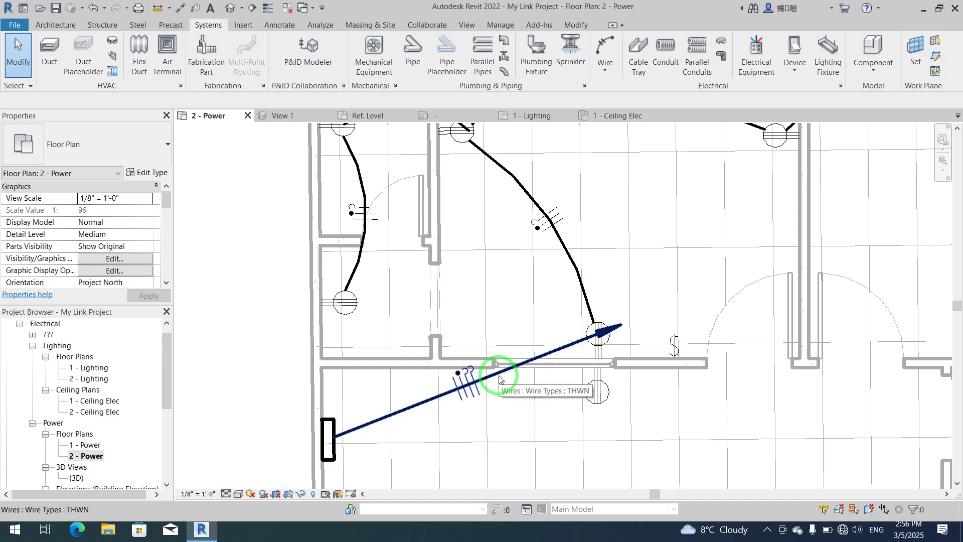
- Delete the wire between the large northwest room's south-wall receptacle and the electrical panel on the west wall
{"action": "left_click", "coordinate": [499, 380]}
{"action": "left_click_drag", "start_coordinate": [497, 377], "coordinate": [579, 108]}
- Try an arc wire from beside the west-wall panel to the large northwest room's south-wall receptacle, and delete it
{"action": "left_click", "coordinate": [605, 45]}
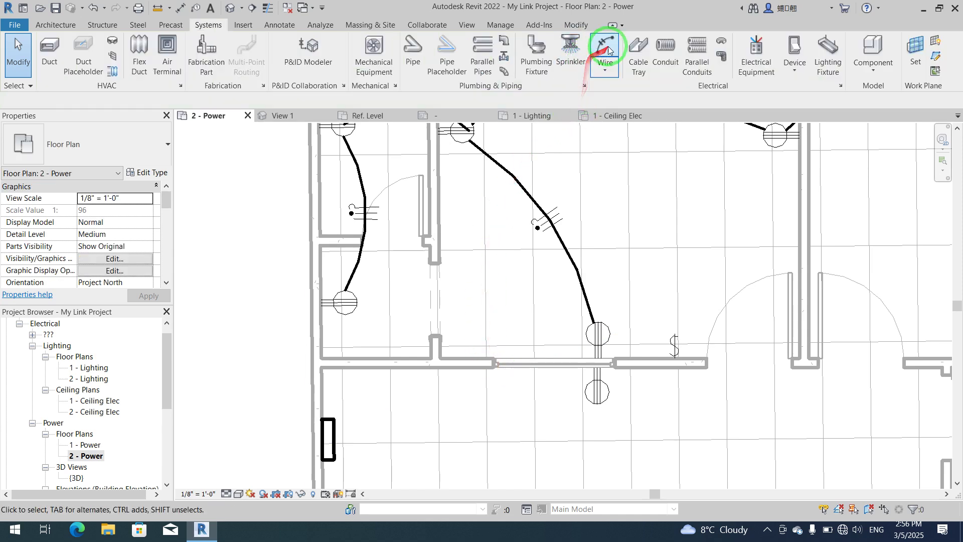
{"action": "left_click", "coordinate": [344, 436]}
{"action": "left_click", "coordinate": [596, 336]}
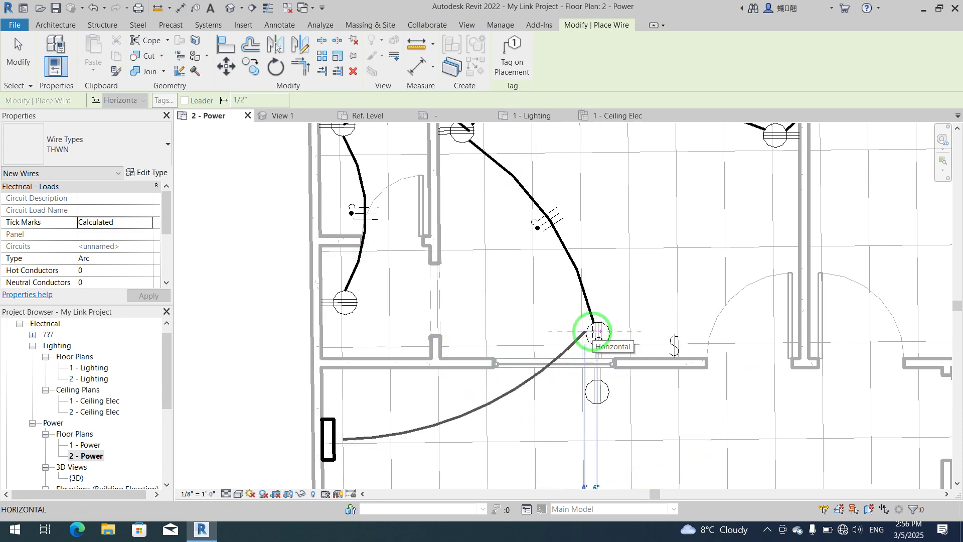
{"action": "left_click", "coordinate": [597, 332]}
{"action": "key", "text": "Escape"}
{"action": "key", "text": "Escape"}
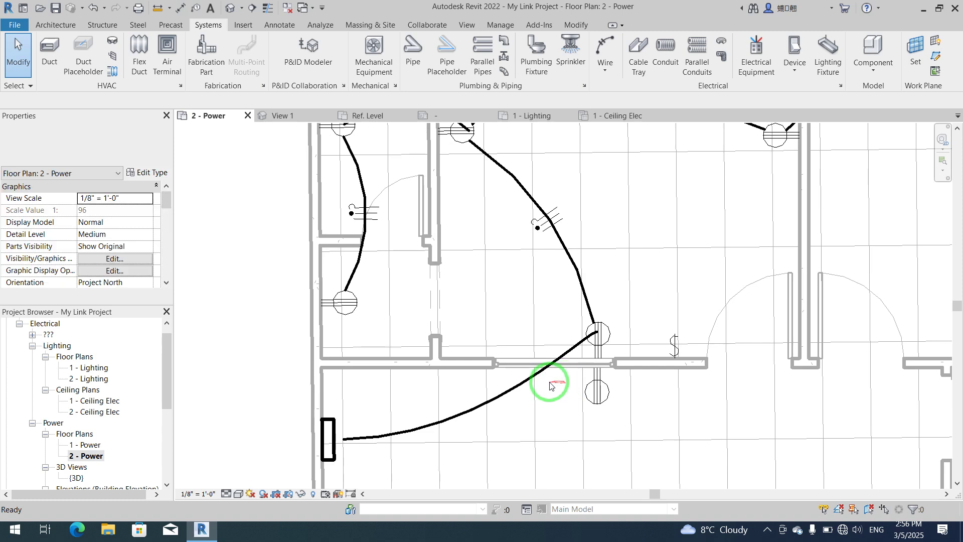
{"action": "left_click", "coordinate": [535, 381]}
{"action": "key", "text": "Delete"}
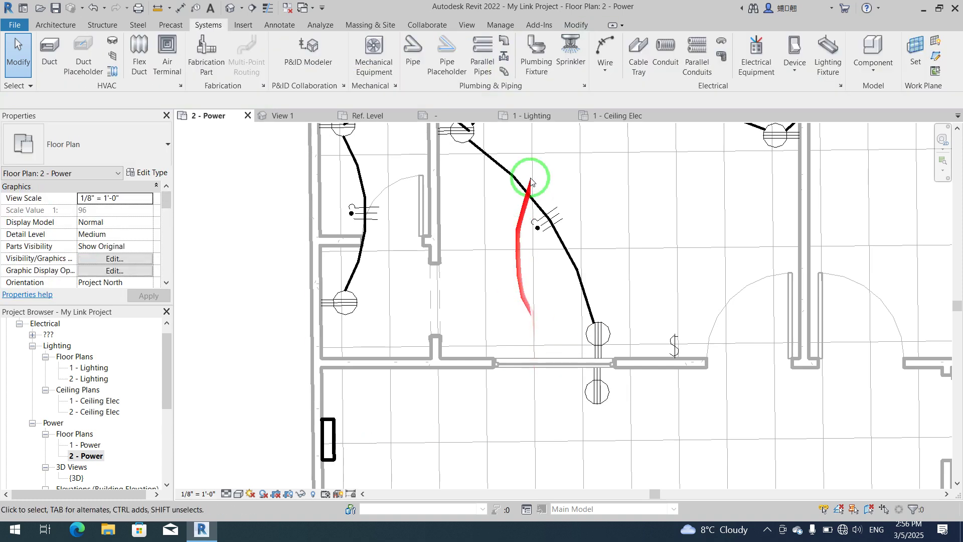
{"action": "left_click", "coordinate": [606, 55]}
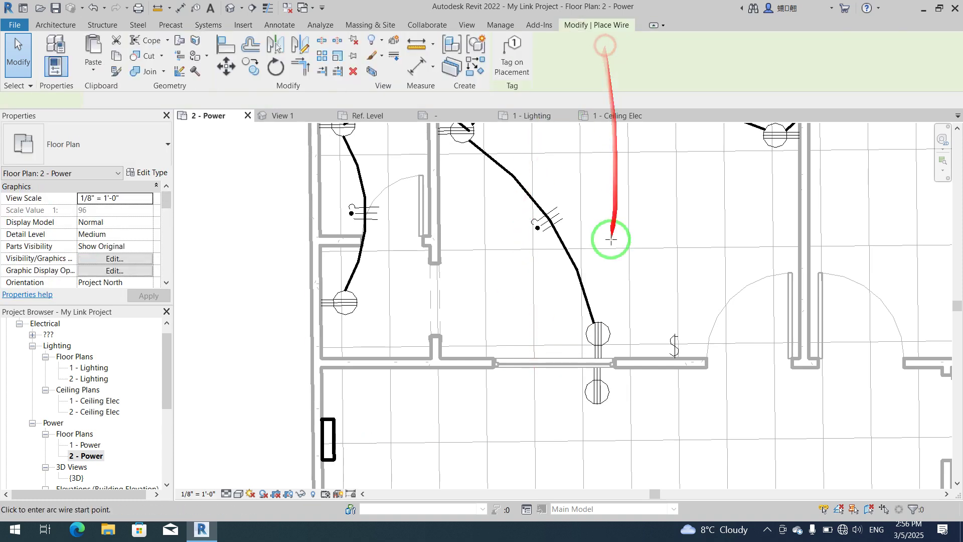
{"action": "left_click", "coordinate": [597, 328]}
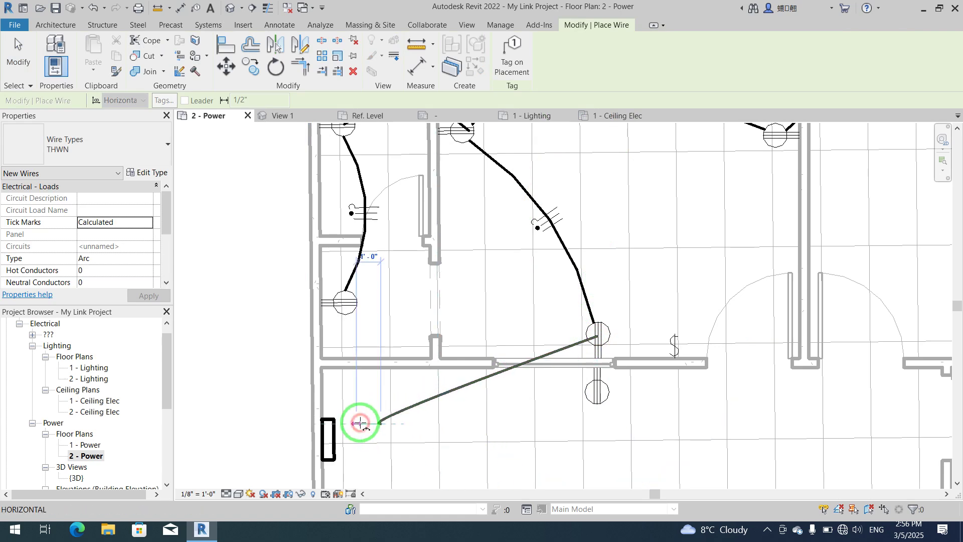
{"action": "key", "text": "Escape"}
{"action": "key", "text": "Escape"}
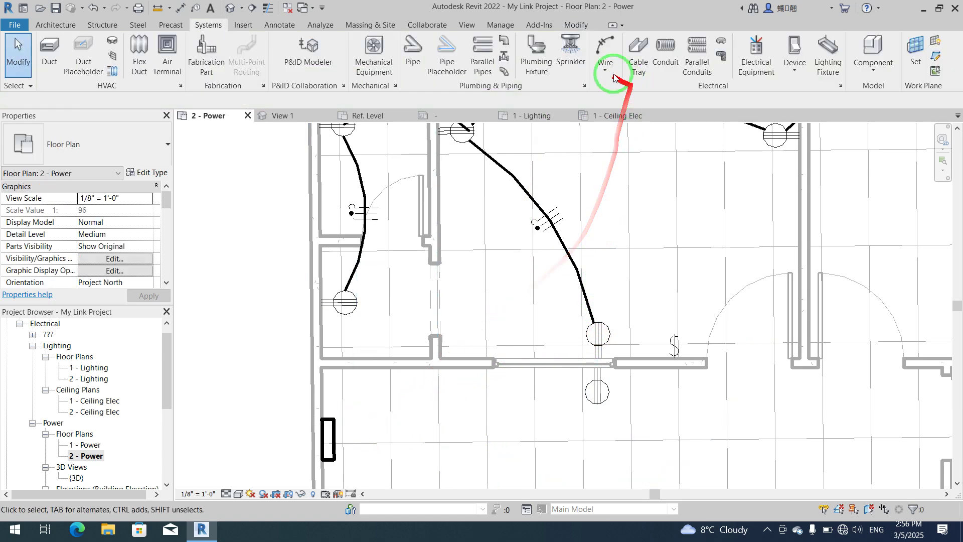
- Draw an arc wire from the large northwest room's south-wall receptacle to a point just short of the west-wall panel
{"action": "left_click", "coordinate": [607, 56]}
{"action": "left_click", "coordinate": [596, 334]}
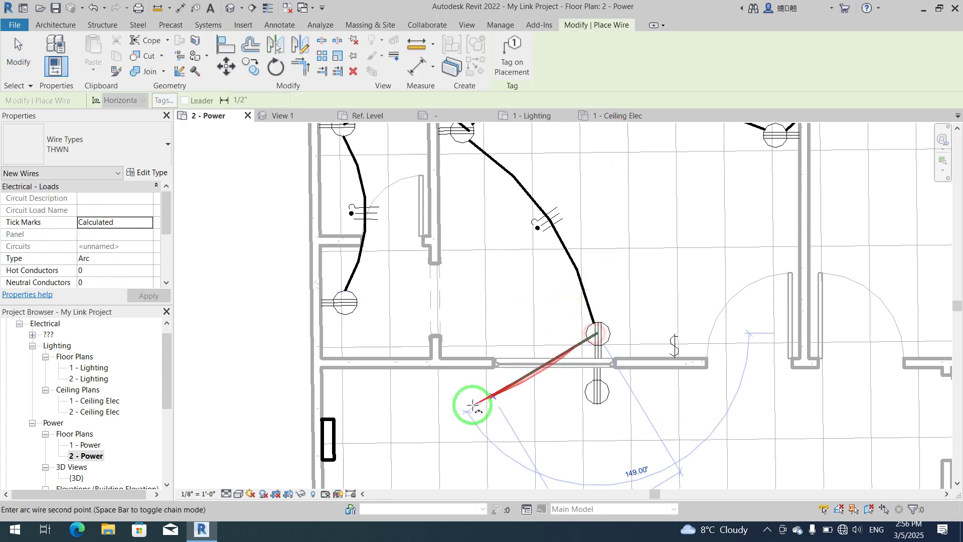
{"action": "left_click", "coordinate": [354, 431]}
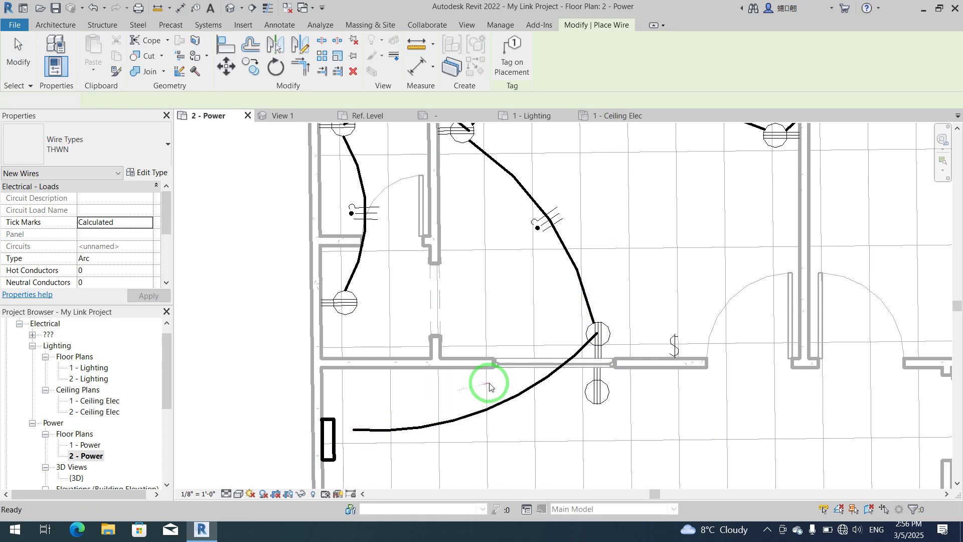
{"action": "key", "text": "Escape"}
{"action": "key", "text": "Escape"}
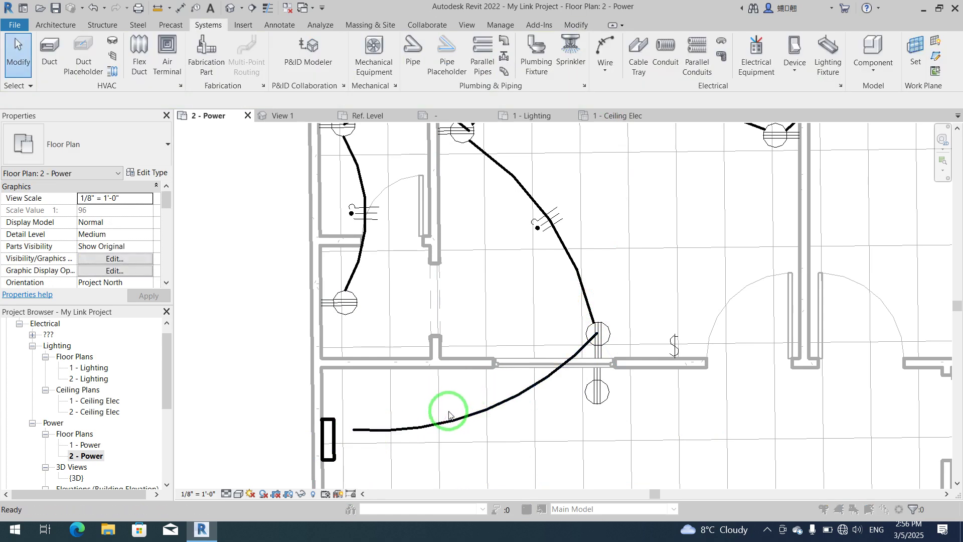
- Set the arrow for multi-circuit home runs to Single Arrow in the electrical wiring settings
{"action": "key", "text": "e"}
{"action": "key", "text": "s"}
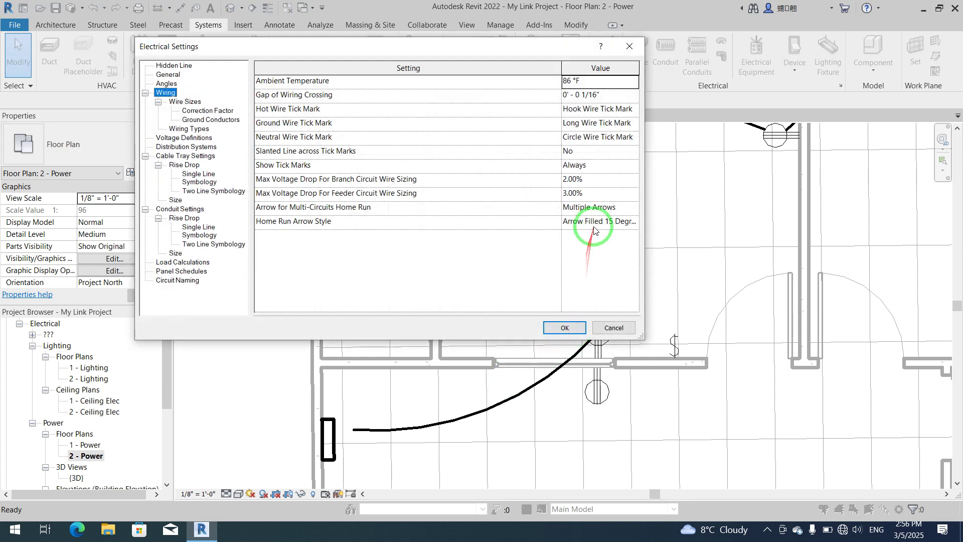
{"action": "left_click", "coordinate": [633, 208]}
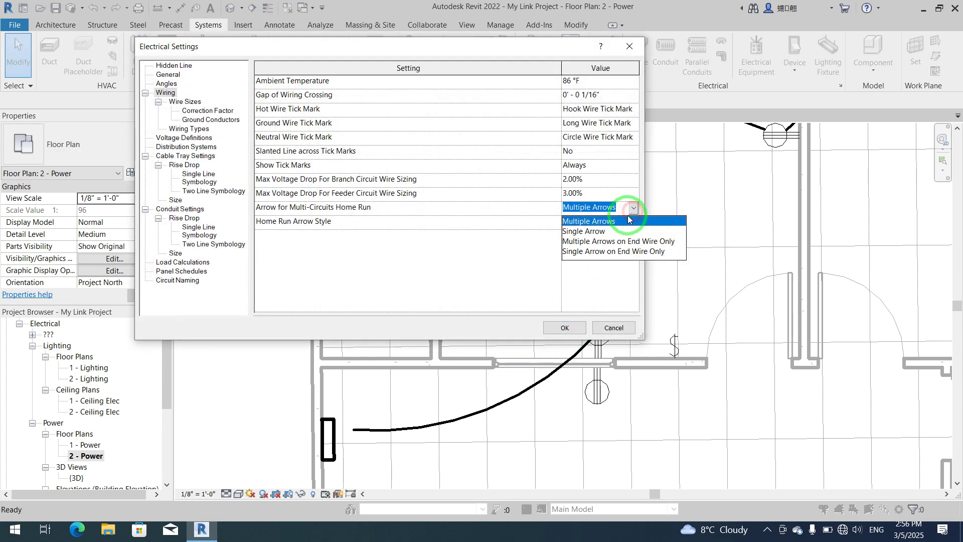
{"action": "left_click", "coordinate": [602, 234]}
{"action": "left_click", "coordinate": [565, 327]}
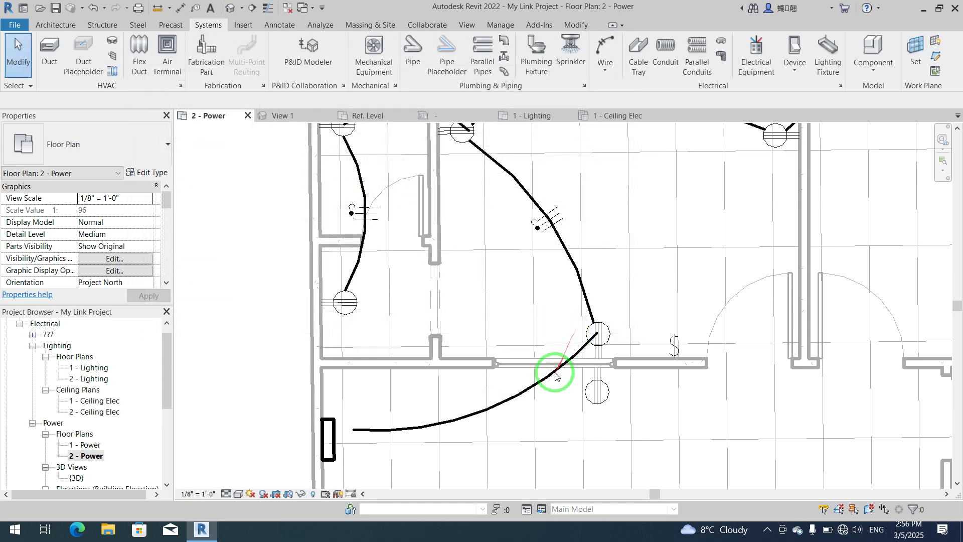
- Replace the arc wire with one that bows northward from the south-wall receptacle and ends just short of the west-wall panel
{"action": "left_click", "coordinate": [539, 383]}
{"action": "key", "text": "Escape"}
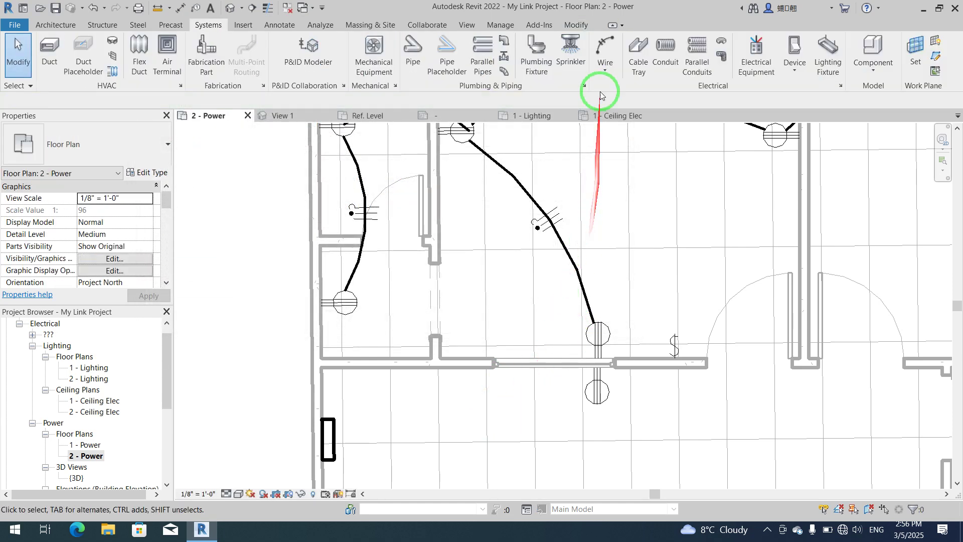
{"action": "left_click", "coordinate": [608, 44]}
{"action": "left_click", "coordinate": [595, 332]}
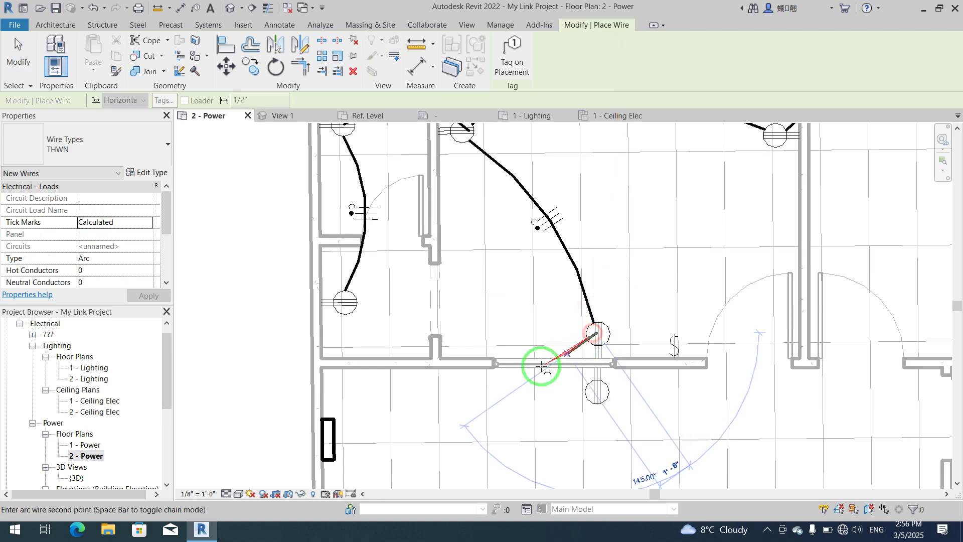
{"action": "left_click", "coordinate": [393, 387]}
{"action": "left_click", "coordinate": [356, 414]}
{"action": "key", "text": "Escape"}
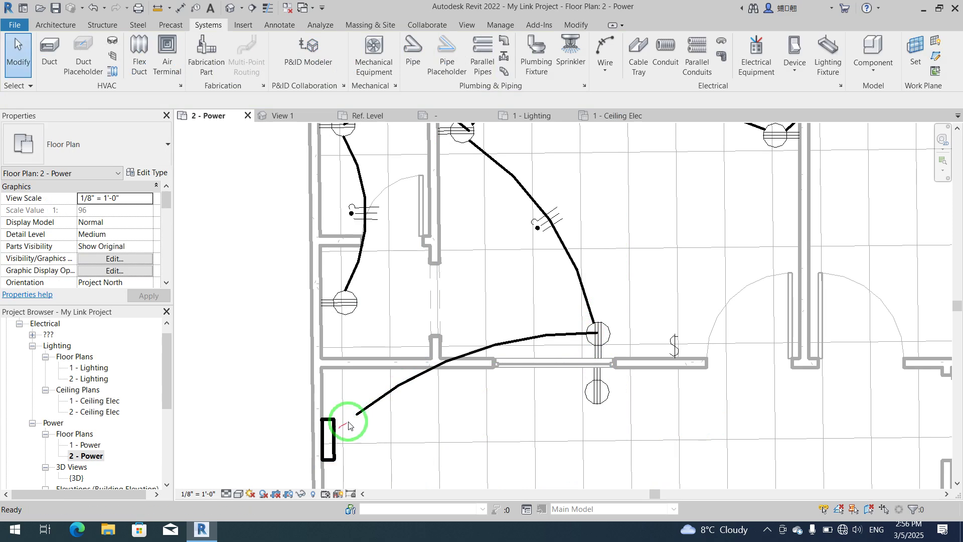
- Change the multi-circuit home run arrow setting to Single Arrow on End Wire Only
{"action": "key", "text": "e"}
{"action": "key", "text": "s"}
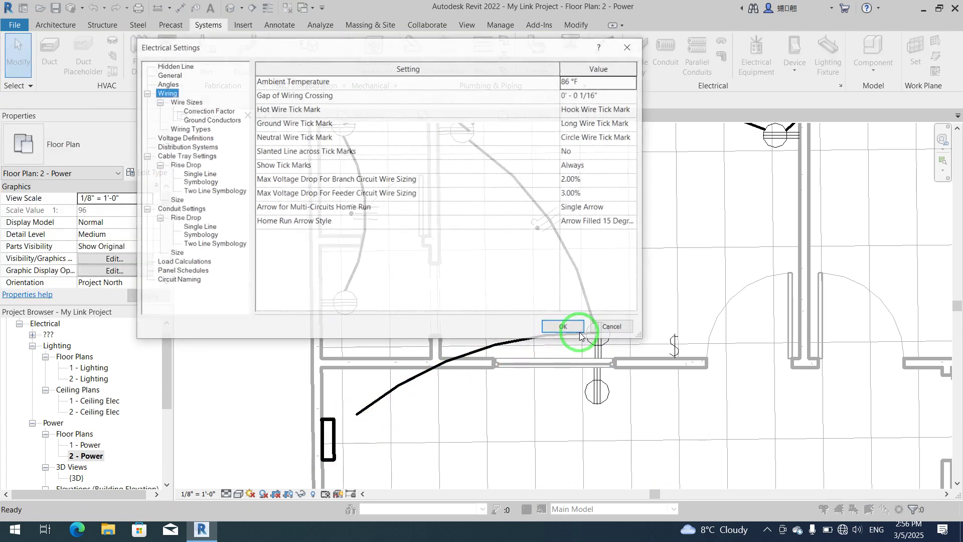
{"action": "left_click", "coordinate": [633, 208]}
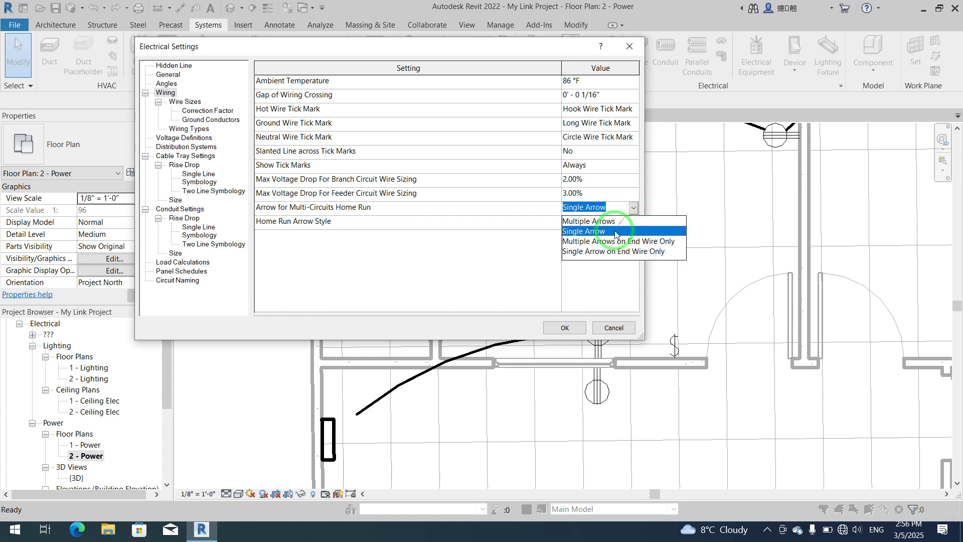
{"action": "left_click", "coordinate": [597, 252]}
{"action": "left_click", "coordinate": [566, 329]}
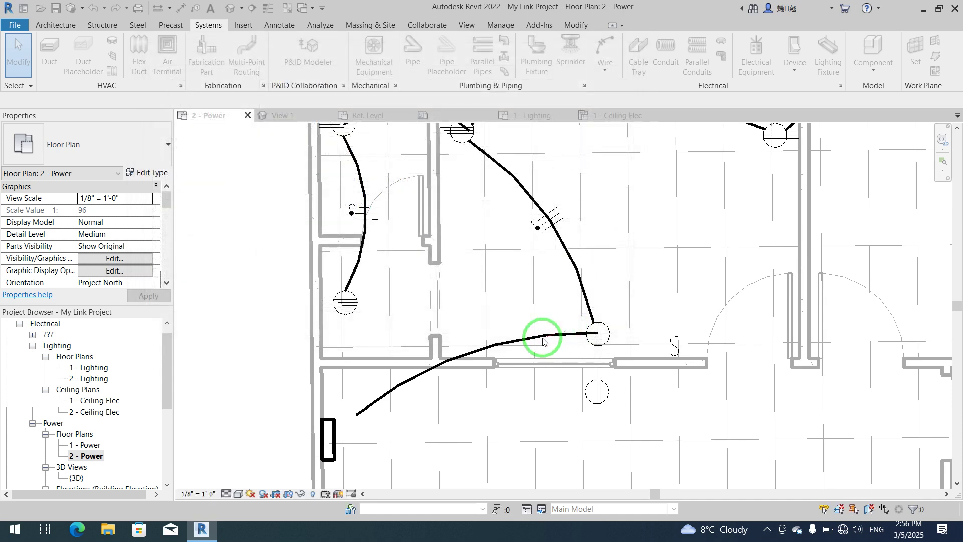
- Delete the northward-bowing arc wire between the south-wall receptacle and the west-wall panel
{"action": "left_click", "coordinate": [538, 339]}
{"action": "key", "text": "Delete"}
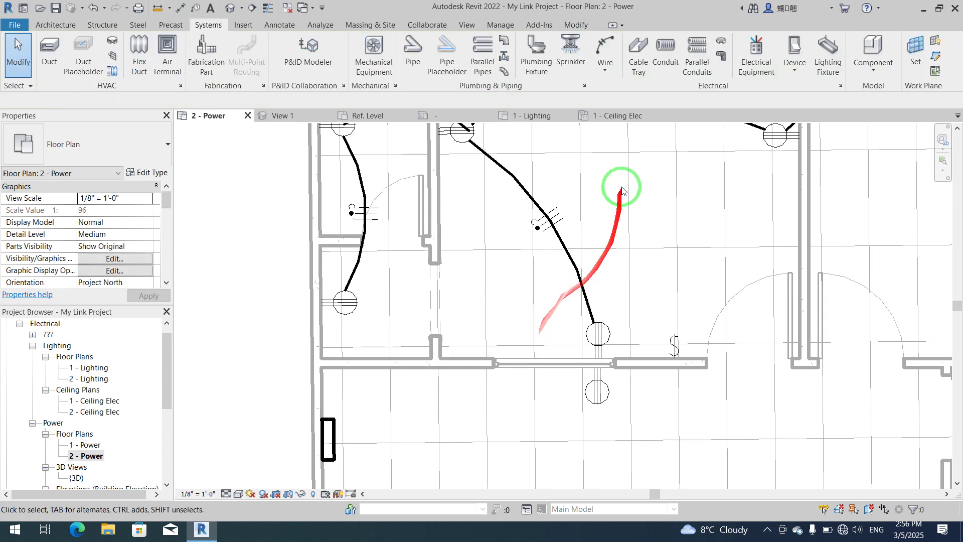
{"action": "left_click", "coordinate": [604, 46]}
{"action": "left_click", "coordinate": [598, 332]}
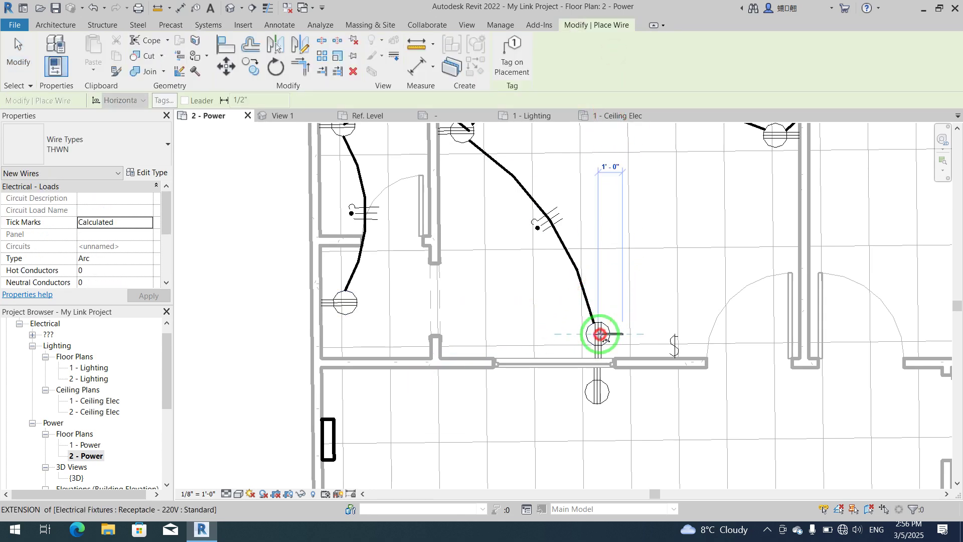
{"action": "key", "text": "Escape"}
{"action": "key", "text": "Escape"}
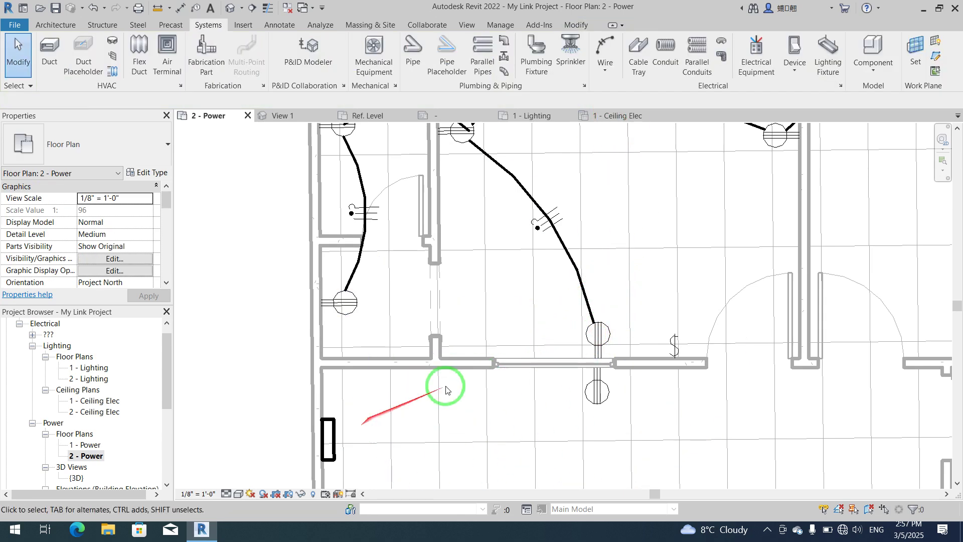
- Draw a wire from the large northwest room's south-wall receptacle directly to the electrical panel on the west wall
{"action": "left_click", "coordinate": [605, 52]}
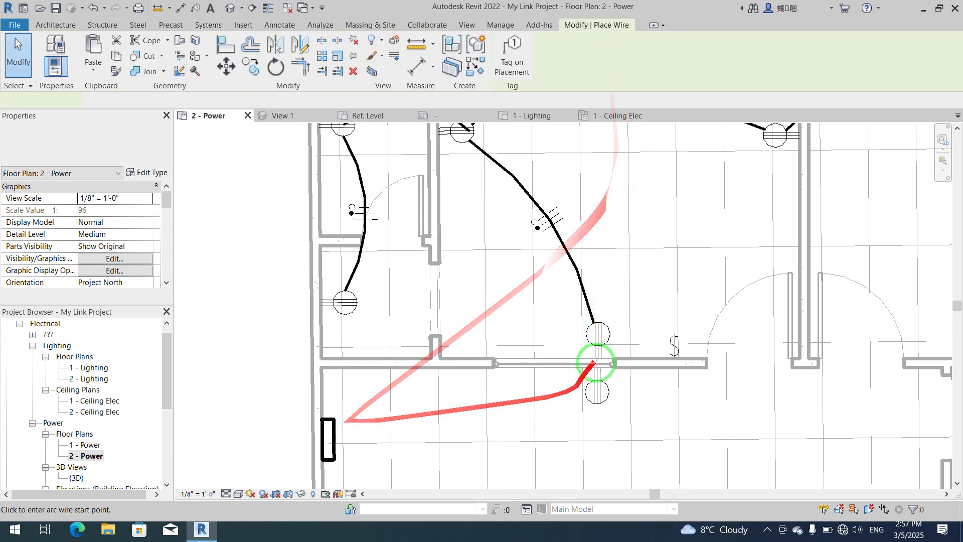
{"action": "left_click", "coordinate": [598, 335]}
{"action": "left_click", "coordinate": [341, 445]}
{"action": "key", "text": "Escape"}
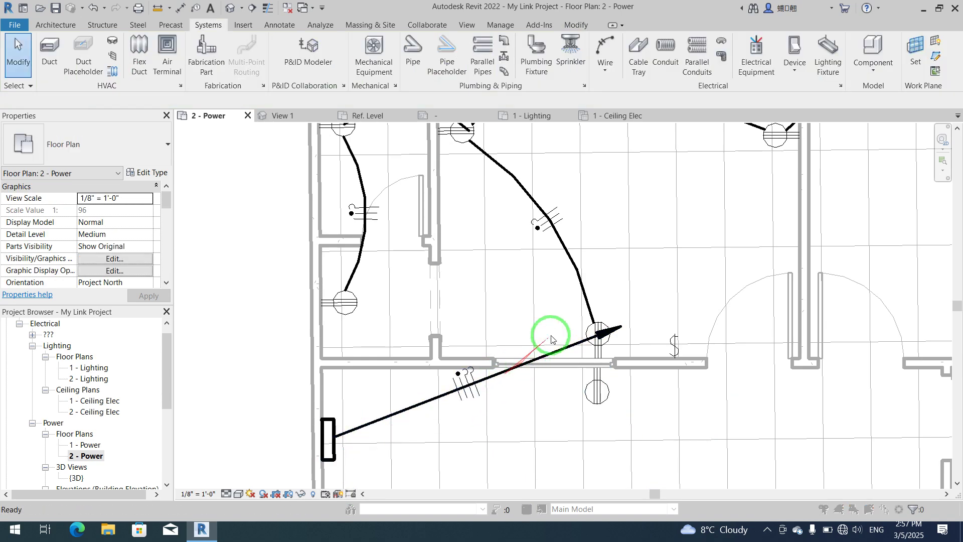
- Set the multi-circuit home run arrow to Multiple Arrows and the home run arrow style to Arrow 30 Degree
{"action": "key", "text": "e"}
{"action": "key", "text": "s"}
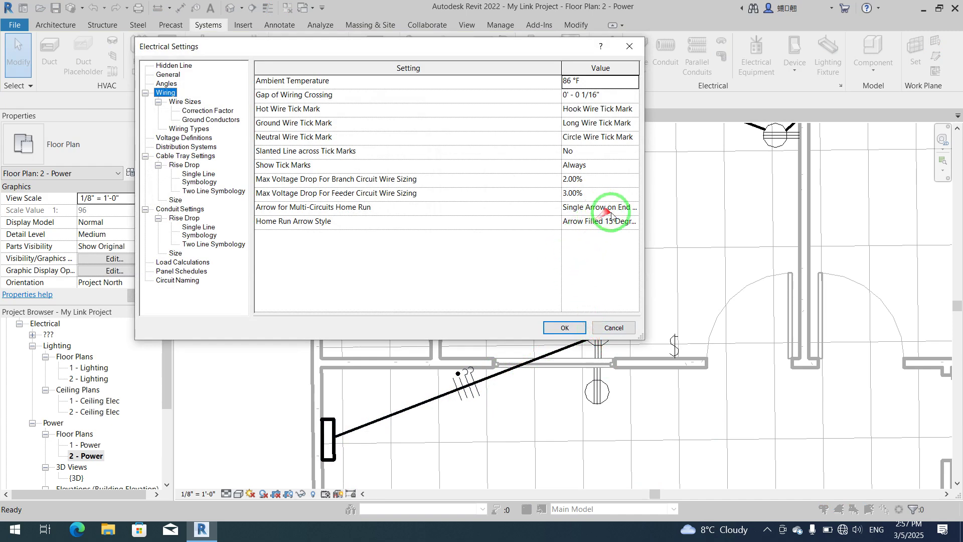
{"action": "left_click", "coordinate": [612, 208]}
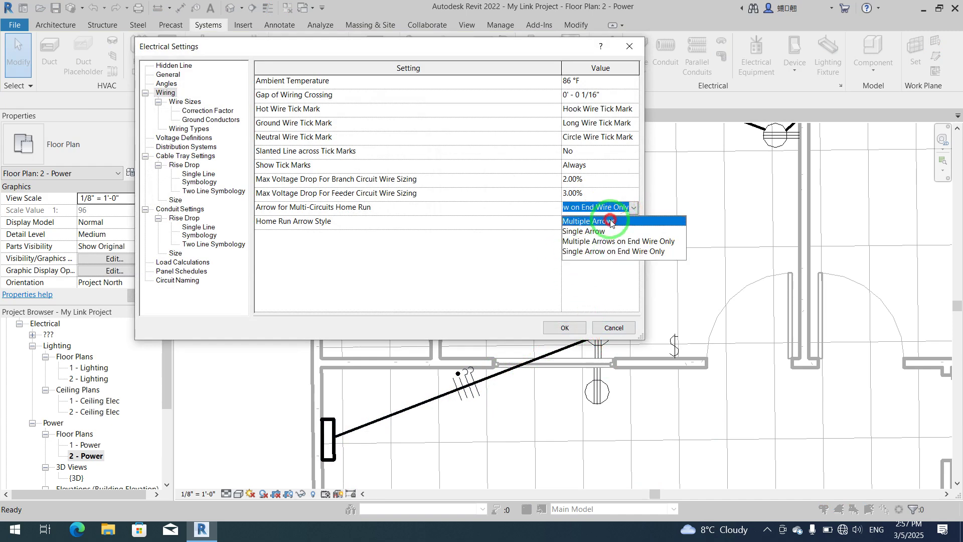
{"action": "left_click", "coordinate": [609, 223]}
{"action": "left_click", "coordinate": [631, 224]}
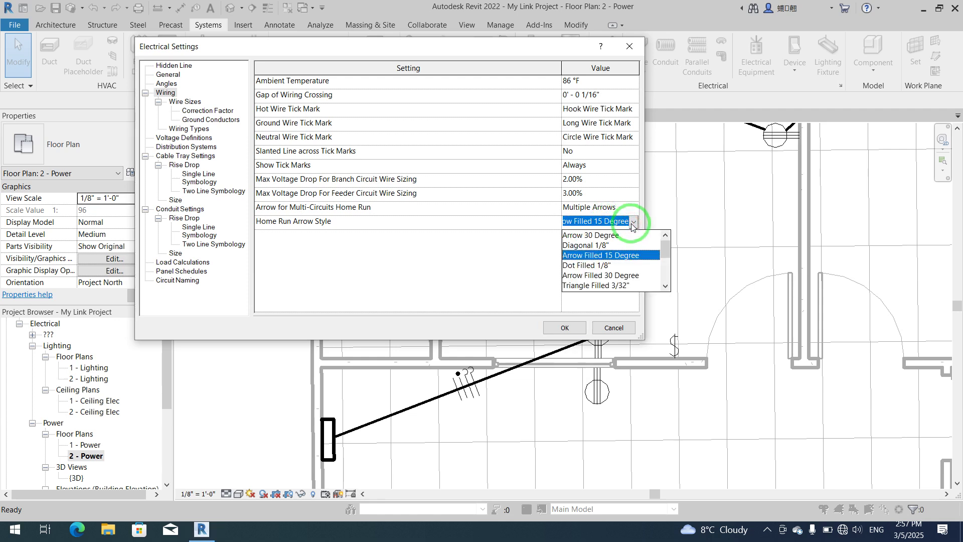
{"action": "left_click", "coordinate": [615, 236]}
{"action": "left_click", "coordinate": [564, 327]}
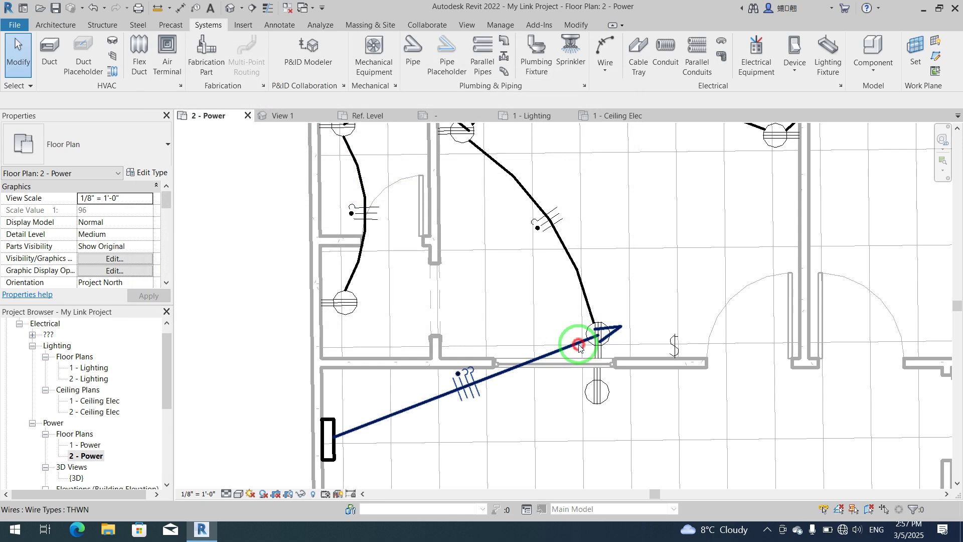
- Adjust the home run wire's vertices so it runs straight between the south-wall receptacle and the west-wall panel
{"action": "left_click", "coordinate": [578, 346]}
{"action": "left_click_drag", "start_coordinate": [572, 340], "coordinate": [596, 334]}
{"action": "left_click_drag", "start_coordinate": [491, 360], "coordinate": [333, 435]}
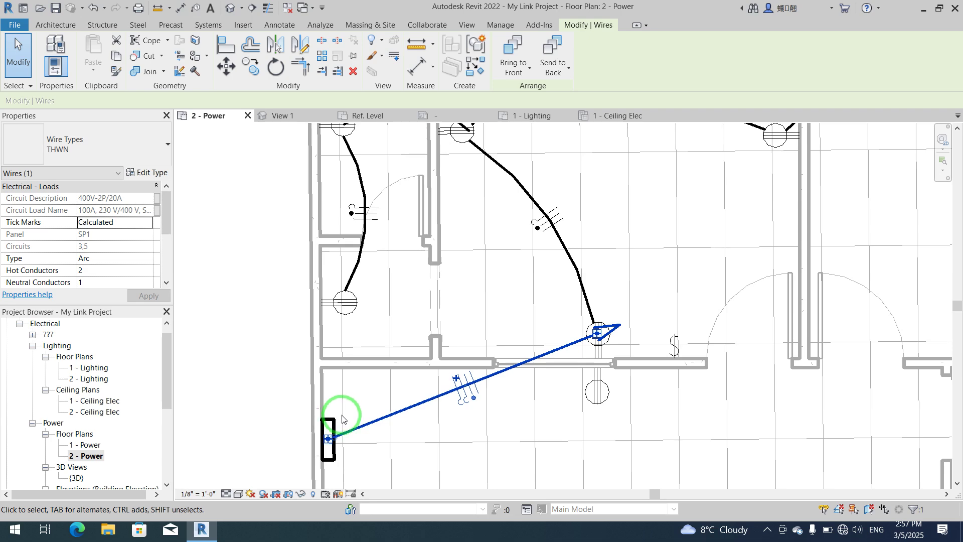
{"action": "key", "text": "Escape"}
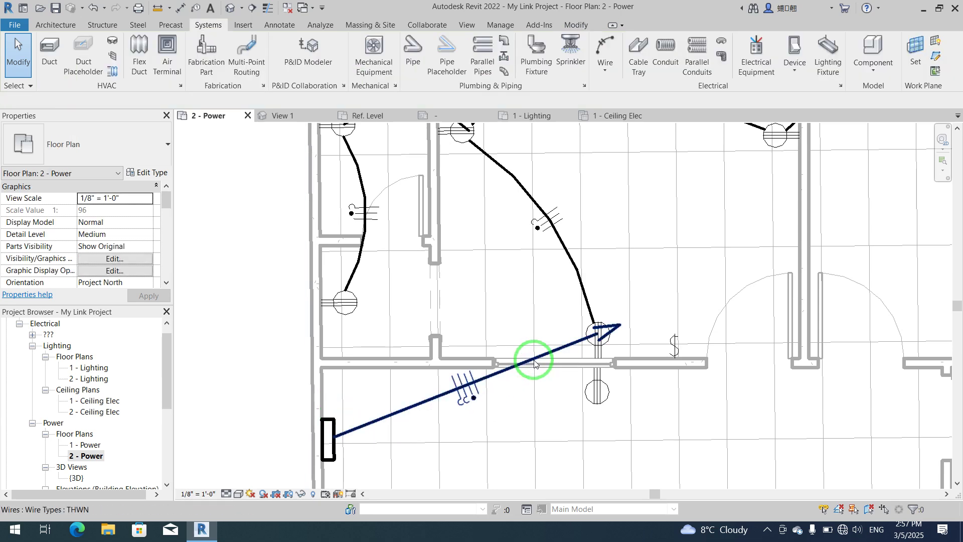
- Set the multi-circuit home run arrow to Single Arrow and the home run arrow style to Dot Filled 1/8"
{"action": "key", "text": "e"}
{"action": "key", "text": "s"}
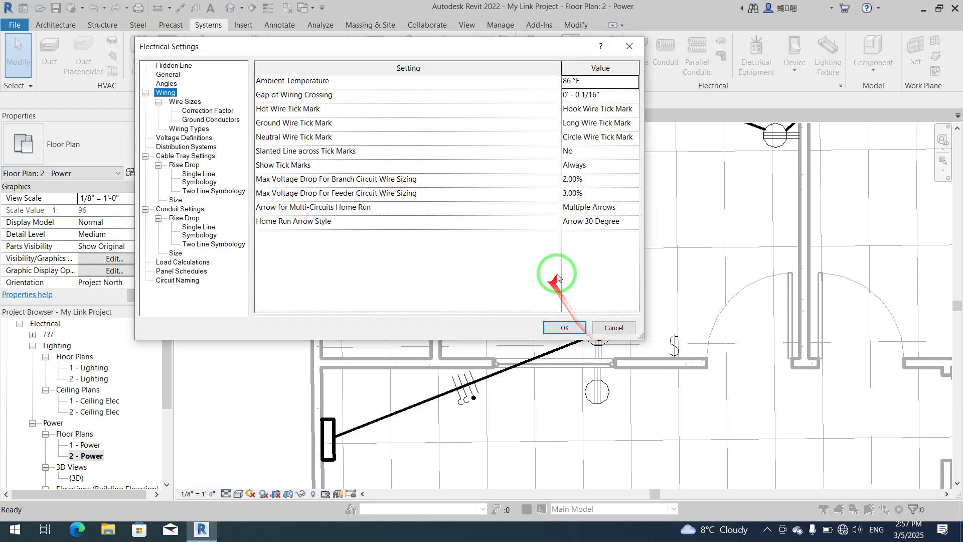
{"action": "left_click", "coordinate": [633, 208]}
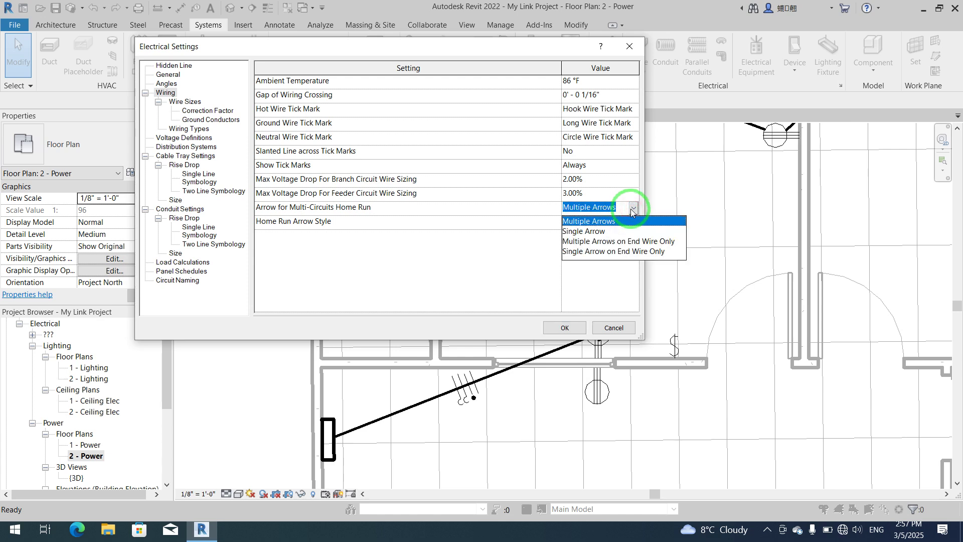
{"action": "left_click", "coordinate": [606, 231]}
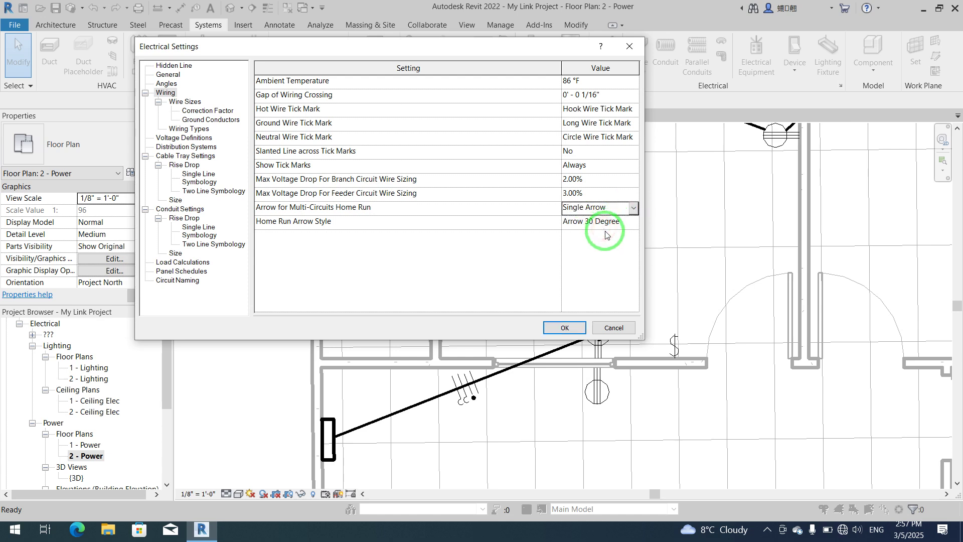
{"action": "left_click", "coordinate": [634, 222]}
{"action": "scroll", "coordinate": [626, 260], "scroll_direction": "down", "scroll_amount": 3}
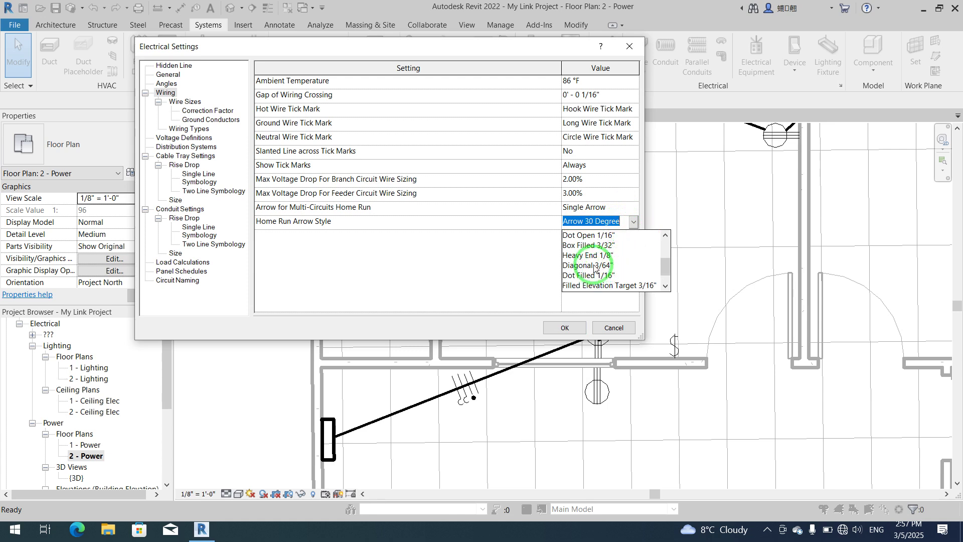
{"action": "scroll", "coordinate": [594, 268], "scroll_direction": "up", "scroll_amount": 1}
{"action": "left_click", "coordinate": [606, 238]}
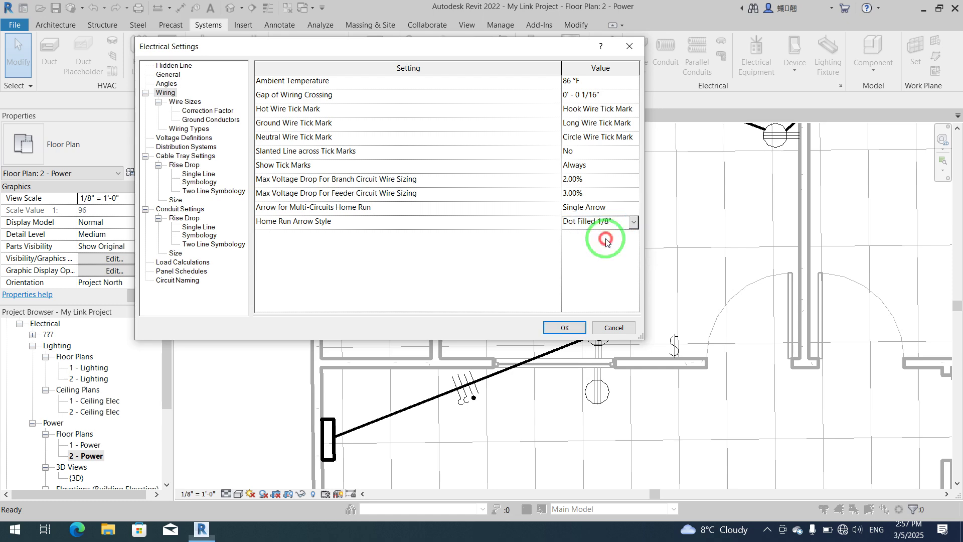
{"action": "left_click", "coordinate": [565, 328]}
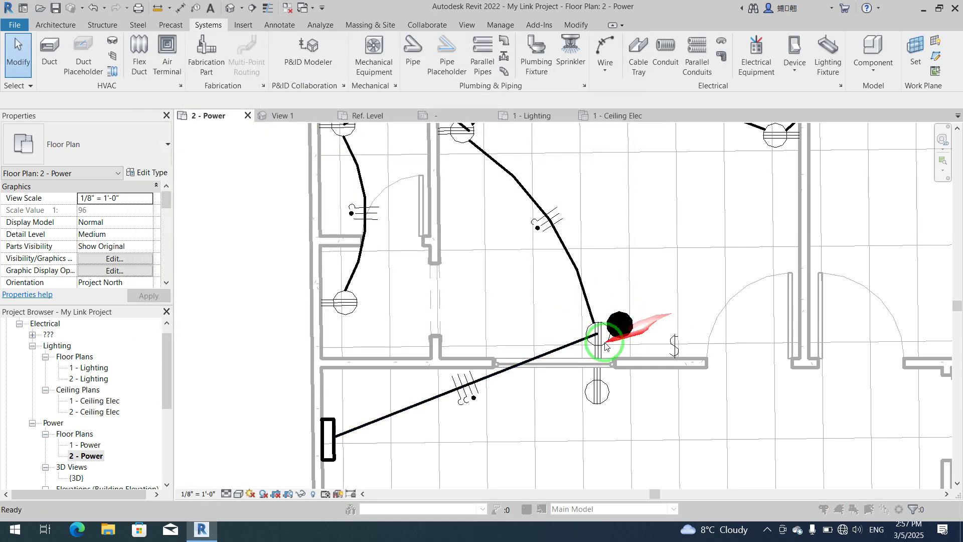
- Change the arrow for multi-circuit home runs to Multiple Arrows on End Wire Only in the wiring settings
{"action": "key", "text": "e"}
{"action": "key", "text": "s"}
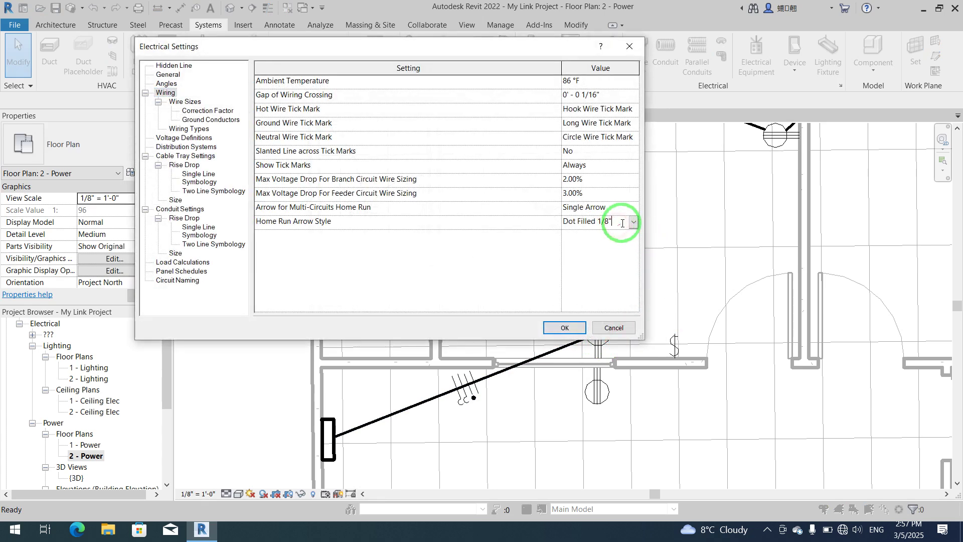
{"action": "left_click", "coordinate": [632, 209]}
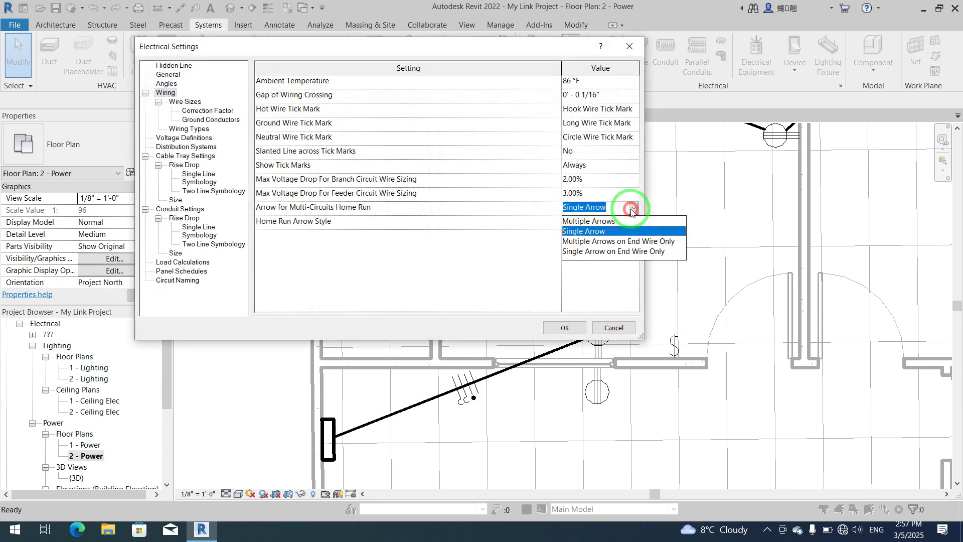
{"action": "left_click", "coordinate": [617, 242]}
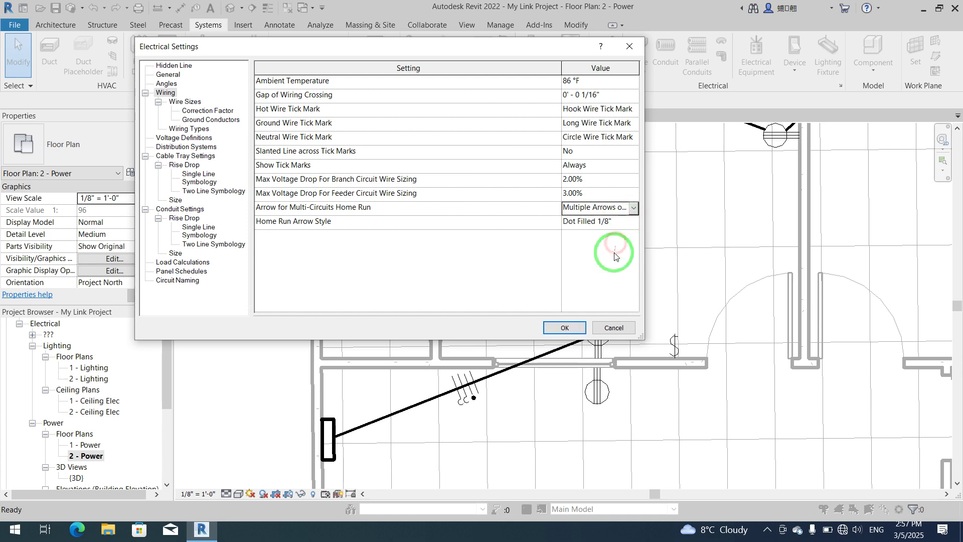
{"action": "left_click", "coordinate": [569, 328]}
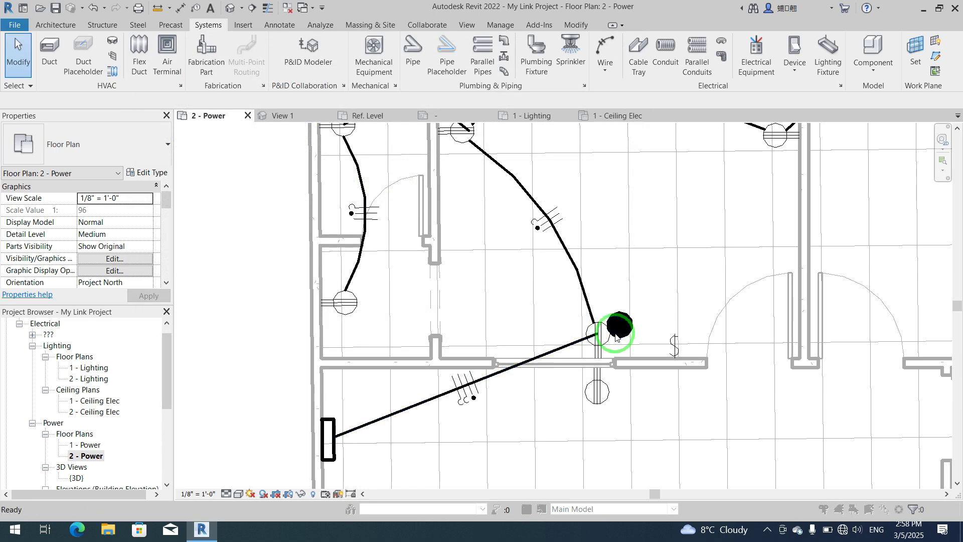
- Change the home run arrow style to Arrow Filled 30 Degree in the electrical wiring settings
{"action": "key", "text": "e"}
{"action": "key", "text": "s"}
{"action": "left_click", "coordinate": [611, 225]}
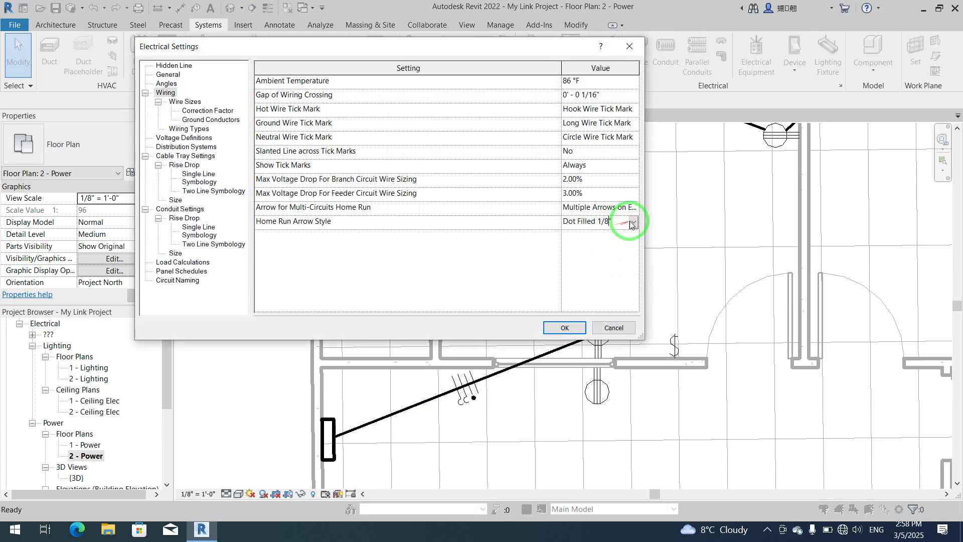
{"action": "left_click", "coordinate": [632, 222]}
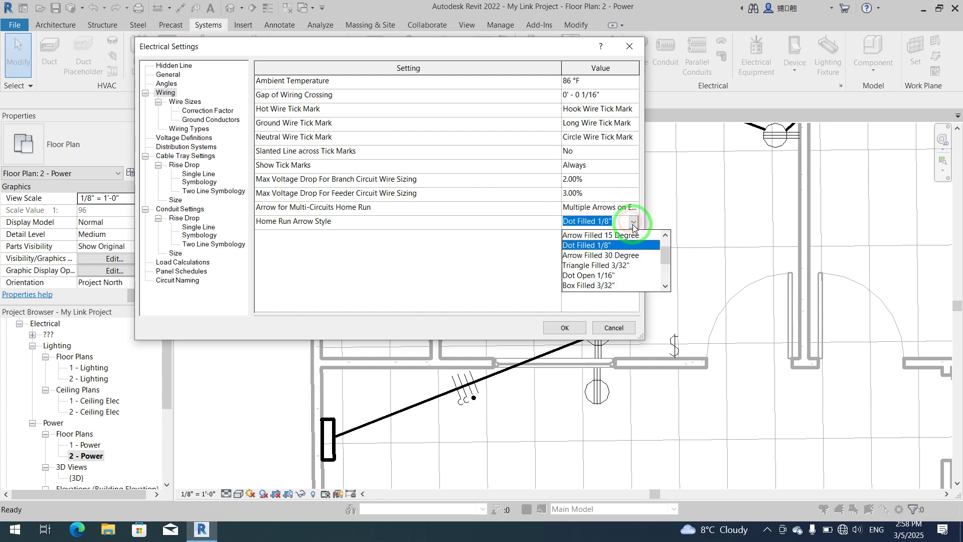
{"action": "left_click", "coordinate": [598, 256]}
{"action": "left_click", "coordinate": [566, 328]}
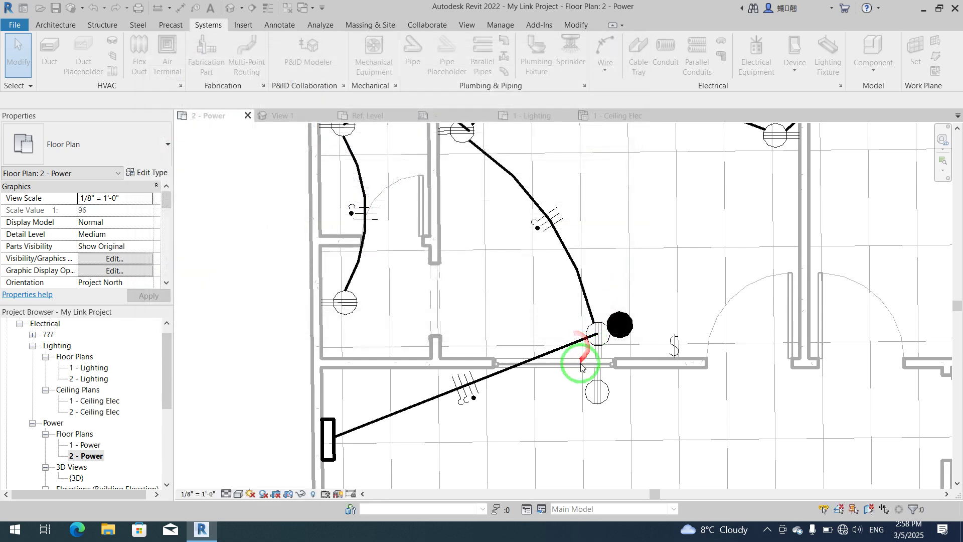
{"action": "left_click", "coordinate": [466, 399]}
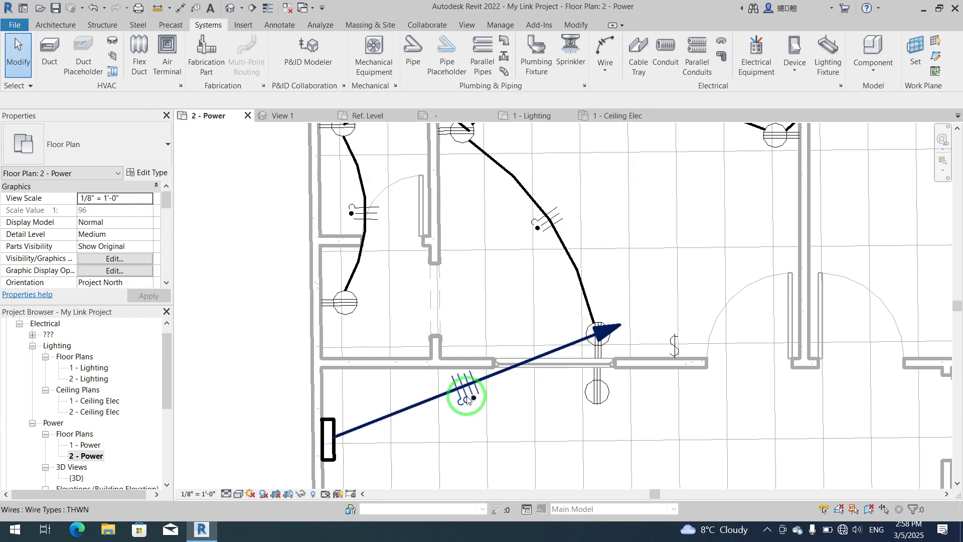
{"action": "key", "text": "Escape"}
- Set the multi-circuit home run arrow to Single Arrow on End Wire Only and the home run arrow style to Dot Filled 1/16"
{"action": "key", "text": "e"}
{"action": "key", "text": "s"}
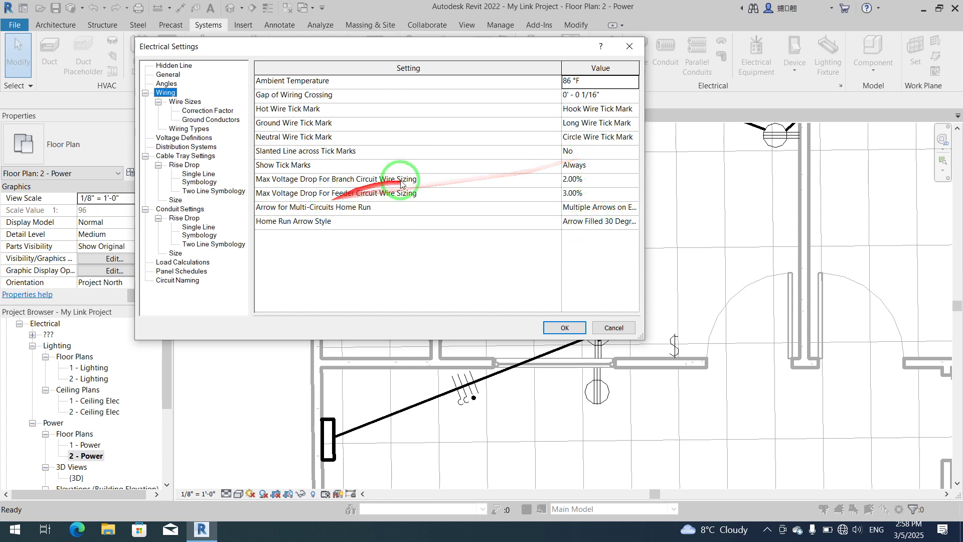
{"action": "left_click", "coordinate": [631, 212]}
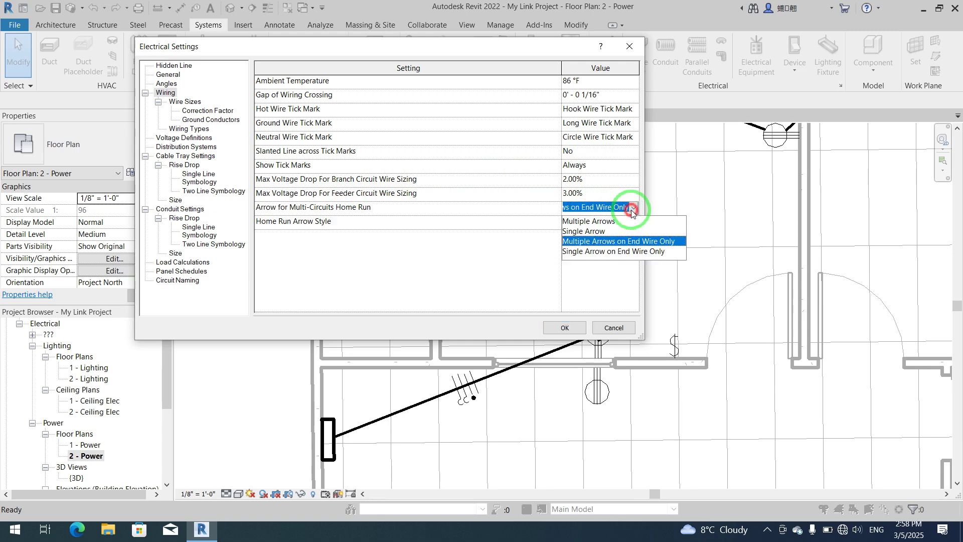
{"action": "left_click", "coordinate": [590, 251]}
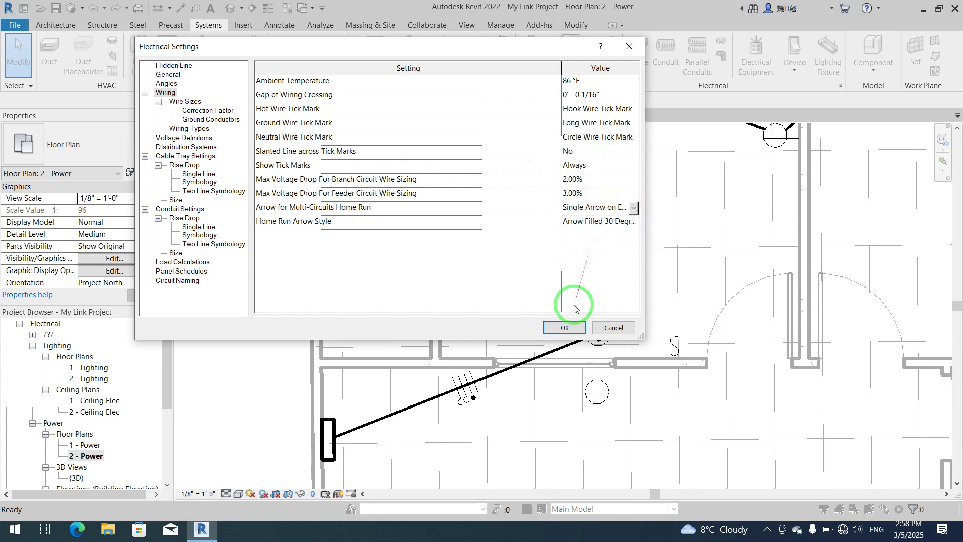
{"action": "left_click_drag", "start_coordinate": [576, 47], "coordinate": [494, 35]}
{"action": "left_click", "coordinate": [521, 211]}
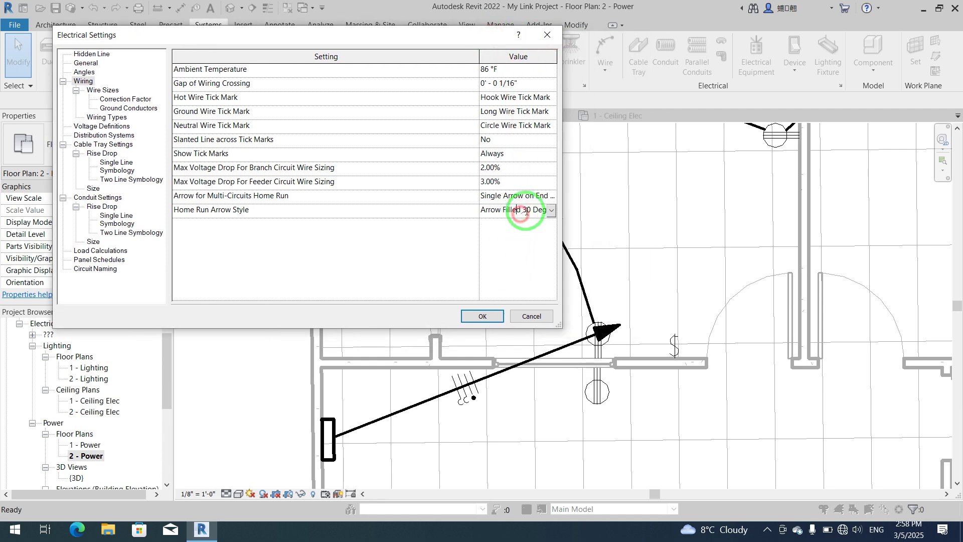
{"action": "left_click", "coordinate": [550, 210]}
{"action": "scroll", "coordinate": [524, 270], "scroll_direction": "down", "scroll_amount": 3}
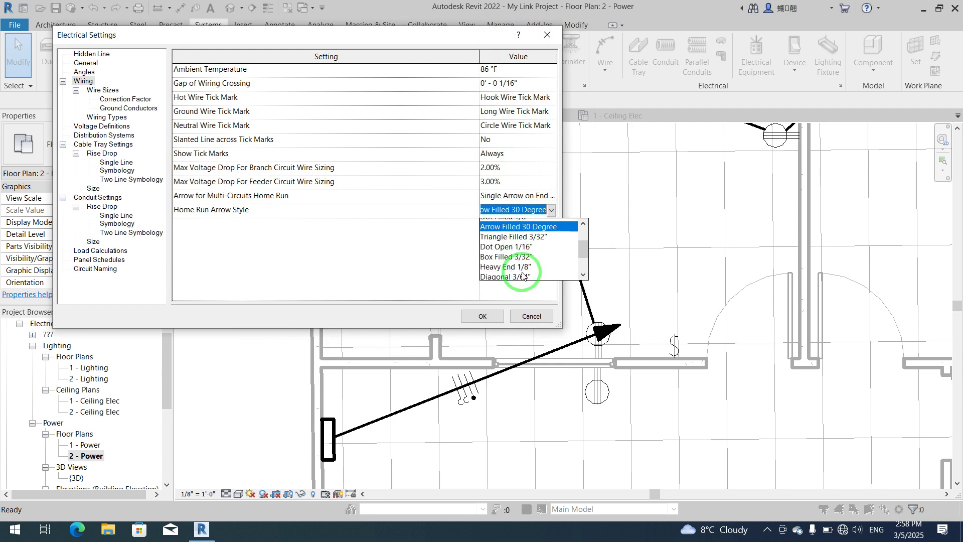
{"action": "scroll", "coordinate": [519, 271], "scroll_direction": "down", "scroll_amount": 1}
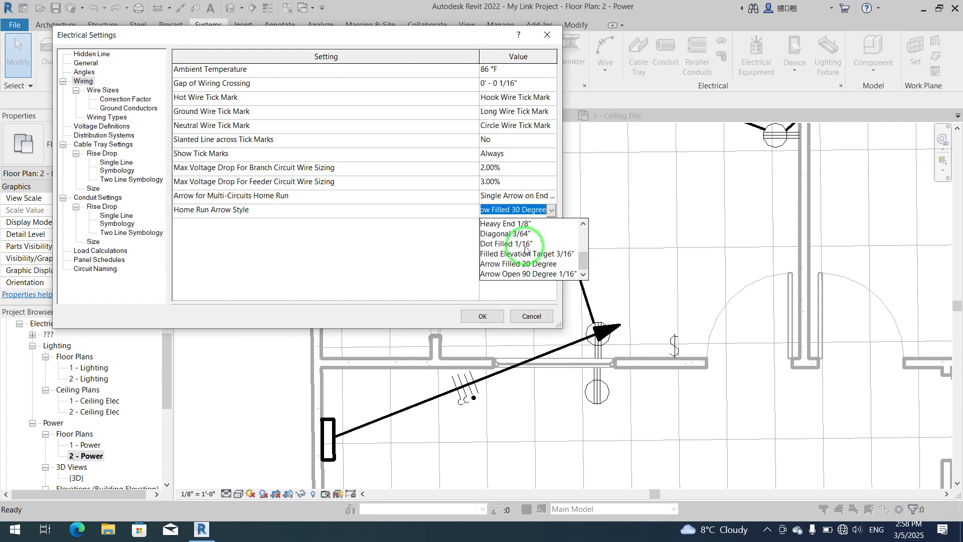
{"action": "left_click", "coordinate": [524, 244]}
{"action": "left_click", "coordinate": [493, 316]}
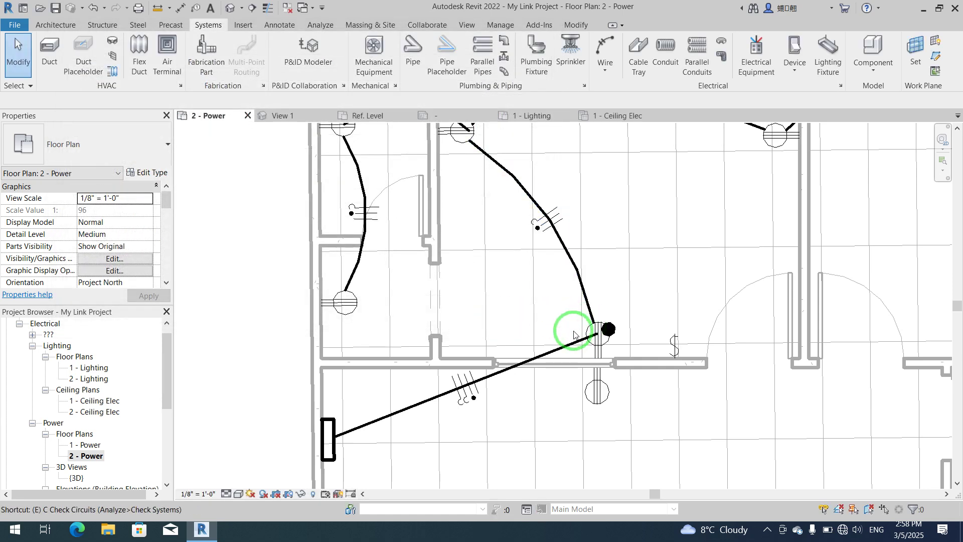
{"action": "key", "text": "e"}
{"action": "key", "text": "s"}
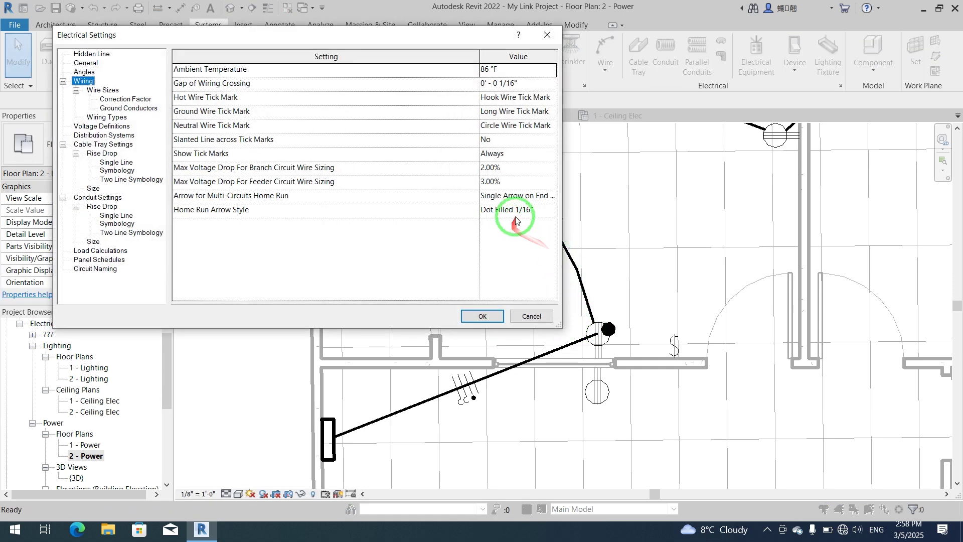
{"action": "left_click", "coordinate": [531, 316]}
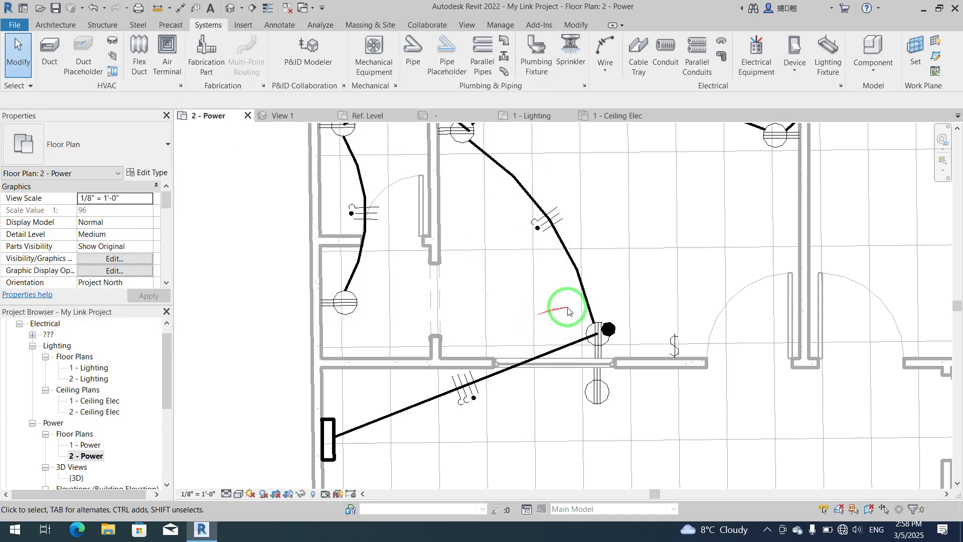
- Delete the straight home run wire between the northwest room's south-wall receptacle and the west-wall panel
{"action": "left_click", "coordinate": [601, 341]}
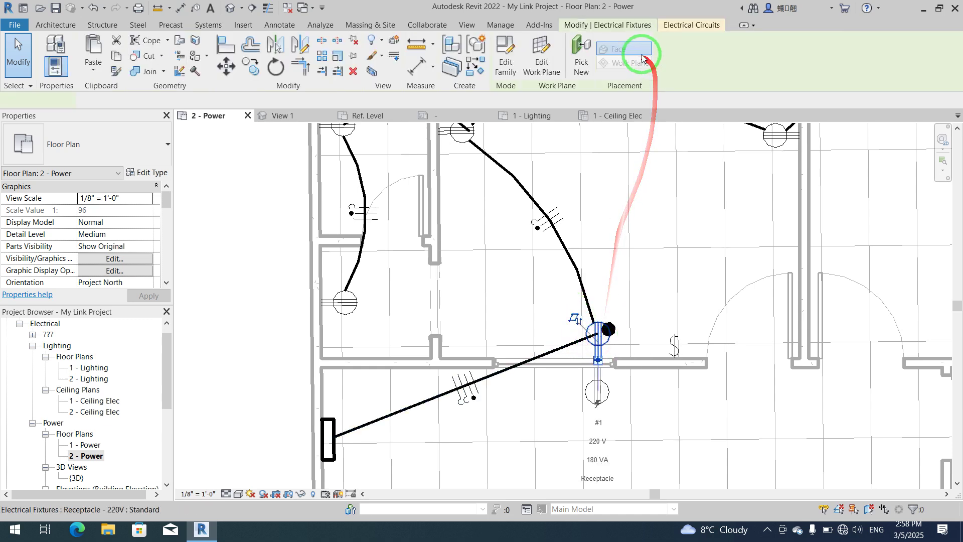
{"action": "left_click", "coordinate": [683, 26]}
{"action": "left_click", "coordinate": [484, 387]}
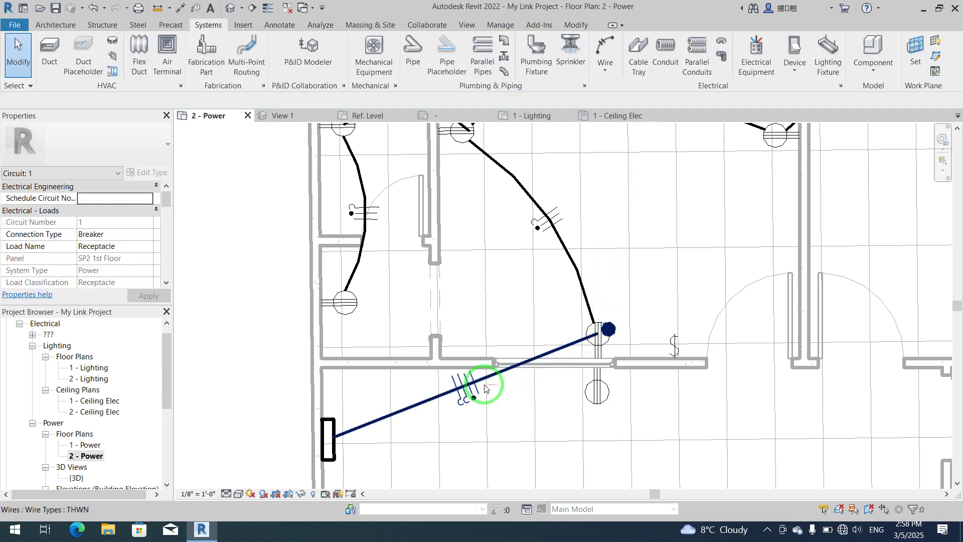
{"action": "left_click", "coordinate": [484, 387]}
{"action": "key", "text": "Delete"}
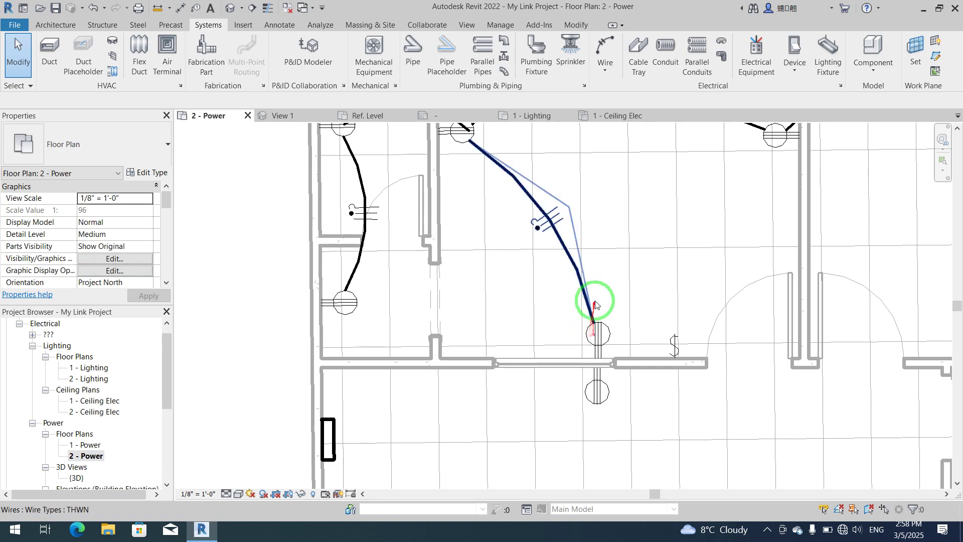
- Examine the electrical circuit that the northwest room's south-wall receptacle belongs to
{"action": "left_click", "coordinate": [596, 337]}
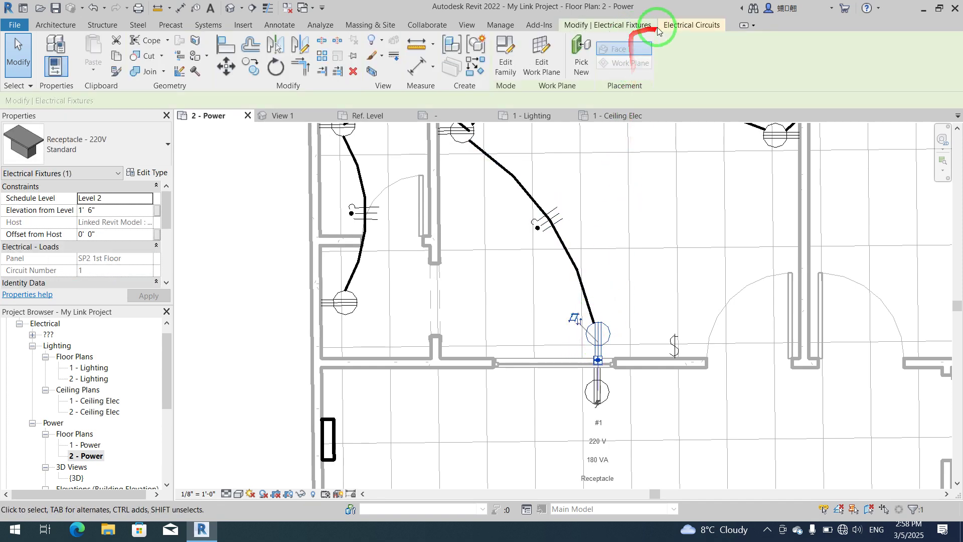
{"action": "left_click", "coordinate": [687, 25]}
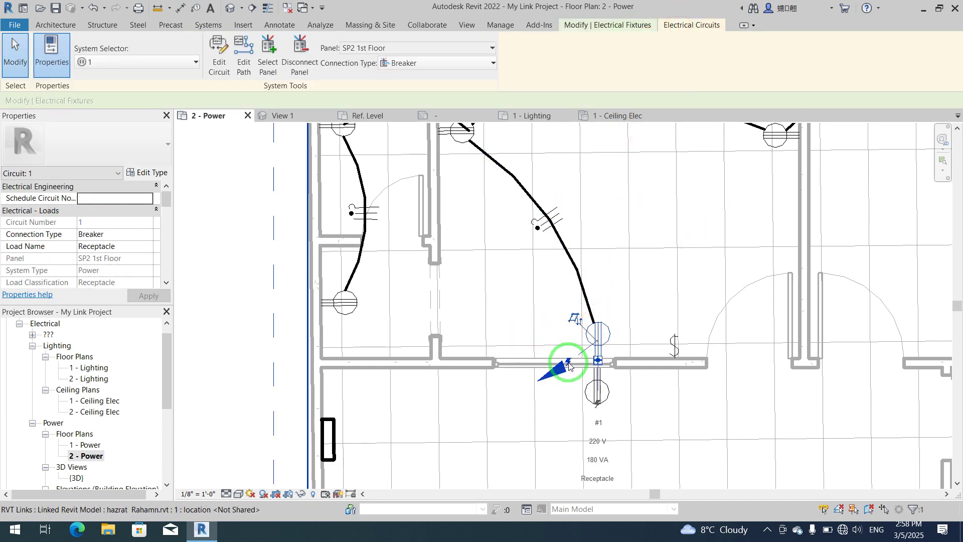
{"action": "key", "text": "Escape"}
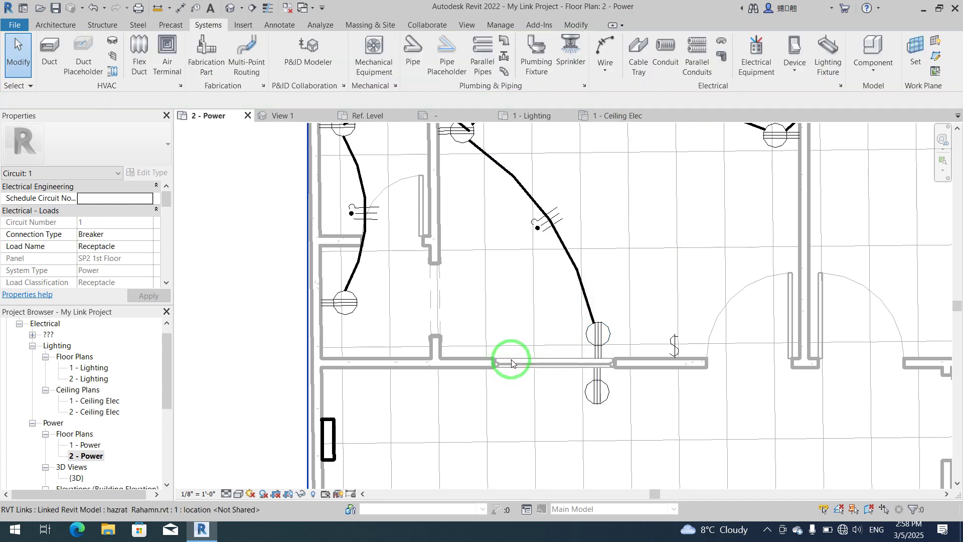
- Select all THWN wire instances visible in the Level 2 power plan and delete them
{"action": "scroll", "coordinate": [511, 362], "scroll_direction": "down", "scroll_amount": 2}
{"action": "scroll", "coordinate": [511, 362], "scroll_direction": "down", "scroll_amount": 5}
{"action": "middle_click_drag", "start_coordinate": [507, 359], "coordinate": [468, 301]}
{"action": "left_click", "coordinate": [609, 326]}
{"action": "right_click", "coordinate": [763, 339]}
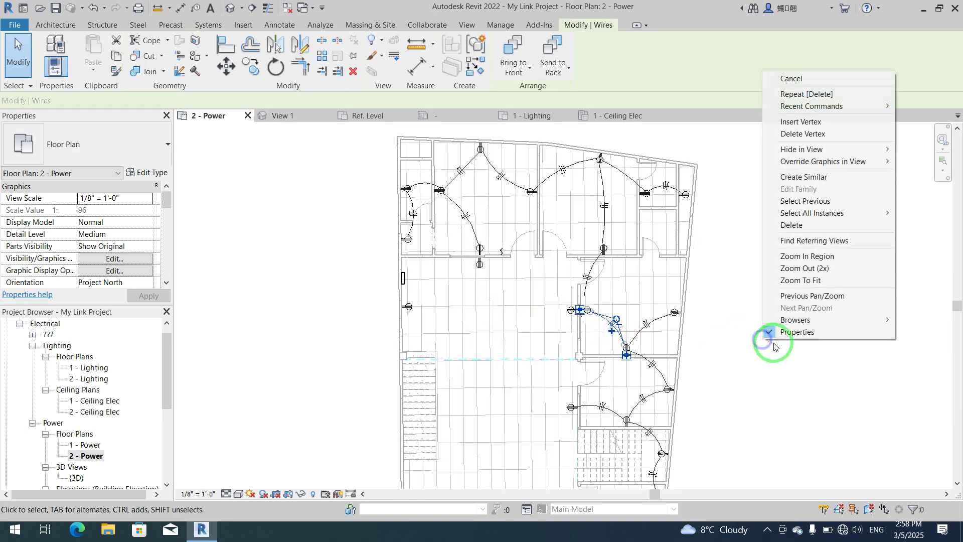
{"action": "mouse_move", "coordinate": [840, 213]}
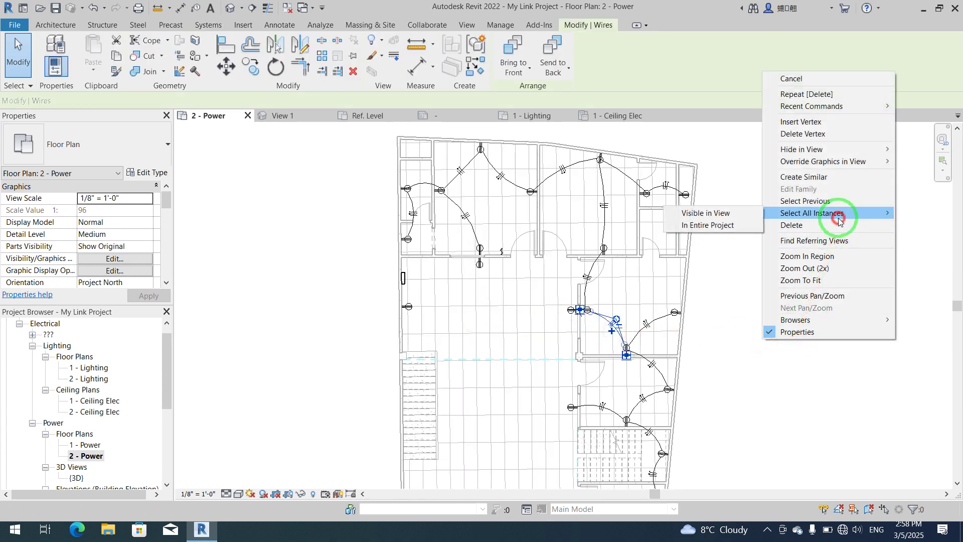
{"action": "left_click", "coordinate": [737, 214]}
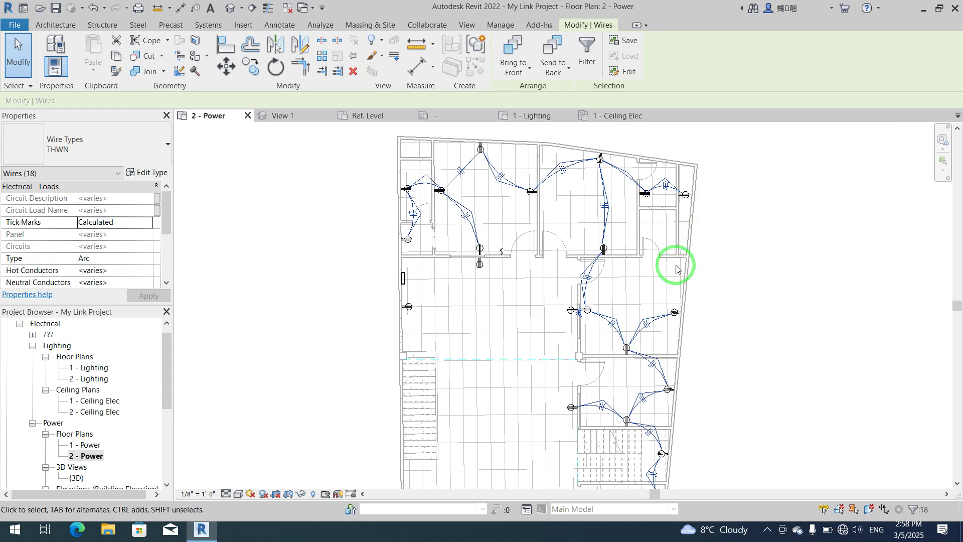
{"action": "key", "text": "Delete"}
- Edit circuit 1 of panel SP2 1st Floor, removing the northwest room's north-wall and west-wall receptacles from it
{"action": "scroll", "coordinate": [485, 149], "scroll_direction": "up", "scroll_amount": 3}
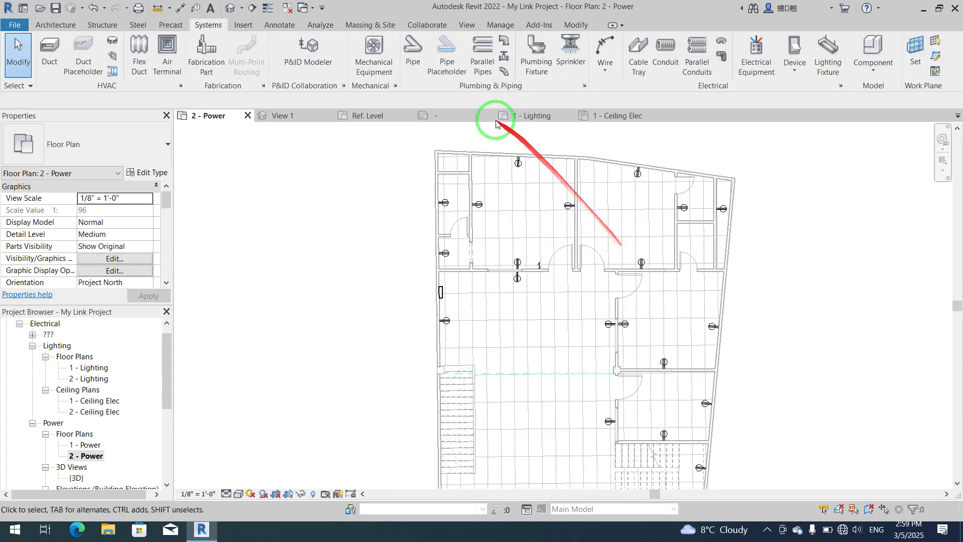
{"action": "scroll", "coordinate": [483, 149], "scroll_direction": "up", "scroll_amount": 2}
{"action": "left_click", "coordinate": [552, 179]}
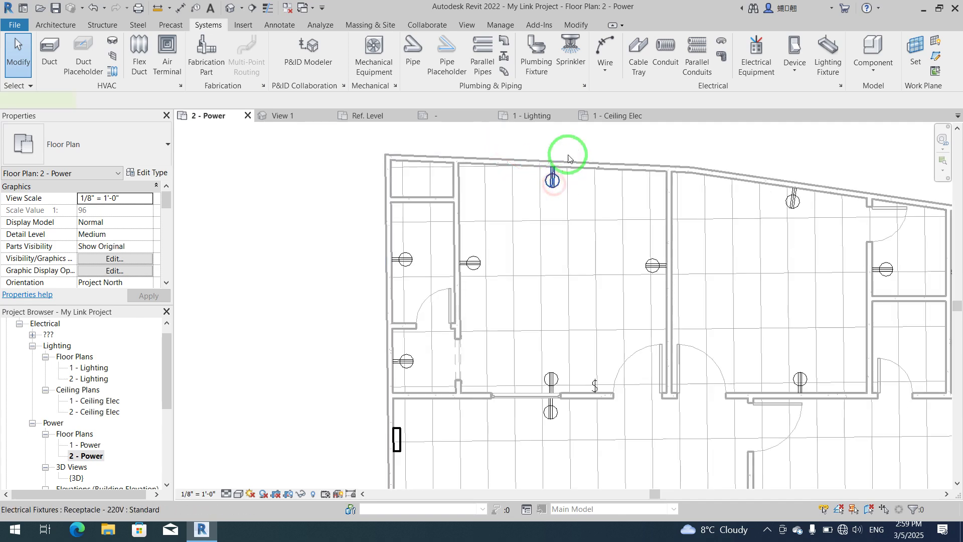
{"action": "left_click", "coordinate": [676, 26]}
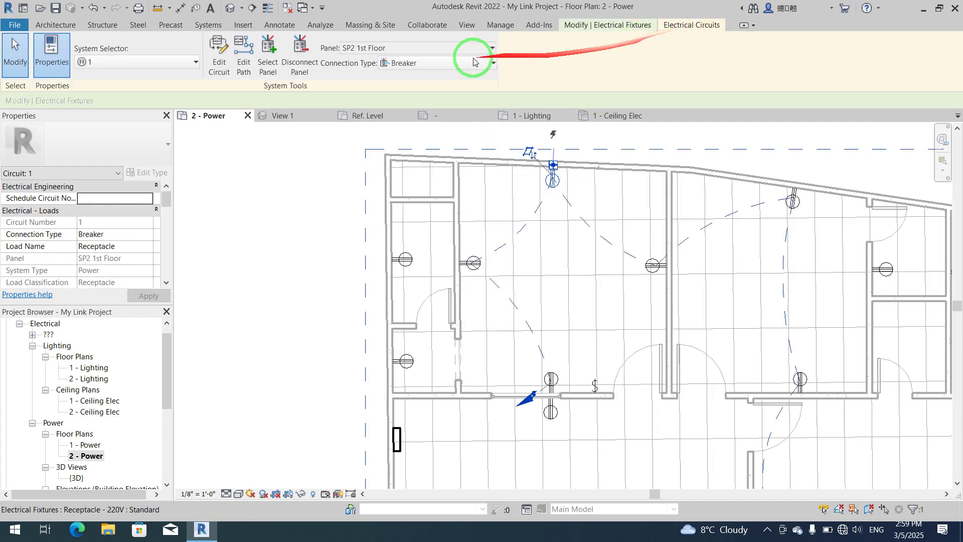
{"action": "left_click", "coordinate": [219, 59]}
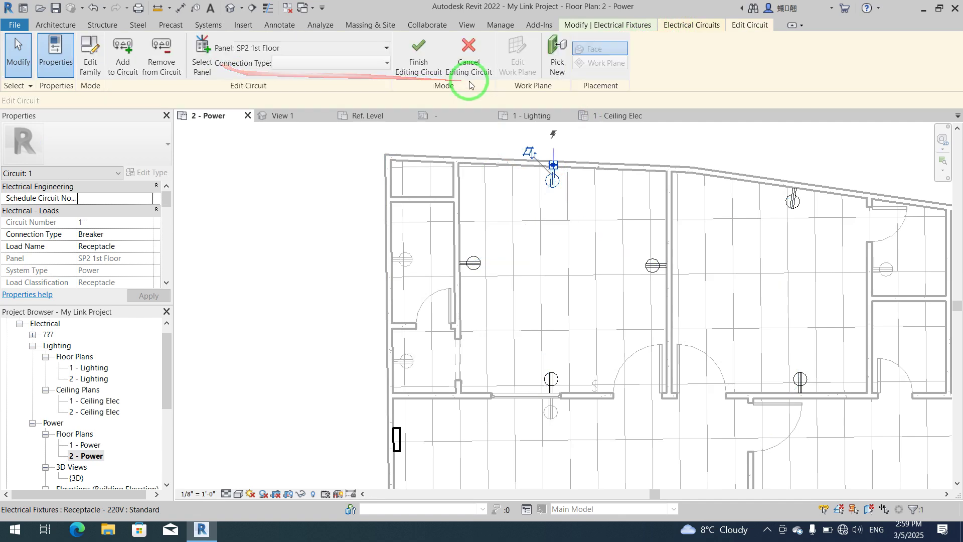
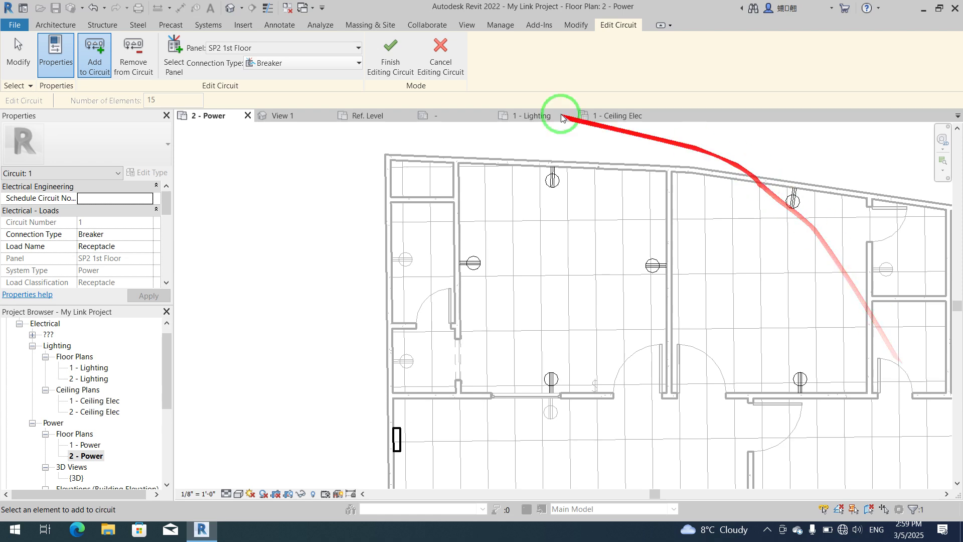
{"action": "left_click", "coordinate": [145, 68]}
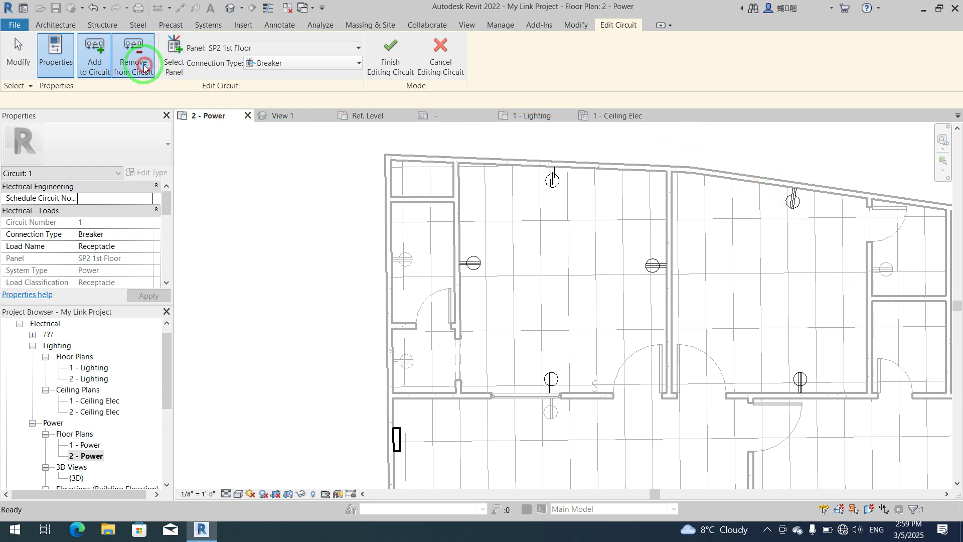
{"action": "left_click", "coordinate": [551, 182]}
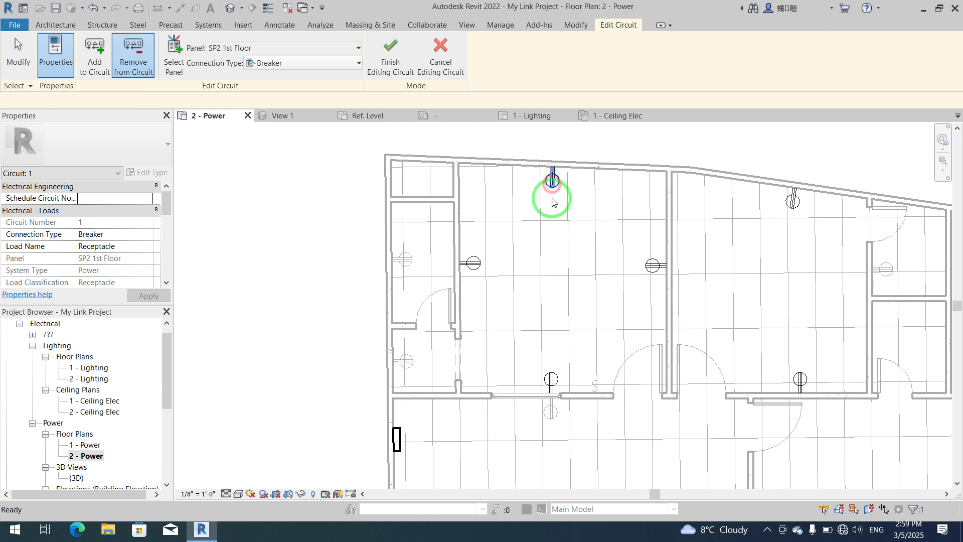
{"action": "left_click", "coordinate": [473, 264]}
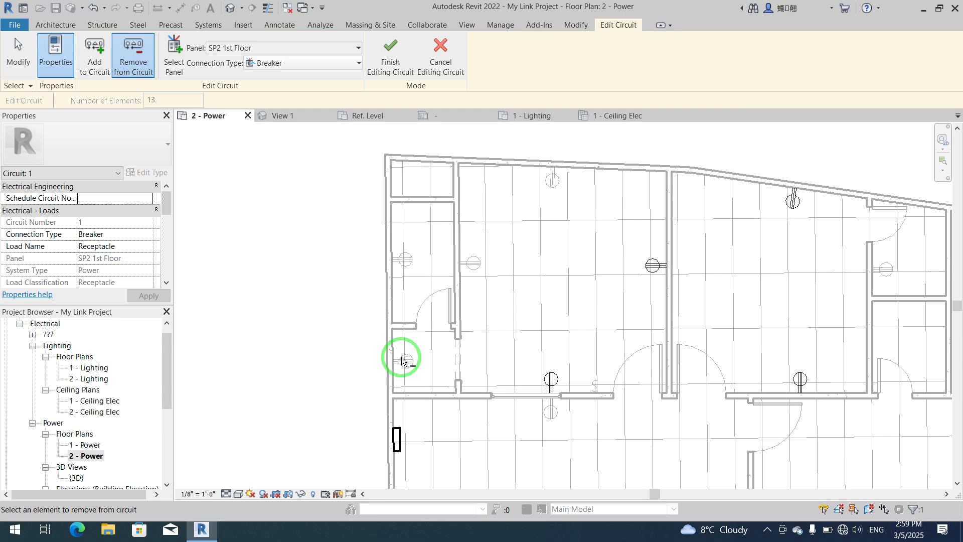
{"action": "scroll", "coordinate": [401, 360], "scroll_direction": "up", "scroll_amount": 6}
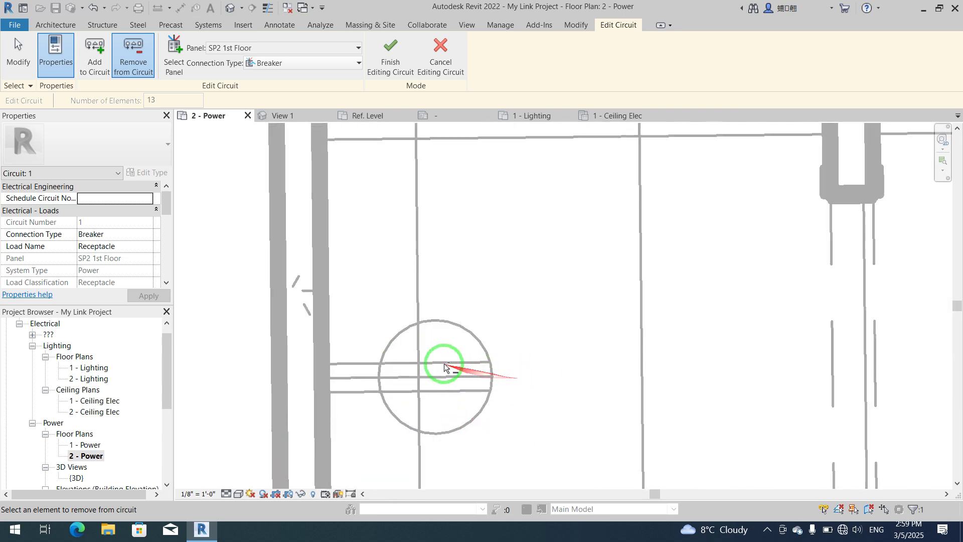
- Remove the four remaining receptacles in the two large northern rooms from circuit 1 of panel SP2 1st Floor
{"action": "scroll", "coordinate": [441, 367], "scroll_direction": "down", "scroll_amount": 3}
{"action": "scroll", "coordinate": [442, 367], "scroll_direction": "down", "scroll_amount": 5}
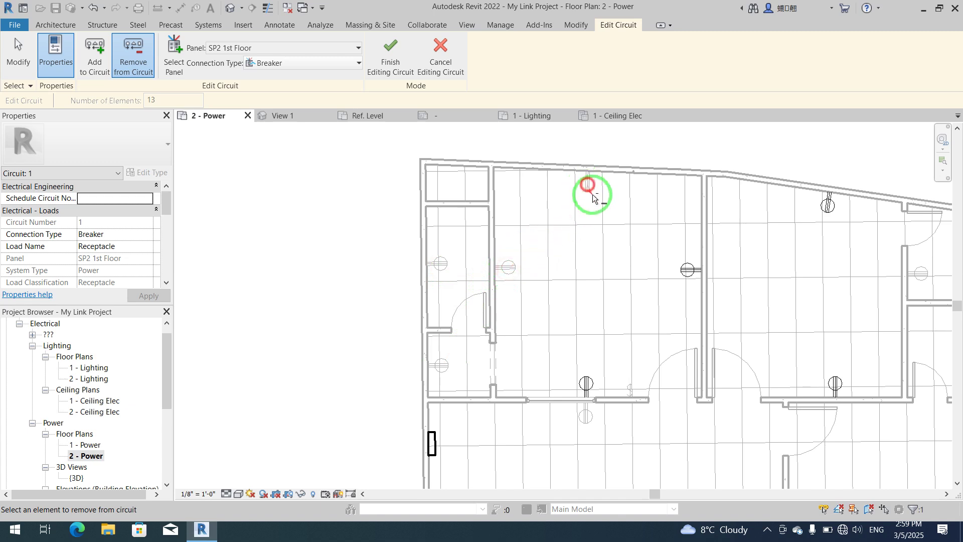
{"action": "left_click", "coordinate": [689, 272]}
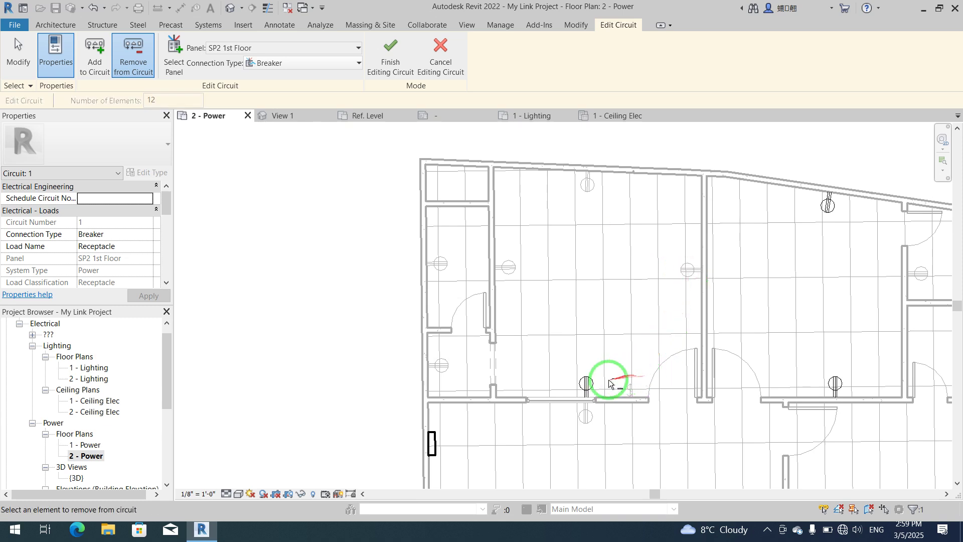
{"action": "left_click", "coordinate": [586, 384]}
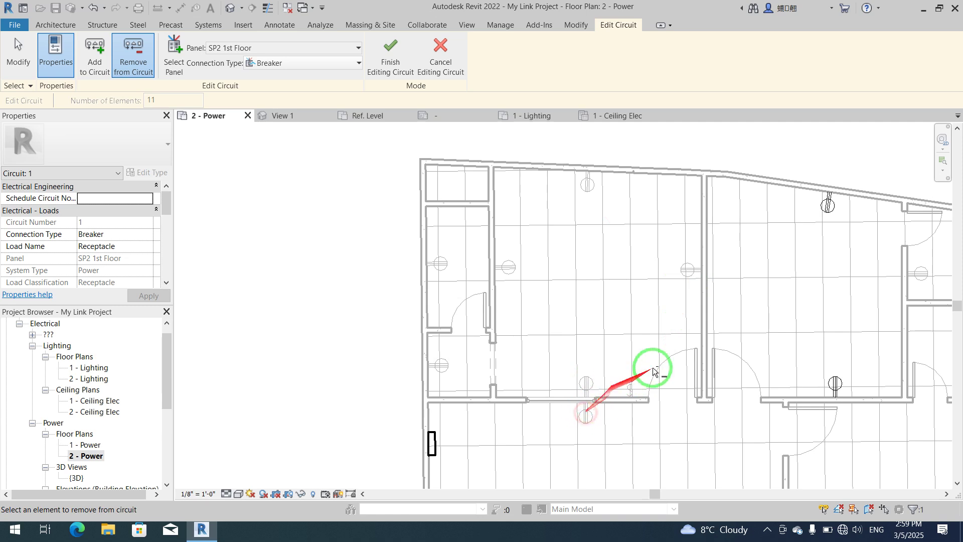
{"action": "left_click", "coordinate": [828, 207]}
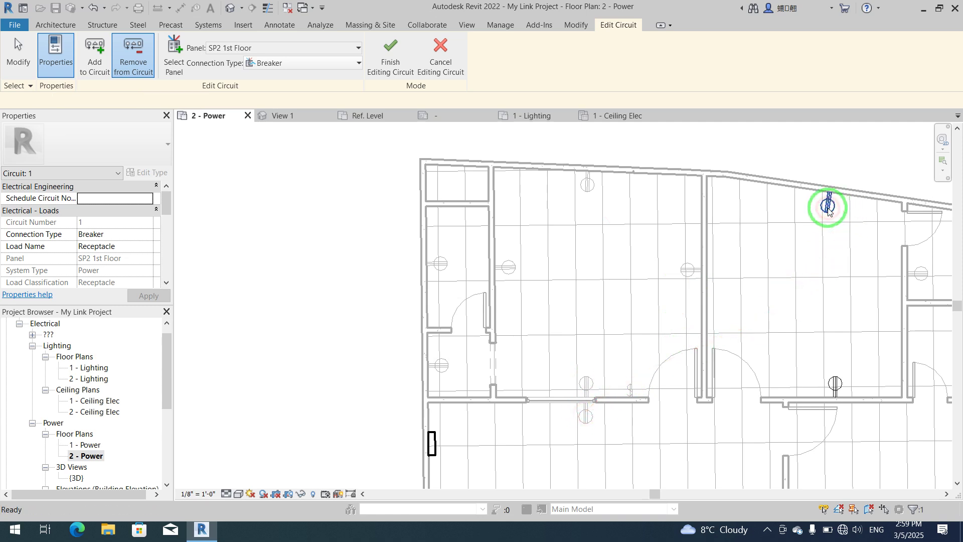
{"action": "left_click", "coordinate": [835, 385]}
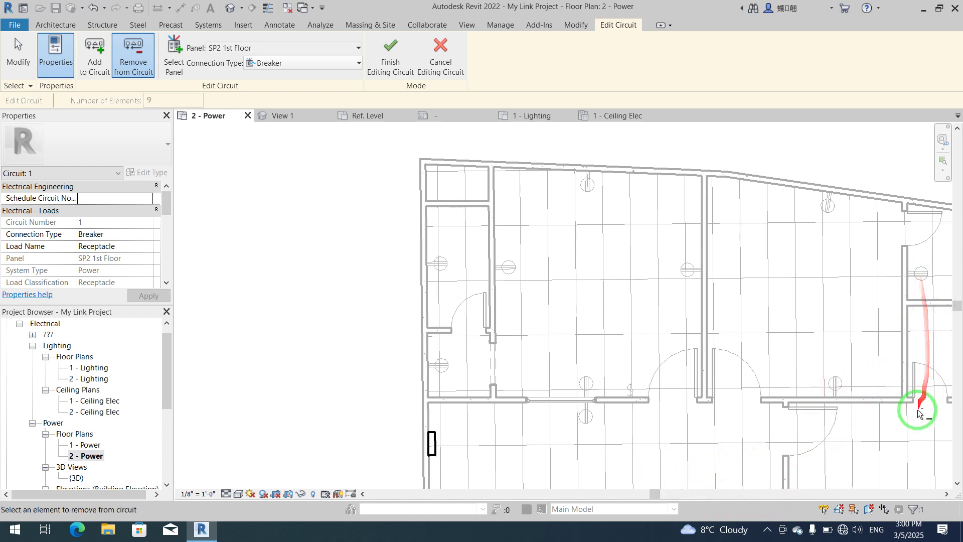
- Remove the three receptacles in the upper eastern room and the one on the hall side of its west wall from circuit 1
{"action": "scroll", "coordinate": [906, 422], "scroll_direction": "down", "scroll_amount": 5}
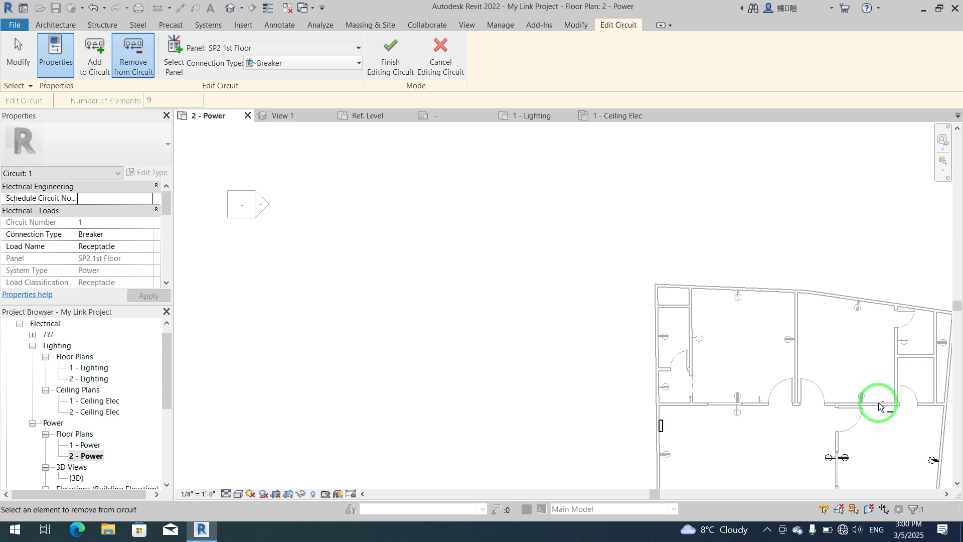
{"action": "scroll", "coordinate": [922, 416], "scroll_direction": "up", "scroll_amount": 8}
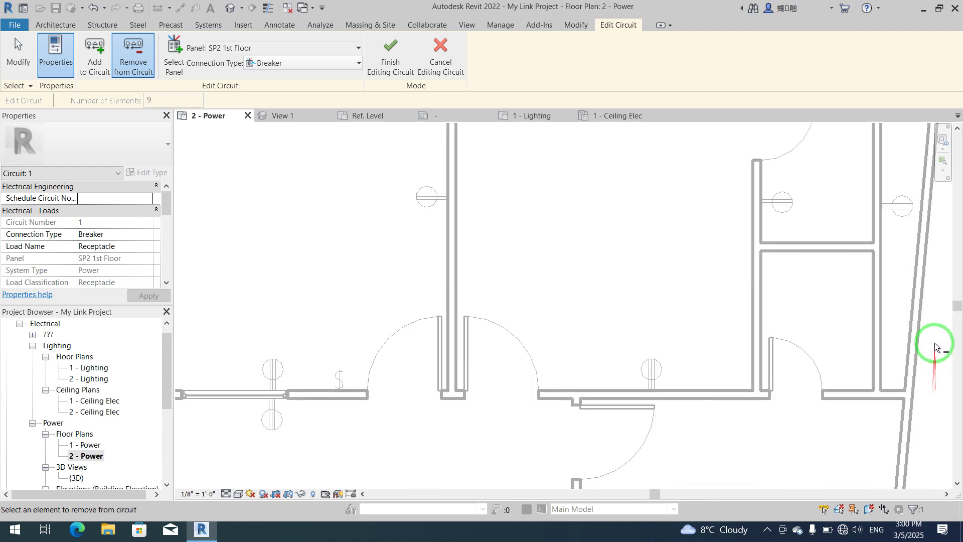
{"action": "scroll", "coordinate": [848, 302], "scroll_direction": "down", "scroll_amount": 2}
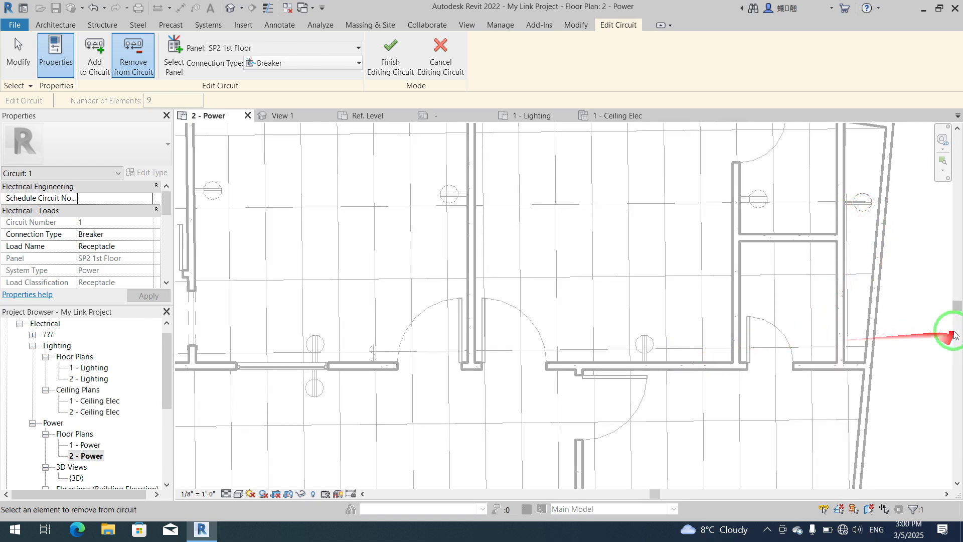
{"action": "left_click_drag", "start_coordinate": [957, 308], "coordinate": [957, 380]}
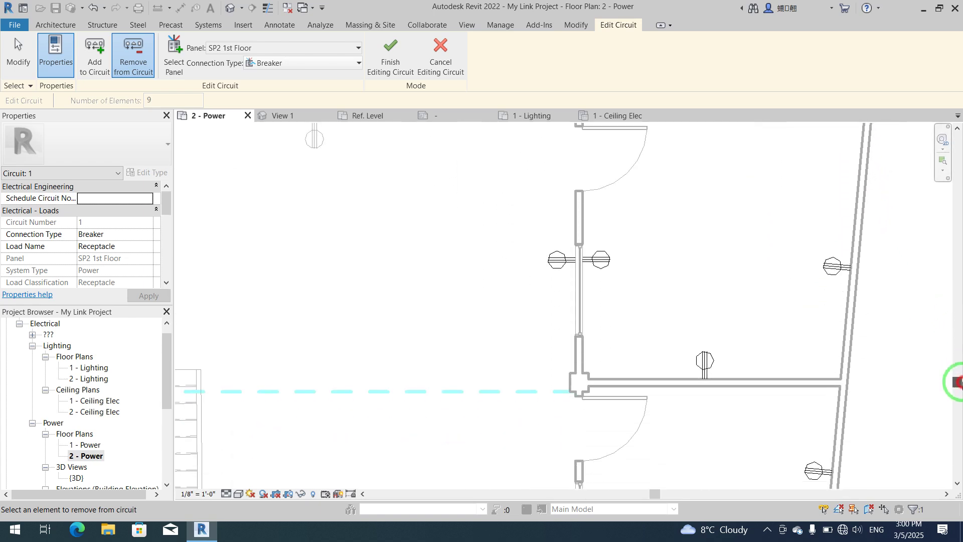
{"action": "left_click", "coordinate": [836, 271]}
{"action": "left_click", "coordinate": [705, 359]}
{"action": "left_click", "coordinate": [602, 259]}
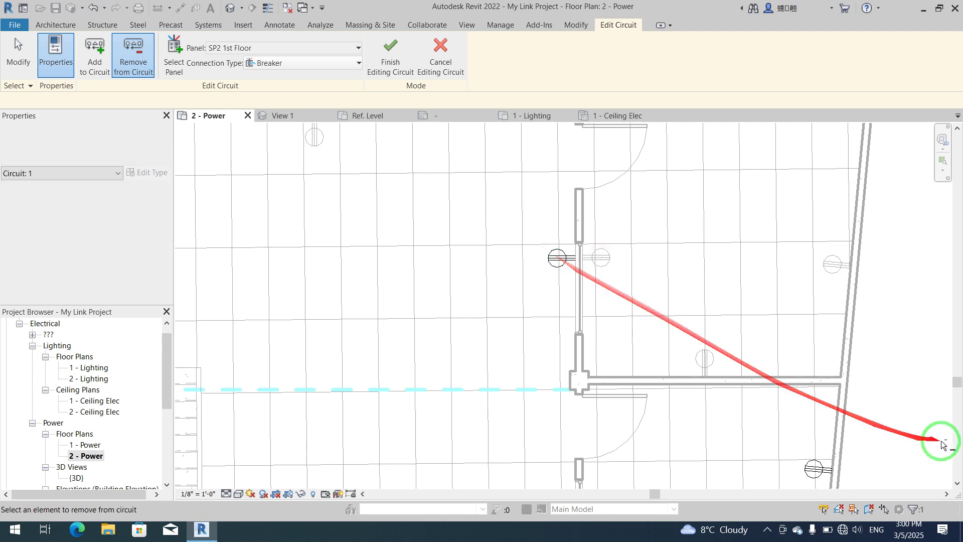
{"action": "left_click", "coordinate": [563, 265]}
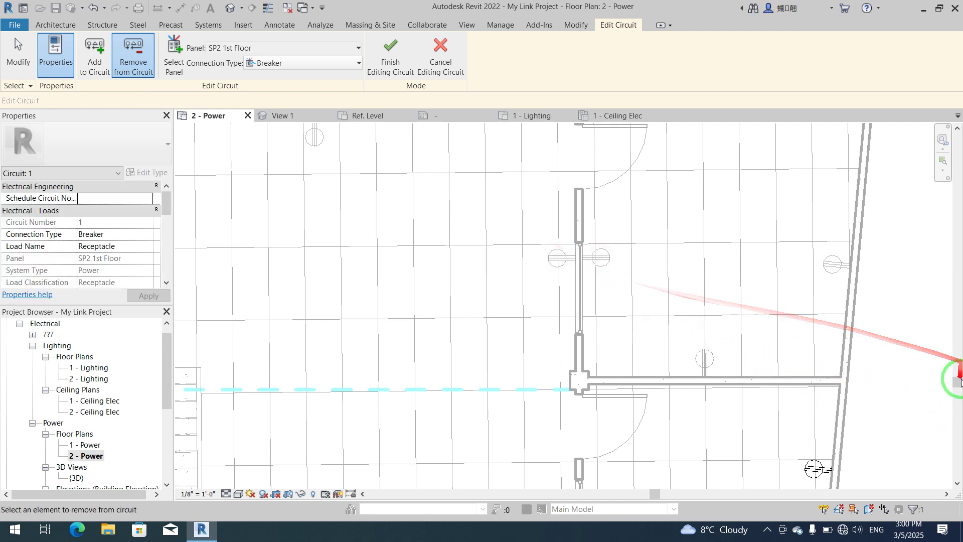
- Remove the last five receptacles from circuit 1, in and beside the lower eastern room, at the stairs and in the southeast room
{"action": "left_click_drag", "start_coordinate": [956, 383], "coordinate": [956, 442]}
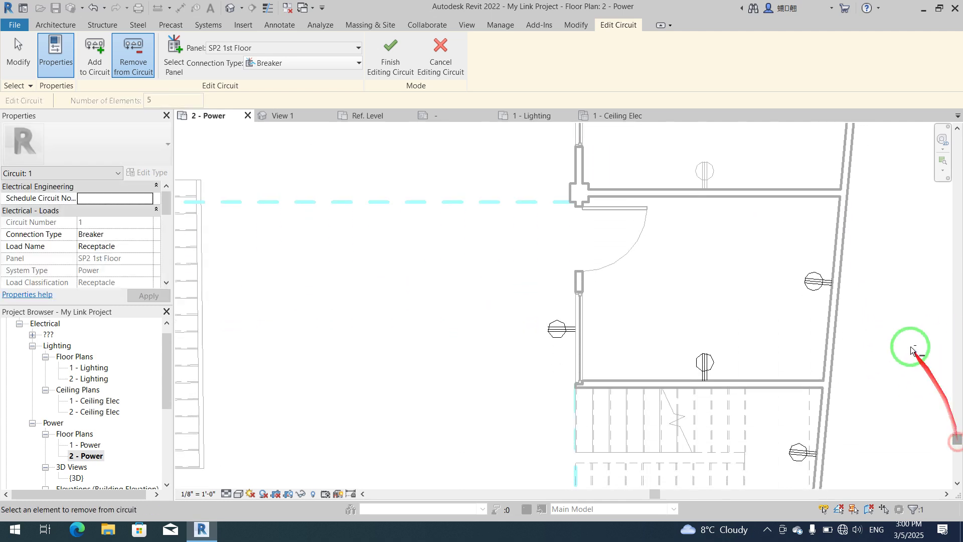
{"action": "left_click", "coordinate": [809, 283]}
{"action": "left_click", "coordinate": [706, 360]}
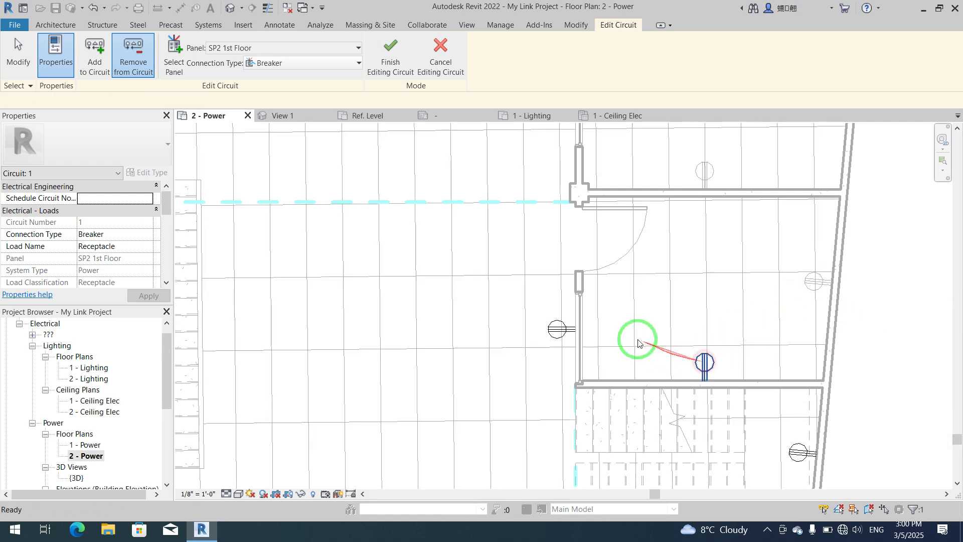
{"action": "left_click", "coordinate": [550, 335]}
{"action": "left_click", "coordinate": [798, 453]}
{"action": "left_click_drag", "start_coordinate": [959, 443], "coordinate": [955, 470]}
{"action": "left_click", "coordinate": [788, 455]}
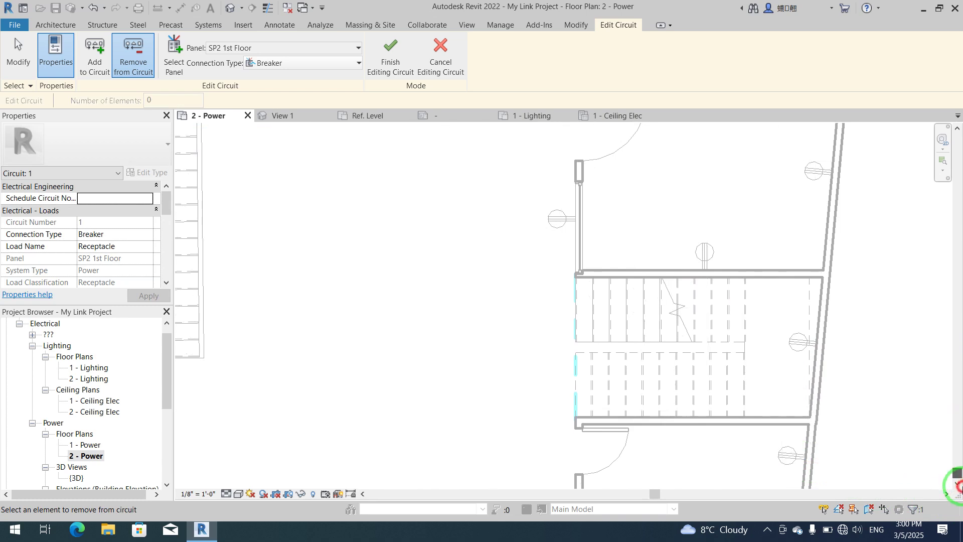
- Check the floor plan for receptacles still on circuit 1 and finish editing the emptied circuit
{"action": "scroll", "coordinate": [631, 309], "scroll_direction": "down", "scroll_amount": 3}
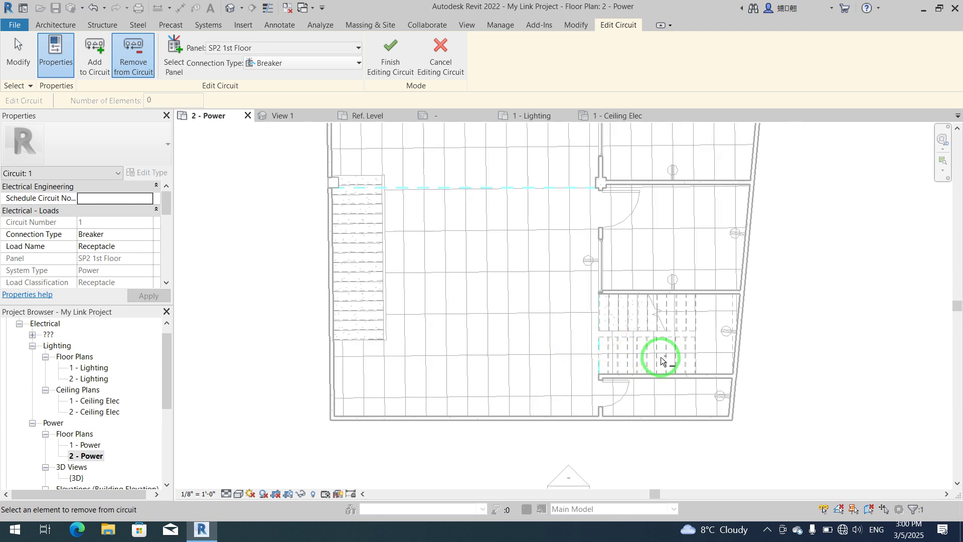
{"action": "scroll", "coordinate": [660, 359], "scroll_direction": "down", "scroll_amount": 3}
{"action": "scroll", "coordinate": [462, 194], "scroll_direction": "up", "scroll_amount": 5}
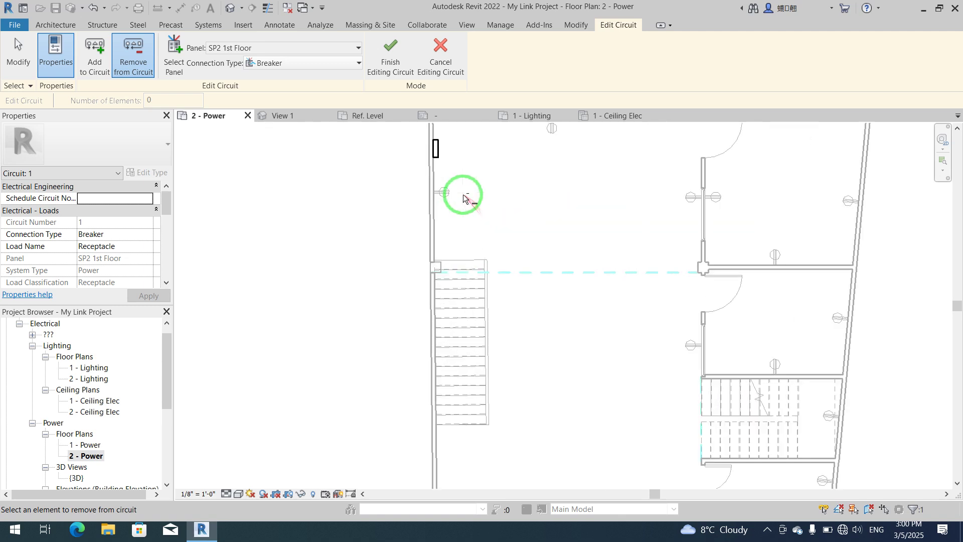
{"action": "scroll", "coordinate": [612, 227], "scroll_direction": "down", "scroll_amount": 3}
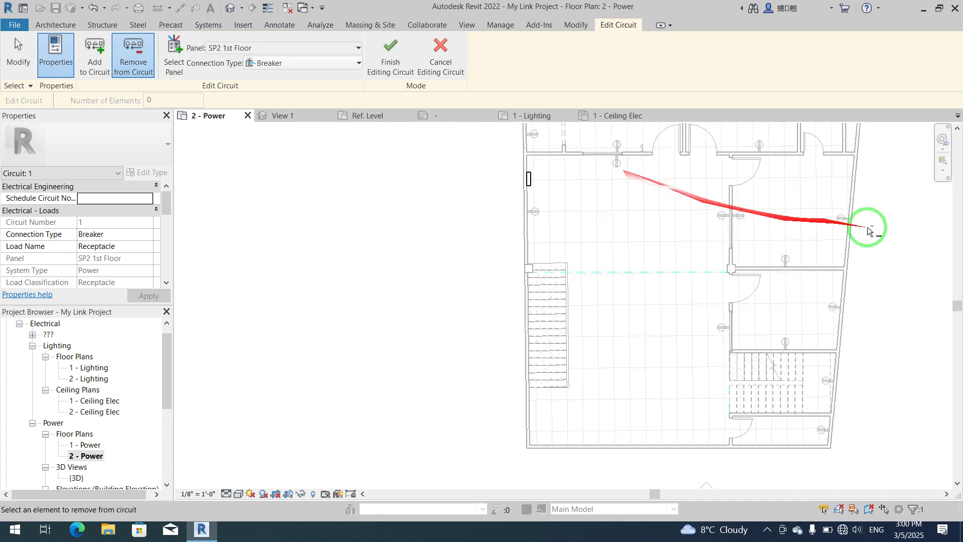
{"action": "left_click_drag", "start_coordinate": [958, 299], "coordinate": [956, 258]}
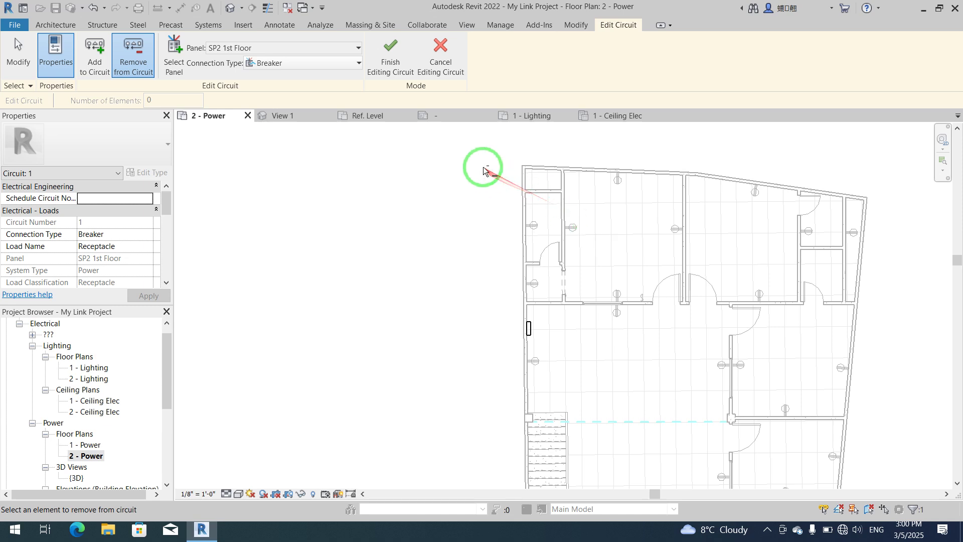
{"action": "left_click", "coordinate": [403, 73]}
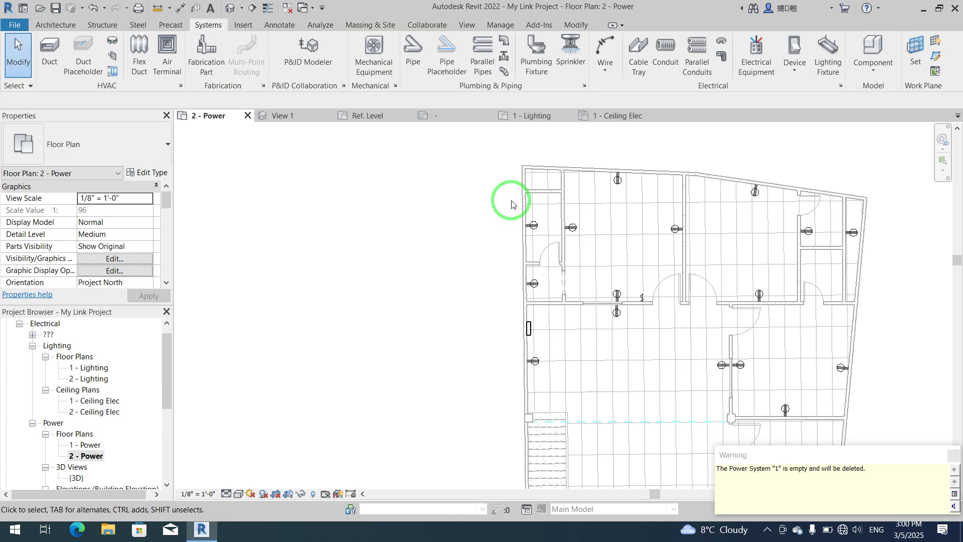
{"action": "left_click", "coordinate": [633, 247]}
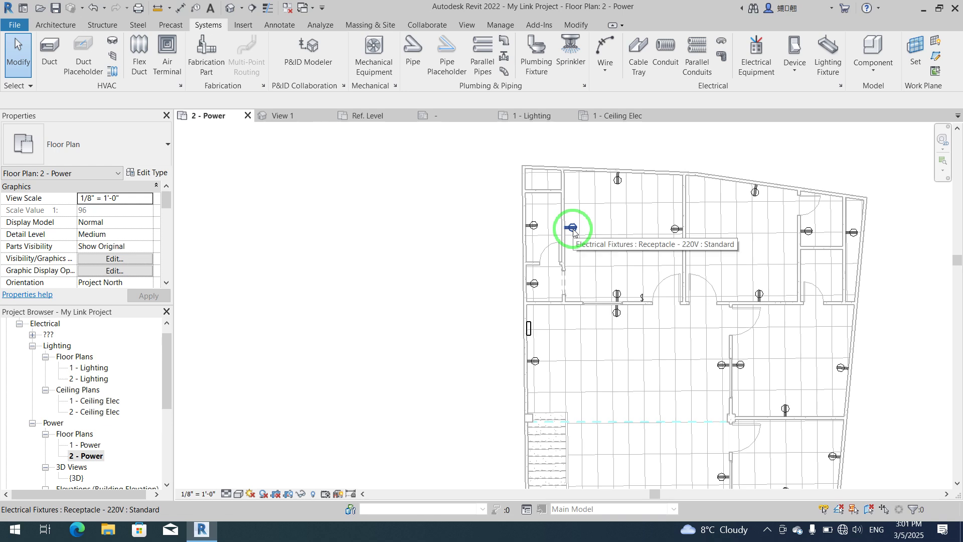
{"action": "scroll", "coordinate": [573, 231], "scroll_direction": "up", "scroll_amount": 2}
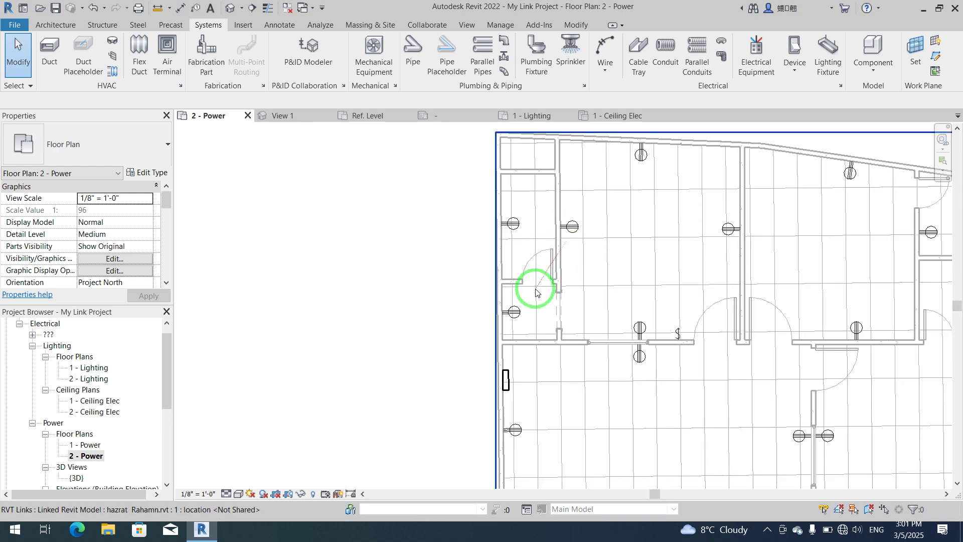
{"action": "left_click", "coordinate": [510, 312]}
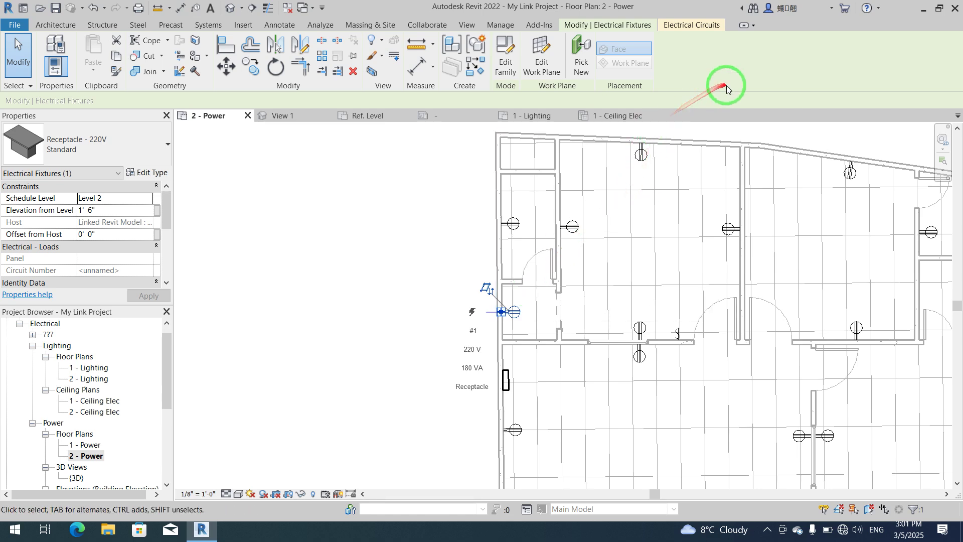
{"action": "left_click", "coordinate": [700, 26]}
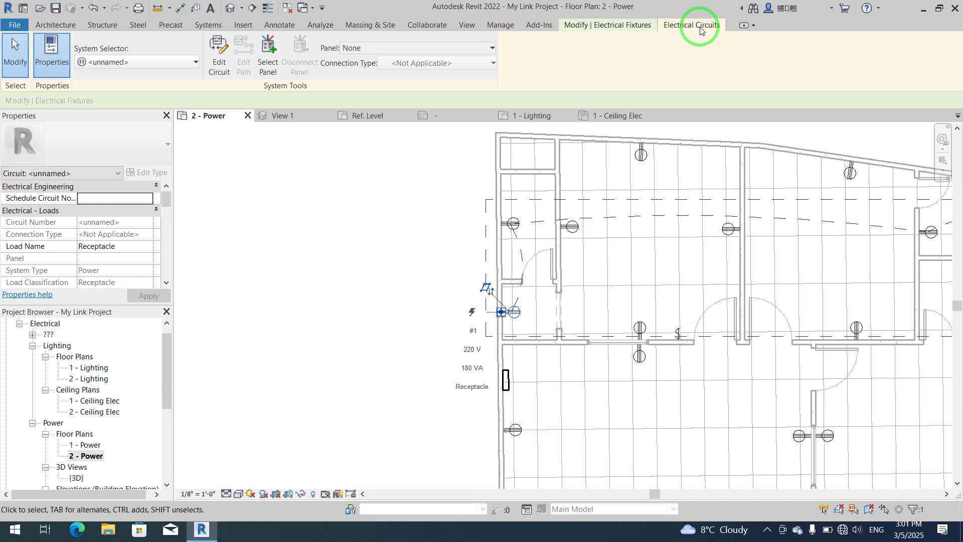
{"action": "left_click", "coordinate": [223, 66]}
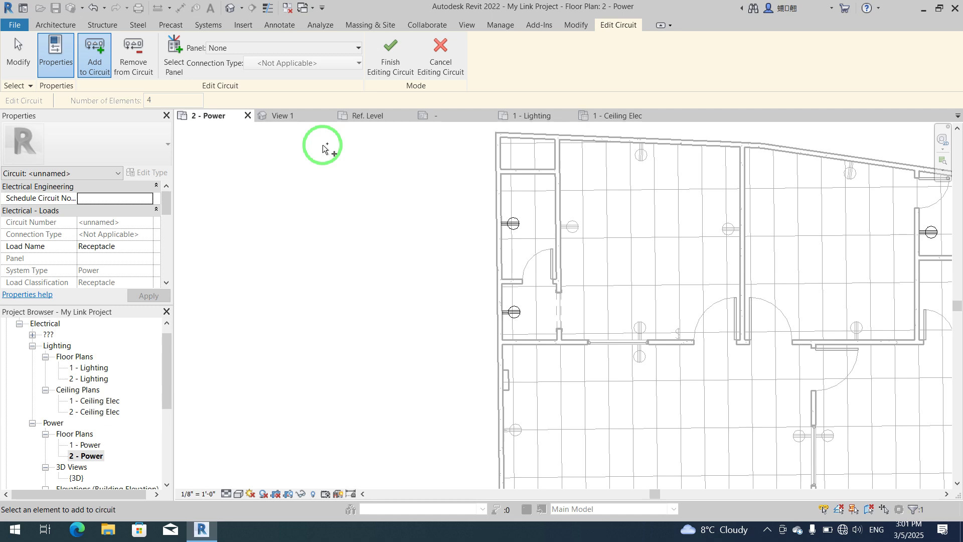
{"action": "key", "text": "Escape"}
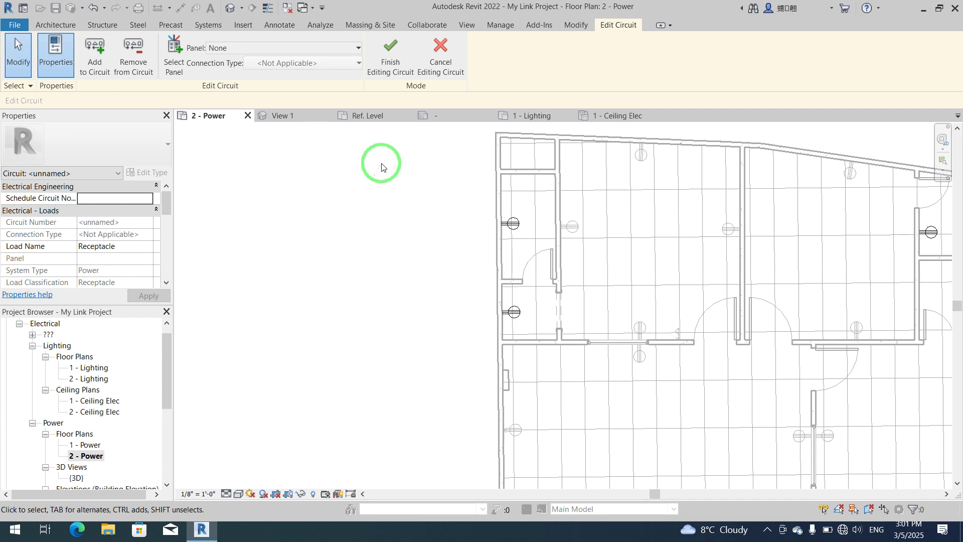
{"action": "left_click", "coordinate": [460, 77]}
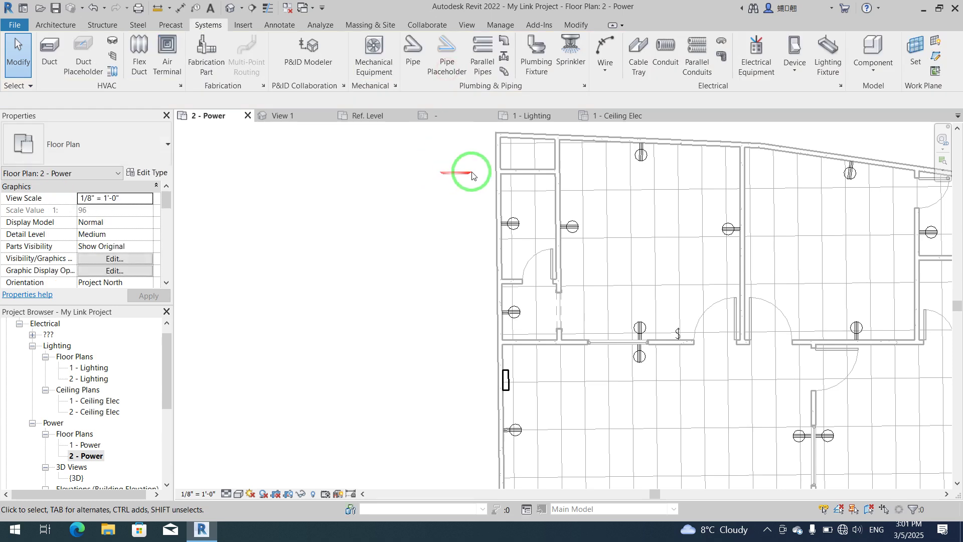
- Edit the unnamed receptacle circuit, remove the two receptacles in the small northwest rooms from it, and finish editing
{"action": "left_click", "coordinate": [513, 224]}
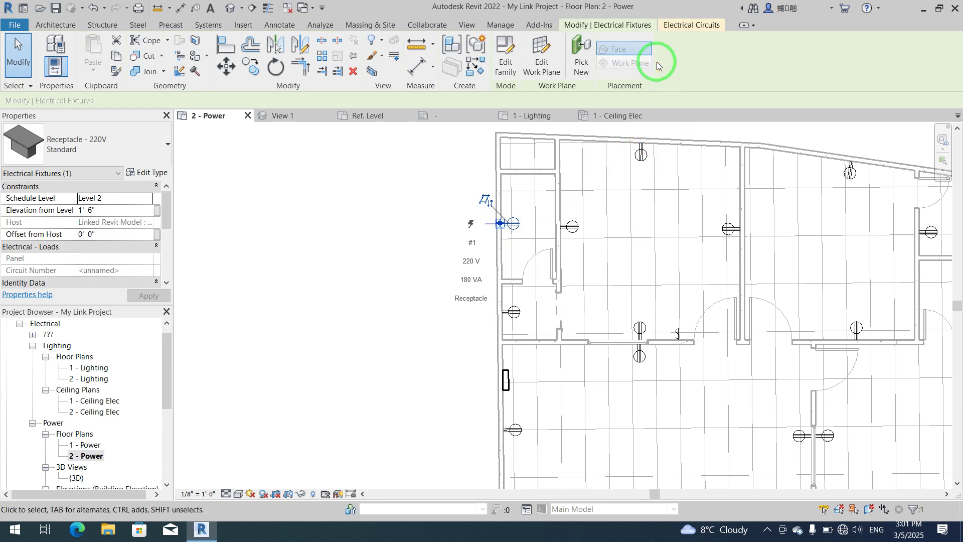
{"action": "left_click", "coordinate": [694, 25]}
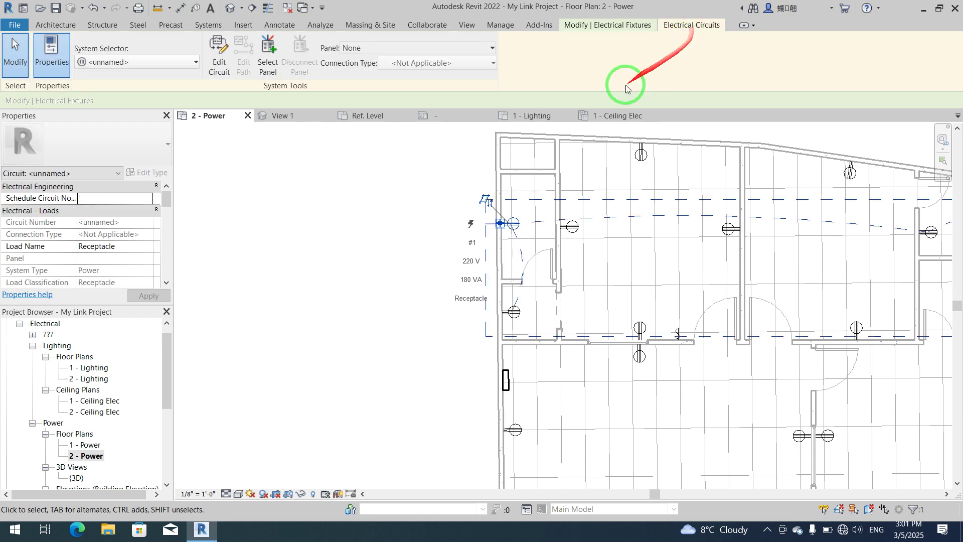
{"action": "left_click", "coordinate": [223, 66]}
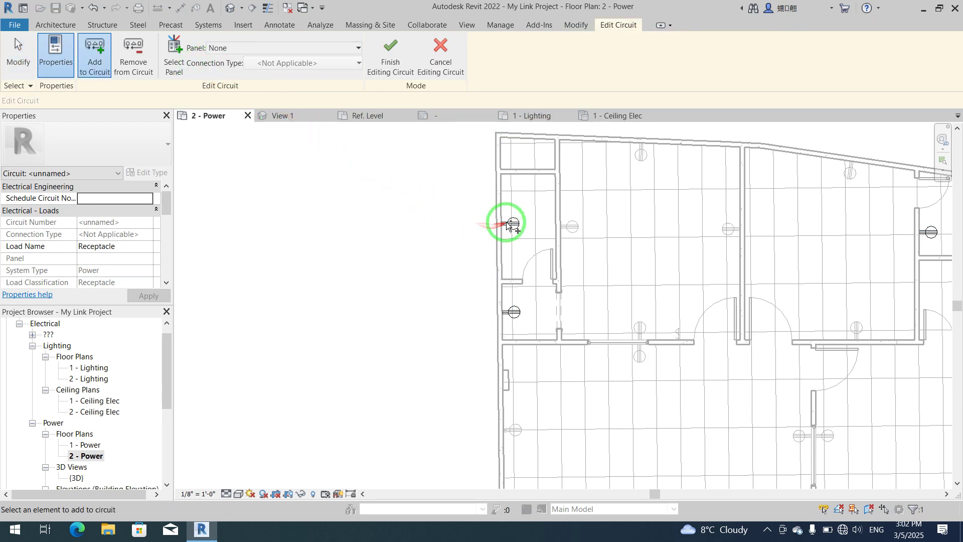
{"action": "left_click", "coordinate": [133, 55]}
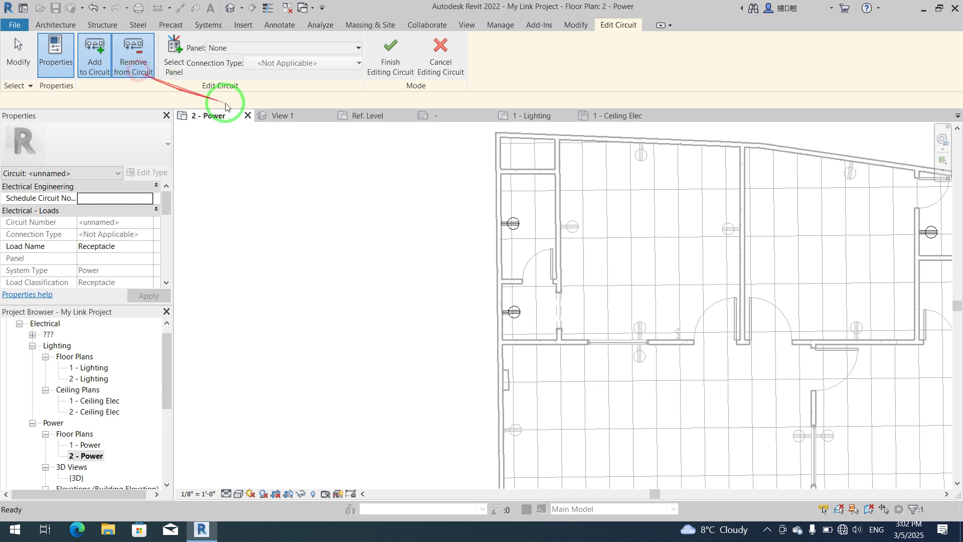
{"action": "left_click", "coordinate": [511, 222]}
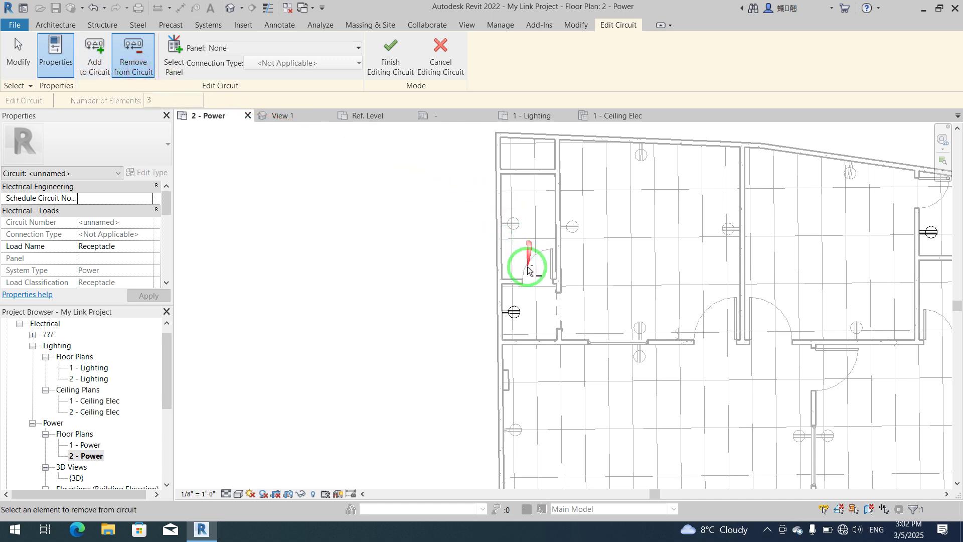
{"action": "left_click", "coordinate": [516, 313]}
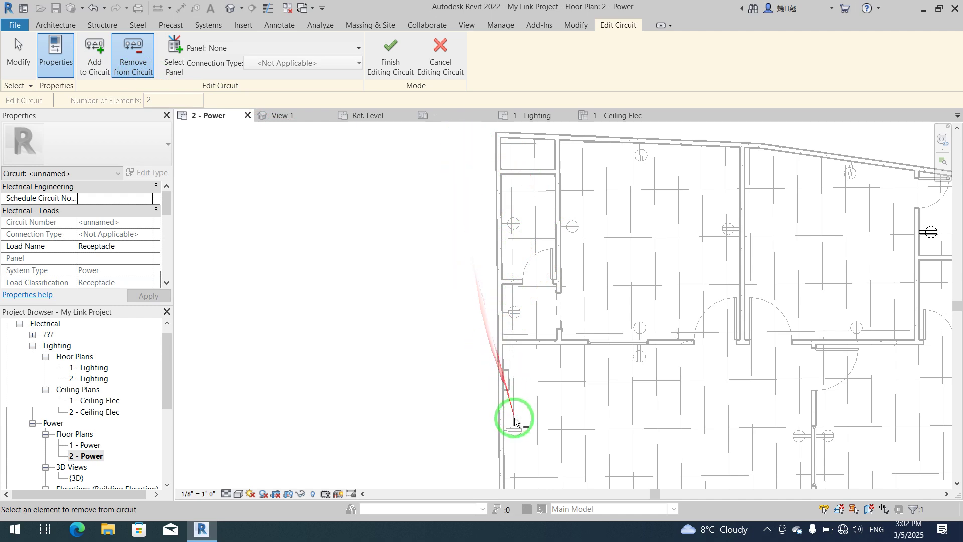
{"action": "left_click", "coordinate": [392, 59]}
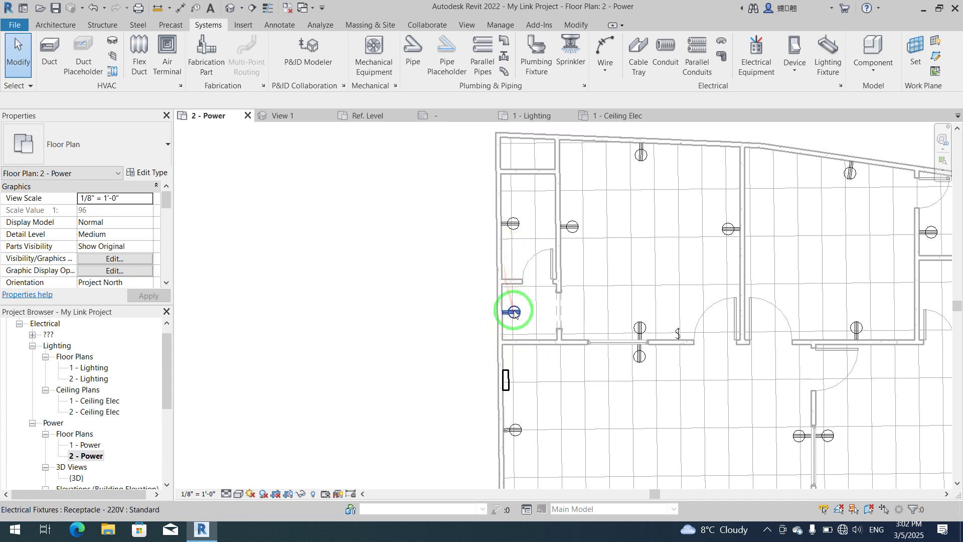
{"action": "left_click", "coordinate": [767, 530]}
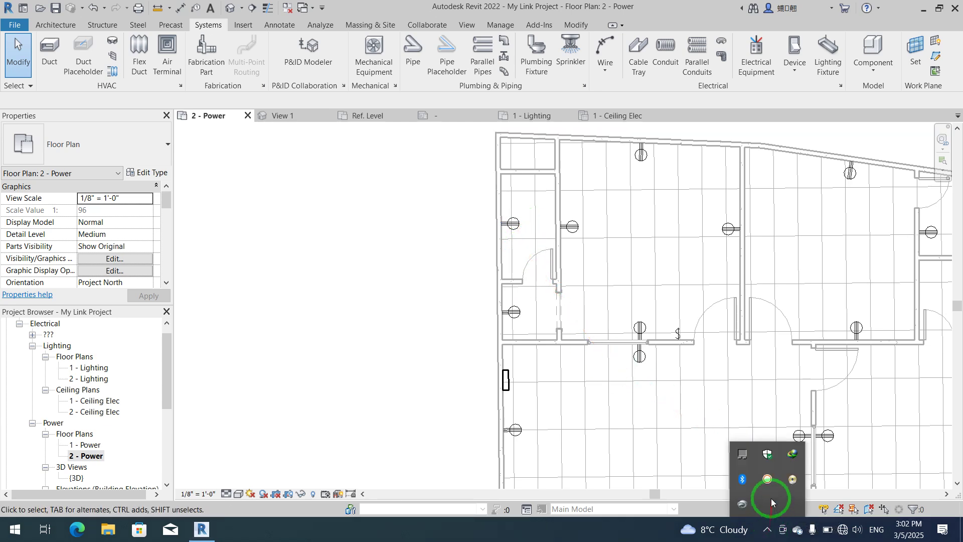
{"action": "left_click", "coordinate": [768, 480]}
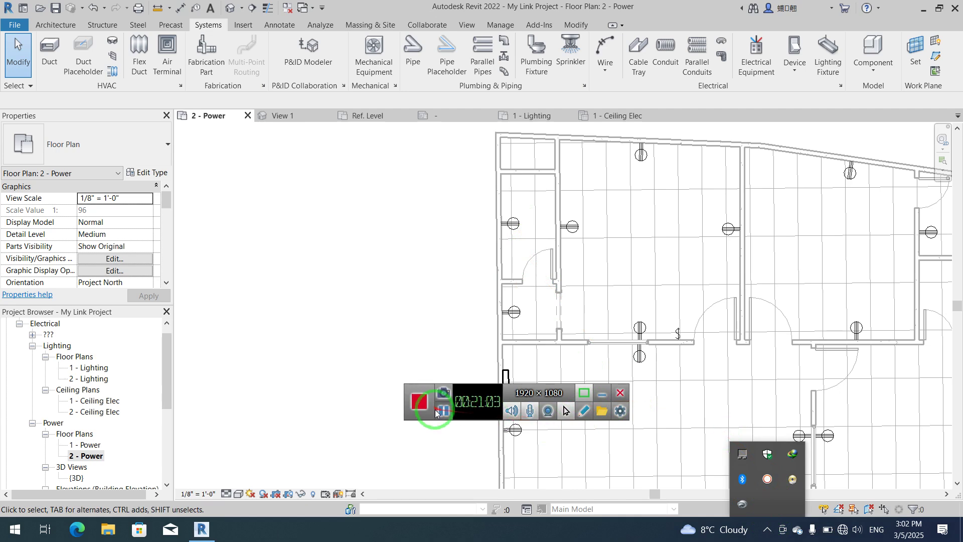
- Select the receptacles on the hall's west wall, in the two small northwest rooms and in the adjoining large north room
{"action": "left_click", "coordinate": [574, 399]}
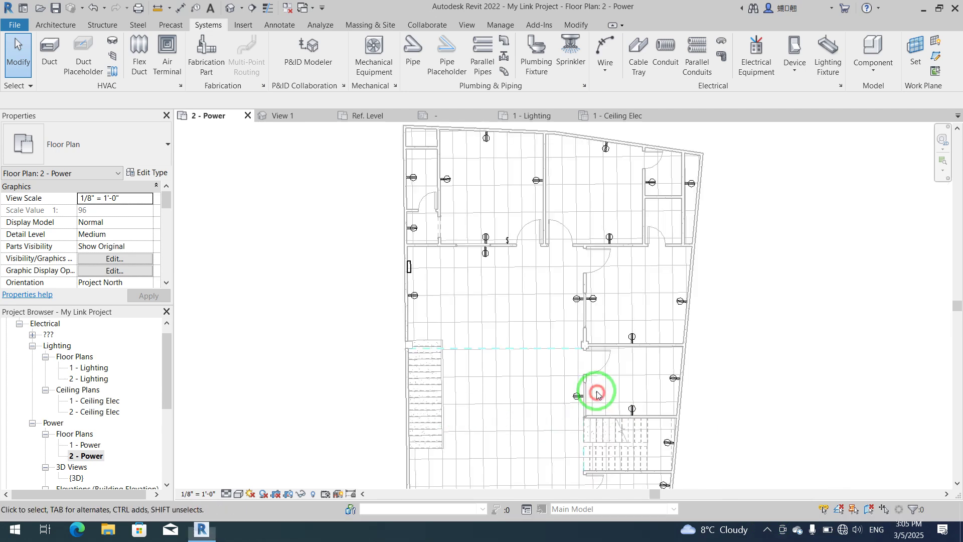
{"action": "middle_click_drag", "start_coordinate": [430, 286], "coordinate": [426, 366]}
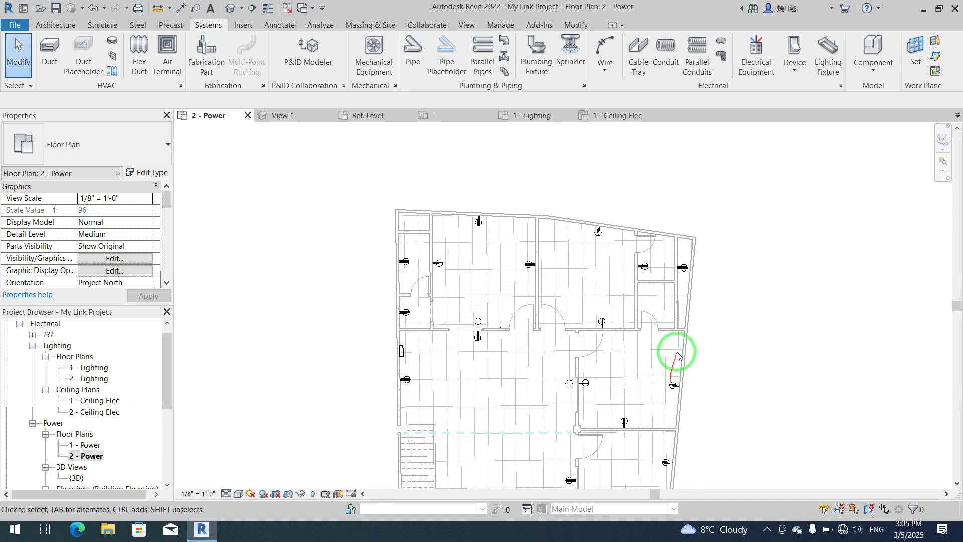
{"action": "scroll", "coordinate": [654, 353], "scroll_direction": "up", "scroll_amount": 1}
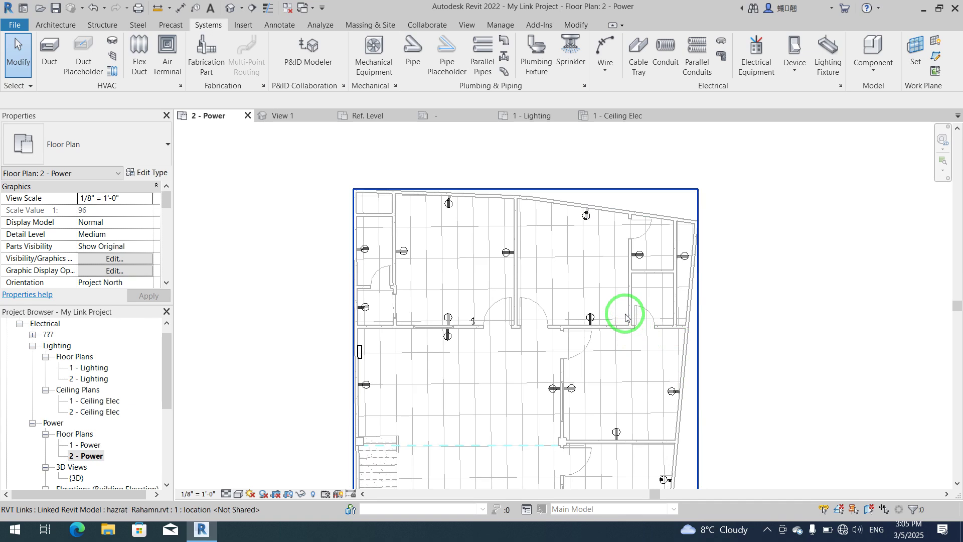
{"action": "scroll", "coordinate": [602, 284], "scroll_direction": "up", "scroll_amount": 1}
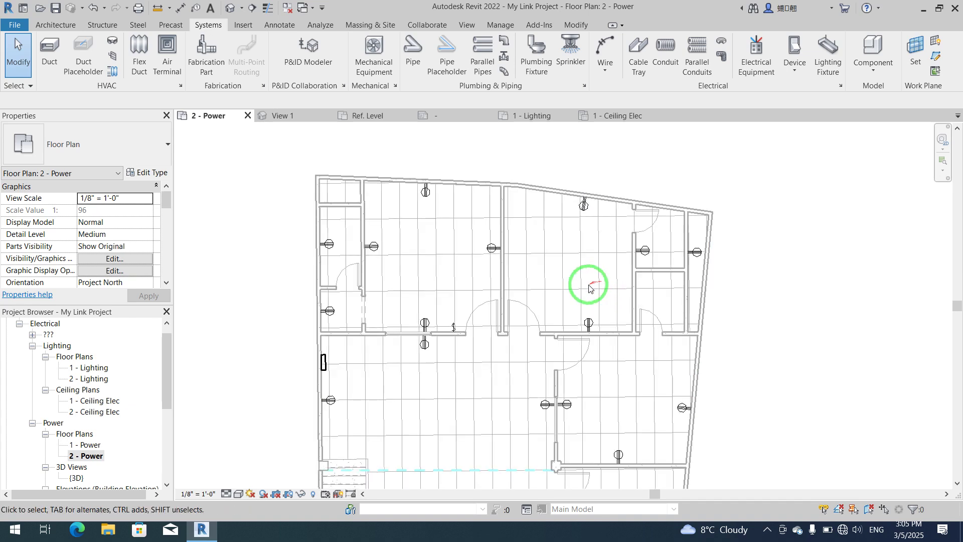
{"action": "scroll", "coordinate": [315, 251], "scroll_direction": "up", "scroll_amount": 1}
{"action": "scroll", "coordinate": [377, 317], "scroll_direction": "up", "scroll_amount": 1}
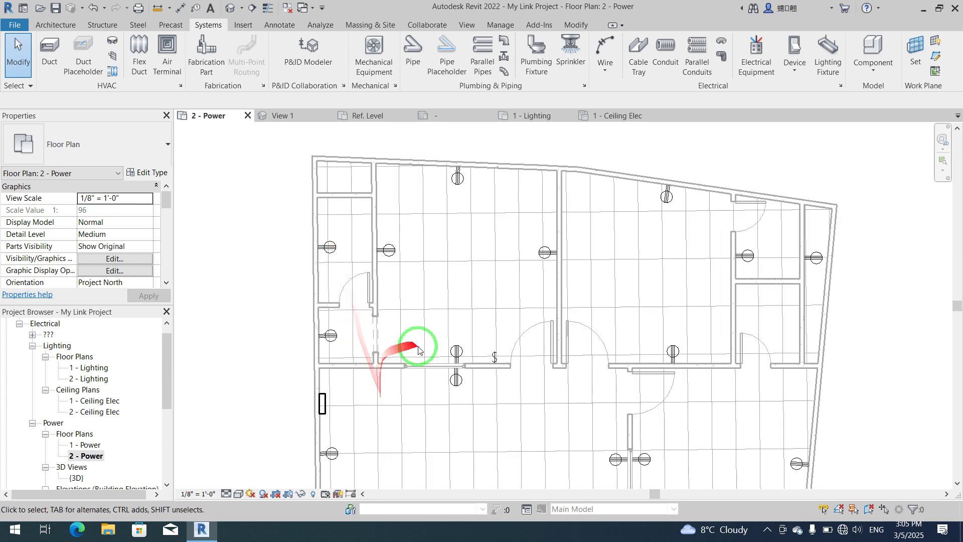
{"action": "left_click", "coordinate": [324, 454]}
{"action": "left_click_drag", "start_coordinate": [287, 427], "coordinate": [323, 462]}
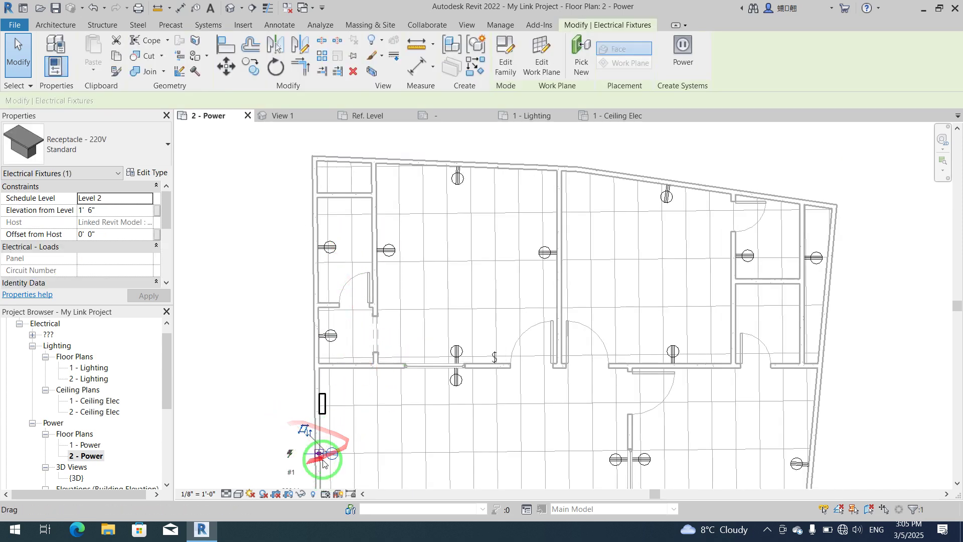
{"action": "mouse_move", "coordinate": [331, 454]}
{"action": "middle_mouse_down"}
{"action": "mouse_move", "coordinate": [325, 340]}
{"action": "mouse_move", "coordinate": [339, 449]}
{"action": "middle_mouse_up"}
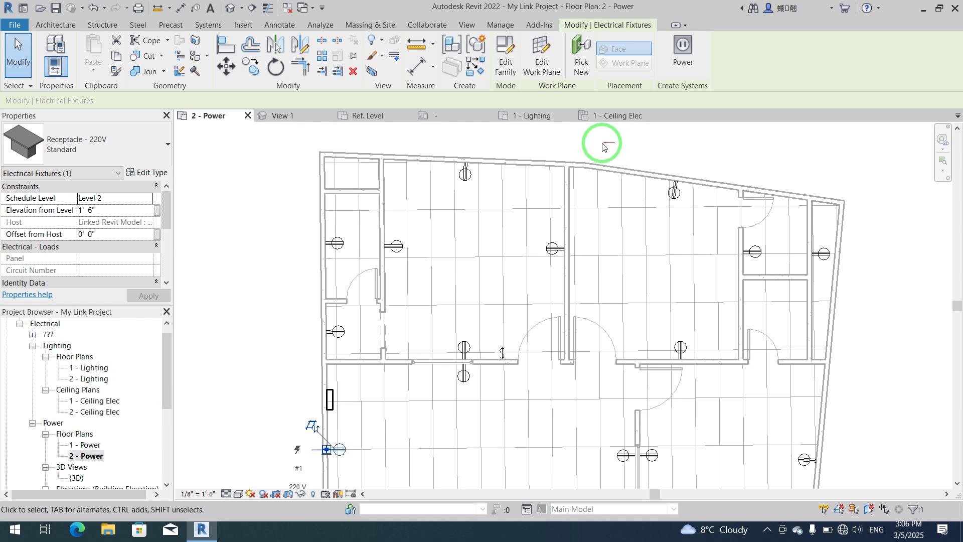
{"action": "left_click", "coordinate": [341, 243], "text": "ctrl"}
{"action": "left_click", "coordinate": [395, 246], "text": "ctrl"}
{"action": "left_click", "coordinate": [462, 173], "text": "ctrl"}
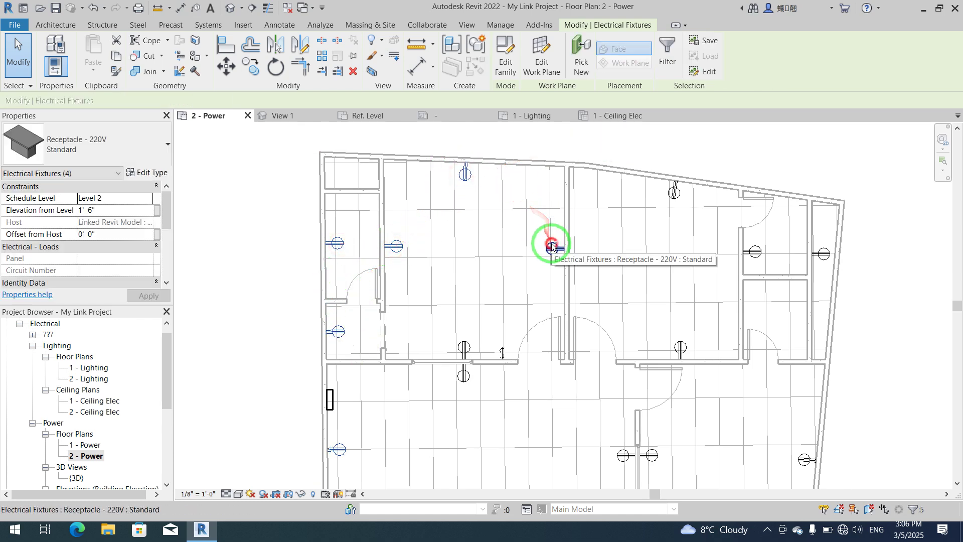
{"action": "left_click", "coordinate": [469, 346], "text": "ctrl"}
- Add the receptacles in the northeast rooms and on both sides of the upper eastern room's west wall to the selection
{"action": "left_click", "coordinate": [676, 346], "text": "ctrl"}
{"action": "left_click", "coordinate": [674, 192], "text": "ctrl"}
{"action": "left_click", "coordinate": [755, 252], "text": "ctrl"}
{"action": "left_click", "coordinate": [823, 253], "text": "ctrl"}
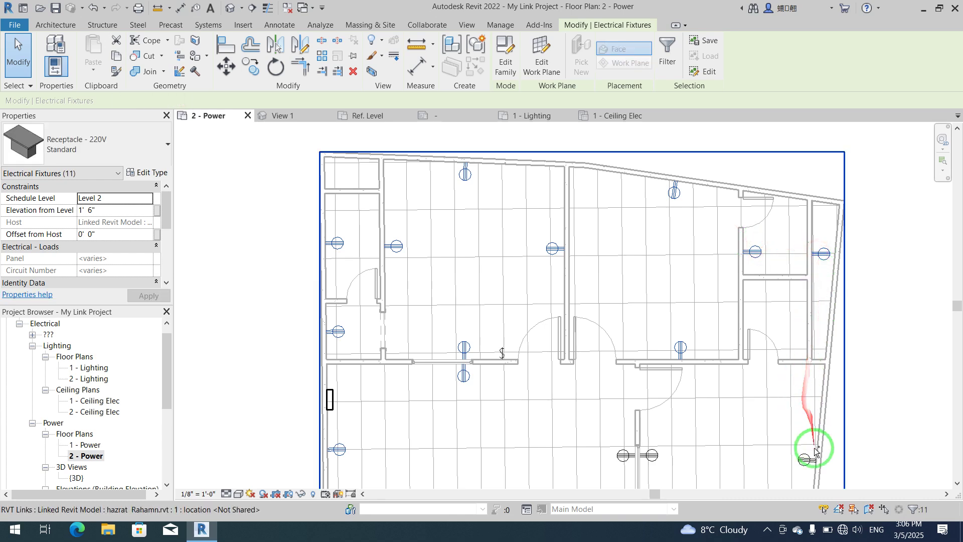
{"action": "left_click", "coordinate": [652, 455], "text": "ctrl"}
{"action": "left_click", "coordinate": [623, 455], "text": "ctrl"}
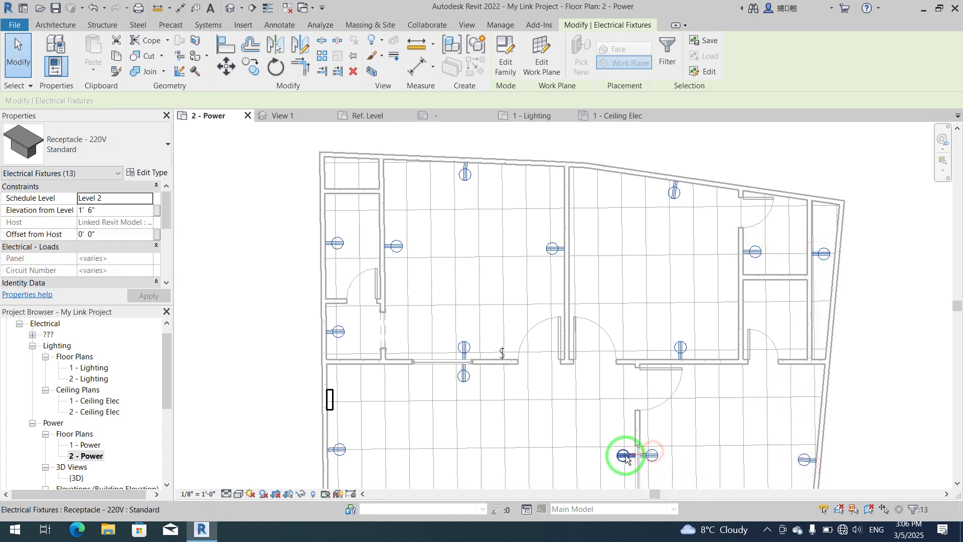
- Add the remaining receptacles in the eastern rooms, beside the hall, at the stairs and in the southeast room to the selection
{"action": "middle_click_drag", "start_coordinate": [624, 391], "coordinate": [510, 138]}
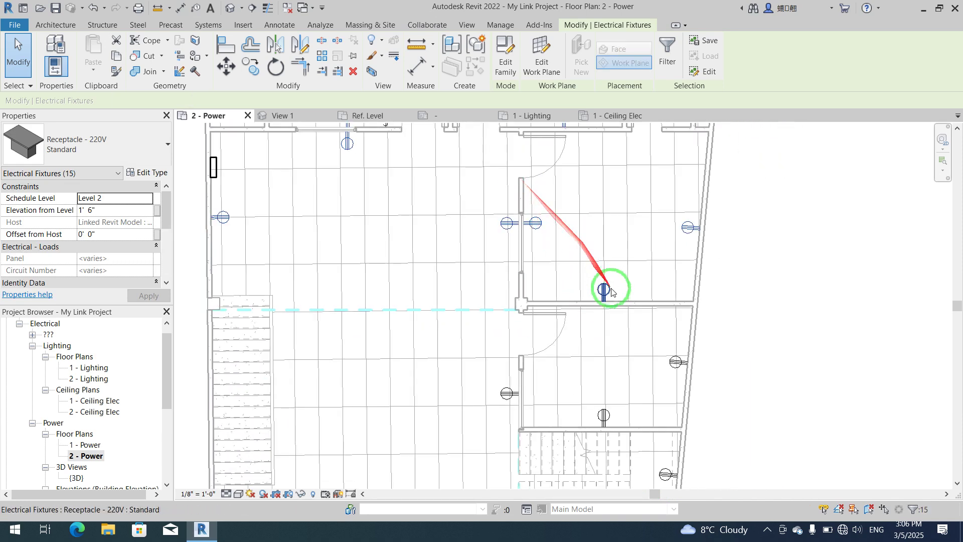
{"action": "left_click", "coordinate": [604, 289], "text": "ctrl"}
{"action": "left_click", "coordinate": [676, 361], "text": "ctrl"}
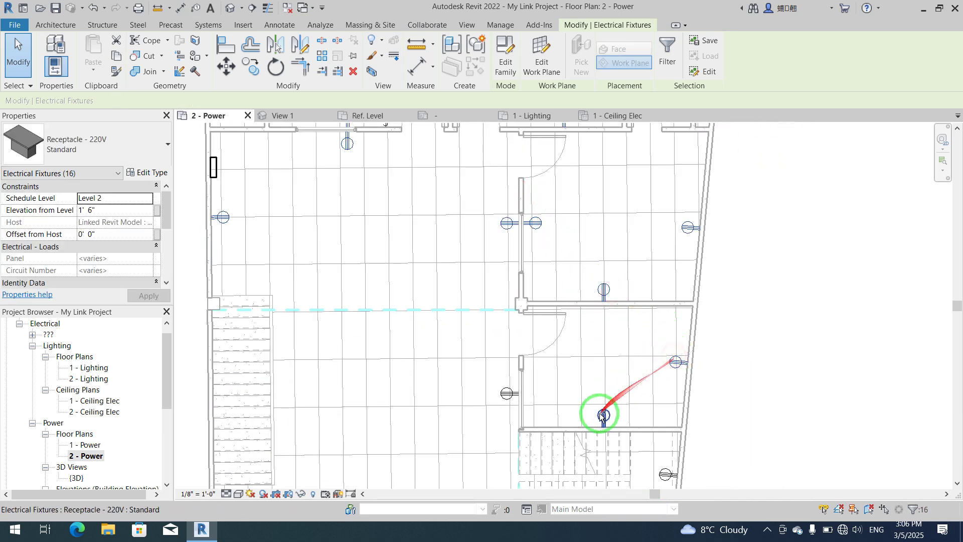
{"action": "left_click", "coordinate": [507, 393], "text": "ctrl"}
{"action": "middle_click_drag", "start_coordinate": [560, 393], "coordinate": [564, 275]}
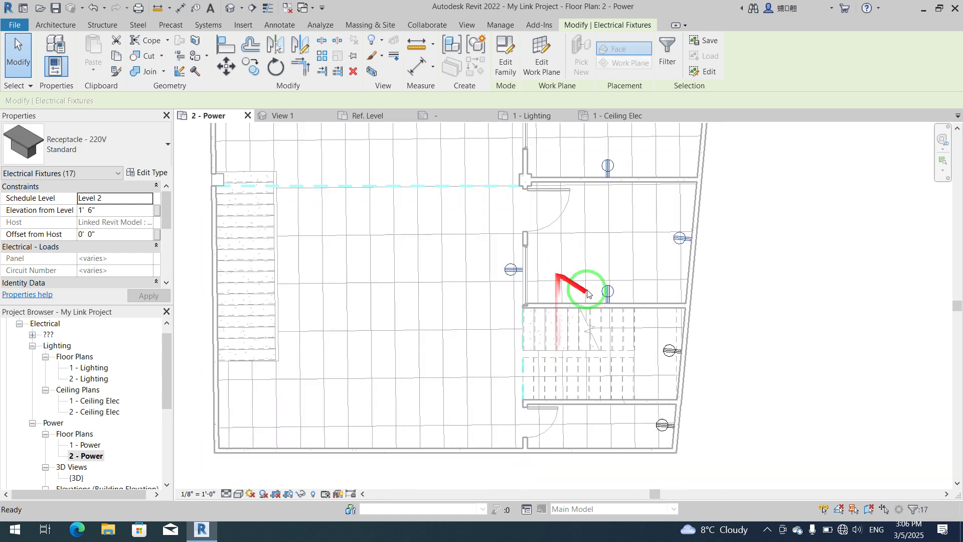
{"action": "left_click", "coordinate": [670, 350], "text": "ctrl"}
{"action": "left_click", "coordinate": [672, 426], "text": "ctrl"}
{"action": "left_click", "coordinate": [672, 427], "text": "ctrl"}
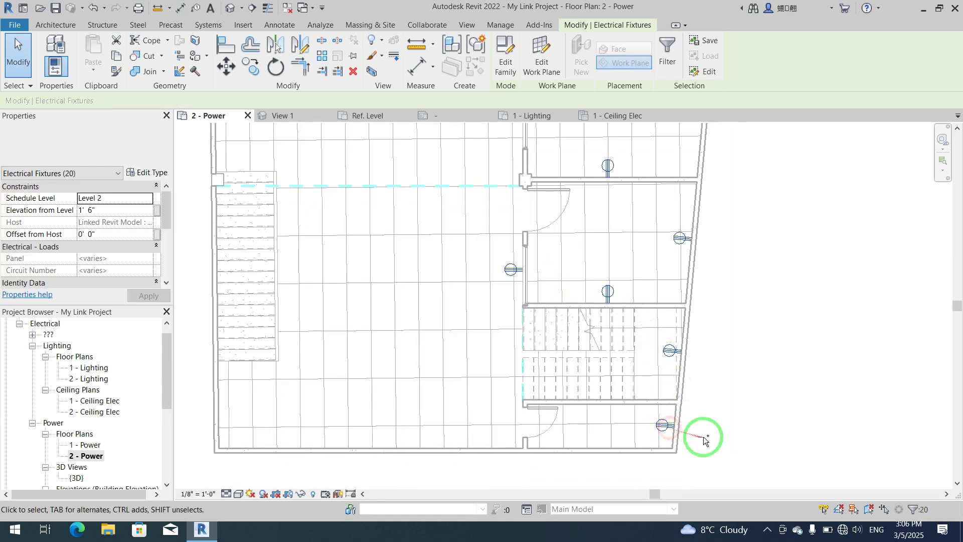
{"action": "scroll", "coordinate": [703, 438], "scroll_direction": "down", "scroll_amount": 4}
{"action": "middle_click_drag", "start_coordinate": [592, 292], "coordinate": [568, 393]}
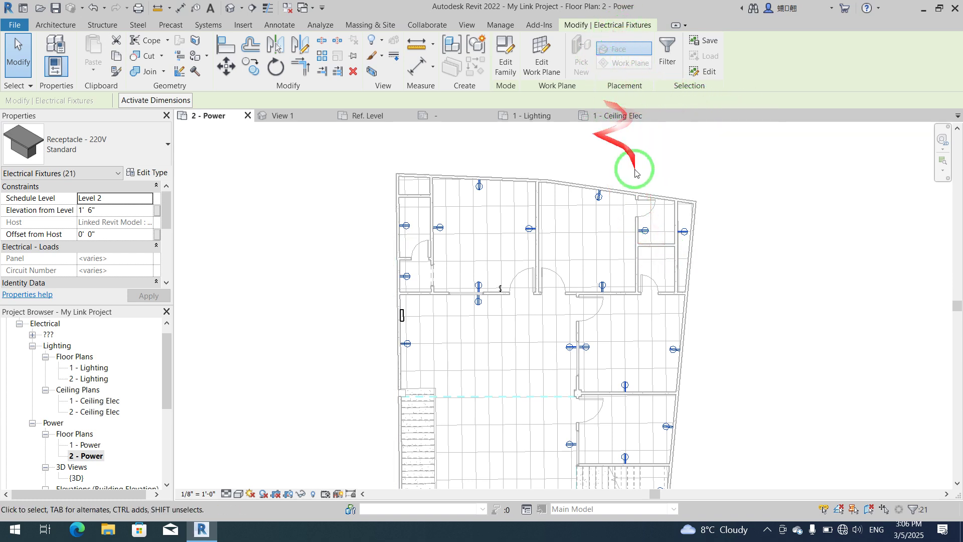
- Look for the receptacle blocking a new power circuit by deselecting those in the southeast room, at the stairs and around both eastern rooms
{"action": "middle_click_drag", "start_coordinate": [710, 167], "coordinate": [636, 46]}
{"action": "middle_click_drag", "start_coordinate": [533, 226], "coordinate": [543, 271]}
{"action": "left_click", "coordinate": [595, 459], "text": "shift"}
{"action": "left_click", "coordinate": [599, 417], "text": "shift"}
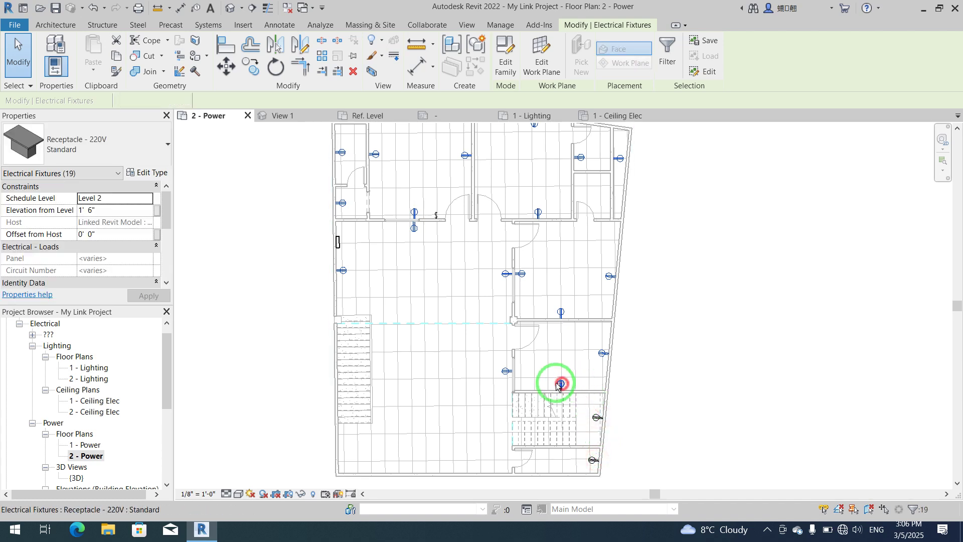
{"action": "left_click", "coordinate": [505, 372], "text": "shift"}
{"action": "left_click", "coordinate": [604, 362], "text": "shift"}
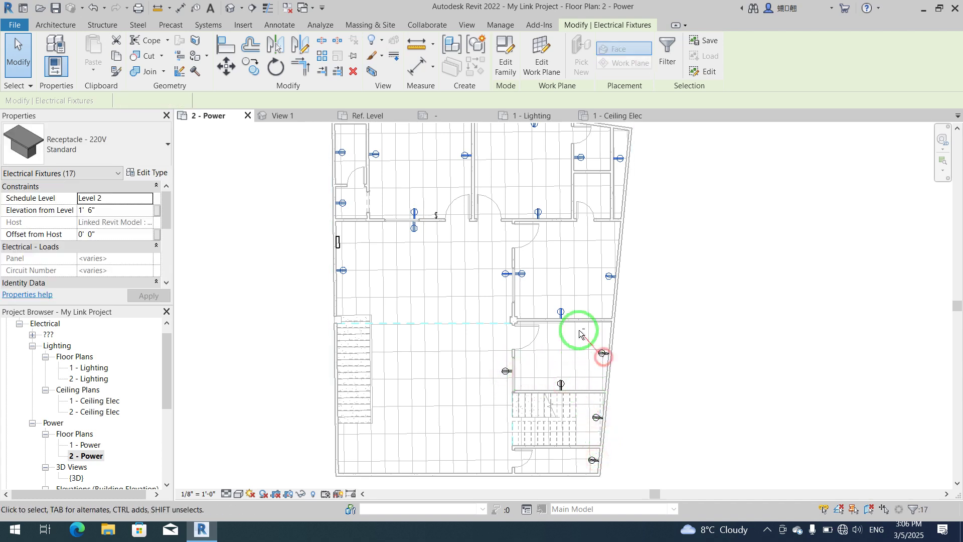
{"action": "left_click", "coordinate": [562, 313], "text": "shift"}
{"action": "left_click", "coordinate": [603, 280], "text": "shift"}
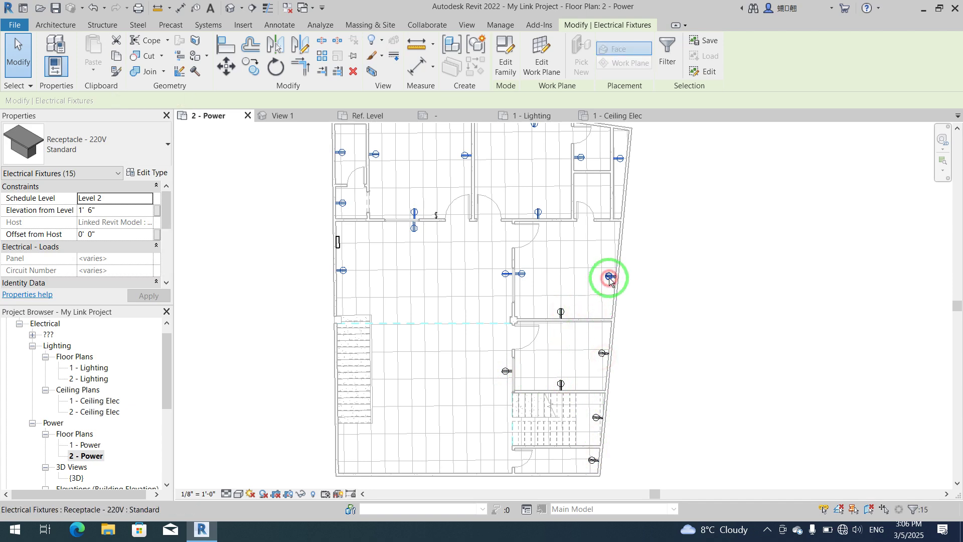
{"action": "left_click", "coordinate": [511, 272], "text": "shift"}
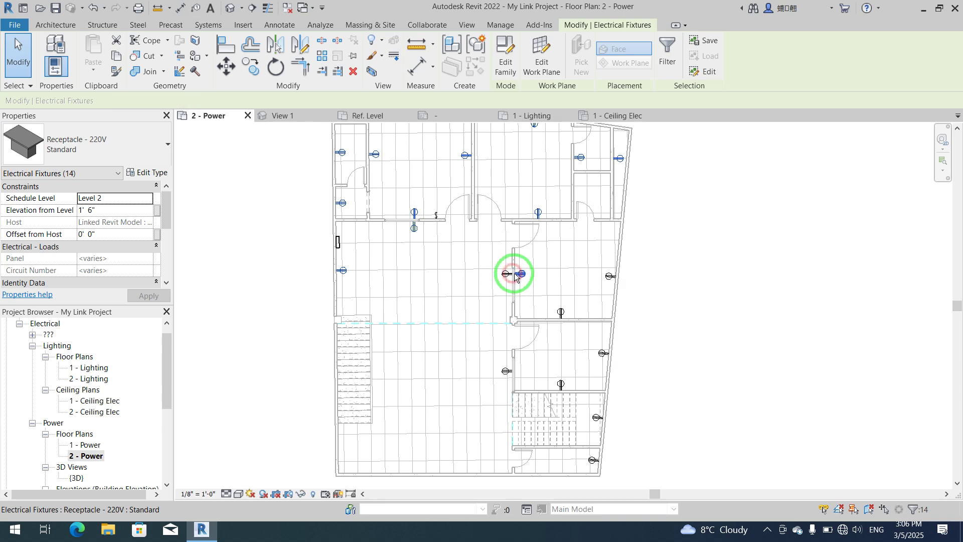
- Continue deselecting receptacles through the northeast and large north rooms until power circuit creation becomes available, and clear the selection
{"action": "middle_click_drag", "start_coordinate": [558, 262], "coordinate": [576, 339]}
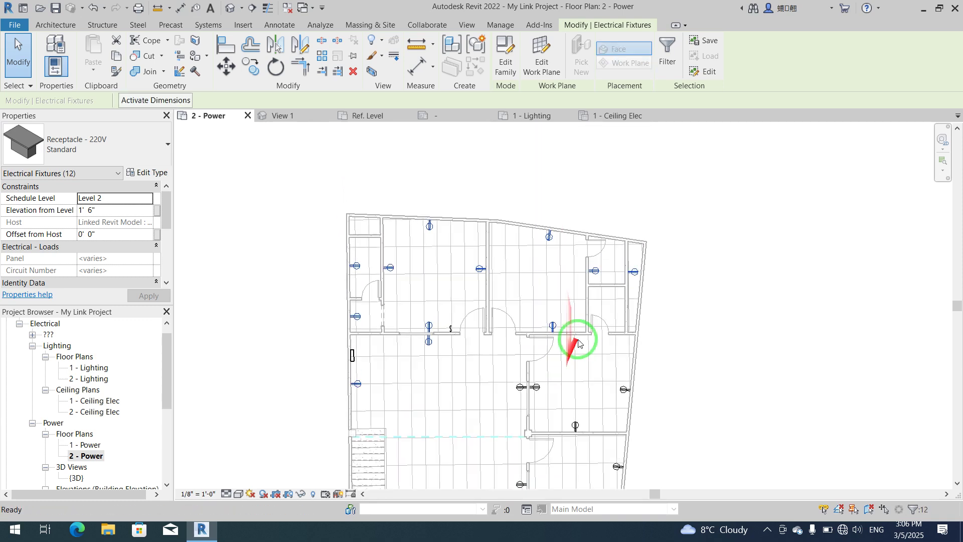
{"action": "left_click", "coordinate": [635, 272], "text": "shift"}
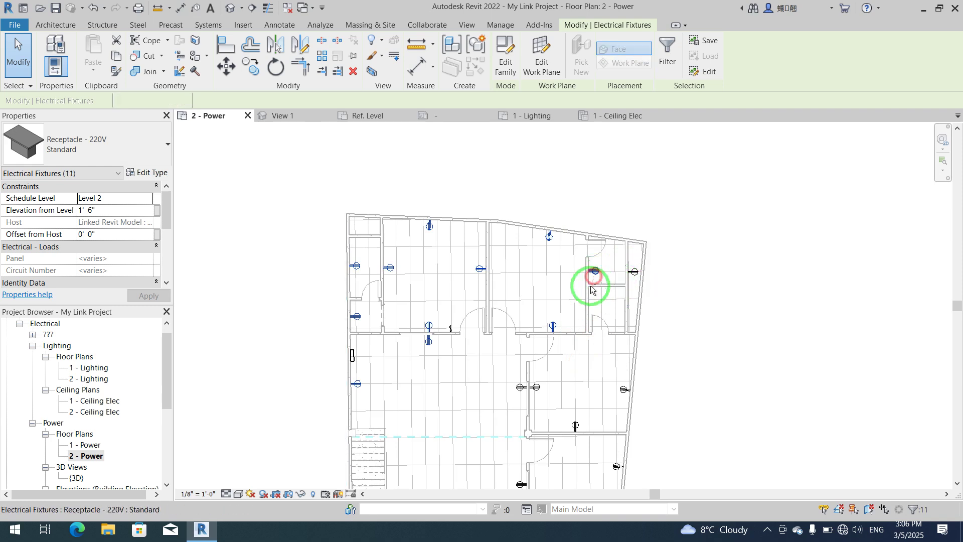
{"action": "left_click", "coordinate": [551, 326], "text": "shift"}
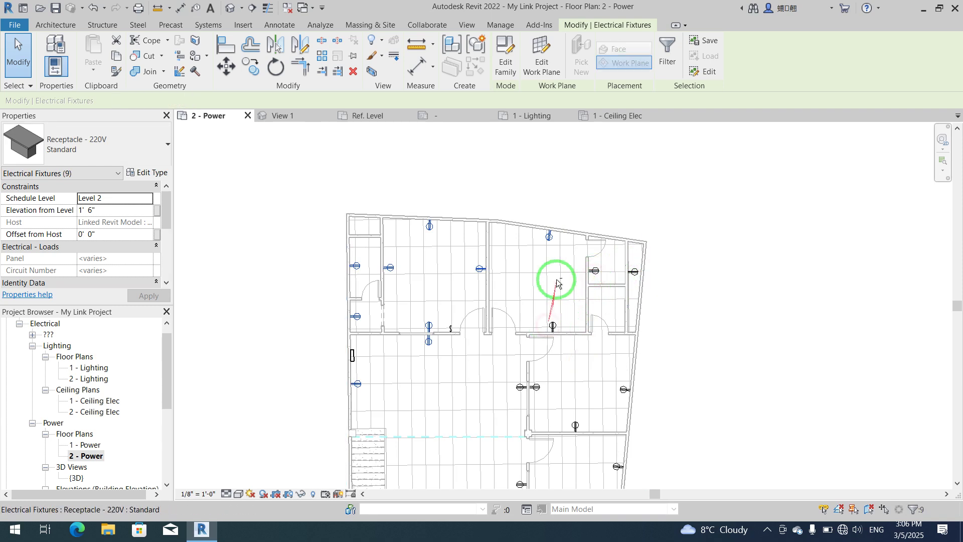
{"action": "left_click", "coordinate": [545, 243], "text": "shift"}
{"action": "left_click", "coordinate": [481, 269], "text": "shift"}
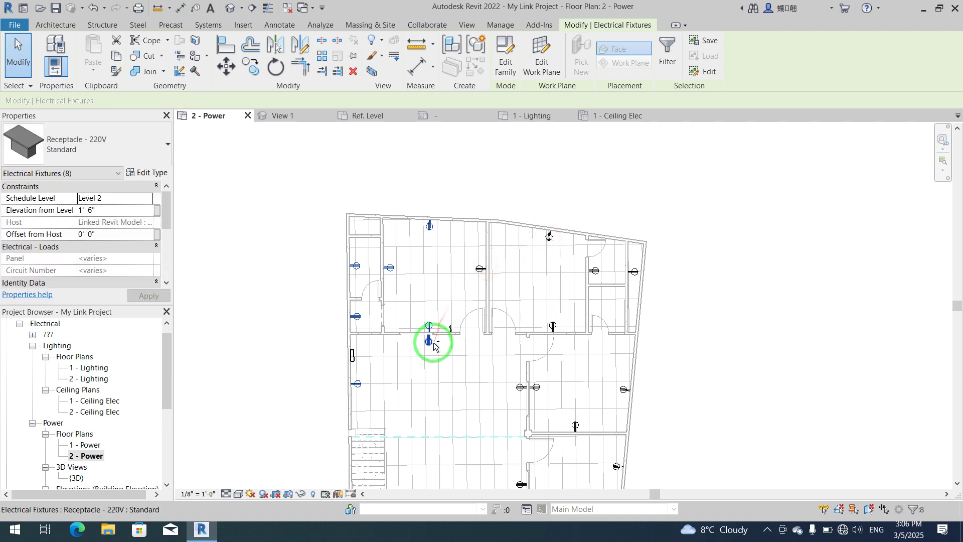
{"action": "left_click", "coordinate": [429, 326], "text": "shift"}
{"action": "middle_click_drag", "start_coordinate": [533, 387], "coordinate": [572, 387]}
{"action": "left_click", "coordinate": [466, 232], "text": "shift"}
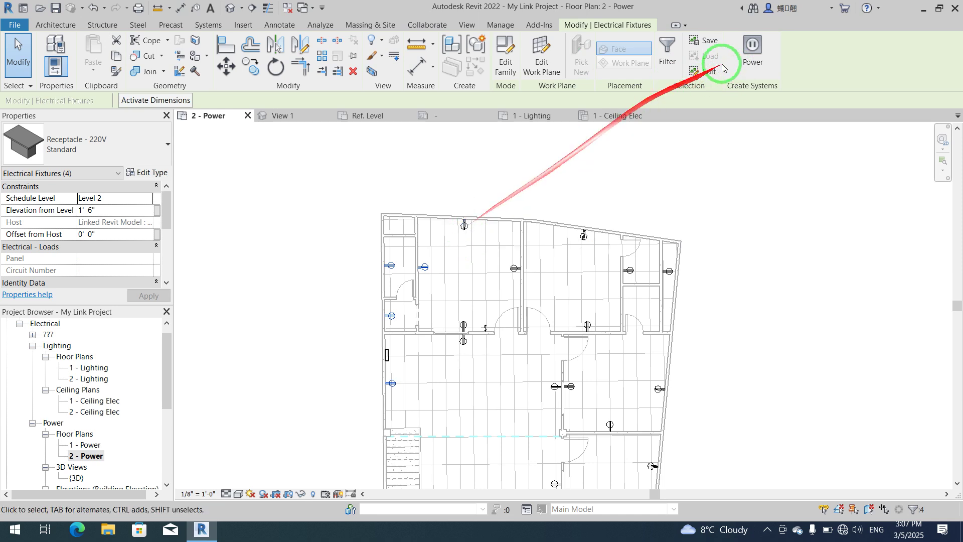
{"action": "left_click", "coordinate": [705, 163]}
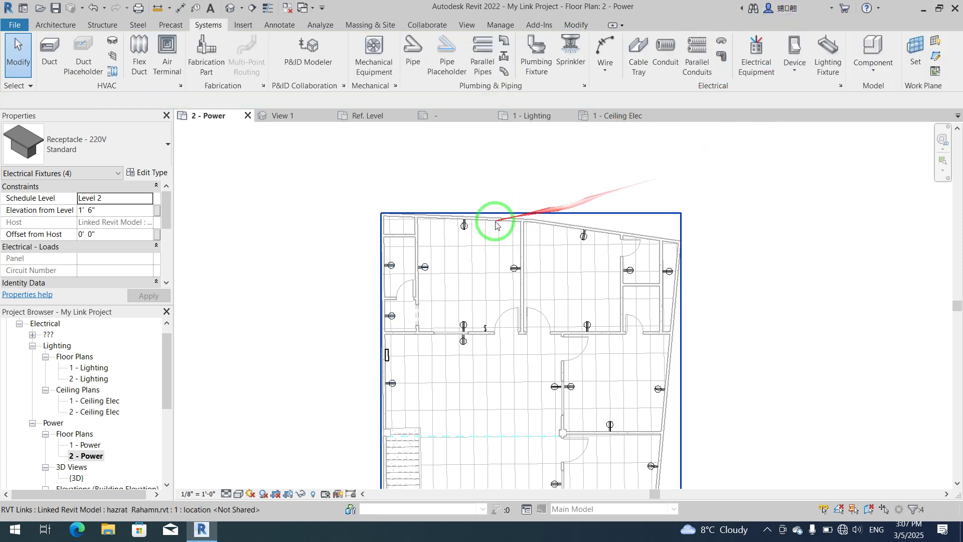
- Disconnect circuit 1 of the receptacle on the large northwest room's north wall from panel SP2 1st Floor
{"action": "left_click", "coordinate": [470, 231]}
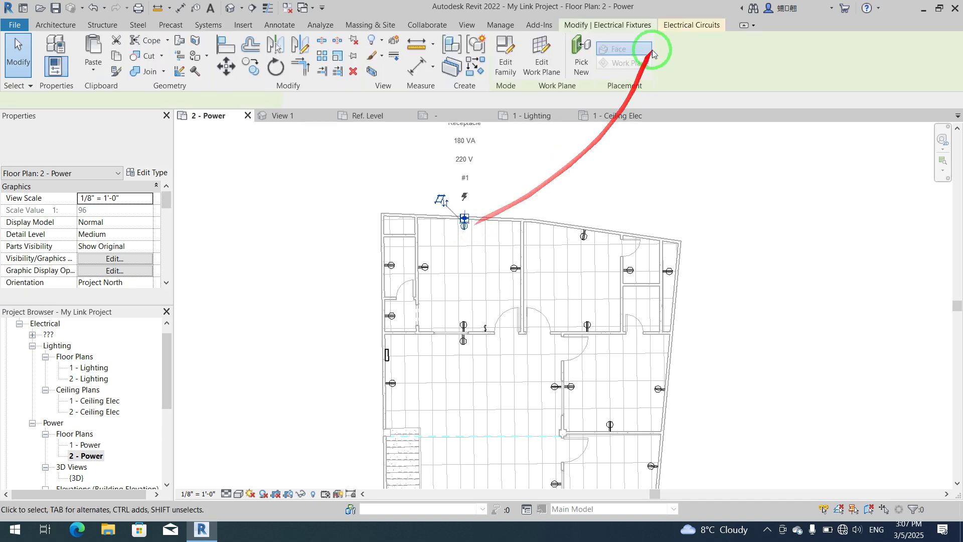
{"action": "left_click", "coordinate": [688, 27]}
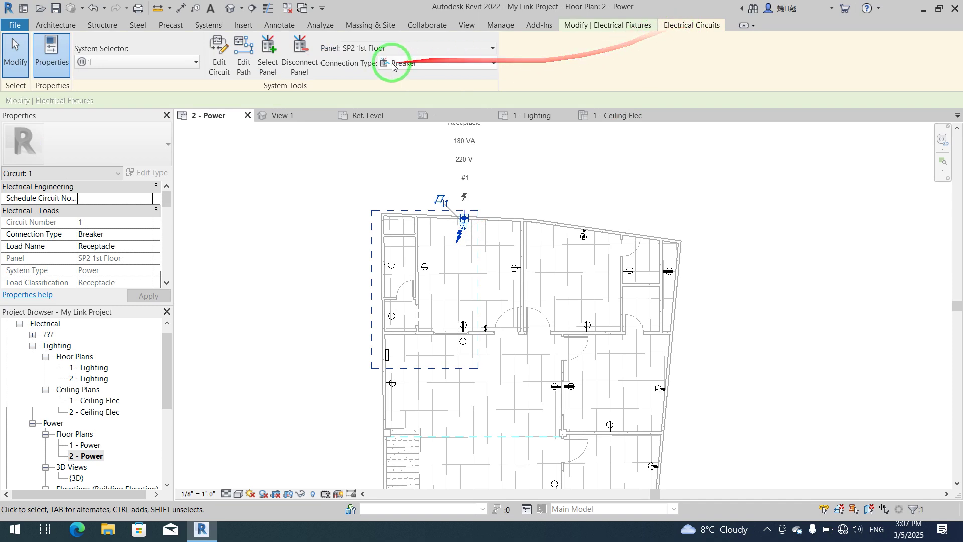
{"action": "left_click", "coordinate": [295, 74]}
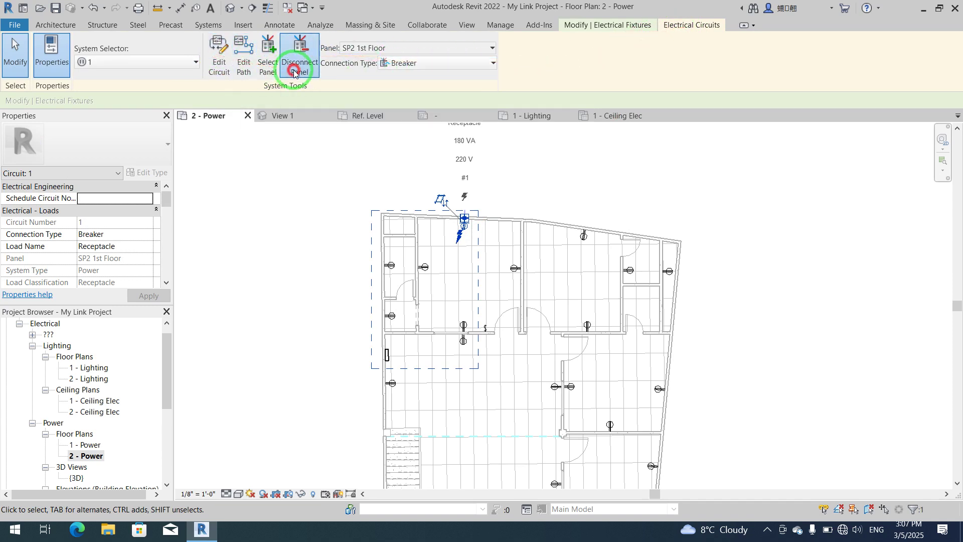
- Edit the disconnected circuit, remove the north-wall receptacle from it, and finish editing
{"action": "left_click", "coordinate": [227, 66]}
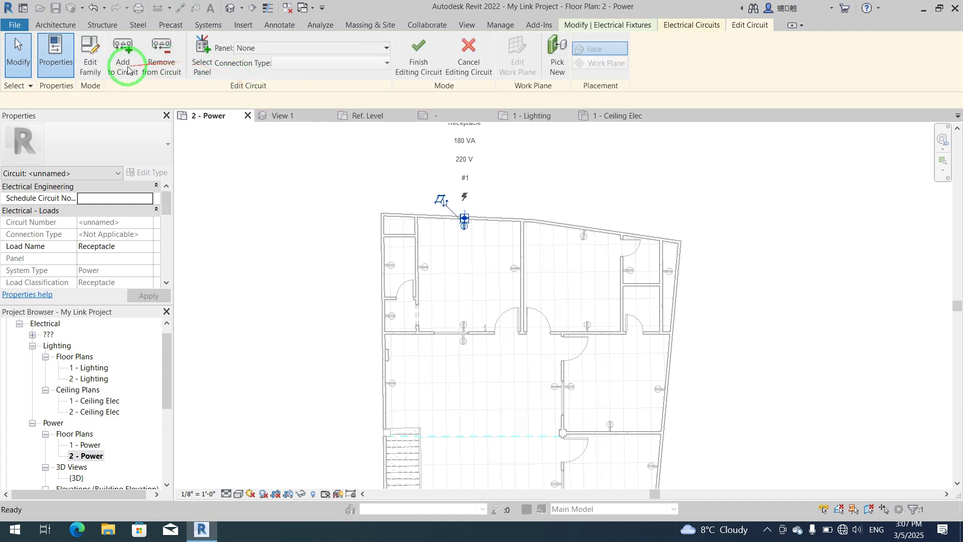
{"action": "left_click", "coordinate": [121, 76]}
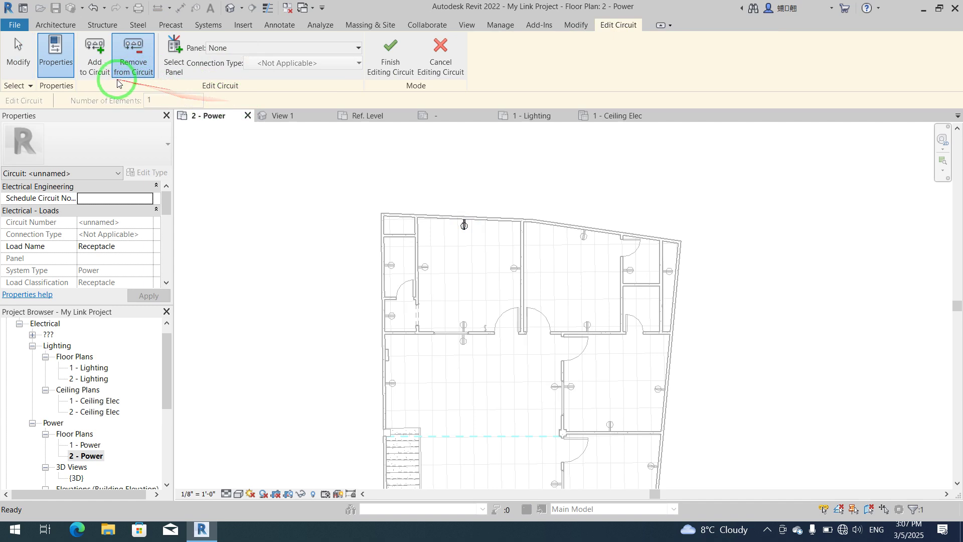
{"action": "left_click", "coordinate": [96, 74]}
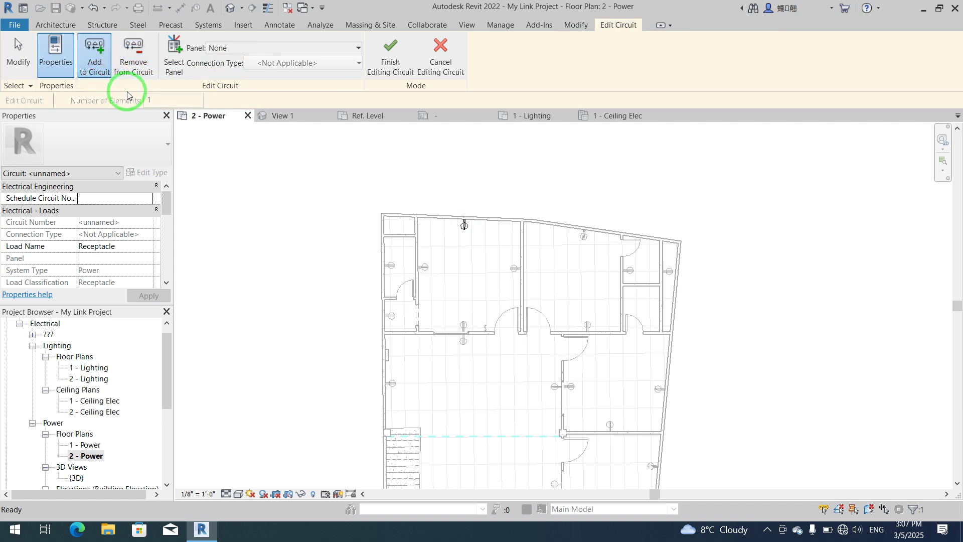
{"action": "left_click", "coordinate": [130, 67]}
{"action": "left_click", "coordinate": [464, 225]}
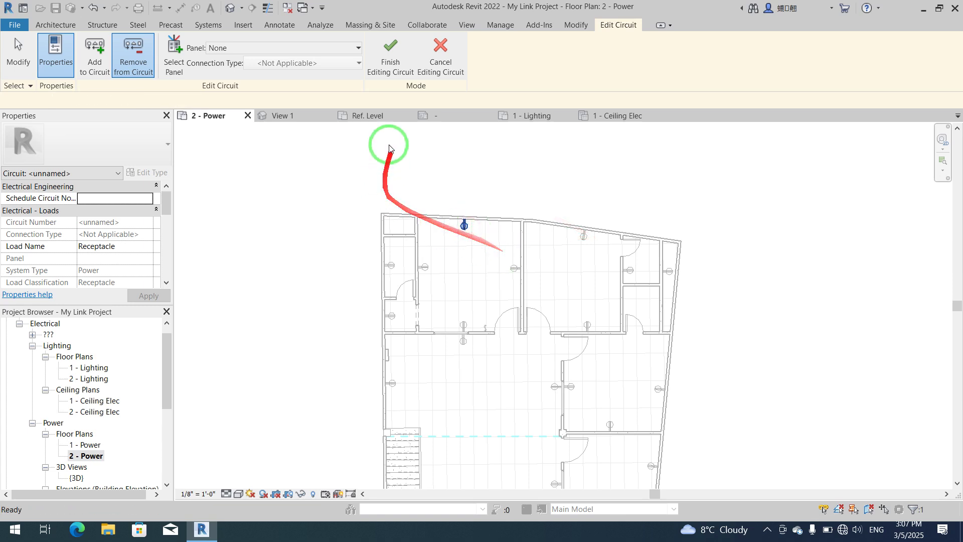
{"action": "left_click", "coordinate": [390, 70]}
- Select the receptacles on the hall's west and north walls, in the small western rooms and in the large northwest room together
{"action": "middle_click_drag", "start_coordinate": [609, 337], "coordinate": [606, 305]}
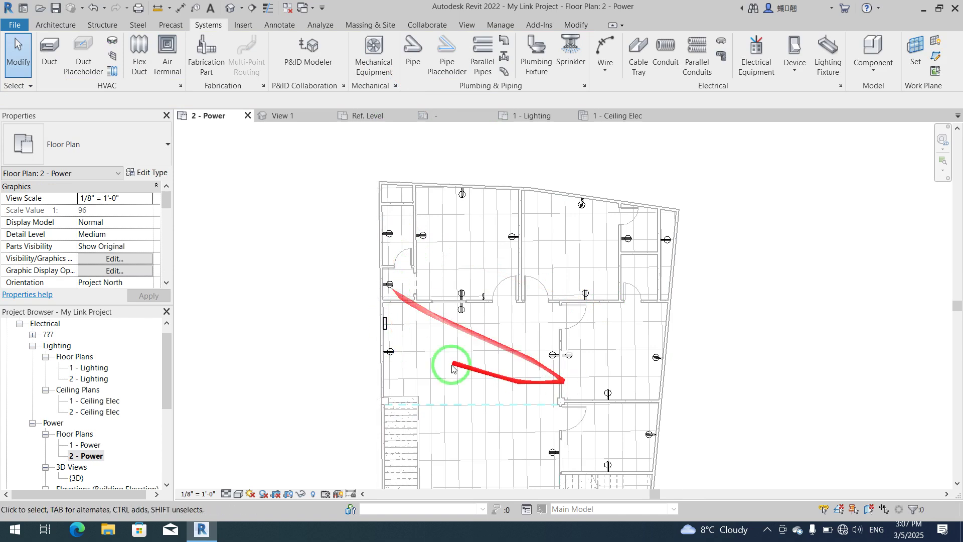
{"action": "middle_click_drag", "start_coordinate": [525, 408], "coordinate": [540, 438]}
{"action": "left_click", "coordinate": [385, 362]}
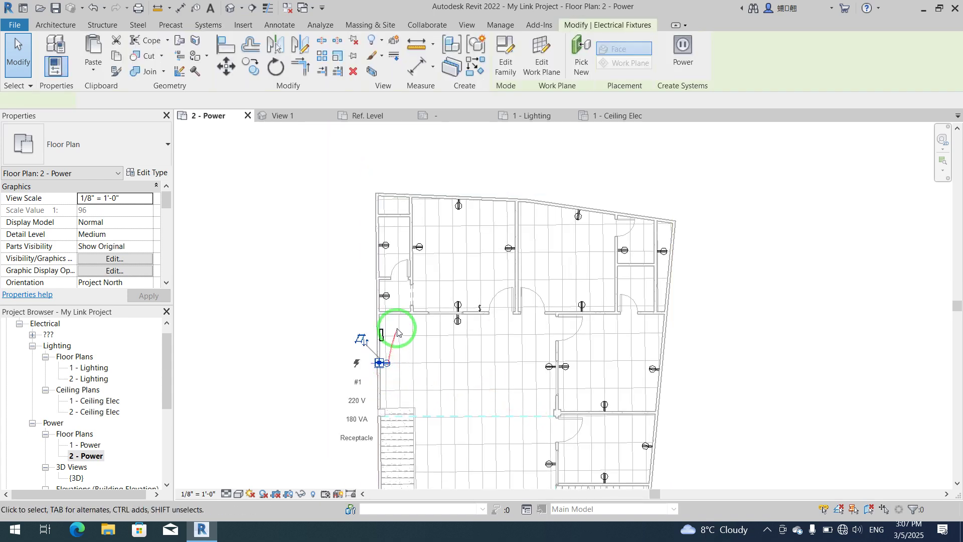
{"action": "left_click", "coordinate": [384, 248], "text": "ctrl"}
{"action": "left_click", "coordinate": [419, 249], "text": "ctrl"}
{"action": "left_click", "coordinate": [459, 206], "text": "ctrl"}
{"action": "left_click", "coordinate": [510, 249], "text": "ctrl"}
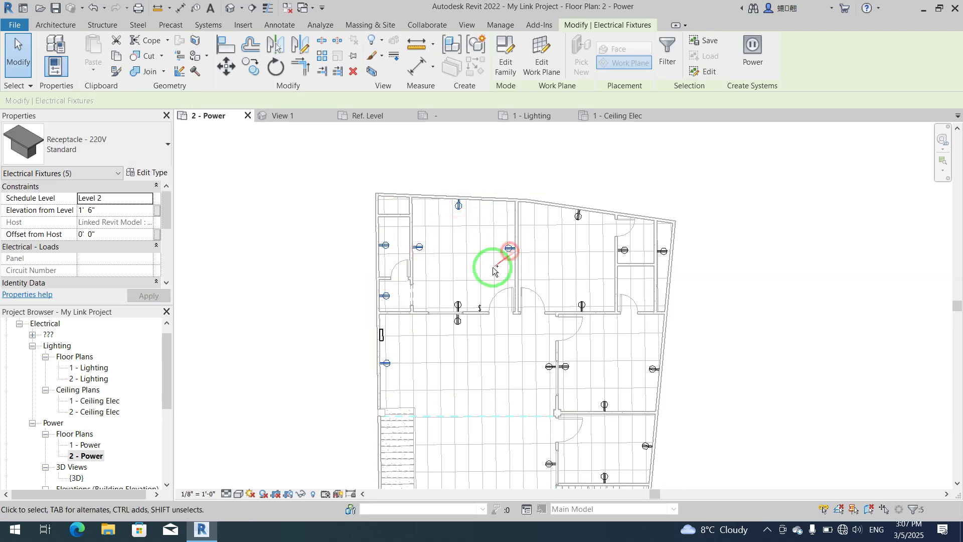
- Add the receptacles in the large and small northeast rooms and on the eastern room's outer wall to the selection
{"action": "left_click", "coordinate": [577, 218], "text": "ctrl"}
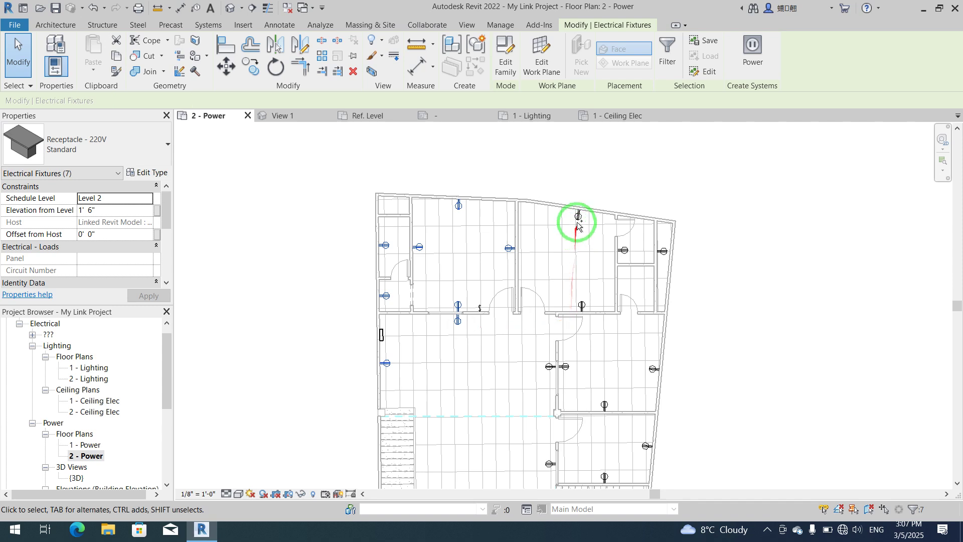
{"action": "left_click", "coordinate": [585, 315], "text": "ctrl"}
{"action": "left_click", "coordinate": [624, 253], "text": "ctrl"}
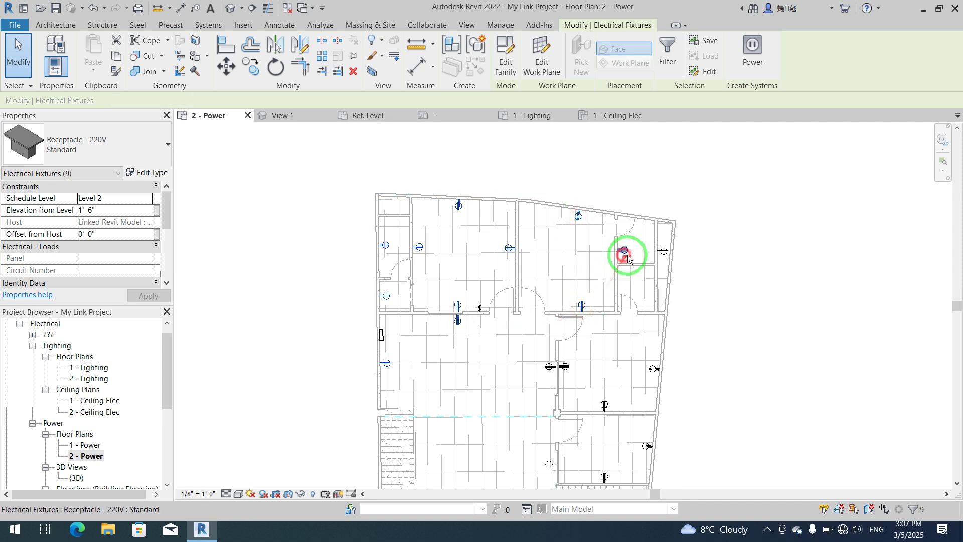
{"action": "left_click", "coordinate": [661, 252], "text": "ctrl"}
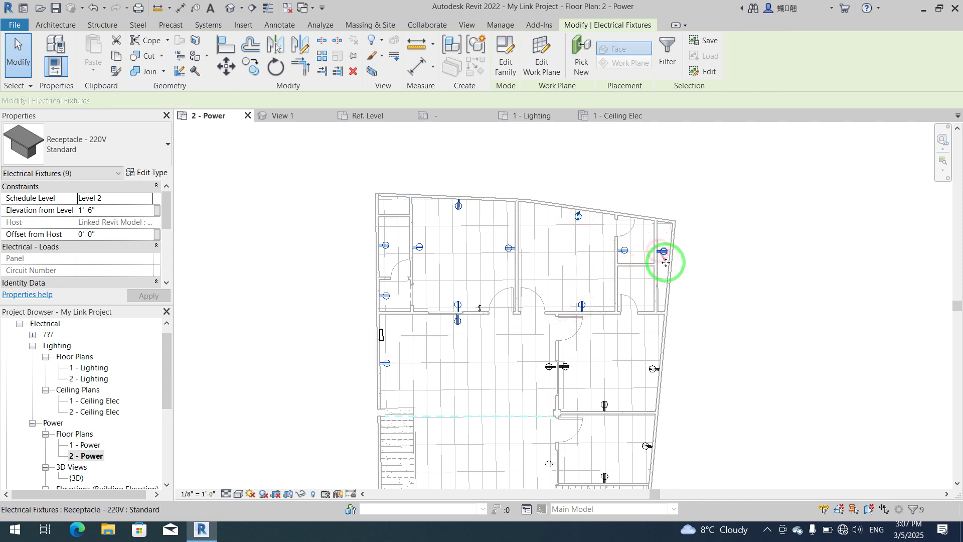
{"action": "left_click", "coordinate": [652, 370], "text": "ctrl"}
{"action": "left_click", "coordinate": [607, 407], "text": "ctrl"}
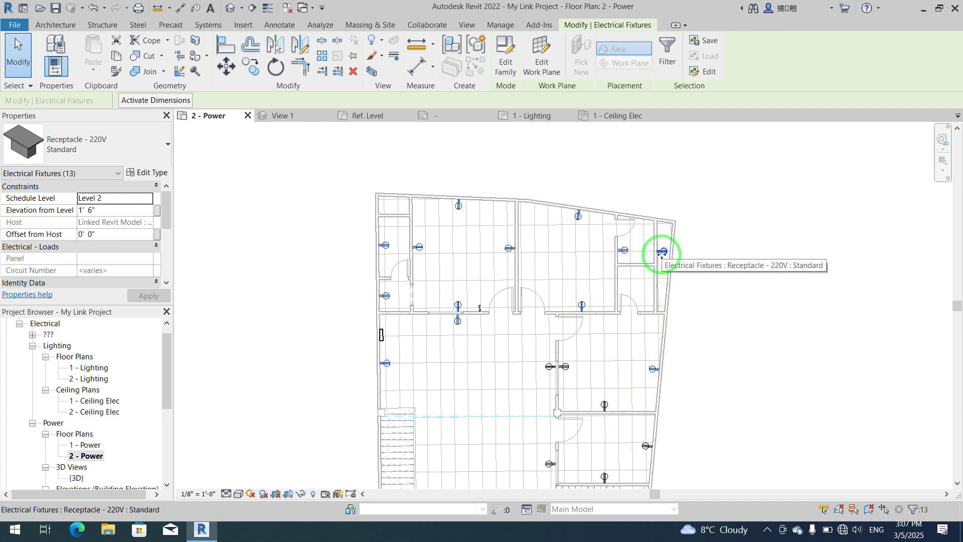
{"action": "left_click", "coordinate": [454, 321], "text": "ctrl"}
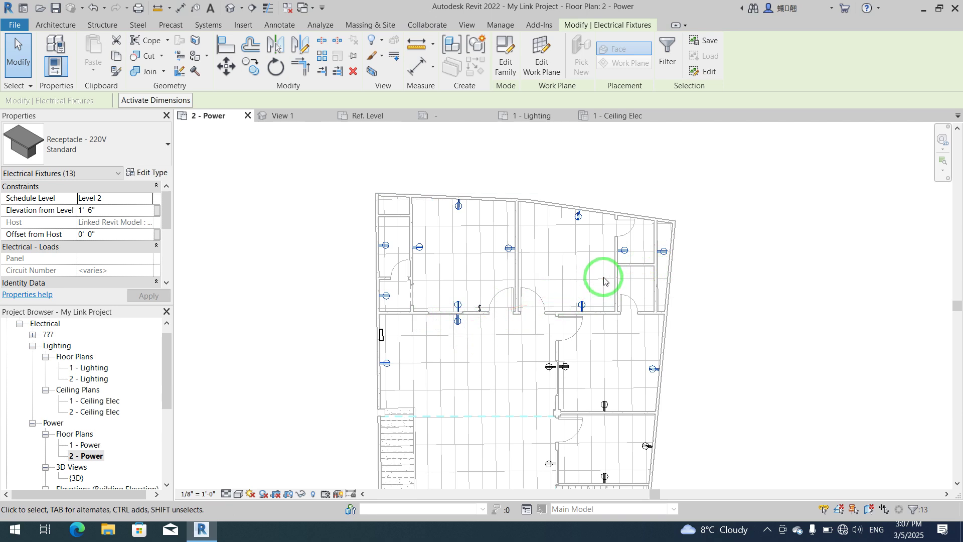
- Test whether the two small northeast rooms' receptacles block circuit creation by deselecting both and re-adding the inner one; clear the selection
{"action": "left_click", "coordinate": [623, 251], "text": "shift"}
{"action": "left_click", "coordinate": [662, 252], "text": "shift"}
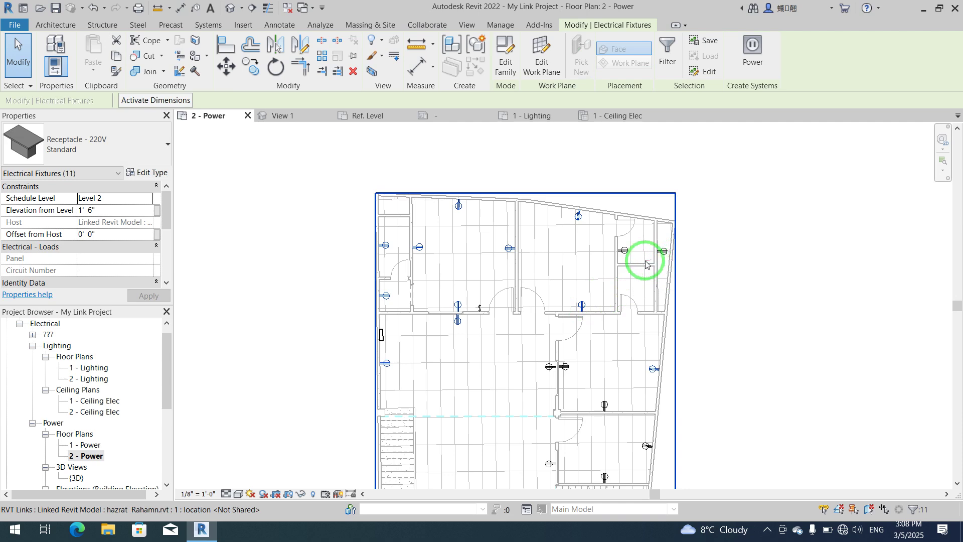
{"action": "left_click", "coordinate": [623, 250], "text": "ctrl"}
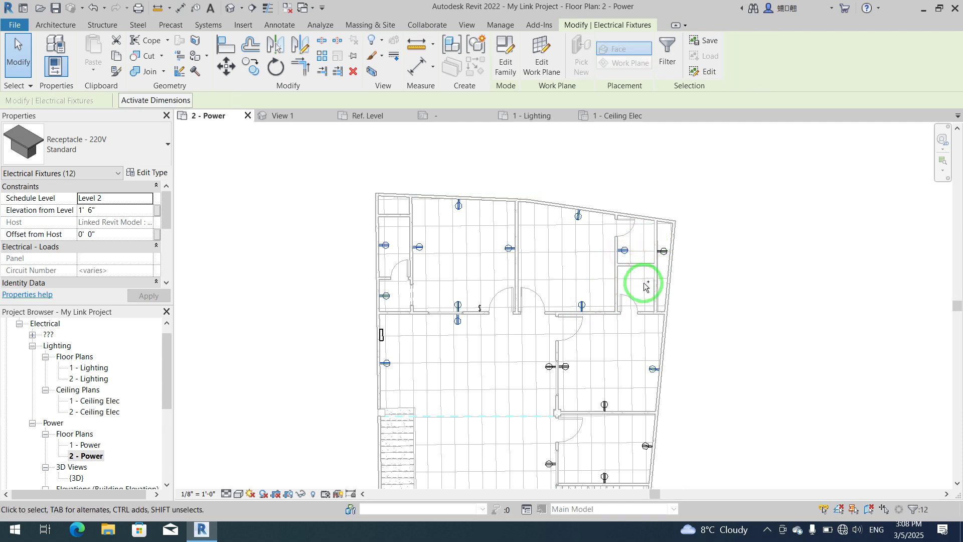
{"action": "left_click", "coordinate": [727, 278]}
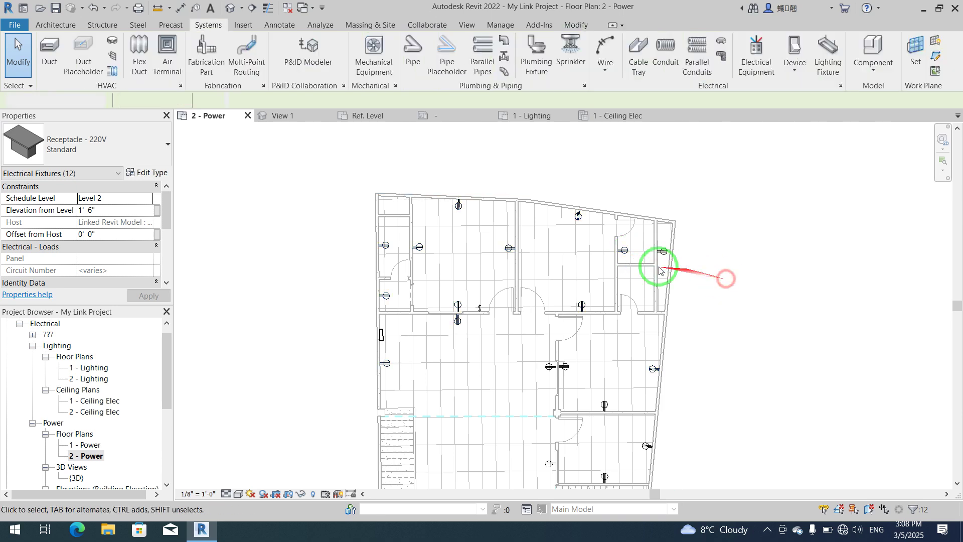
- Check the electrical circuit of the receptacle in the small northeast room, and clear the selection
{"action": "left_click", "coordinate": [626, 256]}
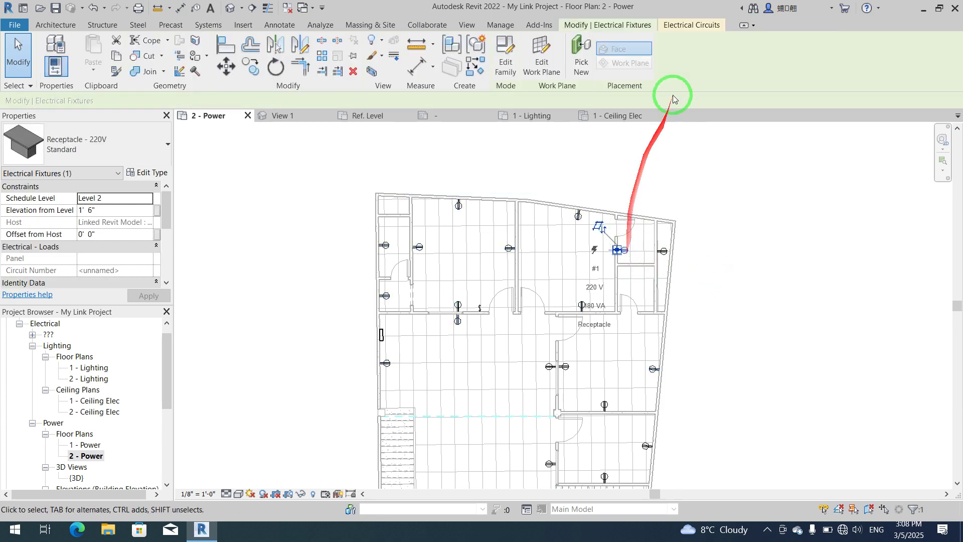
{"action": "left_click", "coordinate": [687, 31]}
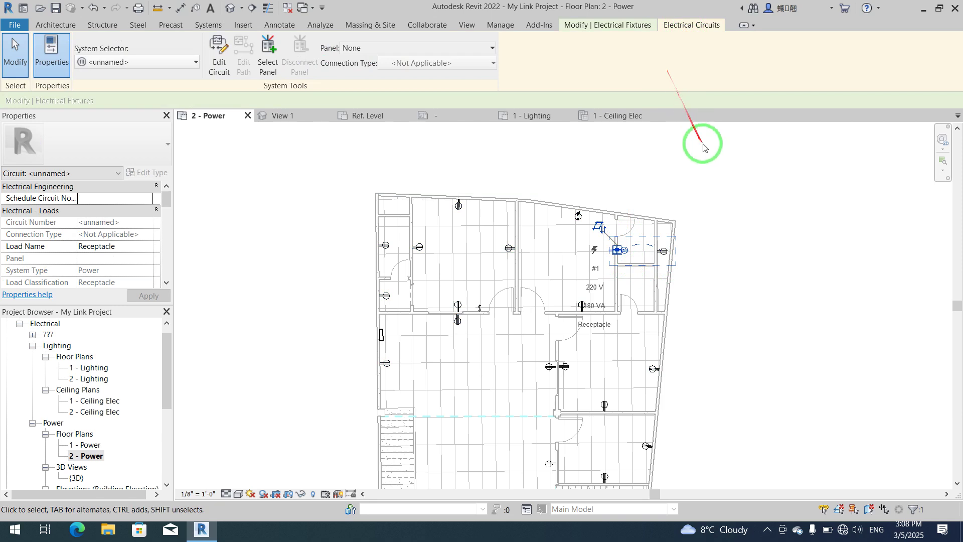
{"action": "left_click_drag", "start_coordinate": [723, 189], "coordinate": [730, 237]}
{"action": "middle_click_drag", "start_coordinate": [729, 237], "coordinate": [645, 236]}
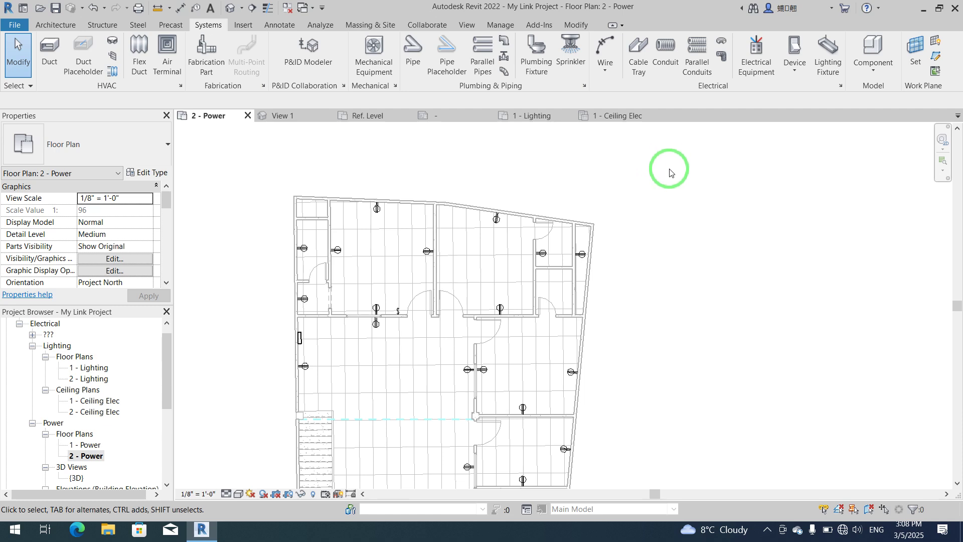
- Show the System Browser beside the floor plan
{"action": "left_click", "coordinate": [673, 187]}
{"action": "right_click", "coordinate": [673, 187]}
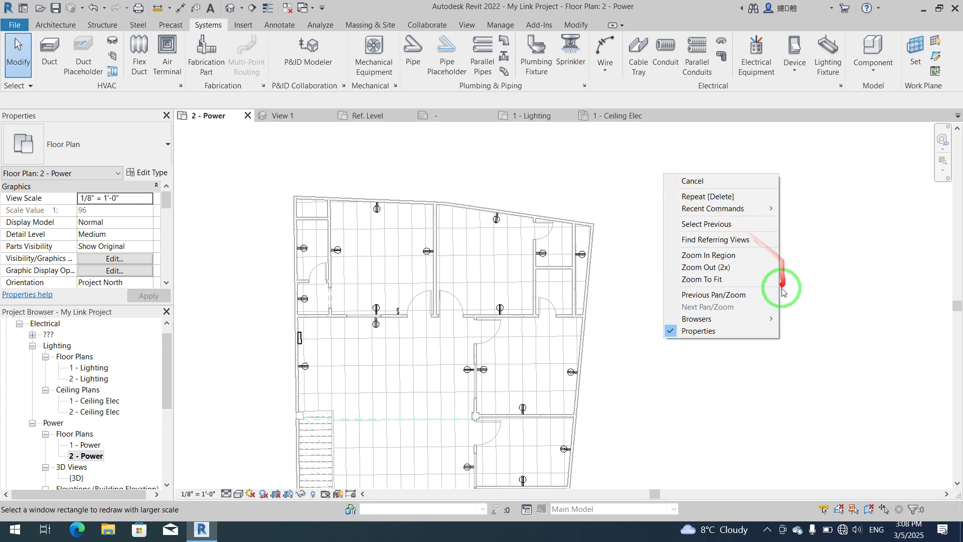
{"action": "mouse_move", "coordinate": [762, 319]}
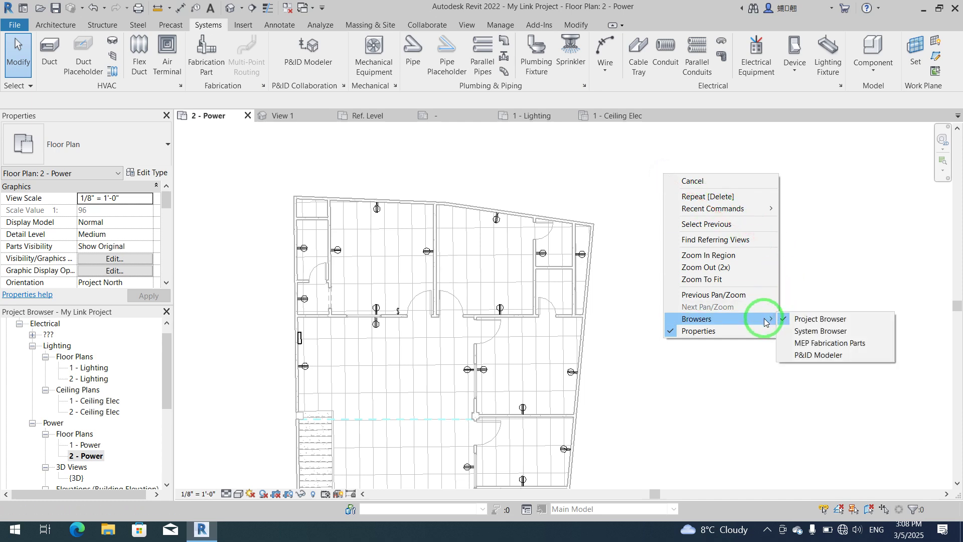
{"action": "left_click", "coordinate": [813, 333]}
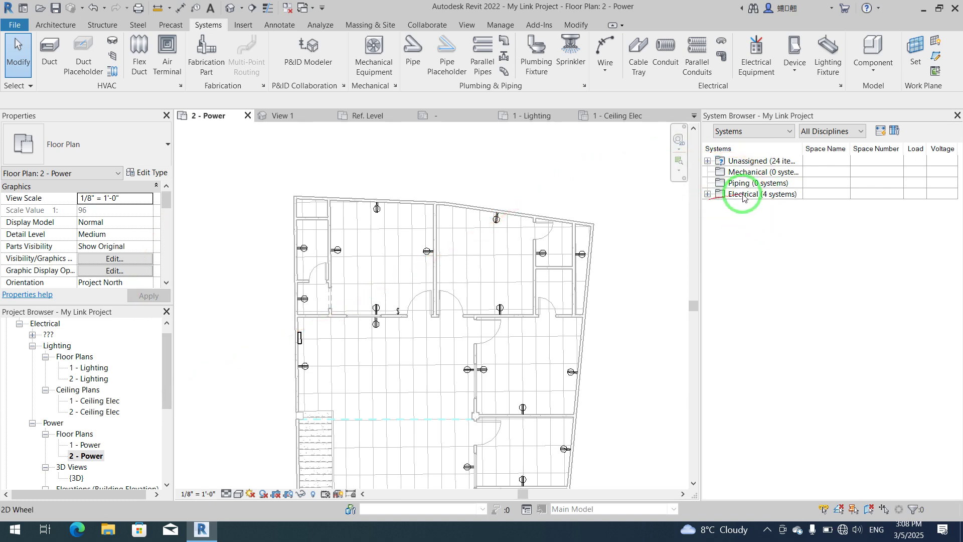
- Expand the unassigned electrical power items in the System Browser
{"action": "left_click", "coordinate": [710, 164]}
{"action": "left_click", "coordinate": [707, 161]}
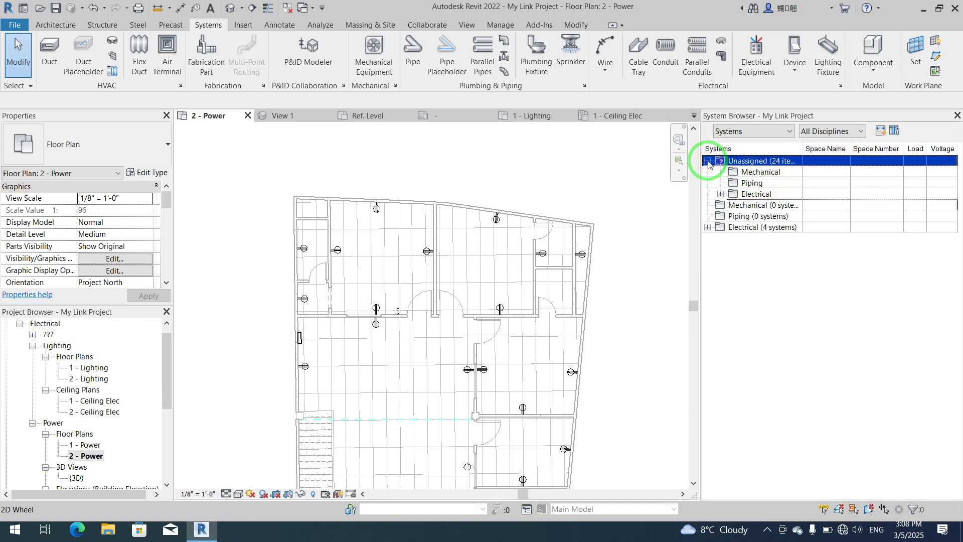
{"action": "left_click", "coordinate": [721, 196]}
{"action": "left_click", "coordinate": [721, 194]}
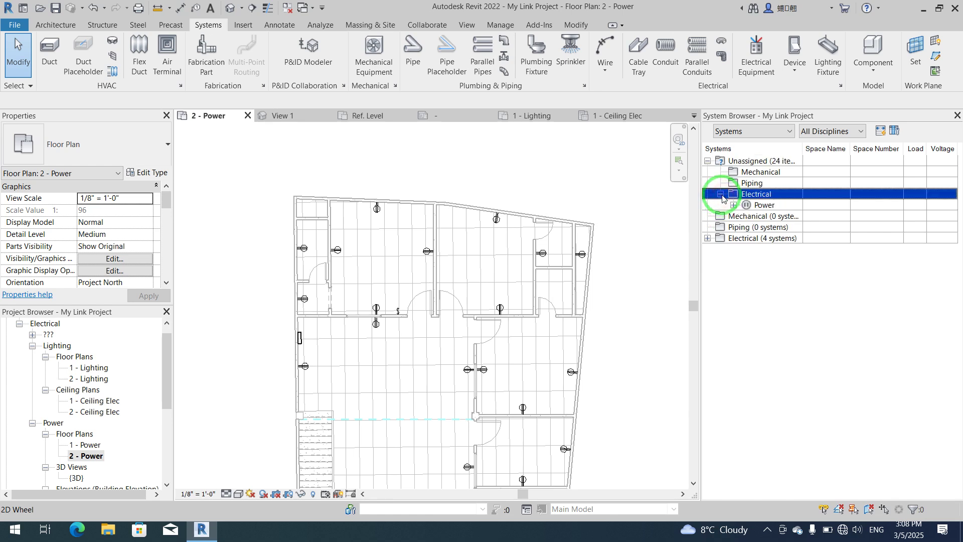
{"action": "left_click", "coordinate": [745, 206]}
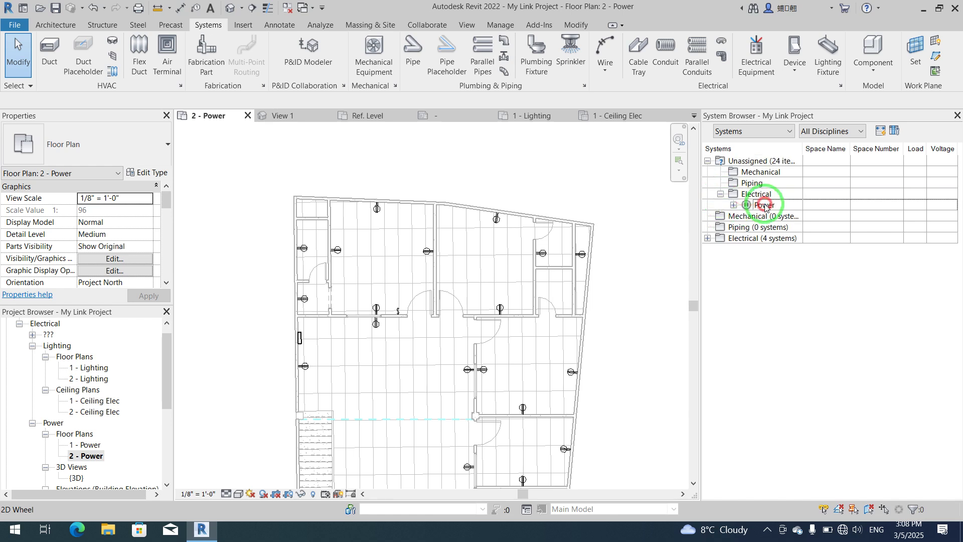
{"action": "left_click", "coordinate": [733, 206]}
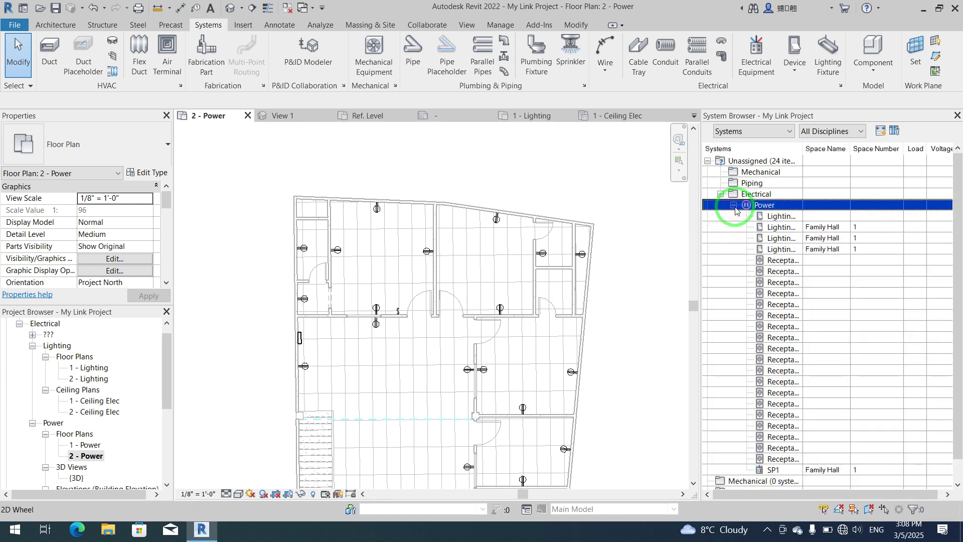
- Examine the unassigned power elements by selecting a receptacle, the Family Hall lighting switches and panel SP1
{"action": "scroll", "coordinate": [763, 321], "scroll_direction": "down", "scroll_amount": 1}
{"action": "left_click", "coordinate": [763, 316]}
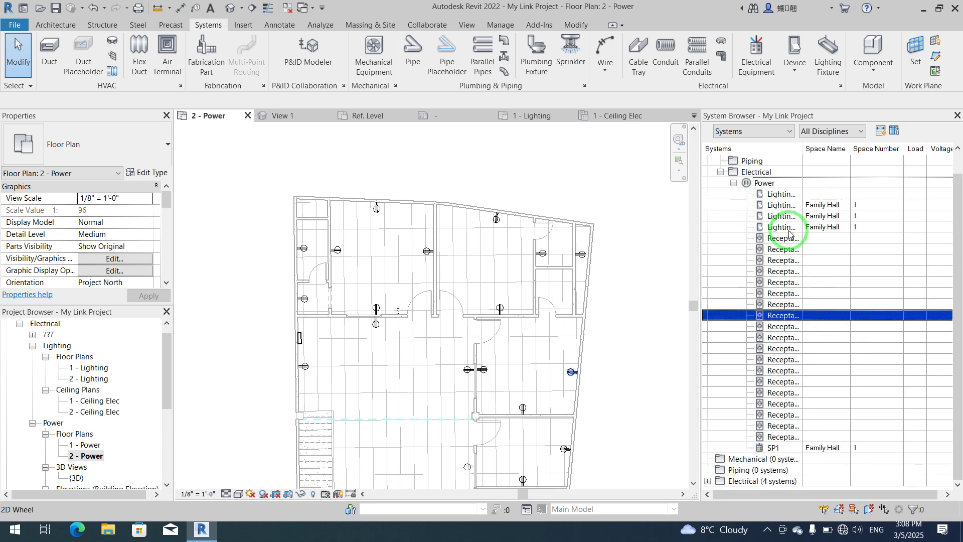
{"action": "left_click", "coordinate": [781, 205]}
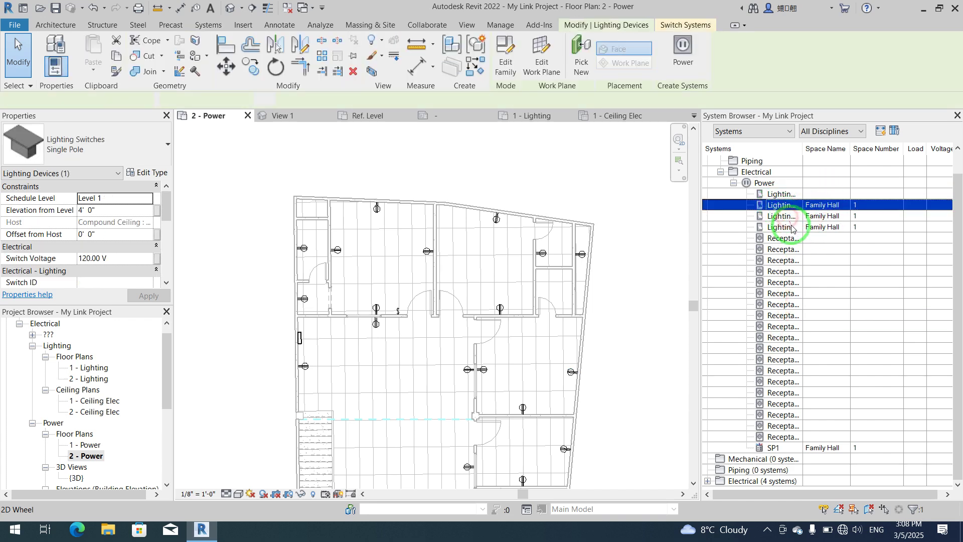
{"action": "left_click", "coordinate": [787, 216]}
{"action": "left_click", "coordinate": [791, 230]}
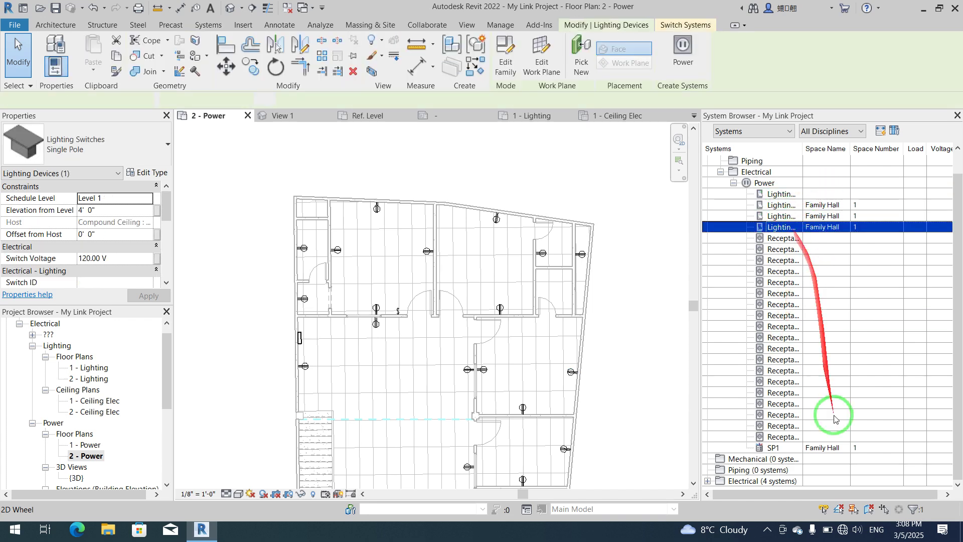
{"action": "left_click", "coordinate": [830, 451]}
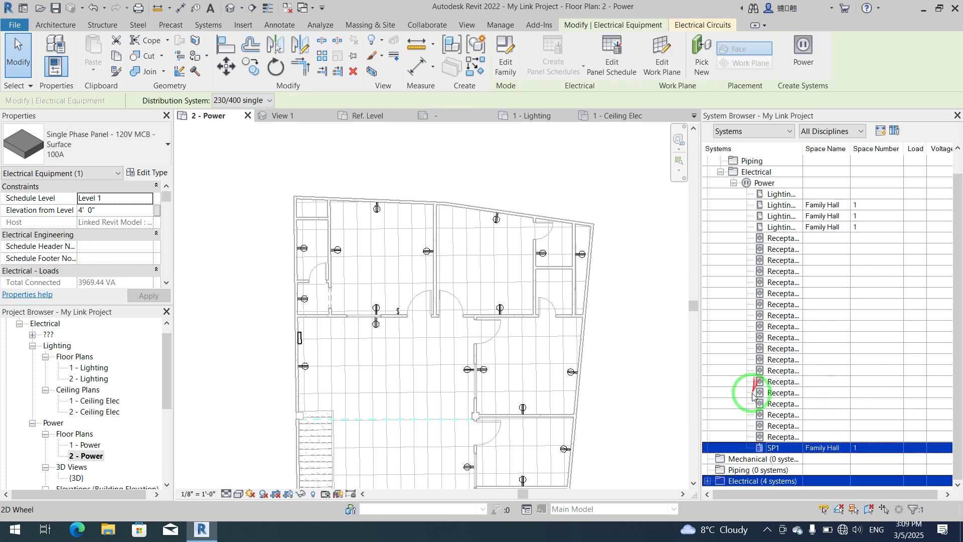
- Collapse the unassigned power list, expand the assigned electrical power systems and locate the unnamed circuit on the plan
{"action": "left_click", "coordinate": [733, 185]}
{"action": "left_click", "coordinate": [712, 239]}
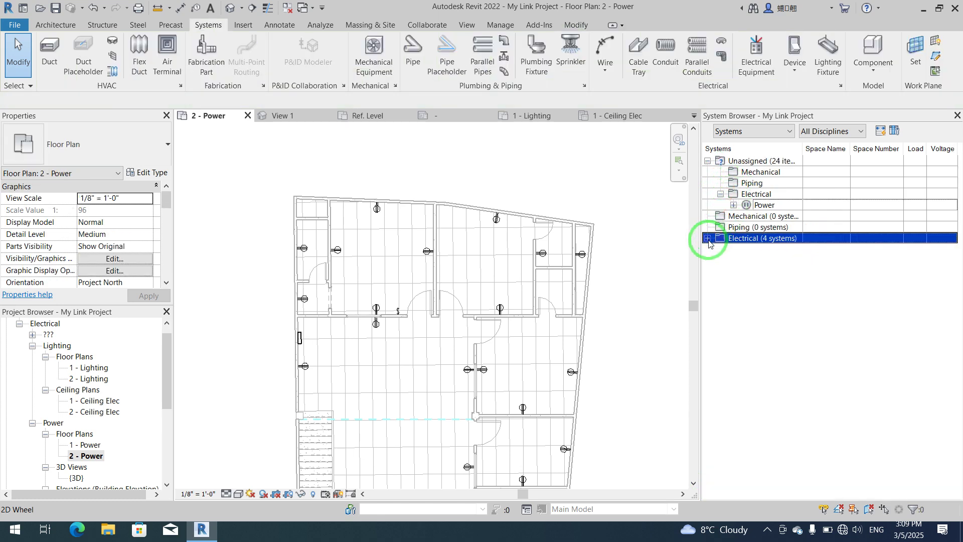
{"action": "left_click", "coordinate": [721, 249]}
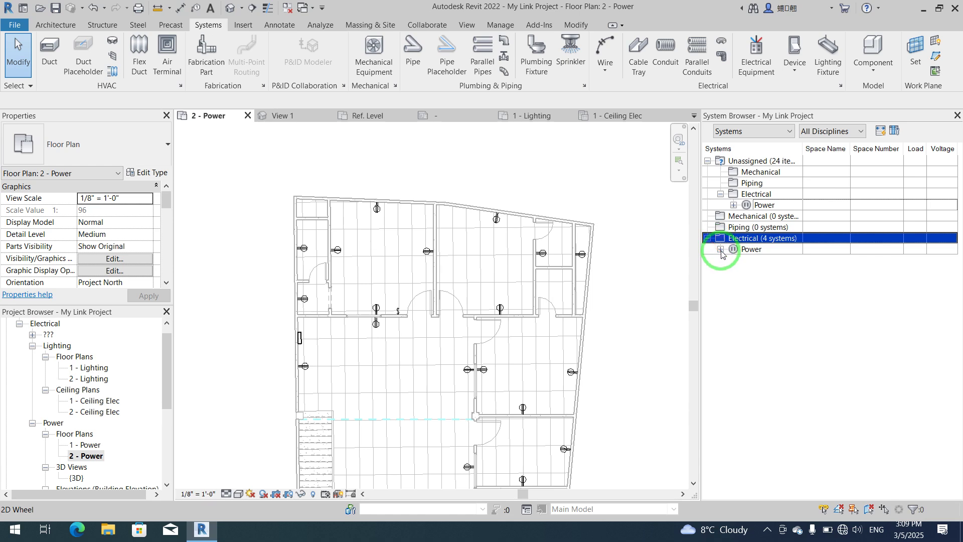
{"action": "left_click", "coordinate": [720, 249]}
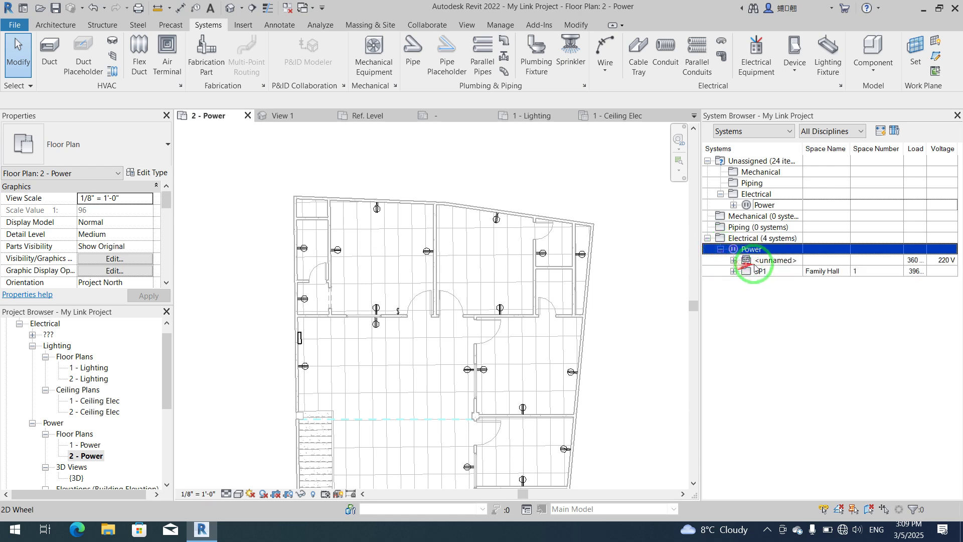
{"action": "left_click", "coordinate": [764, 262]}
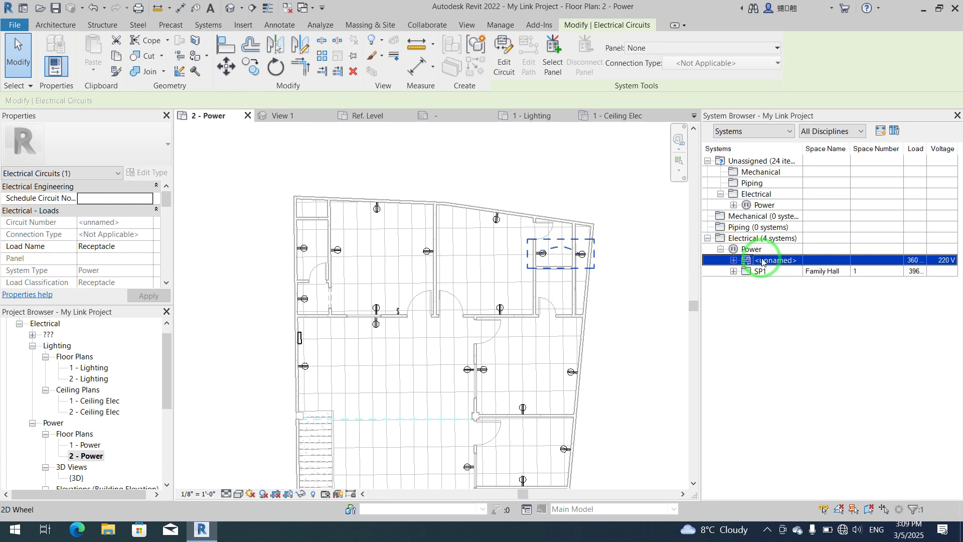
{"action": "left_click", "coordinate": [578, 190]}
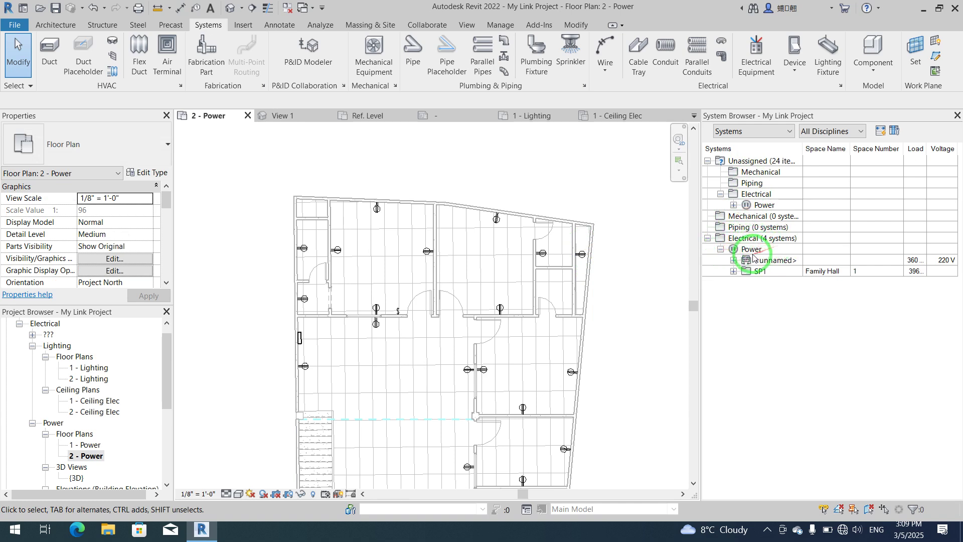
- Select the unnamed 220 V circuit under the assigned electrical power systems
{"action": "left_click", "coordinate": [725, 222]}
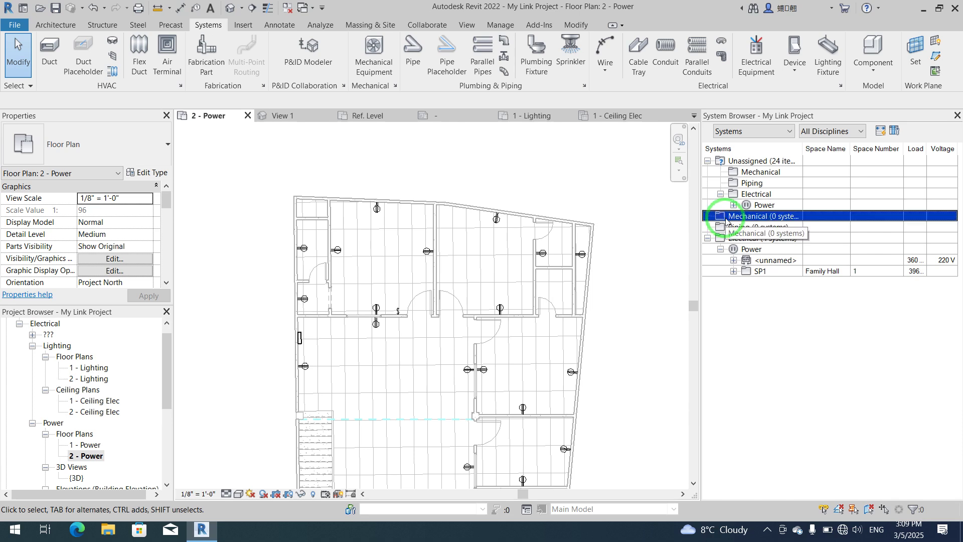
{"action": "left_click", "coordinate": [763, 261]}
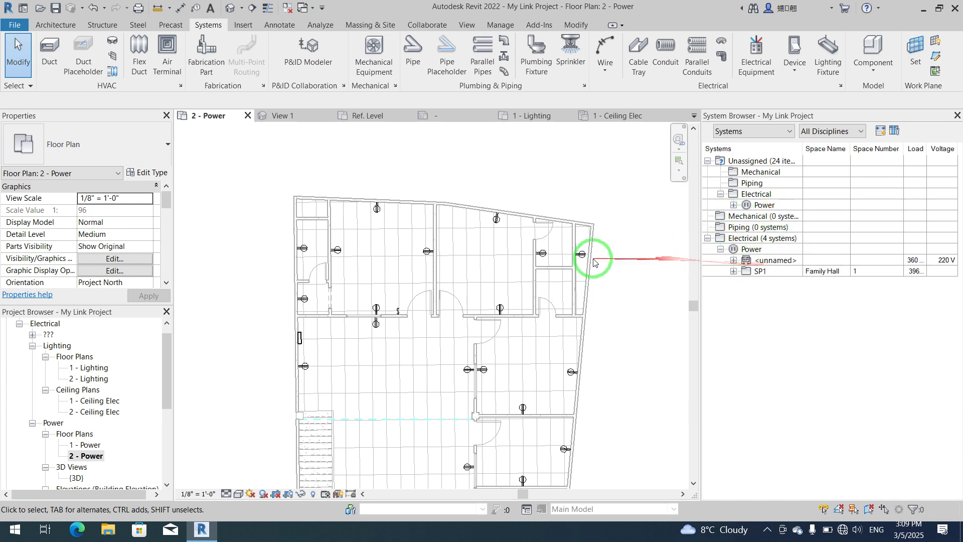
{"action": "left_click", "coordinate": [766, 266]}
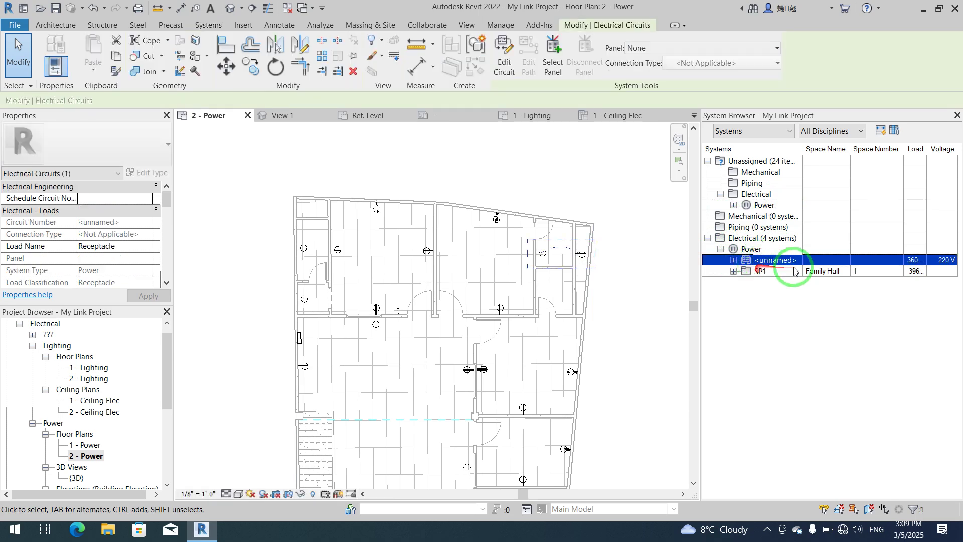
{"action": "left_click", "coordinate": [873, 265]}
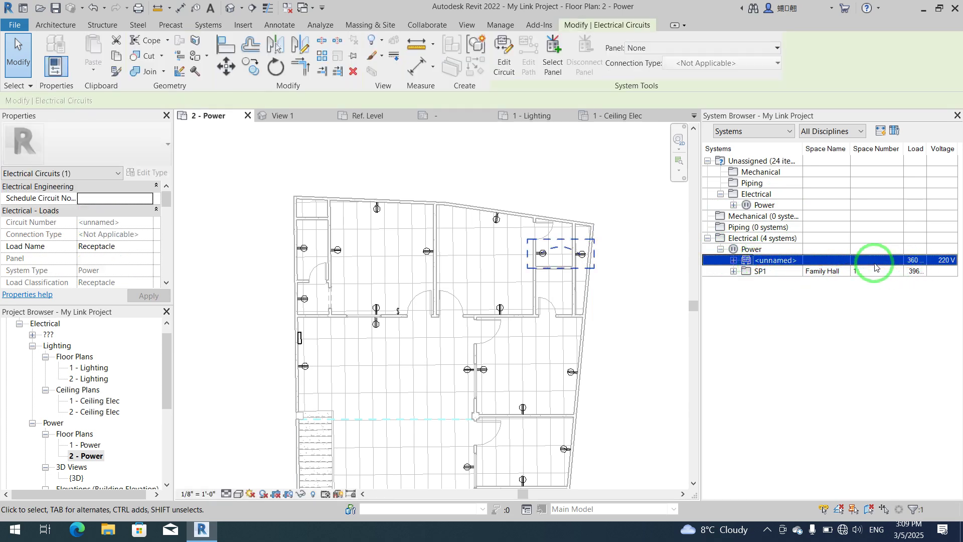
{"action": "left_click", "coordinate": [747, 265]}
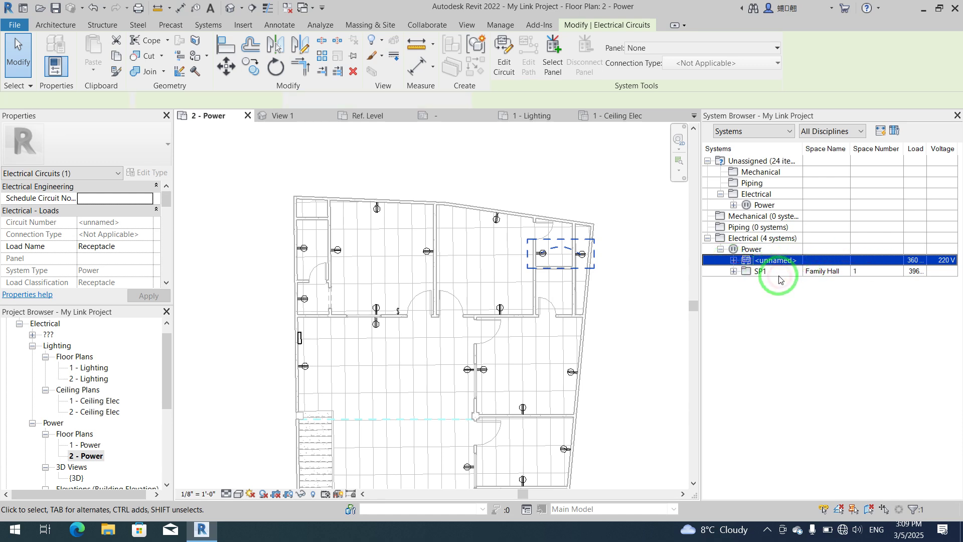
- Compare panel SP1 with the unnamed 220 V circuit by selecting each in the System Browser
{"action": "left_click", "coordinate": [779, 275]}
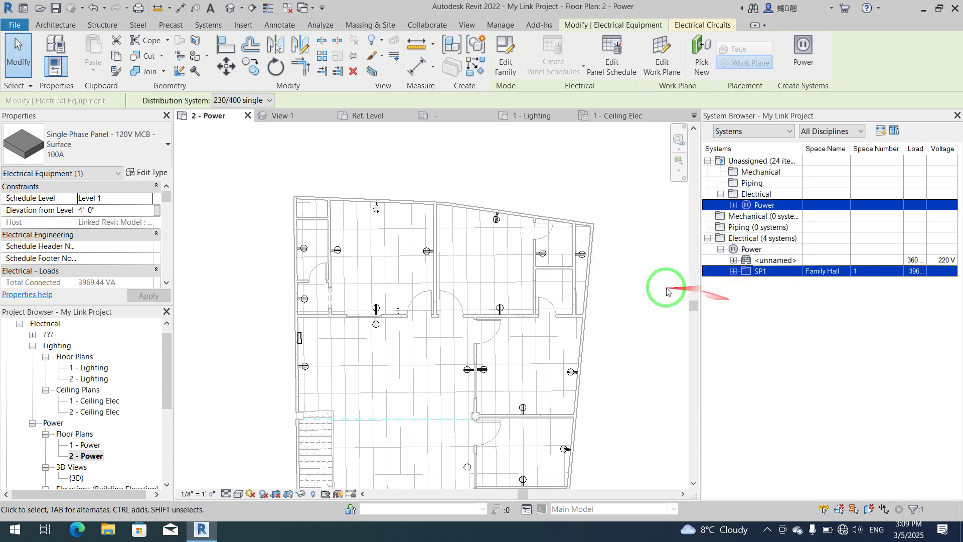
{"action": "left_click", "coordinate": [769, 264]}
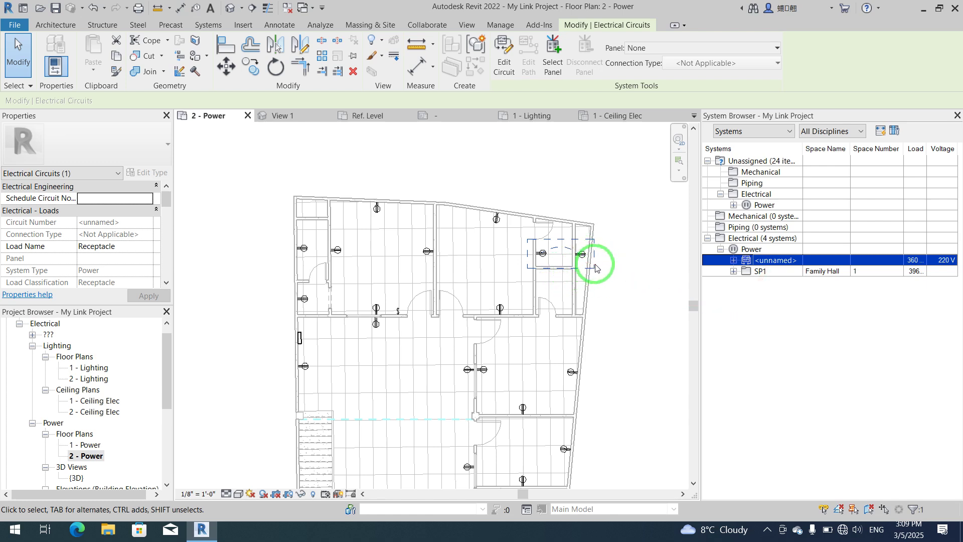
{"action": "left_click", "coordinate": [626, 286]}
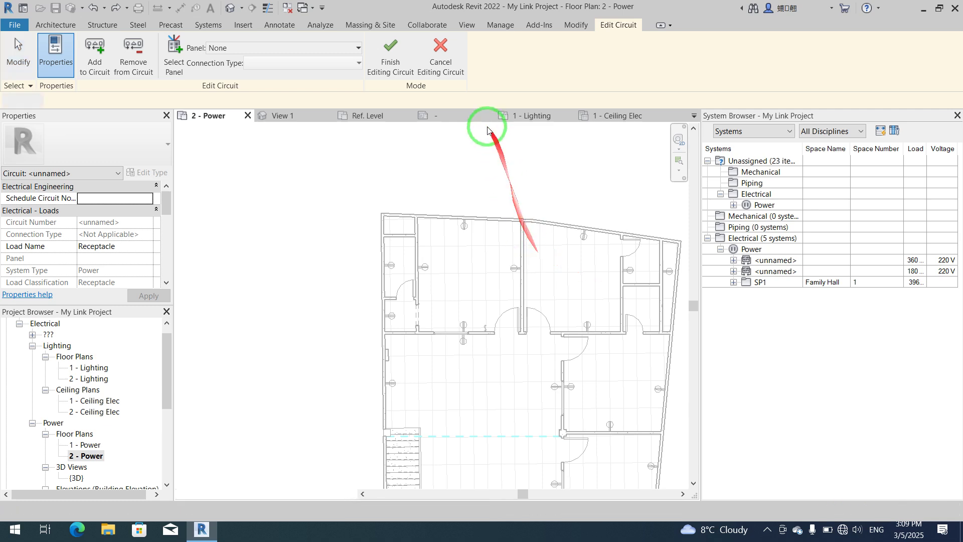
- Cancel editing of the new unnamed circuit and clear the selection on the plan
{"action": "left_click", "coordinate": [447, 52]}
{"action": "left_click", "coordinate": [447, 52]}
{"action": "left_click", "coordinate": [254, 226]}
{"action": "middle_click_drag", "start_coordinate": [526, 298], "coordinate": [423, 228]}
{"action": "key", "text": "Escape"}
{"action": "key", "text": "Escape"}
{"action": "left_click", "coordinate": [411, 290]}
{"action": "middle_click_drag", "start_coordinate": [412, 288], "coordinate": [361, 285]}
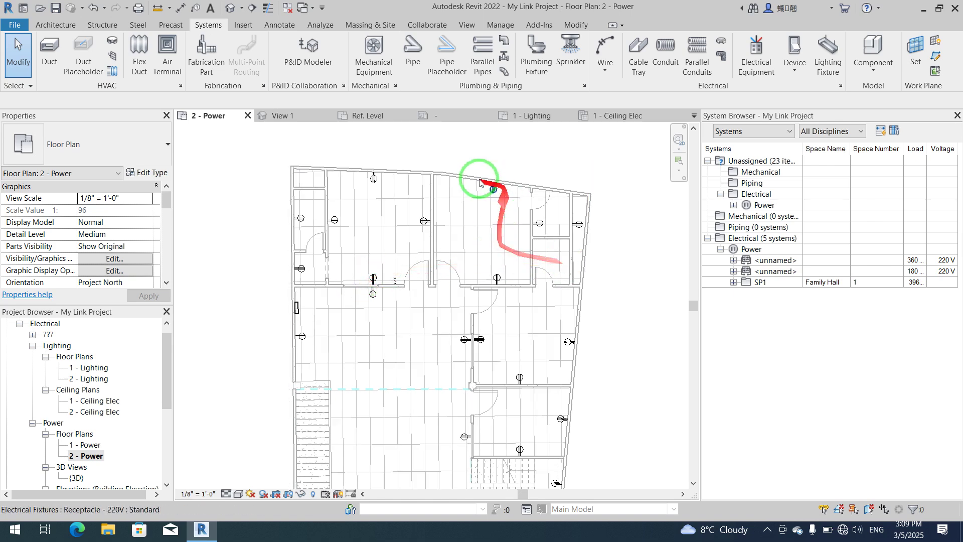
- Examine which receptacles belong to each of the two unnamed circuits, and check a receptacle on the outer wall
{"action": "mouse_move", "coordinate": [391, 337]}
{"action": "middle_mouse_down"}
{"action": "mouse_move", "coordinate": [387, 318]}
{"action": "mouse_move", "coordinate": [396, 321]}
{"action": "middle_mouse_up"}
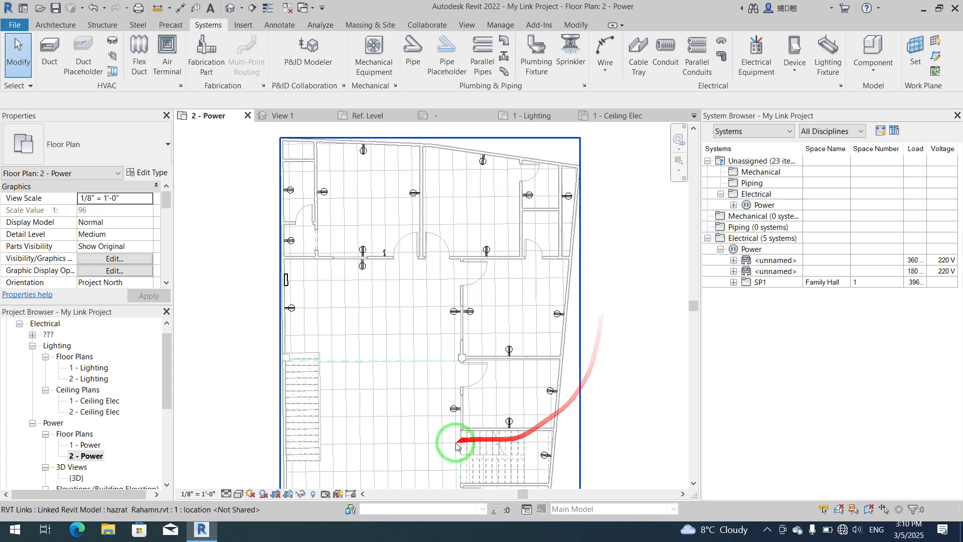
{"action": "middle_click_drag", "start_coordinate": [524, 412], "coordinate": [540, 396]}
{"action": "scroll", "coordinate": [529, 405], "scroll_direction": "down", "scroll_amount": 2}
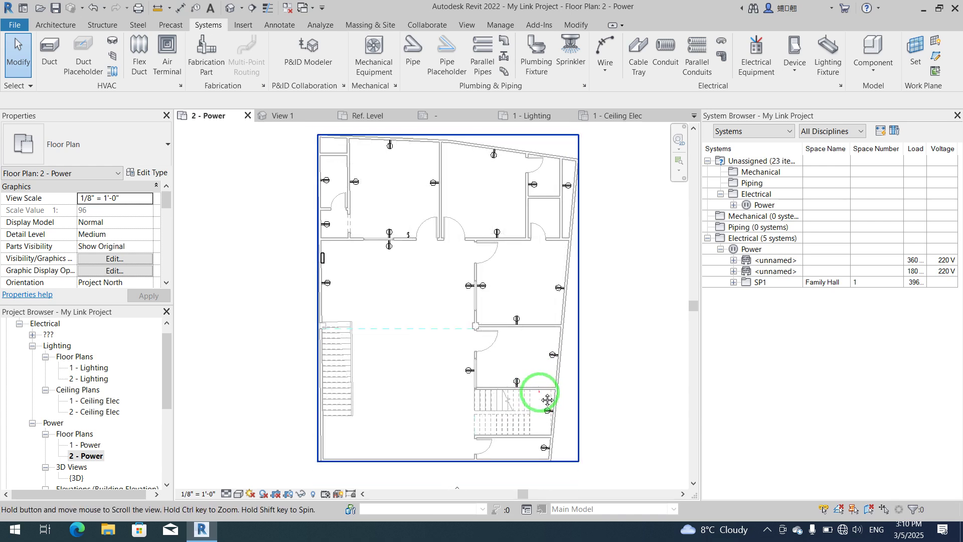
{"action": "left_click", "coordinate": [778, 263]}
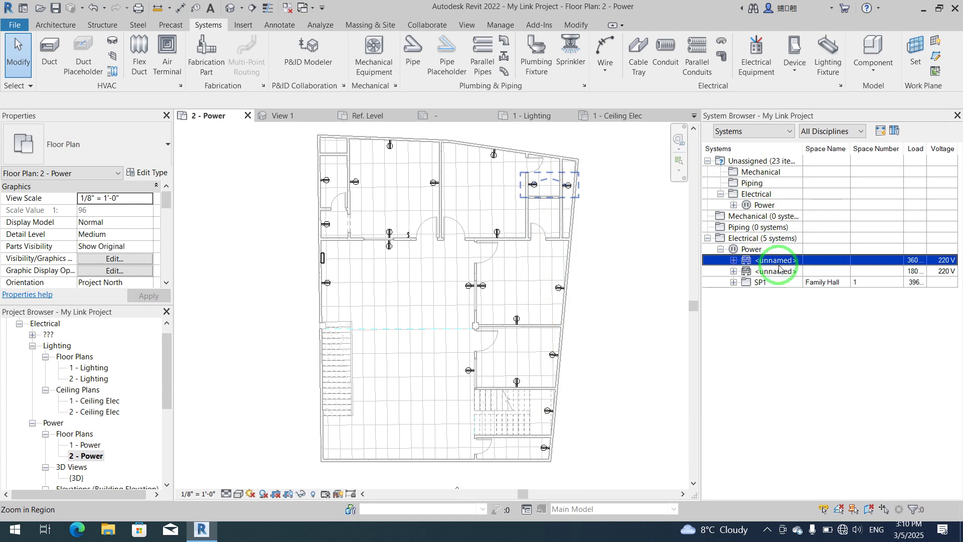
{"action": "left_click", "coordinate": [778, 272]}
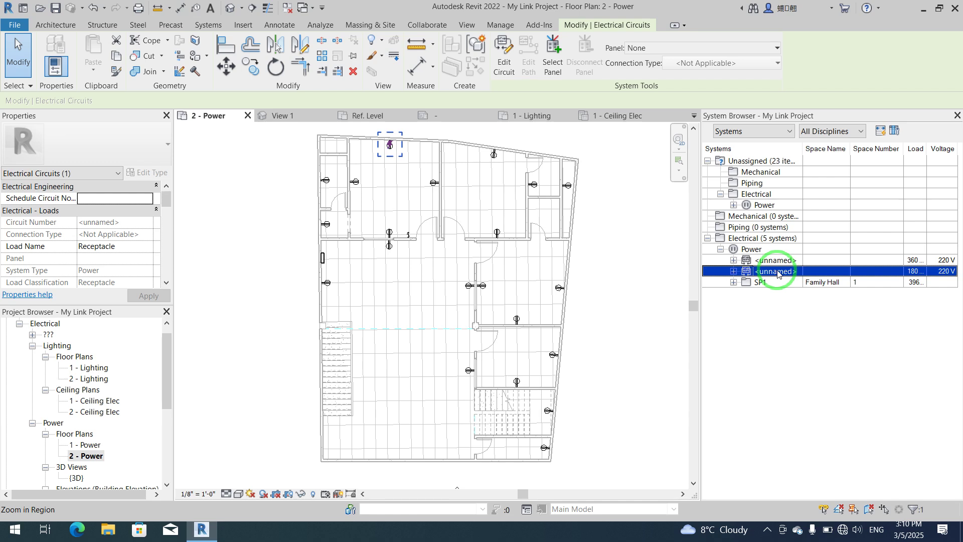
{"action": "left_click", "coordinate": [778, 261]}
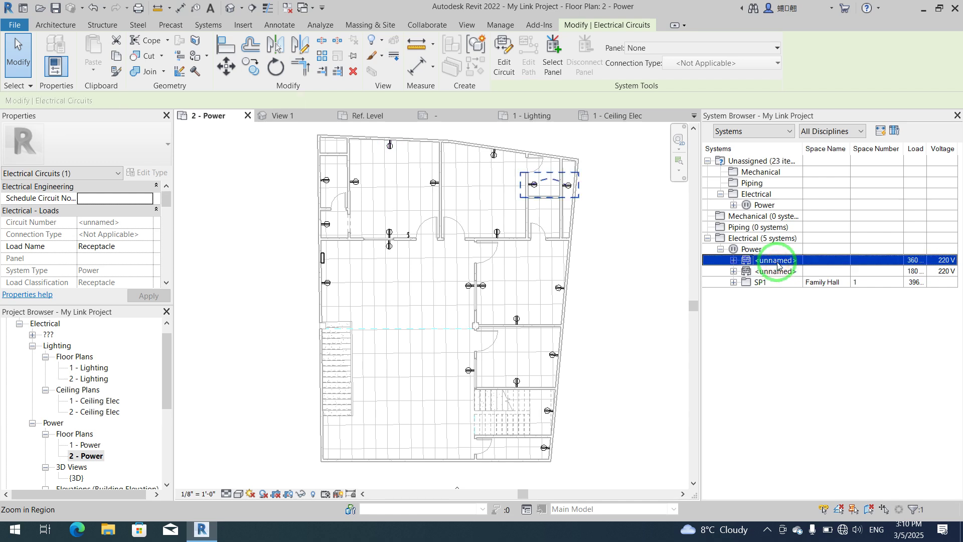
{"action": "left_click", "coordinate": [775, 275]}
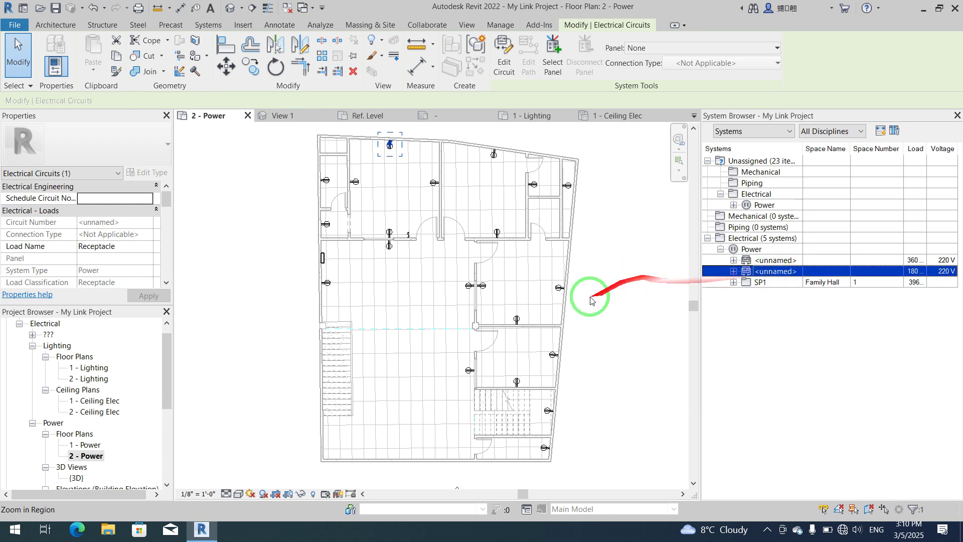
{"action": "left_click", "coordinate": [578, 317]}
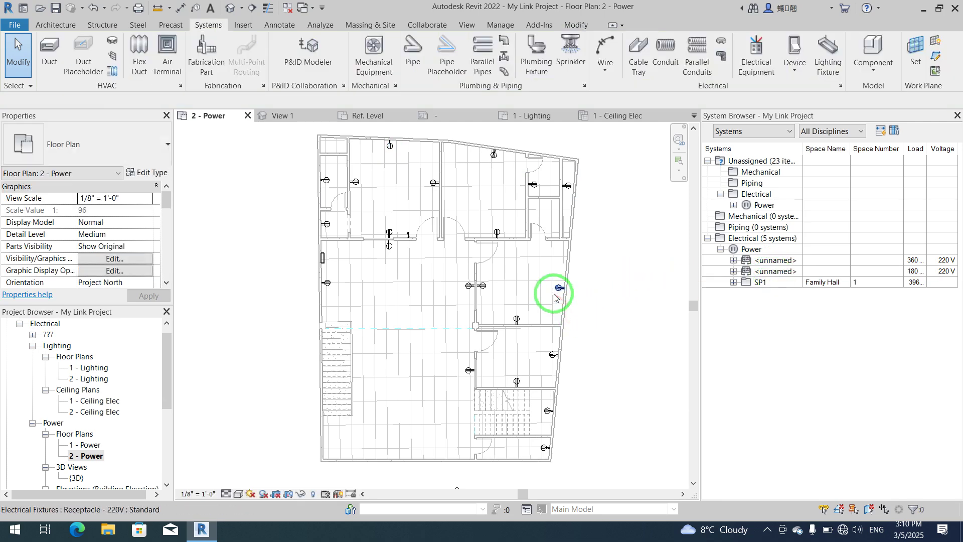
{"action": "left_click", "coordinate": [555, 295]}
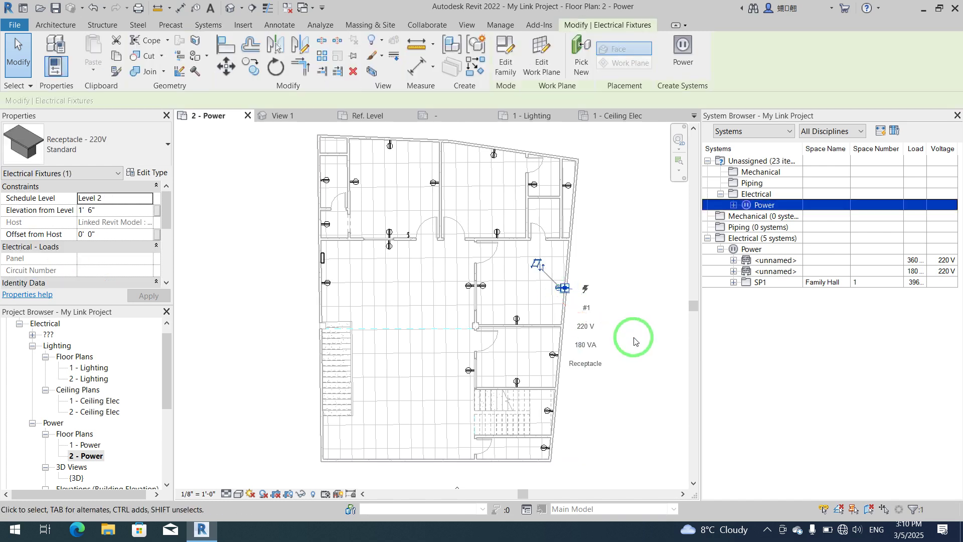
{"action": "left_click", "coordinate": [661, 297]}
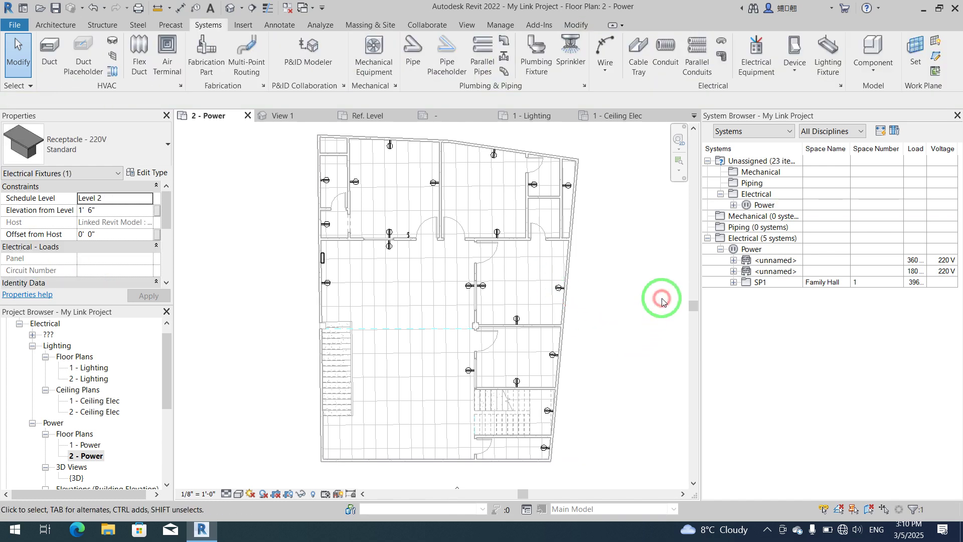
- Highlight both unnamed circuits together on the plan, leaving nothing selected at the end
{"action": "left_click", "coordinate": [775, 261]}
{"action": "left_click", "coordinate": [776, 271], "text": "ctrl"}
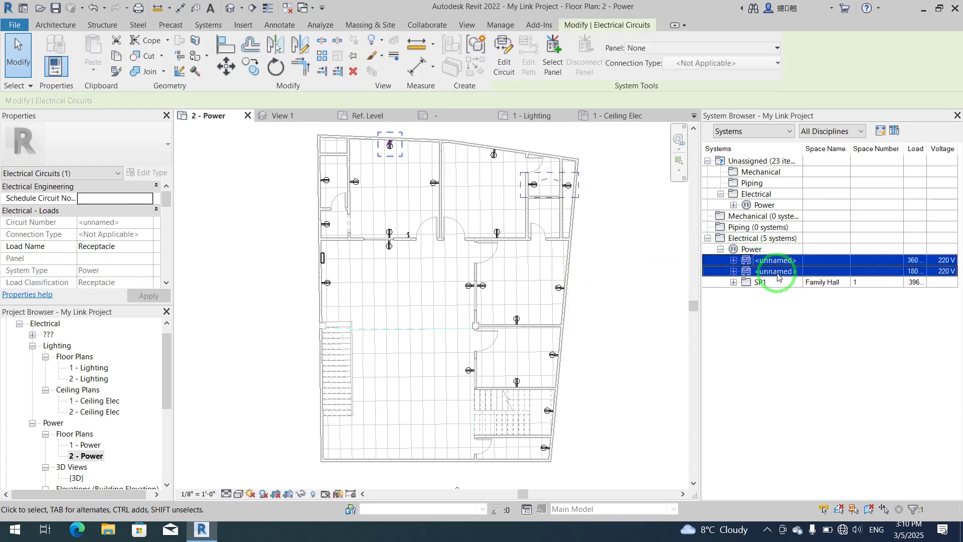
{"action": "left_click", "coordinate": [783, 267], "text": "ctrl"}
{"action": "left_click", "coordinate": [785, 273], "text": "ctrl"}
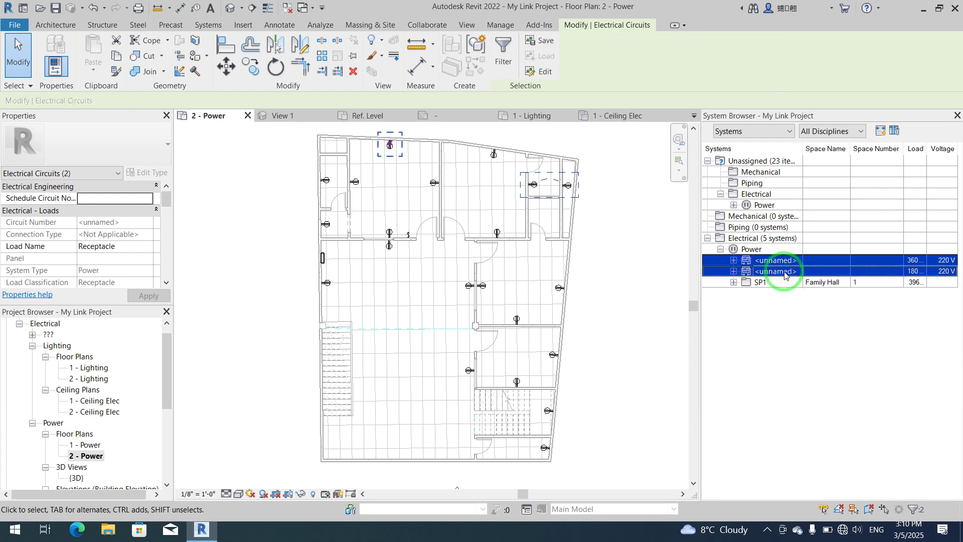
{"action": "left_click", "coordinate": [617, 271]}
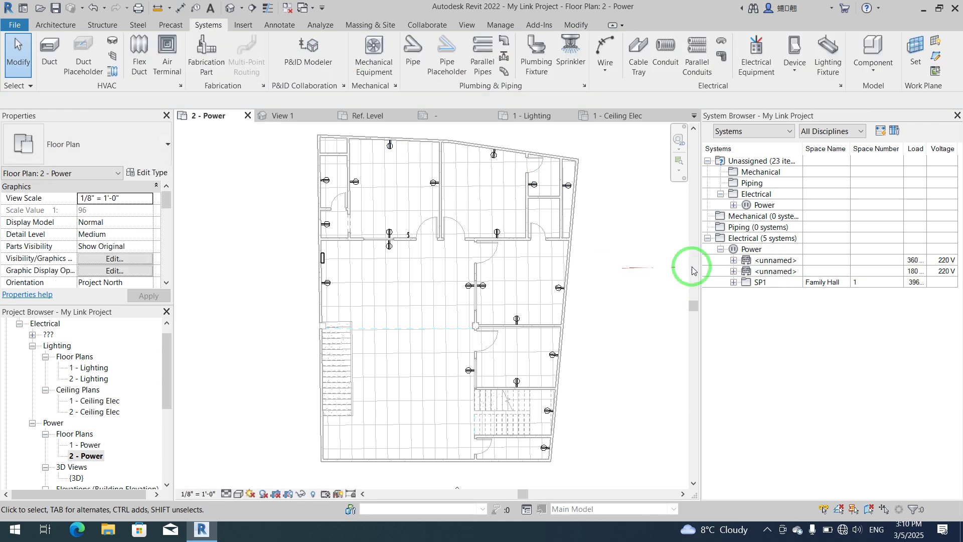
- Delete both unnamed 220 V circuits from the assigned electrical power systems
{"action": "left_click", "coordinate": [772, 262]}
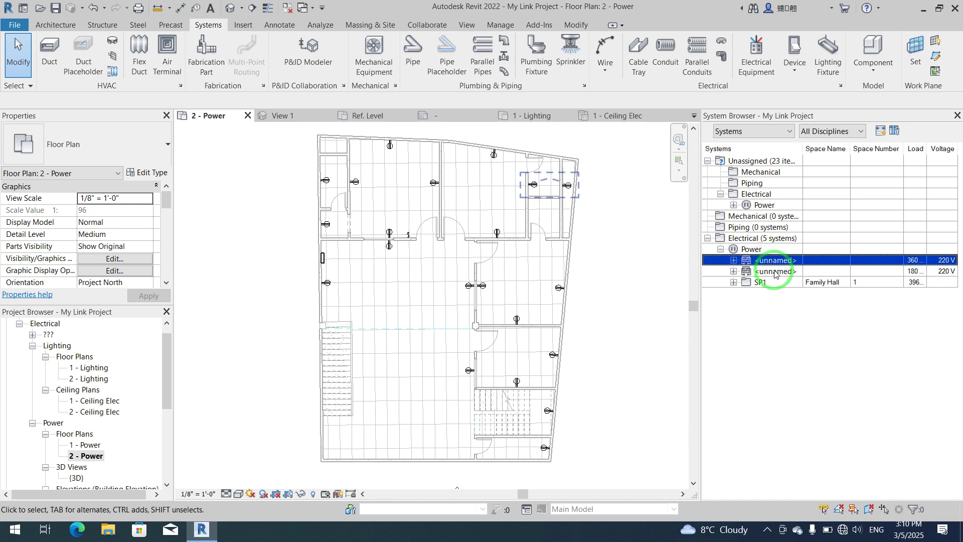
{"action": "left_click", "coordinate": [775, 273]}
{"action": "left_click", "coordinate": [771, 261]}
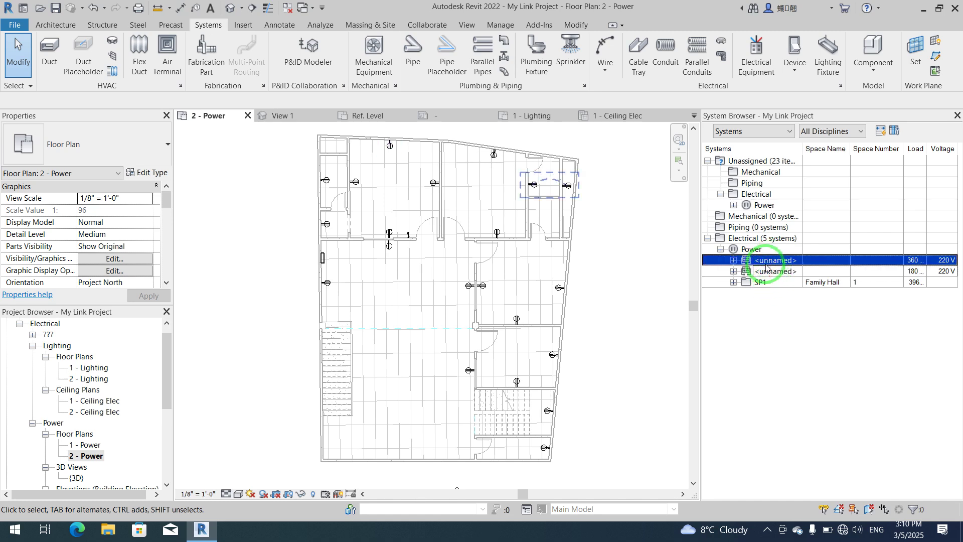
{"action": "right_click", "coordinate": [766, 267]}
{"action": "left_click", "coordinate": [766, 261]}
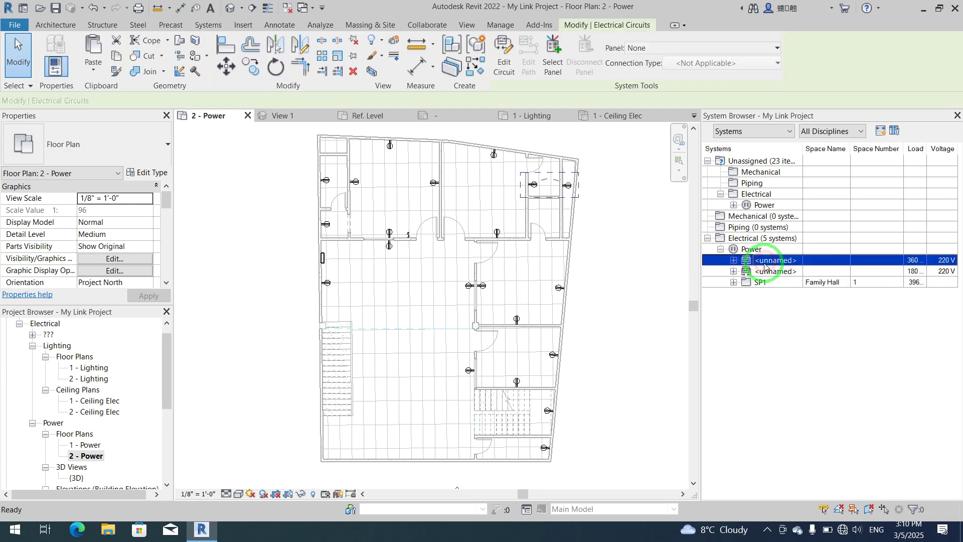
{"action": "right_click", "coordinate": [764, 266]}
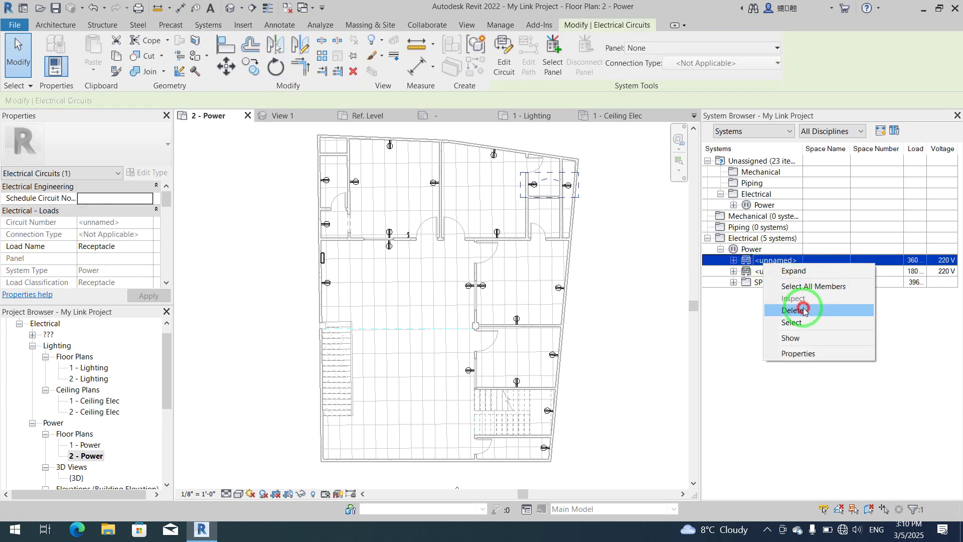
{"action": "left_click", "coordinate": [798, 310]}
{"action": "right_click", "coordinate": [775, 262]}
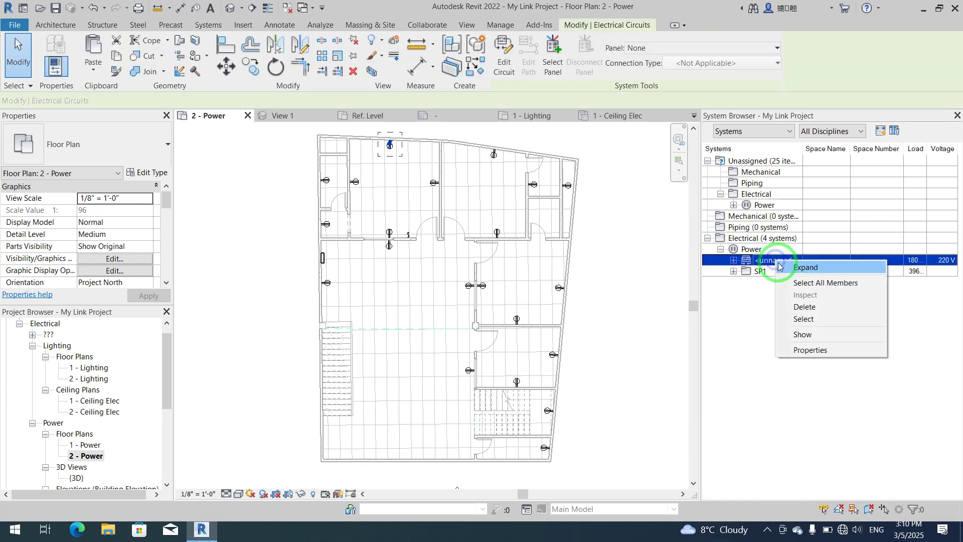
{"action": "left_click", "coordinate": [798, 306]}
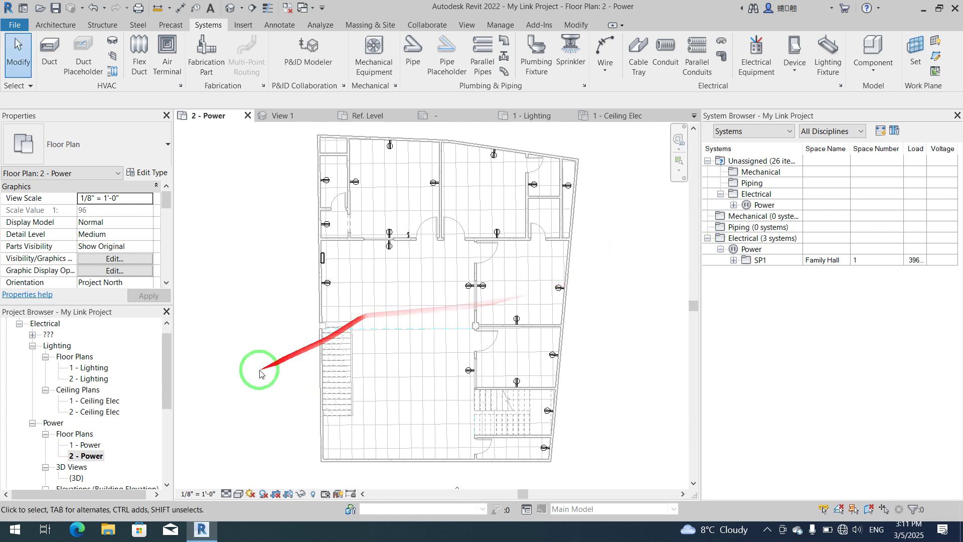
- Open the 1 - Ceiling Elec ceiling plan and expand the unassigned electrical power items in the System Browser
{"action": "double_click", "coordinate": [100, 400]}
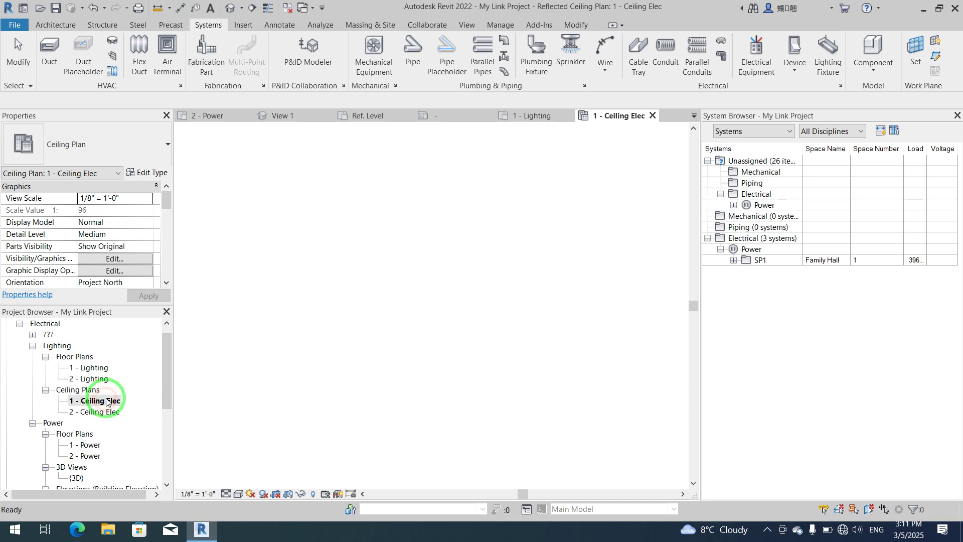
{"action": "scroll", "coordinate": [326, 296], "scroll_direction": "down", "scroll_amount": 4}
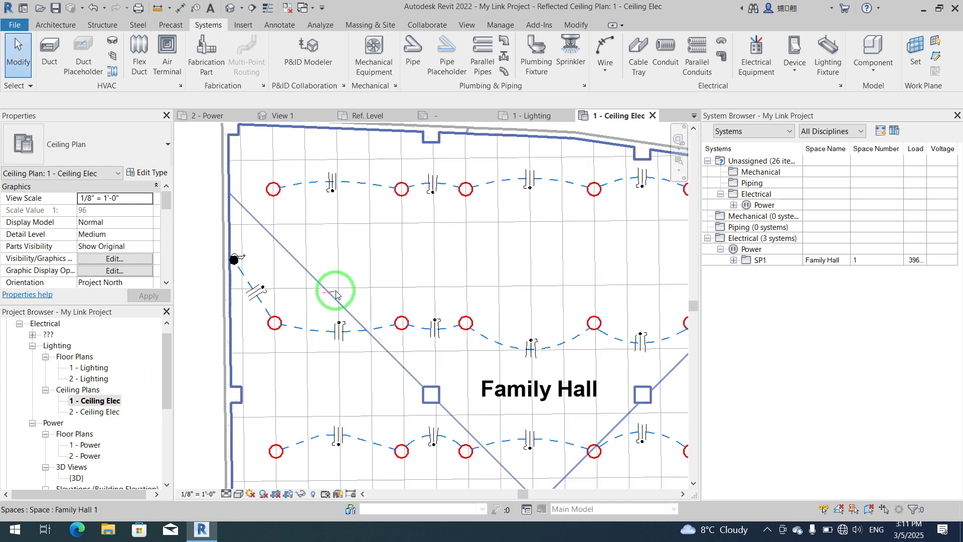
{"action": "middle_click_drag", "start_coordinate": [436, 356], "coordinate": [429, 348]}
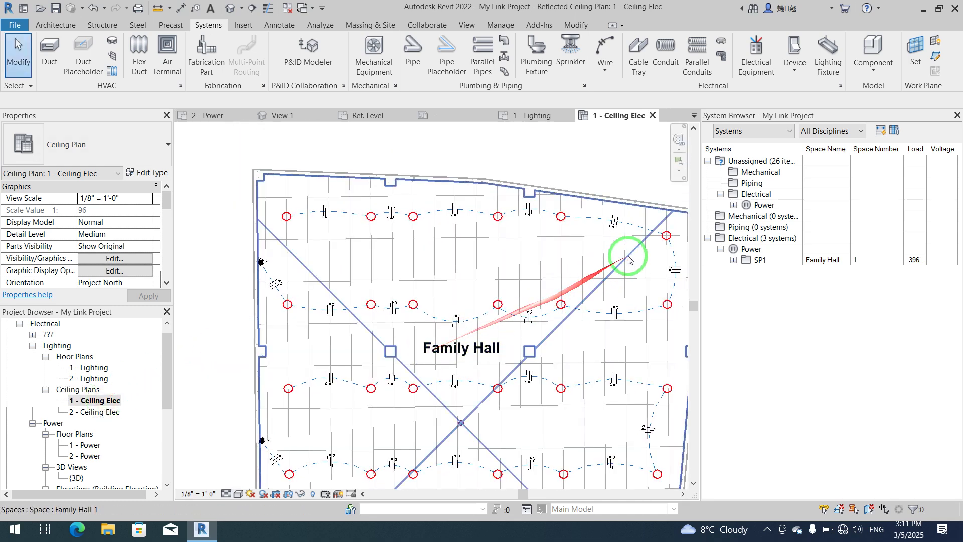
{"action": "left_click", "coordinate": [735, 208]}
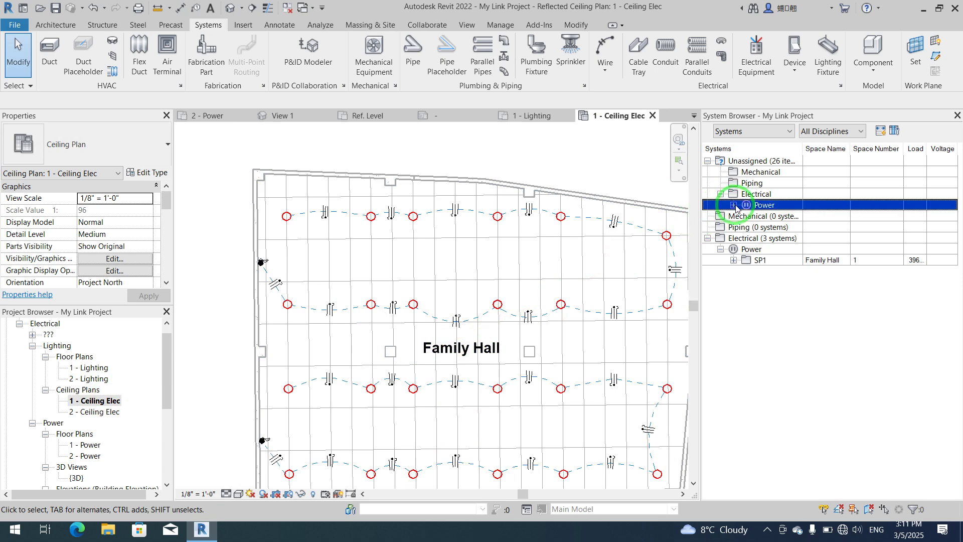
{"action": "left_click", "coordinate": [734, 206]}
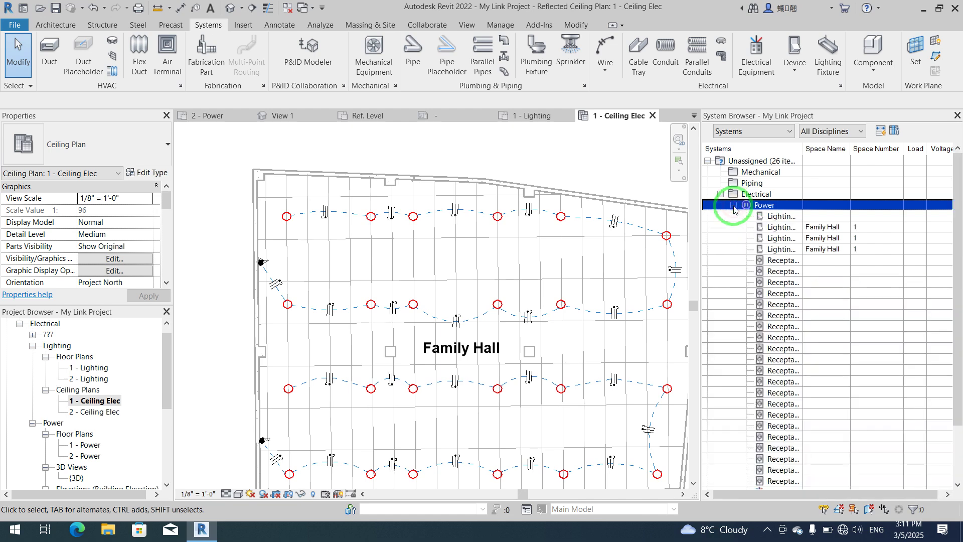
- Examine the unassigned power items by selecting the Family Hall lighting switches, panel SP1 and a receptacle against the ceiling plan
{"action": "left_click", "coordinate": [793, 229]}
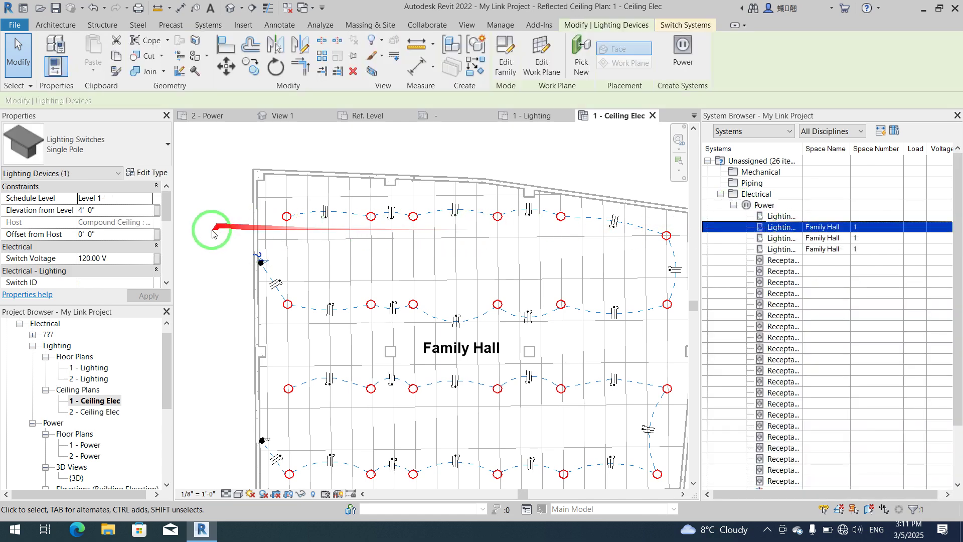
{"action": "middle_click_drag", "start_coordinate": [226, 333], "coordinate": [201, 279]}
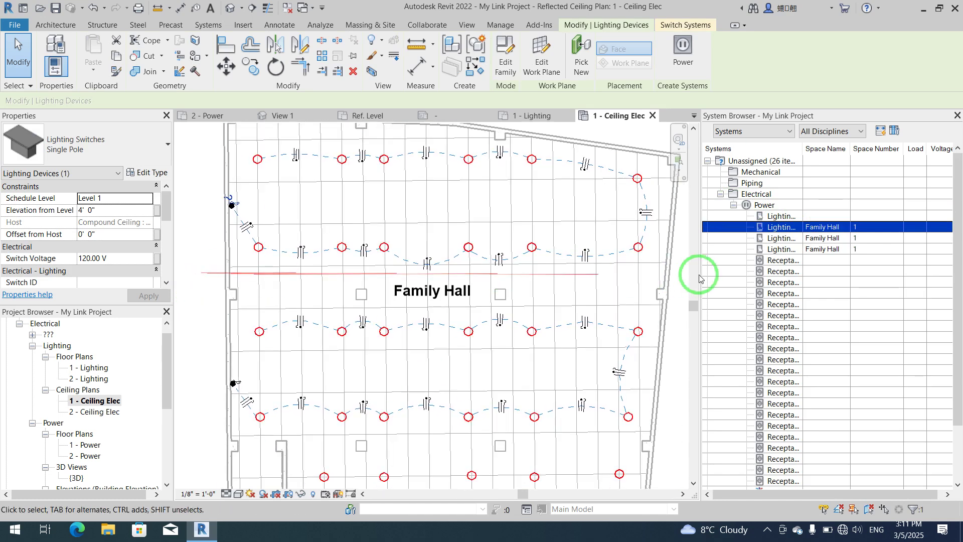
{"action": "left_click", "coordinate": [844, 240]}
{"action": "left_click", "coordinate": [845, 248], "text": "ctrl"}
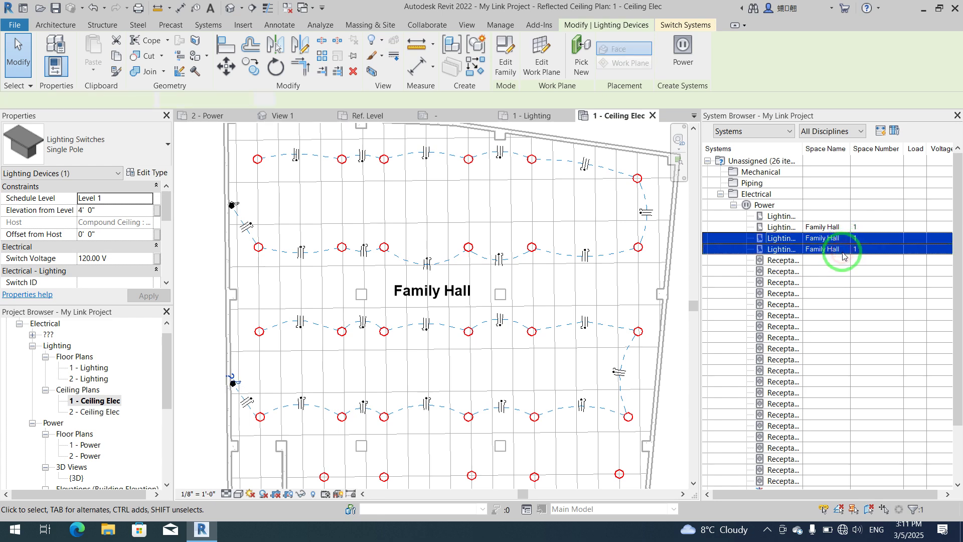
{"action": "left_click", "coordinate": [842, 251]}
{"action": "scroll", "coordinate": [784, 331], "scroll_direction": "down", "scroll_amount": 3}
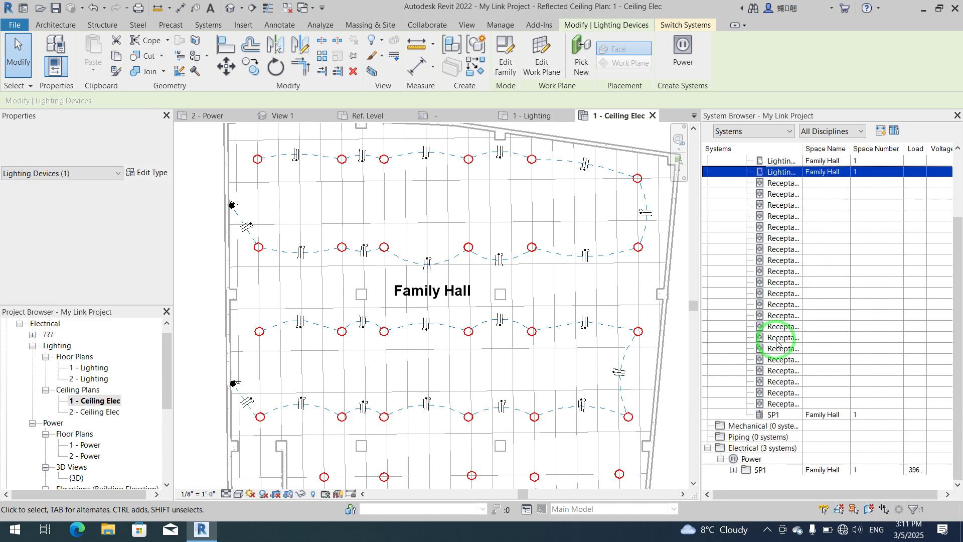
{"action": "left_click", "coordinate": [816, 416]}
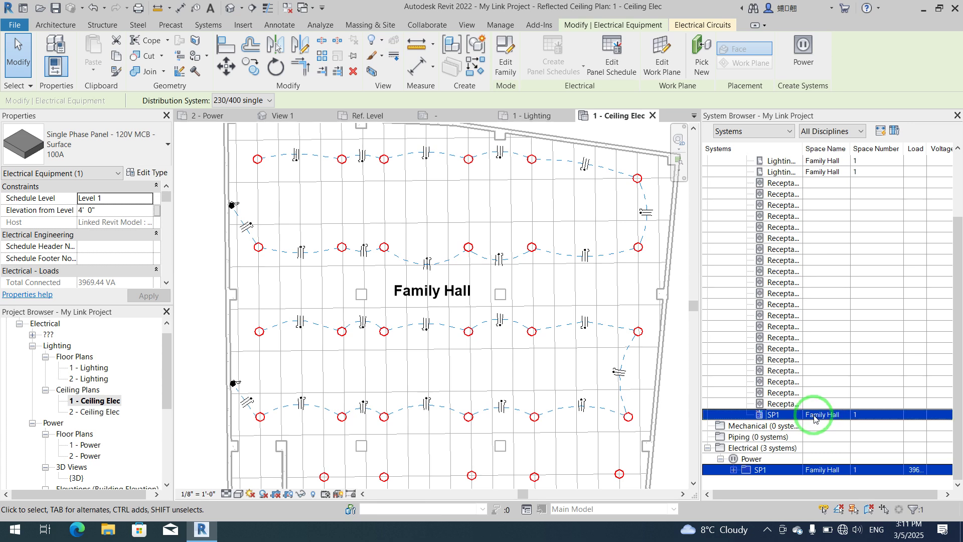
{"action": "left_click", "coordinate": [818, 403]}
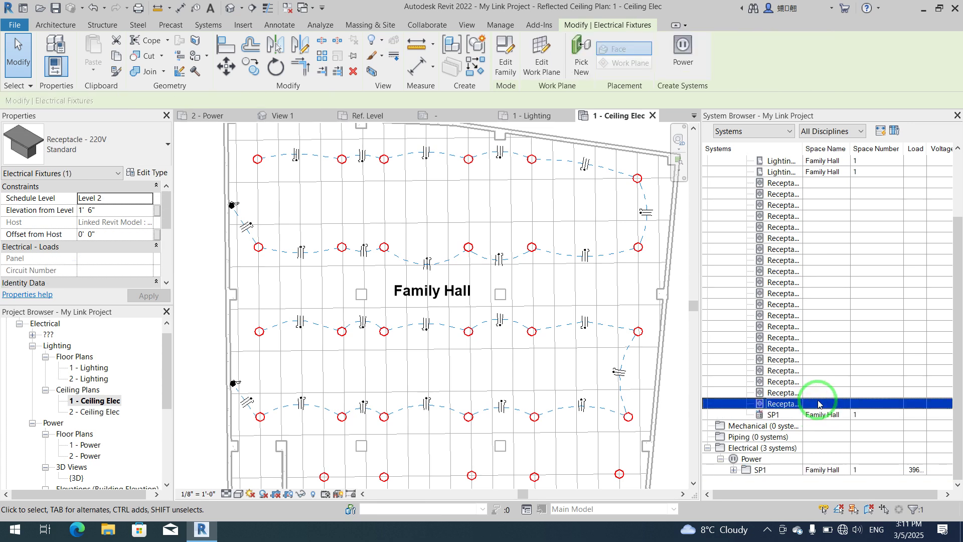
{"action": "scroll", "coordinate": [437, 244], "scroll_direction": "down", "scroll_amount": 3}
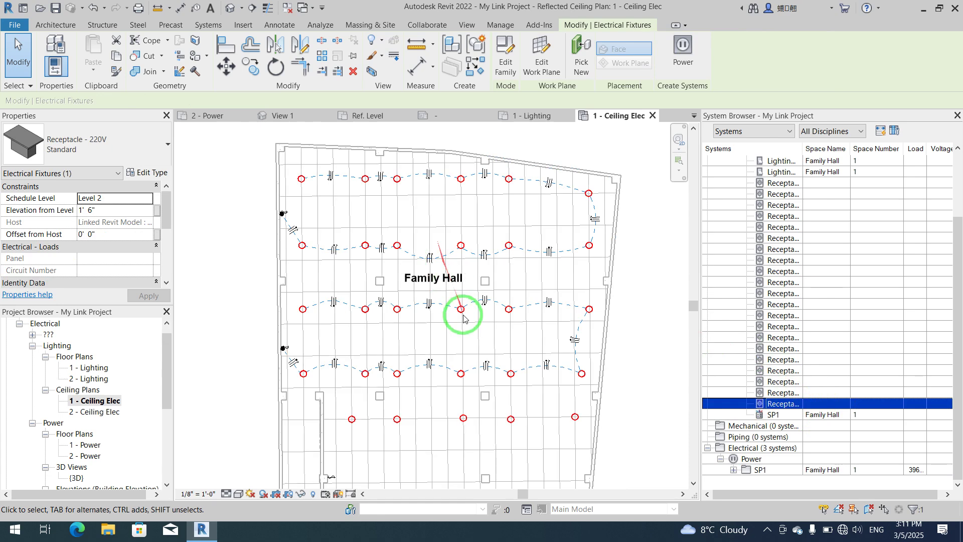
{"action": "middle_click_drag", "start_coordinate": [506, 411], "coordinate": [531, 328]}
{"action": "scroll", "coordinate": [760, 236], "scroll_direction": "up", "scroll_amount": 3}
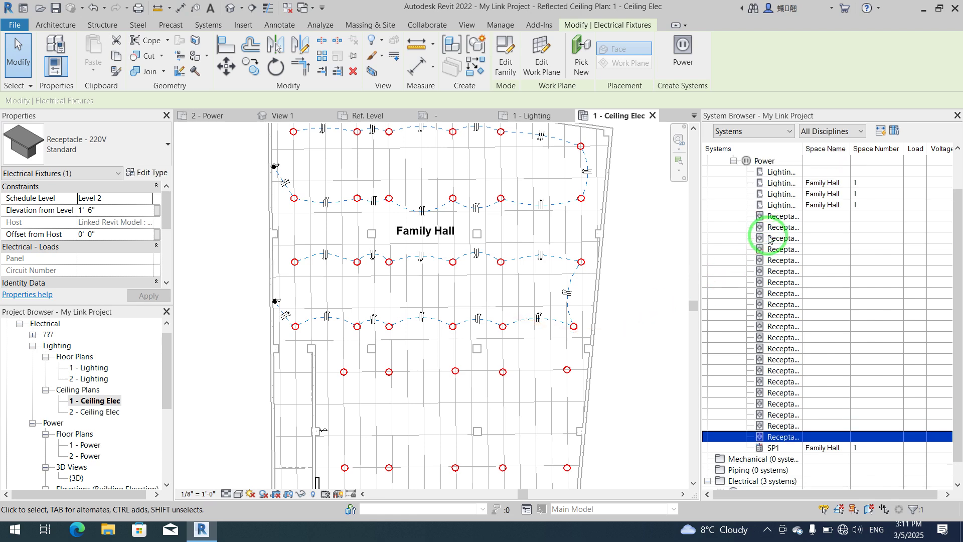
- Collapse the unassigned power items, expand the circuits of panel SP1, and highlight circuits 1, 2 and 3,5 one by one on the ceiling plan
{"action": "left_click", "coordinate": [741, 238]}
{"action": "left_click", "coordinate": [733, 161]}
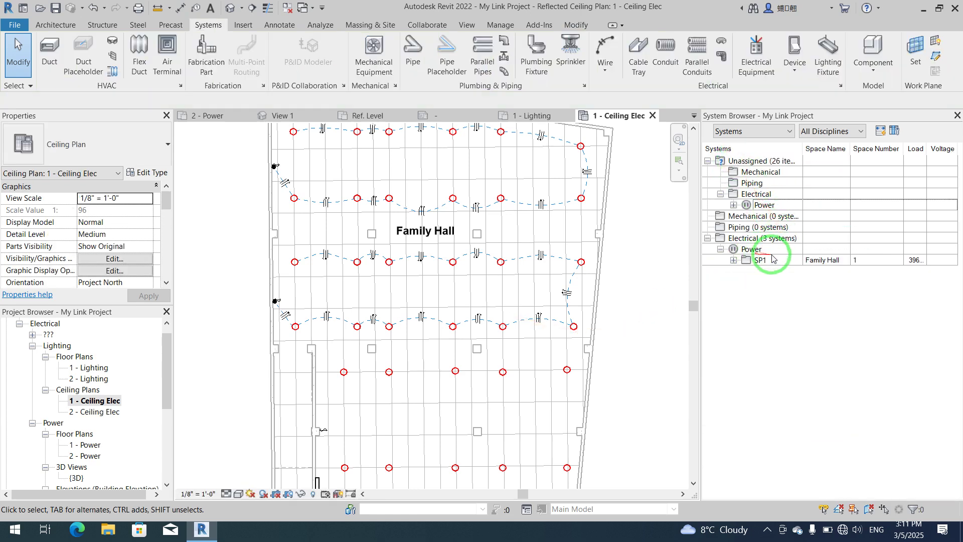
{"action": "left_click", "coordinate": [733, 260]}
{"action": "left_click", "coordinate": [756, 260]}
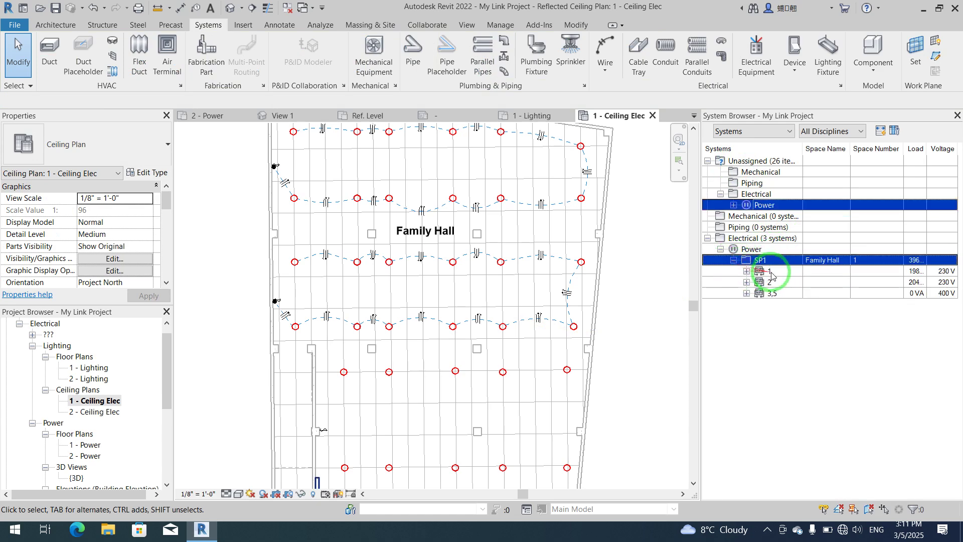
{"action": "left_click", "coordinate": [768, 271]}
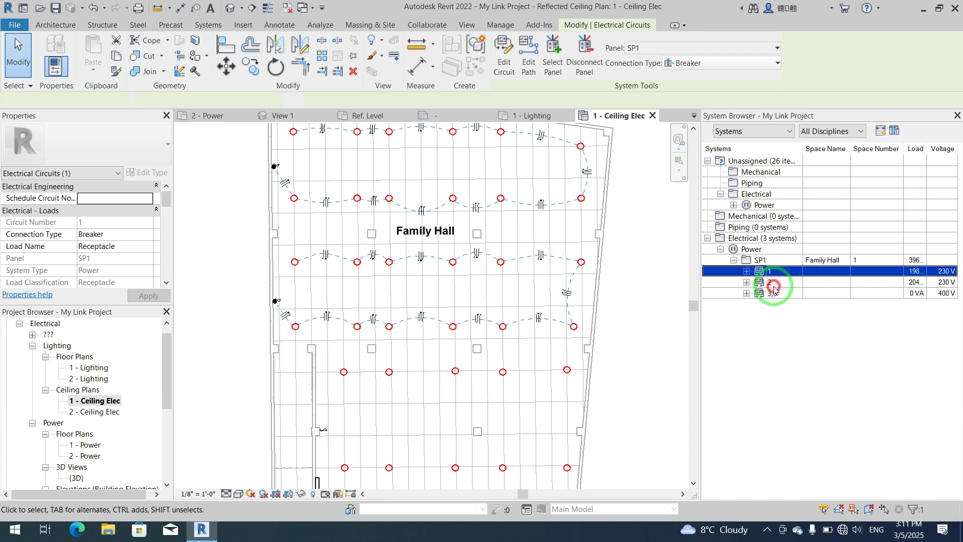
{"action": "left_click", "coordinate": [773, 286]}
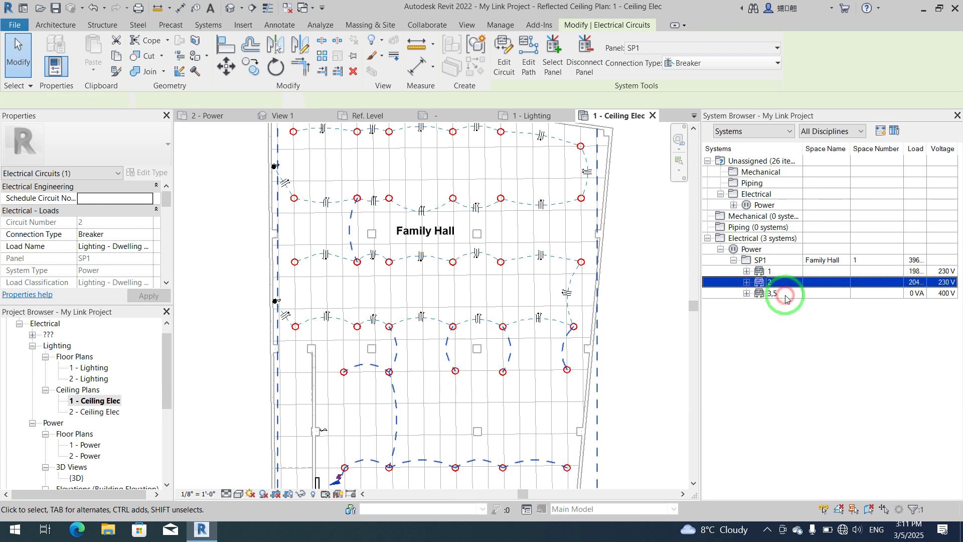
{"action": "left_click", "coordinate": [785, 296]}
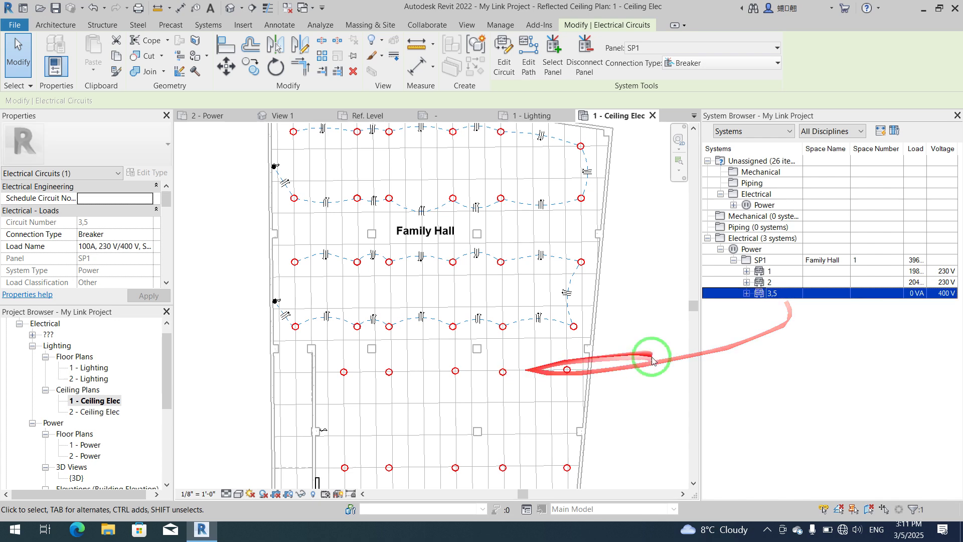
- Compare SP1 circuits 1 and 2 on the Family Hall ceiling plan, inspecting the light wiring near the wall switch up close
{"action": "left_click", "coordinate": [774, 285]}
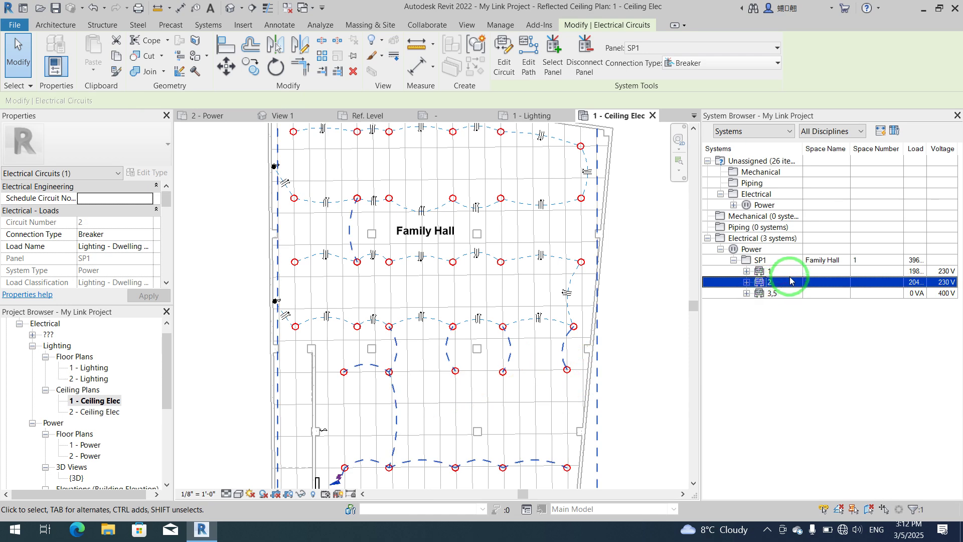
{"action": "left_click", "coordinate": [789, 275], "text": "ctrl"}
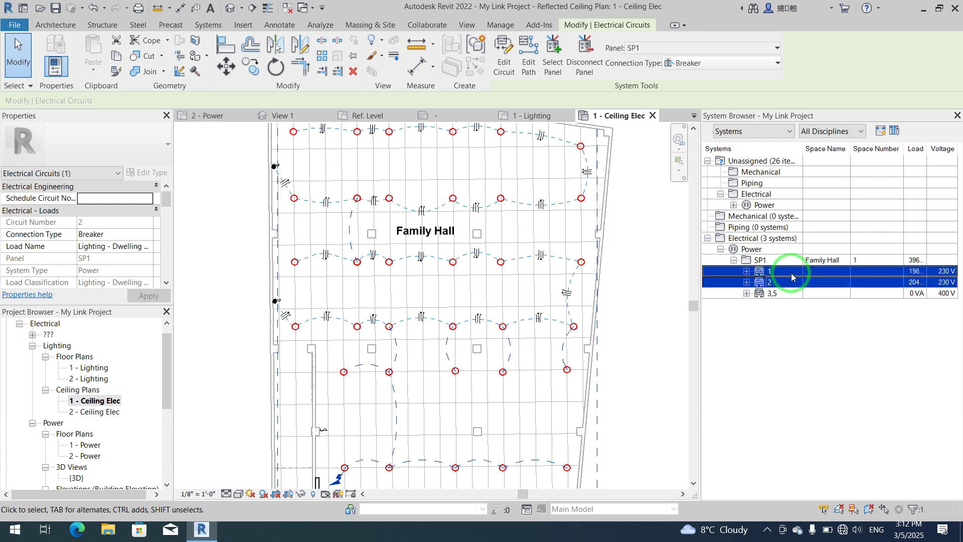
{"action": "left_click", "coordinate": [782, 273], "text": "ctrl"}
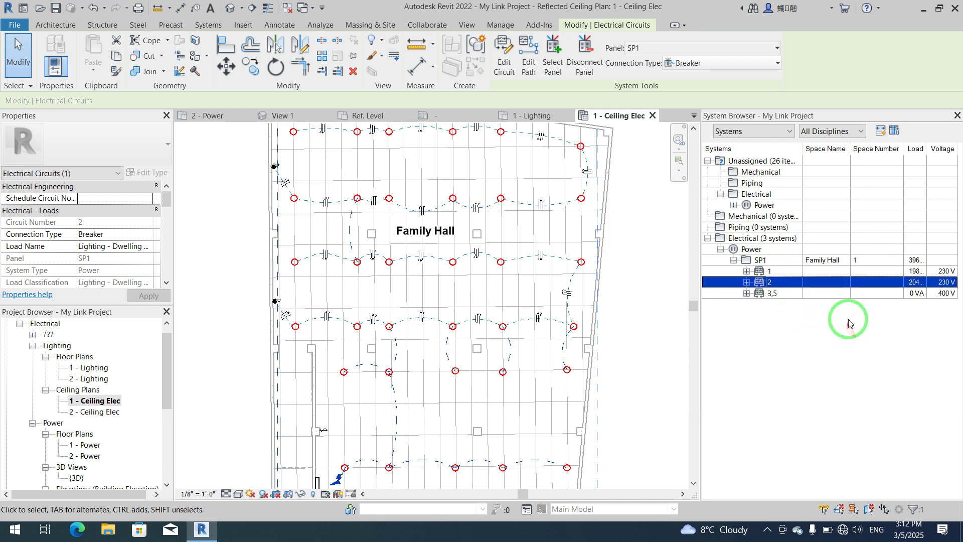
{"action": "left_click", "coordinate": [782, 273]}
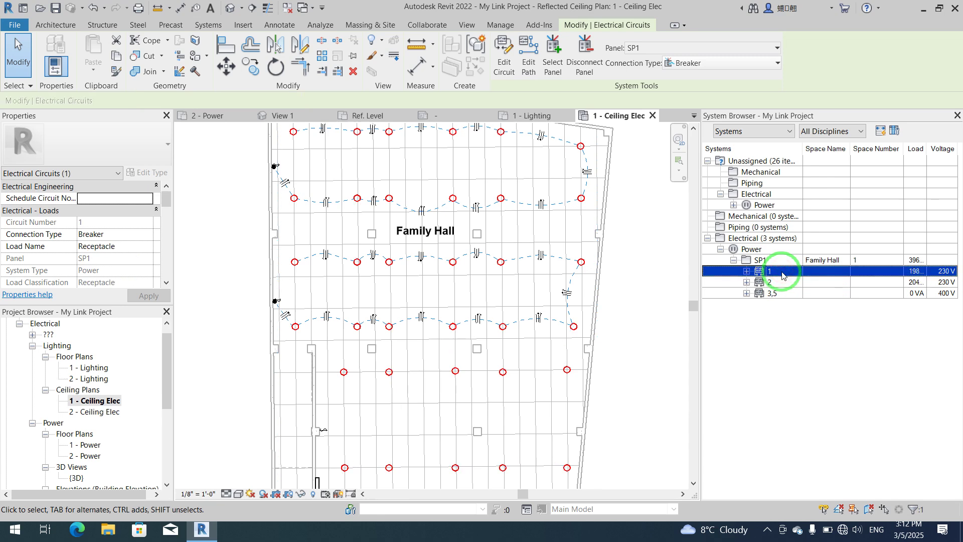
{"action": "scroll", "coordinate": [463, 276], "scroll_direction": "down", "scroll_amount": 1}
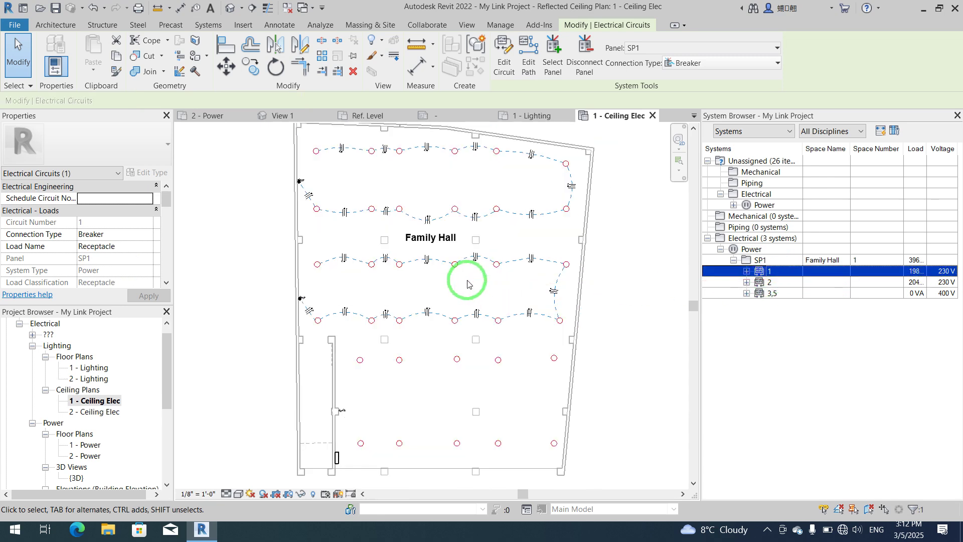
{"action": "scroll", "coordinate": [289, 174], "scroll_direction": "up", "scroll_amount": 5}
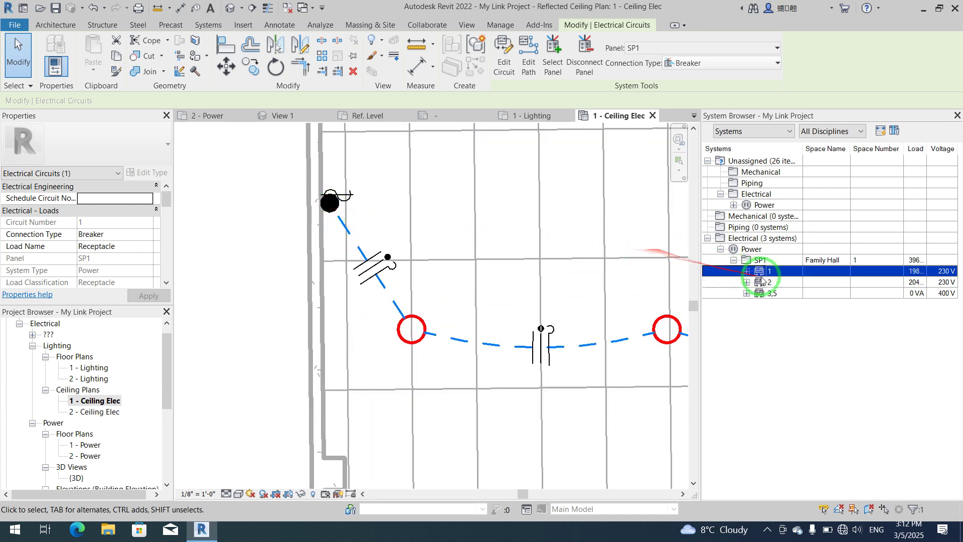
{"action": "left_click", "coordinate": [788, 284]}
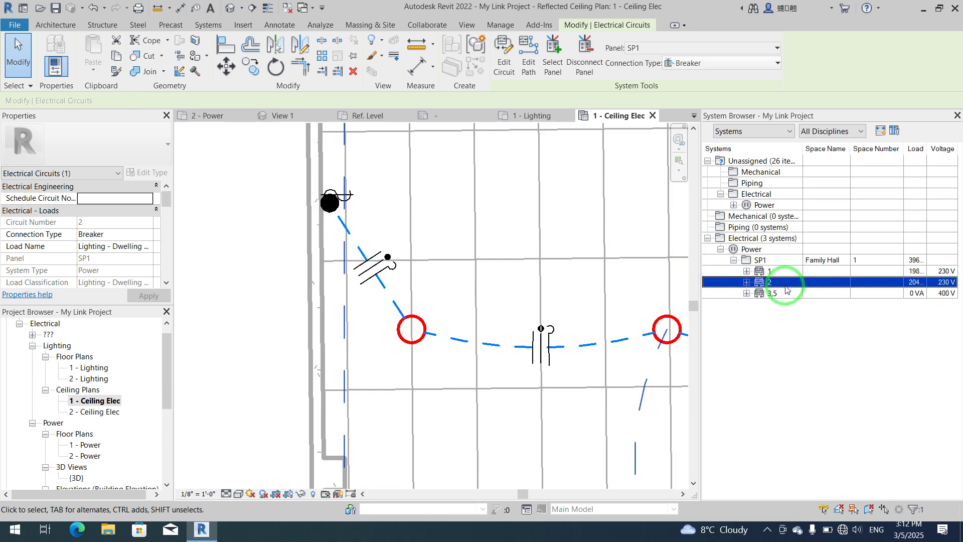
{"action": "scroll", "coordinate": [401, 266], "scroll_direction": "down", "scroll_amount": 5}
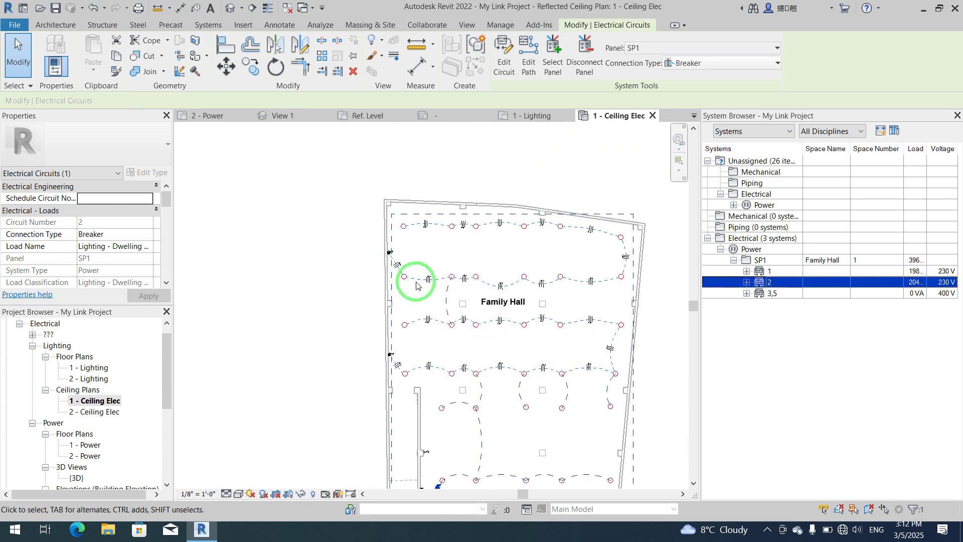
{"action": "scroll", "coordinate": [477, 241], "scroll_direction": "down", "scroll_amount": 2}
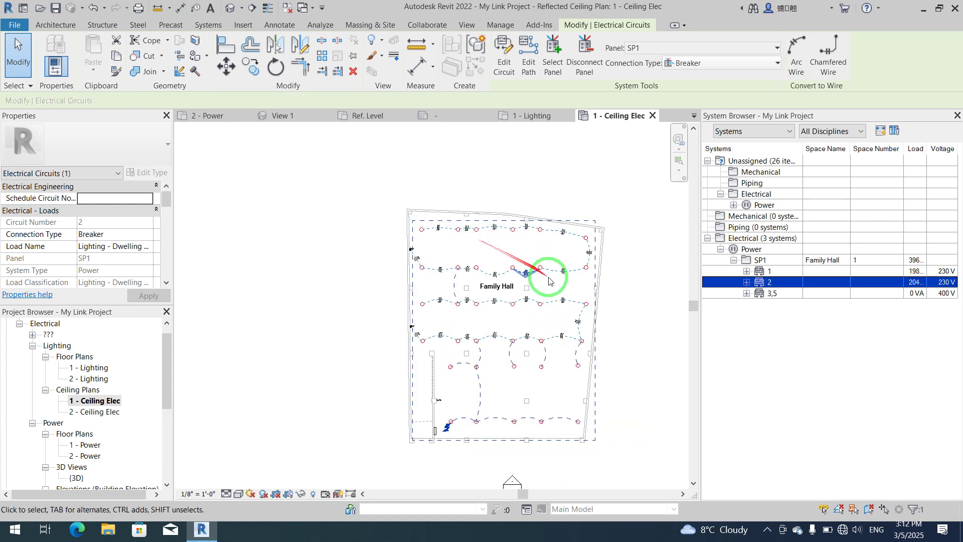
{"action": "scroll", "coordinate": [576, 329], "scroll_direction": "up", "scroll_amount": 2}
{"action": "left_click", "coordinate": [649, 370]}
{"action": "middle_click_drag", "start_coordinate": [647, 382], "coordinate": [625, 354]}
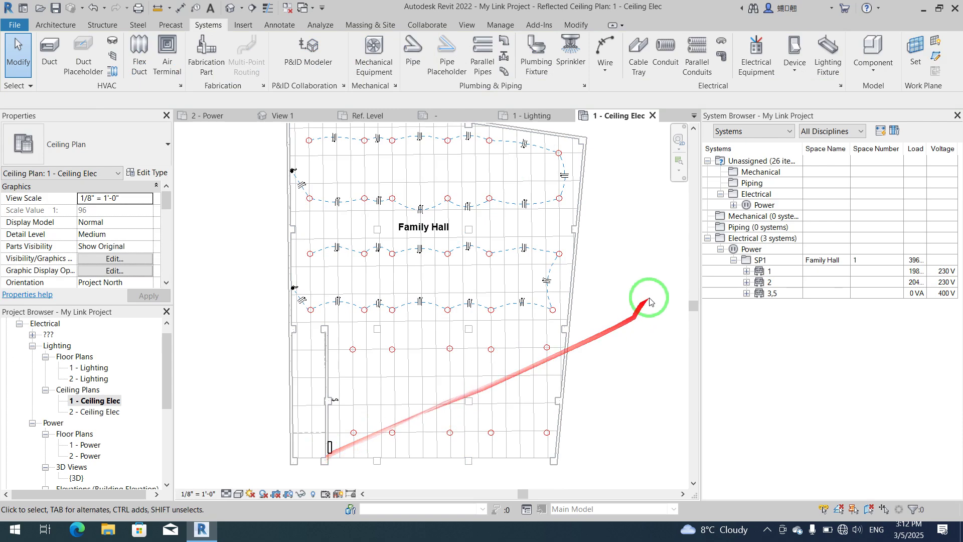
- Highlight circuit 2 of SP1 alone and together with circuit 1, ending with only circuit 3,5 selected
{"action": "left_click", "coordinate": [775, 283]}
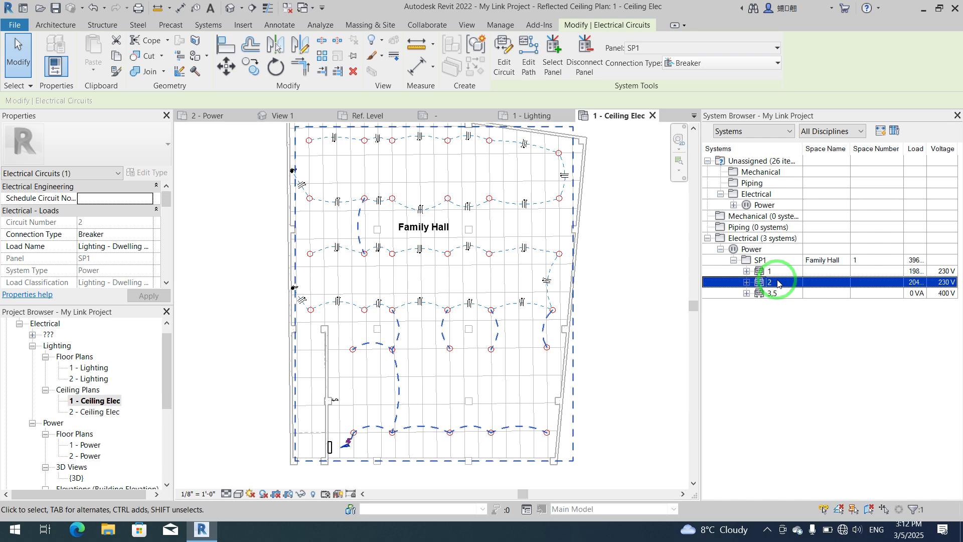
{"action": "left_click", "coordinate": [779, 276], "text": "ctrl"}
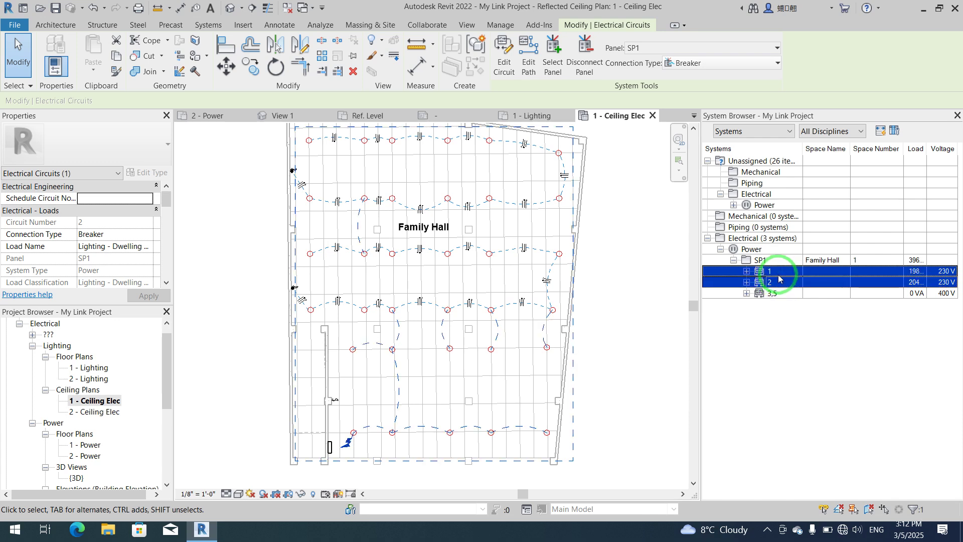
{"action": "left_click", "coordinate": [771, 273], "text": "ctrl"}
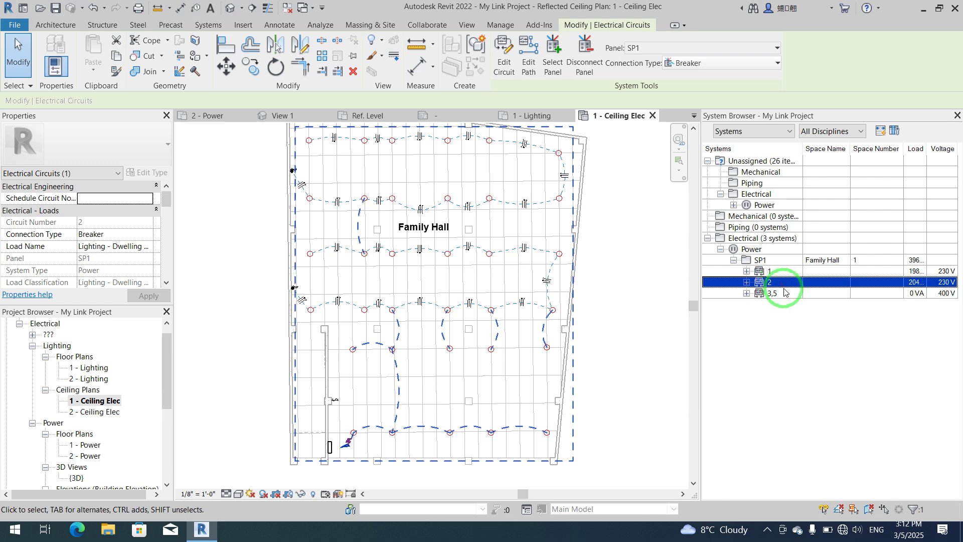
{"action": "left_click", "coordinate": [778, 293], "text": "ctrl"}
{"action": "left_click", "coordinate": [742, 285], "text": "ctrl"}
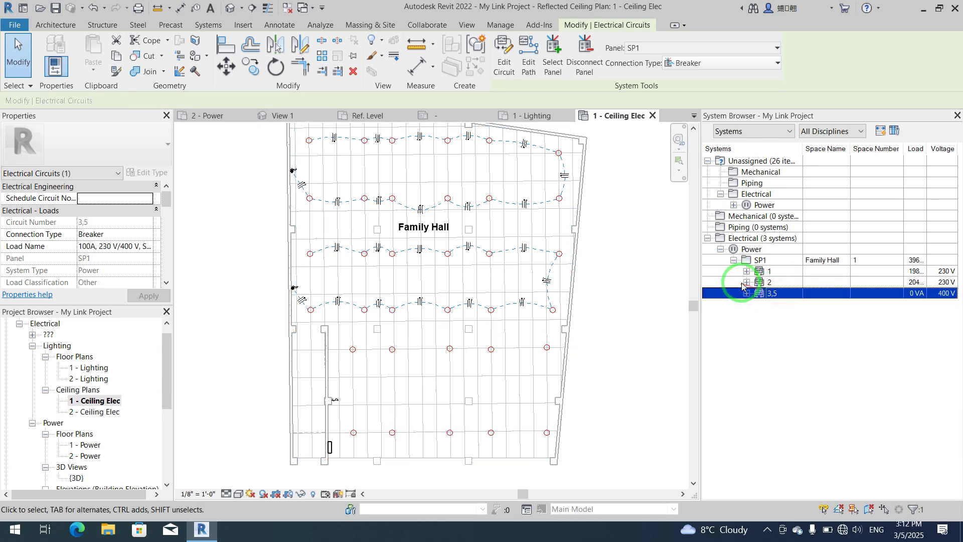
- Expand SP1 circuits 2 and 3,5 and examine their ceiling lights and panel SP2, leaving nothing selected
{"action": "left_click", "coordinate": [747, 284]}
{"action": "left_click", "coordinate": [758, 282]}
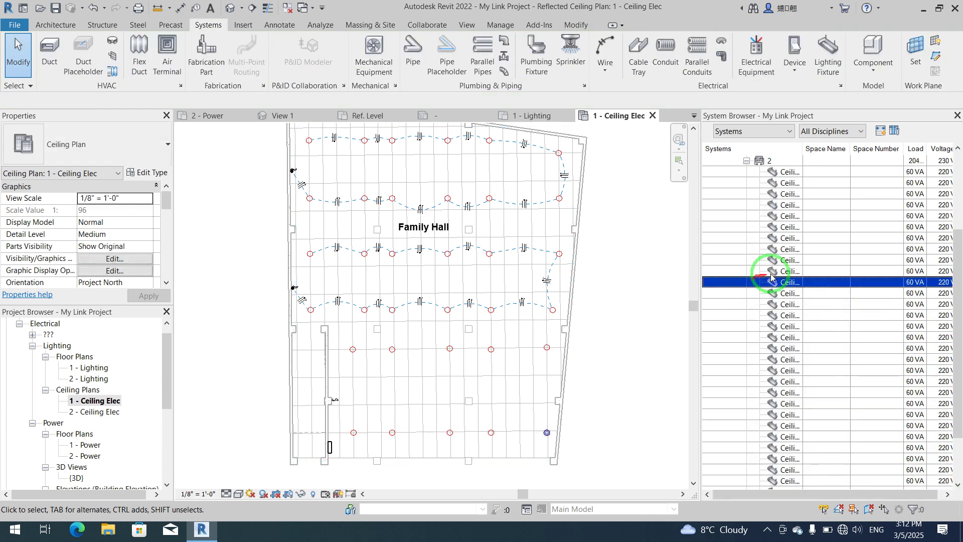
{"action": "left_click", "coordinate": [779, 186]}
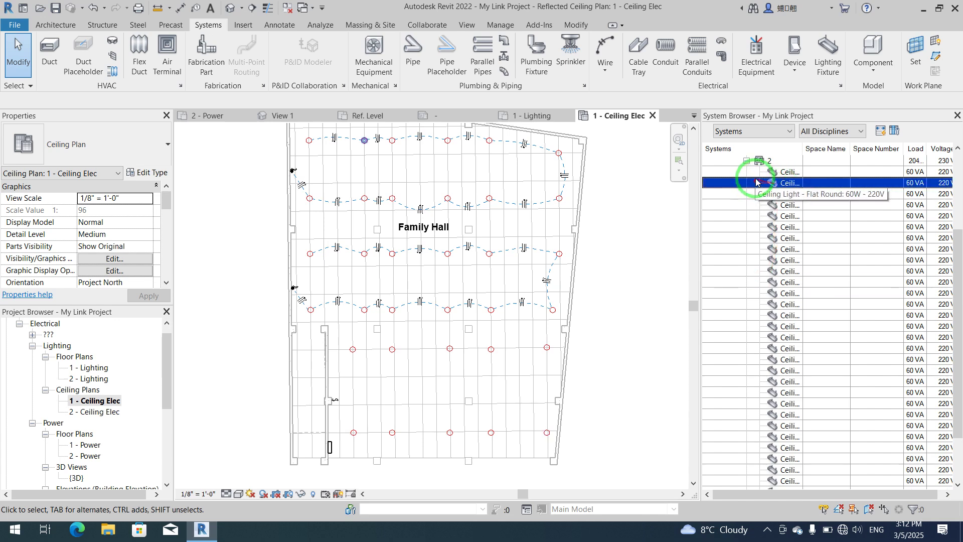
{"action": "scroll", "coordinate": [785, 405], "scroll_direction": "down", "scroll_amount": 2}
{"action": "left_click", "coordinate": [785, 405]}
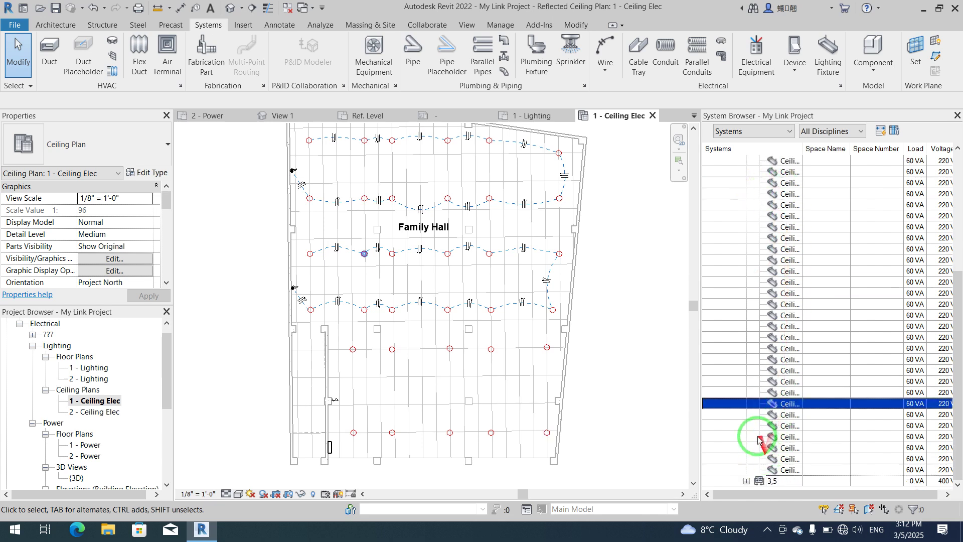
{"action": "left_click", "coordinate": [746, 481]}
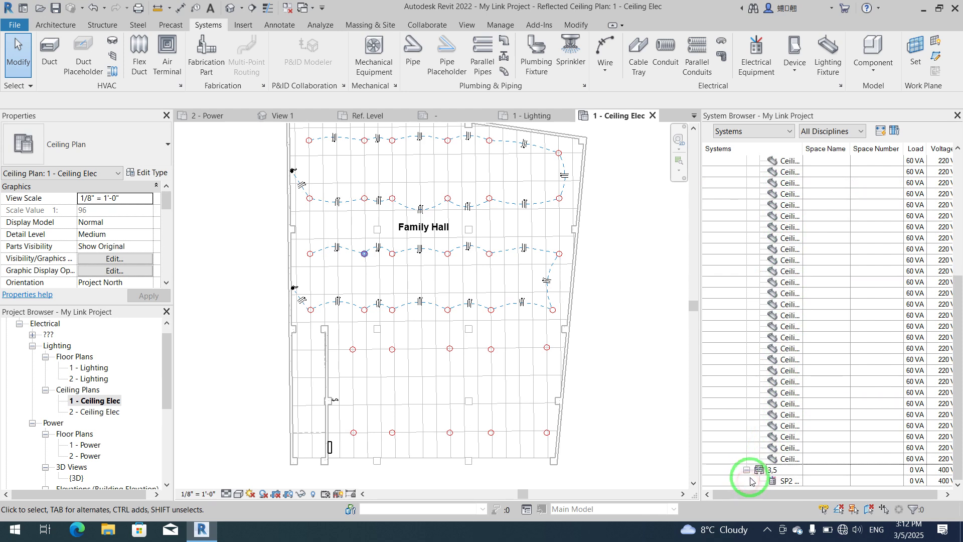
{"action": "left_click", "coordinate": [750, 457]}
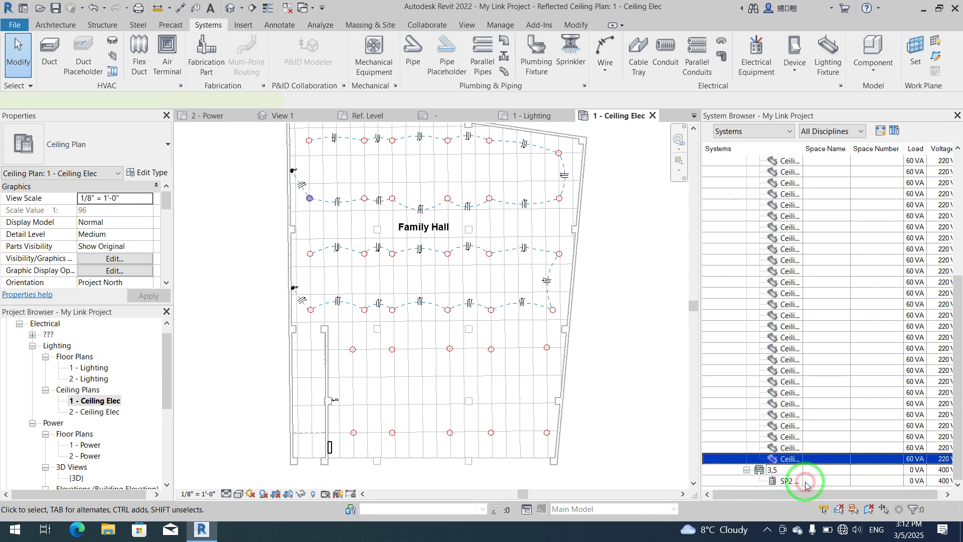
{"action": "left_click", "coordinate": [806, 483]}
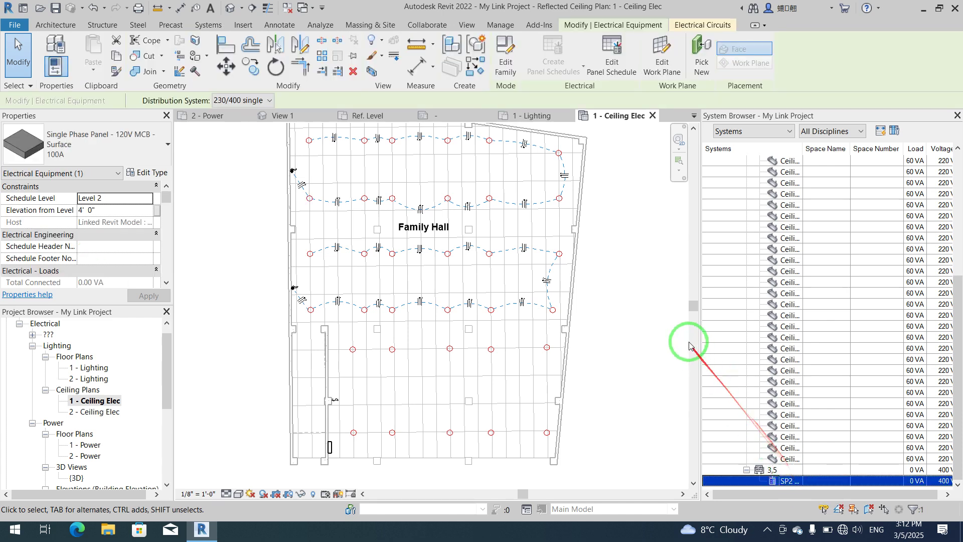
{"action": "left_click", "coordinate": [636, 319]}
- Collapse the assigned electrical power systems and open the 2 - Power floor plan
{"action": "scroll", "coordinate": [746, 246], "scroll_direction": "up", "scroll_amount": 3}
{"action": "scroll", "coordinate": [746, 246], "scroll_direction": "up", "scroll_amount": 3}
{"action": "left_click", "coordinate": [731, 251]}
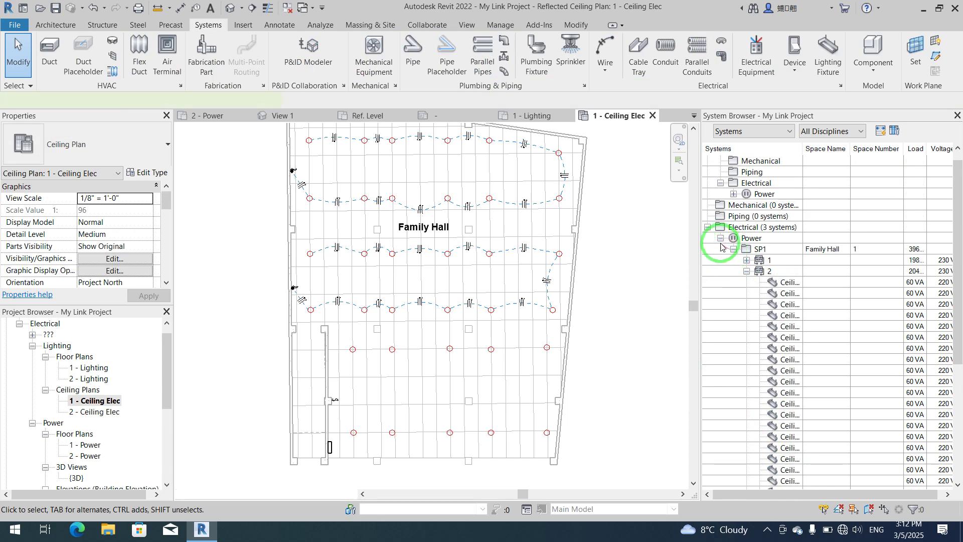
{"action": "left_click", "coordinate": [716, 245]}
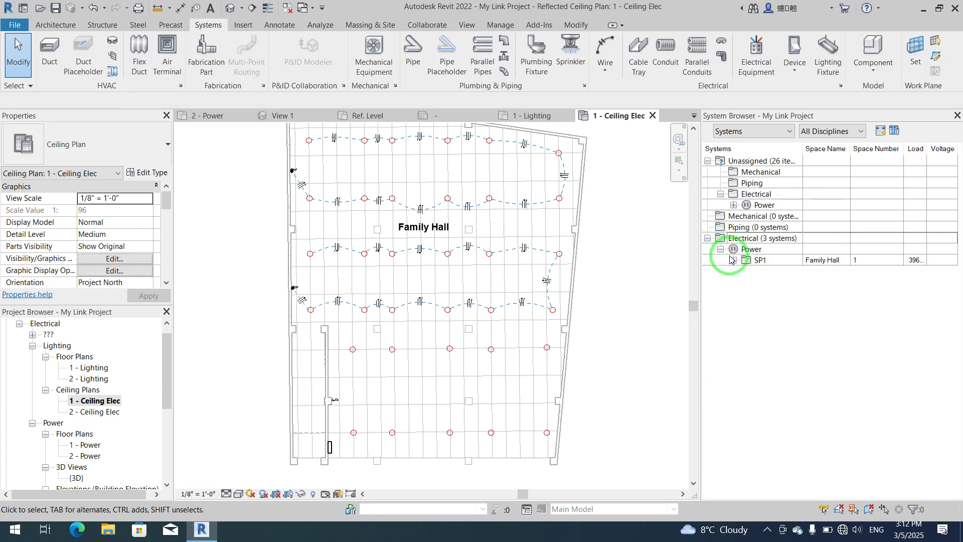
{"action": "left_click", "coordinate": [93, 451]}
{"action": "double_click", "coordinate": [93, 451]}
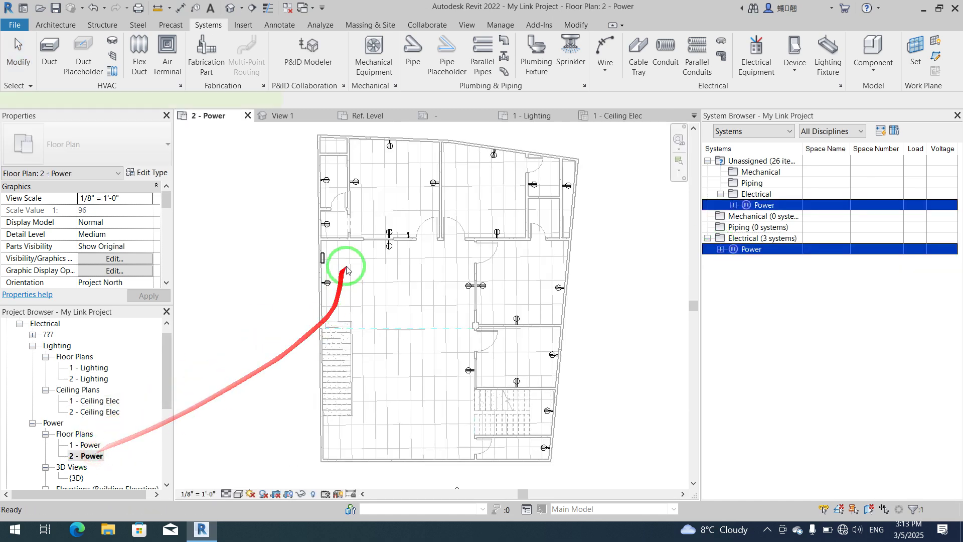
{"action": "left_click", "coordinate": [576, 271]}
{"action": "left_click", "coordinate": [607, 235]}
{"action": "middle_click_drag", "start_coordinate": [601, 249], "coordinate": [613, 260]}
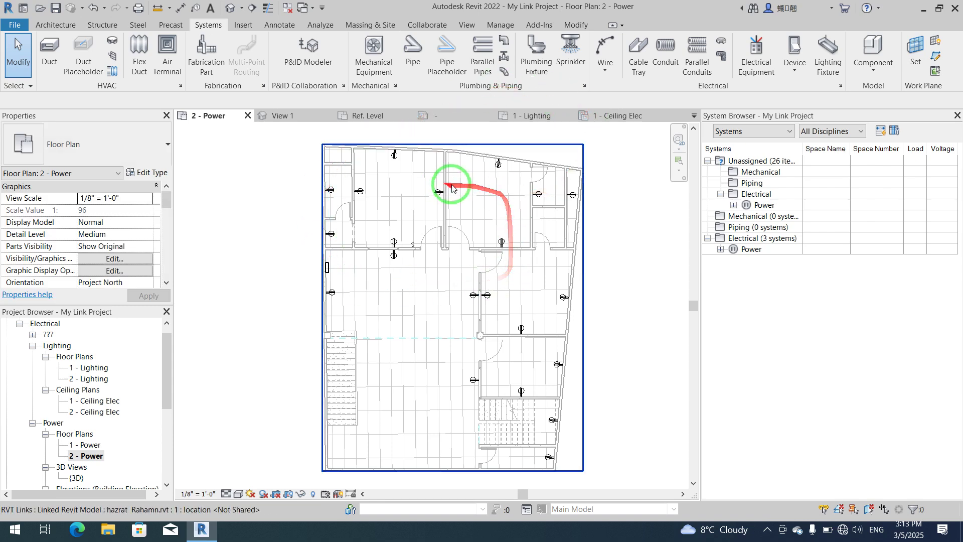
- Create a power circuit from the receptacle on the upper-middle room's top wall and add the room's other three receptacles and one hall receptacle
{"action": "left_click", "coordinate": [395, 161]}
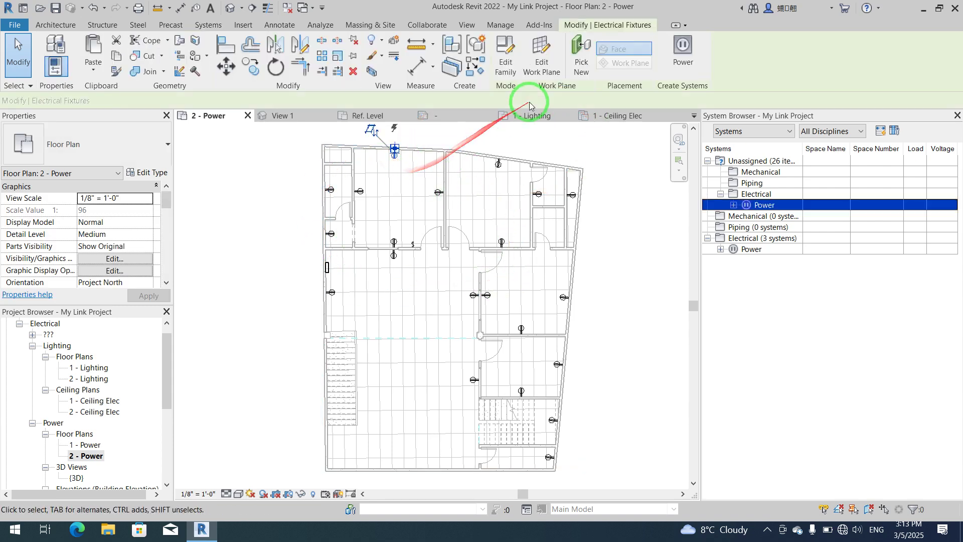
{"action": "left_click", "coordinate": [683, 54]}
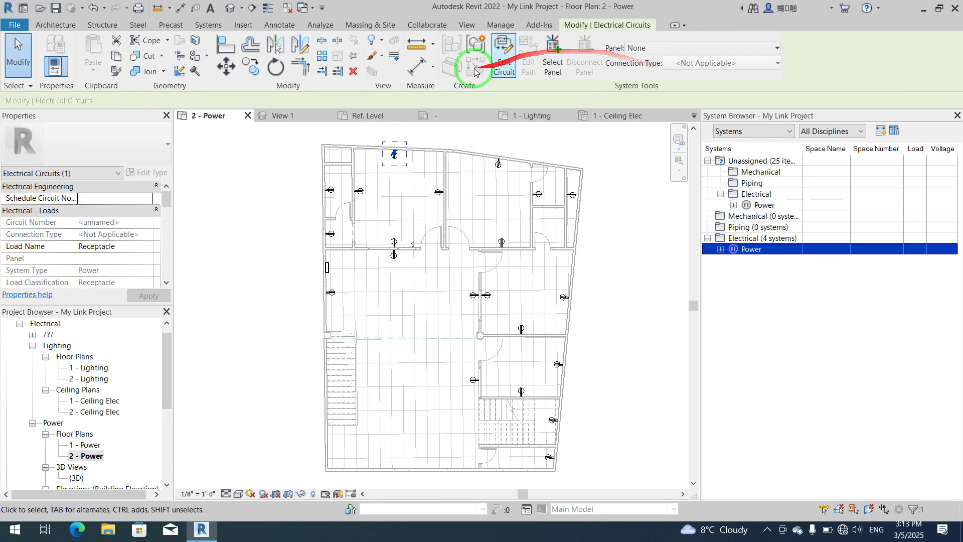
{"action": "left_click", "coordinate": [503, 63]}
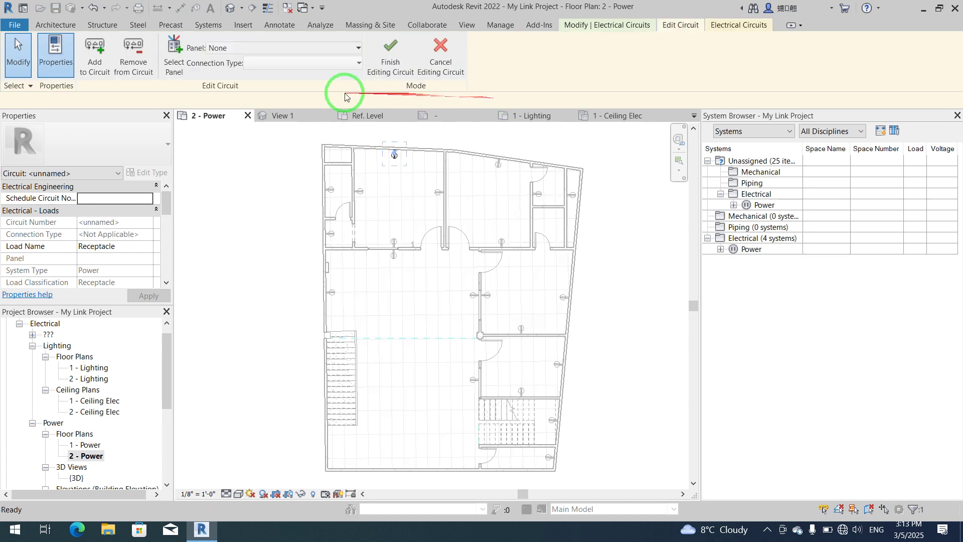
{"action": "left_click", "coordinate": [95, 52]}
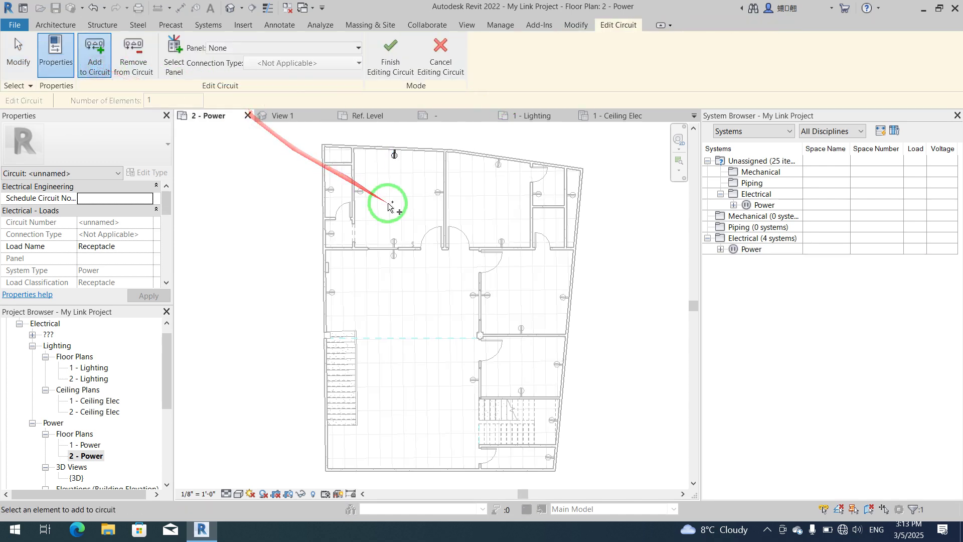
{"action": "left_click", "coordinate": [362, 194]}
{"action": "left_click", "coordinate": [435, 193]}
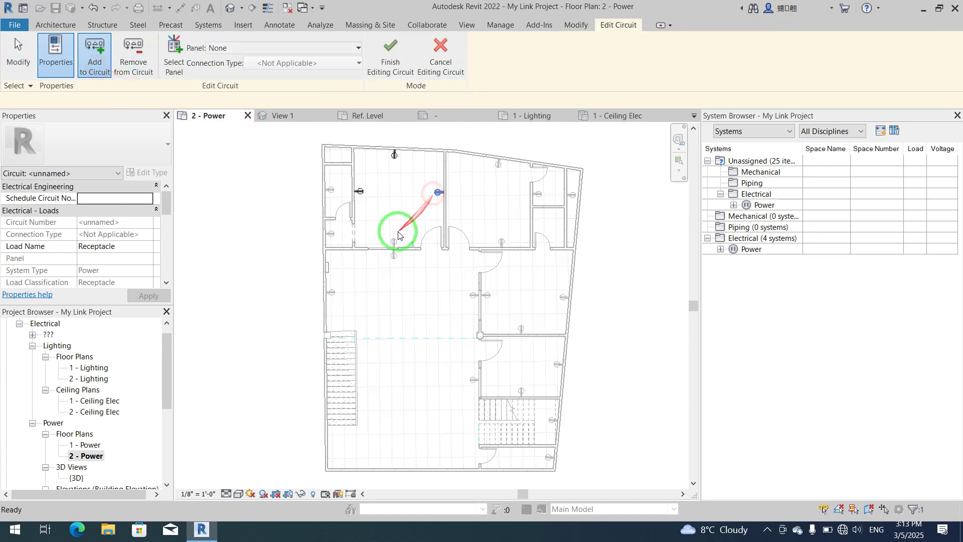
{"action": "left_click", "coordinate": [394, 237]}
{"action": "left_click", "coordinate": [469, 297]}
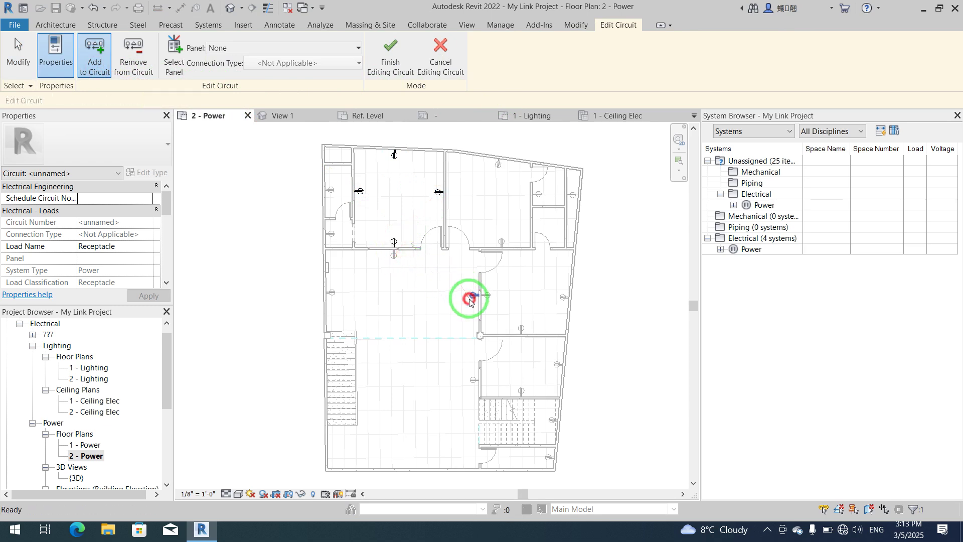
{"action": "left_click", "coordinate": [392, 50]}
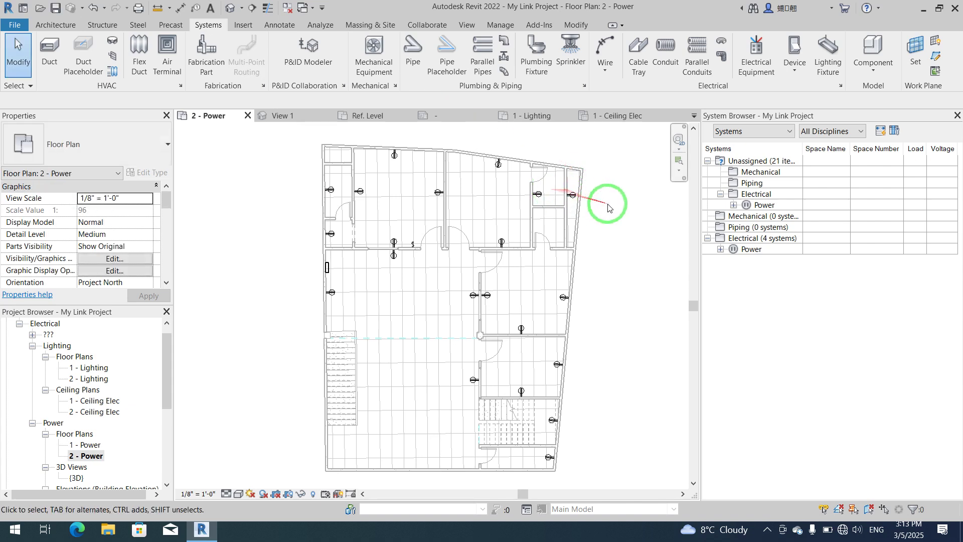
- Create a second power circuit from the receptacle on the upper-right outer wall and add the three neighbouring receptacles of the upper-right rooms
{"action": "left_click", "coordinate": [575, 197]}
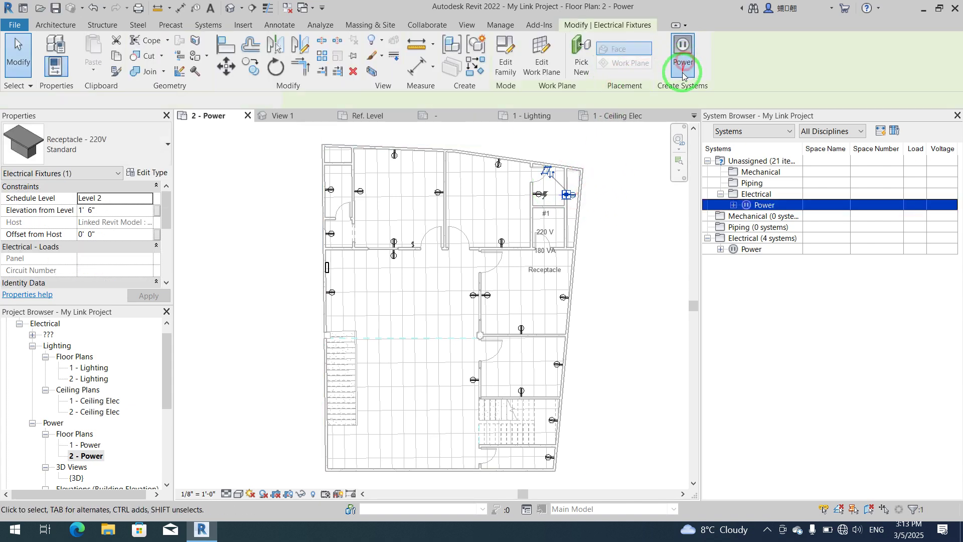
{"action": "left_click", "coordinate": [683, 46]}
{"action": "left_click", "coordinate": [501, 65]}
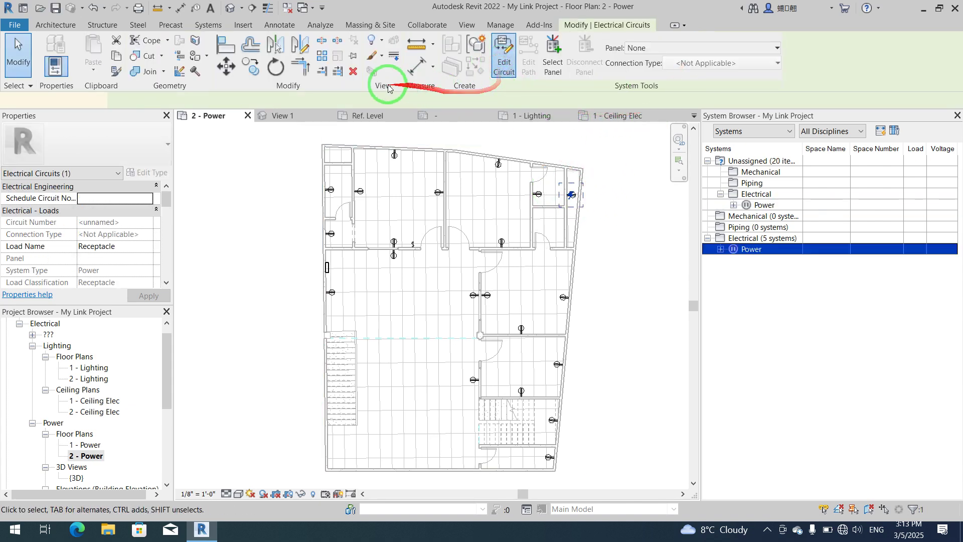
{"action": "left_click", "coordinate": [95, 55]}
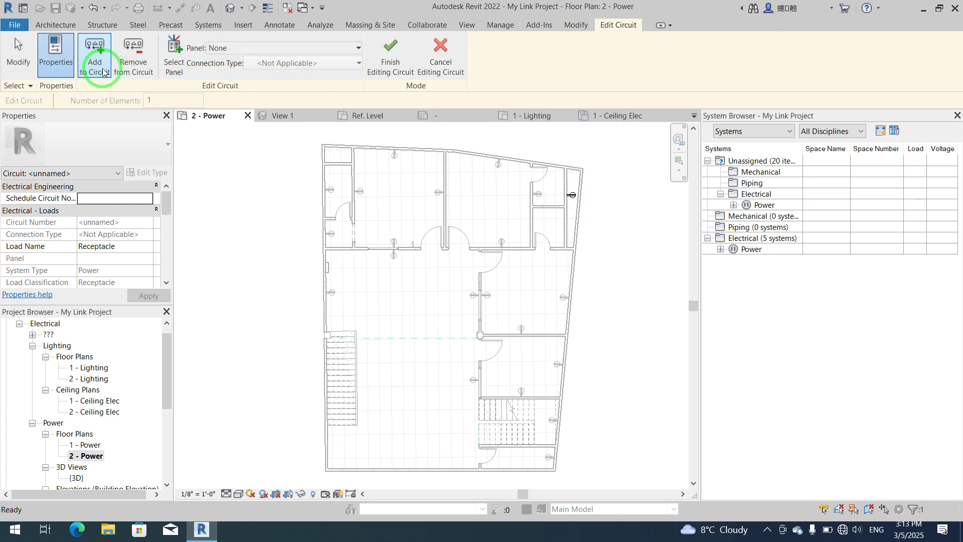
{"action": "left_click", "coordinate": [533, 196]}
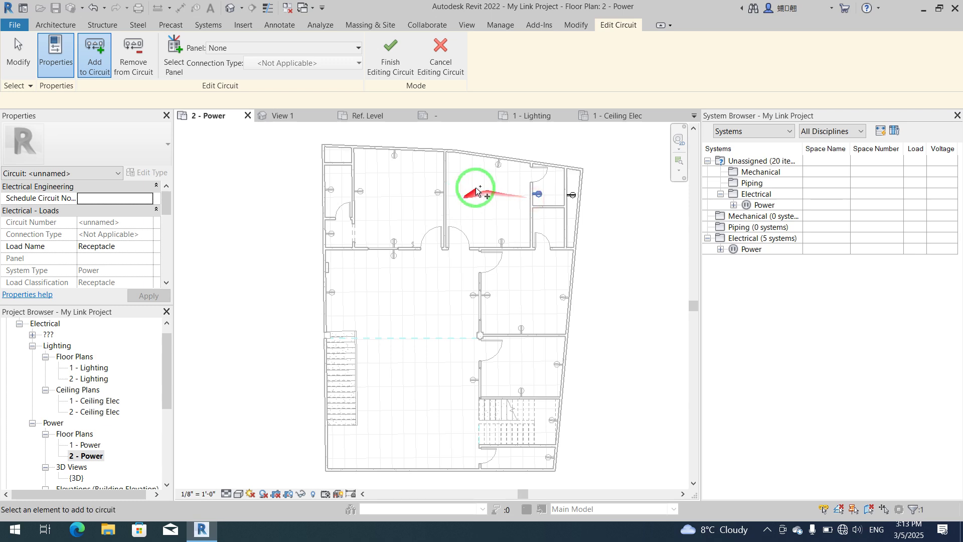
{"action": "left_click", "coordinate": [496, 165]}
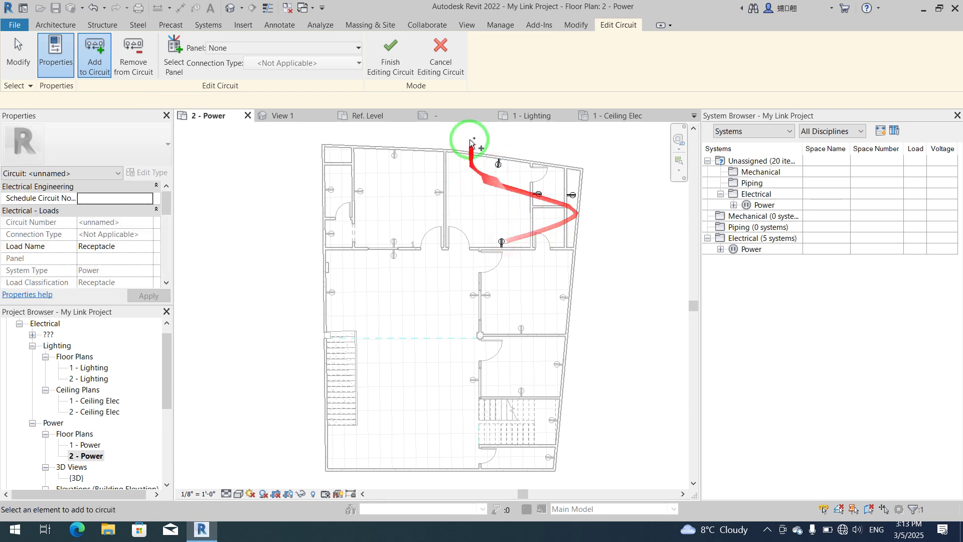
{"action": "left_click", "coordinate": [390, 53]}
{"action": "left_click", "coordinate": [680, 256]}
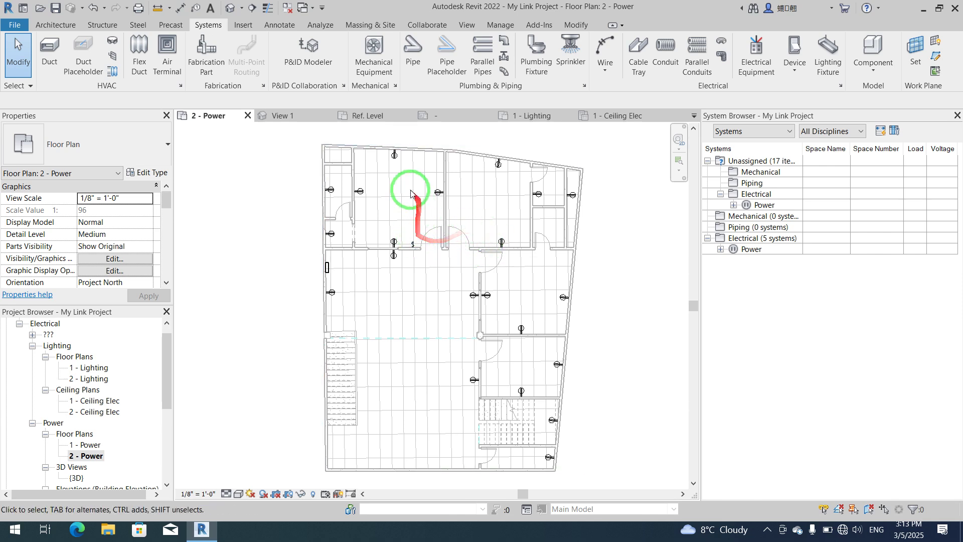
{"action": "left_click", "coordinate": [395, 166]}
{"action": "left_click", "coordinate": [538, 48]}
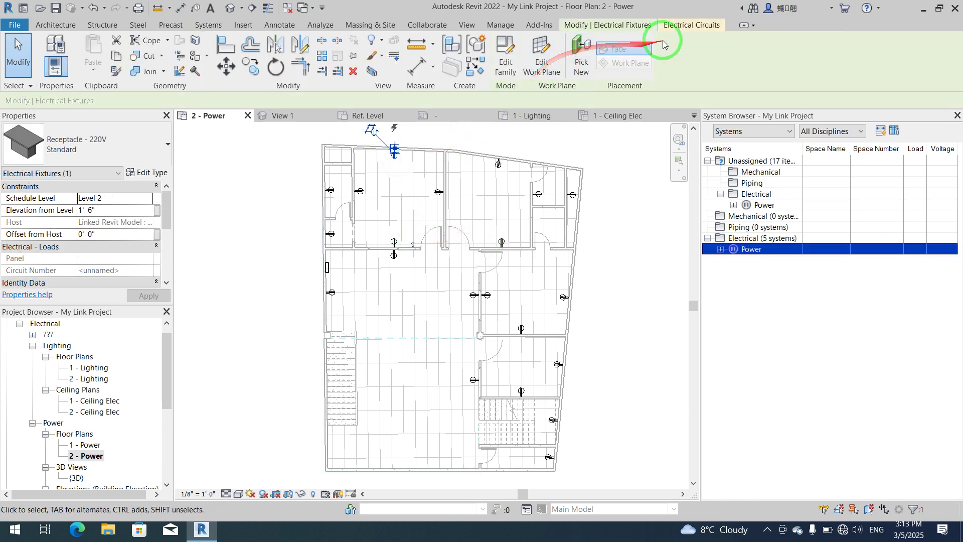
{"action": "left_click", "coordinate": [691, 25]}
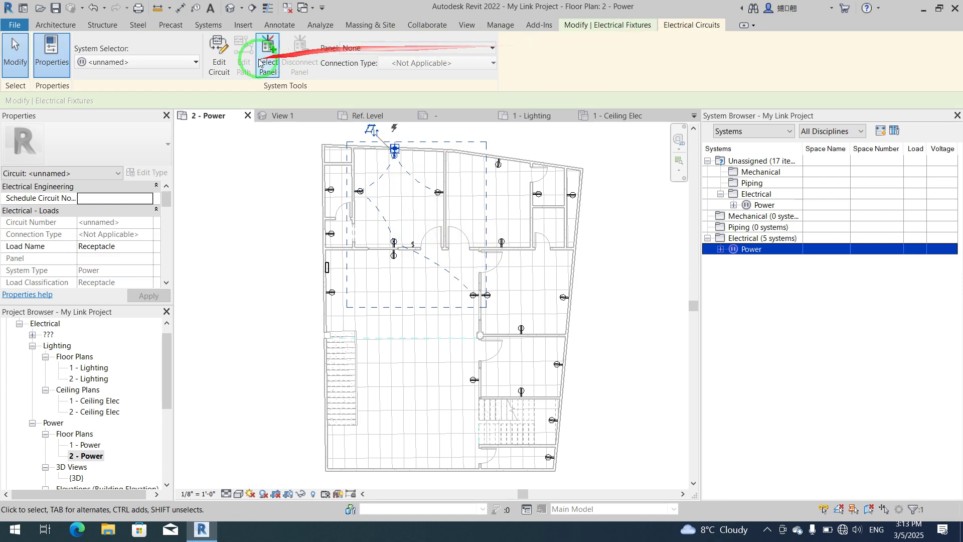
{"action": "left_click", "coordinate": [219, 52]}
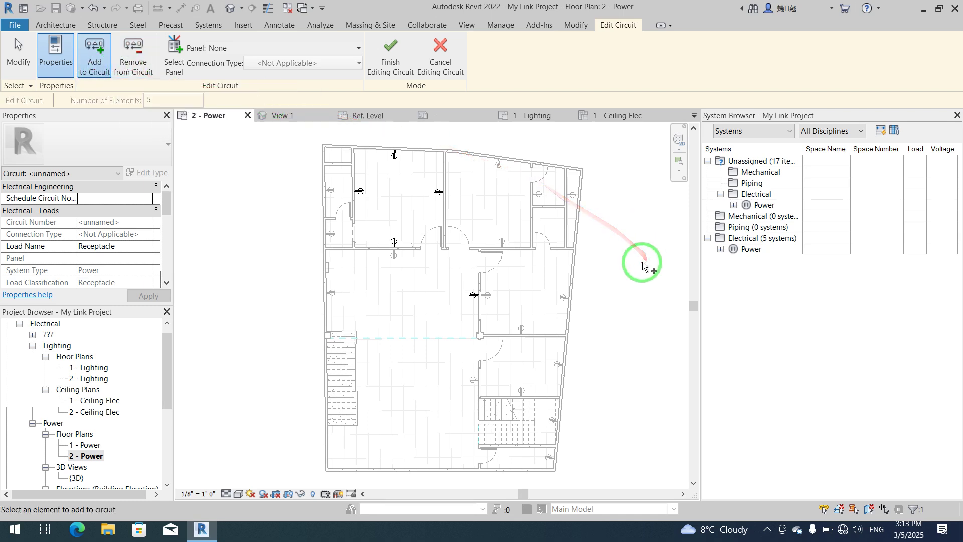
{"action": "left_click", "coordinate": [435, 59]}
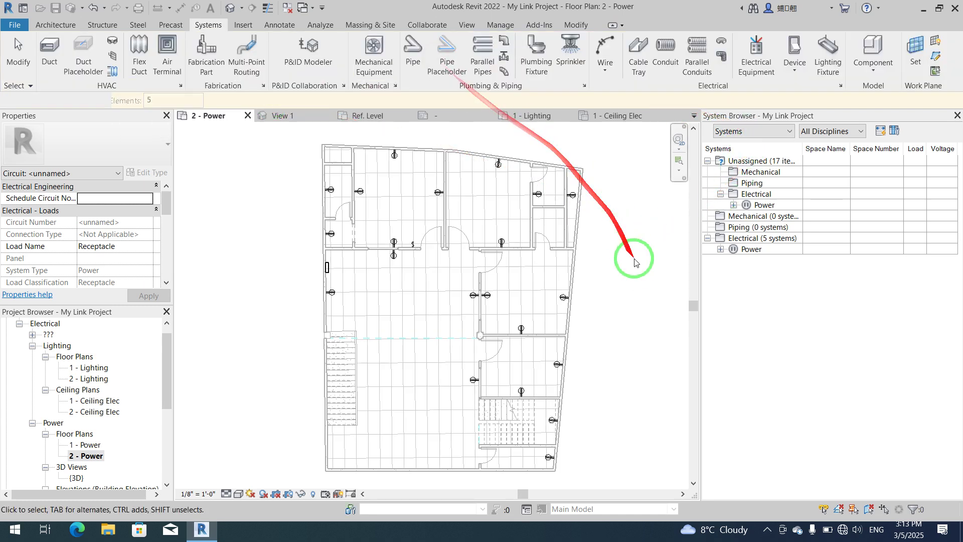
{"action": "left_click", "coordinate": [574, 258]}
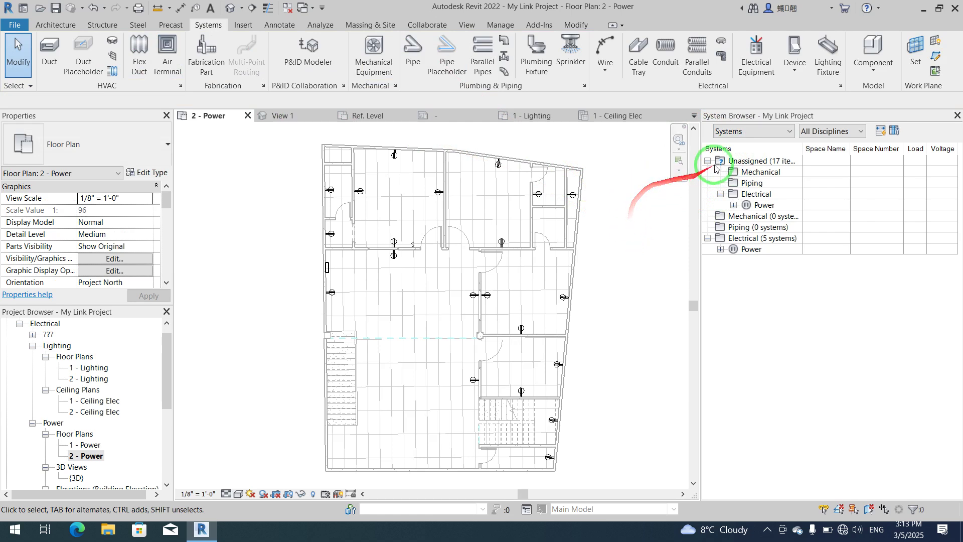
- Expand the assigned electrical power systems and highlight each of the two unnamed receptacle circuits on the plan
{"action": "right_click", "coordinate": [644, 219]}
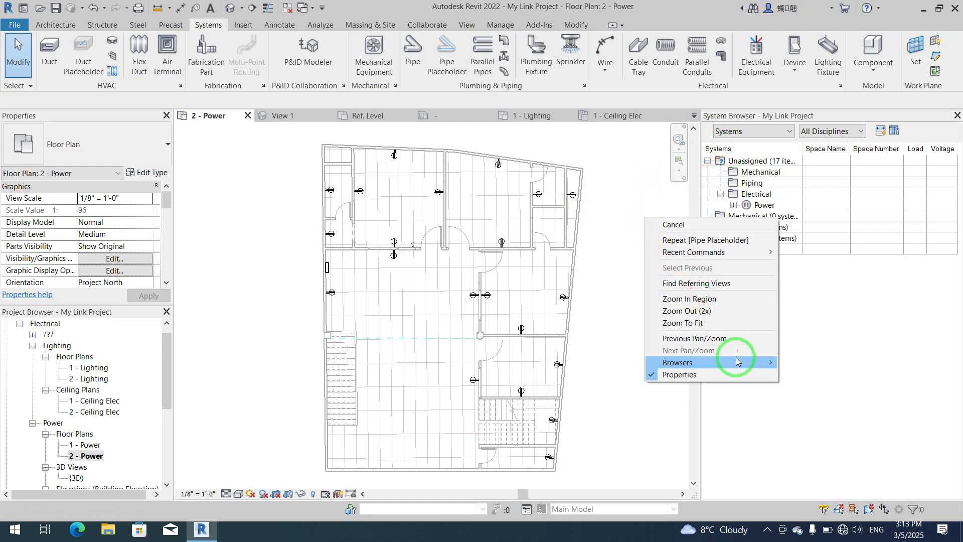
{"action": "mouse_move", "coordinate": [739, 362]}
{"action": "left_click", "coordinate": [821, 325]}
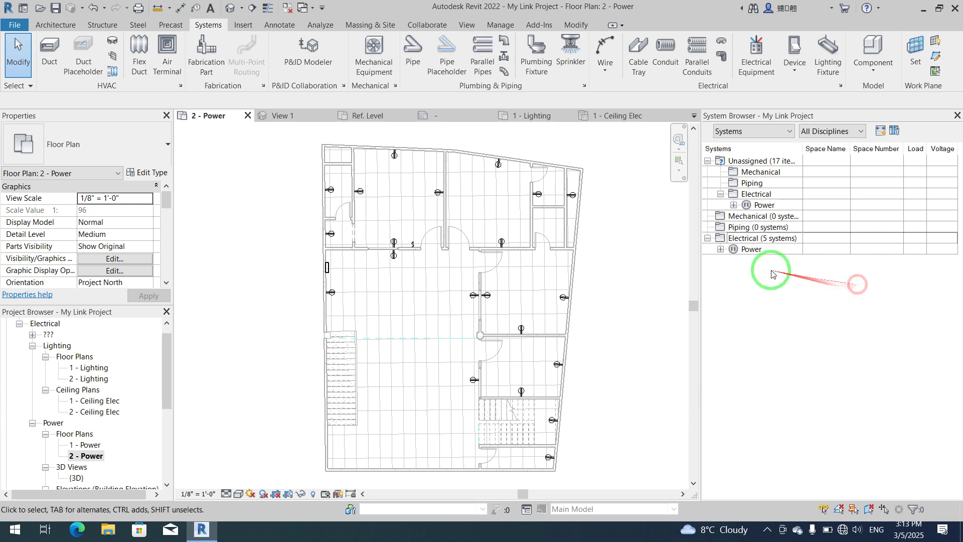
{"action": "left_click", "coordinate": [721, 249]}
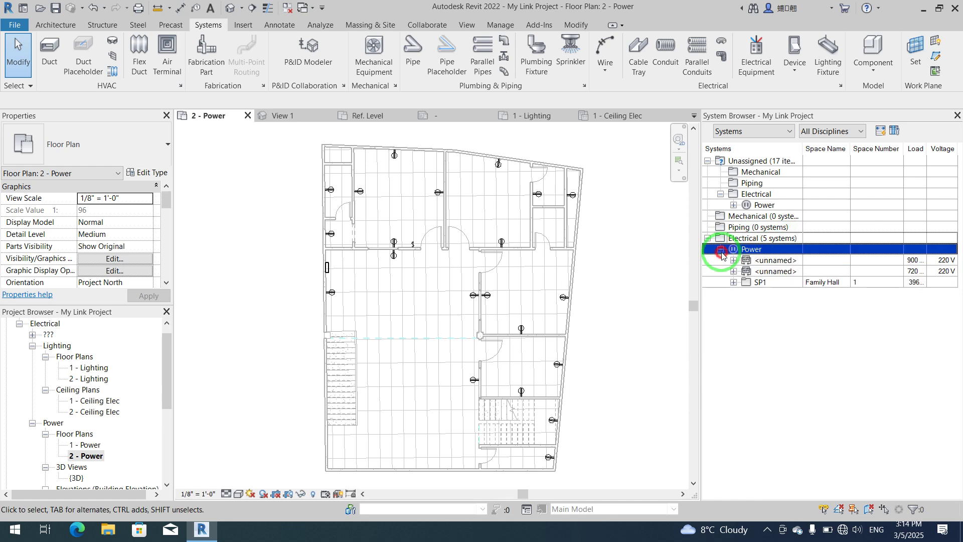
{"action": "left_click", "coordinate": [771, 261]}
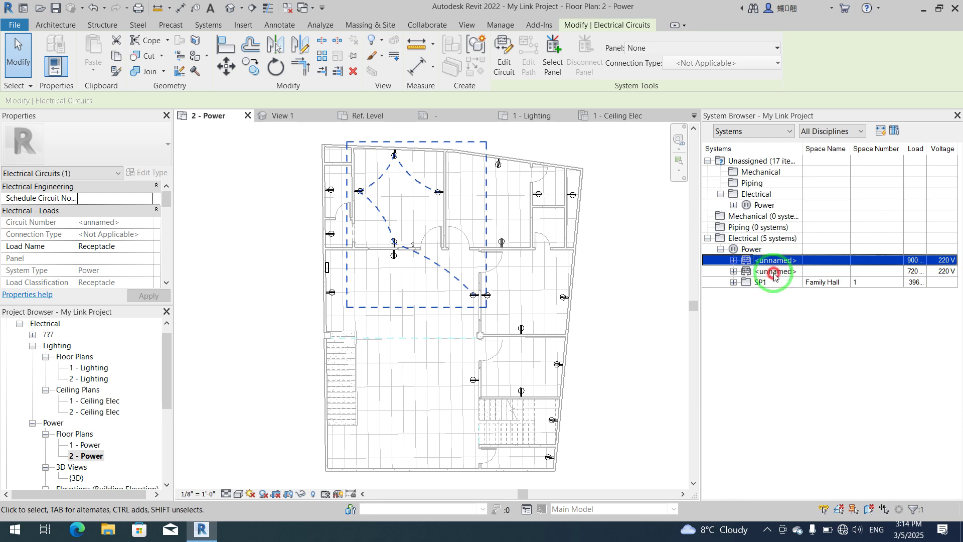
{"action": "left_click", "coordinate": [773, 273]}
- Delete both unnamed receptacle circuits from the assigned power systems
{"action": "right_click", "coordinate": [773, 276]}
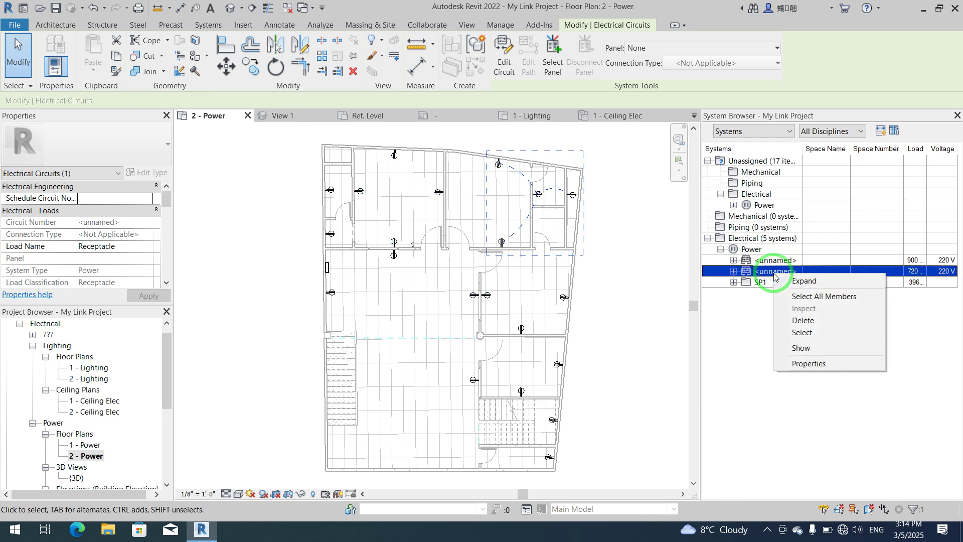
{"action": "left_click", "coordinate": [769, 260]}
{"action": "right_click", "coordinate": [770, 261]}
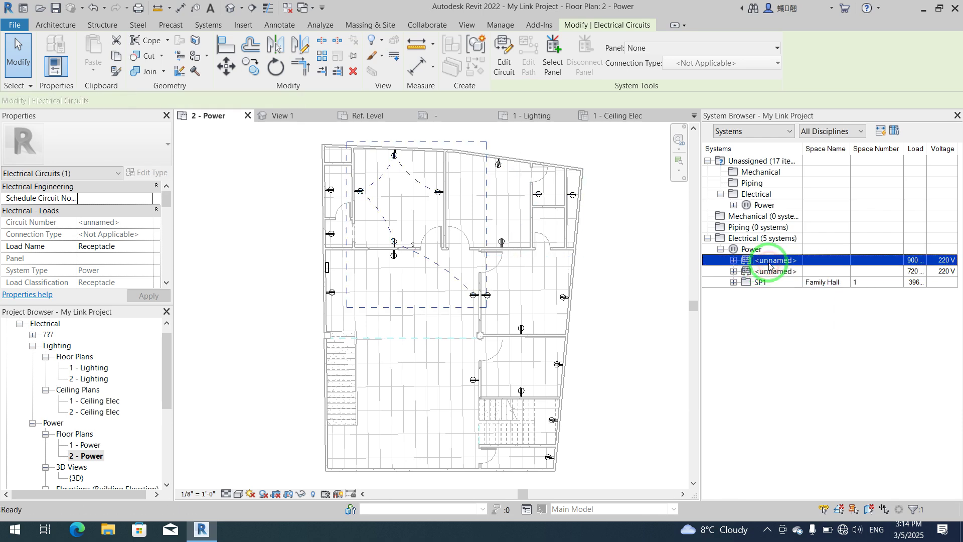
{"action": "left_click", "coordinate": [798, 310]}
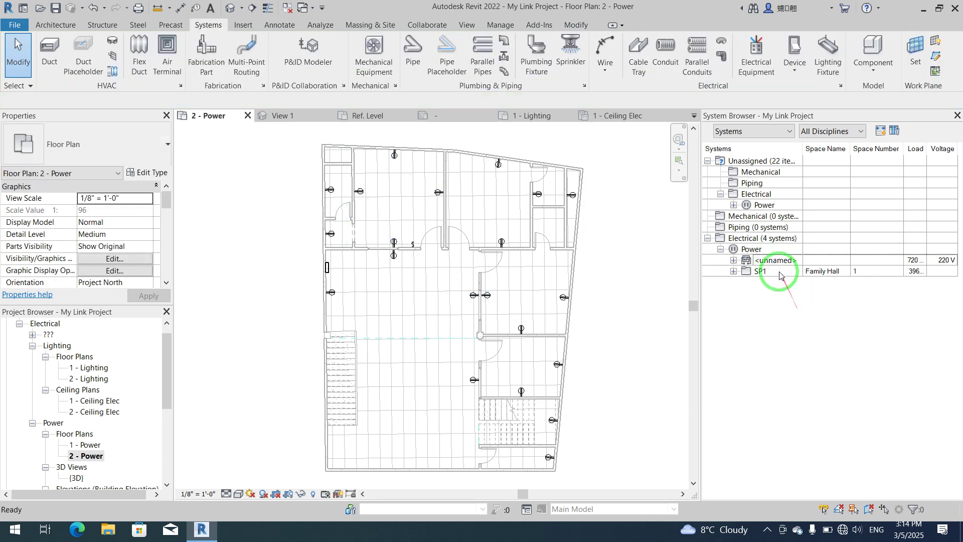
{"action": "right_click", "coordinate": [770, 260]}
{"action": "left_click", "coordinate": [799, 306]}
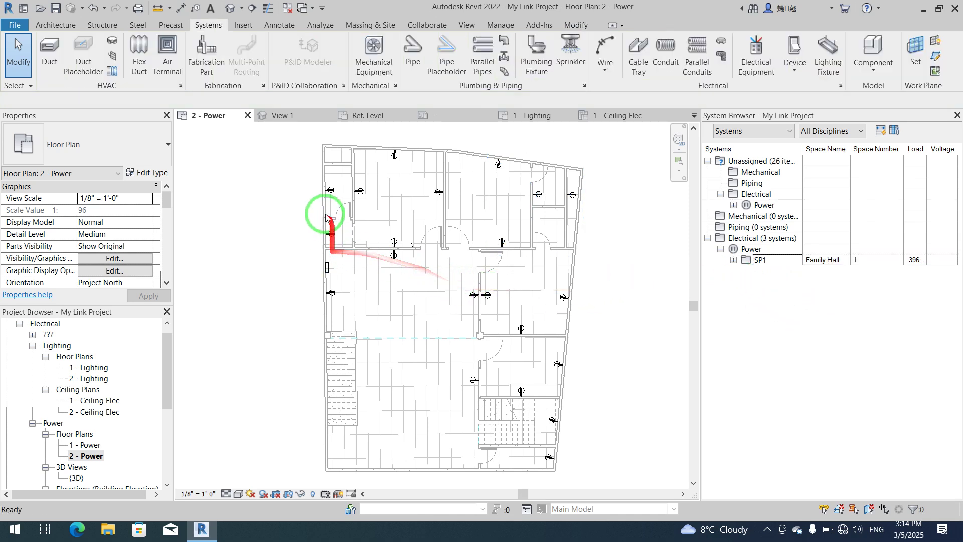
- Create a power circuit from the single receptacle on the outer wall of the small upper-left room, and delete that circuit
{"action": "left_click", "coordinate": [328, 242]}
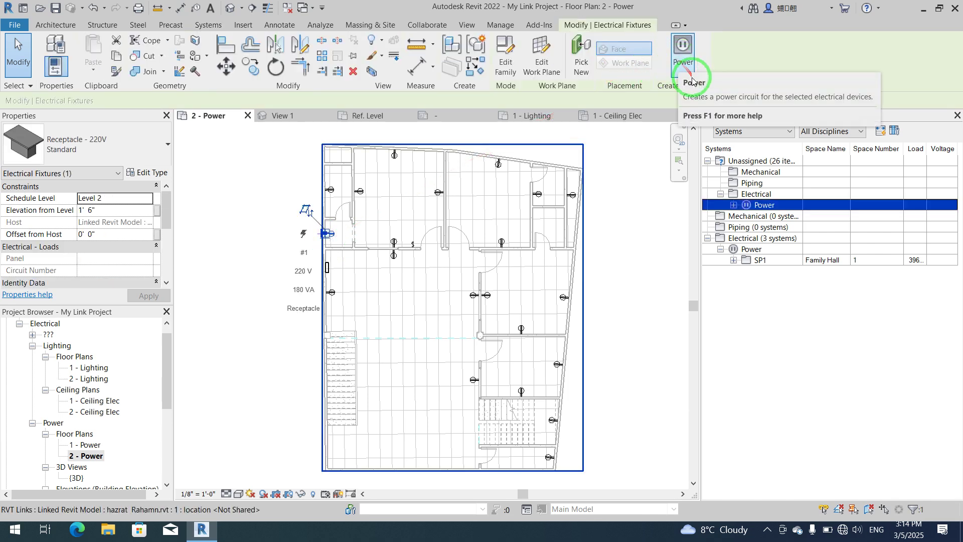
{"action": "left_click", "coordinate": [682, 48]}
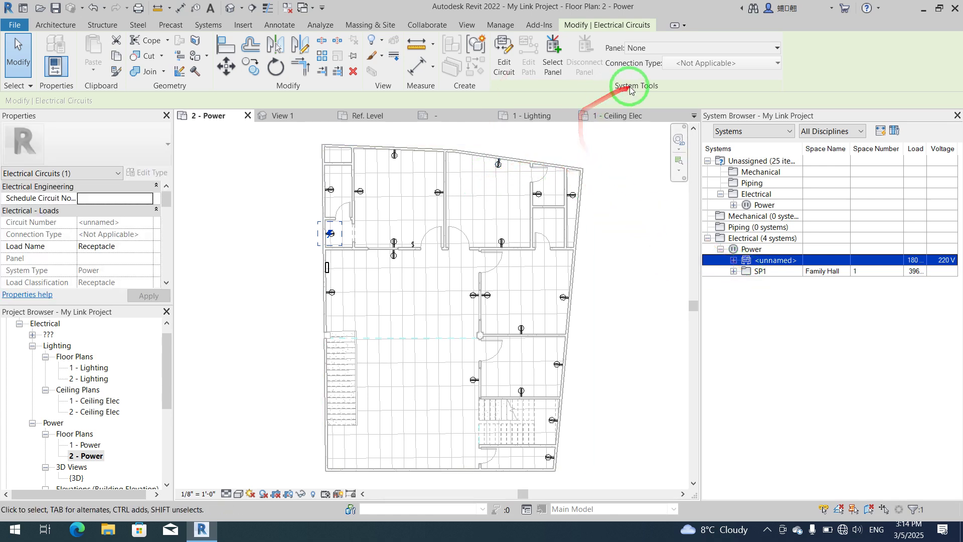
{"action": "right_click", "coordinate": [782, 262]}
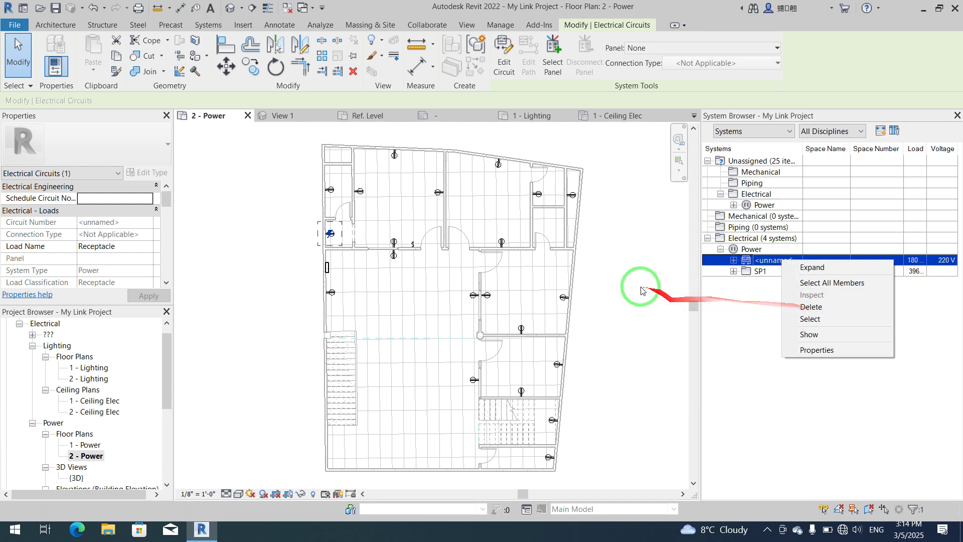
{"action": "left_click", "coordinate": [631, 276]}
{"action": "left_click", "coordinate": [638, 273]}
{"action": "left_click", "coordinate": [767, 262]}
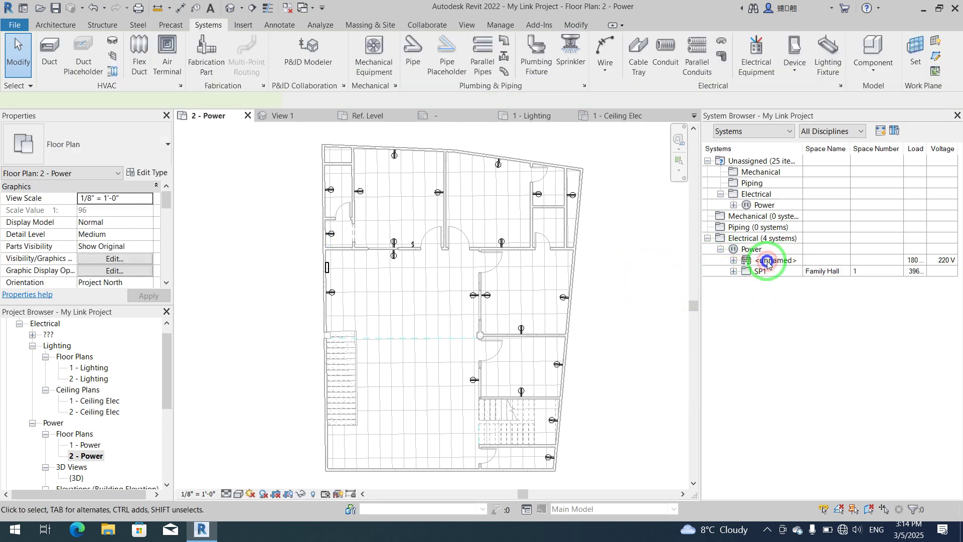
{"action": "right_click", "coordinate": [767, 261]}
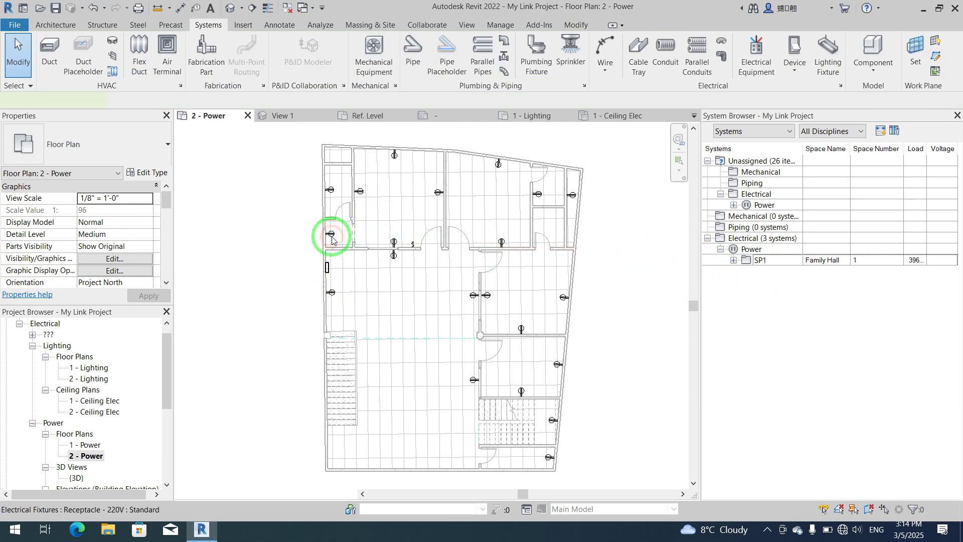
- Select all 20 Level 2 receptacles on the power plan together and create one power circuit from them
{"action": "left_click", "coordinate": [331, 238]}
{"action": "left_click", "coordinate": [329, 194], "text": "ctrl"}
{"action": "left_click", "coordinate": [359, 193], "text": "ctrl"}
{"action": "left_click", "coordinate": [394, 155], "text": "ctrl"}
{"action": "left_click", "coordinate": [438, 192], "text": "ctrl"}
{"action": "left_click", "coordinate": [498, 163], "text": "ctrl"}
{"action": "left_click", "coordinate": [538, 194], "text": "ctrl"}
{"action": "left_click", "coordinate": [571, 194], "text": "ctrl"}
{"action": "left_click", "coordinate": [502, 242], "text": "ctrl"}
{"action": "left_click", "coordinate": [564, 297], "text": "ctrl"}
{"action": "left_click", "coordinate": [558, 364], "text": "ctrl"}
{"action": "left_click", "coordinate": [552, 420], "text": "ctrl"}
{"action": "left_click", "coordinate": [550, 457], "text": "ctrl"}
{"action": "left_click", "coordinate": [516, 393], "text": "ctrl"}
{"action": "left_click", "coordinate": [473, 379], "text": "ctrl"}
{"action": "left_click", "coordinate": [521, 329], "text": "ctrl"}
{"action": "left_click", "coordinate": [486, 295], "text": "ctrl"}
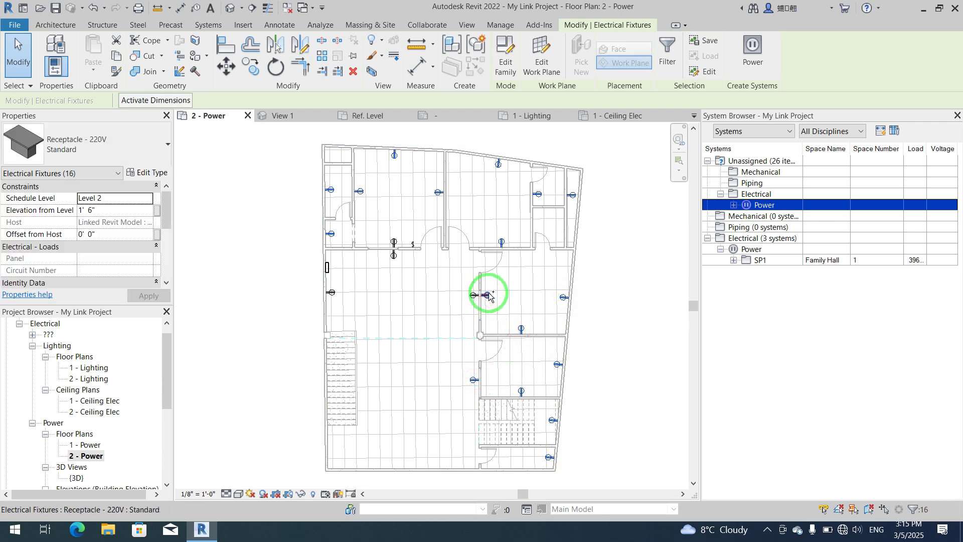
{"action": "left_click", "coordinate": [473, 295], "text": "ctrl"}
{"action": "left_click", "coordinate": [395, 253], "text": "ctrl"}
{"action": "left_click", "coordinate": [394, 242], "text": "ctrl"}
{"action": "left_click", "coordinate": [331, 292], "text": "ctrl"}
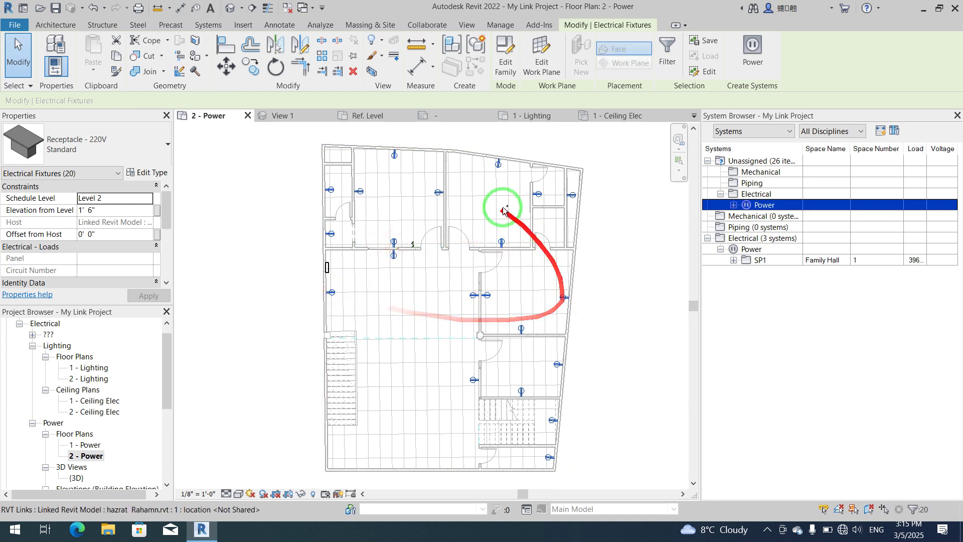
{"action": "left_click", "coordinate": [757, 50]}
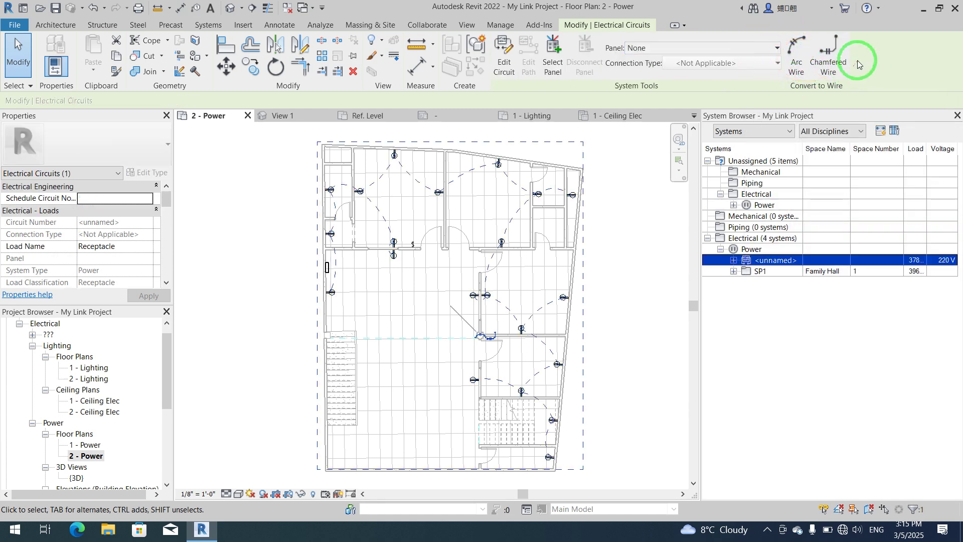
- Assign the new receptacle circuit to panel SP2 1st Floor, keeping Breaker as the connection type
{"action": "left_click", "coordinate": [705, 55]}
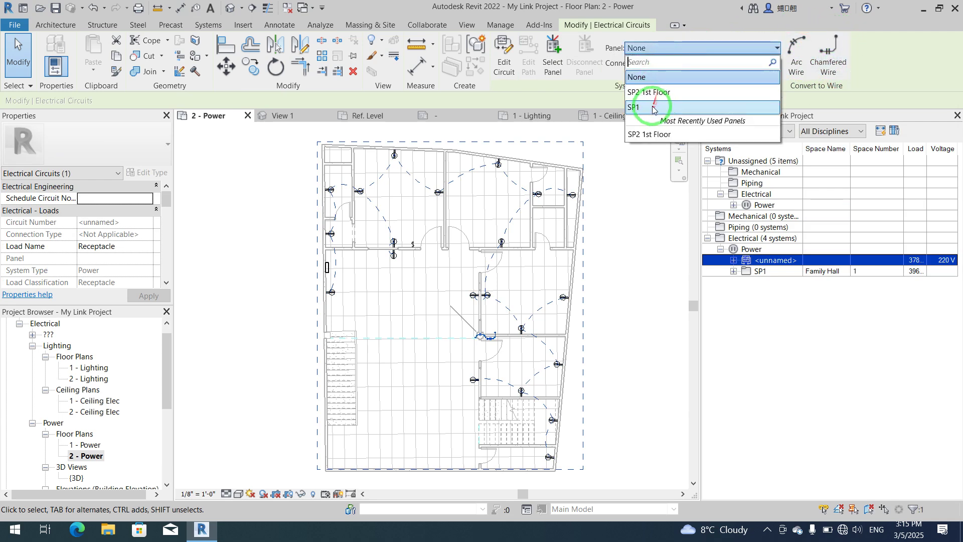
{"action": "left_click", "coordinate": [655, 92]}
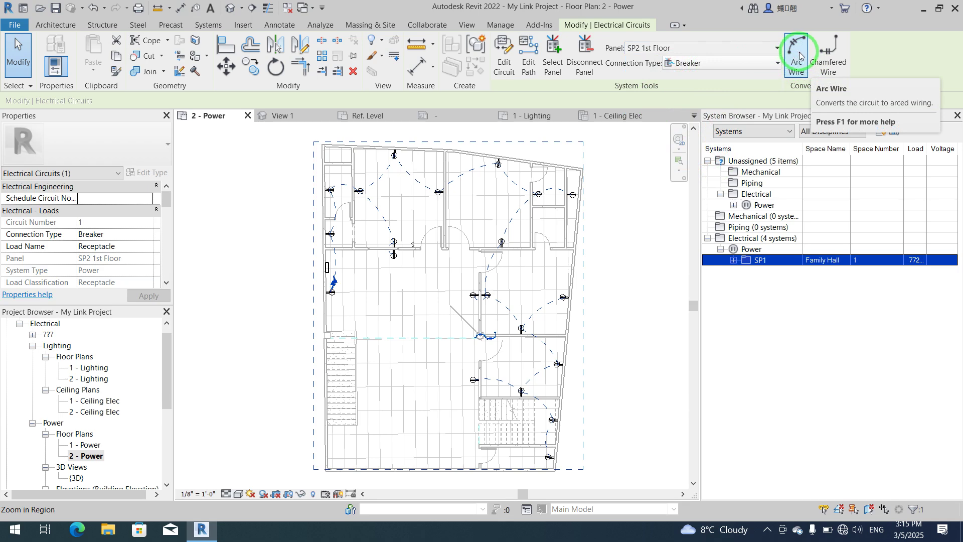
{"action": "left_click", "coordinate": [731, 64]}
{"action": "left_click", "coordinate": [731, 64]}
{"action": "left_click", "coordinate": [735, 66]}
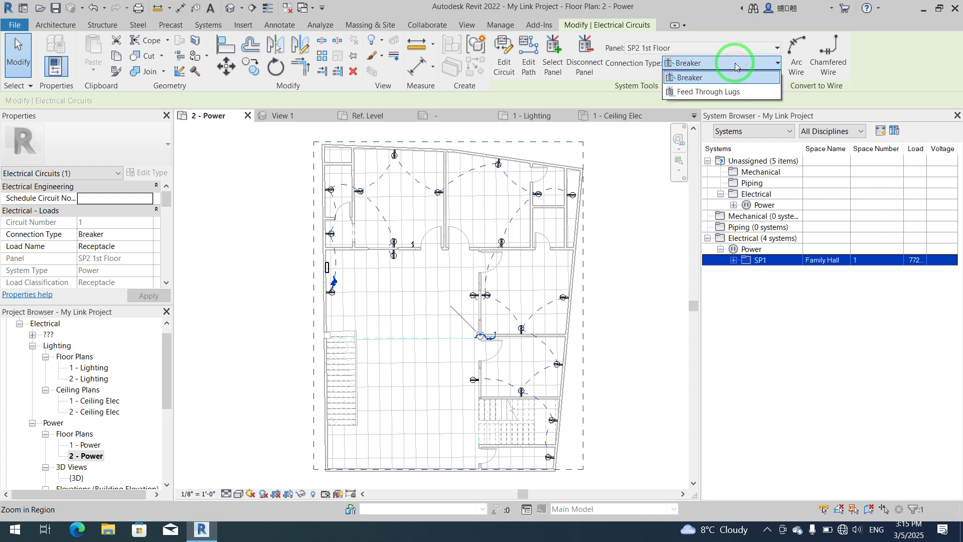
{"action": "left_click", "coordinate": [736, 66]}
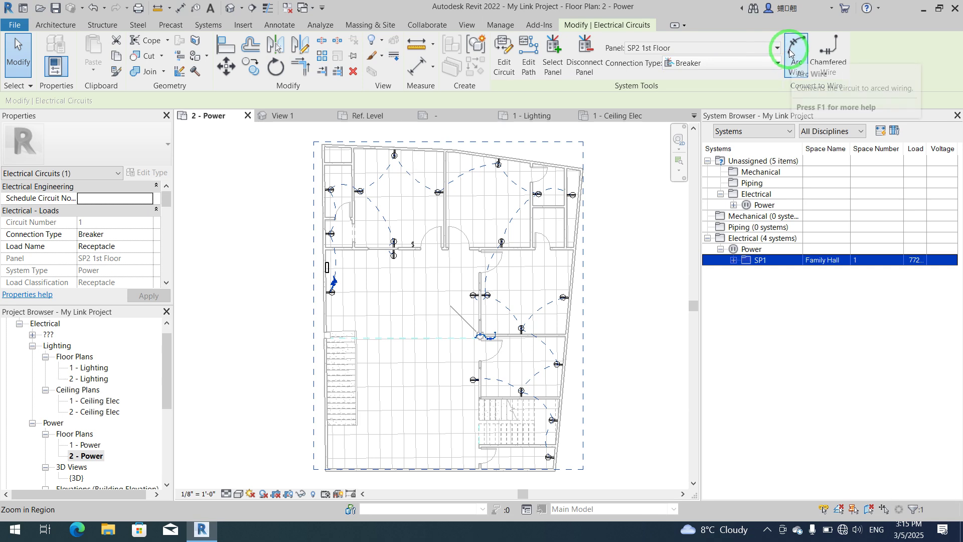
- Convert the receptacle circuit to arc wiring on the 2 - Power plan and clear the selection
{"action": "left_click", "coordinate": [791, 51]}
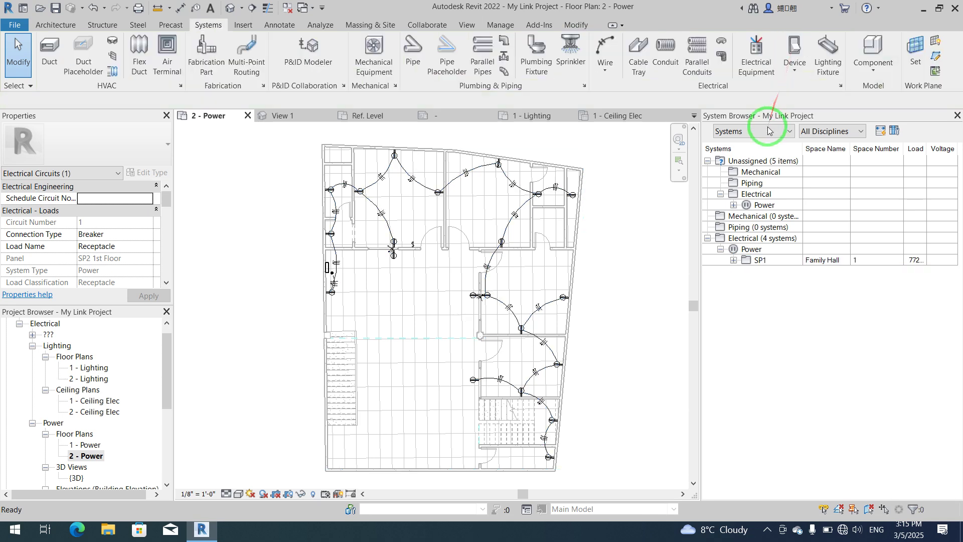
{"action": "left_click", "coordinate": [621, 232]}
{"action": "scroll", "coordinate": [546, 205], "scroll_direction": "up", "scroll_amount": 2}
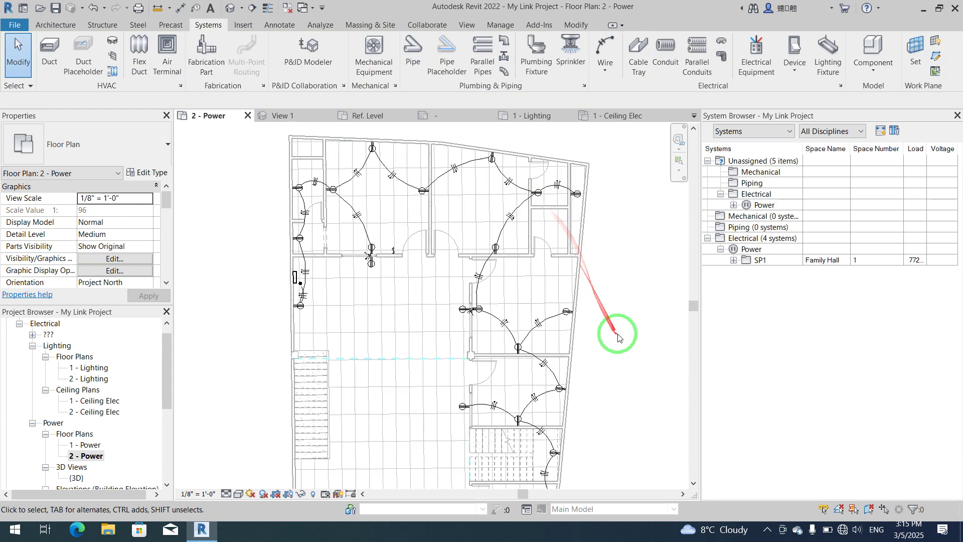
- Set the Home Run Arrow Style in the wiring electrical settings to Arrow Filled 20 Degree and check the wiring on the plan
{"action": "scroll", "coordinate": [271, 296], "scroll_direction": "up", "scroll_amount": 5}
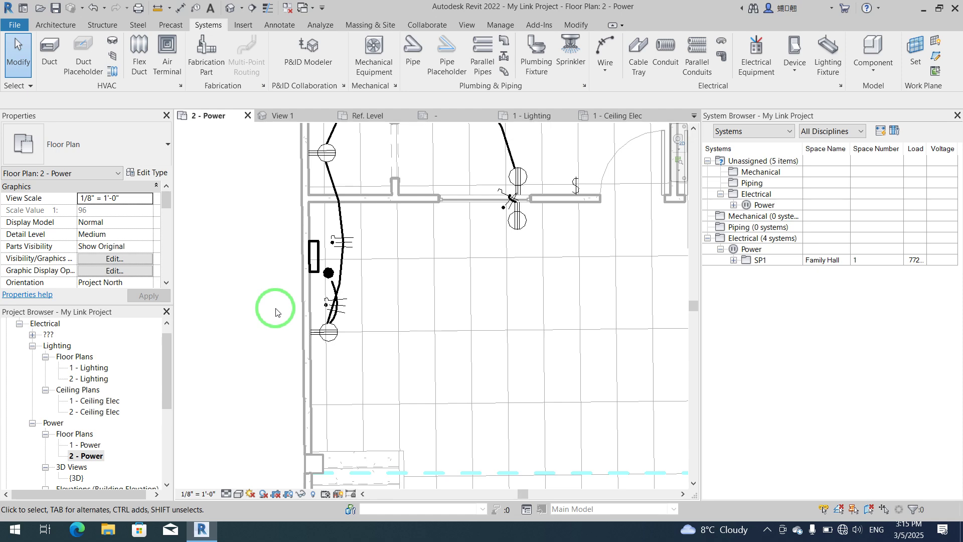
{"action": "key", "text": "e"}
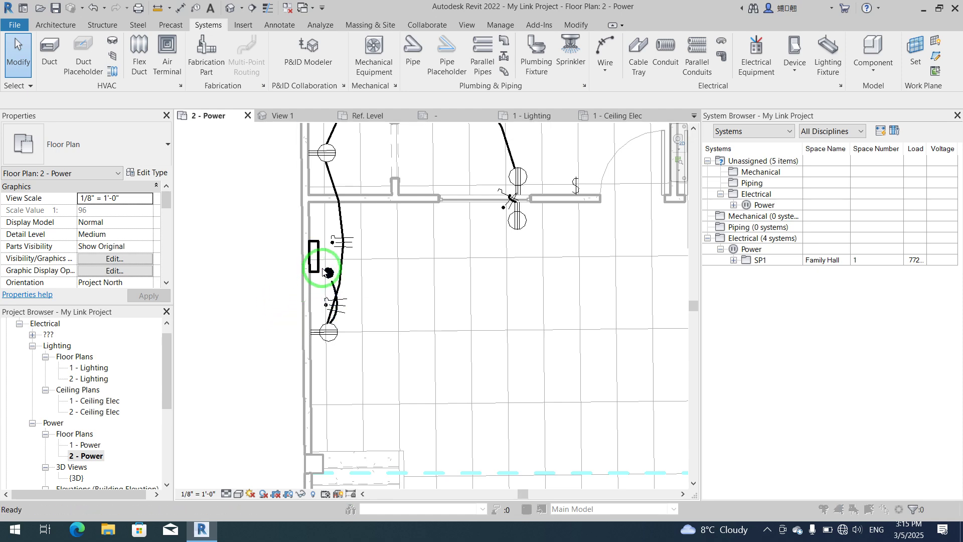
{"action": "key", "text": "s"}
{"action": "left_click", "coordinate": [526, 212]}
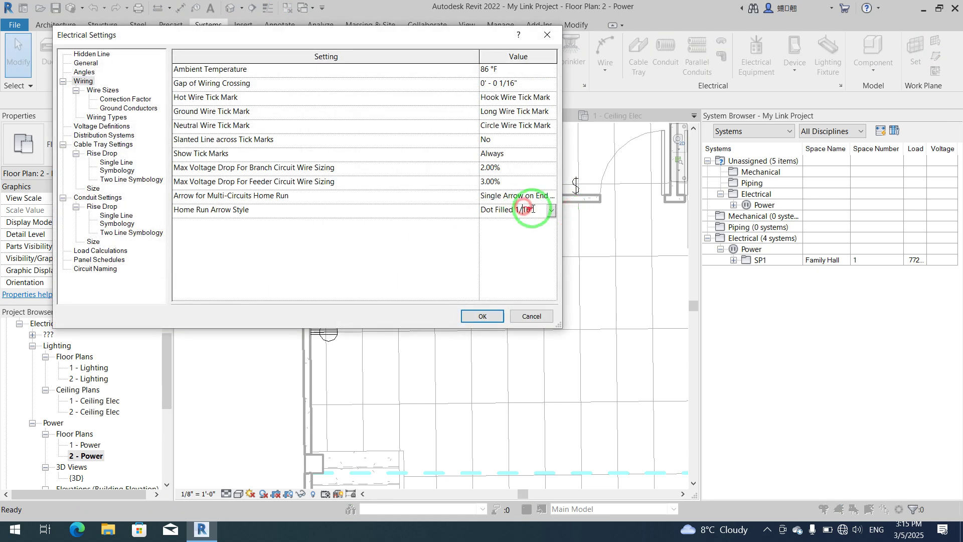
{"action": "left_click", "coordinate": [550, 210]}
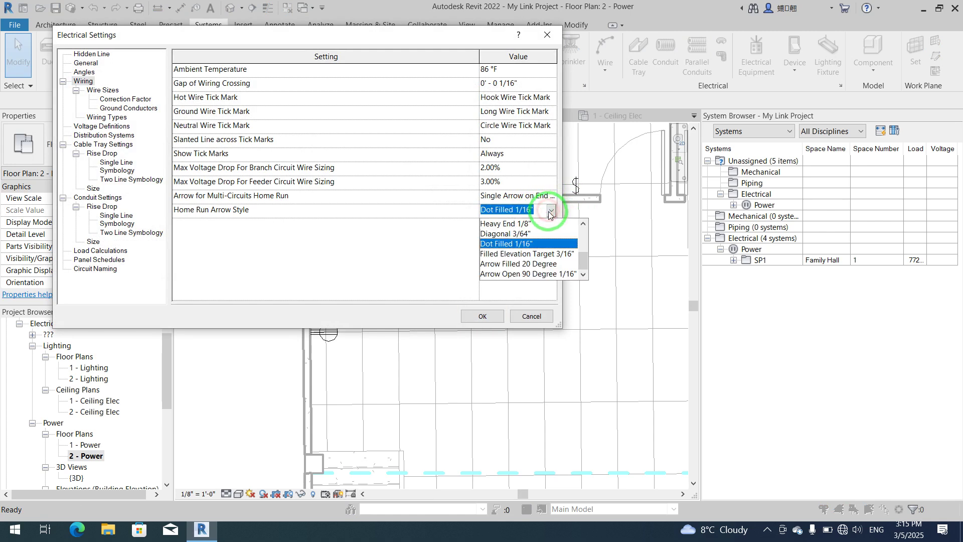
{"action": "left_click", "coordinate": [523, 264]}
{"action": "left_click", "coordinate": [483, 315]}
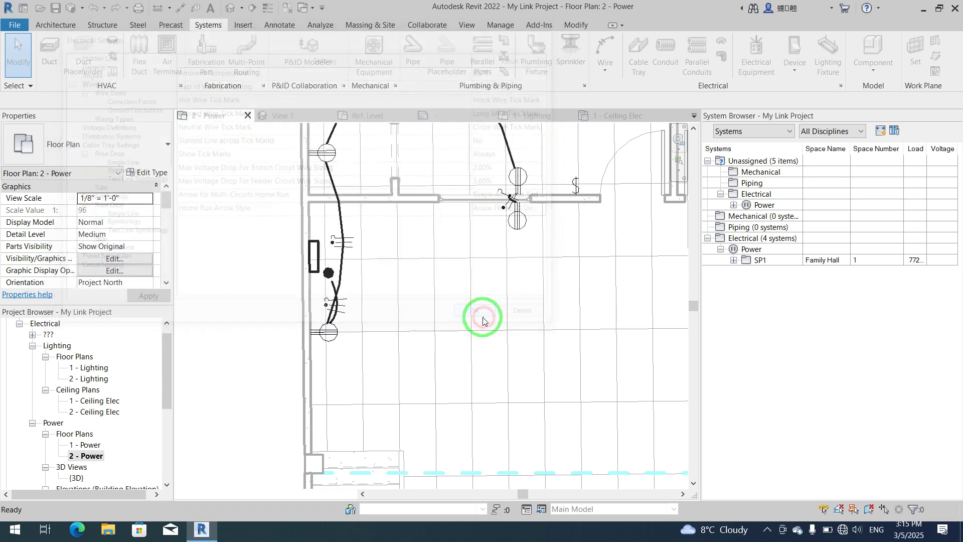
{"action": "scroll", "coordinate": [230, 338], "scroll_direction": "down", "scroll_amount": 3}
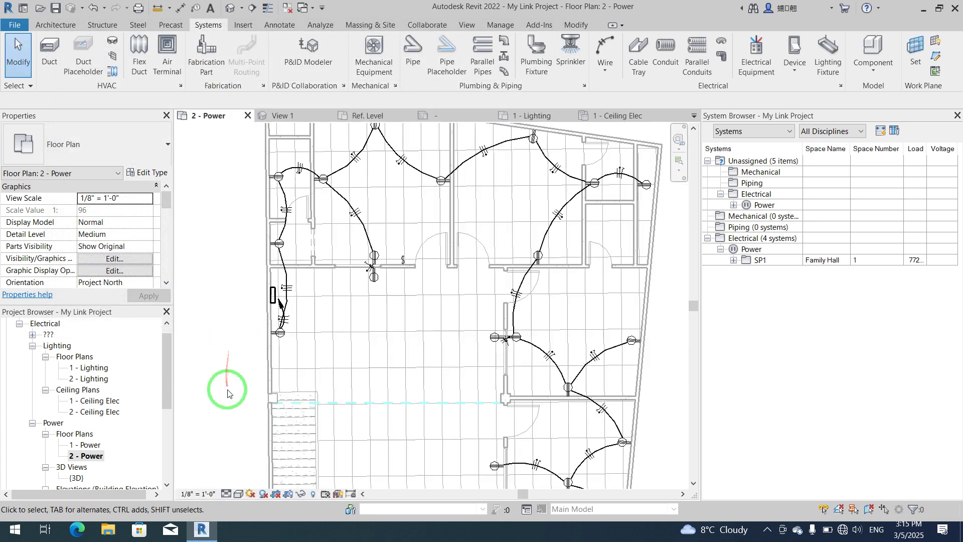
{"action": "middle_click_drag", "start_coordinate": [475, 378], "coordinate": [482, 336]}
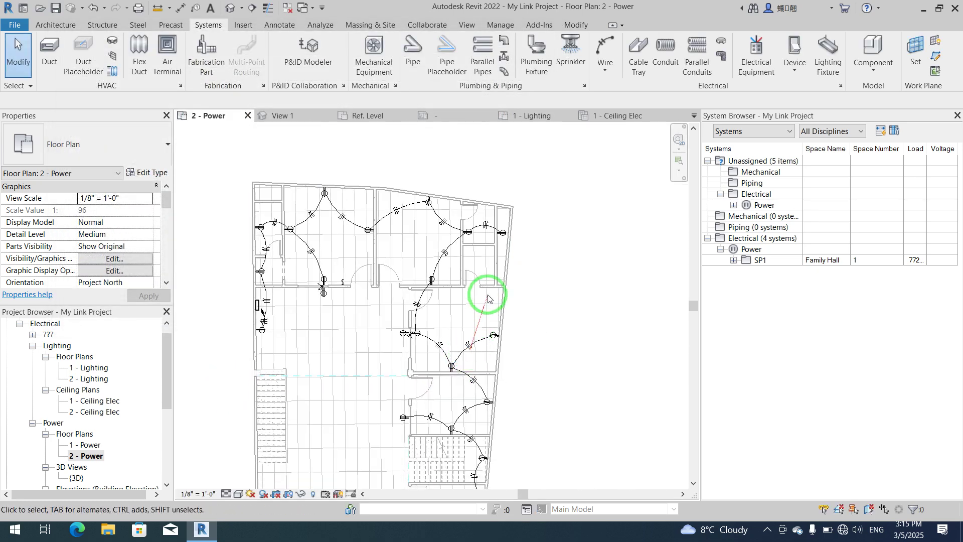
{"action": "scroll", "coordinate": [492, 251], "scroll_direction": "up", "scroll_amount": 2}
{"action": "middle_click_drag", "start_coordinate": [481, 273], "coordinate": [598, 275]}
{"action": "scroll", "coordinate": [526, 256], "scroll_direction": "down", "scroll_amount": 2}
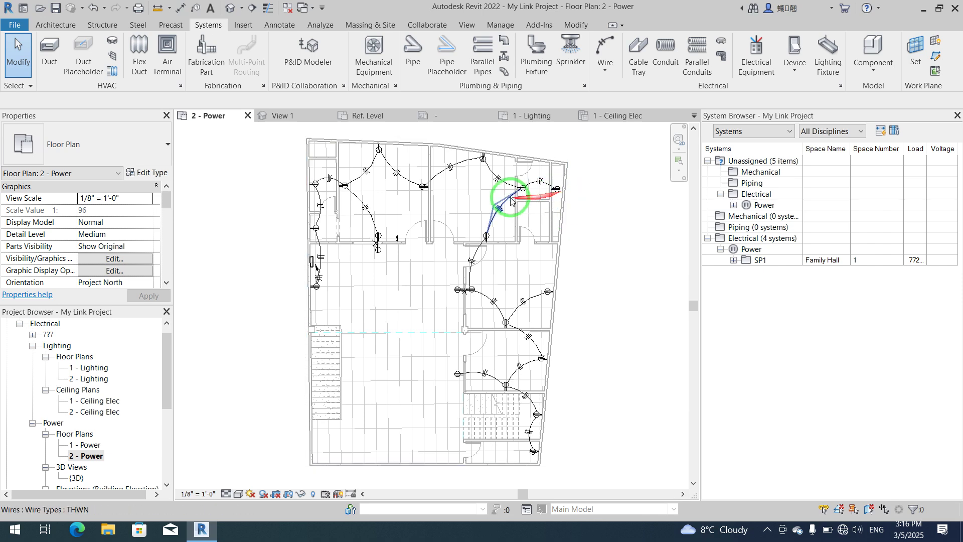
- Open the panel schedule of SP2 1st Floor, review its circuit table, and close the System Browser
{"action": "left_click_drag", "start_coordinate": [157, 379], "coordinate": [160, 439]}
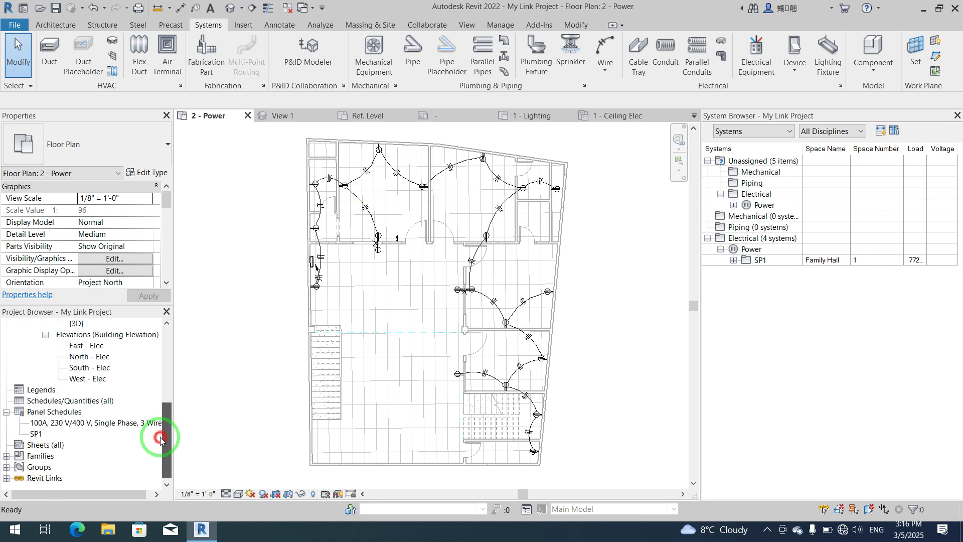
{"action": "double_click", "coordinate": [44, 427]}
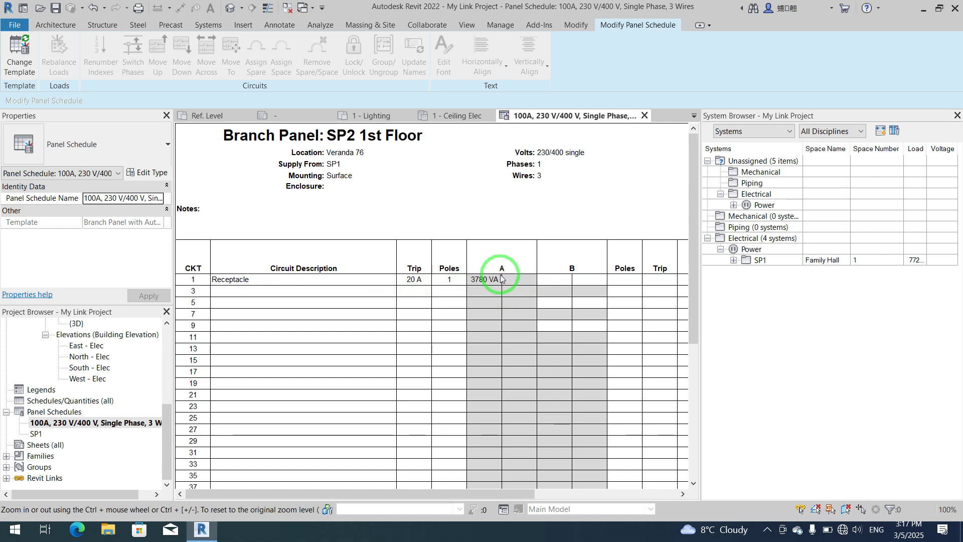
{"action": "scroll", "coordinate": [501, 279], "scroll_direction": "down", "scroll_amount": 2, "text": "ctrl"}
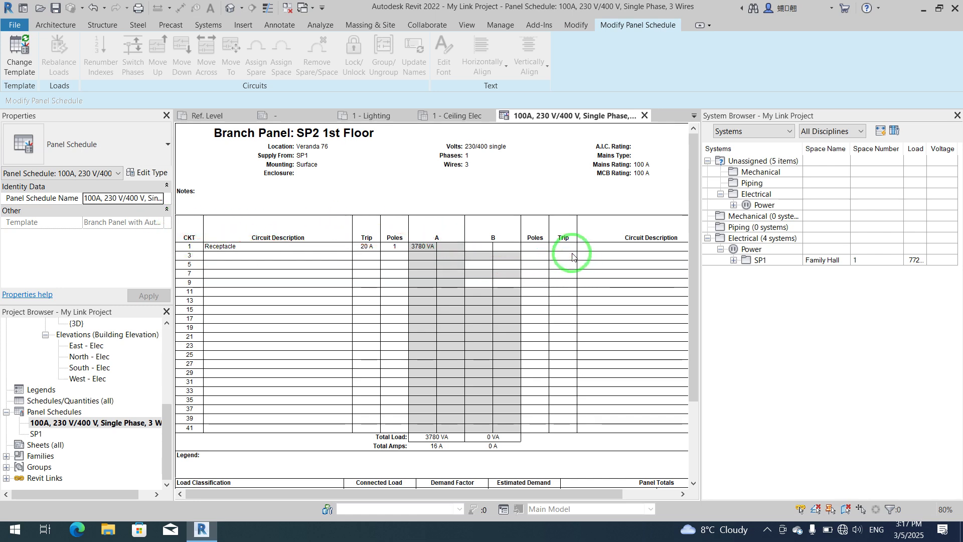
{"action": "left_click_drag", "start_coordinate": [439, 495], "coordinate": [497, 495]}
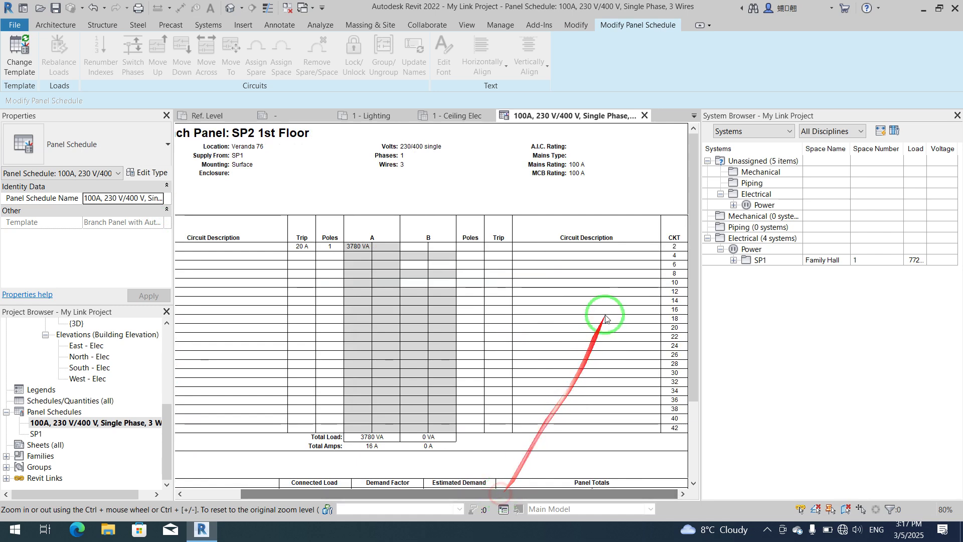
{"action": "left_click", "coordinate": [958, 115]}
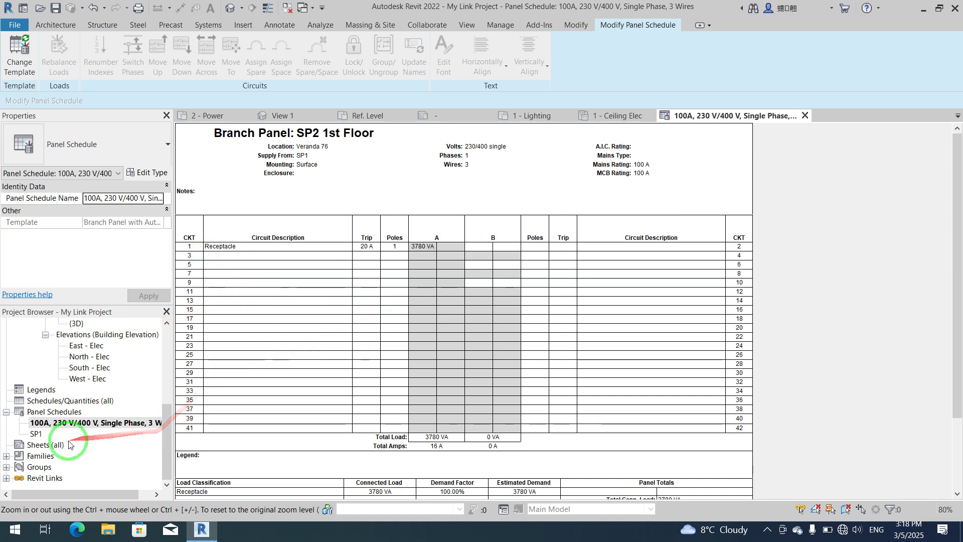
- Open the 2 - Ceiling Elec ceiling plan and save the project
{"action": "scroll", "coordinate": [75, 451], "scroll_direction": "up", "scroll_amount": 3}
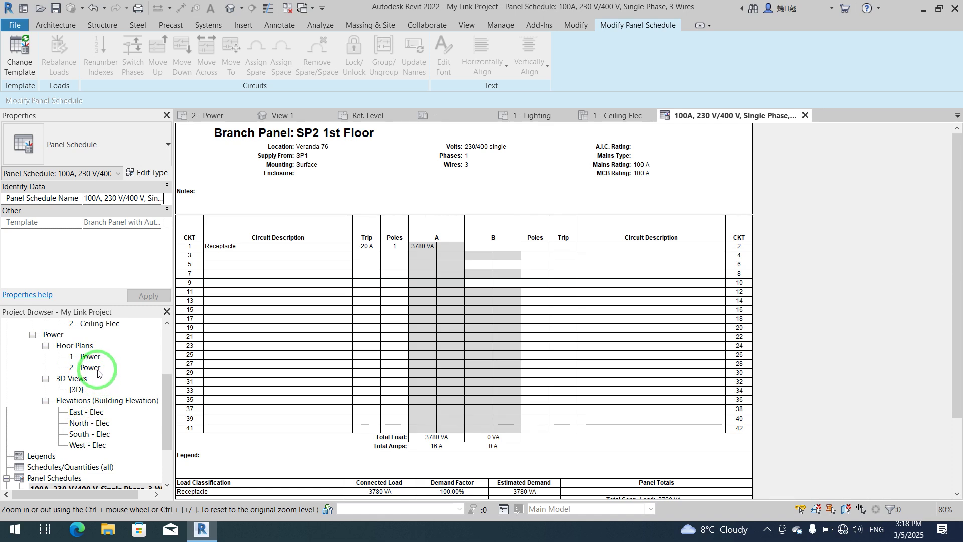
{"action": "scroll", "coordinate": [98, 372], "scroll_direction": "up", "scroll_amount": 2}
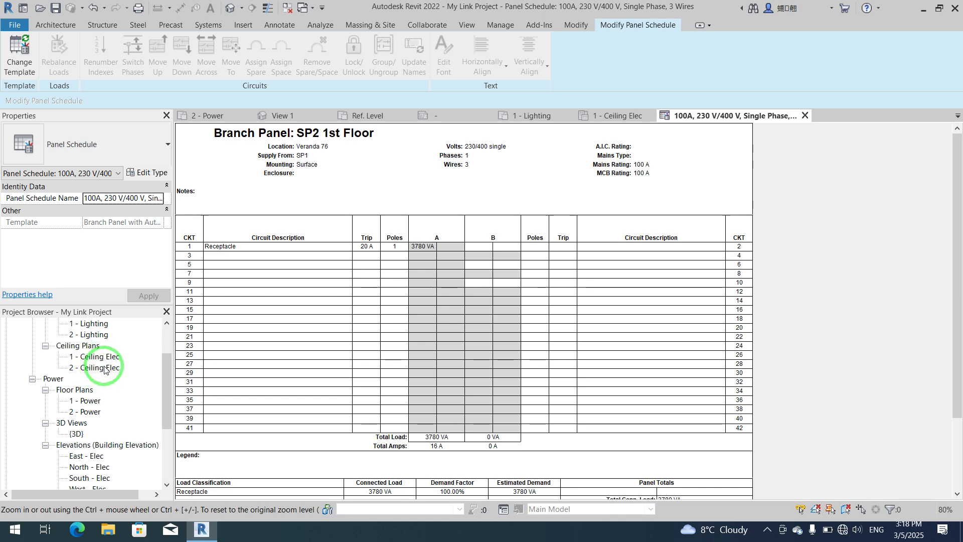
{"action": "double_click", "coordinate": [100, 367]}
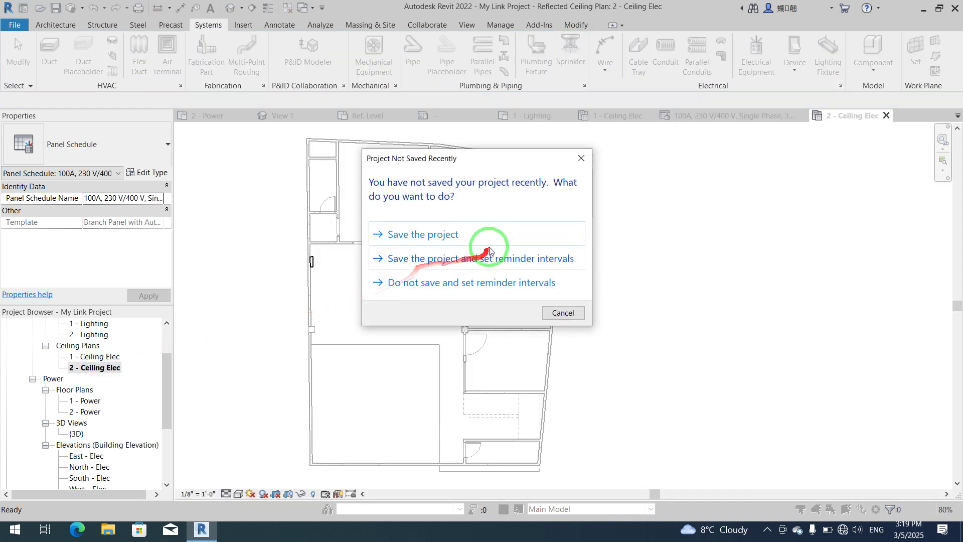
{"action": "left_click", "coordinate": [489, 232]}
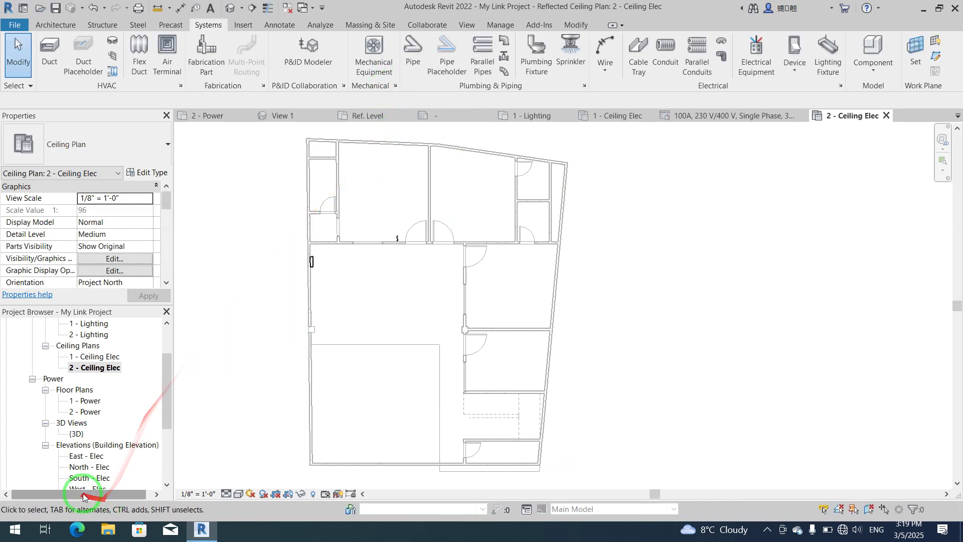
- Look at the SP2 1st Floor panel schedule again and return to the 2 - Ceiling Elec ceiling plan
{"action": "scroll", "coordinate": [90, 479], "scroll_direction": "down", "scroll_amount": 2}
{"action": "scroll", "coordinate": [71, 447], "scroll_direction": "down", "scroll_amount": 1}
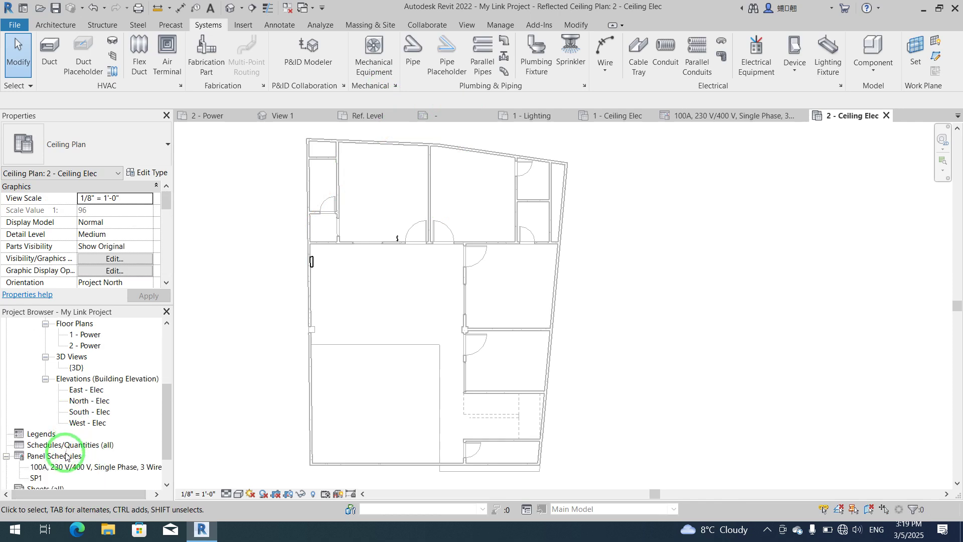
{"action": "left_click", "coordinate": [59, 470]}
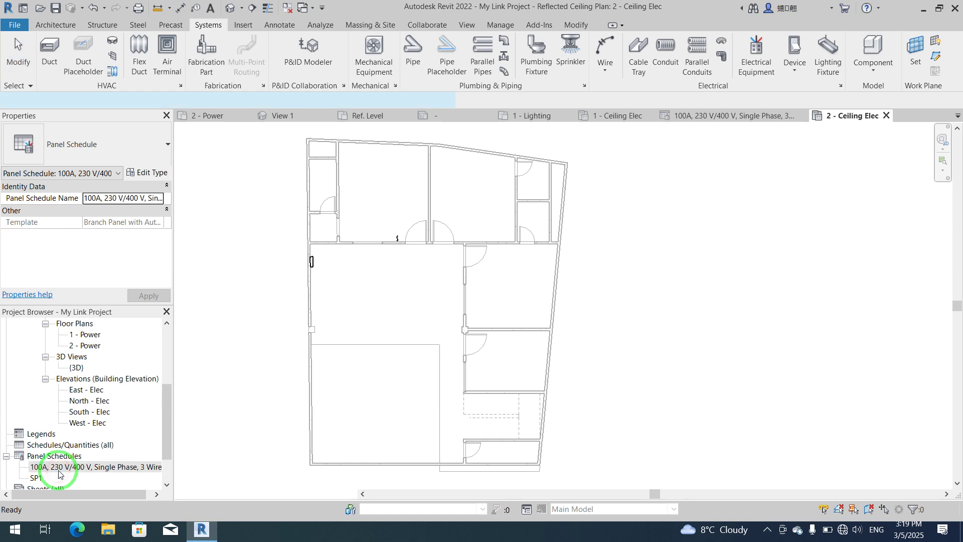
{"action": "double_click", "coordinate": [59, 470]}
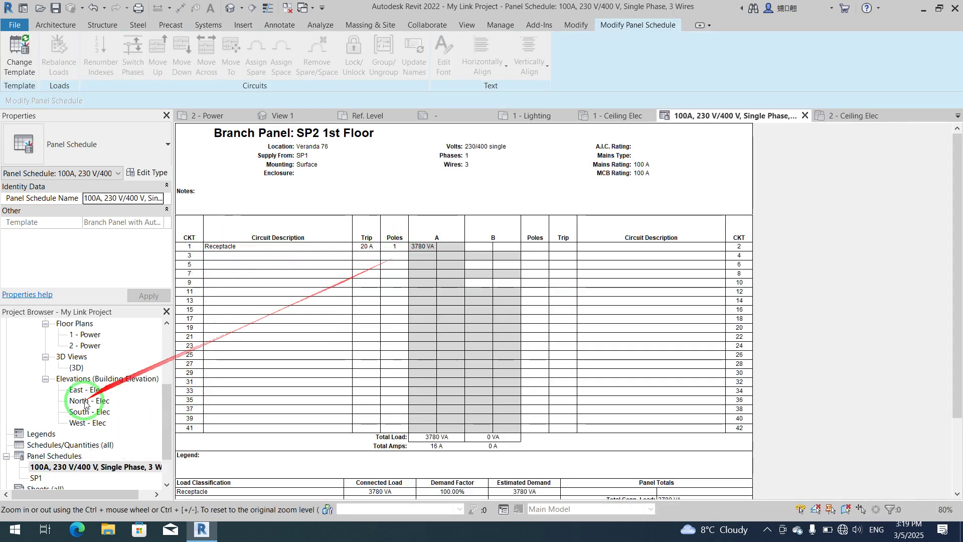
{"action": "scroll", "coordinate": [71, 386], "scroll_direction": "up", "scroll_amount": 2}
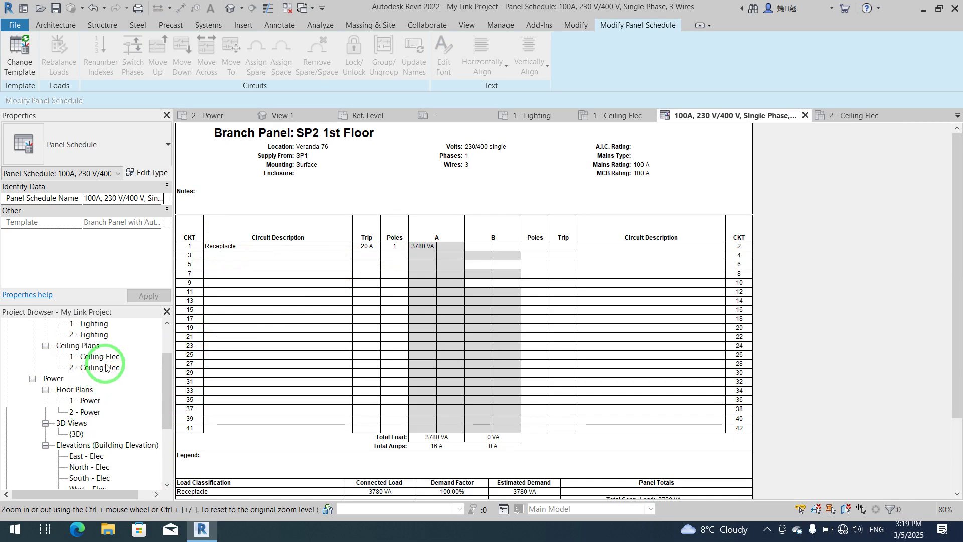
{"action": "double_click", "coordinate": [106, 368]}
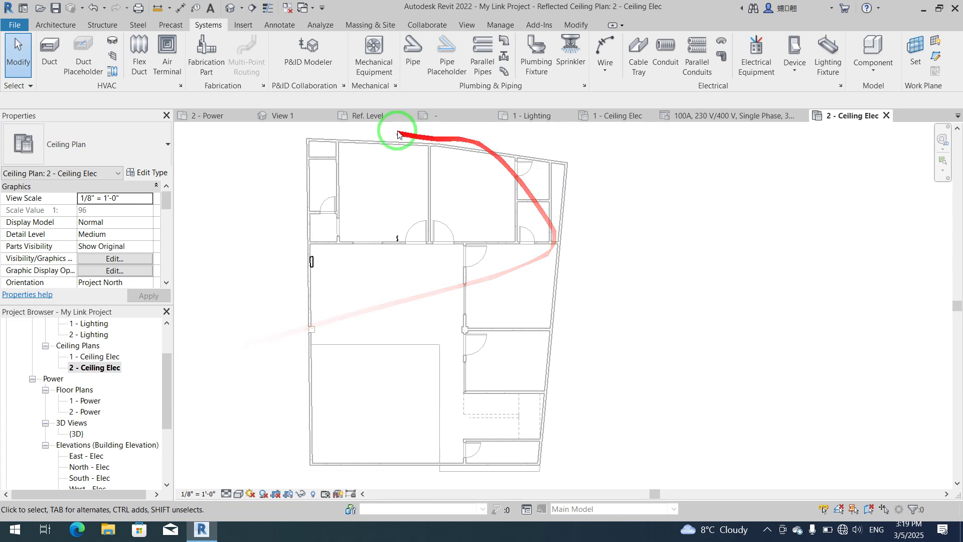
- Place an automatic 2' x 4' ACT System ceiling on Level 2 in the large upper-left room and leave the Ceiling command
{"action": "scroll", "coordinate": [406, 134], "scroll_direction": "up", "scroll_amount": 5}
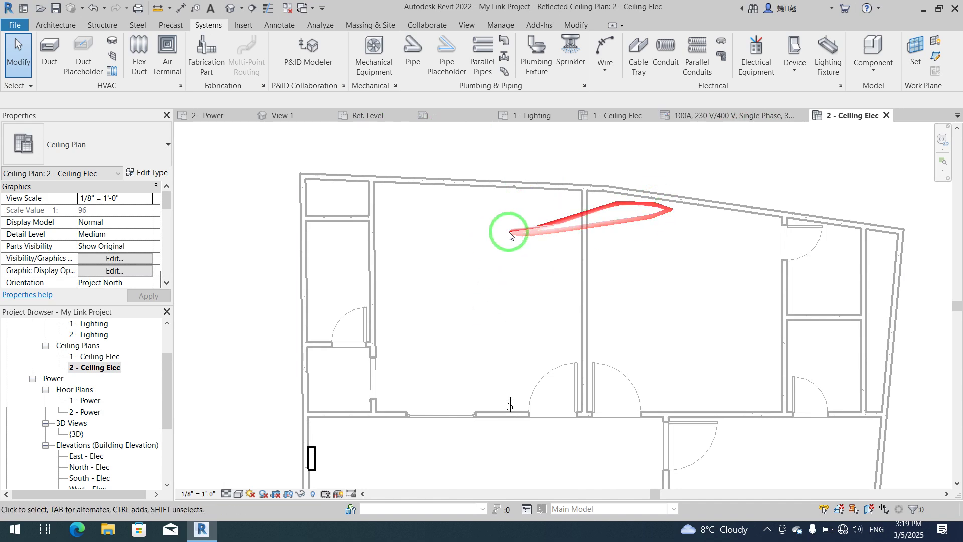
{"action": "left_click", "coordinate": [45, 25]}
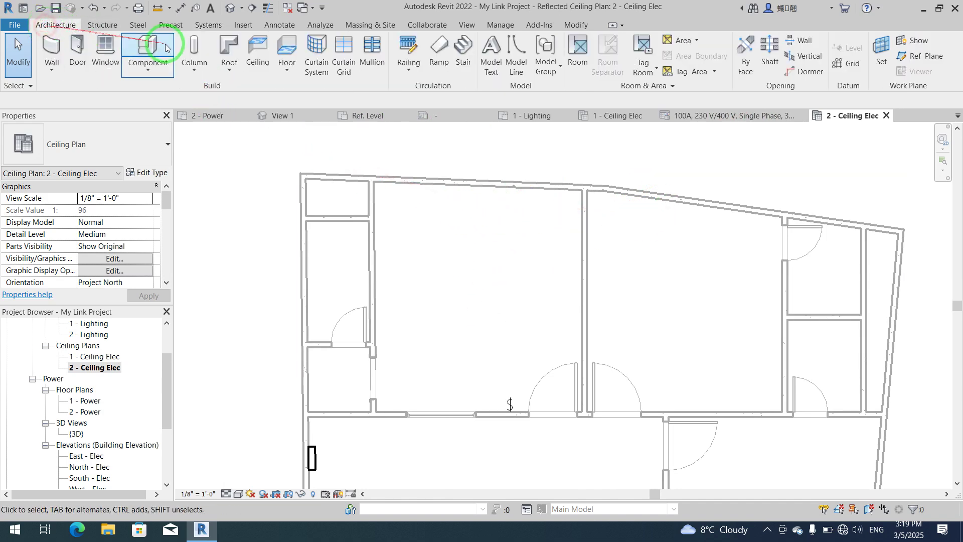
{"action": "left_click", "coordinate": [258, 52]}
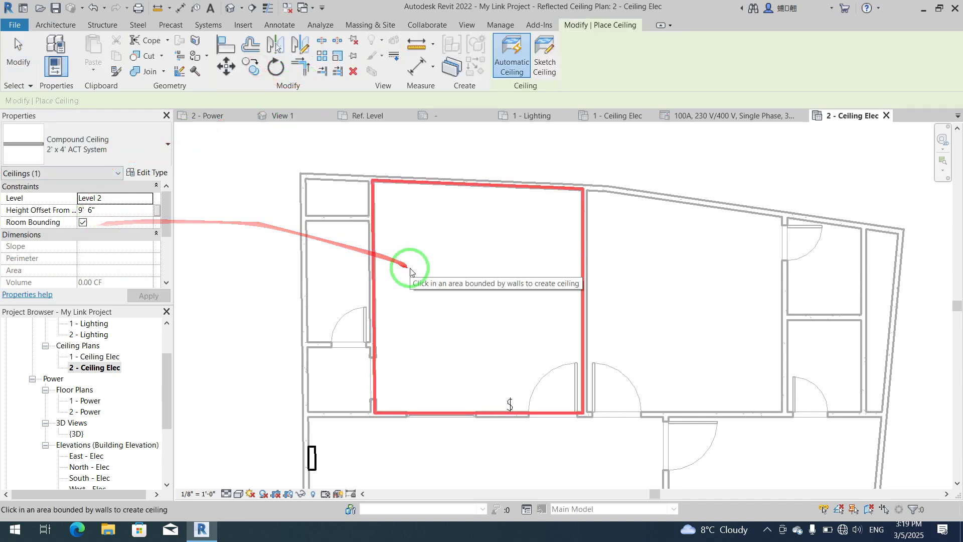
{"action": "left_click", "coordinate": [453, 272]}
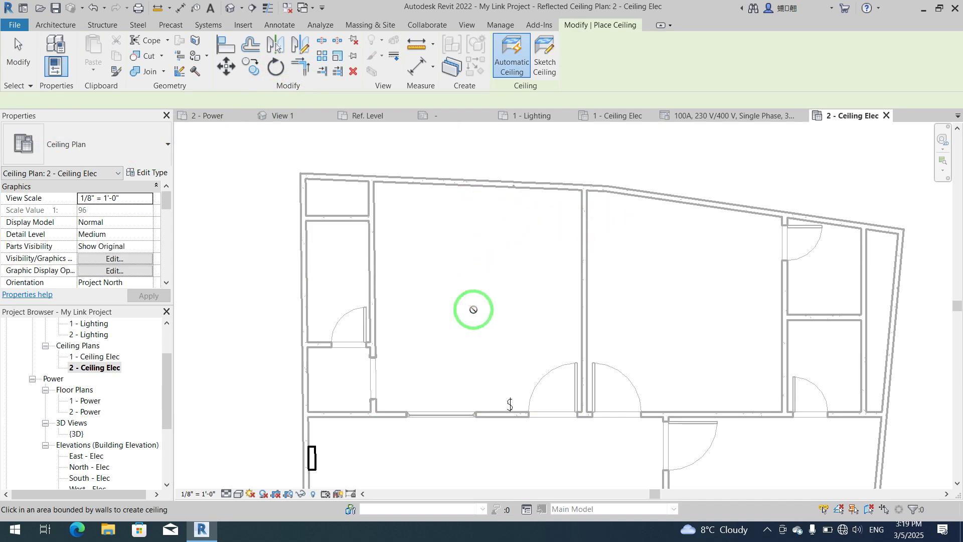
{"action": "scroll", "coordinate": [423, 271], "scroll_direction": "down", "scroll_amount": 2}
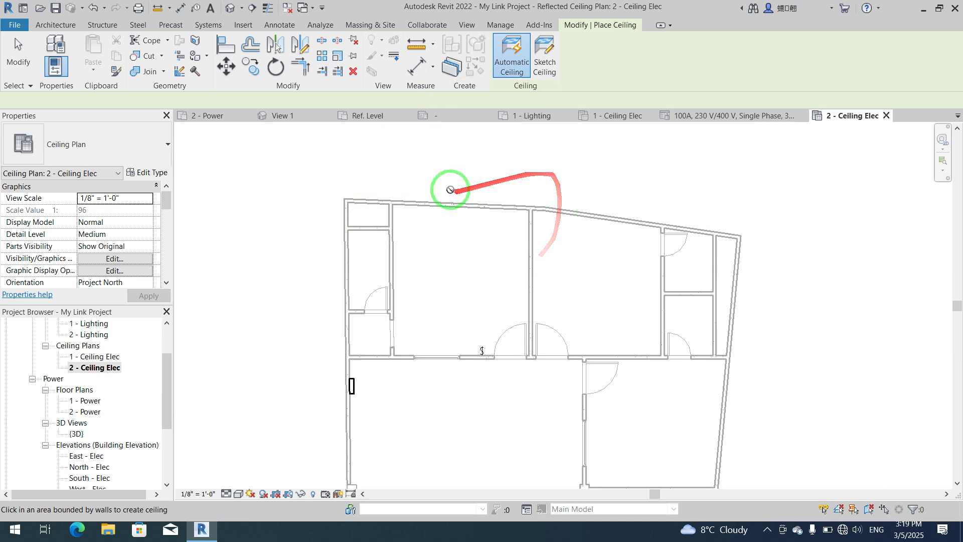
{"action": "middle_click_drag", "start_coordinate": [430, 275], "coordinate": [421, 306]}
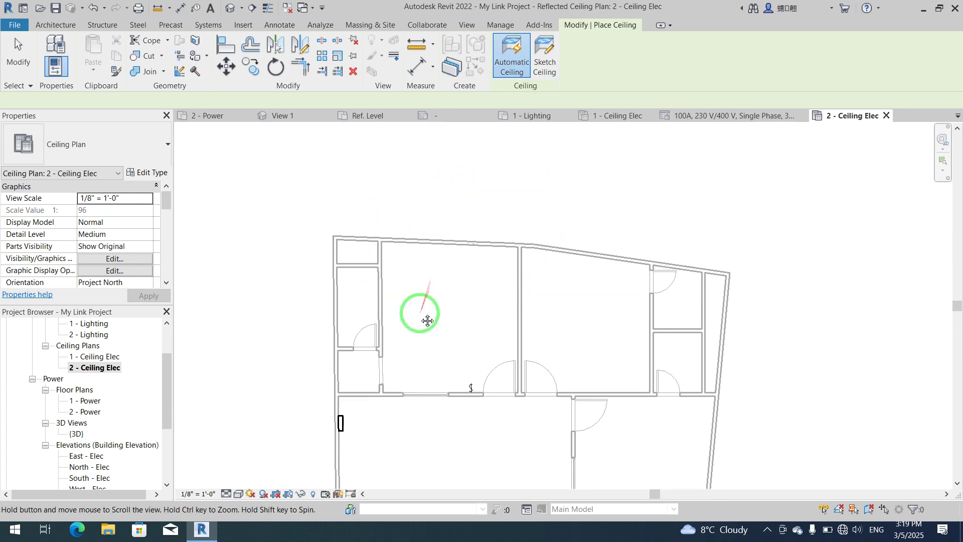
{"action": "key", "text": "Escape"}
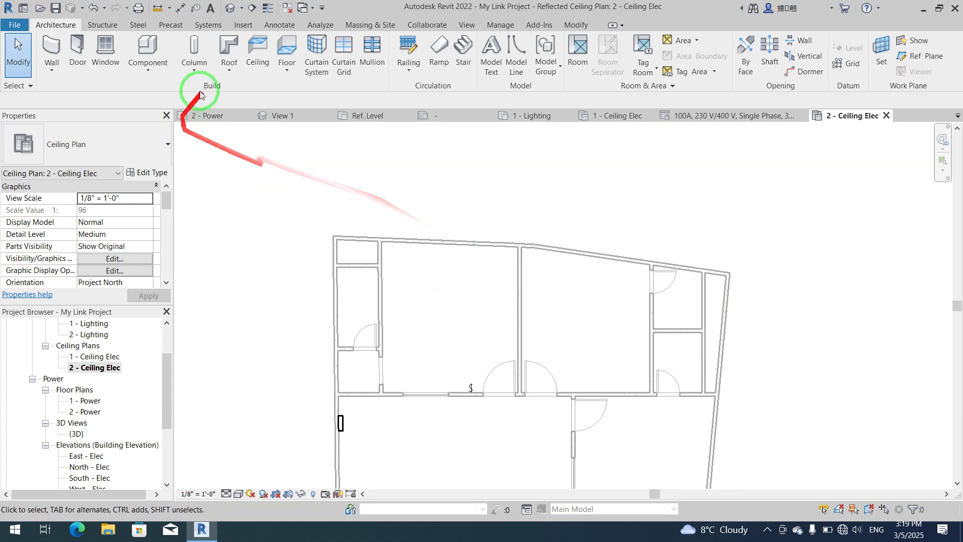
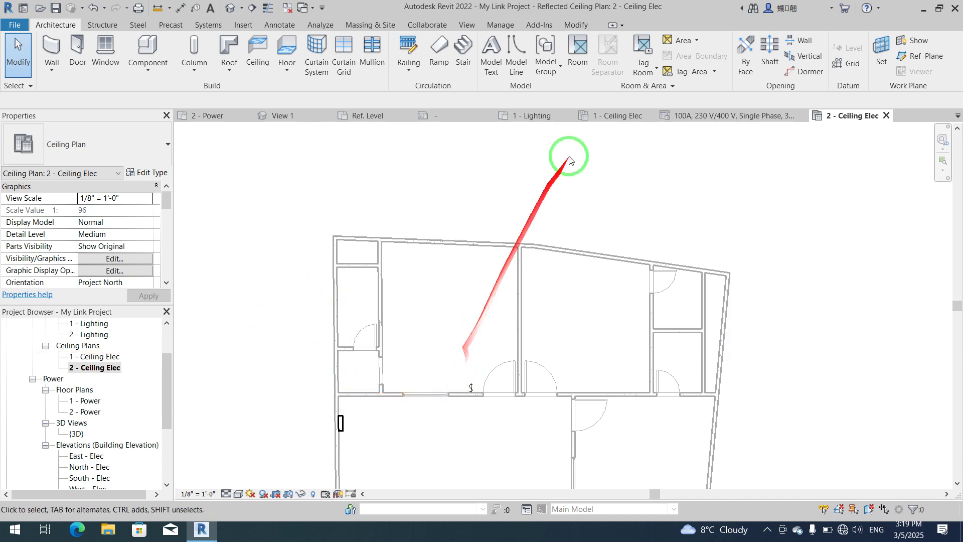
- Try again to place an automatic 2' x 4' ACT System ceiling on Level 2 in the large upper-left room
{"action": "left_click", "coordinate": [257, 51]}
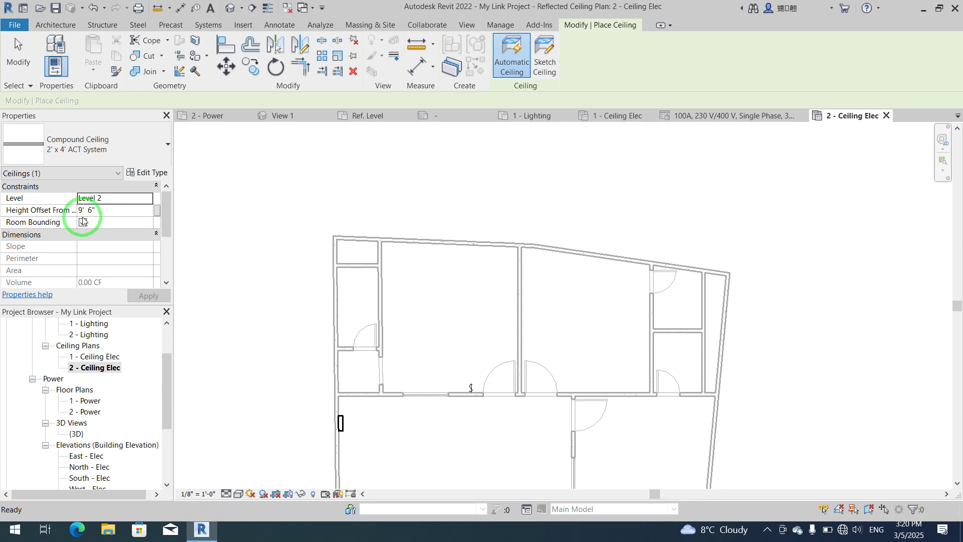
{"action": "left_click", "coordinate": [455, 312]}
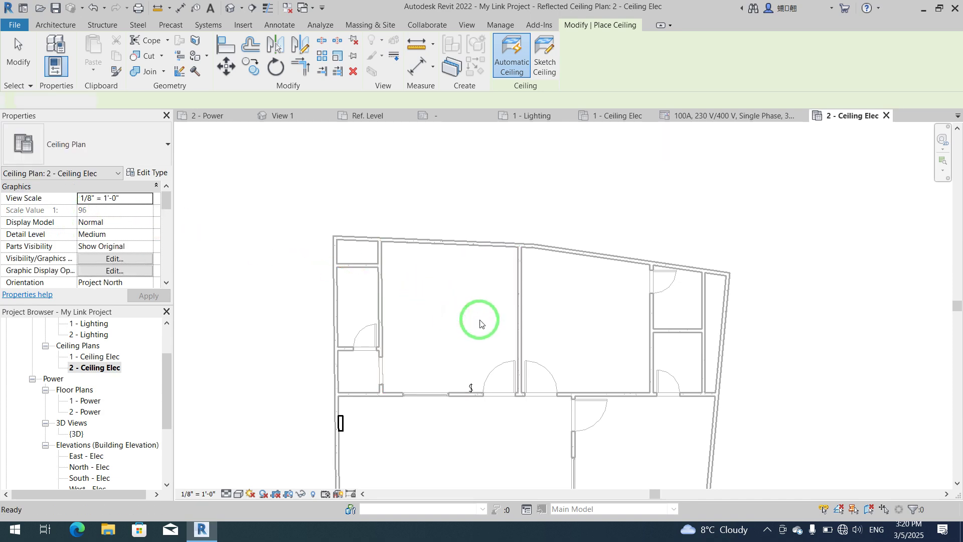
{"action": "key", "text": "Escape"}
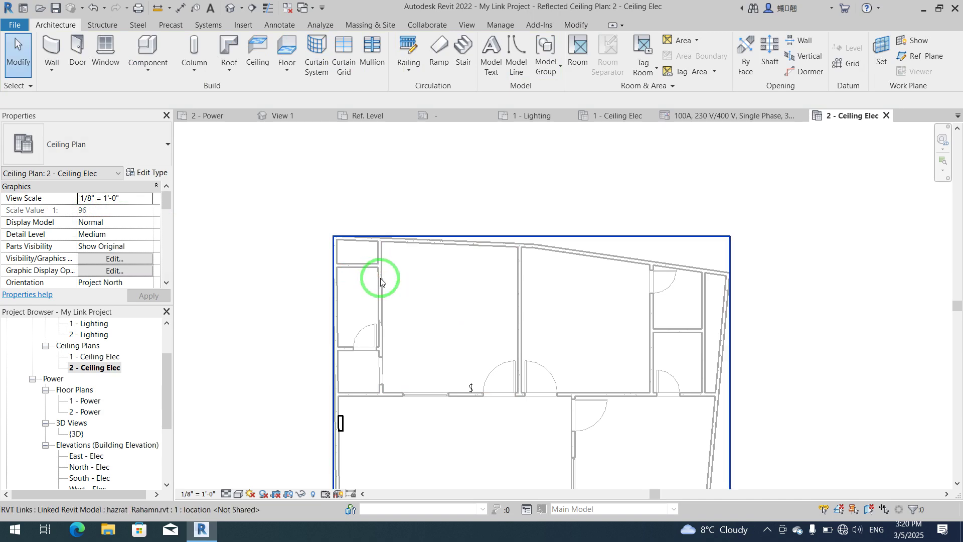
- Set the underlay base level of the 2 - Ceiling Elec view to Level 2
{"action": "scroll", "coordinate": [385, 289], "scroll_direction": "down", "scroll_amount": 2}
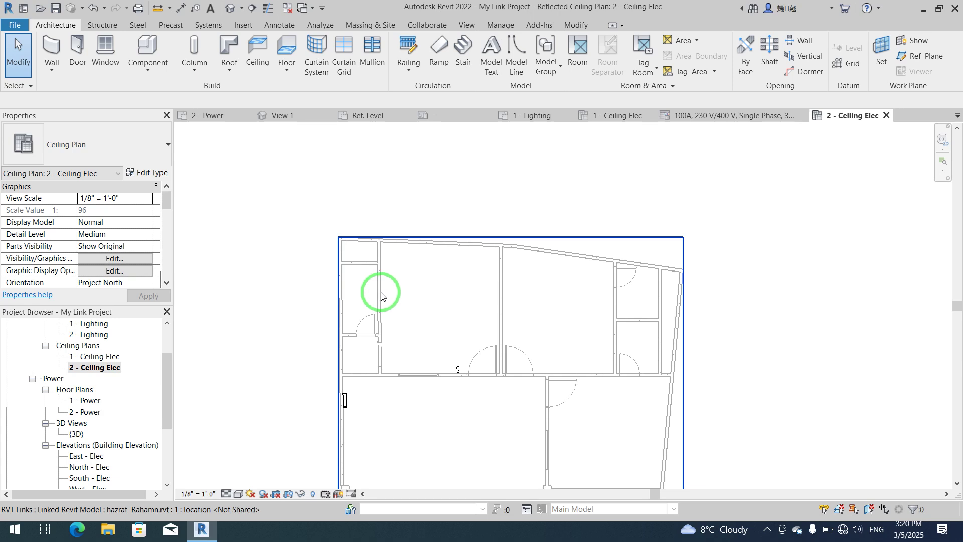
{"action": "left_click_drag", "start_coordinate": [161, 203], "coordinate": [162, 235]}
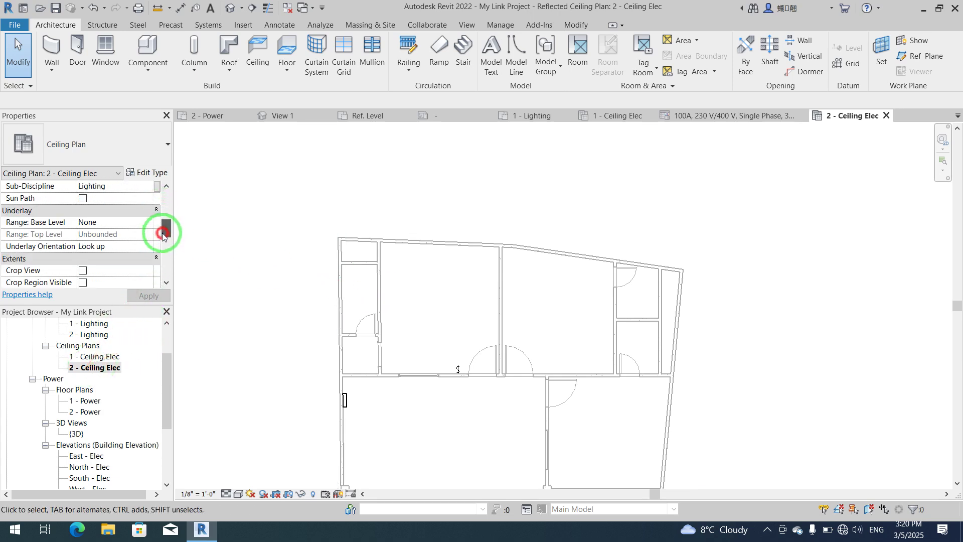
{"action": "left_click", "coordinate": [117, 225]}
{"action": "left_click", "coordinate": [146, 221]}
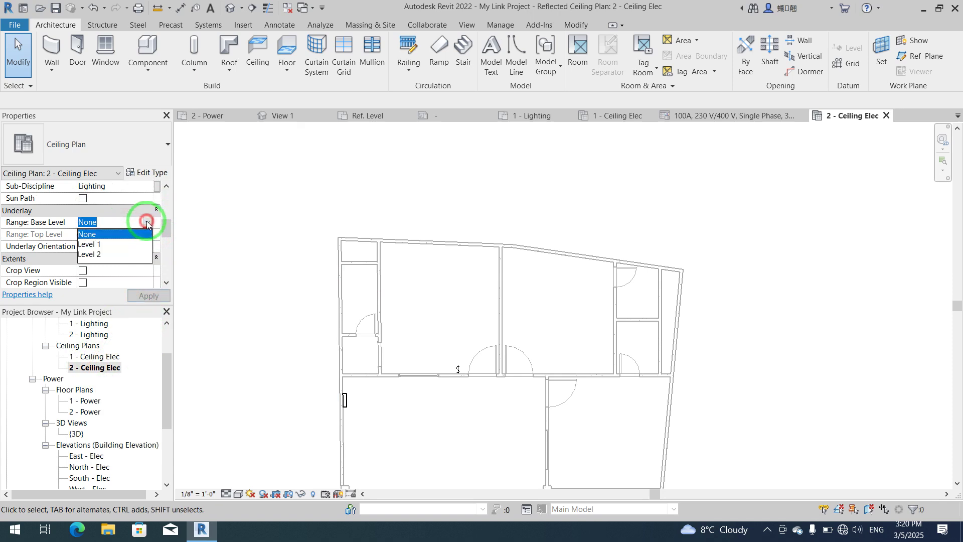
{"action": "left_click", "coordinate": [101, 253]}
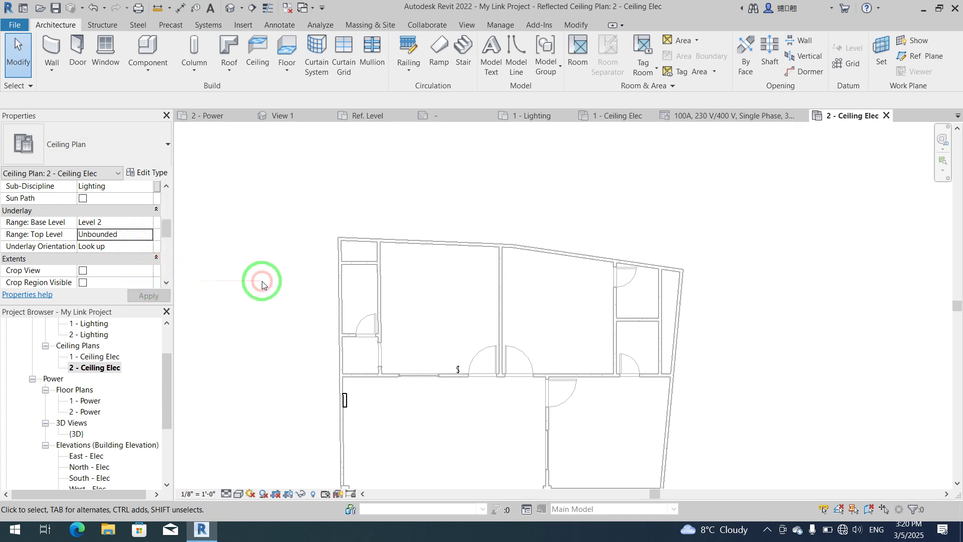
- Start a sketched 2' x 4' ACT System ceiling and pick the four wall faces of the large upper-left room as boundary lines
{"action": "scroll", "coordinate": [462, 226], "scroll_direction": "up", "scroll_amount": 1}
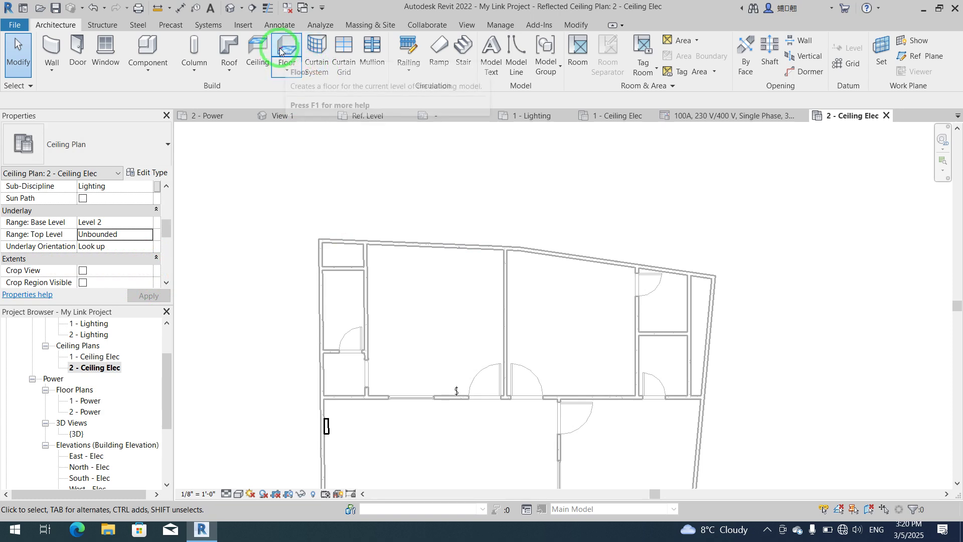
{"action": "left_click", "coordinate": [258, 50]}
{"action": "left_click", "coordinate": [533, 67]}
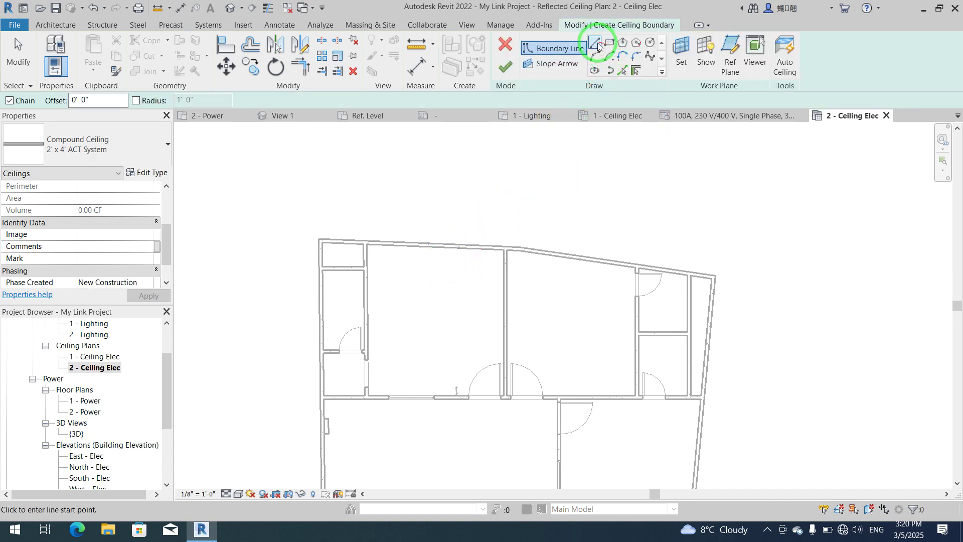
{"action": "left_click", "coordinate": [623, 71]}
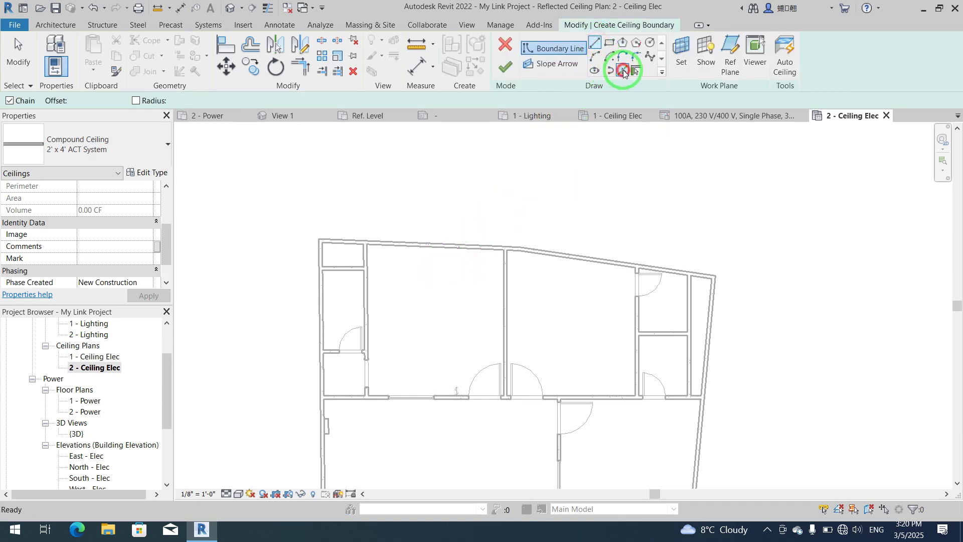
{"action": "left_click", "coordinate": [437, 252]}
{"action": "left_click_drag", "start_coordinate": [482, 254], "coordinate": [499, 251]}
{"action": "scroll", "coordinate": [499, 251], "scroll_direction": "up", "scroll_amount": 2}
{"action": "left_click", "coordinate": [501, 264]}
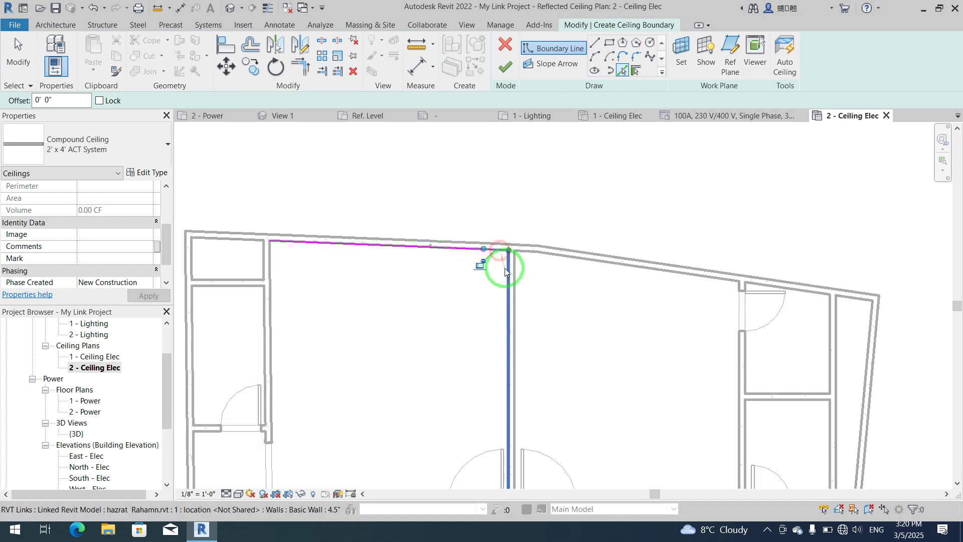
{"action": "left_click", "coordinate": [269, 304]}
{"action": "middle_click_drag", "start_coordinate": [311, 341], "coordinate": [346, 257]}
{"action": "left_click", "coordinate": [435, 426]}
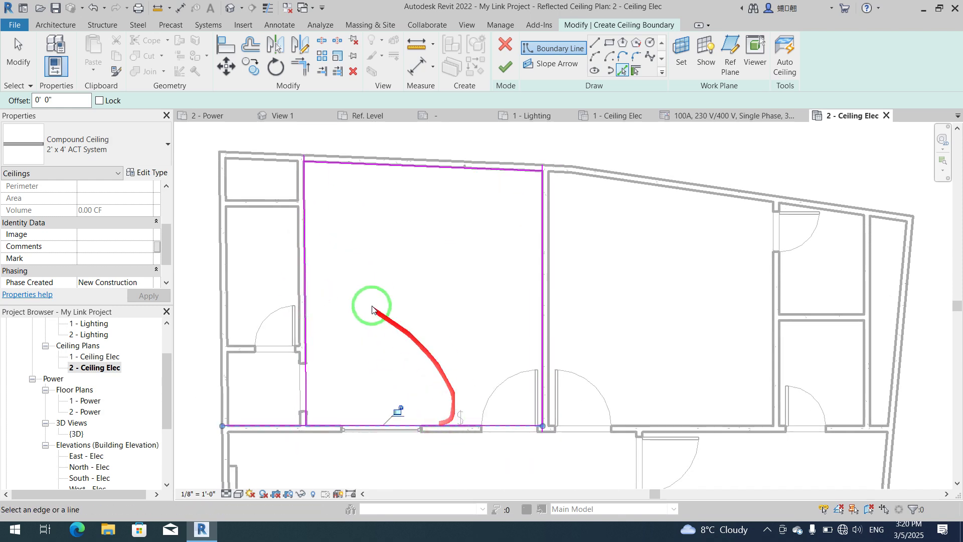
- Trim the ceiling boundary at the room's two lower corners and try to finish the sketch
{"action": "left_click", "coordinate": [300, 67]}
{"action": "left_click", "coordinate": [305, 315]}
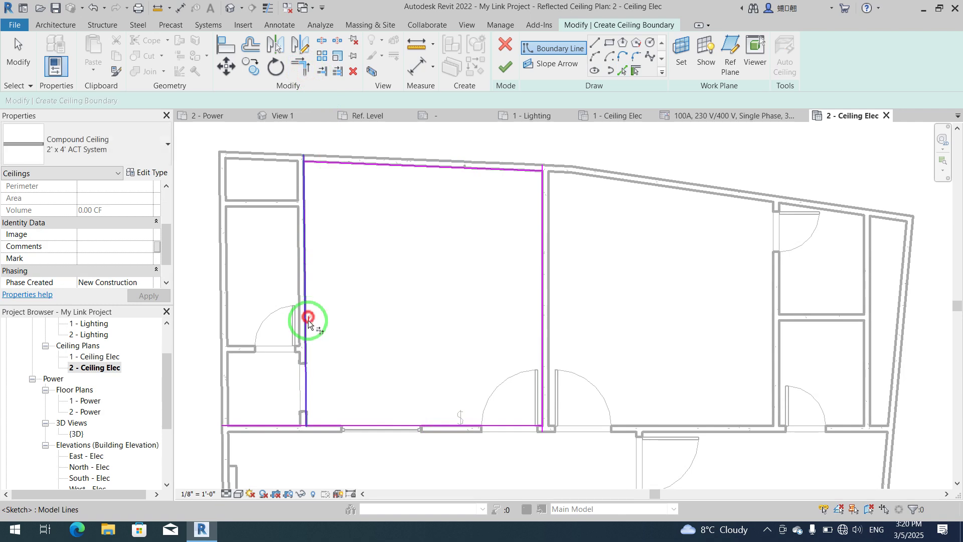
{"action": "left_click", "coordinate": [349, 426]}
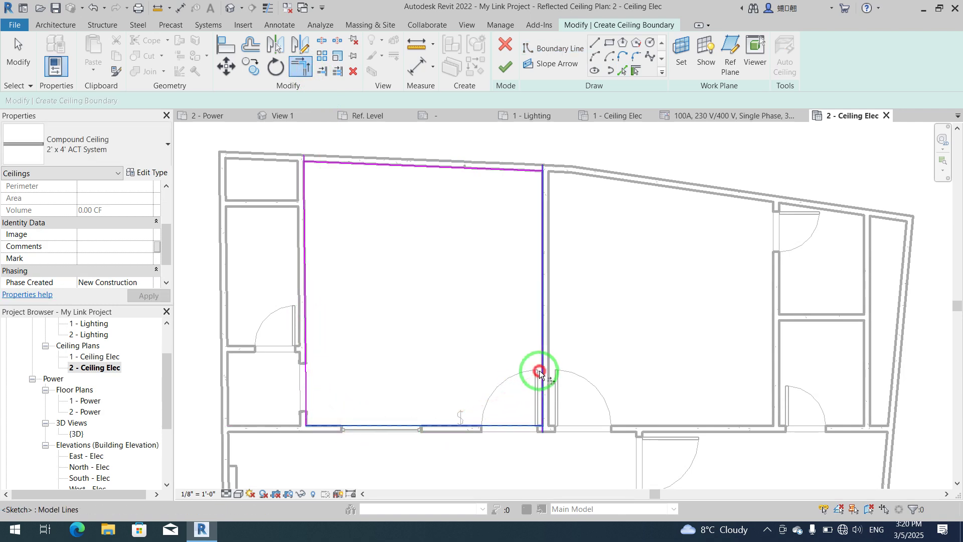
{"action": "left_click", "coordinate": [505, 66]}
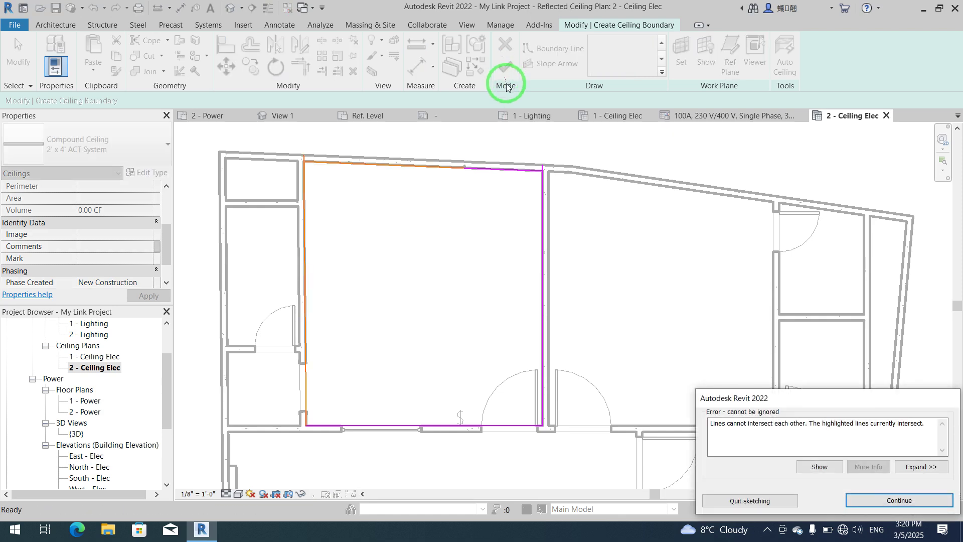
{"action": "left_click", "coordinate": [864, 499]}
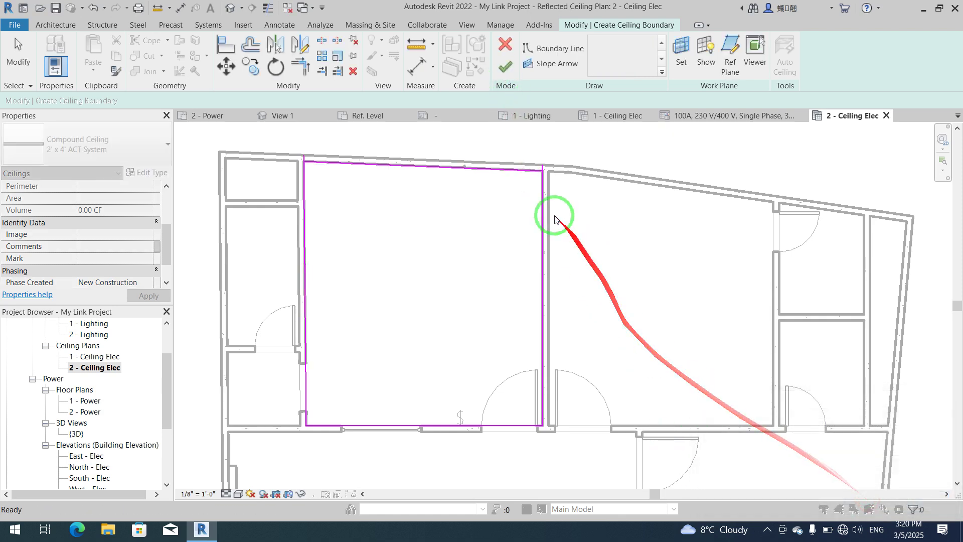
- Try to trim the upper wall's boundary segments to the room's right-hand boundary line
{"action": "key", "text": "t"}
{"action": "key", "text": "r"}
{"action": "left_click", "coordinate": [434, 164]}
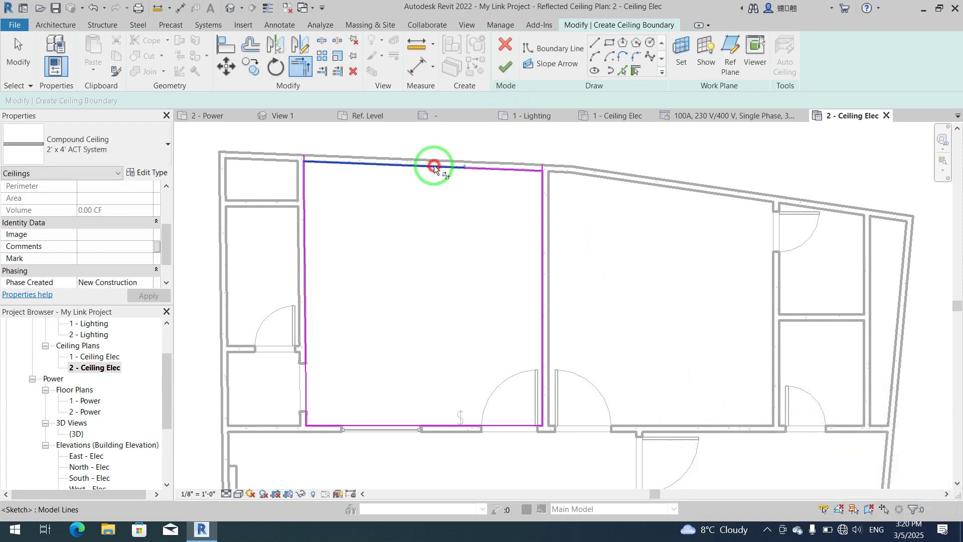
{"action": "left_click", "coordinate": [534, 177]}
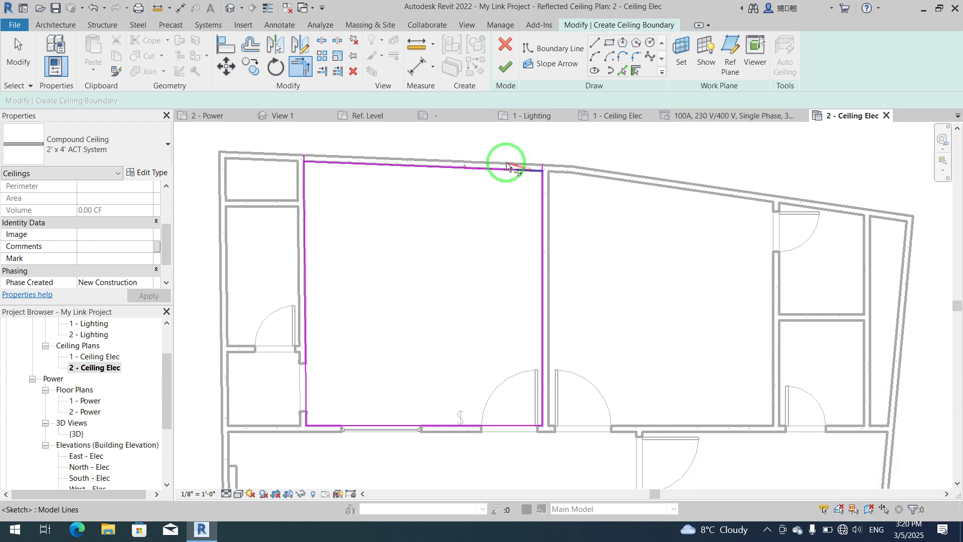
{"action": "scroll", "coordinate": [516, 163], "scroll_direction": "up", "scroll_amount": 5}
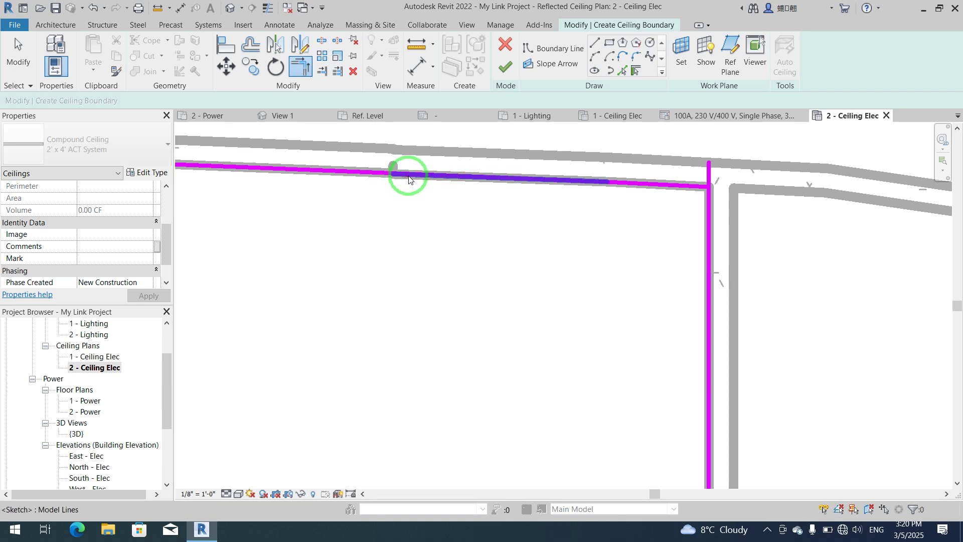
{"action": "key", "text": "Escape"}
{"action": "key", "text": "Escape"}
{"action": "left_click", "coordinate": [409, 176]}
{"action": "key", "text": "Escape"}
{"action": "scroll", "coordinate": [504, 191], "scroll_direction": "down", "scroll_amount": 2}
- Trim the ceiling boundary lines so they meet at the room's upper-right corner
{"action": "left_click", "coordinate": [300, 66]}
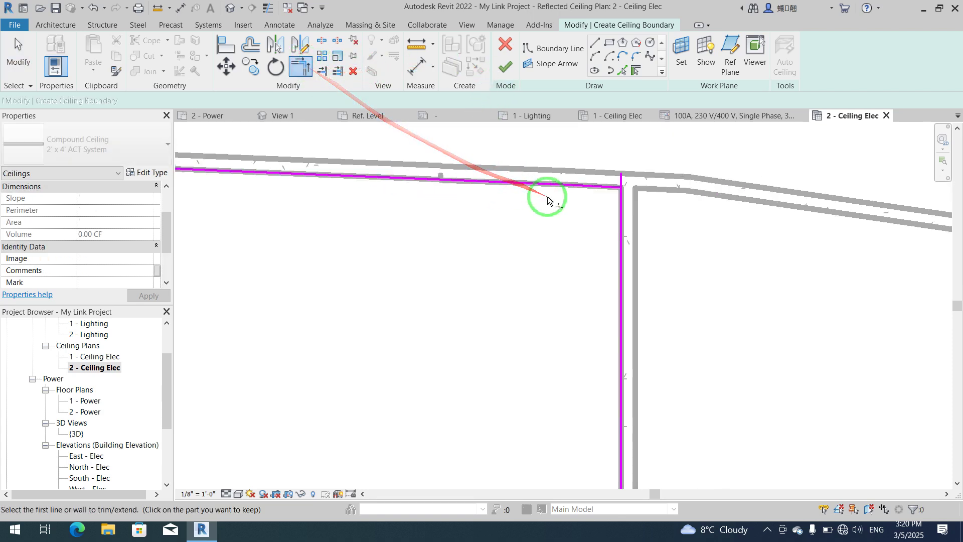
{"action": "left_click", "coordinate": [556, 190]}
{"action": "left_click", "coordinate": [617, 248]}
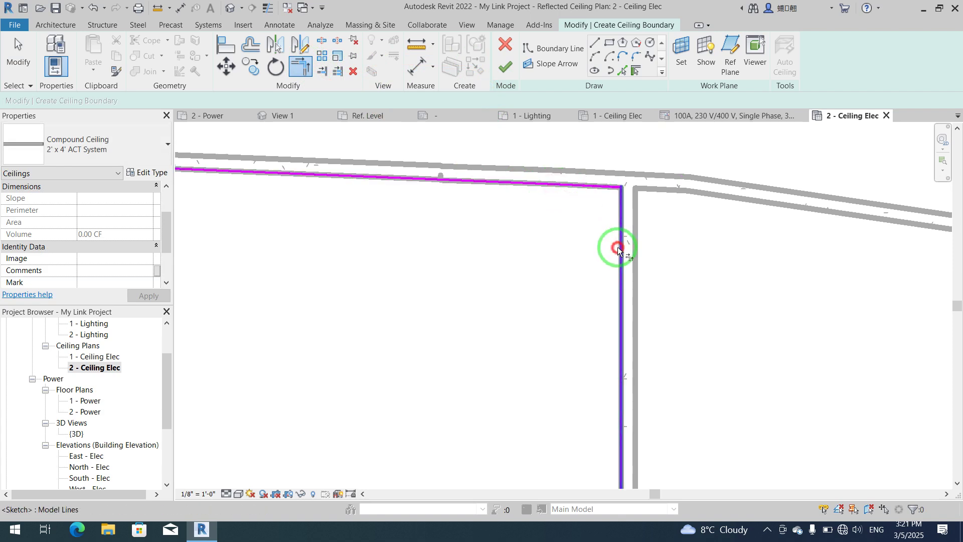
{"action": "left_click_drag", "start_coordinate": [529, 154], "coordinate": [662, 255]}
{"action": "key", "text": "Escape"}
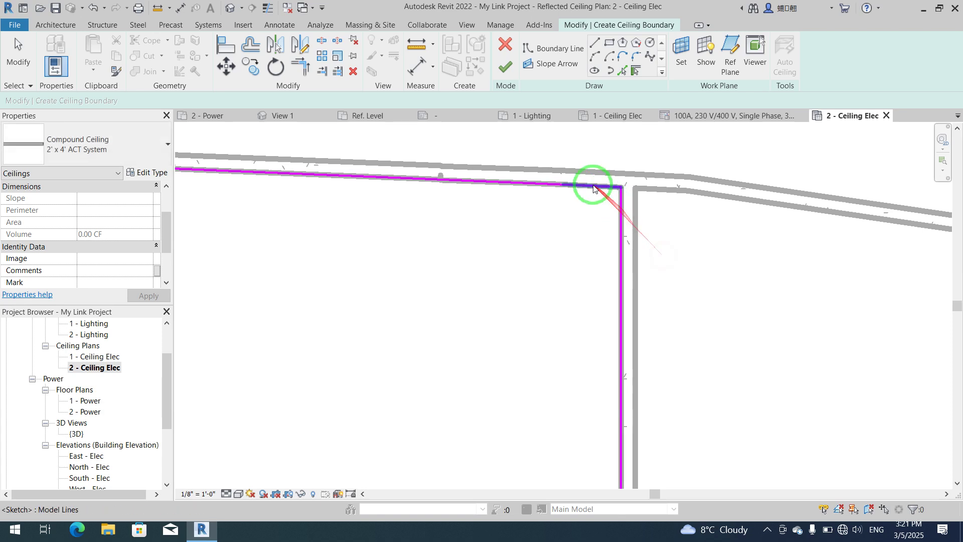
- Delete the overlapping short boundary segment along the room's upper wall and try to finish the sketch
{"action": "left_click", "coordinate": [594, 186]}
{"action": "key", "text": "Delete"}
{"action": "scroll", "coordinate": [579, 224], "scroll_direction": "down", "scroll_amount": 2}
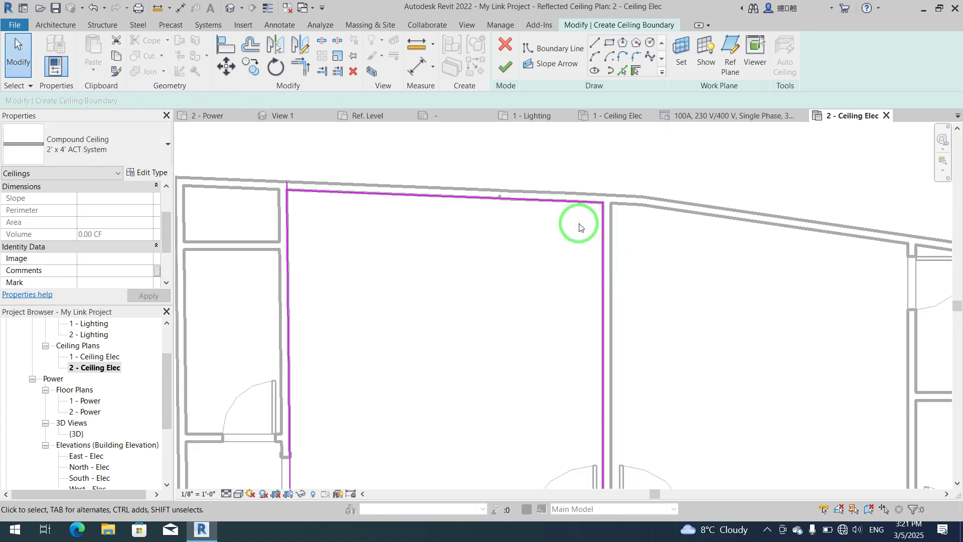
{"action": "scroll", "coordinate": [579, 224], "scroll_direction": "down", "scroll_amount": 2}
{"action": "left_click", "coordinate": [505, 66]}
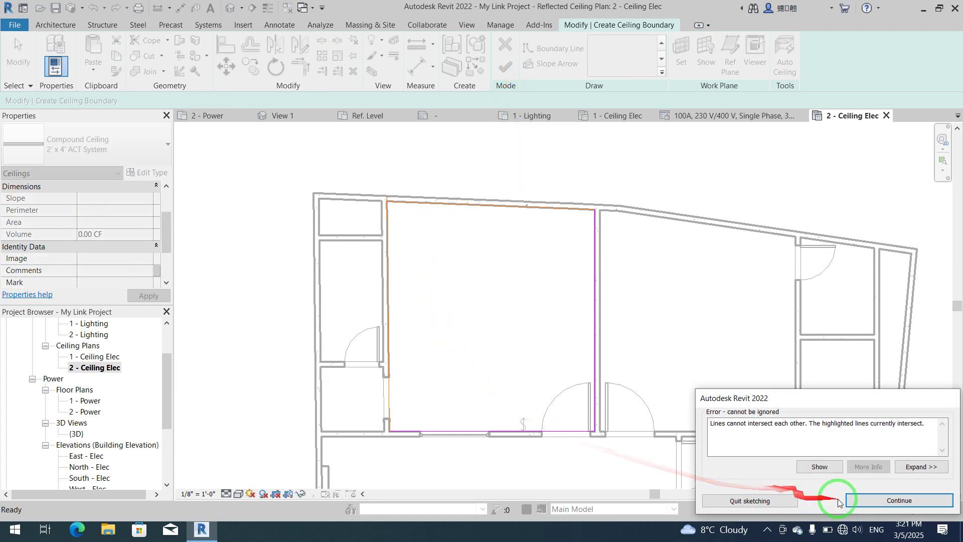
{"action": "left_click", "coordinate": [857, 498]}
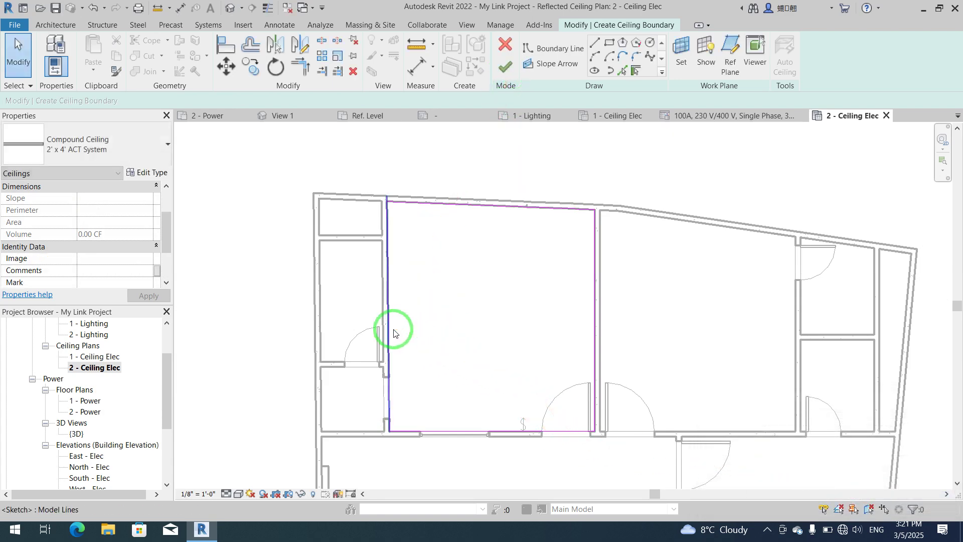
- Trim the boundary lines at the room's upper-left corner and finish the ceiling sketch
{"action": "left_click", "coordinate": [300, 67]}
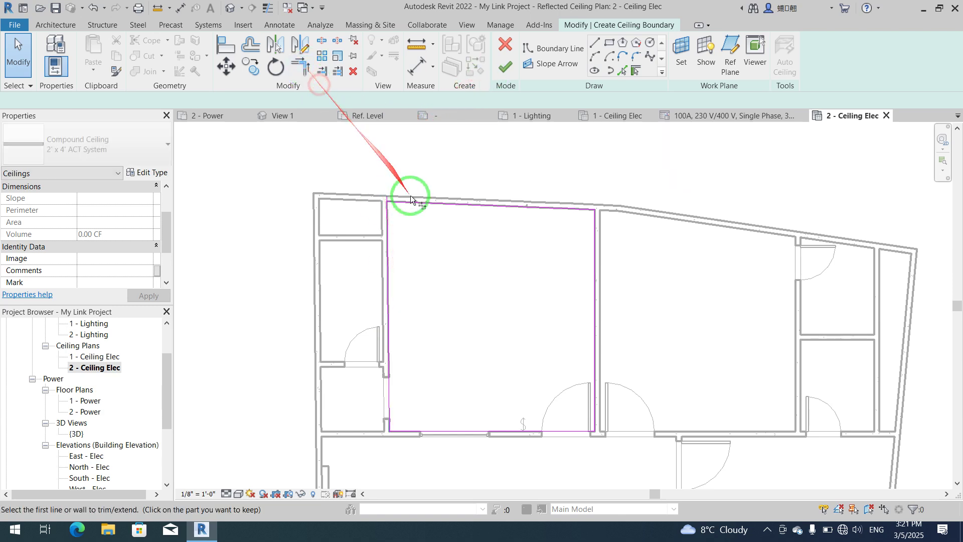
{"action": "left_click", "coordinate": [410, 199]}
{"action": "left_click", "coordinate": [386, 221]}
{"action": "left_click", "coordinate": [505, 66]}
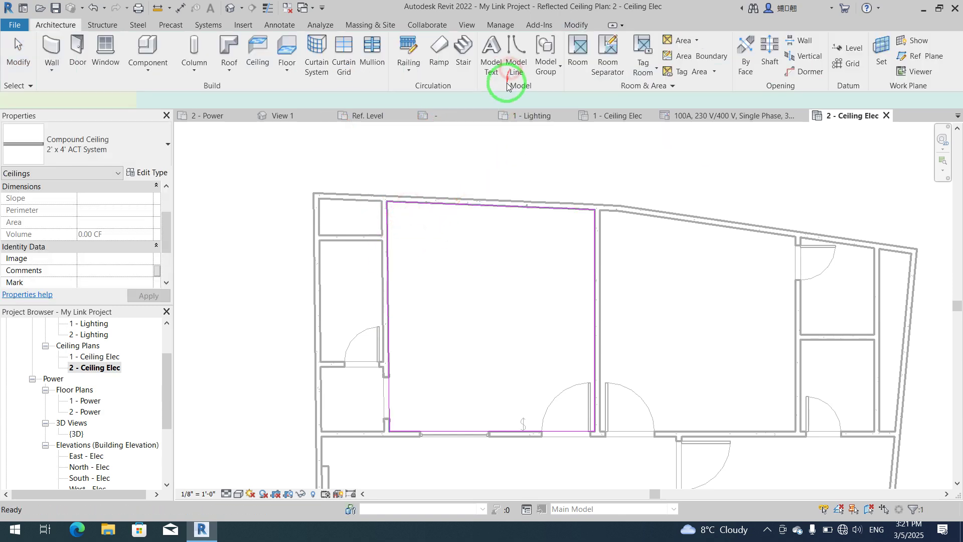
{"action": "left_click", "coordinate": [550, 160]}
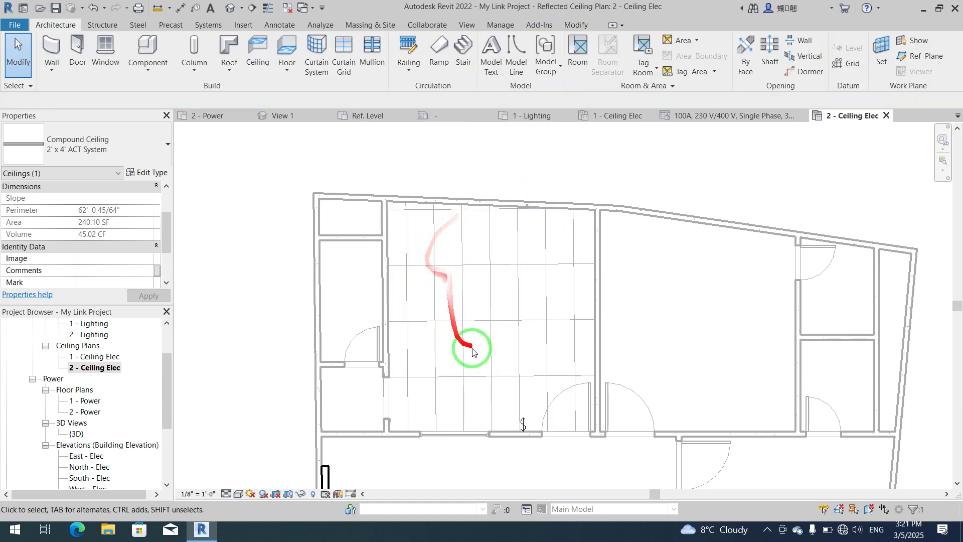
- Place four Ceiling Light - Flat Round 60W - 220V fixtures on the ceiling face at grid intersections, two by two across the room
{"action": "scroll", "coordinate": [434, 303], "scroll_direction": "up", "scroll_amount": 2}
{"action": "middle_click_drag", "start_coordinate": [434, 303], "coordinate": [421, 328]}
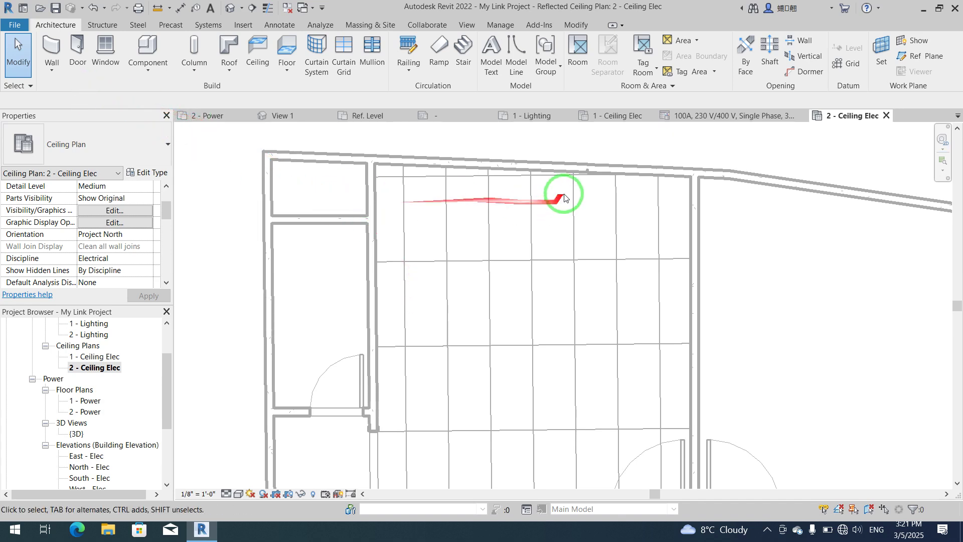
{"action": "left_click", "coordinate": [210, 26]}
{"action": "left_click", "coordinate": [830, 72]}
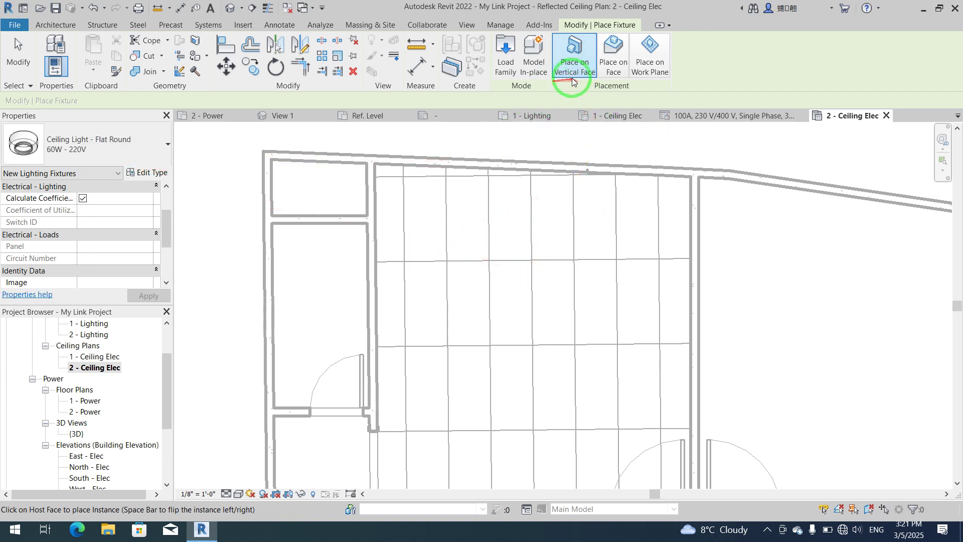
{"action": "left_click", "coordinate": [615, 59]}
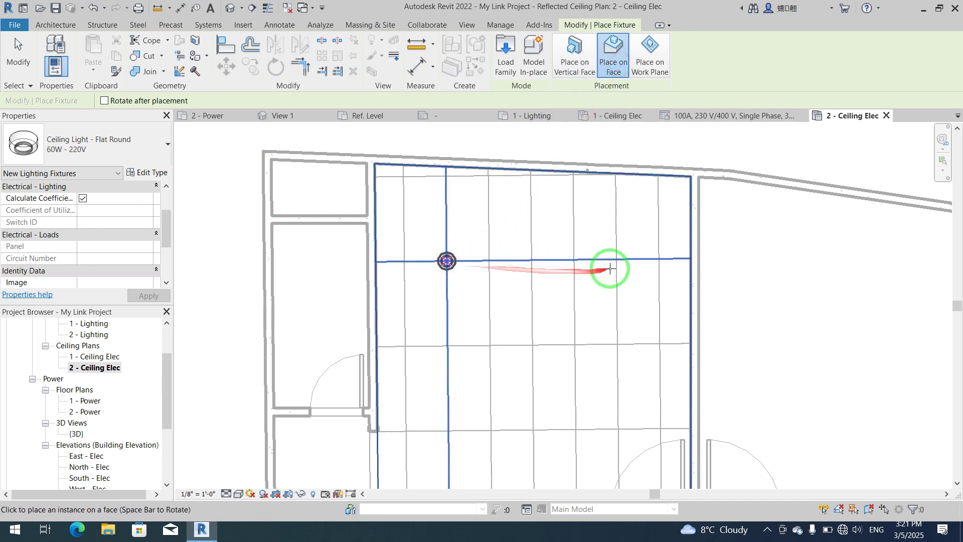
{"action": "left_click", "coordinate": [616, 259]}
{"action": "middle_click_drag", "start_coordinate": [577, 345], "coordinate": [557, 223]}
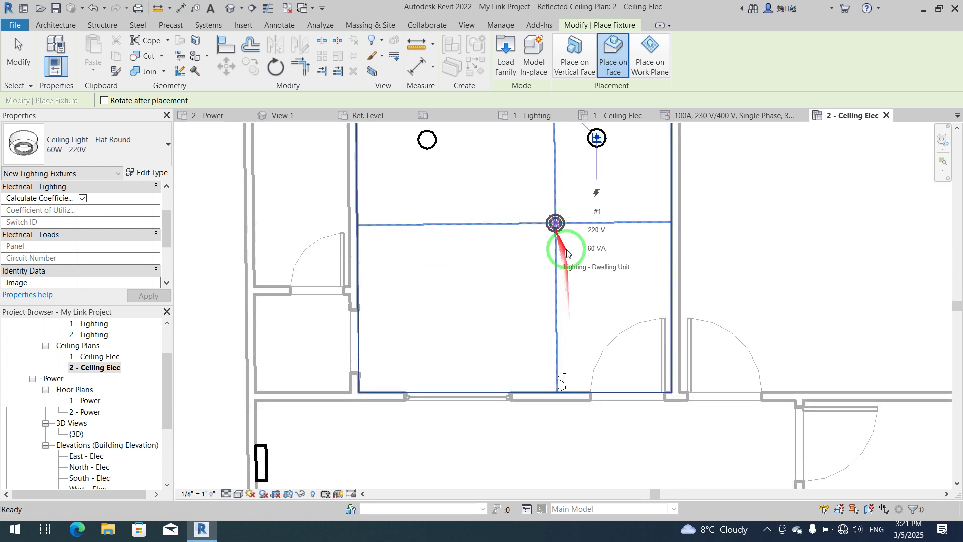
{"action": "left_click", "coordinate": [598, 307]}
{"action": "left_click", "coordinate": [427, 307]}
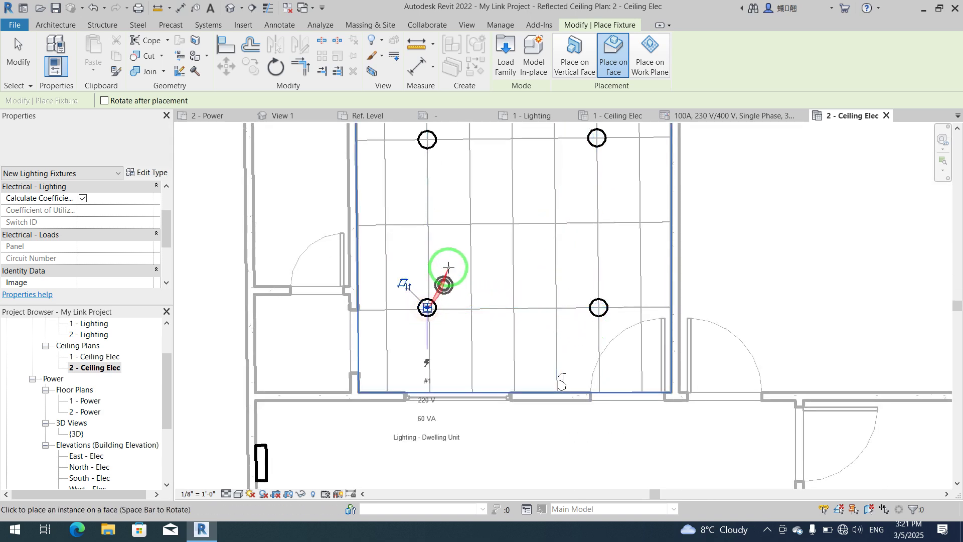
{"action": "middle_click_drag", "start_coordinate": [448, 266], "coordinate": [452, 326]}
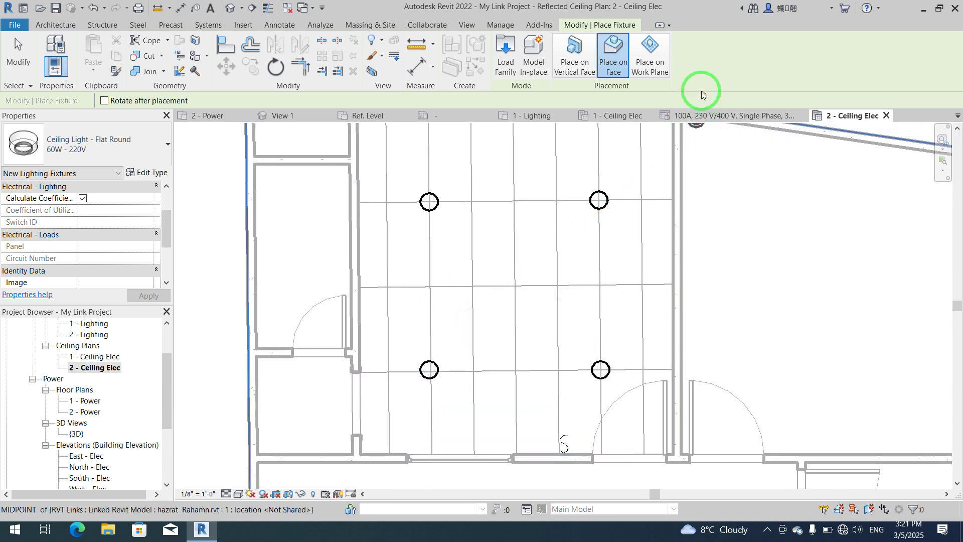
{"action": "key", "text": "Escape"}
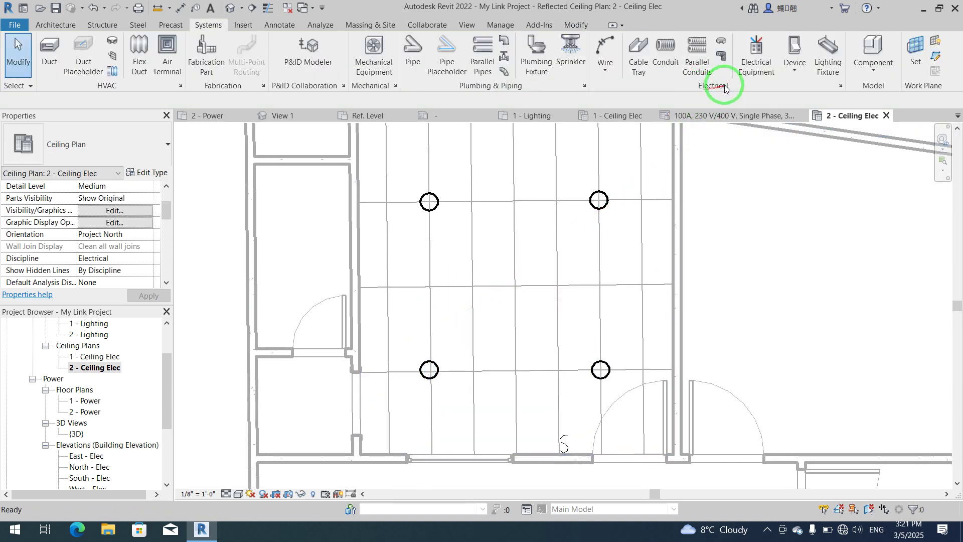
- Start placing a lighting device and open the list of available switch types
{"action": "left_click", "coordinate": [789, 71]}
{"action": "left_click", "coordinate": [819, 193]}
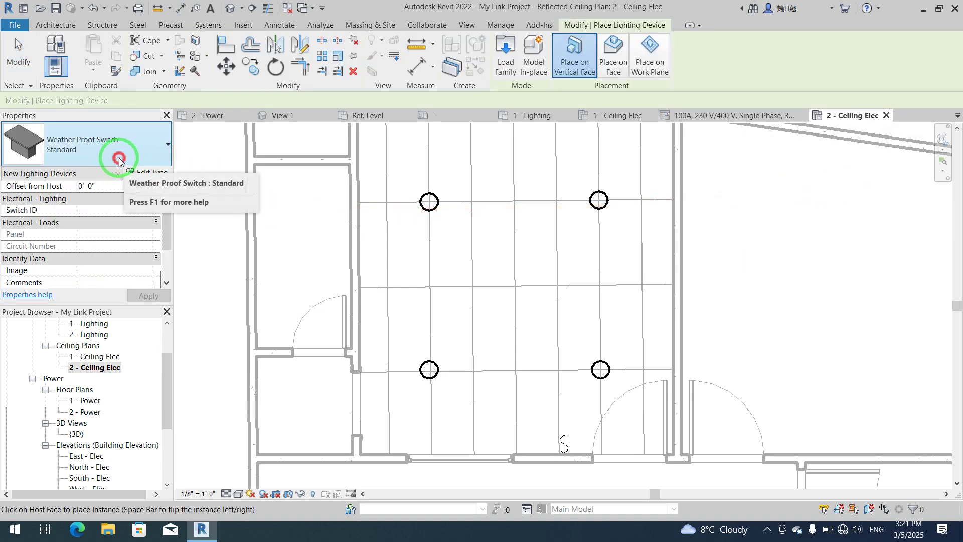
{"action": "left_click", "coordinate": [119, 158]}
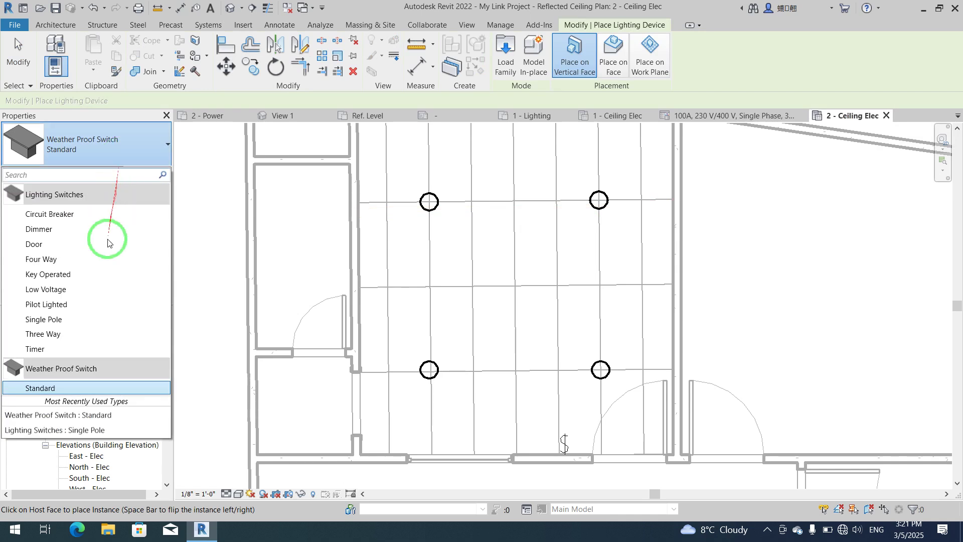
- Place a Single Pole lighting switch on the room's lower wall, beside the existing switch near the door
{"action": "left_click", "coordinate": [71, 327]}
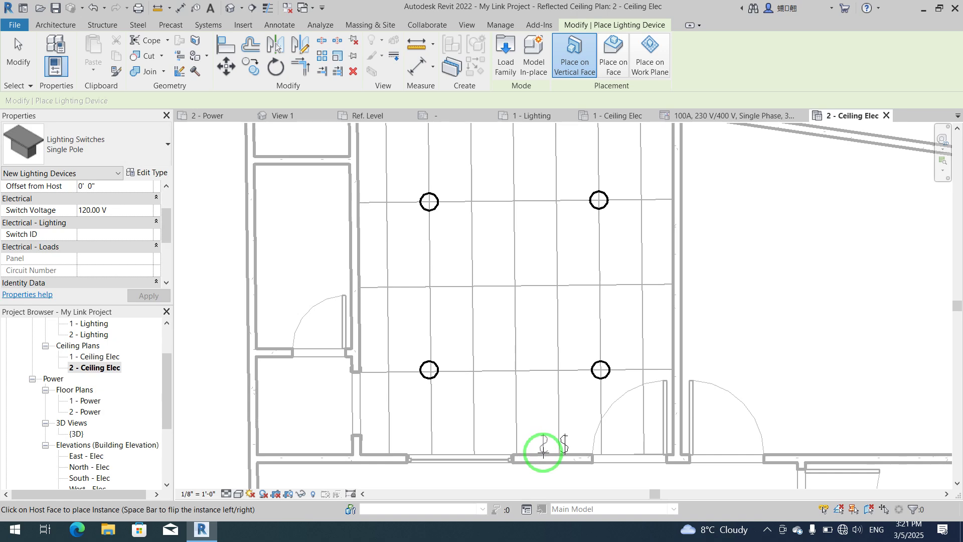
{"action": "left_click", "coordinate": [544, 454]}
{"action": "key", "text": "Escape"}
{"action": "key", "text": "Escape"}
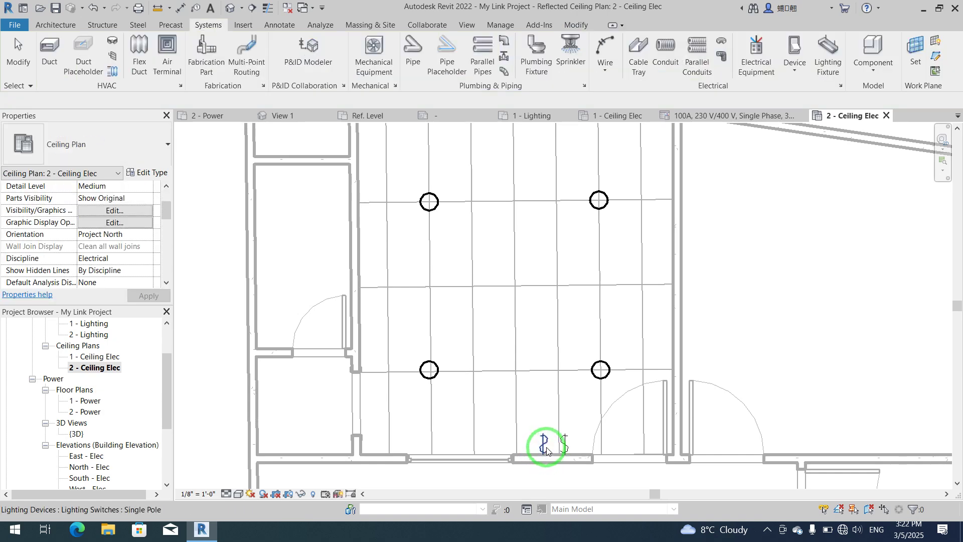
- Review the new single pole switch's instance and type properties, and set its Switch Voltage to 220 V
{"action": "left_click", "coordinate": [544, 452]}
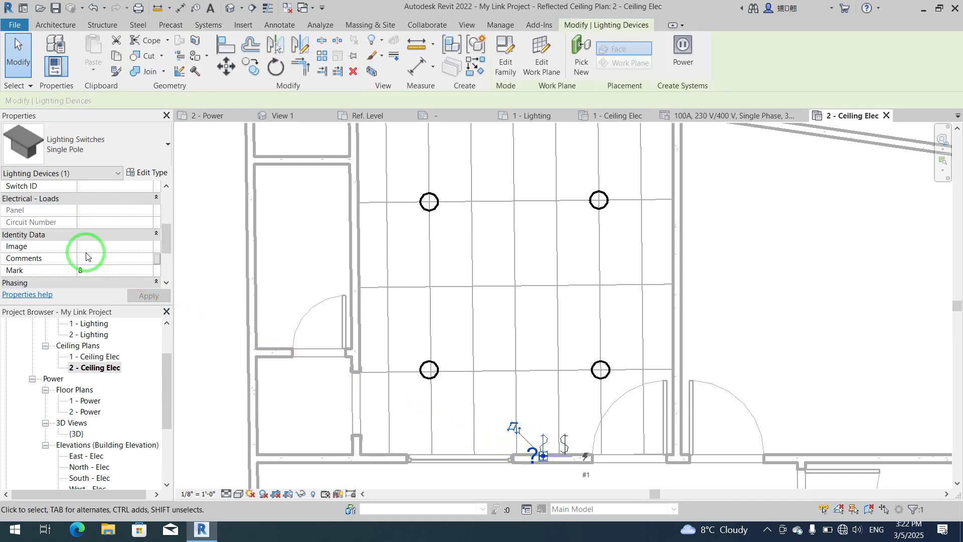
{"action": "scroll", "coordinate": [86, 255], "scroll_direction": "down", "scroll_amount": 2}
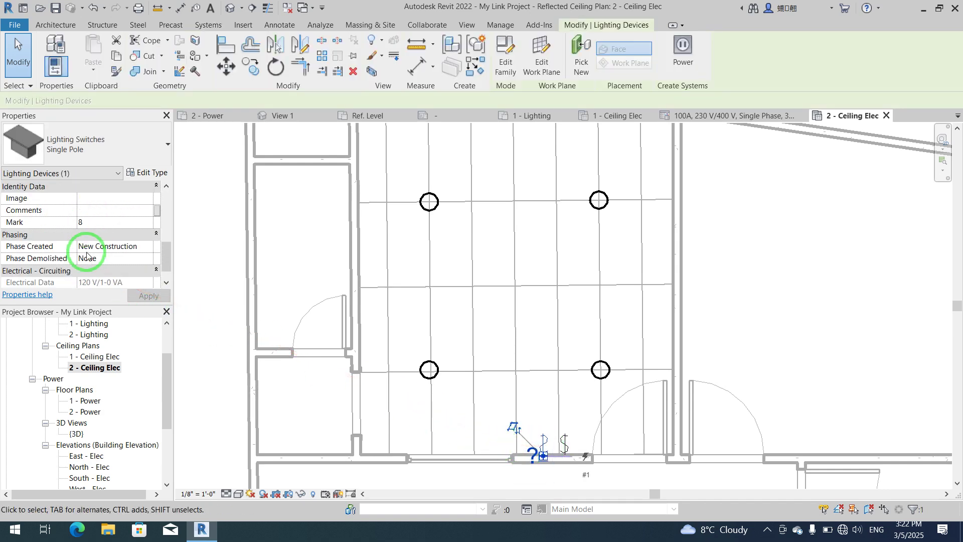
{"action": "scroll", "coordinate": [87, 257], "scroll_direction": "up", "scroll_amount": 2}
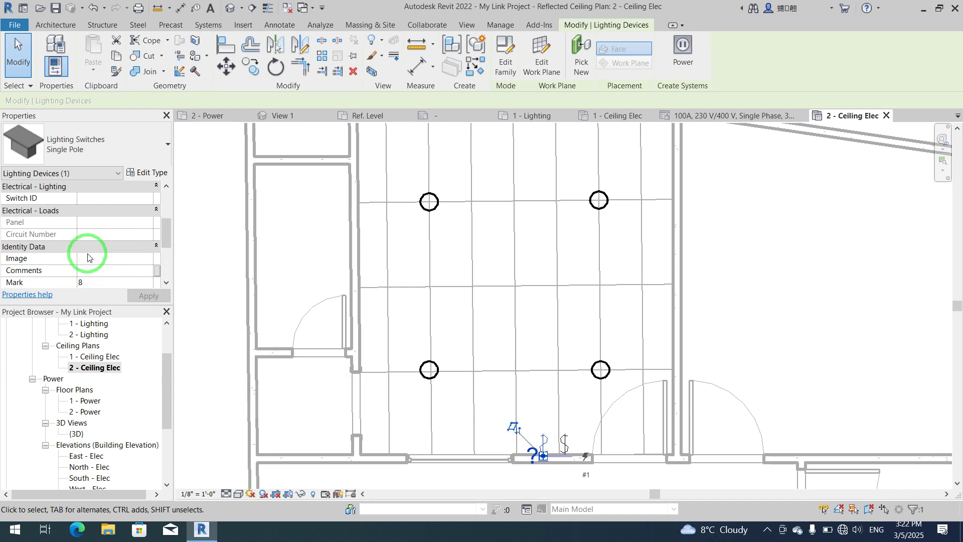
{"action": "scroll", "coordinate": [87, 257], "scroll_direction": "up", "scroll_amount": 3}
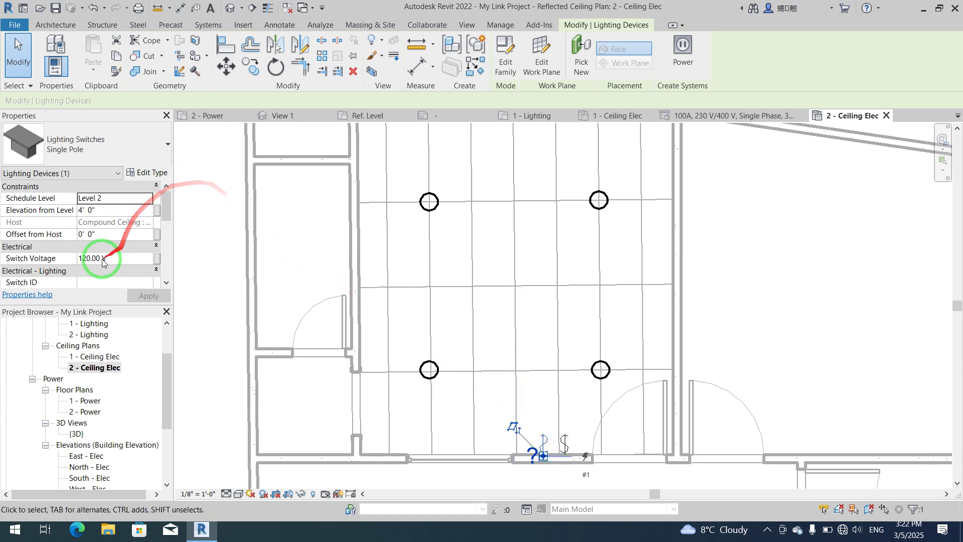
{"action": "left_click", "coordinate": [148, 178]}
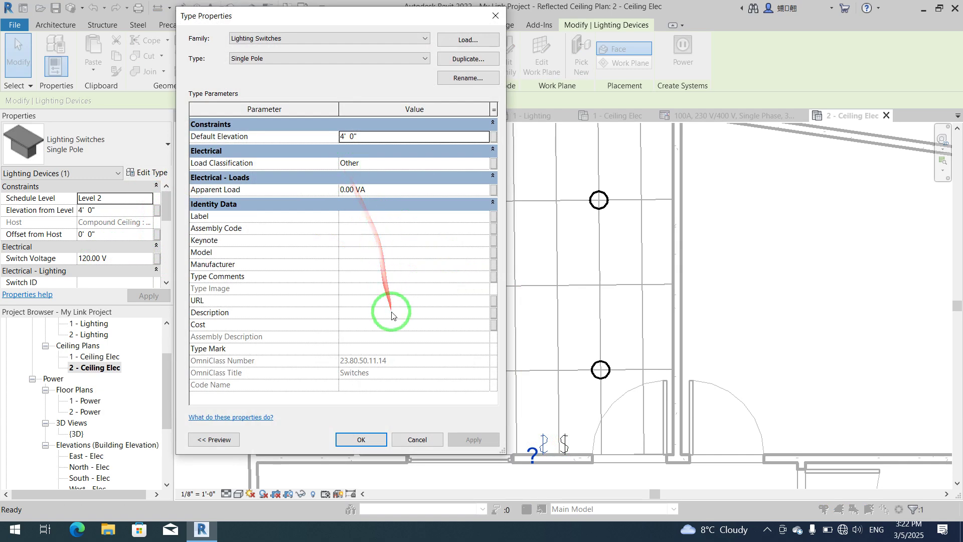
{"action": "left_click", "coordinate": [407, 447]}
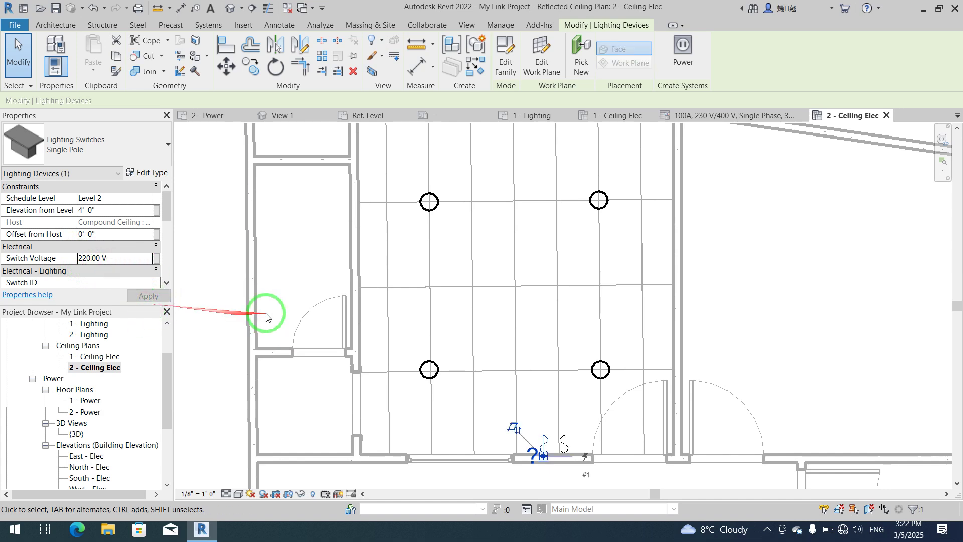
- Check the type properties of the room's lower-left ceiling light
{"action": "left_click", "coordinate": [432, 373]}
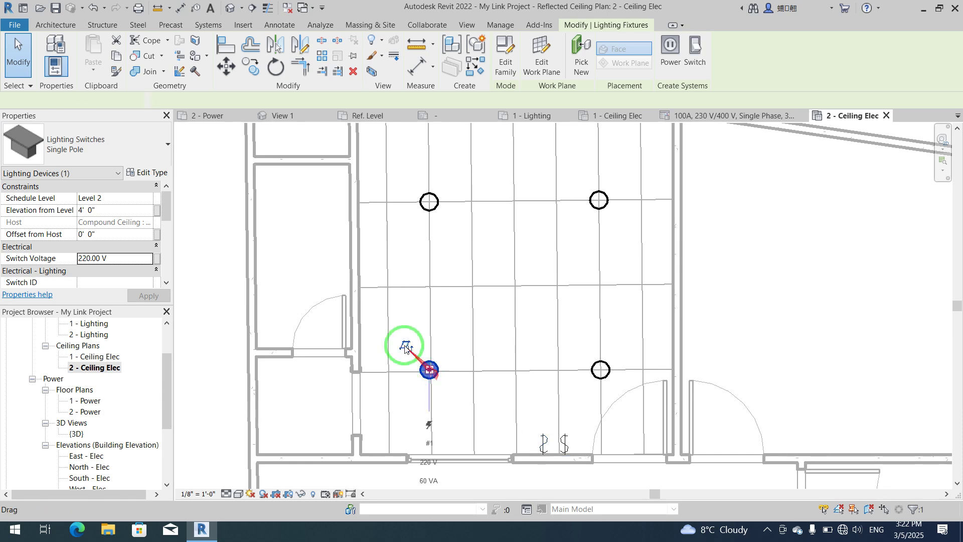
{"action": "left_click", "coordinate": [153, 173]}
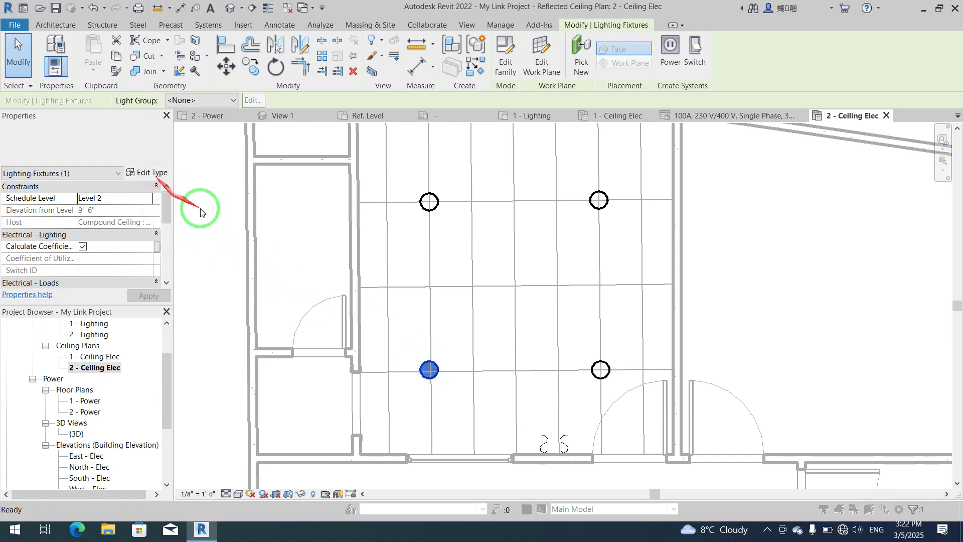
{"action": "left_click", "coordinate": [362, 440]}
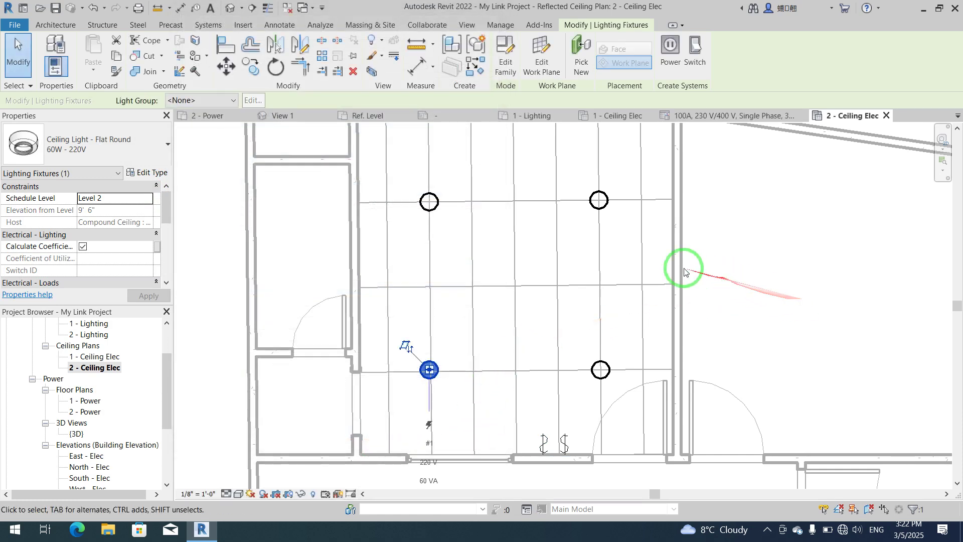
- Create a power circuit from the room's four ceiling lights on panel SP2 1st Floor and convert it to arc wires
{"action": "left_click", "coordinate": [434, 206], "text": "ctrl"}
{"action": "left_click", "coordinate": [598, 204], "text": "ctrl"}
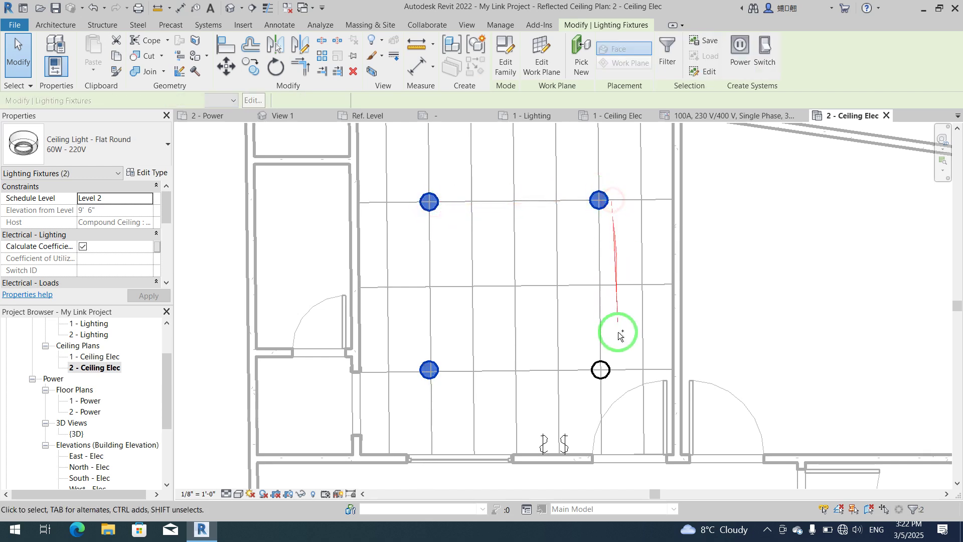
{"action": "left_click", "coordinate": [600, 369], "text": "ctrl"}
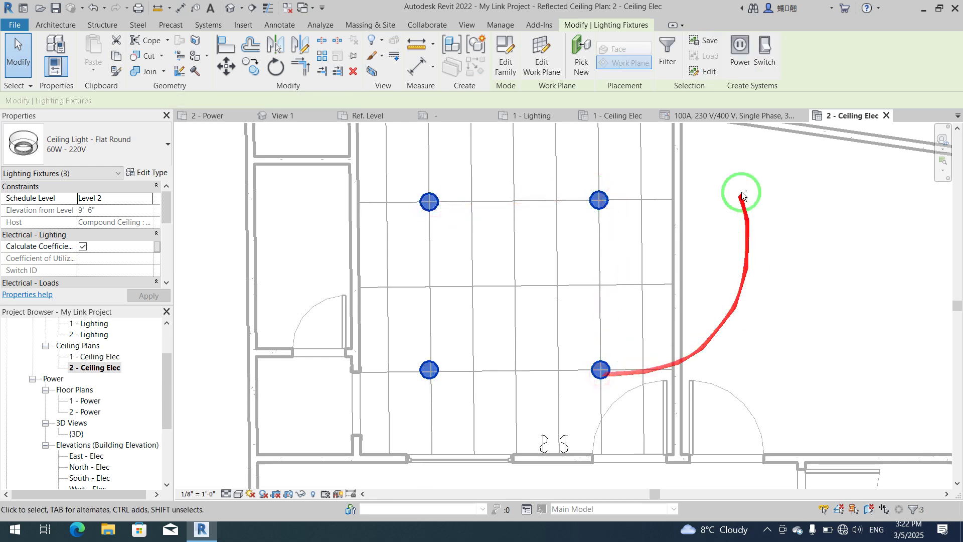
{"action": "left_click", "coordinate": [739, 48]}
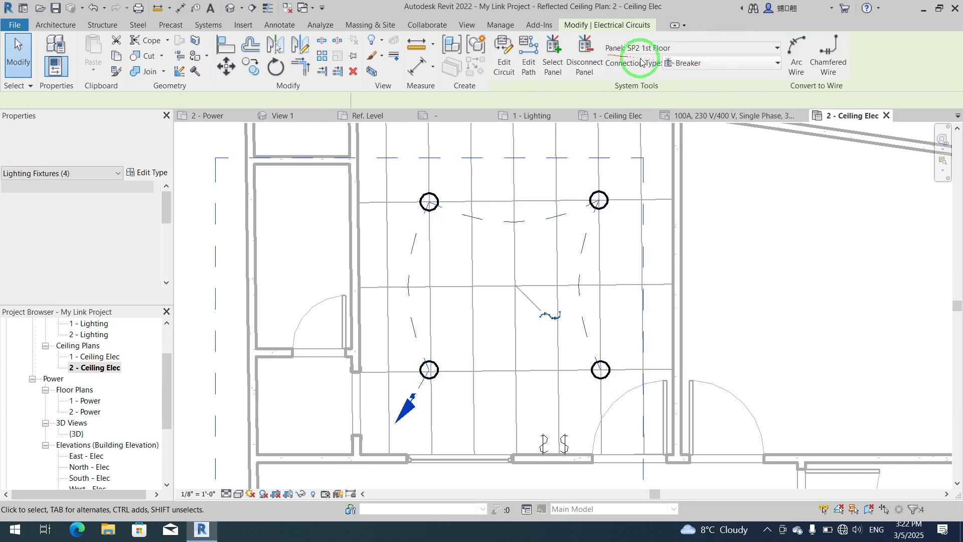
{"action": "left_click", "coordinate": [671, 48]}
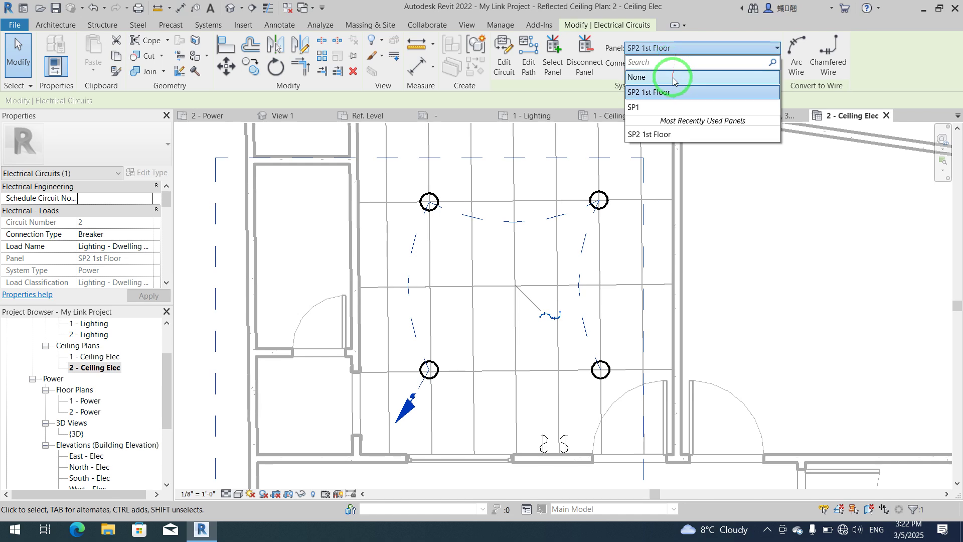
{"action": "left_click", "coordinate": [670, 93]}
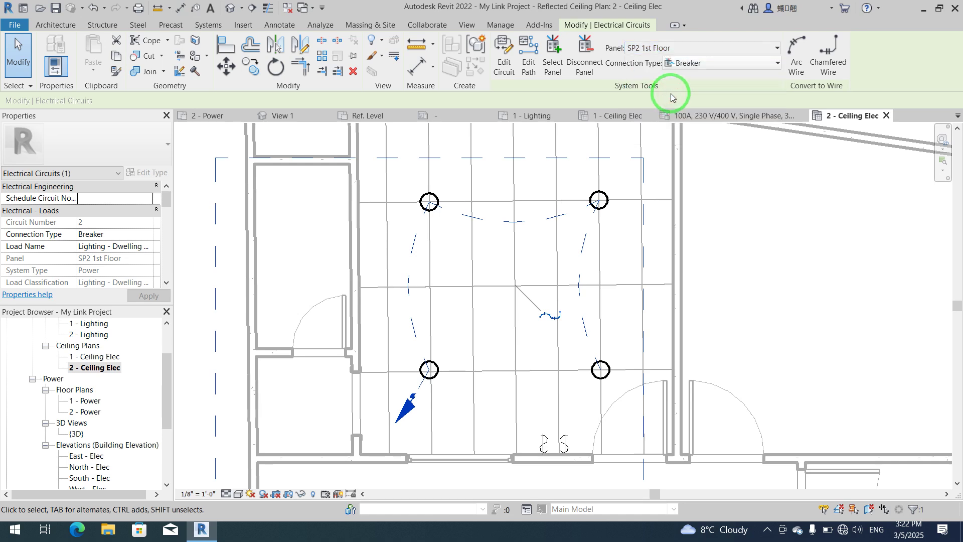
{"action": "left_click", "coordinate": [794, 52]}
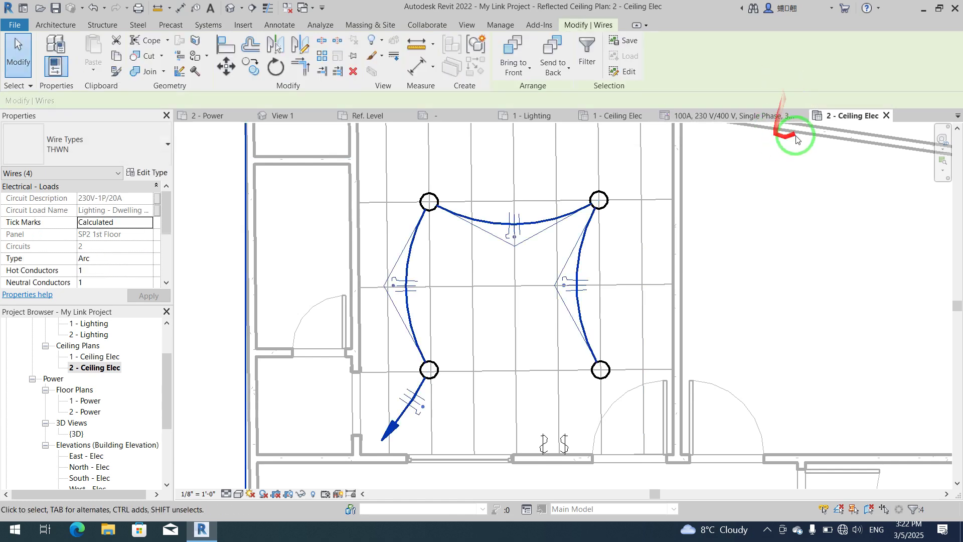
- Create a switch system for the upper-right ceiling light and assign the new single pole switch to it
{"action": "left_click", "coordinate": [602, 205]}
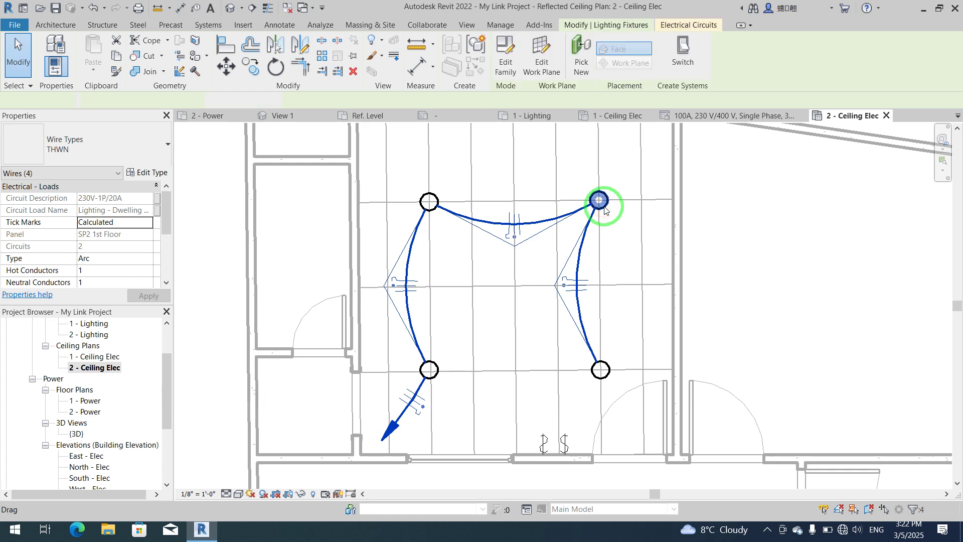
{"action": "left_click", "coordinate": [676, 56]}
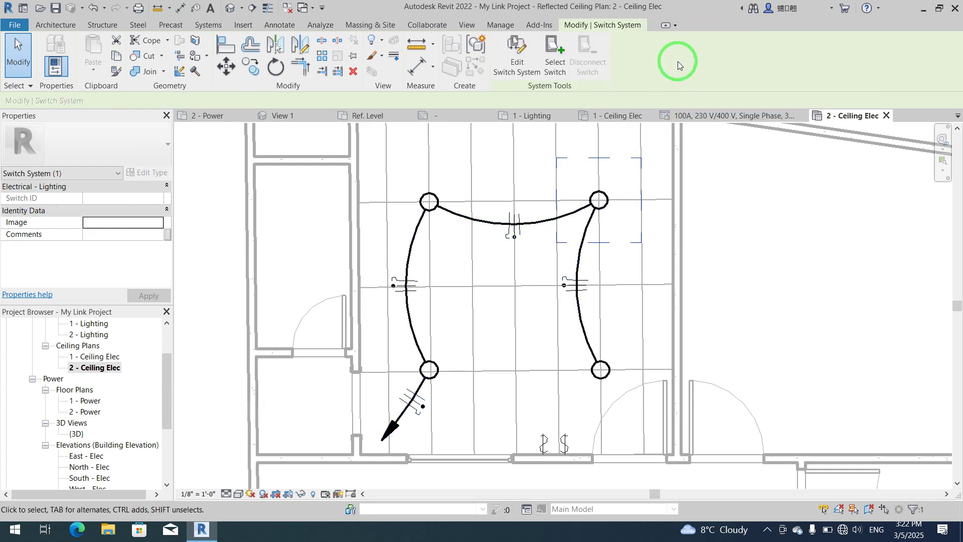
{"action": "left_click", "coordinate": [563, 64]}
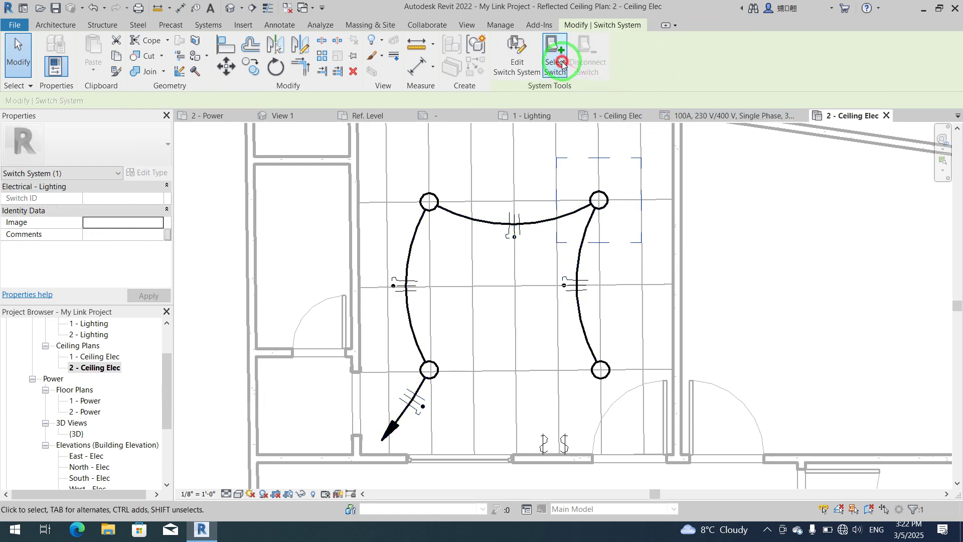
{"action": "left_click", "coordinate": [545, 444]}
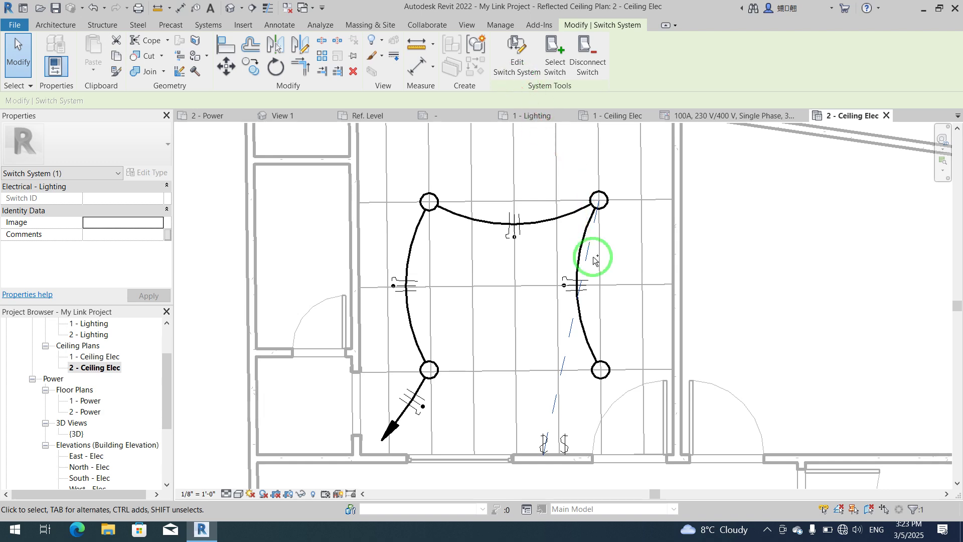
{"action": "key", "text": "Escape"}
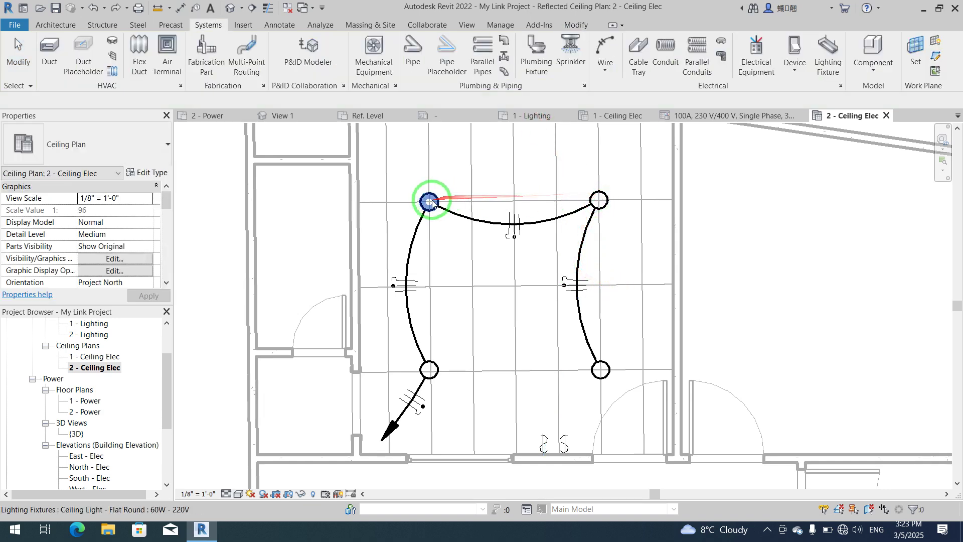
{"action": "left_click", "coordinate": [429, 202]}
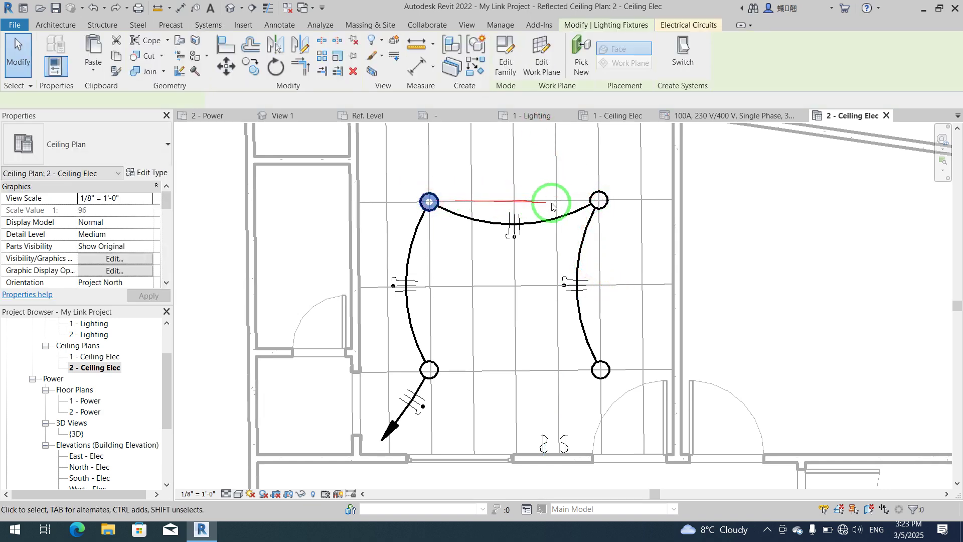
{"action": "left_click", "coordinate": [598, 200], "text": "ctrl"}
{"action": "left_click", "coordinate": [601, 370], "text": "ctrl"}
{"action": "left_click", "coordinate": [423, 369], "text": "ctrl"}
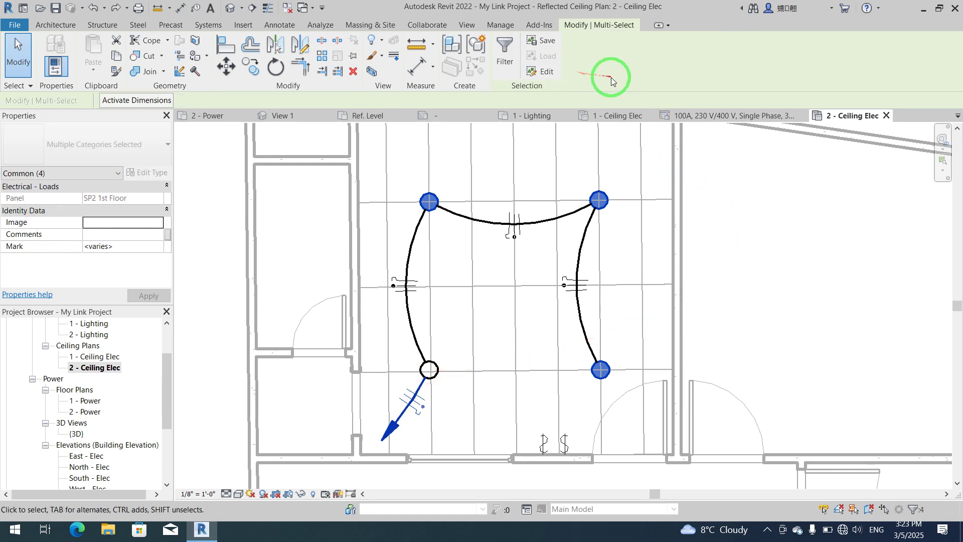
{"action": "left_click", "coordinate": [737, 224]}
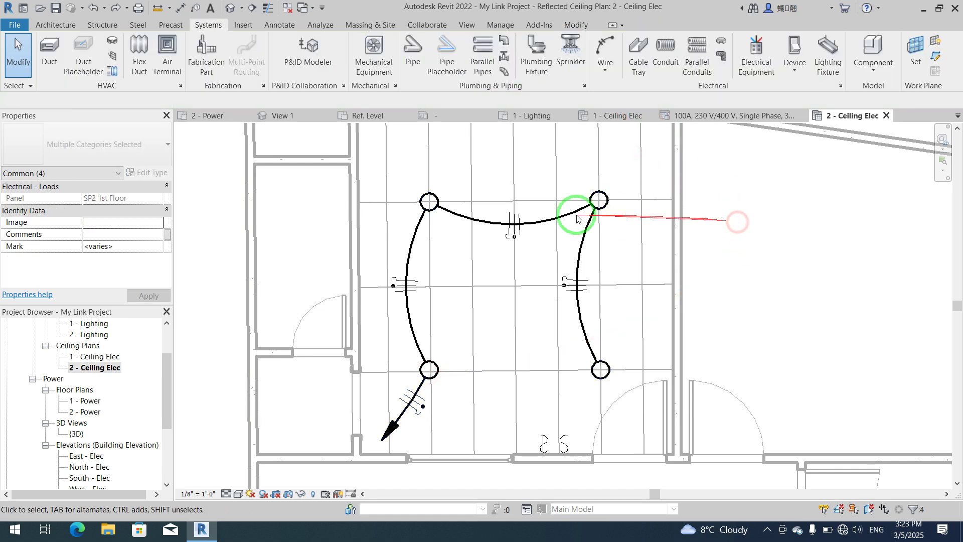
- Remove the upper-right ceiling light from its switch system and finish editing the system
{"action": "left_click", "coordinate": [429, 200]}
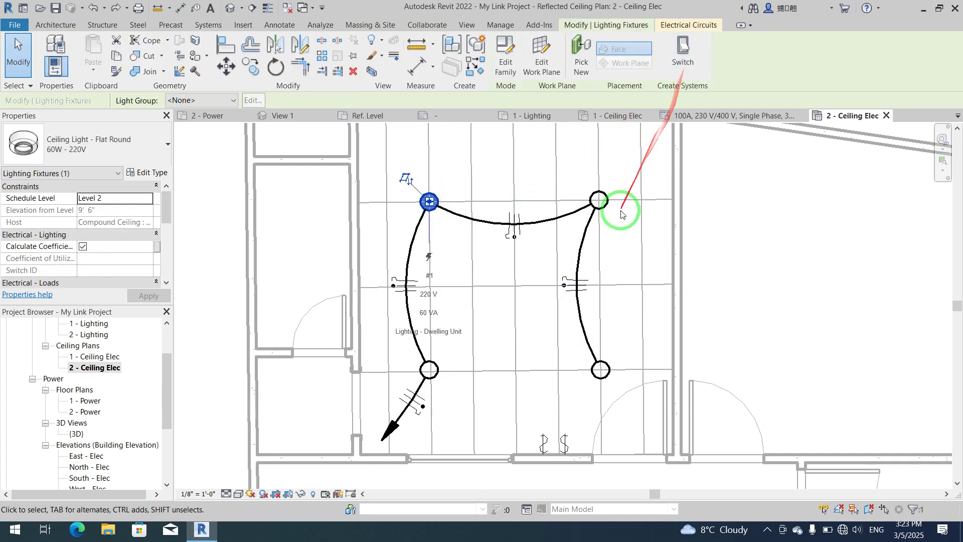
{"action": "left_click", "coordinate": [607, 197]}
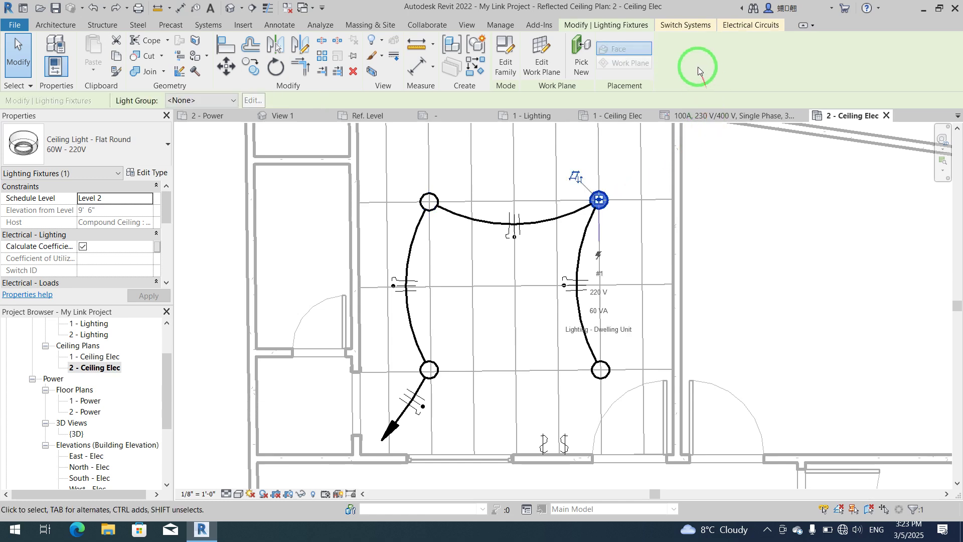
{"action": "left_click", "coordinate": [685, 25]}
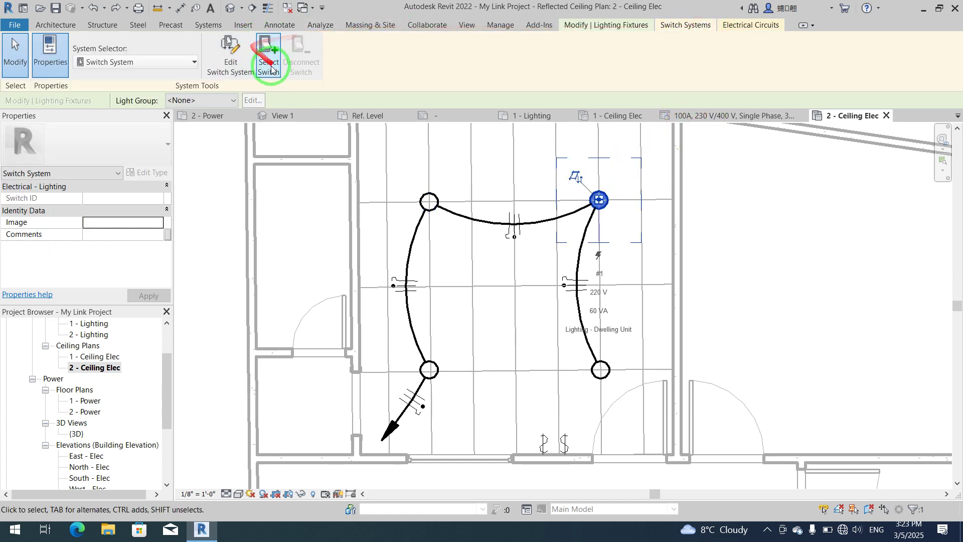
{"action": "left_click", "coordinate": [237, 77]}
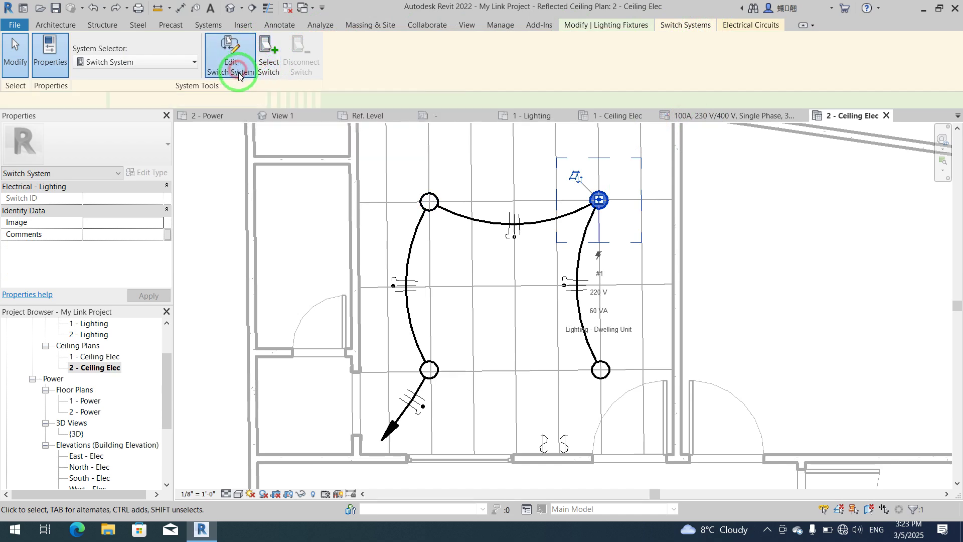
{"action": "left_click", "coordinate": [167, 69]}
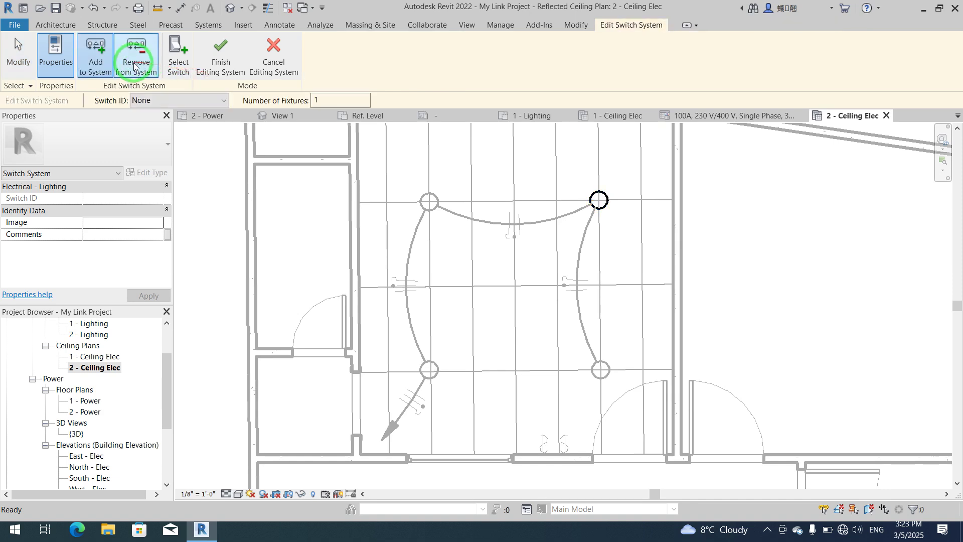
{"action": "left_click", "coordinate": [599, 200]}
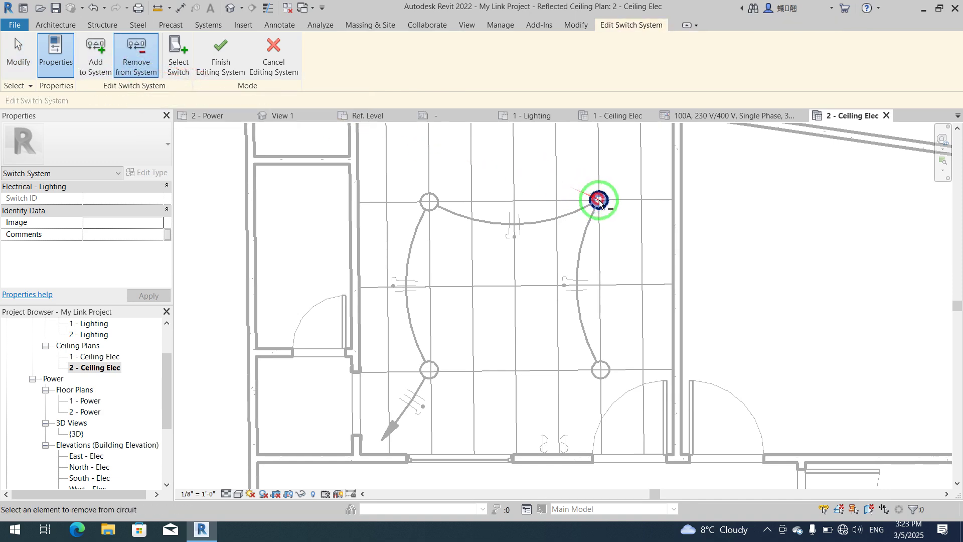
{"action": "left_click", "coordinate": [220, 50]}
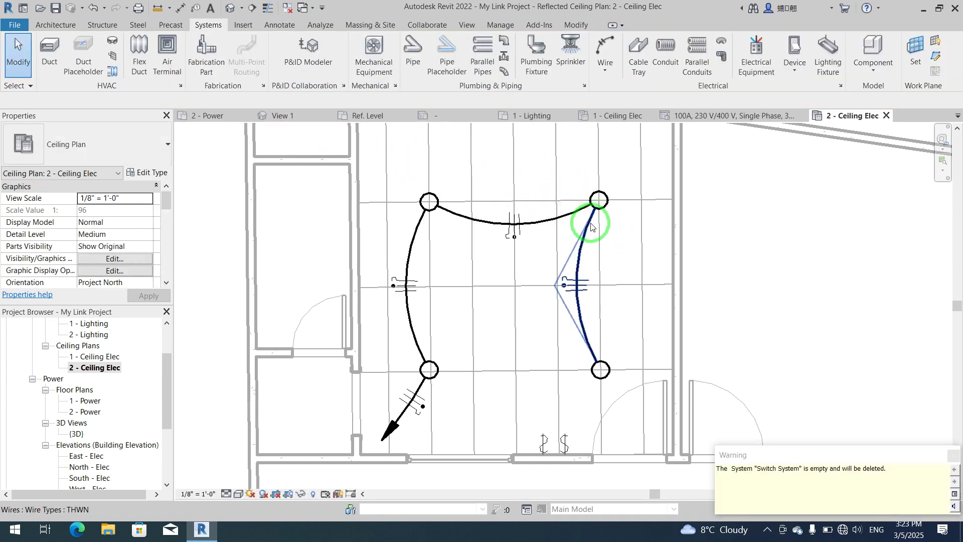
- Create a switch system from the room's four ceiling lights and assign the left single pole switch beside the door to it
{"action": "left_click", "coordinate": [428, 200]}
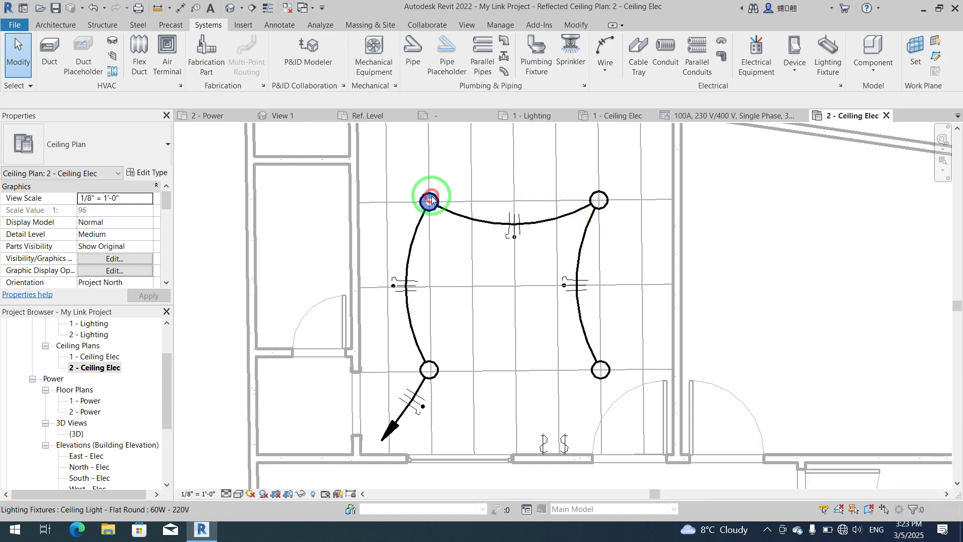
{"action": "left_click", "coordinate": [597, 200]}
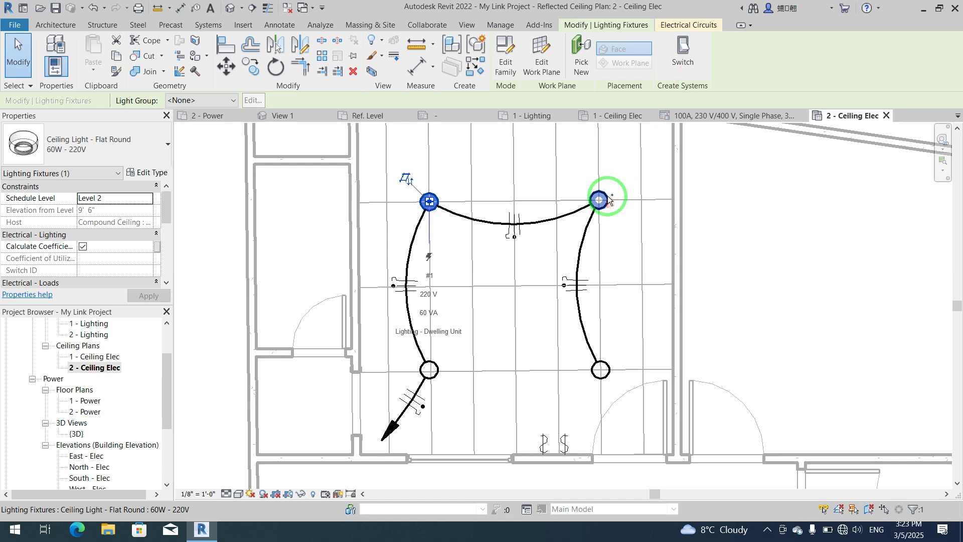
{"action": "left_click", "coordinate": [602, 371], "text": "ctrl"}
{"action": "left_click", "coordinate": [430, 371], "text": "ctrl"}
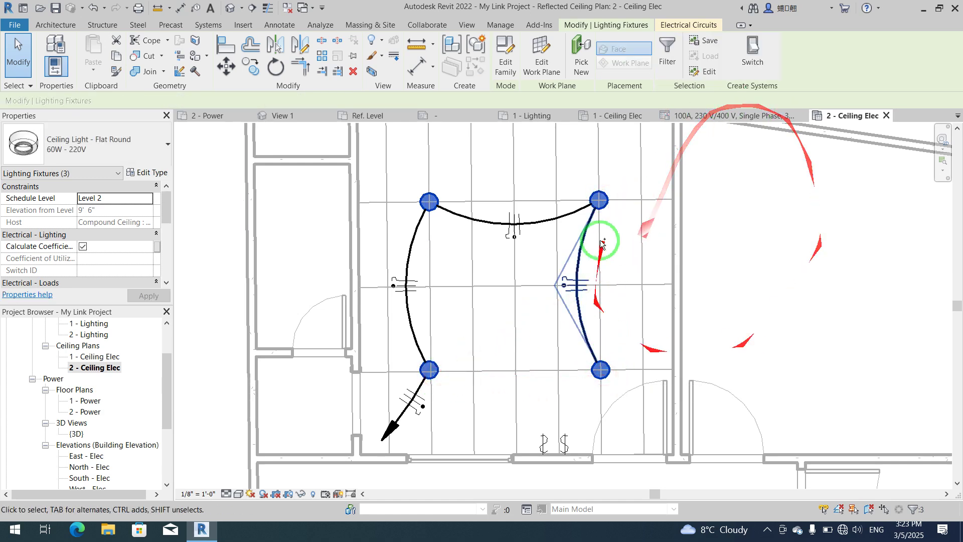
{"action": "left_click", "coordinate": [754, 56]}
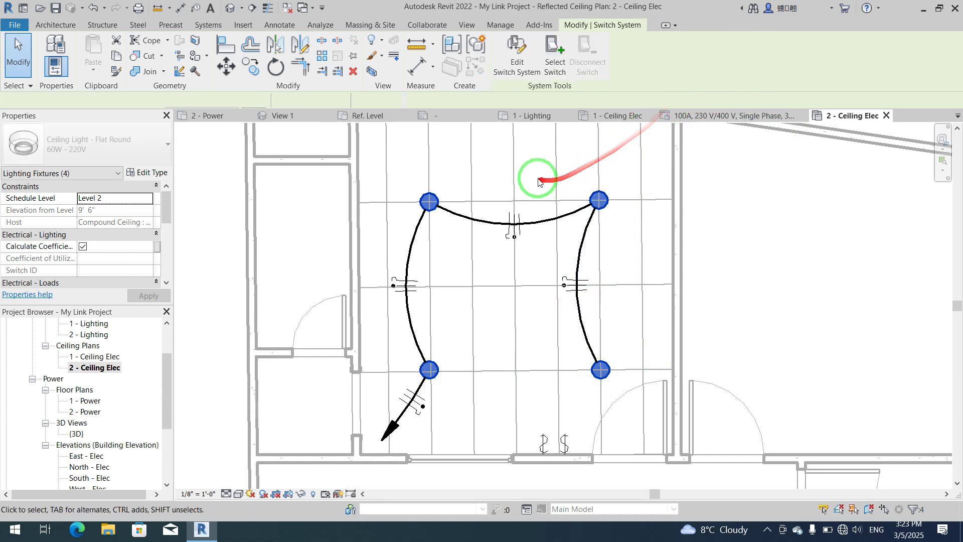
{"action": "left_click", "coordinate": [555, 65]}
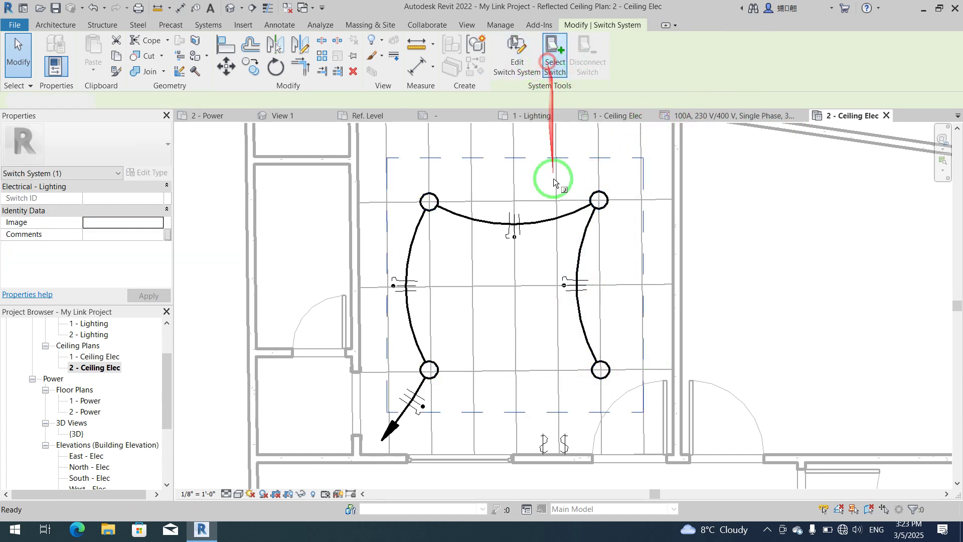
{"action": "left_click", "coordinate": [544, 450]}
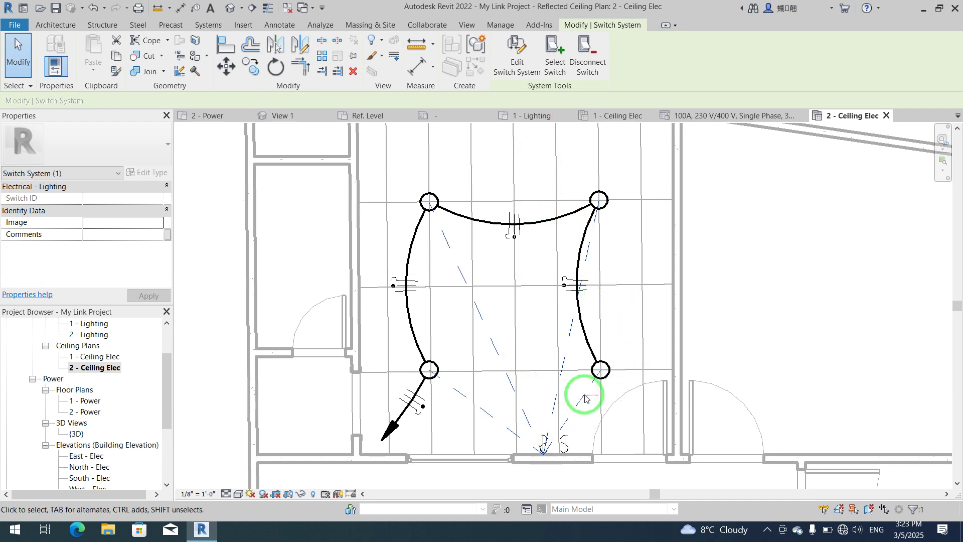
{"action": "middle_click_drag", "start_coordinate": [719, 357], "coordinate": [710, 354]}
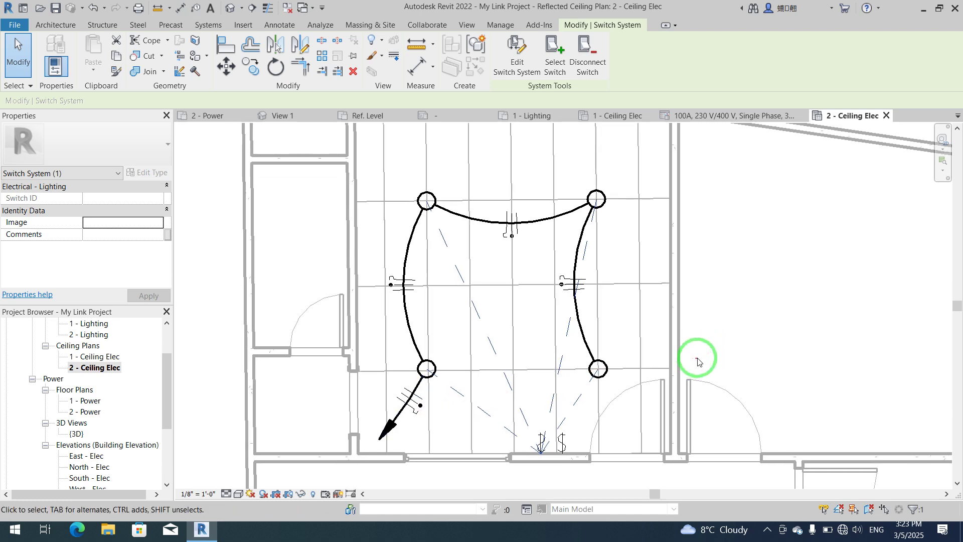
{"action": "left_click", "coordinate": [698, 360]}
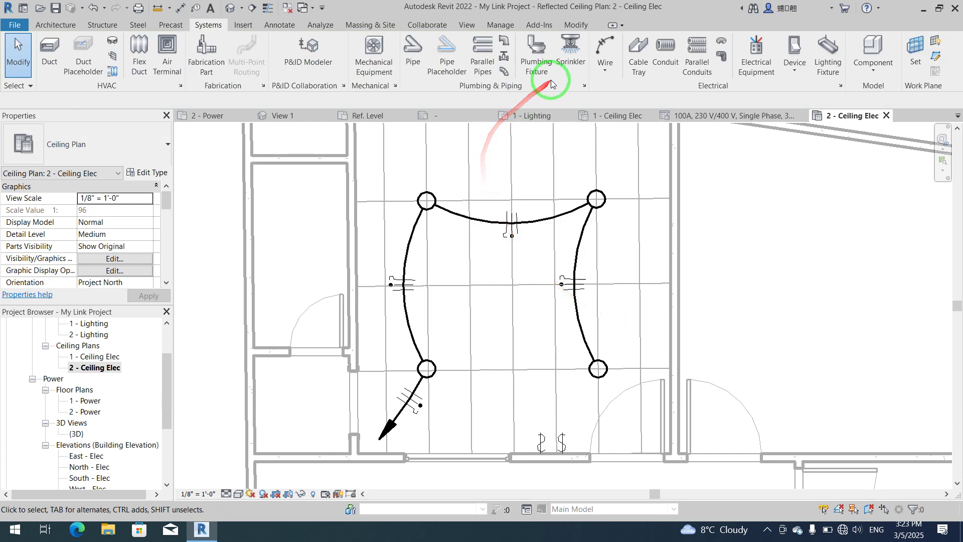
- Reroute the home run wire of the lower-left ceiling light so its arrow ends at the left single pole switch
{"action": "left_click", "coordinate": [390, 426]}
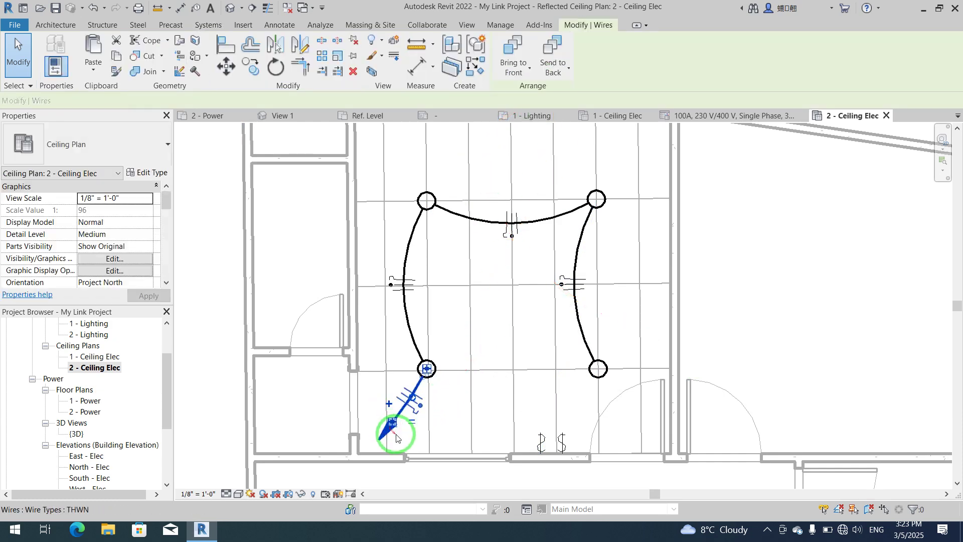
{"action": "middle_click_drag", "start_coordinate": [414, 438], "coordinate": [398, 349]}
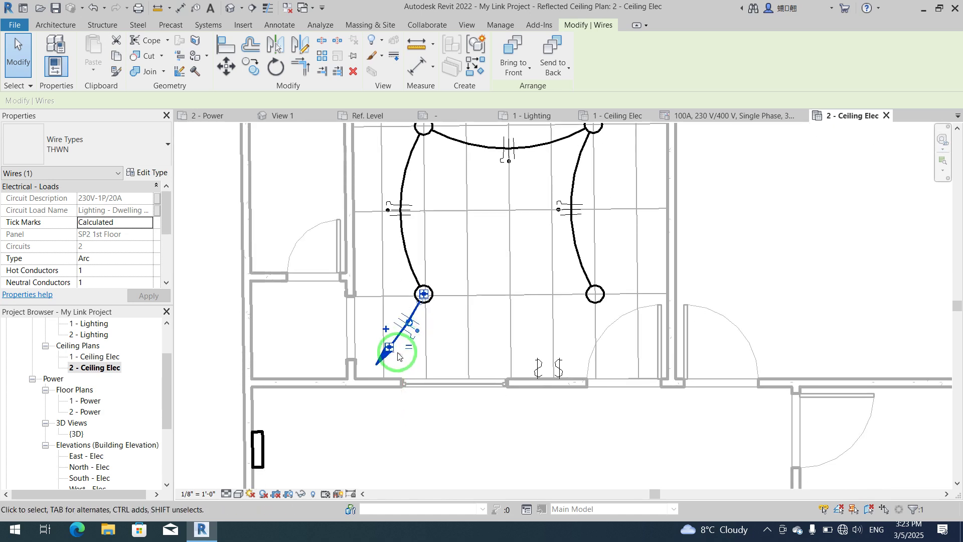
{"action": "left_click_drag", "start_coordinate": [398, 351], "coordinate": [581, 379]}
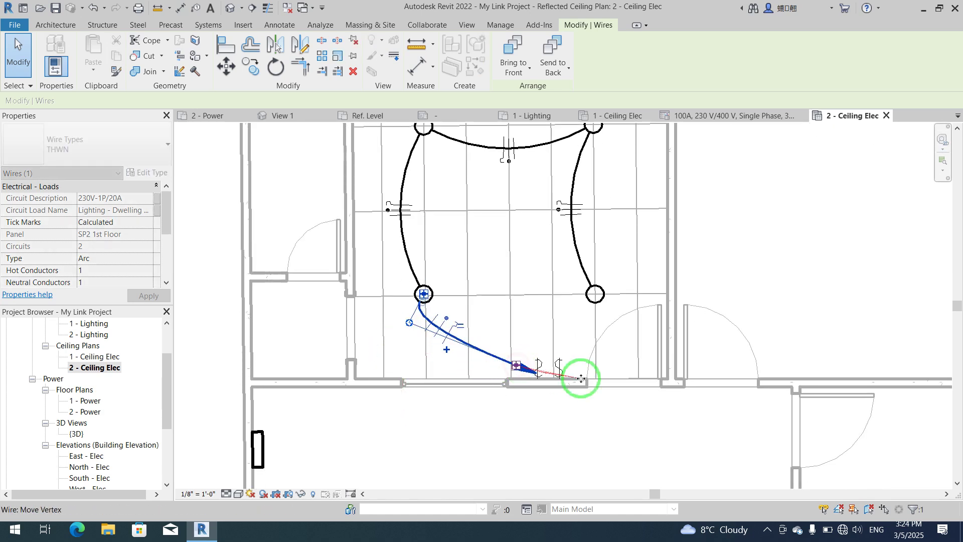
{"action": "left_click", "coordinate": [886, 446]}
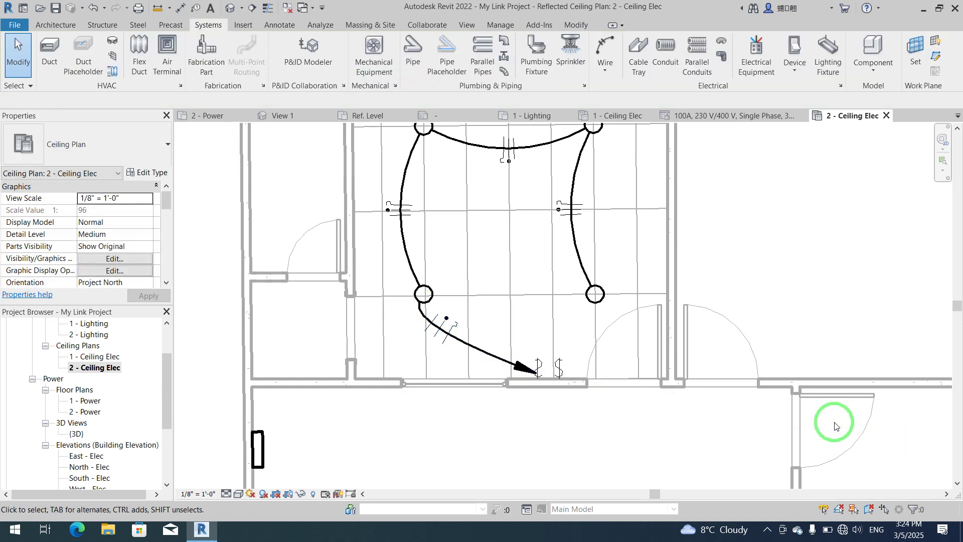
- Draw an arc wire from the lower-right ceiling light to just above the left single pole switch
{"action": "scroll", "coordinate": [835, 426], "scroll_direction": "down", "scroll_amount": 4}
{"action": "scroll", "coordinate": [802, 391], "scroll_direction": "up", "scroll_amount": 1}
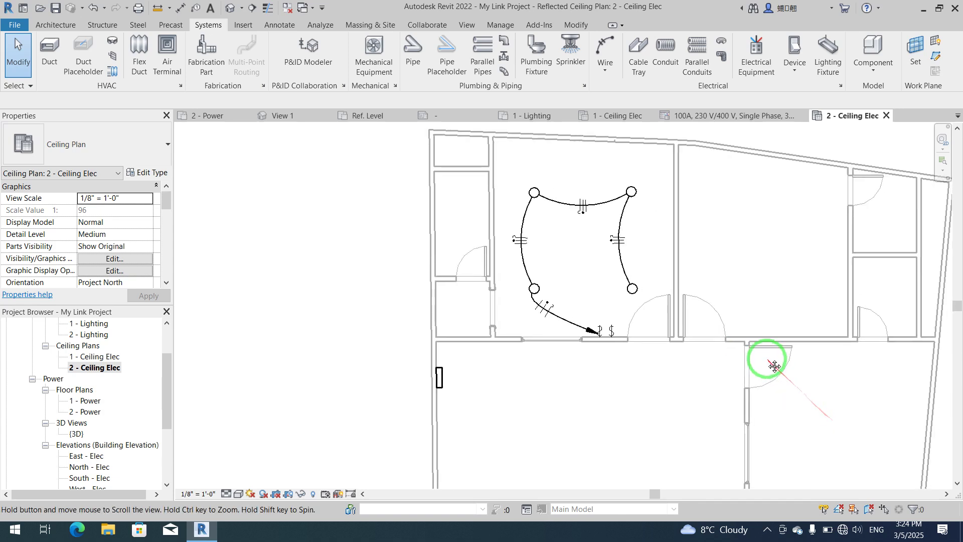
{"action": "middle_click_drag", "start_coordinate": [770, 359], "coordinate": [751, 339]}
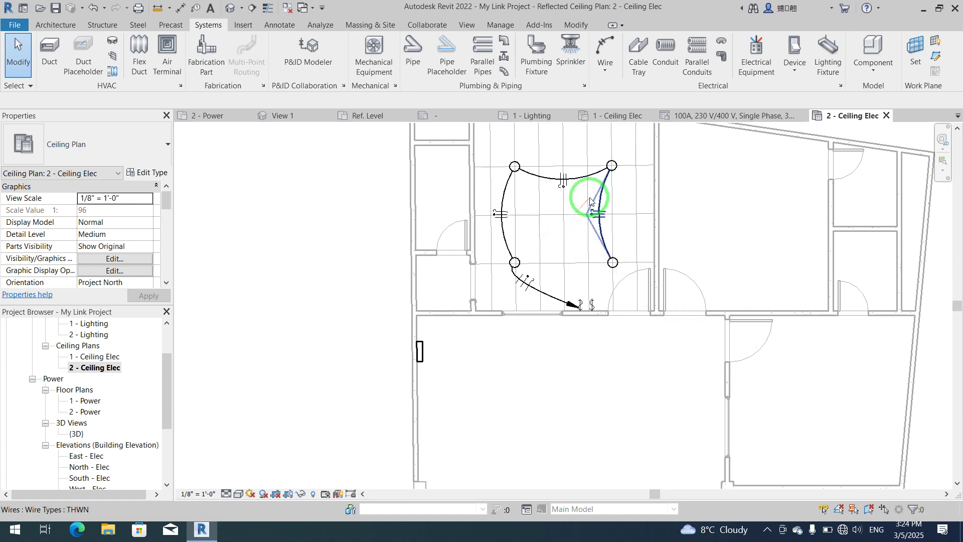
{"action": "scroll", "coordinate": [574, 198], "scroll_direction": "up", "scroll_amount": 1}
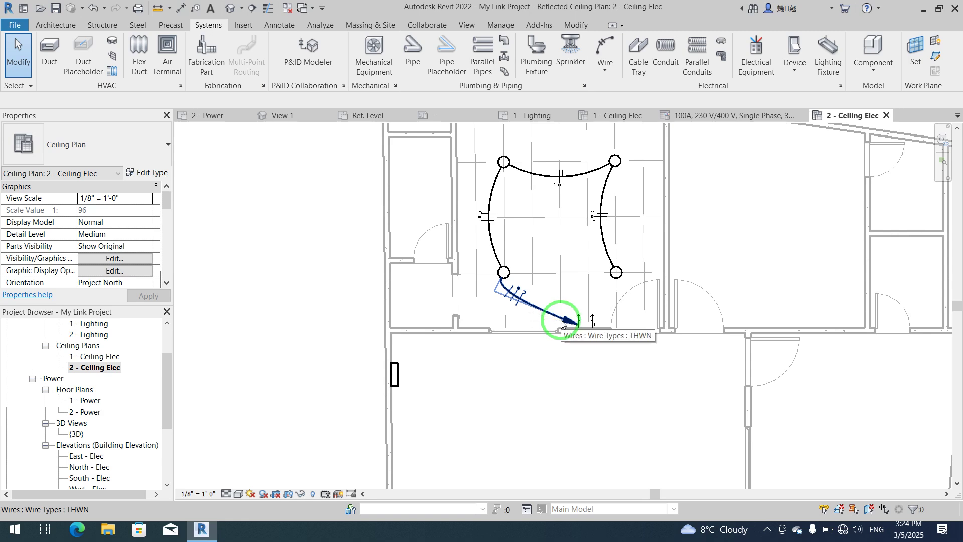
{"action": "scroll", "coordinate": [608, 245], "scroll_direction": "up", "scroll_amount": 1}
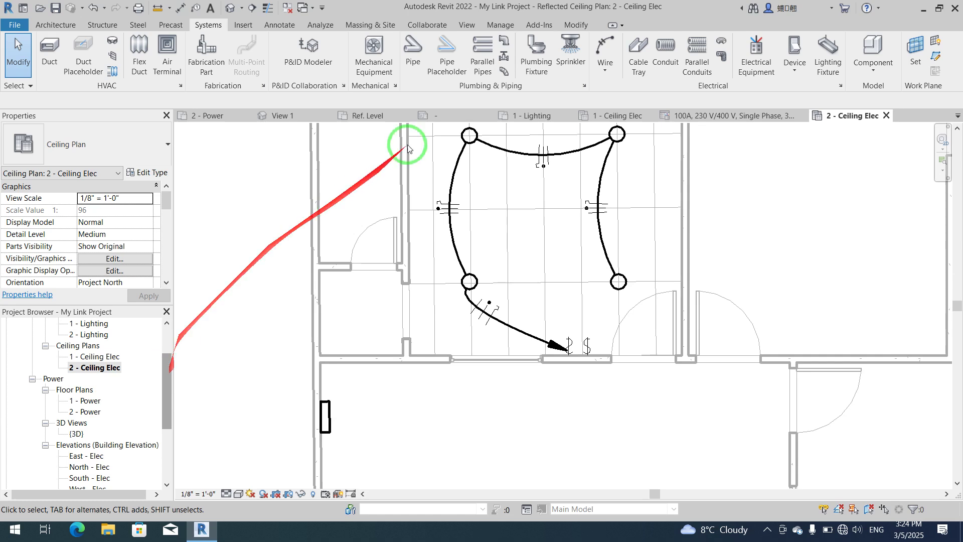
{"action": "left_click", "coordinate": [608, 55]}
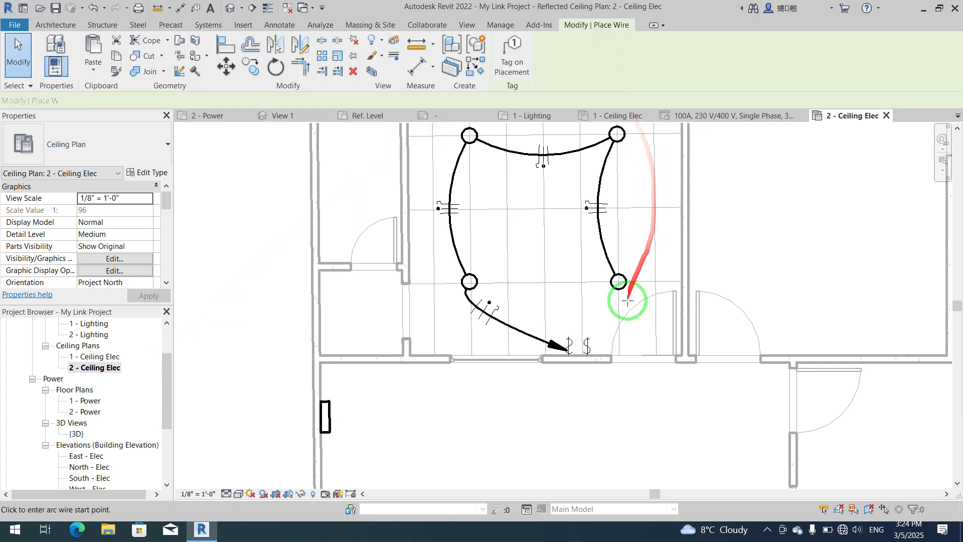
{"action": "scroll", "coordinate": [619, 284], "scroll_direction": "up", "scroll_amount": 2}
{"action": "left_click", "coordinate": [618, 281]}
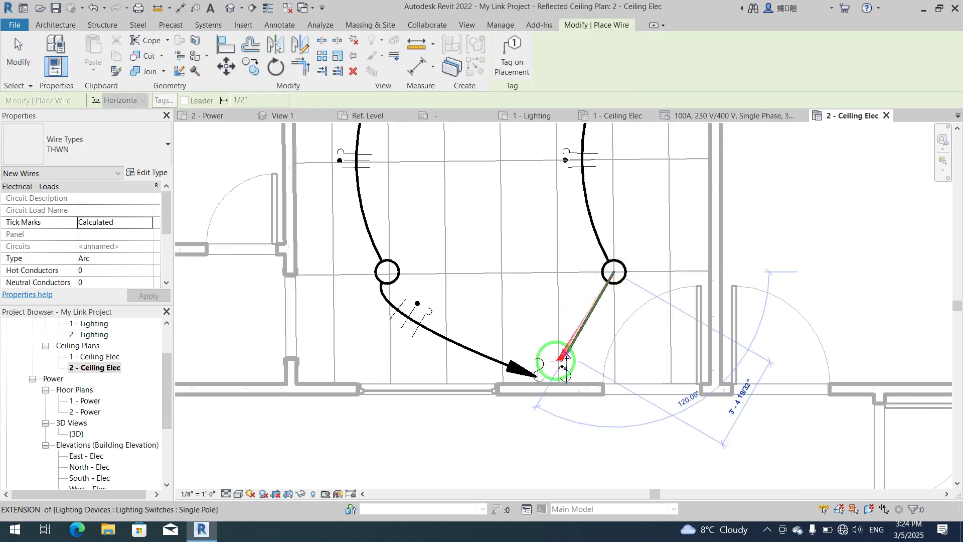
{"action": "left_click", "coordinate": [542, 343]}
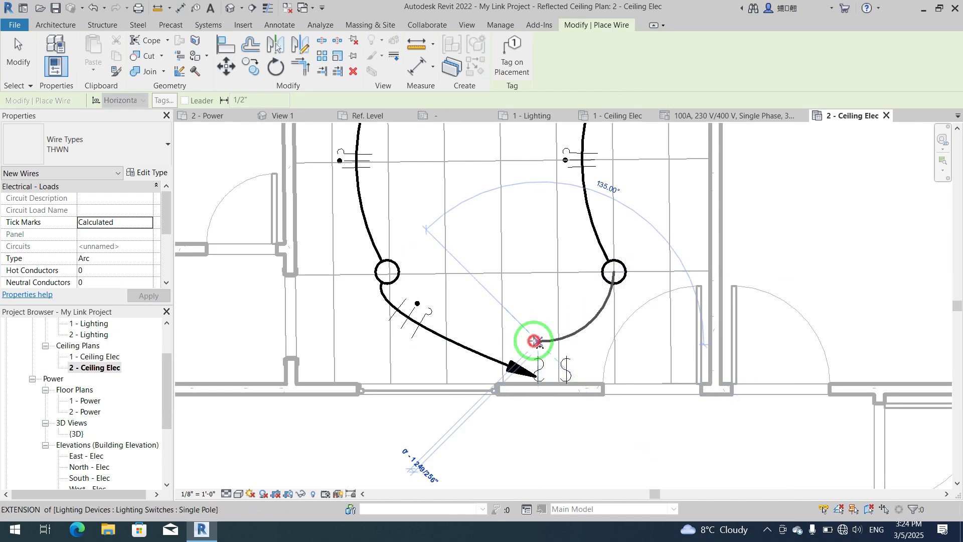
{"action": "left_click", "coordinate": [536, 342]}
{"action": "key", "text": "Escape"}
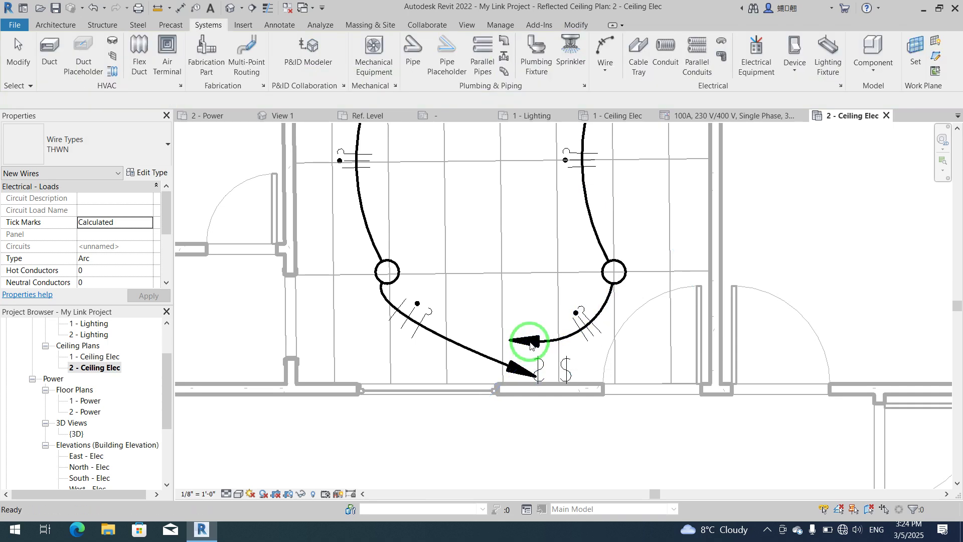
- Reshape the new wire from the lower-right ceiling light so it runs nearly straight with its arrow at the left switch
{"action": "left_click", "coordinate": [536, 345]}
{"action": "left_click_drag", "start_coordinate": [554, 351], "coordinate": [585, 312]}
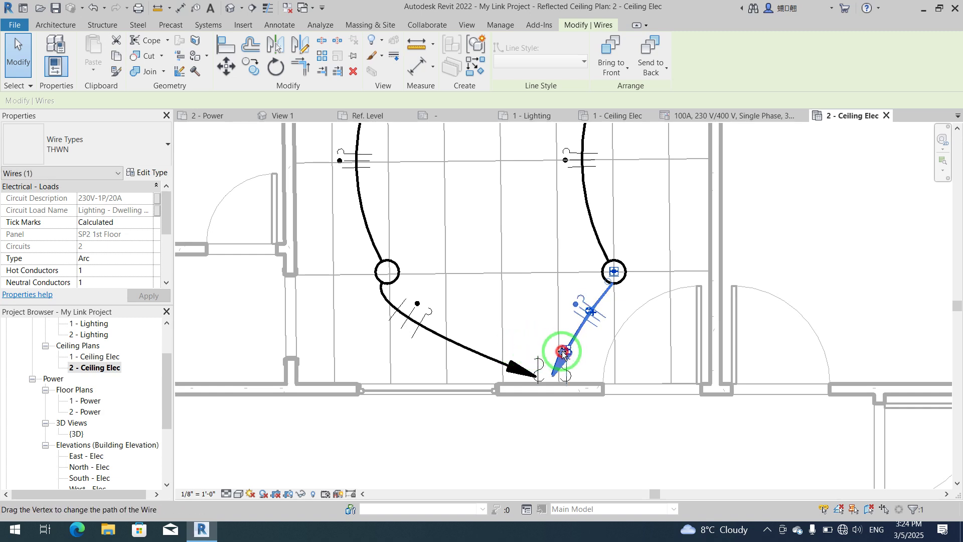
{"action": "left_click_drag", "start_coordinate": [555, 346], "coordinate": [539, 375]}
- Try rerouting the lower-left light's home run wire to the panel on the left wall, and undo the change
{"action": "scroll", "coordinate": [481, 326], "scroll_direction": "down", "scroll_amount": 3}
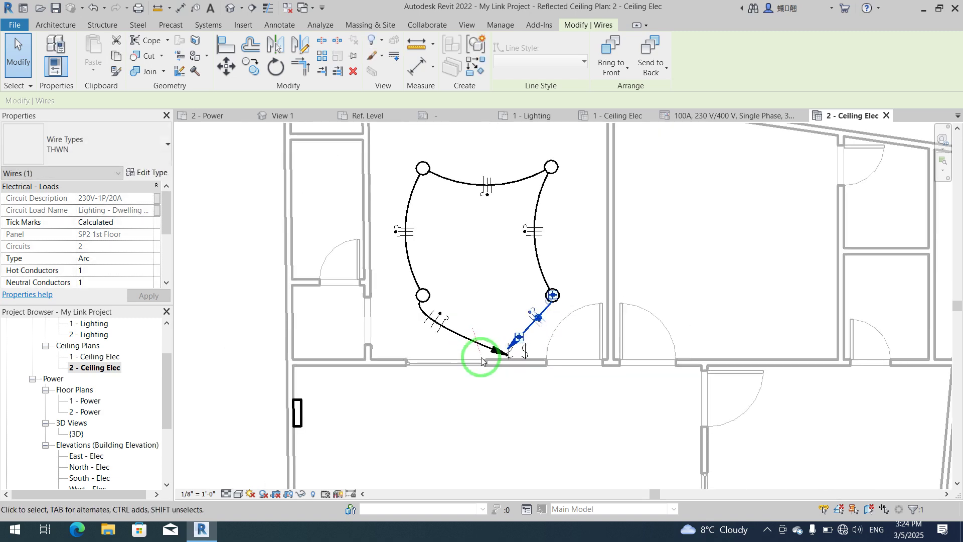
{"action": "left_click_drag", "start_coordinate": [494, 355], "coordinate": [323, 394]}
{"action": "left_click", "coordinate": [222, 351]}
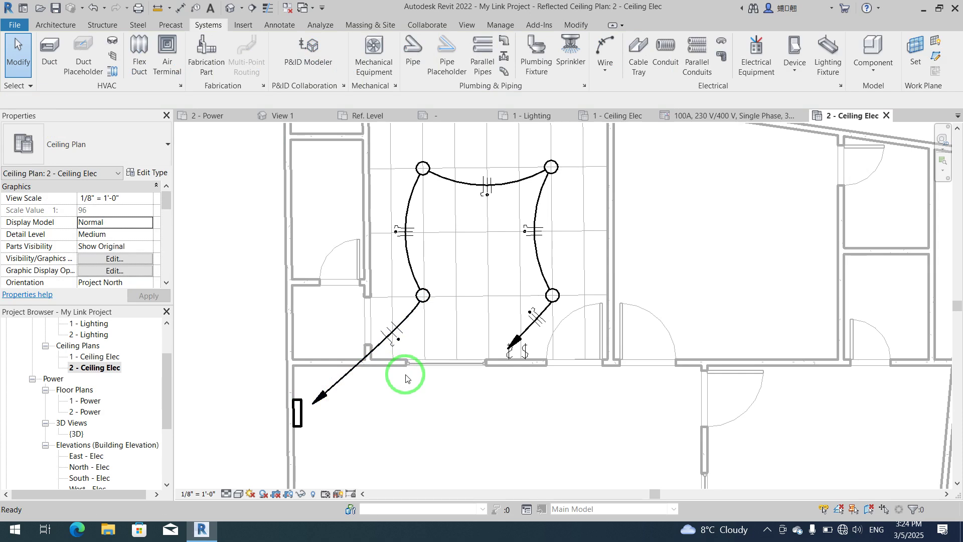
{"action": "key", "text": "ctrl+z"}
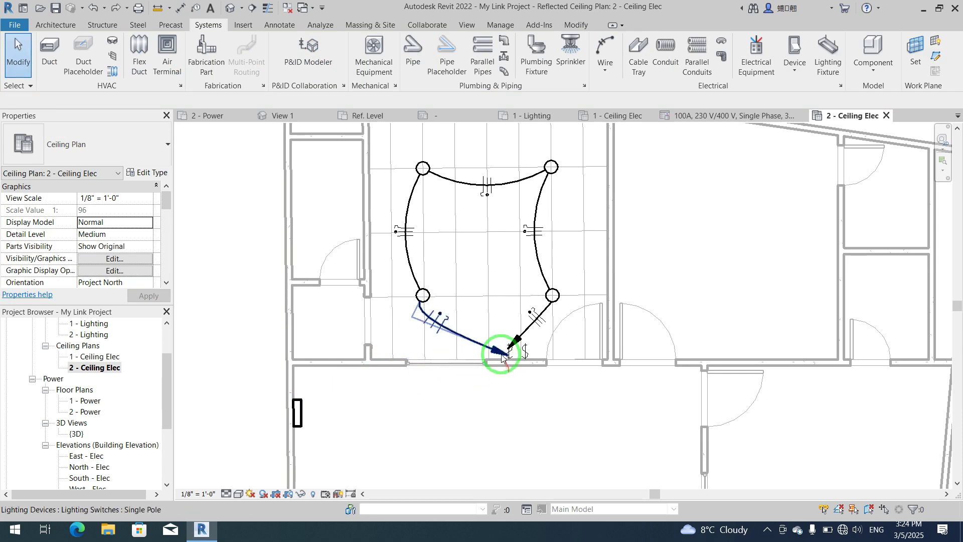
- Bend the arc wire between the two right-hand ceiling lights outward, toward the room's right wall
{"action": "middle_click_drag", "start_coordinate": [351, 371], "coordinate": [391, 385]}
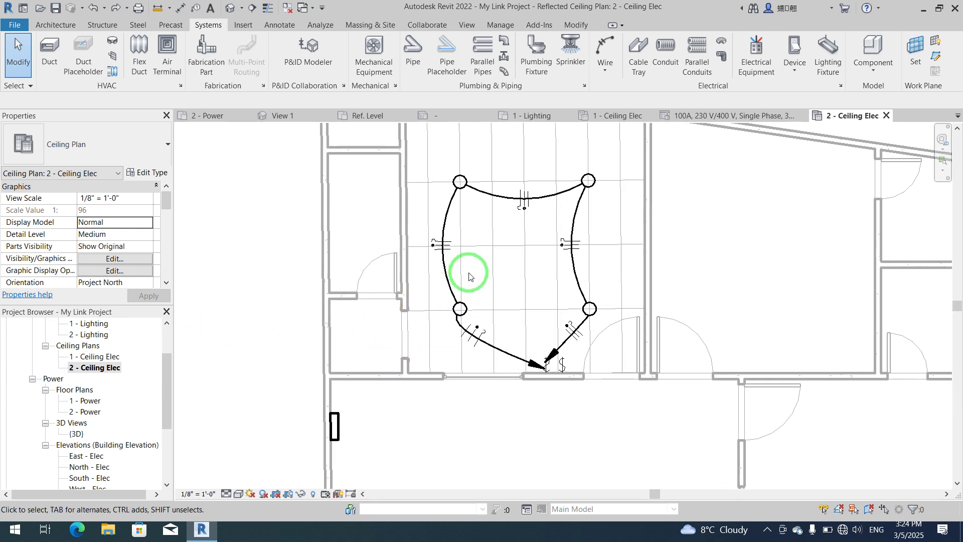
{"action": "left_click", "coordinate": [572, 232]}
{"action": "scroll", "coordinate": [570, 231], "scroll_direction": "up", "scroll_amount": 2}
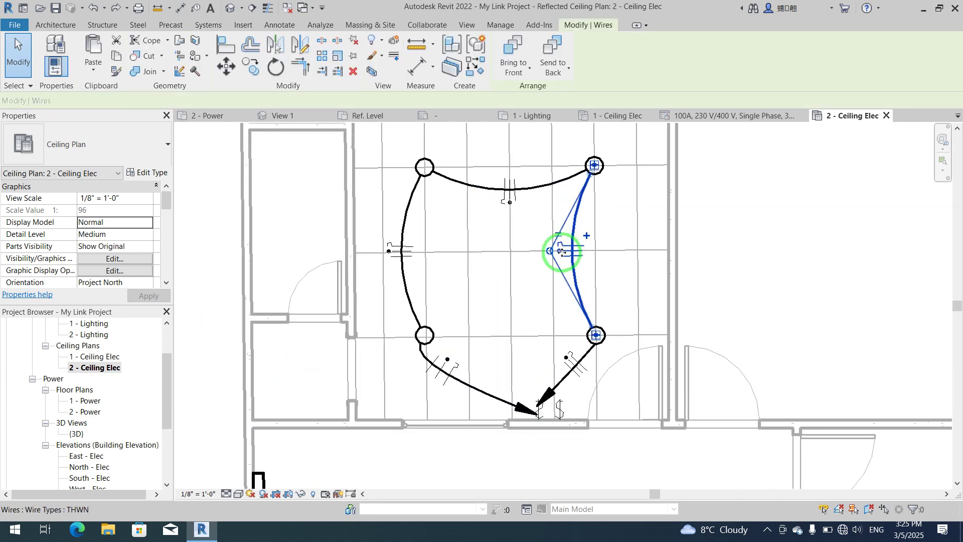
{"action": "left_click_drag", "start_coordinate": [562, 252], "coordinate": [612, 262]}
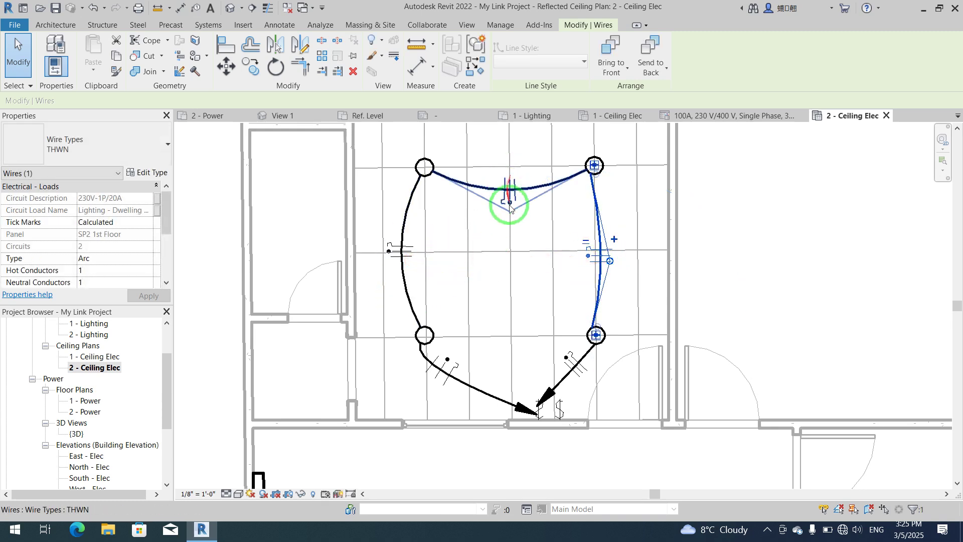
{"action": "scroll", "coordinate": [508, 198], "scroll_direction": "down", "scroll_amount": 2}
{"action": "left_click", "coordinate": [229, 236]}
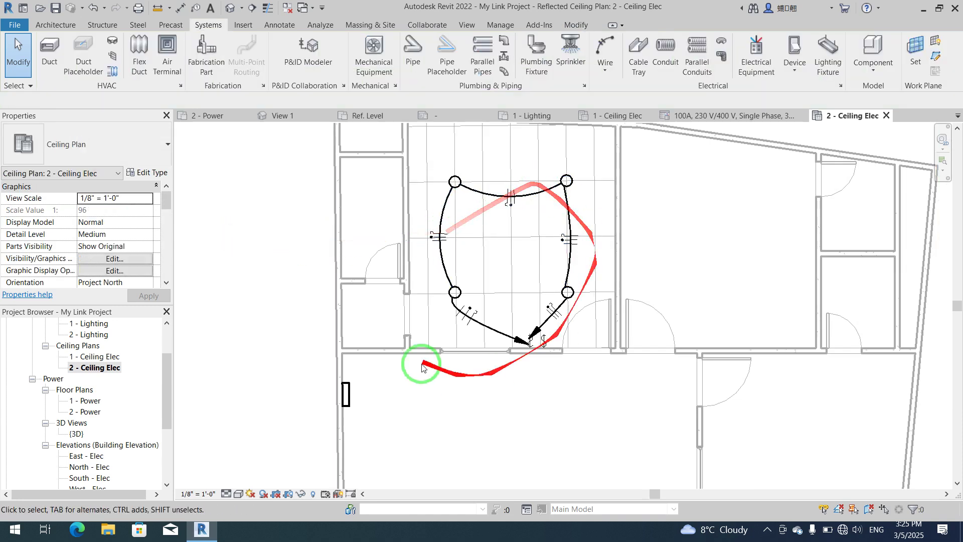
{"action": "middle_click_drag", "start_coordinate": [323, 269], "coordinate": [330, 272]}
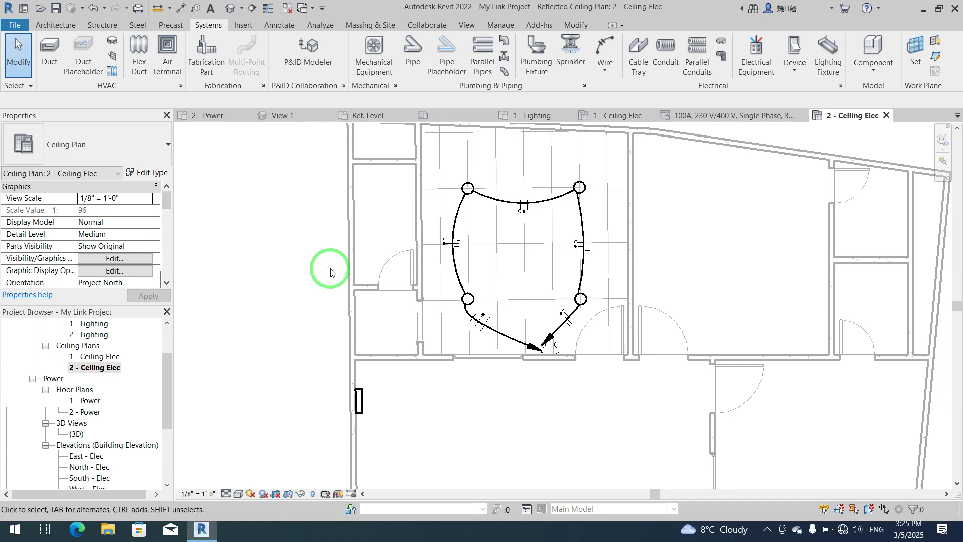
- Open the panel schedule of branch panel SP2 1st Floor
{"action": "left_click_drag", "start_coordinate": [164, 370], "coordinate": [167, 411]}
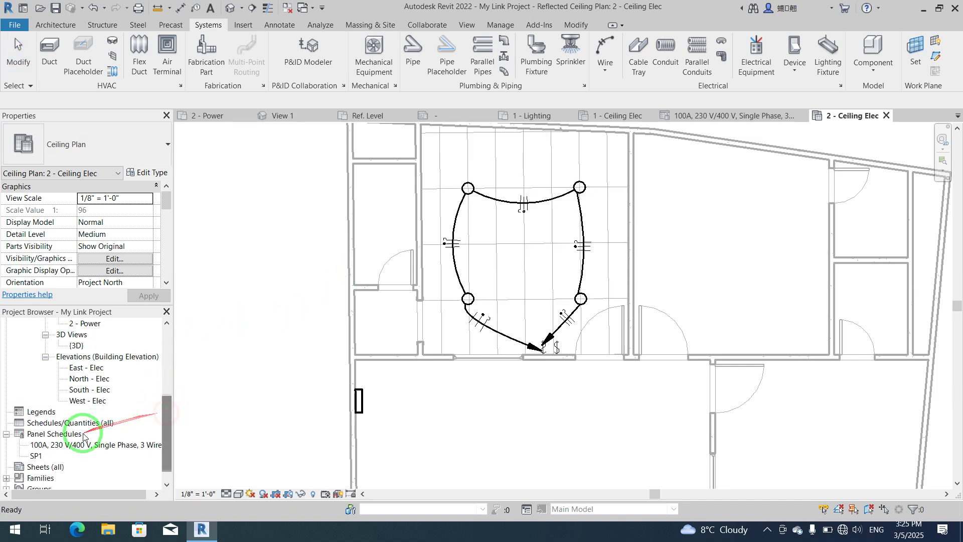
{"action": "double_click", "coordinate": [76, 445]}
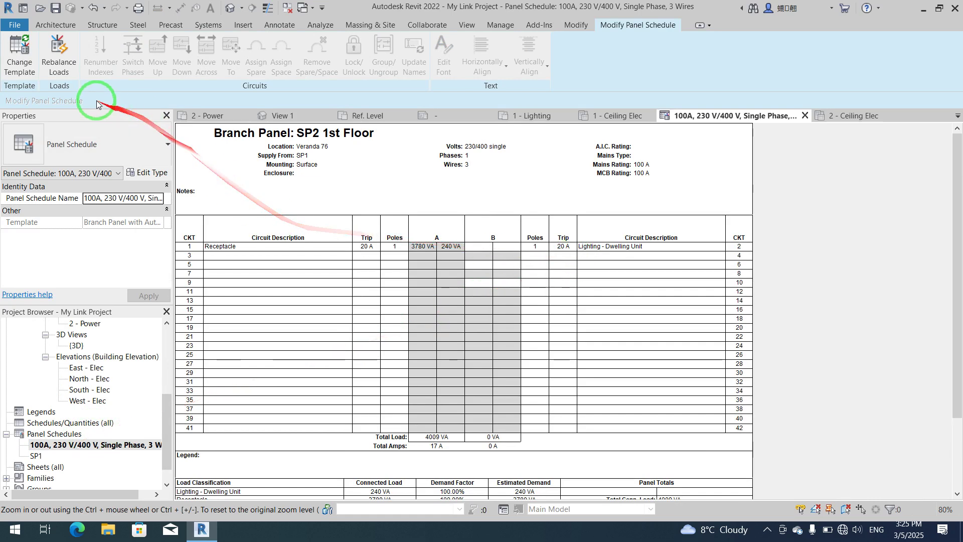
- Try rebalancing the loads in the SP2 1st Floor panel schedule, undo it, and review the circuits and panel totals
{"action": "left_click", "coordinate": [60, 55]}
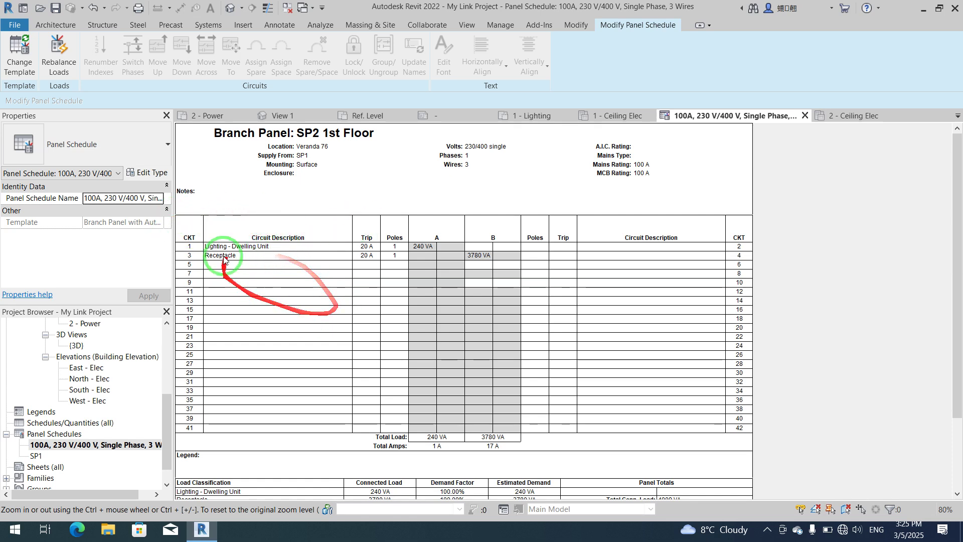
{"action": "left_click", "coordinate": [448, 303]}
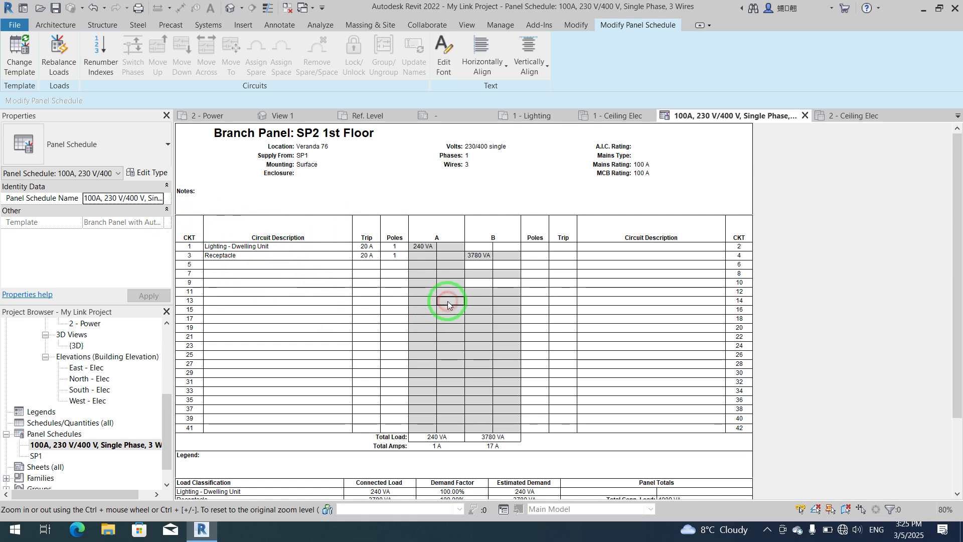
{"action": "key", "text": "ctrl+z"}
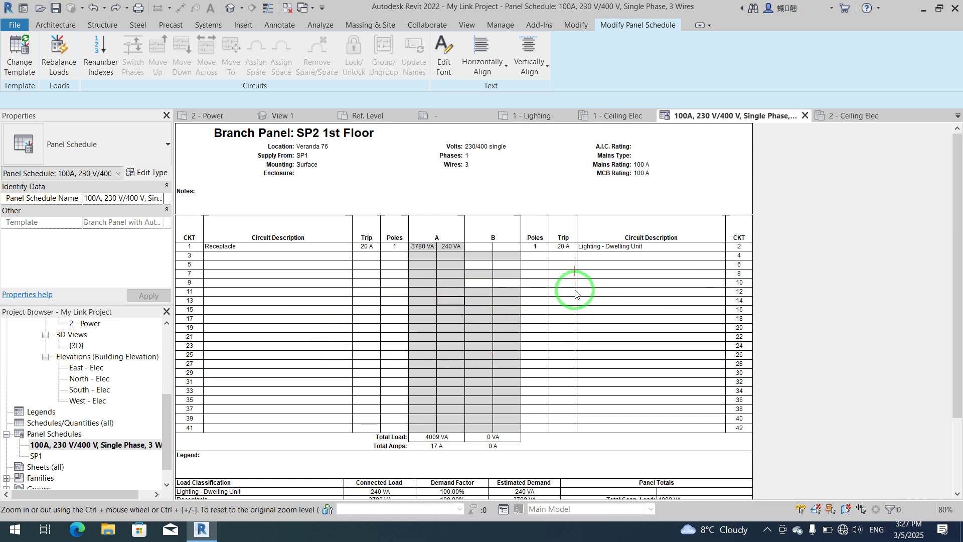
{"action": "scroll", "coordinate": [575, 311], "scroll_direction": "down", "scroll_amount": 3}
{"action": "scroll", "coordinate": [509, 404], "scroll_direction": "up", "scroll_amount": 2}
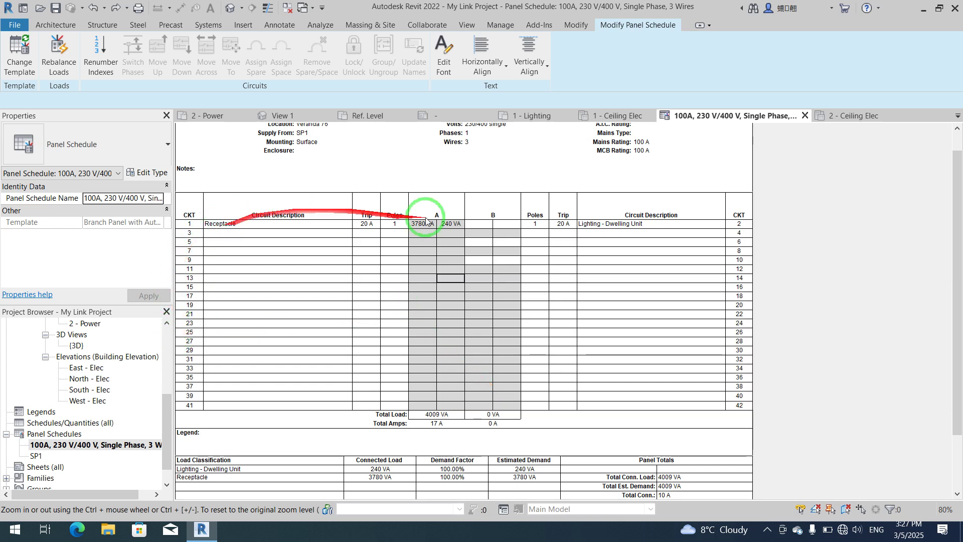
- Open the 1 - Lighting floor plan
{"action": "scroll", "coordinate": [501, 276], "scroll_direction": "up", "scroll_amount": 1}
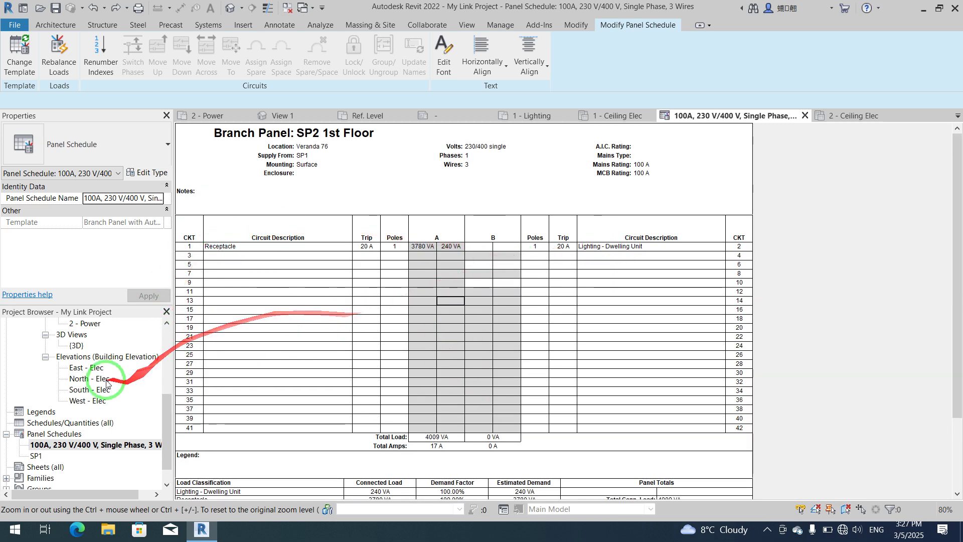
{"action": "scroll", "coordinate": [60, 413], "scroll_direction": "up", "scroll_amount": 2}
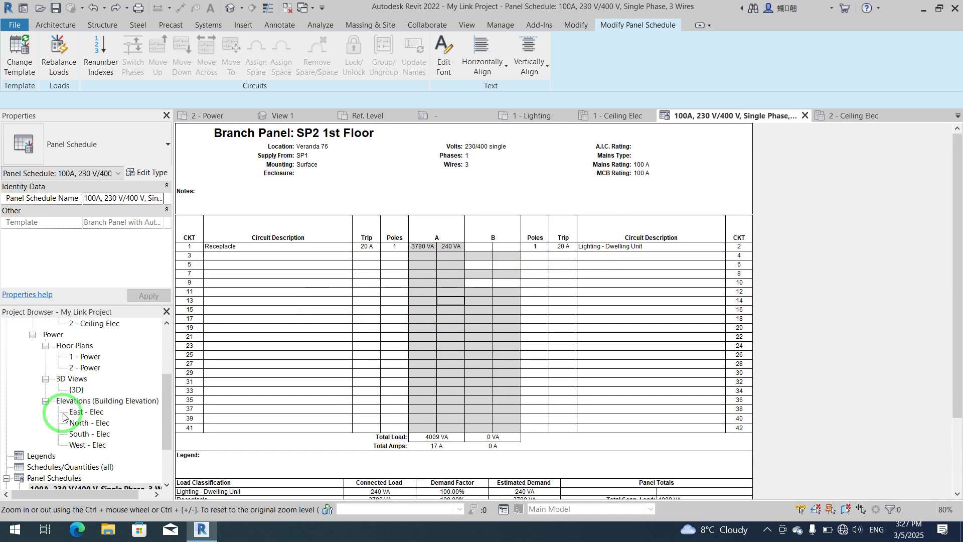
{"action": "scroll", "coordinate": [64, 417], "scroll_direction": "up", "scroll_amount": 3}
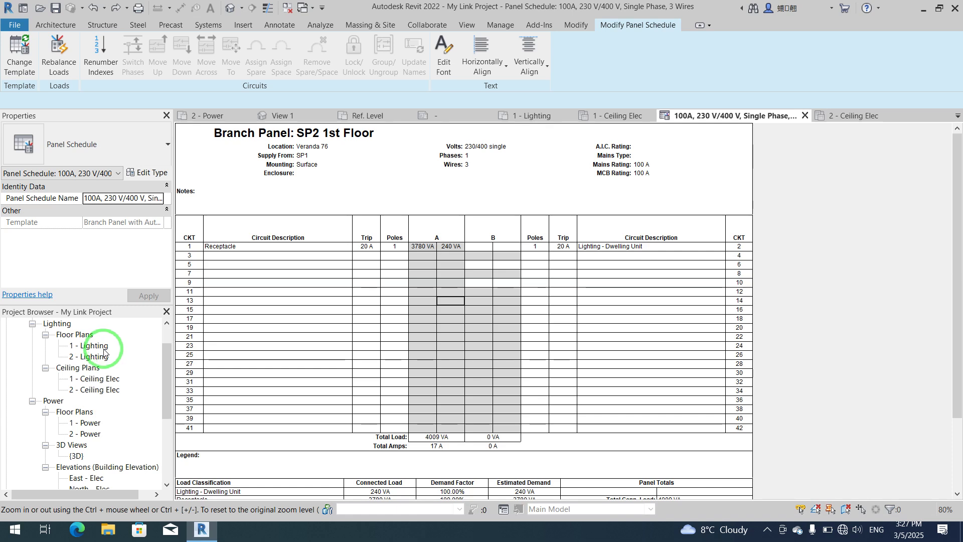
{"action": "double_click", "coordinate": [101, 347]}
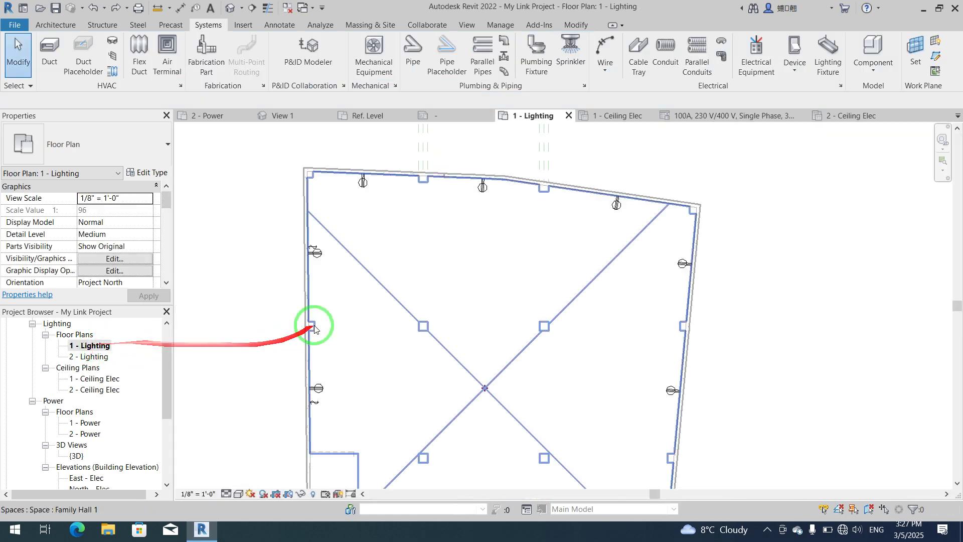
{"action": "scroll", "coordinate": [446, 257], "scroll_direction": "down", "scroll_amount": 3}
{"action": "middle_click_drag", "start_coordinate": [480, 374], "coordinate": [492, 355]}
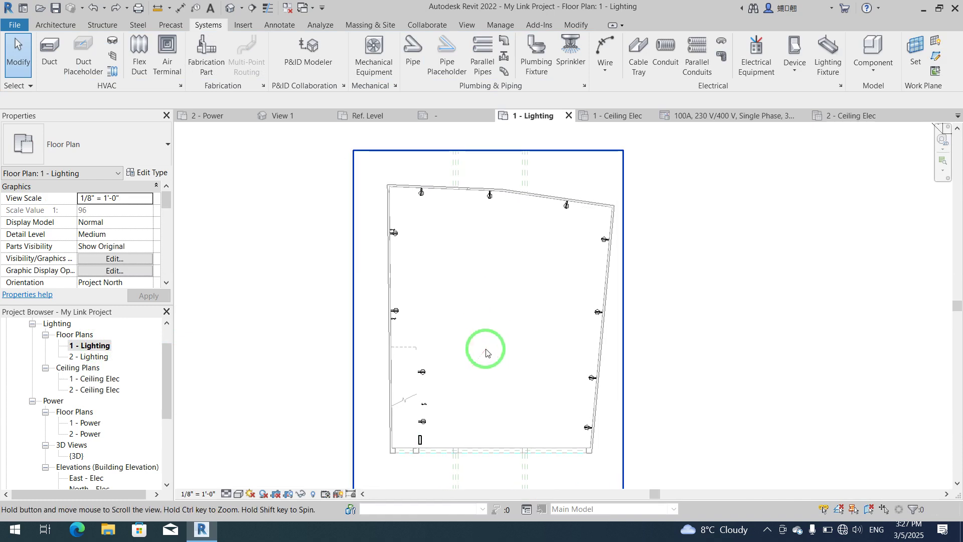
{"action": "scroll", "coordinate": [584, 244], "scroll_direction": "up", "scroll_amount": 2}
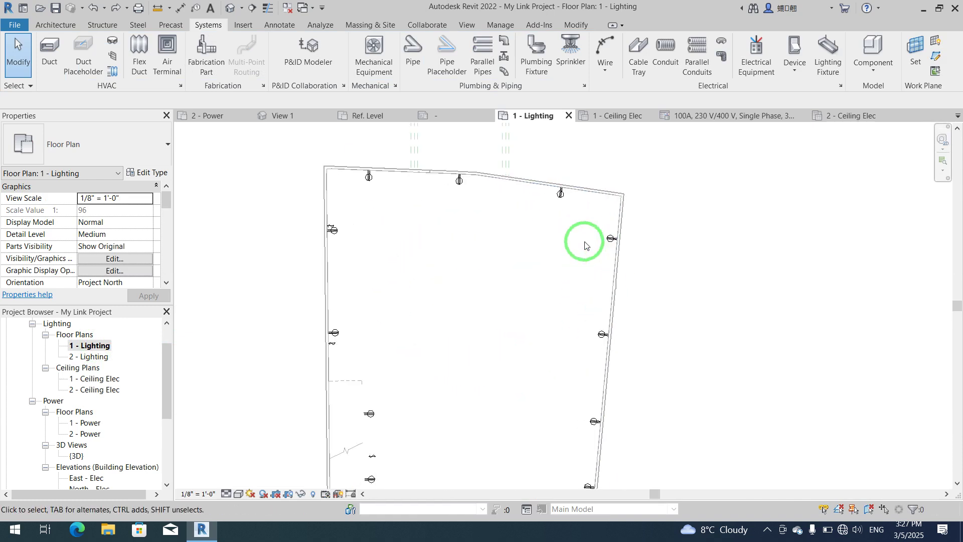
{"action": "scroll", "coordinate": [382, 259], "scroll_direction": "up", "scroll_amount": 1}
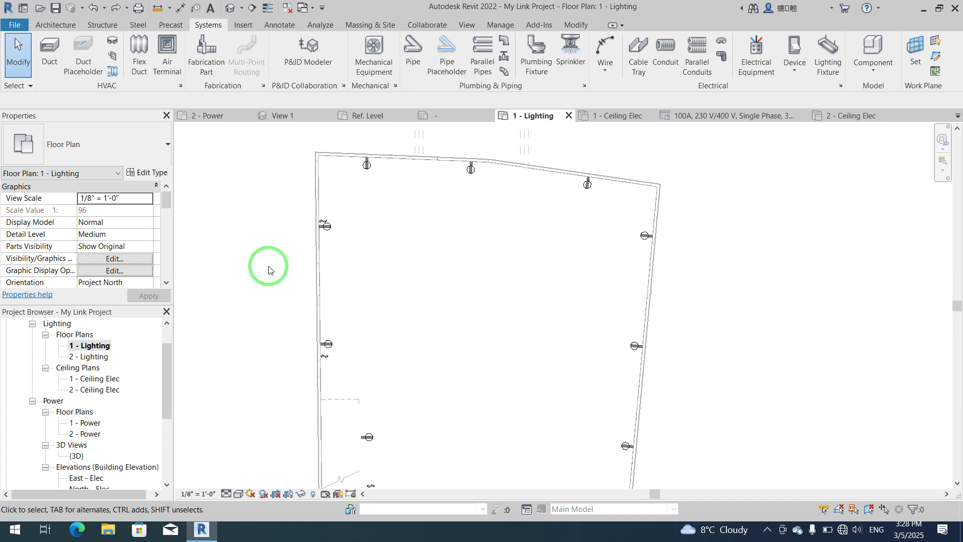
- Select the single pole lighting switch near the upper end of the room's left wall and check its elevation and host
{"action": "scroll", "coordinate": [322, 224], "scroll_direction": "up", "scroll_amount": 3}
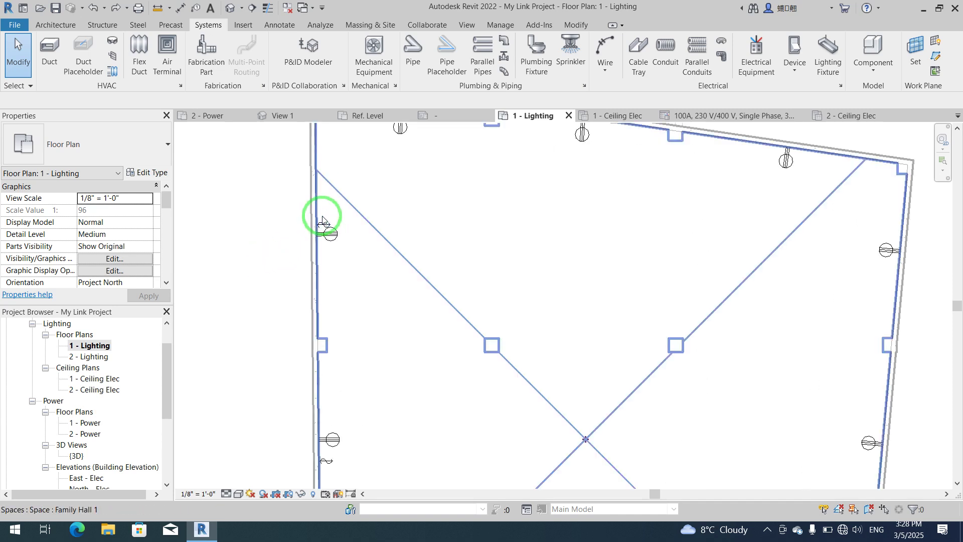
{"action": "left_click", "coordinate": [323, 224]}
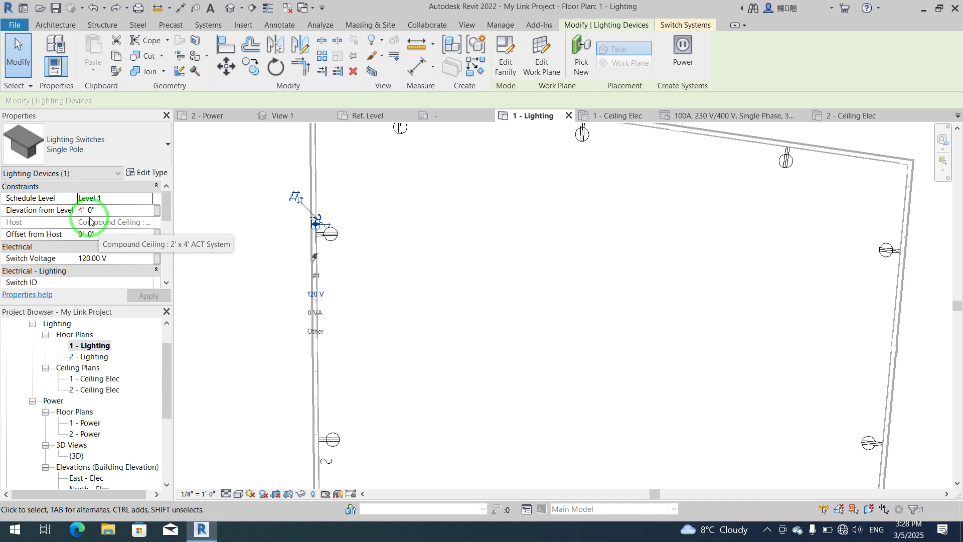
{"action": "left_click", "coordinate": [251, 230]}
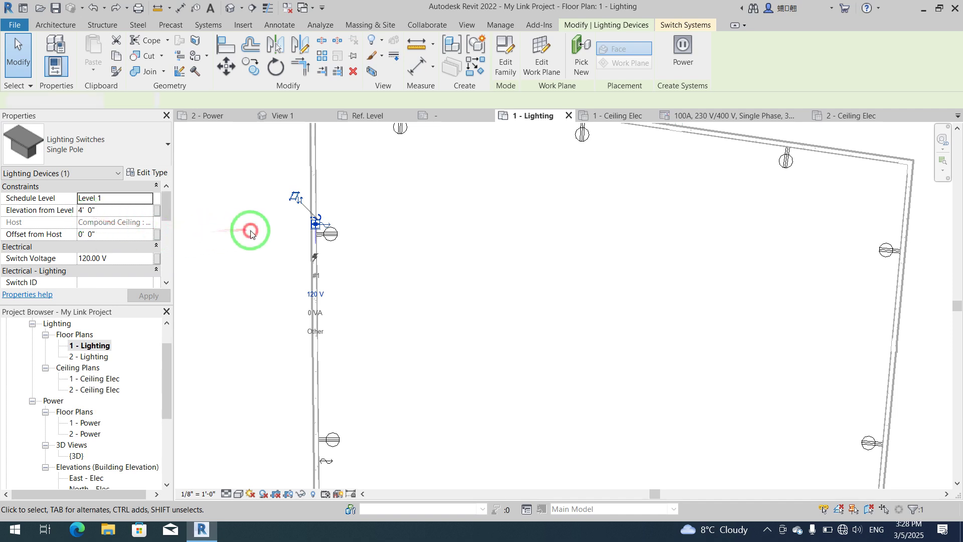
{"action": "scroll", "coordinate": [351, 286], "scroll_direction": "down", "scroll_amount": 2}
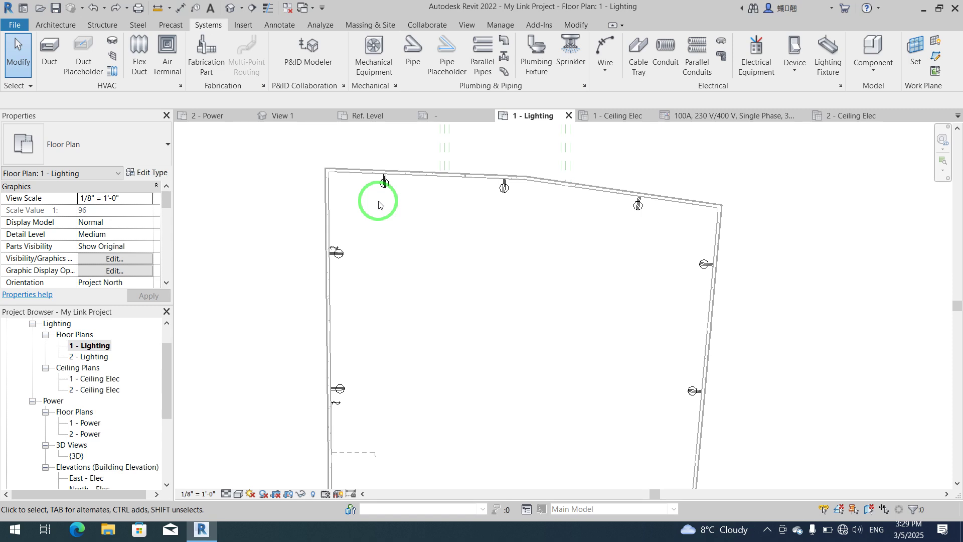
{"action": "left_click_drag", "start_coordinate": [166, 209], "coordinate": [163, 228]}
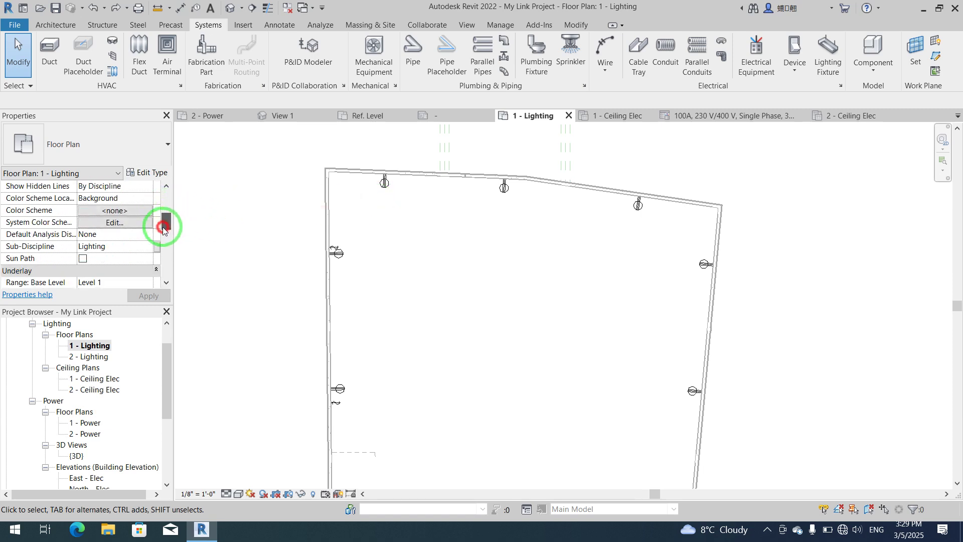
{"action": "scroll", "coordinate": [110, 259], "scroll_direction": "down", "scroll_amount": 2}
{"action": "scroll", "coordinate": [109, 259], "scroll_direction": "up", "scroll_amount": 6}
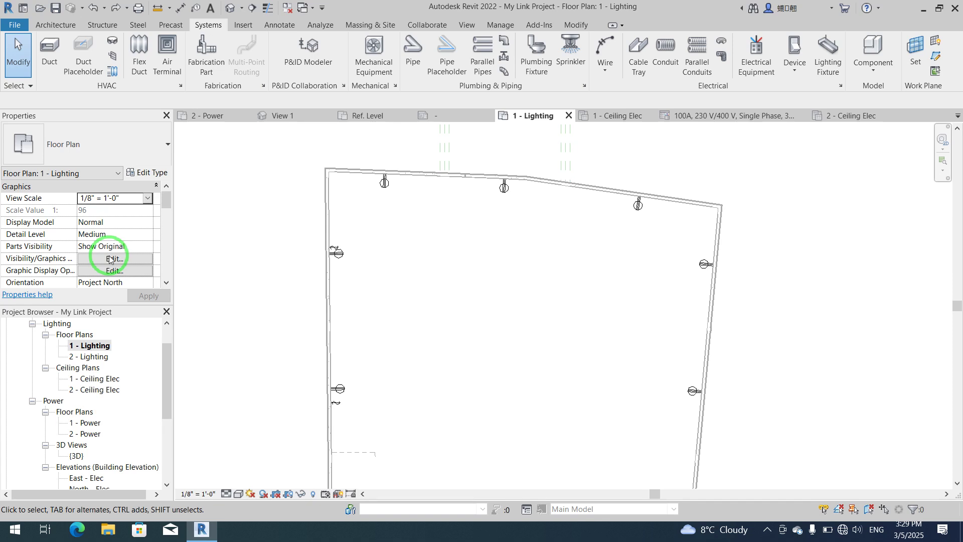
{"action": "scroll", "coordinate": [109, 259], "scroll_direction": "down", "scroll_amount": 2}
{"action": "left_click", "coordinate": [767, 529]}
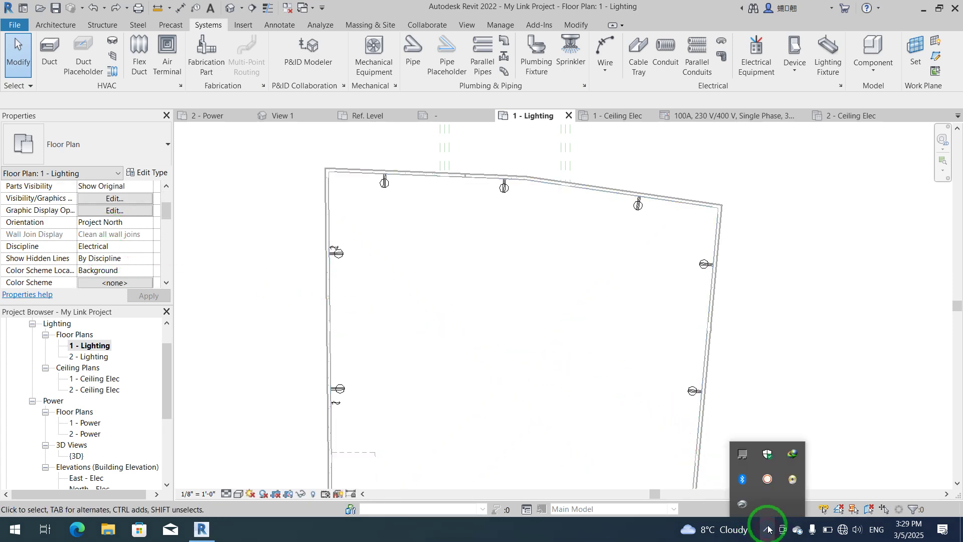
- Set the cut plane offset in the 1 - Lighting plan's view range to 9
{"action": "left_click_drag", "start_coordinate": [168, 214], "coordinate": [32, 254]}
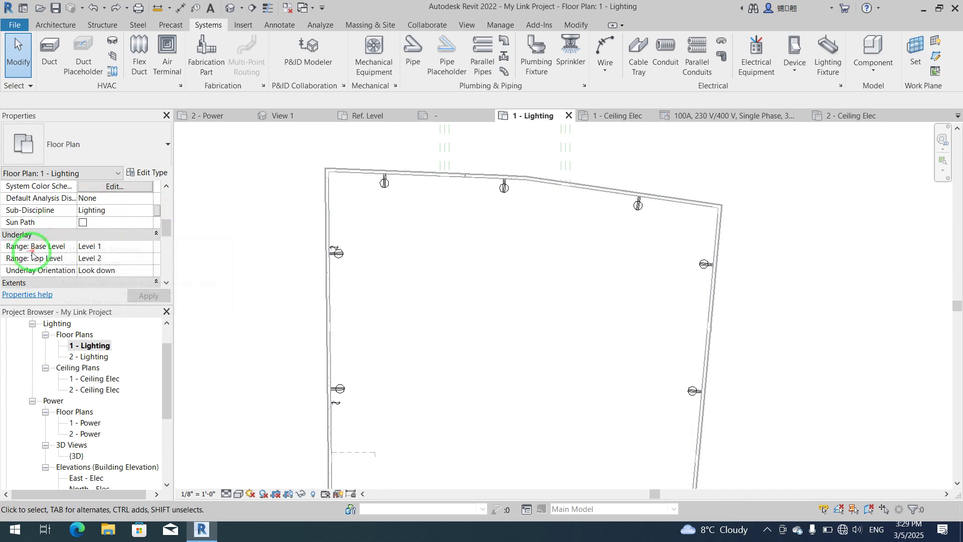
{"action": "scroll", "coordinate": [32, 254], "scroll_direction": "down", "scroll_amount": 3}
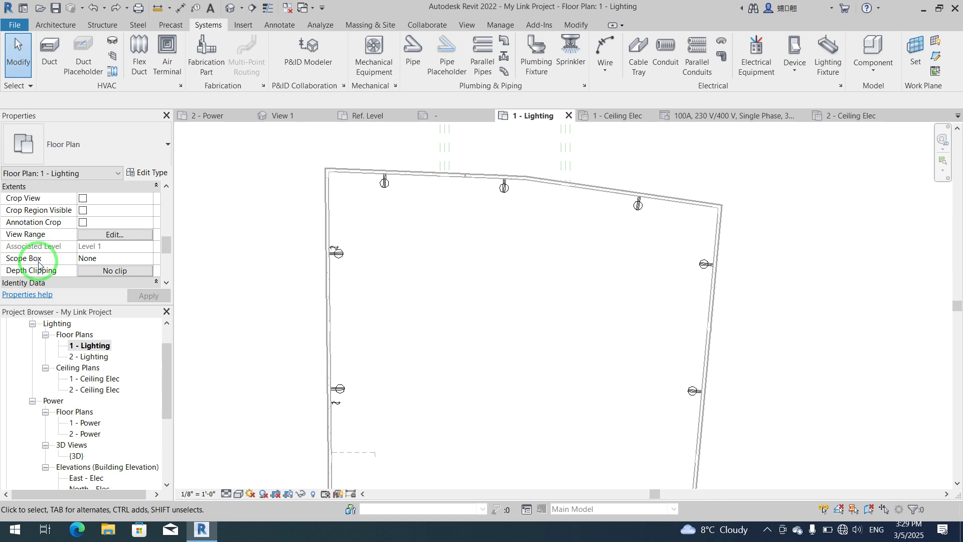
{"action": "left_click", "coordinate": [115, 234]}
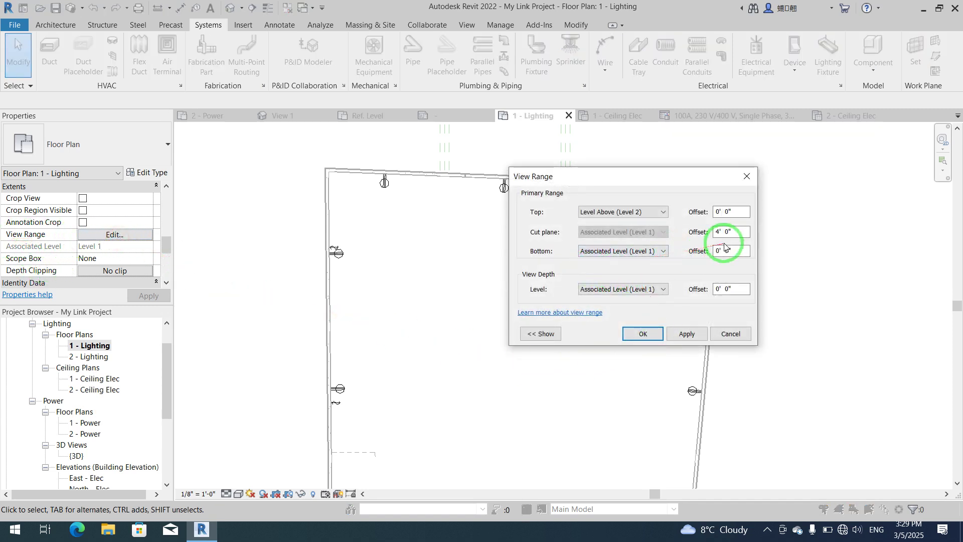
{"action": "left_click_drag", "start_coordinate": [733, 231], "coordinate": [708, 234]}
{"action": "type", "text": "9"}
{"action": "left_click", "coordinate": [686, 332]}
{"action": "left_click", "coordinate": [731, 251]}
{"action": "left_click", "coordinate": [642, 333]}
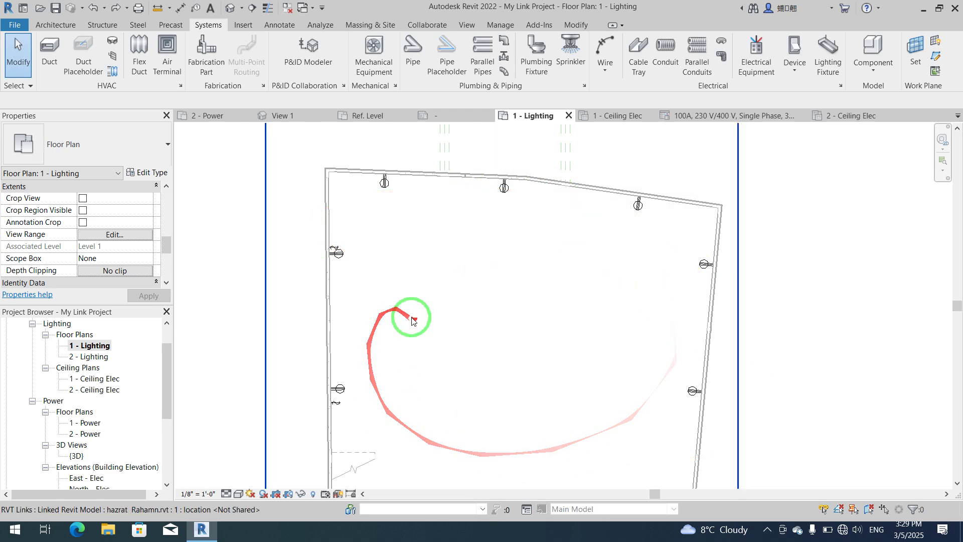
- Set the underlay's top level range to Unbounded and apply it to the 1 - Lighting plan
{"action": "left_click_drag", "start_coordinate": [164, 251], "coordinate": [161, 230]}
{"action": "left_click", "coordinate": [138, 237]}
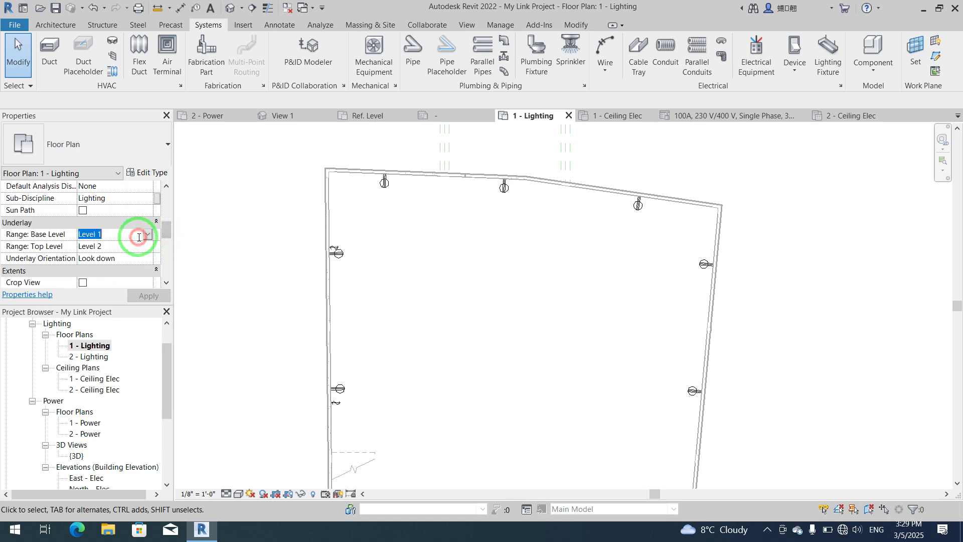
{"action": "left_click", "coordinate": [140, 246]}
{"action": "left_click", "coordinate": [147, 247]}
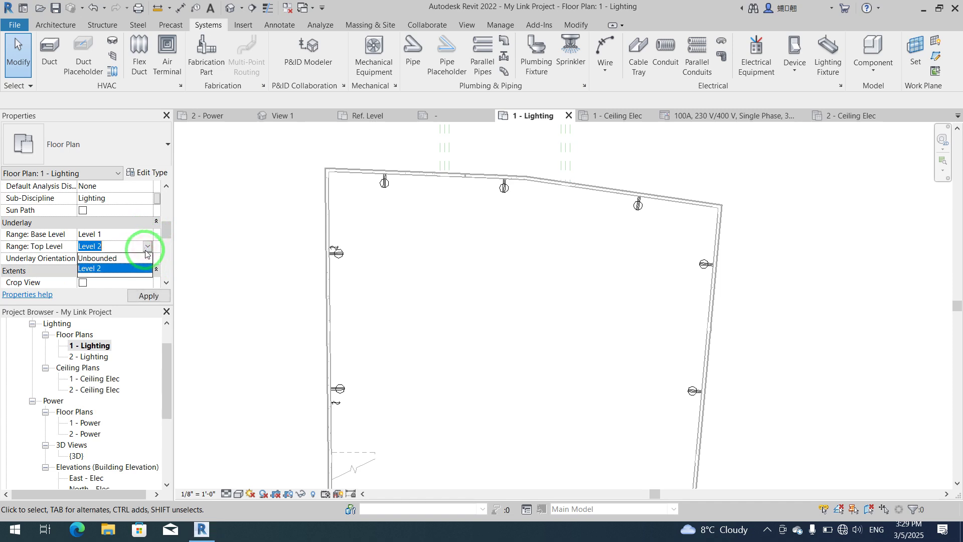
{"action": "left_click", "coordinate": [136, 258]}
{"action": "left_click", "coordinate": [144, 296]}
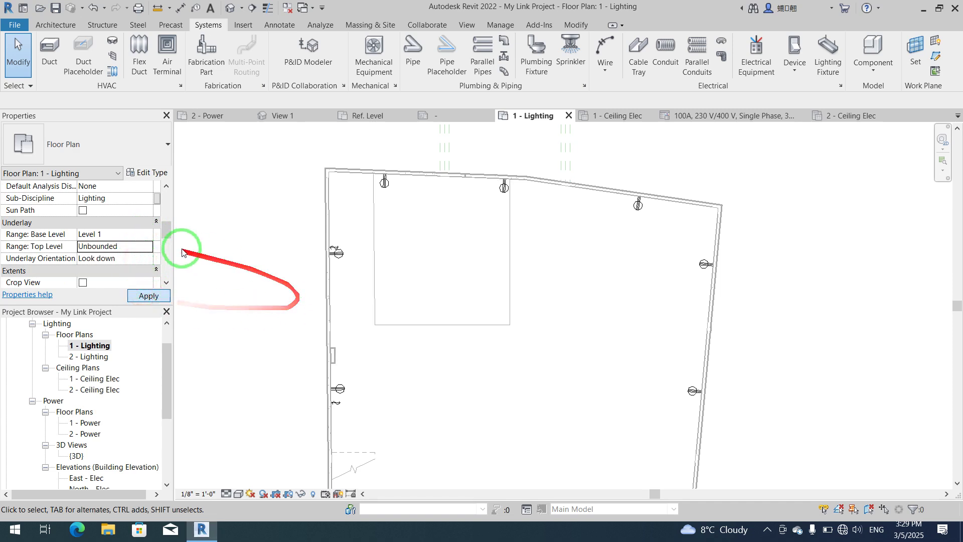
- Try None and Level 2 as the underlay base level of the 1 - Lighting plan
{"action": "left_click", "coordinate": [147, 234]}
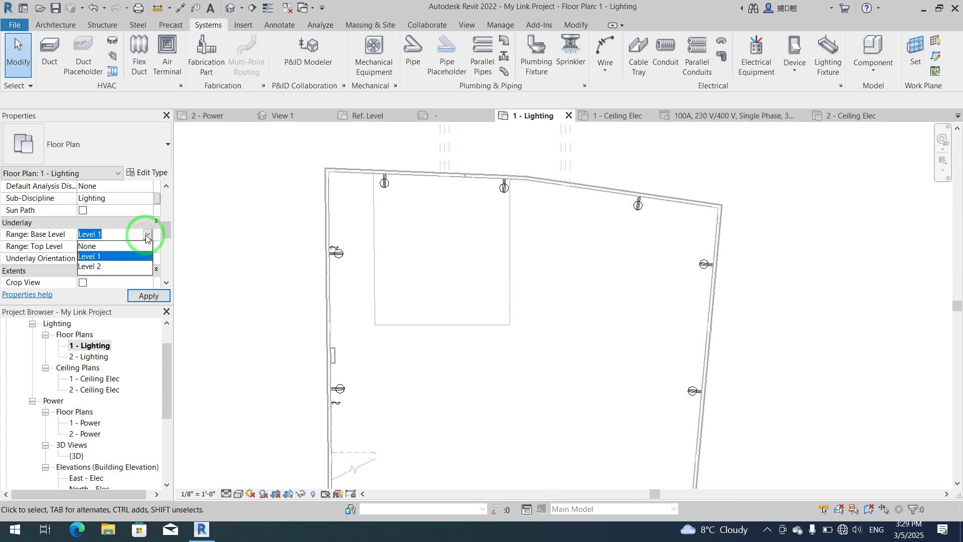
{"action": "left_click", "coordinate": [124, 247]}
{"action": "left_click", "coordinate": [142, 296]}
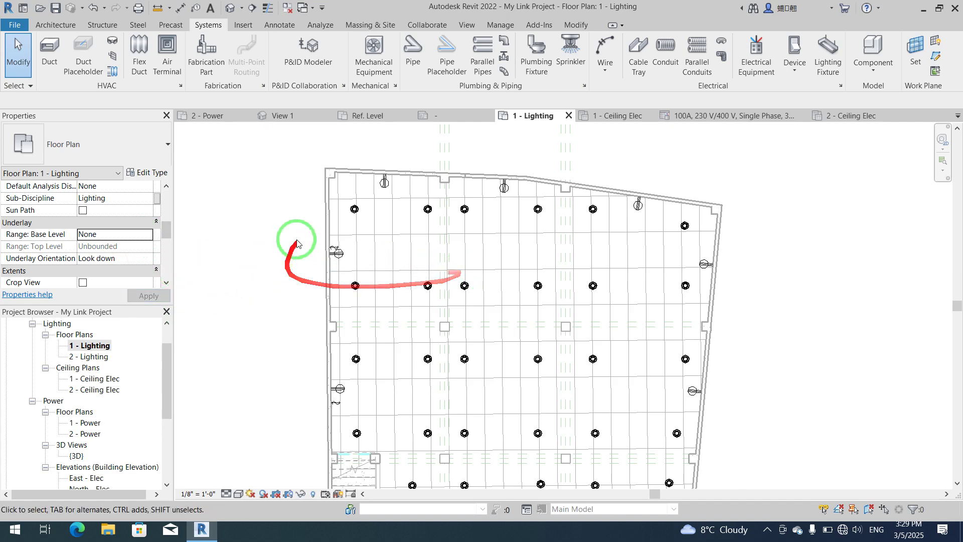
{"action": "left_click", "coordinate": [138, 236]}
{"action": "left_click", "coordinate": [148, 234]}
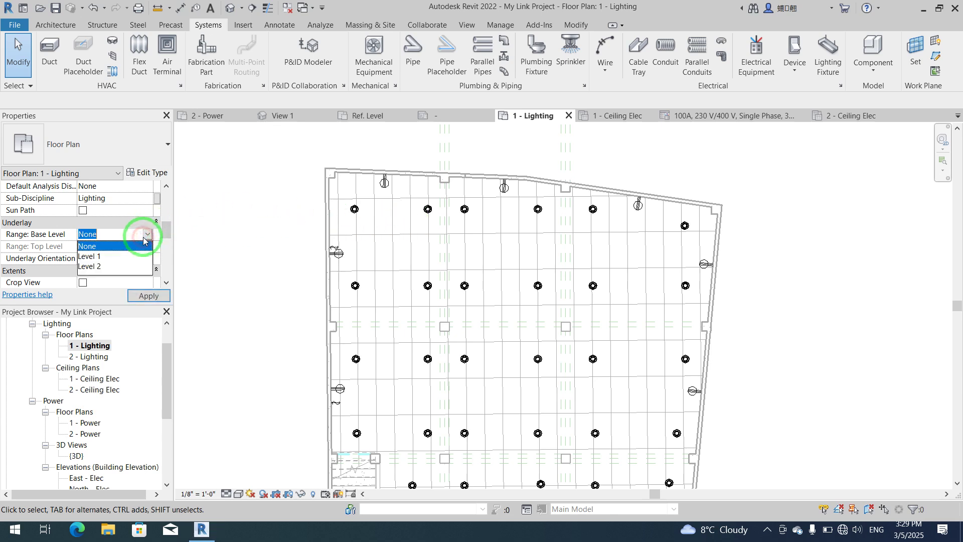
{"action": "left_click", "coordinate": [96, 265]}
{"action": "left_click", "coordinate": [147, 297]}
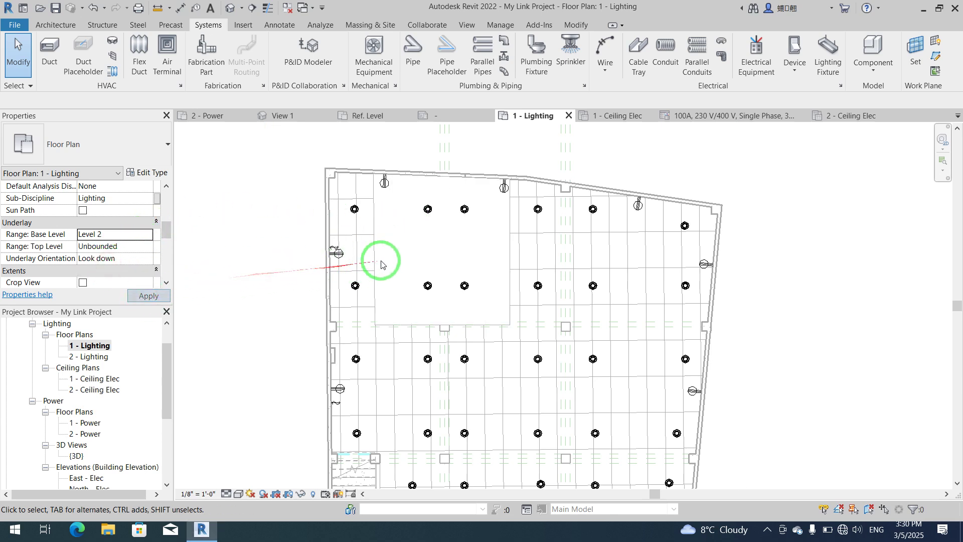
- Set the underlay base level back to Level 1 and apply it
{"action": "left_click", "coordinate": [123, 234]}
{"action": "left_click", "coordinate": [146, 234]}
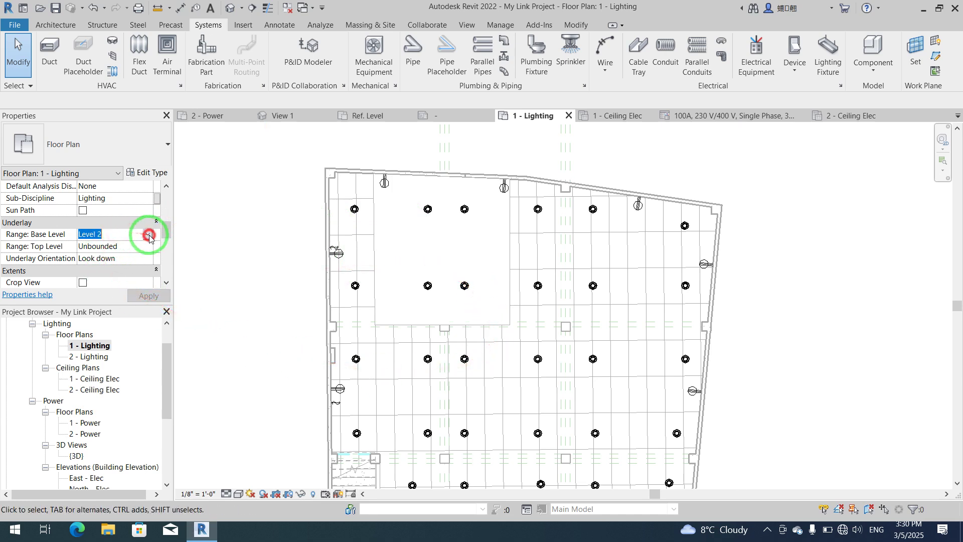
{"action": "left_click", "coordinate": [98, 258]}
{"action": "left_click", "coordinate": [134, 296]}
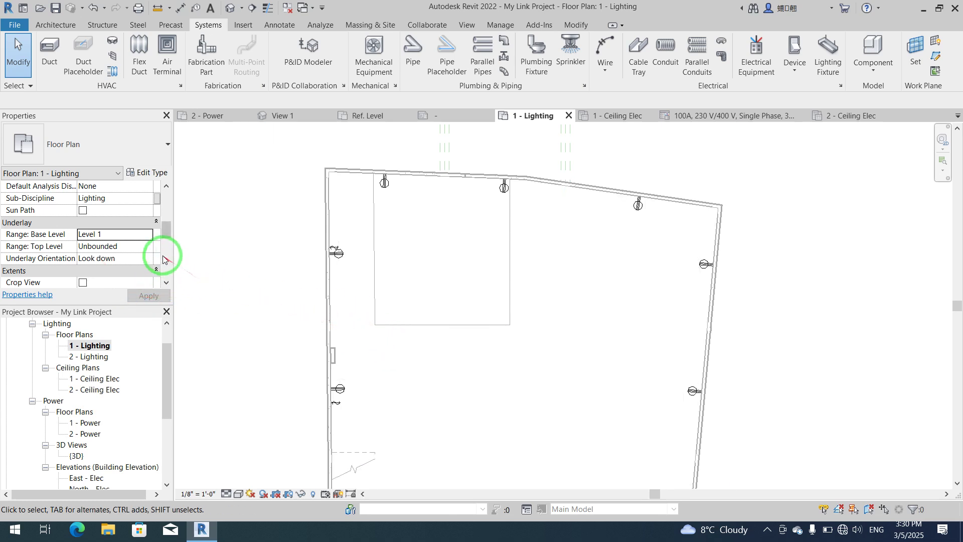
- Try the Look up underlay orientation in the 1 - Lighting plan and return it to Look down
{"action": "left_click", "coordinate": [135, 245]}
{"action": "left_click", "coordinate": [142, 258]}
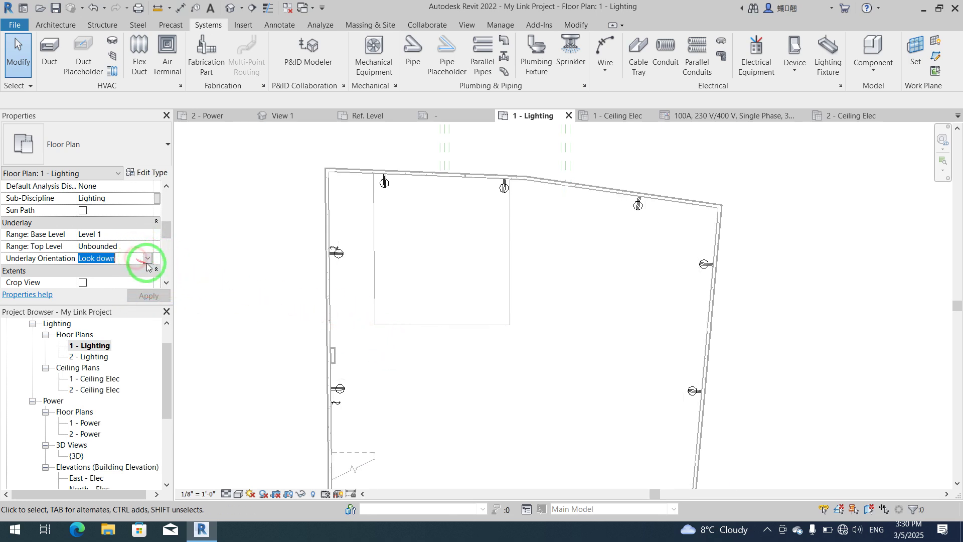
{"action": "left_click", "coordinate": [147, 258]}
{"action": "left_click", "coordinate": [96, 280]}
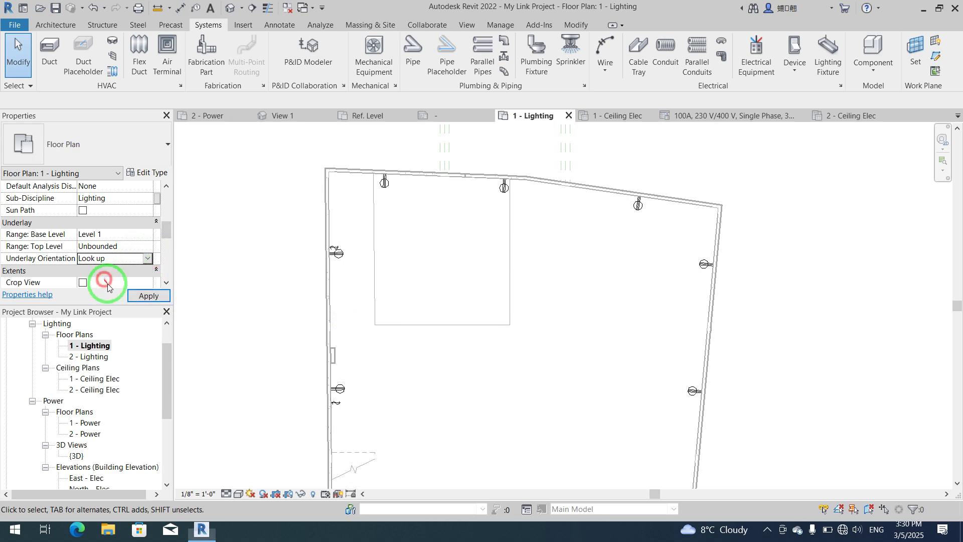
{"action": "left_click", "coordinate": [146, 296]}
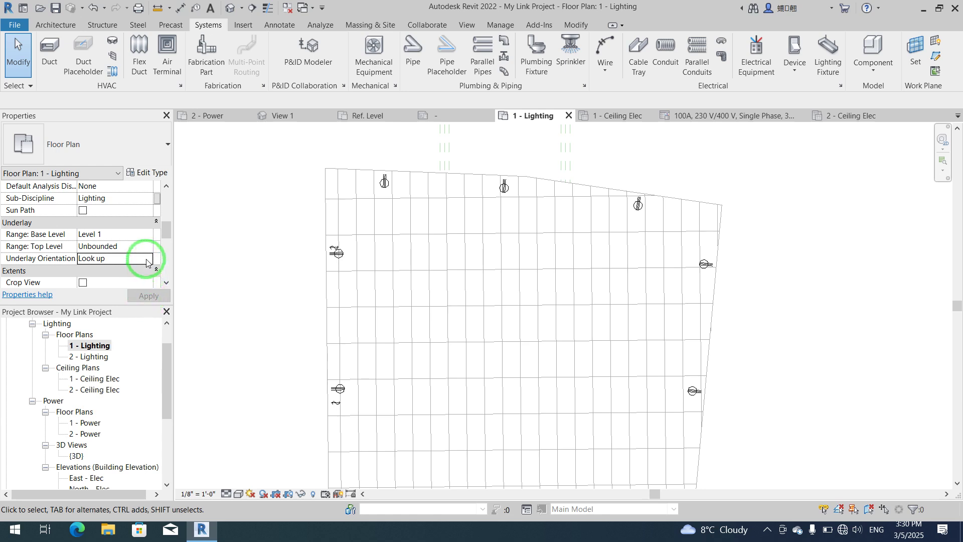
{"action": "left_click", "coordinate": [140, 266]}
{"action": "left_click", "coordinate": [140, 265]}
{"action": "left_click", "coordinate": [127, 271]}
{"action": "left_click", "coordinate": [144, 297]}
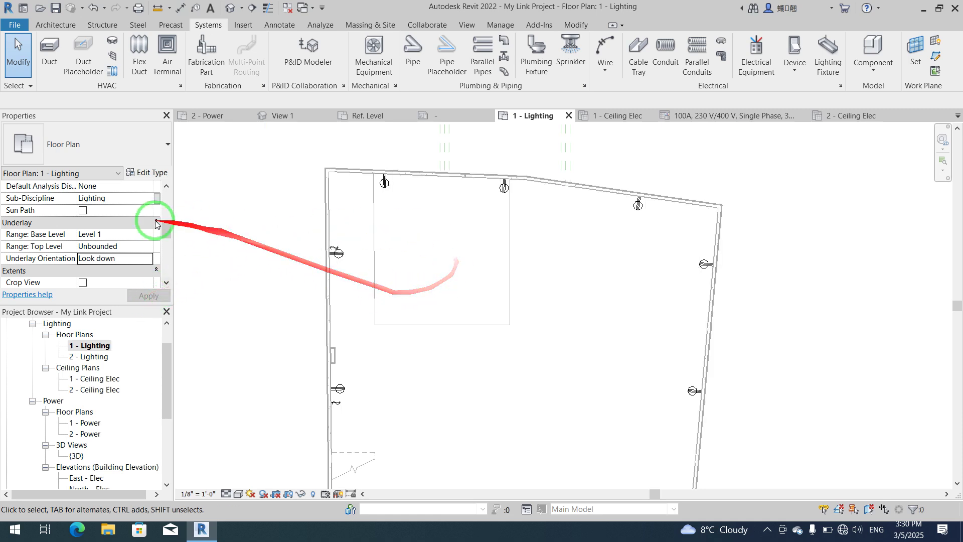
- Set the default elevation of the Receptacle - 220V Standard type to 4' 0" in its type properties and apply it
{"action": "scroll", "coordinate": [370, 227], "scroll_direction": "down", "scroll_amount": 2}
{"action": "middle_click_drag", "start_coordinate": [392, 280], "coordinate": [405, 247]}
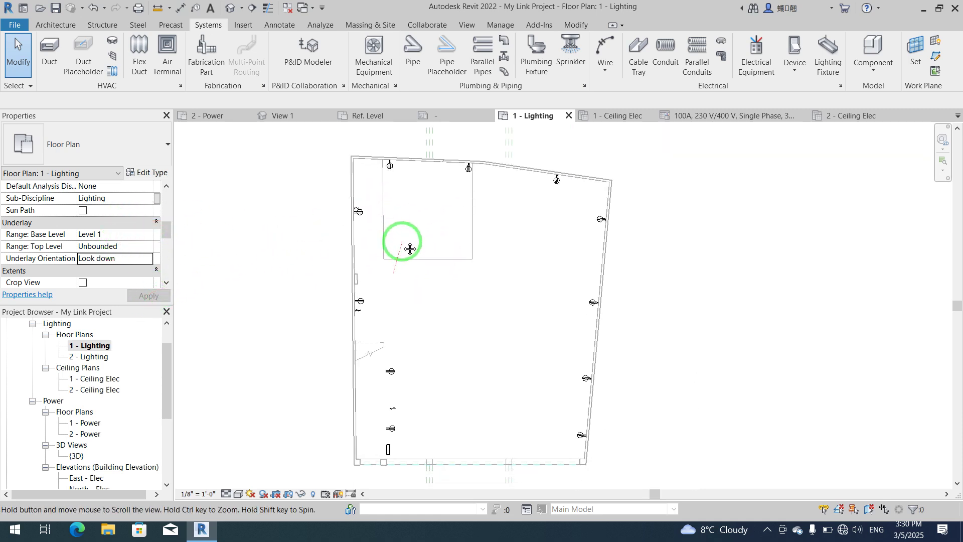
{"action": "left_click", "coordinate": [390, 429]}
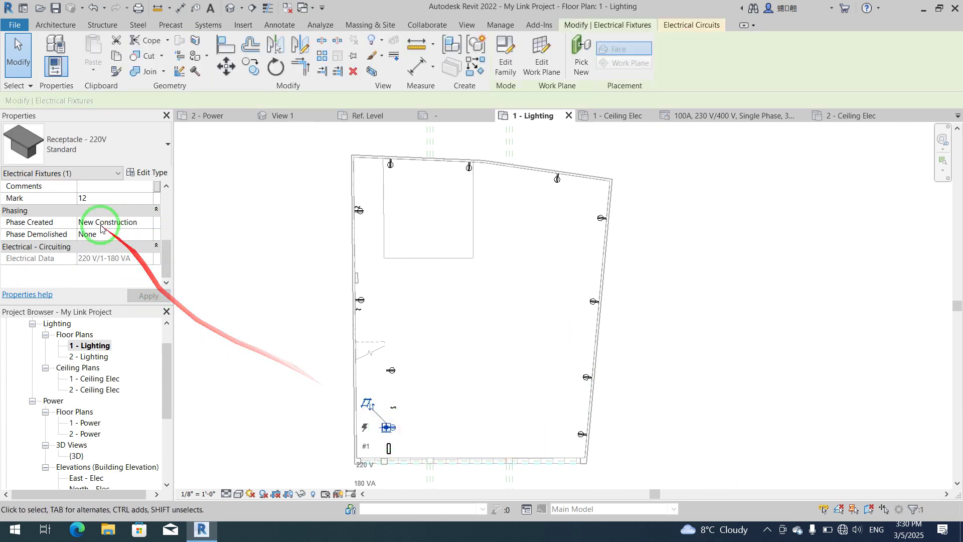
{"action": "scroll", "coordinate": [108, 232], "scroll_direction": "up", "scroll_amount": 5}
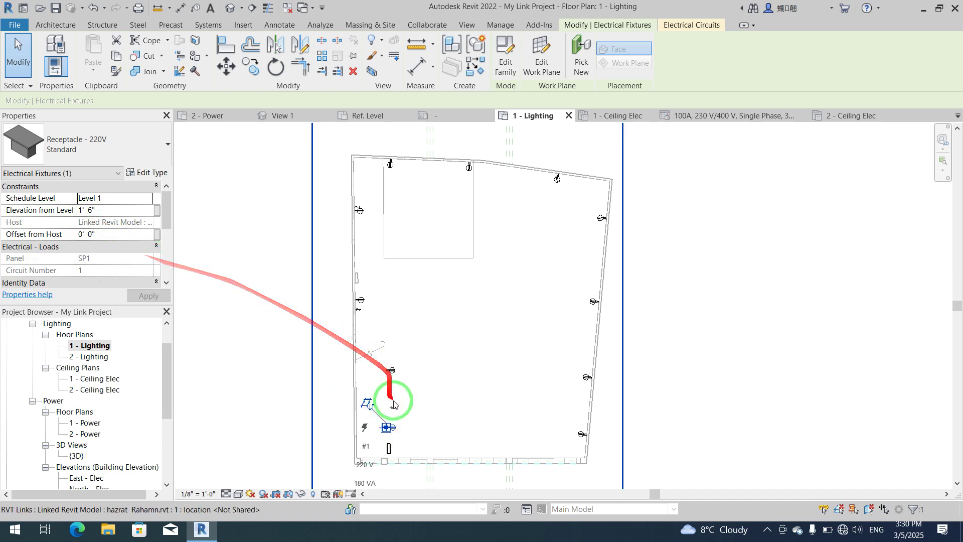
{"action": "left_click", "coordinate": [131, 211]}
{"action": "left_click", "coordinate": [147, 172]}
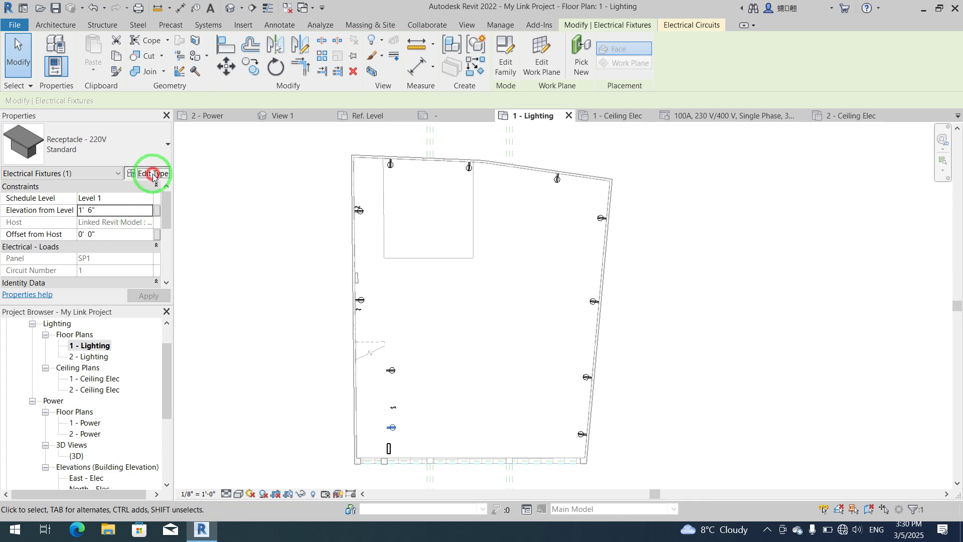
{"action": "left_click", "coordinate": [358, 140]}
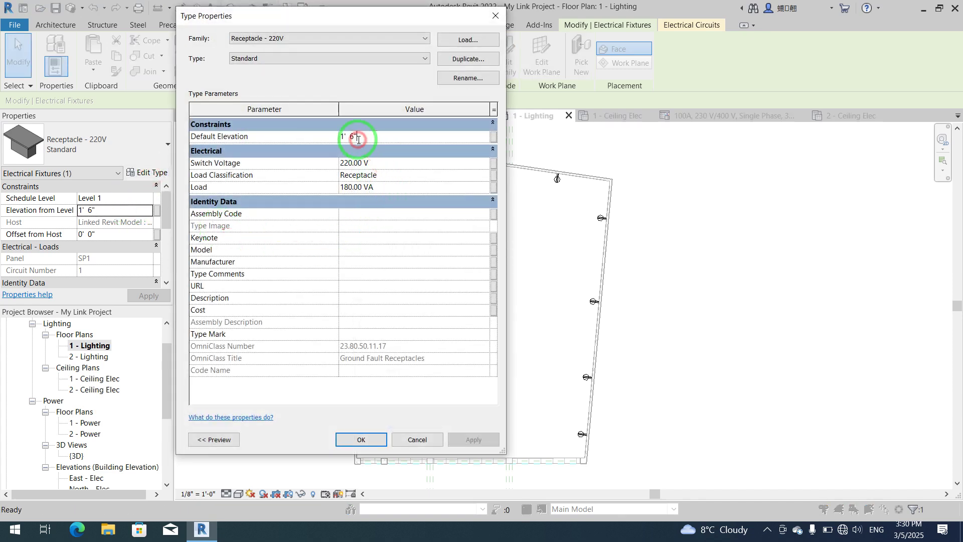
{"action": "left_click_drag", "start_coordinate": [359, 139], "coordinate": [335, 135]}
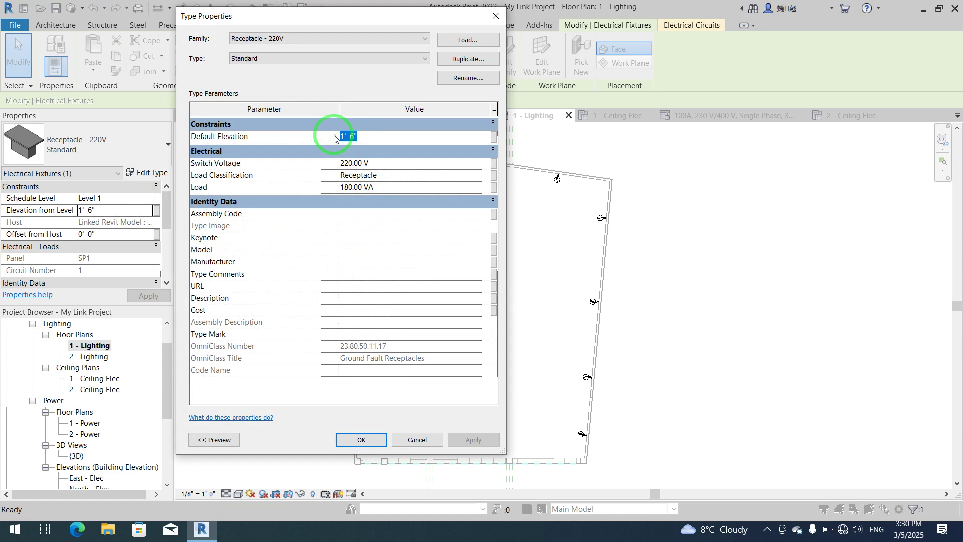
{"action": "key", "text": "BackSpace"}
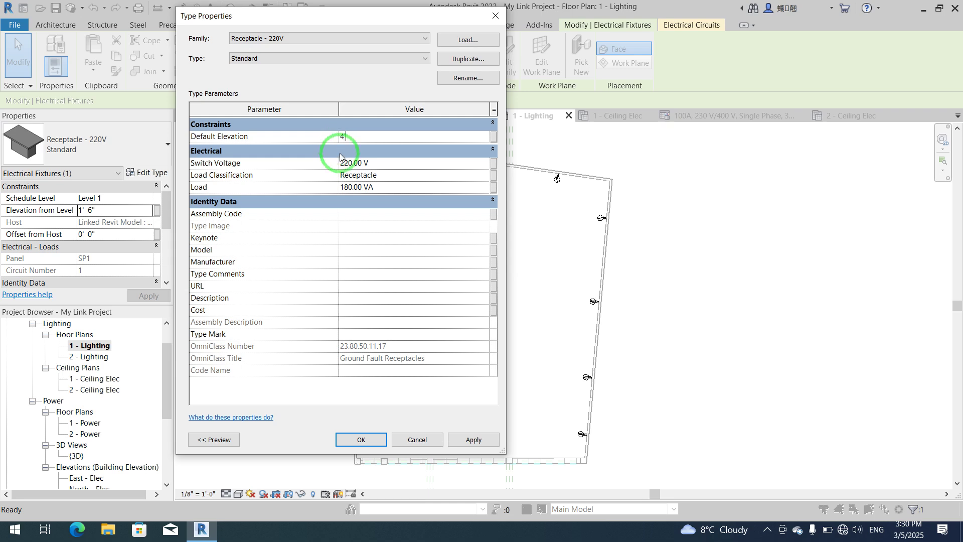
{"action": "left_click", "coordinate": [468, 439]}
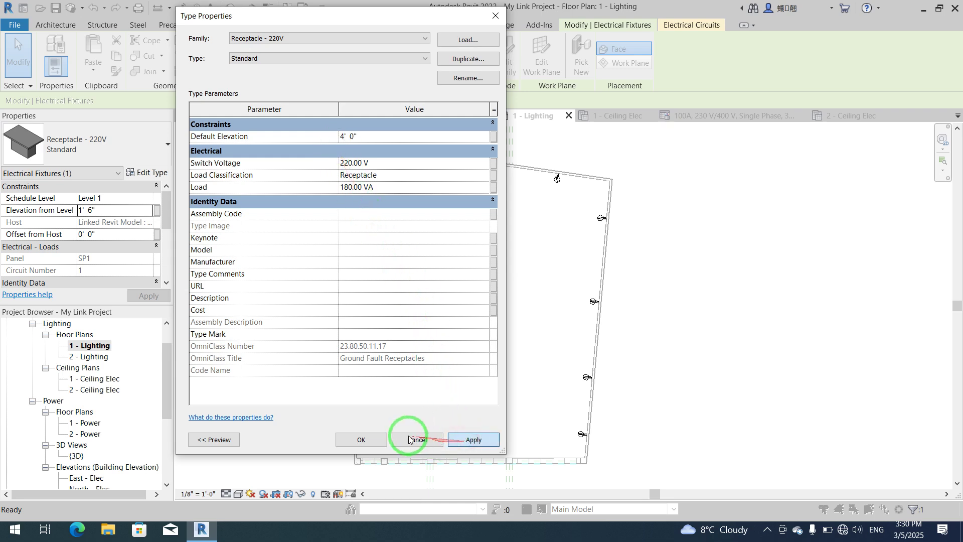
{"action": "left_click", "coordinate": [361, 439]}
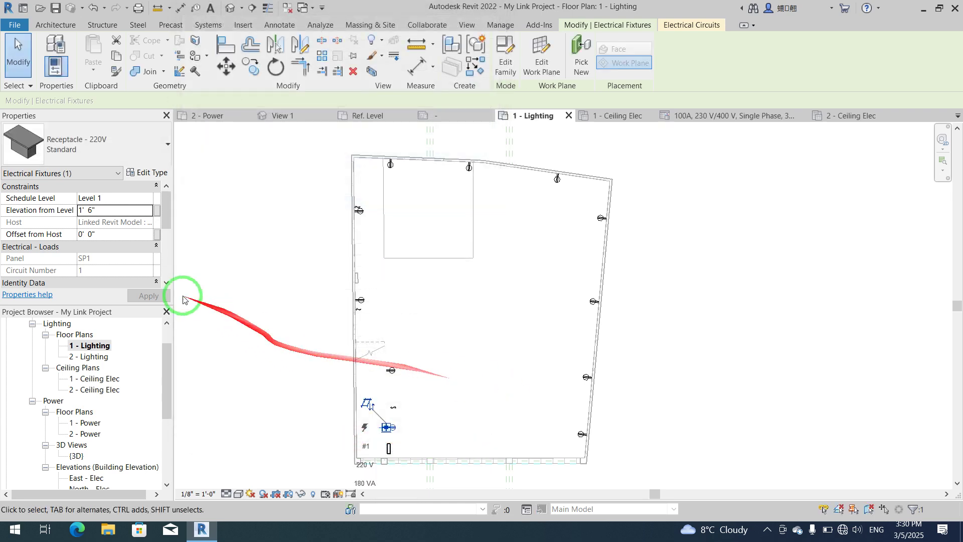
{"action": "left_click", "coordinate": [243, 318]}
{"action": "left_click", "coordinate": [393, 425]}
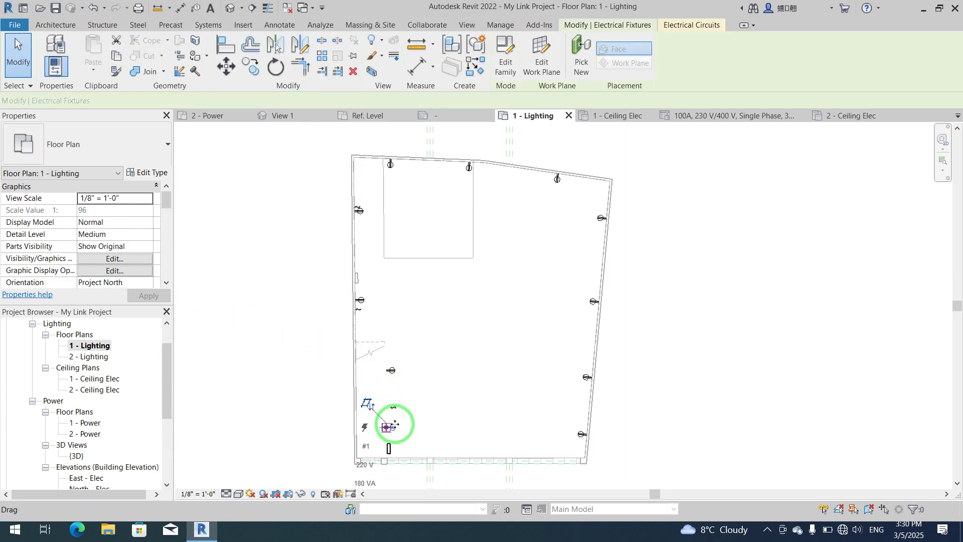
{"action": "left_click", "coordinate": [286, 367]}
{"action": "left_click", "coordinate": [398, 372]}
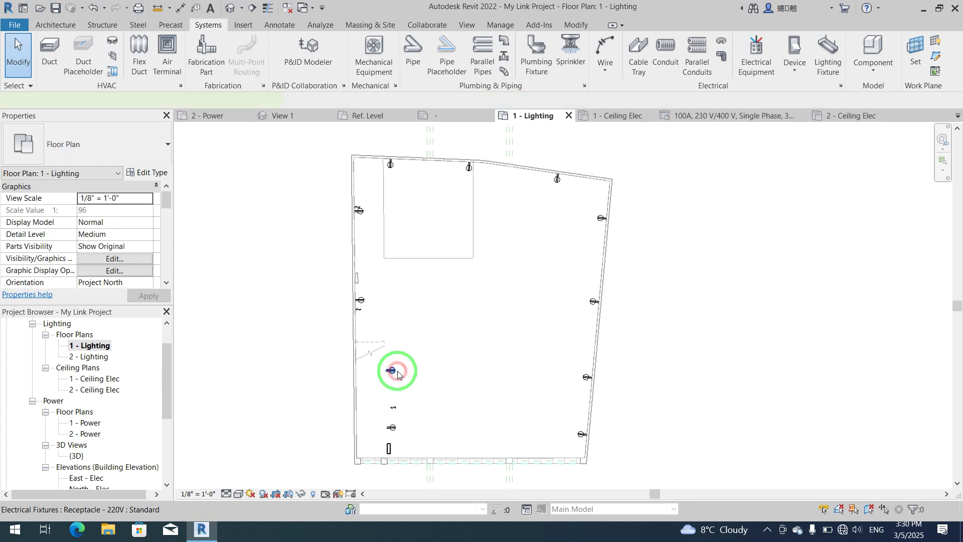
{"action": "left_click", "coordinate": [257, 341]}
{"action": "left_click", "coordinate": [275, 343]}
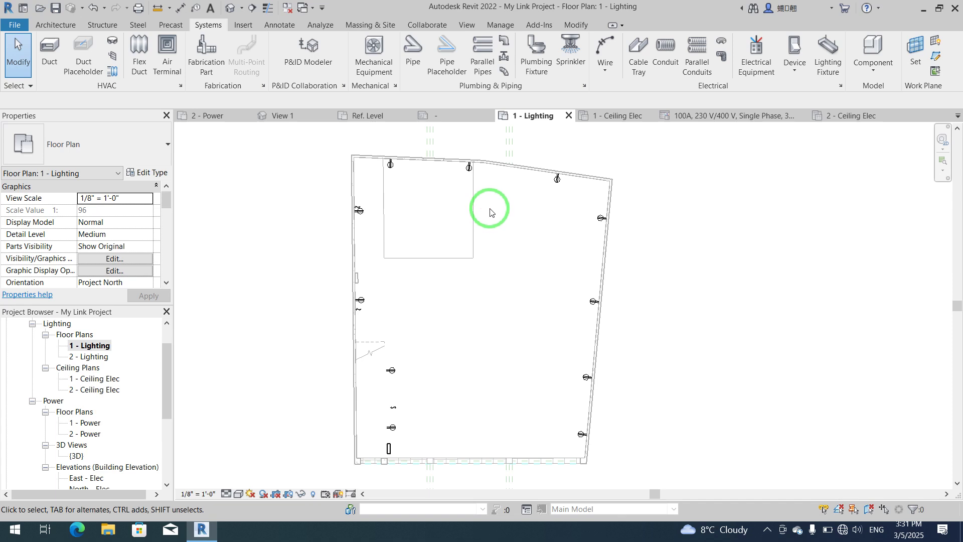
{"action": "left_click", "coordinate": [87, 346]}
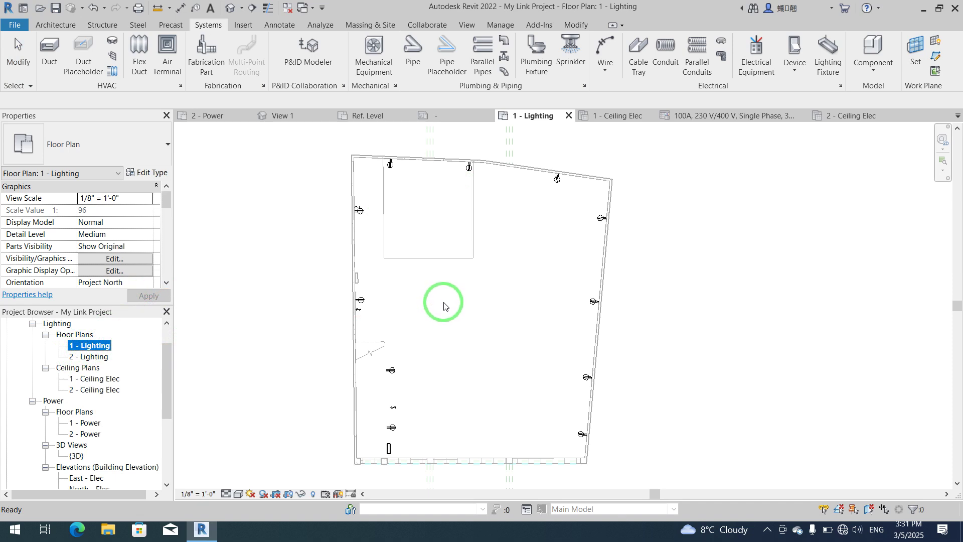
{"action": "left_click", "coordinate": [442, 277]}
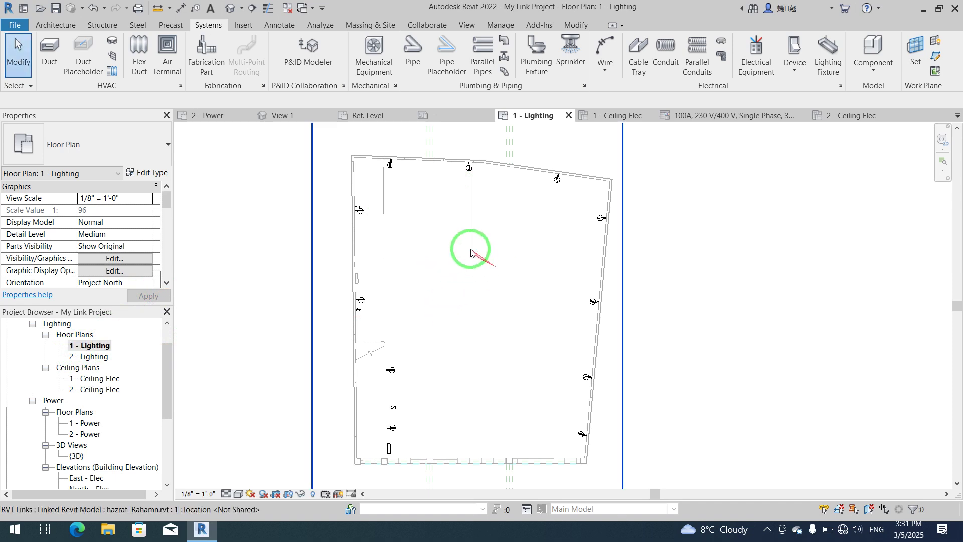
- Hide the whole category of the receptacles in the 1 - Lighting floor plan
{"action": "middle_click_drag", "start_coordinate": [439, 213], "coordinate": [459, 256]}
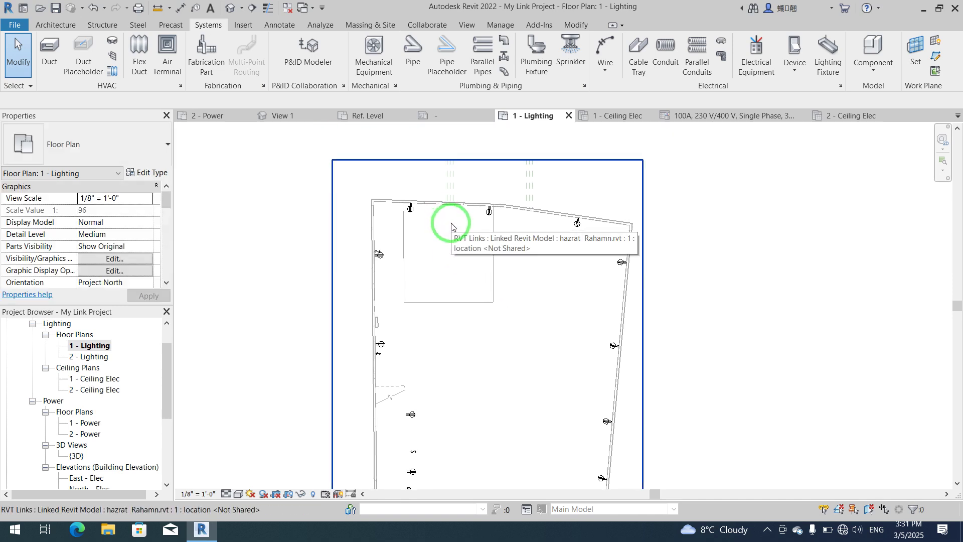
{"action": "scroll", "coordinate": [452, 238], "scroll_direction": "up", "scroll_amount": 2}
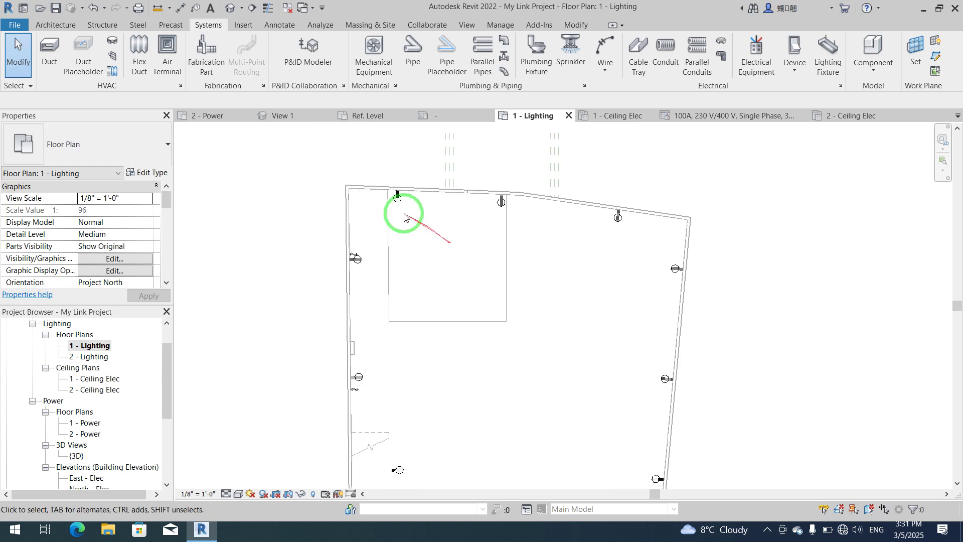
{"action": "left_click", "coordinate": [394, 200]}
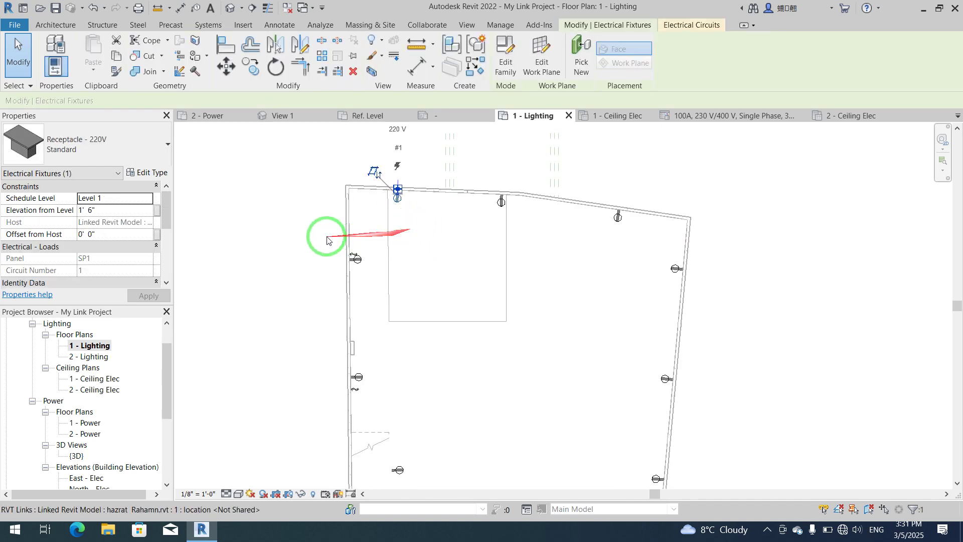
{"action": "right_click", "coordinate": [292, 230]}
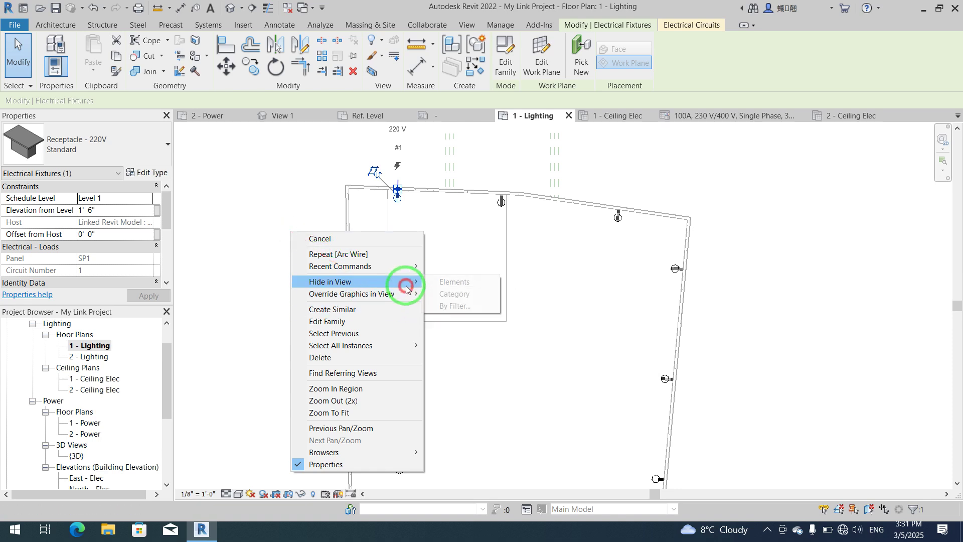
{"action": "mouse_move", "coordinate": [409, 282]}
{"action": "left_click", "coordinate": [467, 296]}
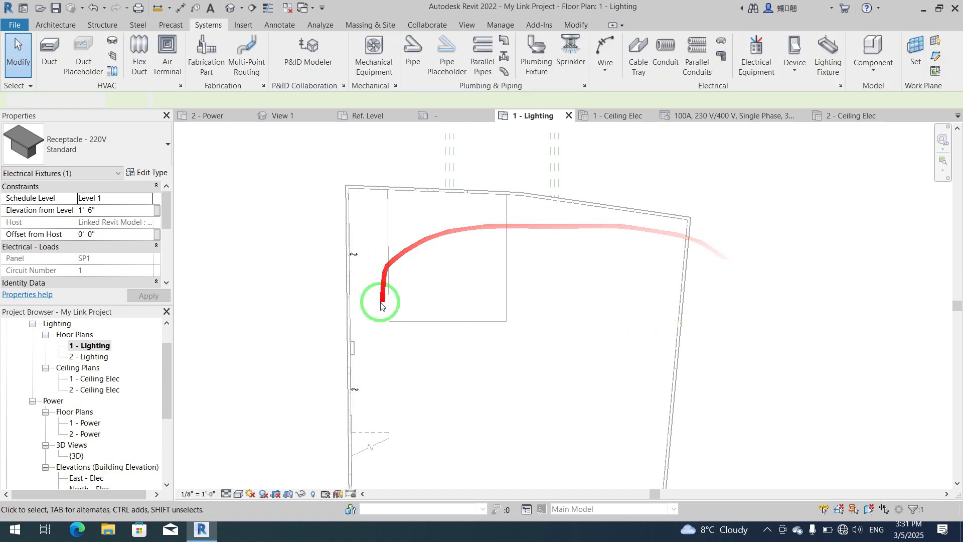
{"action": "left_click", "coordinate": [406, 357]}
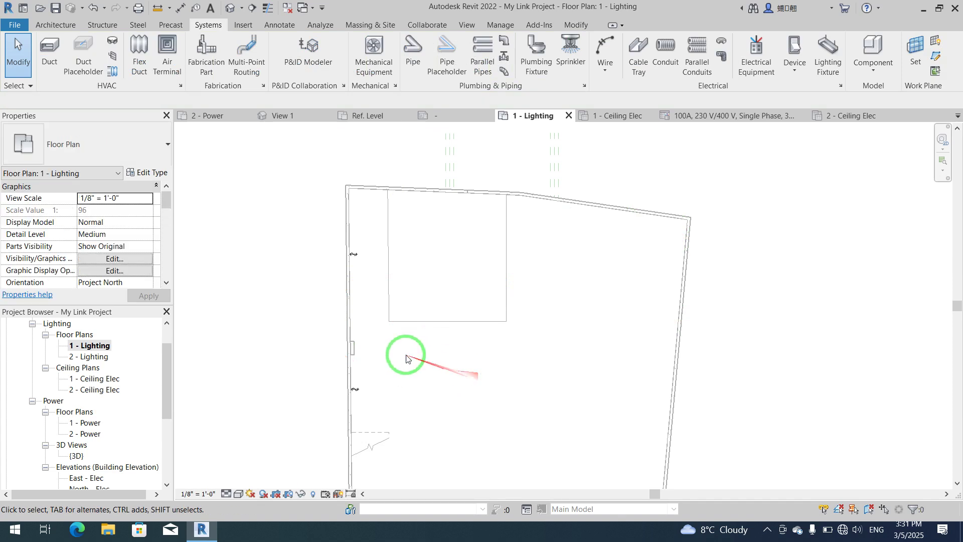
- Start placing a lighting fixture and choose the Wall Lamp - Bracket 100W - 120V type by searching for "wall"
{"action": "middle_click_drag", "start_coordinate": [413, 361], "coordinate": [415, 311]}
{"action": "scroll", "coordinate": [407, 310], "scroll_direction": "down", "scroll_amount": 3}
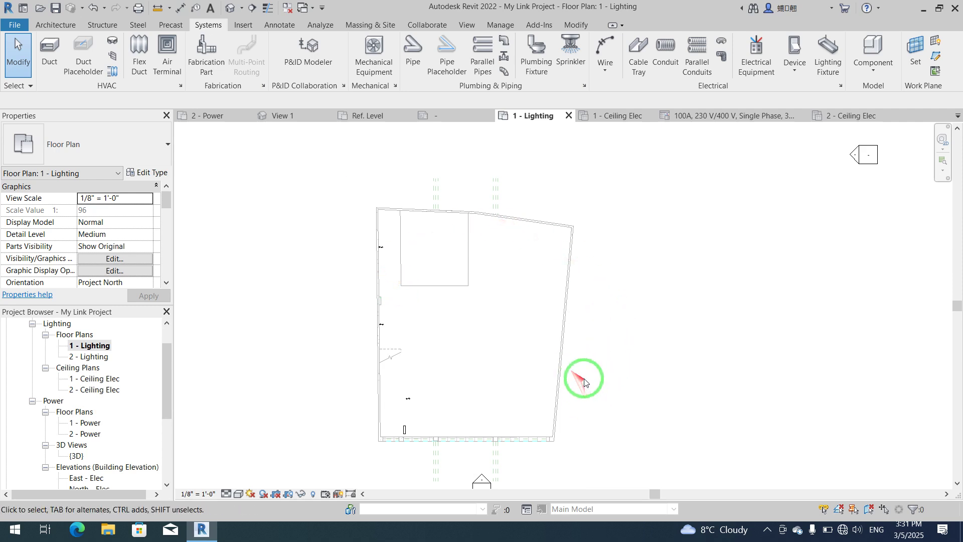
{"action": "scroll", "coordinate": [467, 211], "scroll_direction": "up", "scroll_amount": 2}
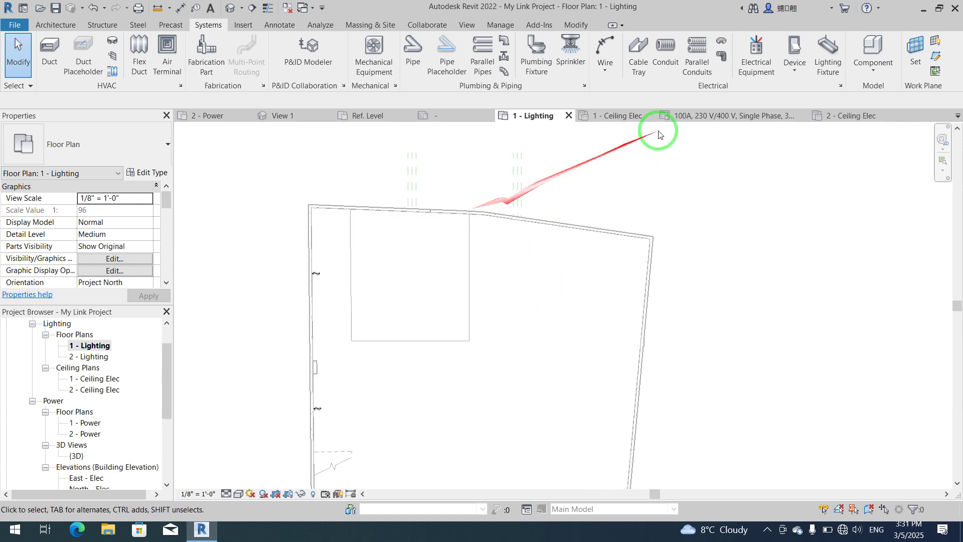
{"action": "left_click", "coordinate": [826, 52]}
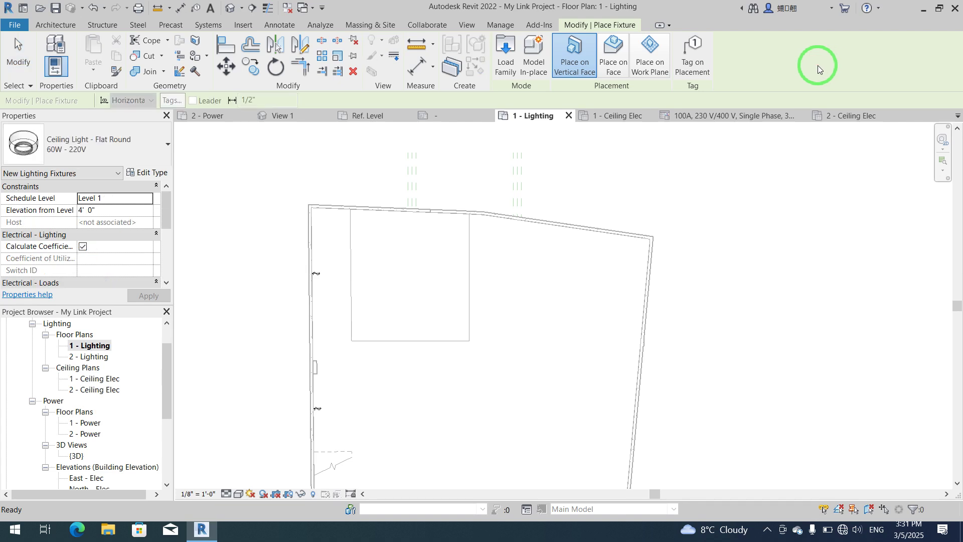
{"action": "left_click", "coordinate": [131, 146]}
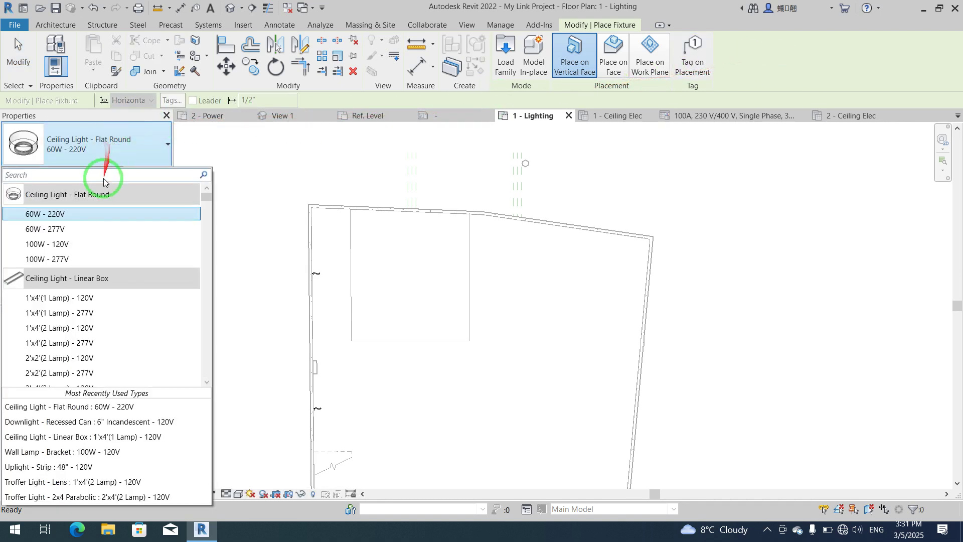
{"action": "type", "text": "wall"}
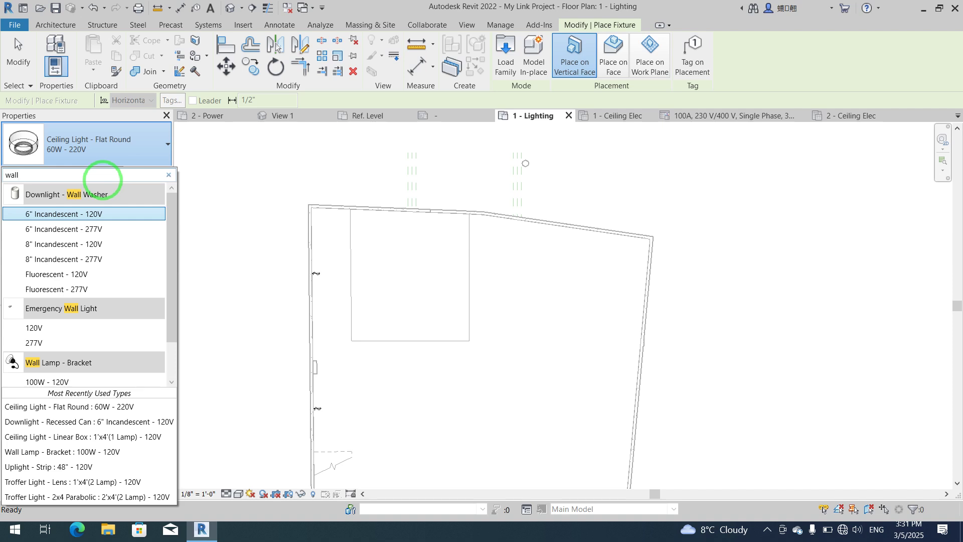
{"action": "mouse_move", "coordinate": [102, 364]}
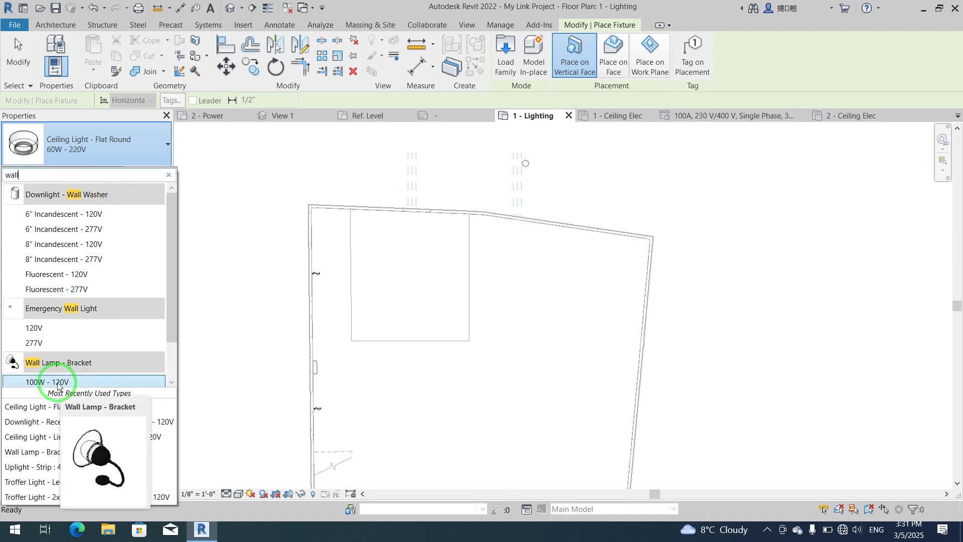
{"action": "scroll", "coordinate": [57, 385], "scroll_direction": "down", "scroll_amount": 2}
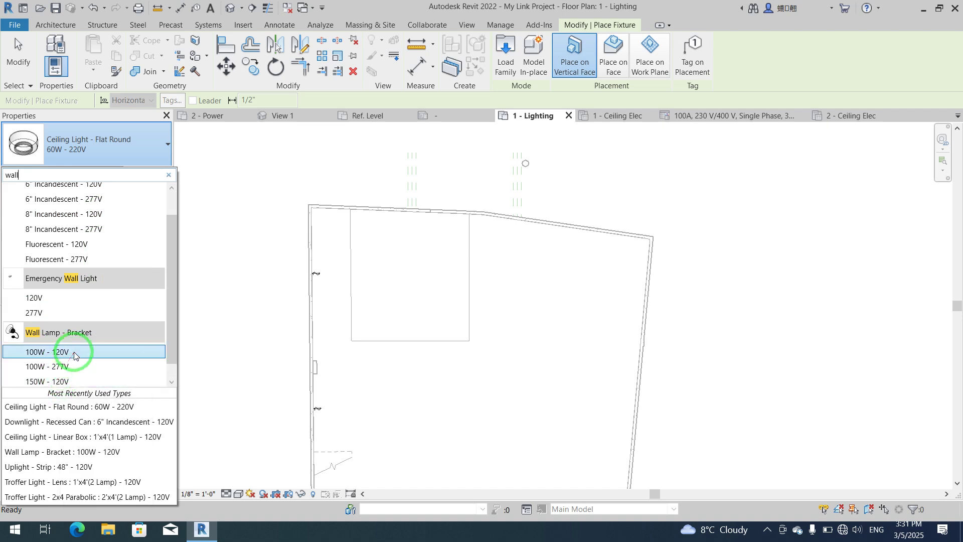
{"action": "scroll", "coordinate": [73, 355], "scroll_direction": "down", "scroll_amount": 1}
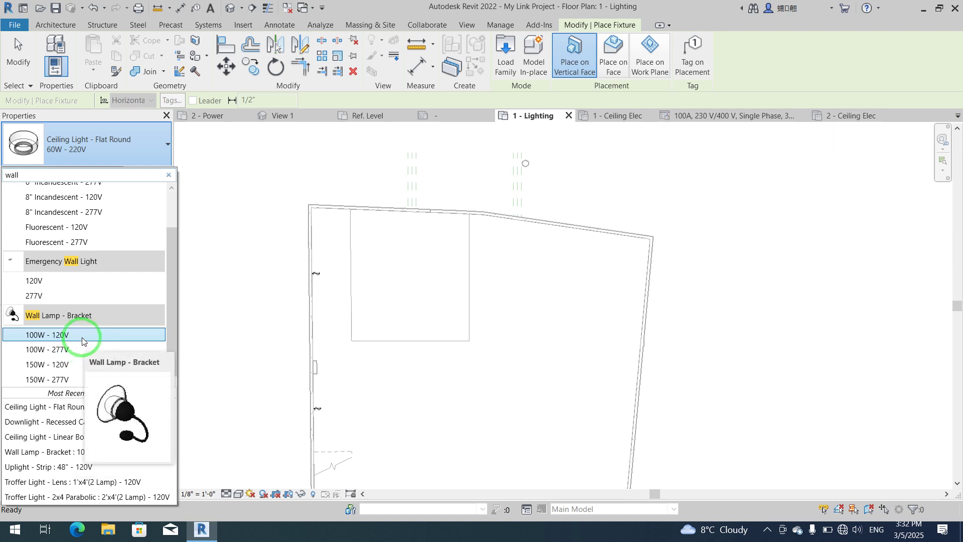
{"action": "left_click", "coordinate": [81, 336]}
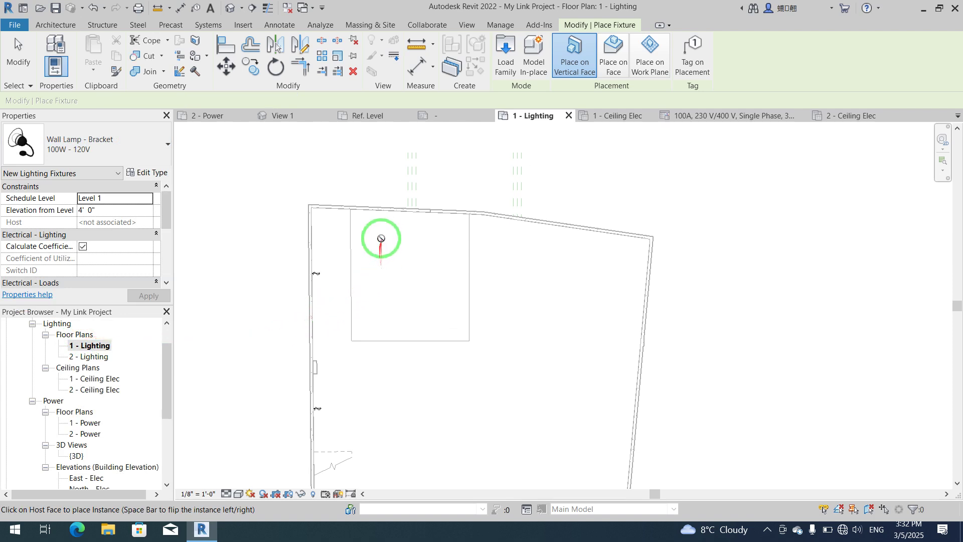
- Set the visual style of the 1 - Lighting floor plan to Wireframe
{"action": "scroll", "coordinate": [377, 213], "scroll_direction": "up", "scroll_amount": 4}
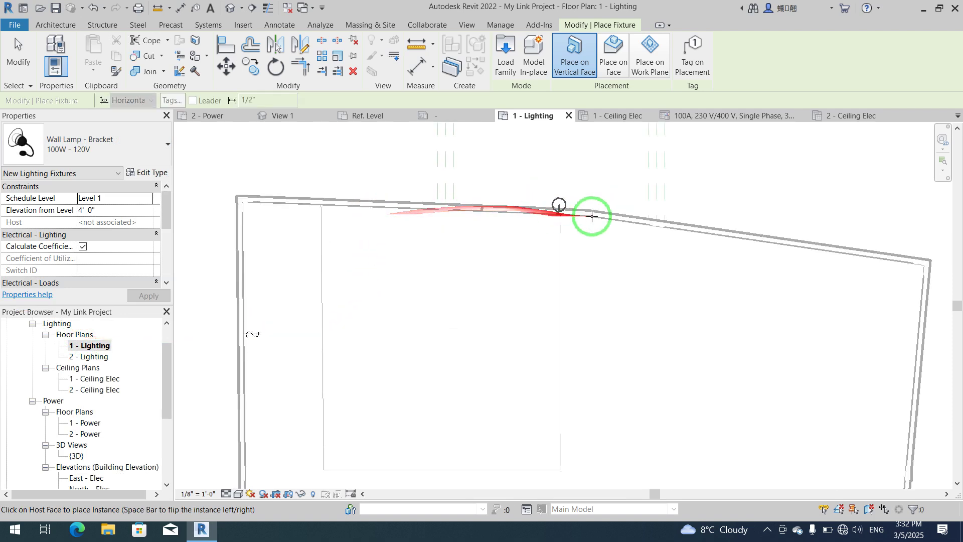
{"action": "scroll", "coordinate": [623, 239], "scroll_direction": "down", "scroll_amount": 2}
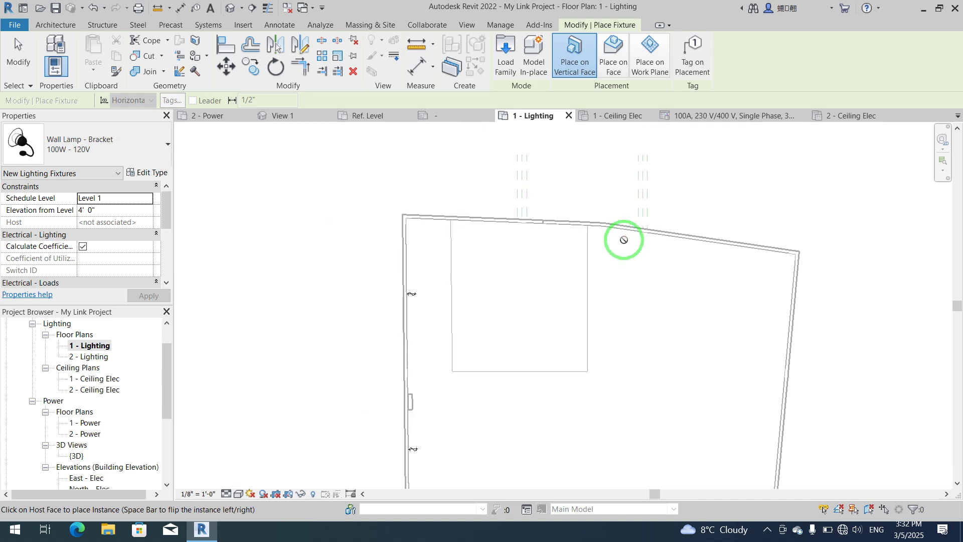
{"action": "middle_click_drag", "start_coordinate": [657, 361], "coordinate": [564, 295]}
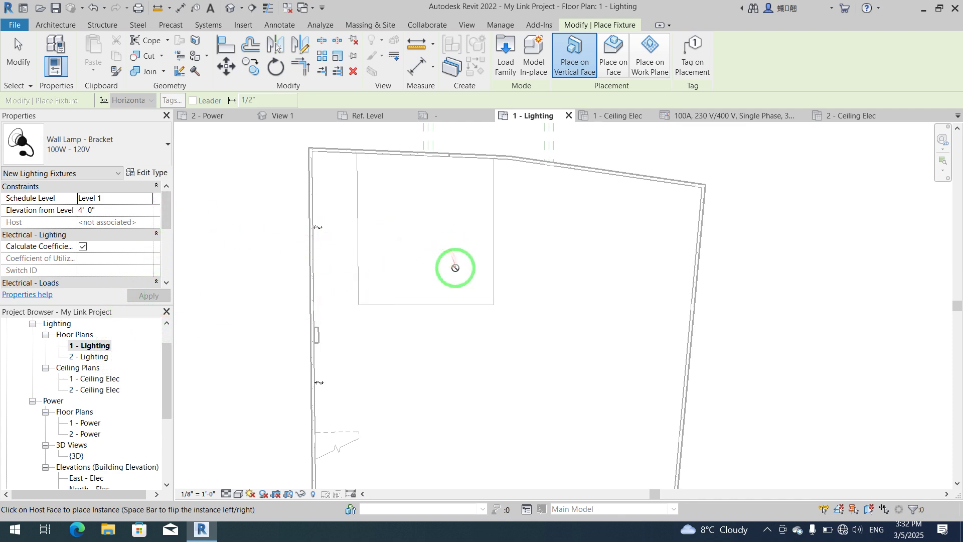
{"action": "scroll", "coordinate": [455, 267], "scroll_direction": "down", "scroll_amount": 2}
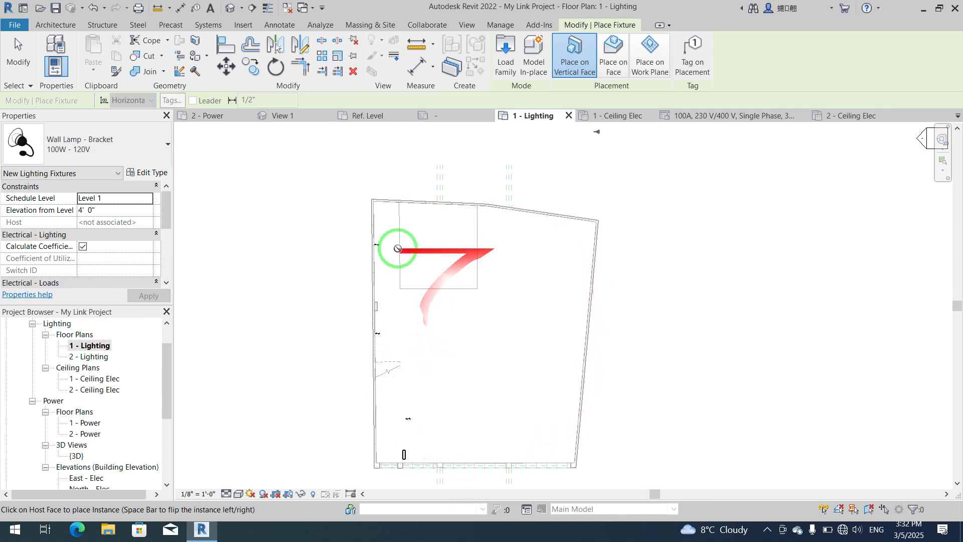
{"action": "left_click", "coordinate": [240, 495]}
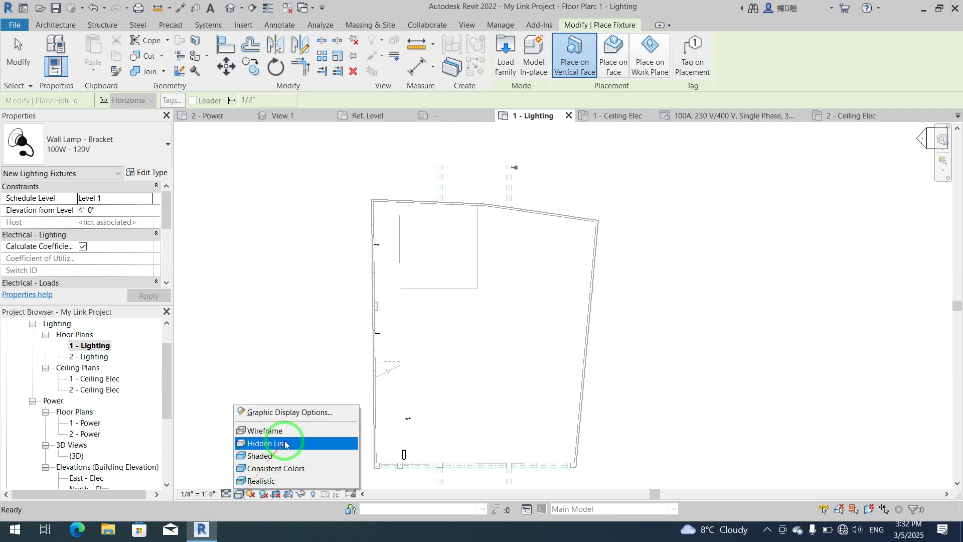
{"action": "left_click", "coordinate": [268, 443]}
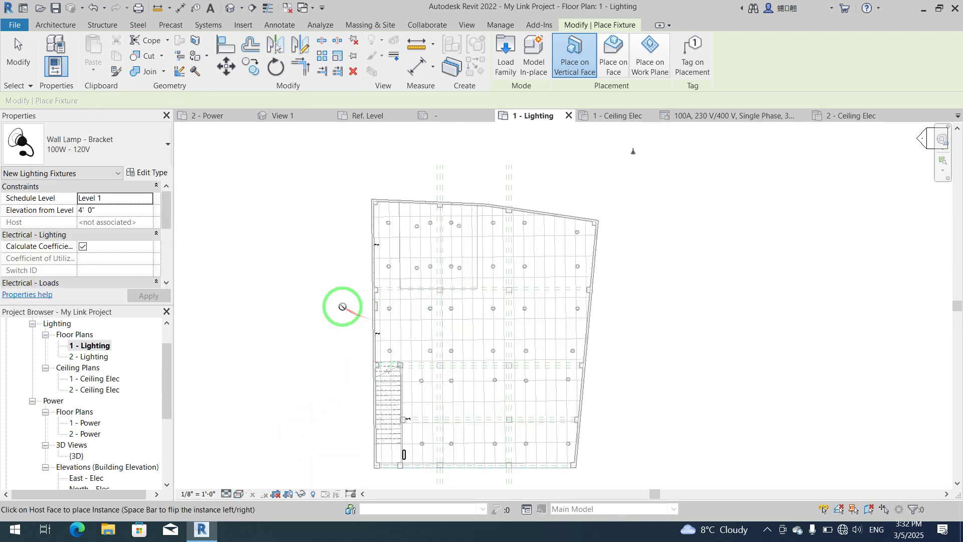
- Place bracket wall lamps at three spots along the room's upper wall and one on the right-hand wall
{"action": "middle_click_drag", "start_coordinate": [320, 294], "coordinate": [315, 312]}
{"action": "scroll", "coordinate": [438, 227], "scroll_direction": "up", "scroll_amount": 5}
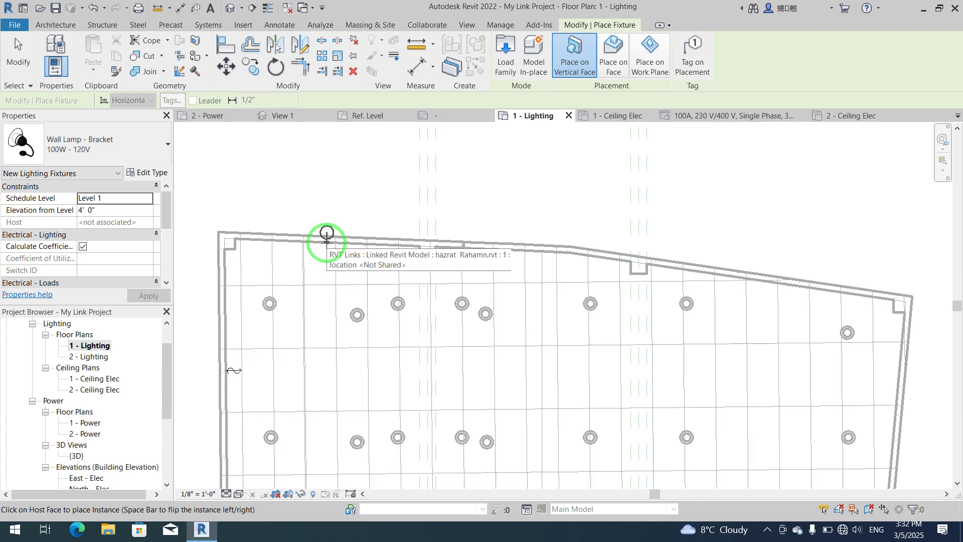
{"action": "scroll", "coordinate": [326, 241], "scroll_direction": "up", "scroll_amount": 2}
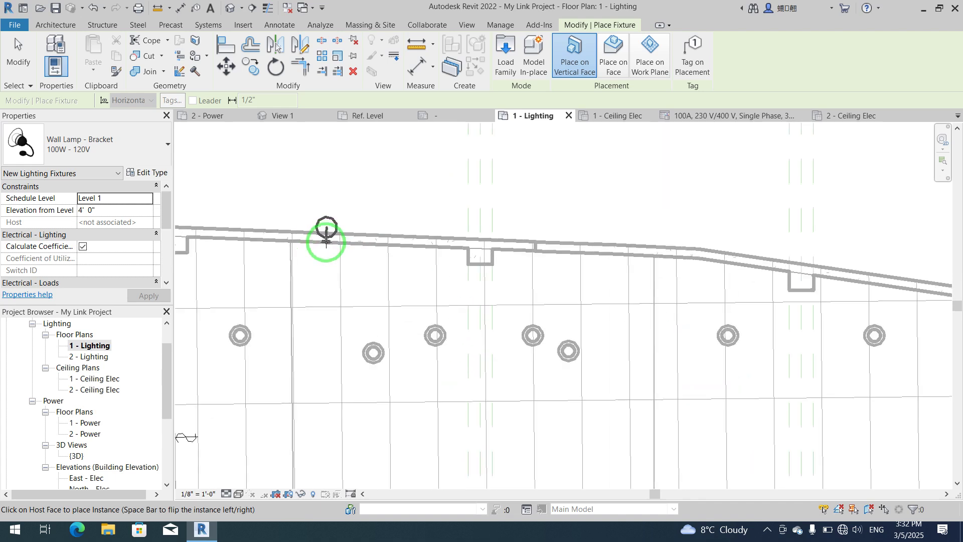
{"action": "left_click", "coordinate": [326, 243]}
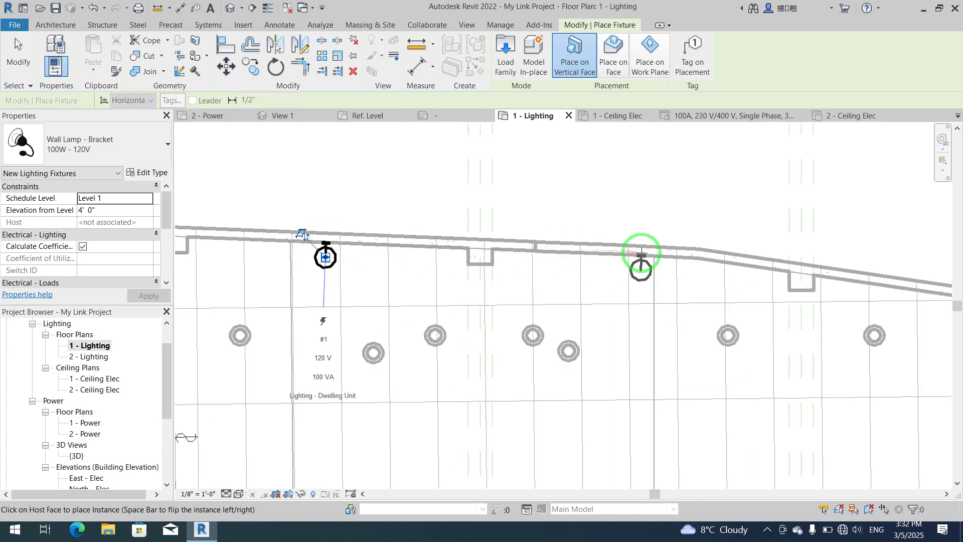
{"action": "left_click", "coordinate": [642, 254]}
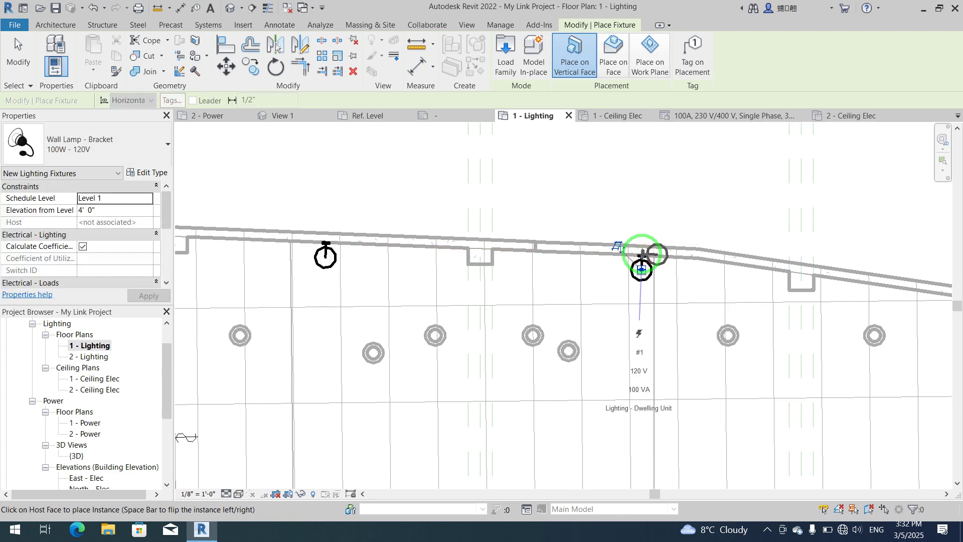
{"action": "middle_click_drag", "start_coordinate": [768, 323], "coordinate": [547, 281]}
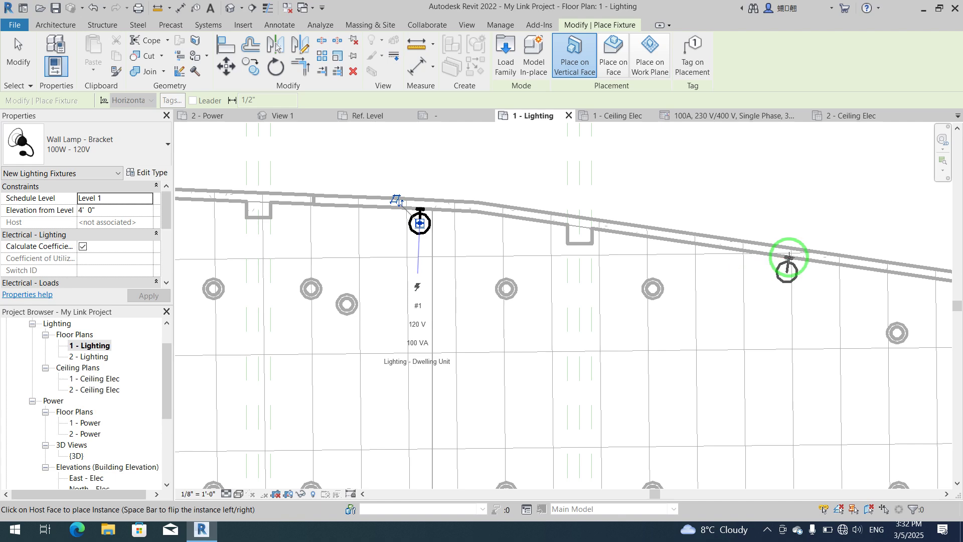
{"action": "scroll", "coordinate": [790, 262], "scroll_direction": "down", "scroll_amount": 4}
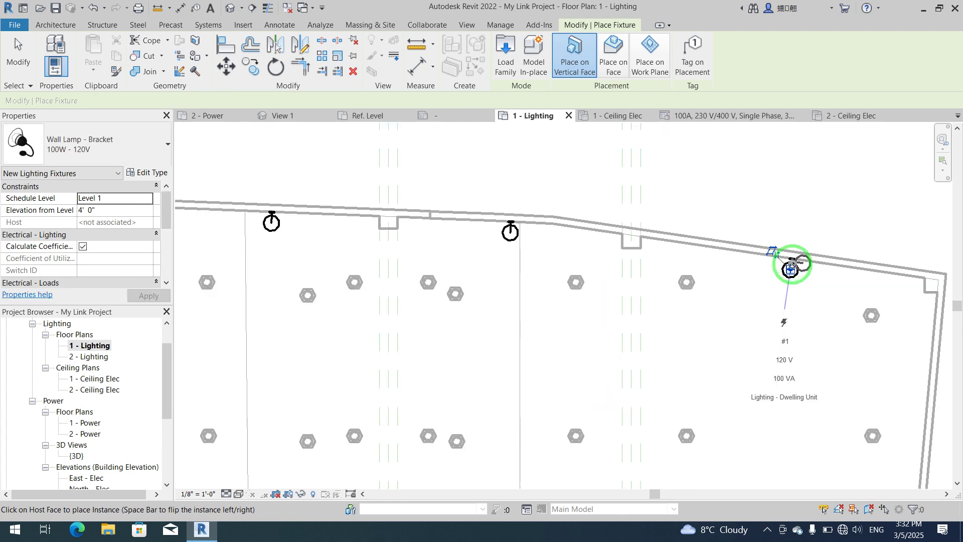
{"action": "middle_click_drag", "start_coordinate": [844, 336], "coordinate": [825, 282]}
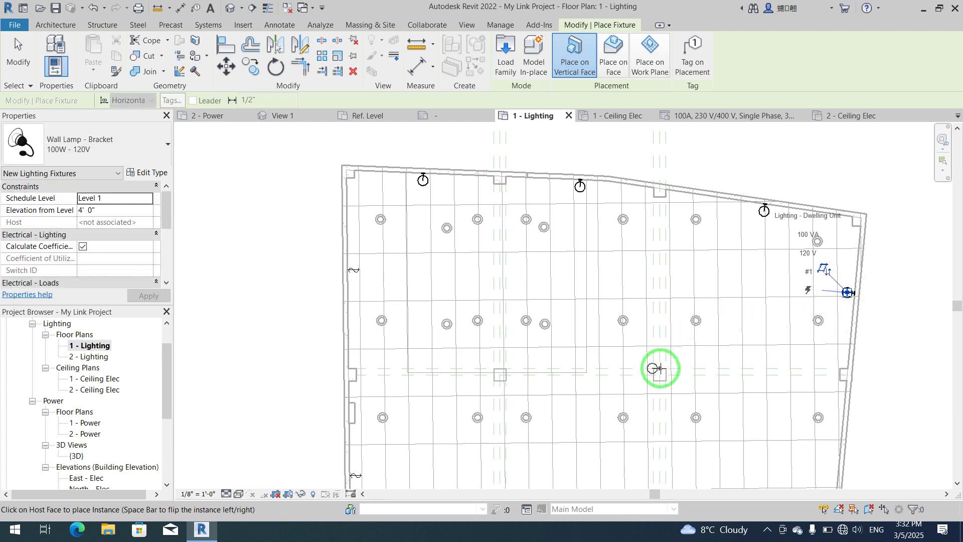
- Turn on thin lines and place a wall lamp on the upper face of the right interior column
{"action": "scroll", "coordinate": [663, 369], "scroll_direction": "up", "scroll_amount": 8}
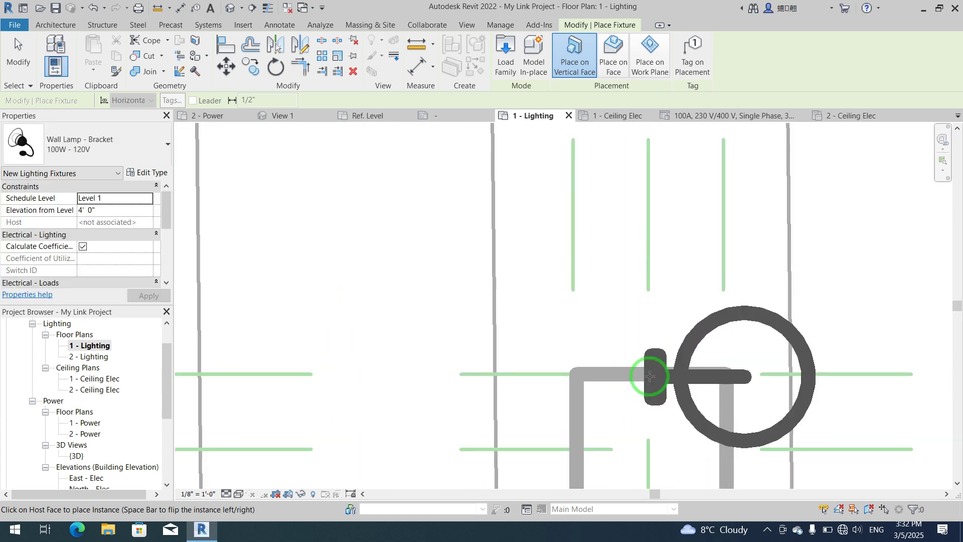
{"action": "key", "text": "t"}
{"action": "key", "text": "l"}
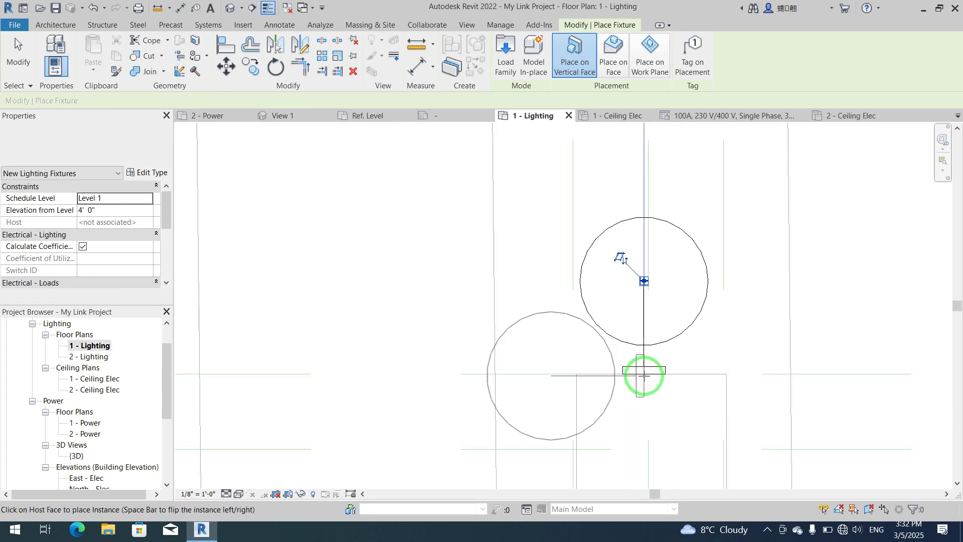
{"action": "scroll", "coordinate": [678, 325], "scroll_direction": "down", "scroll_amount": 6}
{"action": "scroll", "coordinate": [680, 329], "scroll_direction": "down", "scroll_amount": 2}
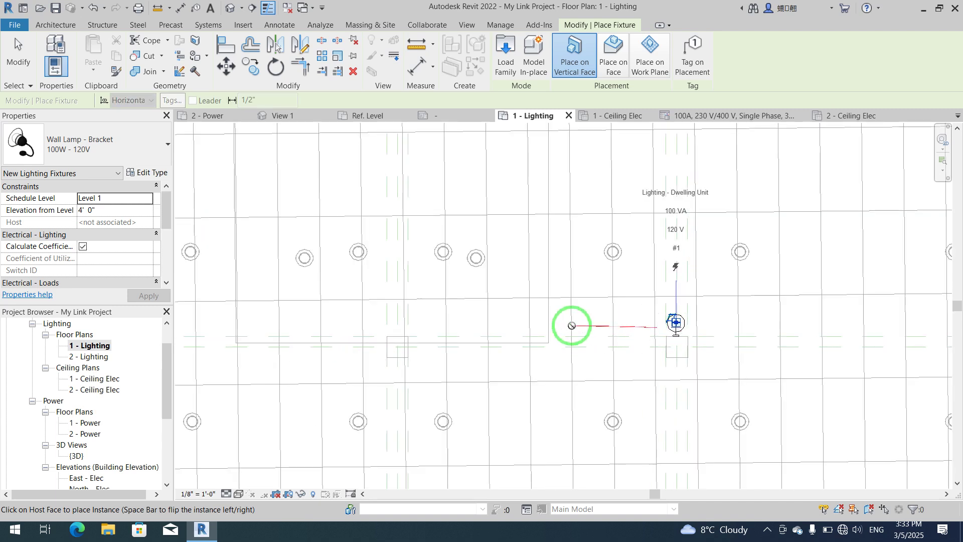
- Place a wall lamp centred on the upper face of the left interior column, facing into the upper room
{"action": "scroll", "coordinate": [400, 337], "scroll_direction": "up", "scroll_amount": 5}
{"action": "scroll", "coordinate": [397, 336], "scroll_direction": "up", "scroll_amount": 4}
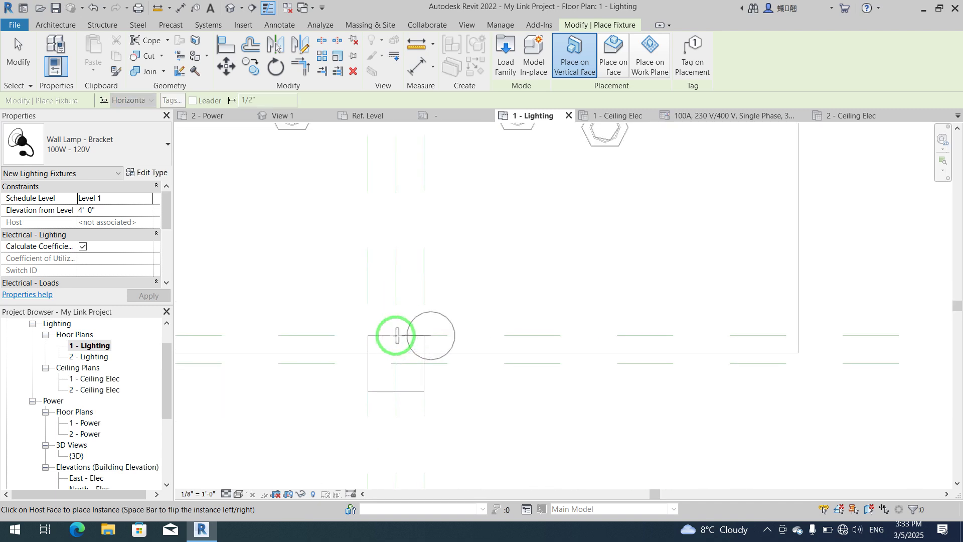
{"action": "key", "text": "space"}
{"action": "scroll", "coordinate": [393, 335], "scroll_direction": "up", "scroll_amount": 6}
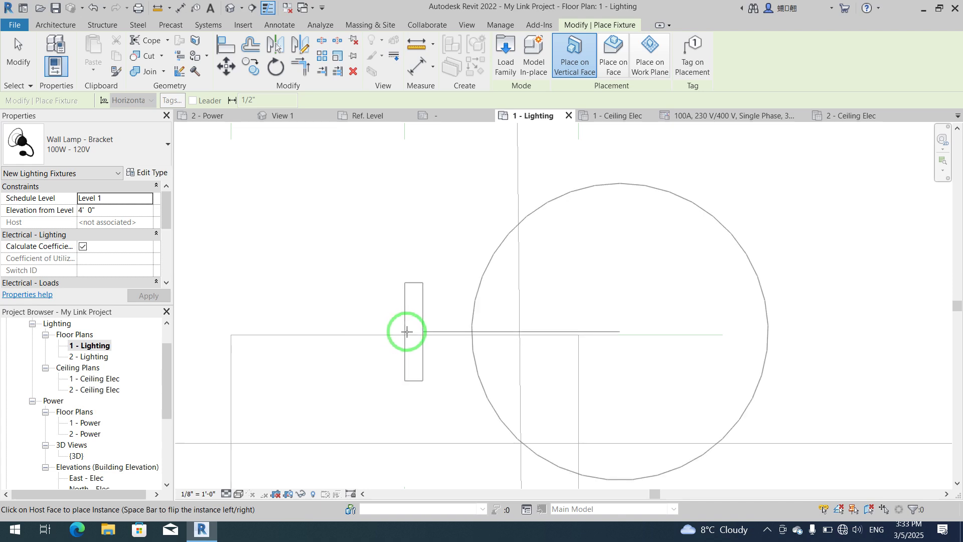
{"action": "scroll", "coordinate": [401, 331], "scroll_direction": "up", "scroll_amount": 2}
{"action": "scroll", "coordinate": [470, 331], "scroll_direction": "down", "scroll_amount": 8}
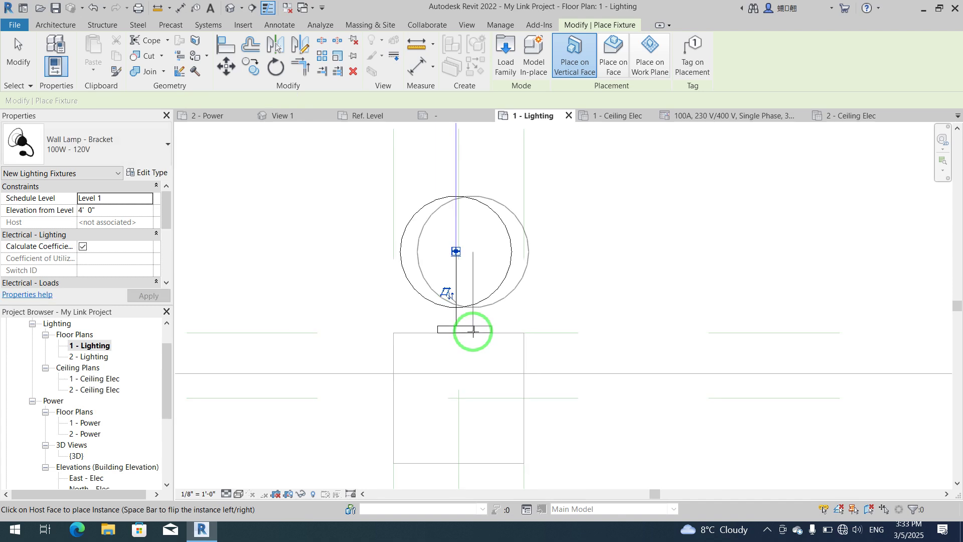
{"action": "scroll", "coordinate": [471, 331], "scroll_direction": "down", "scroll_amount": 1}
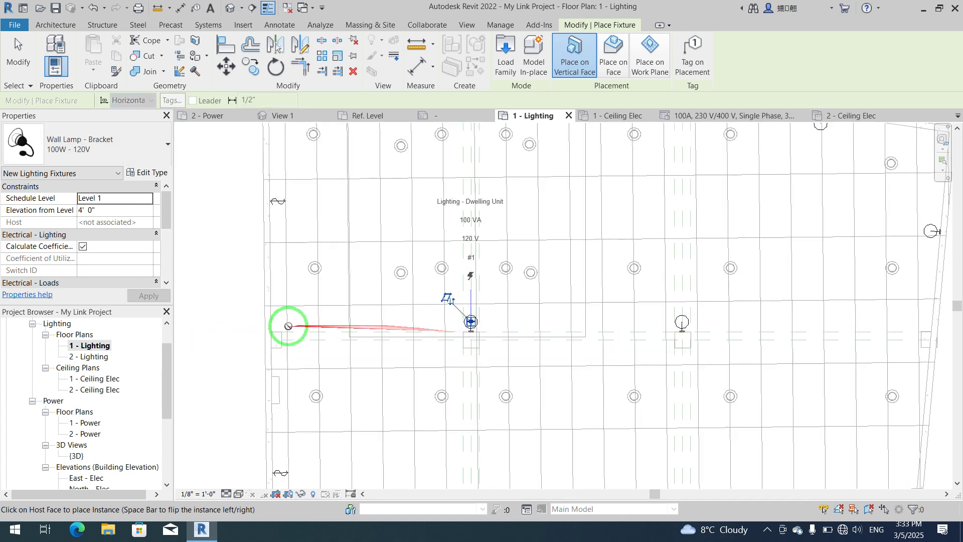
- Place a wall lamp on the left-hand wall just below the existing switch and end the fixture placement
{"action": "middle_click_drag", "start_coordinate": [271, 316], "coordinate": [366, 383]}
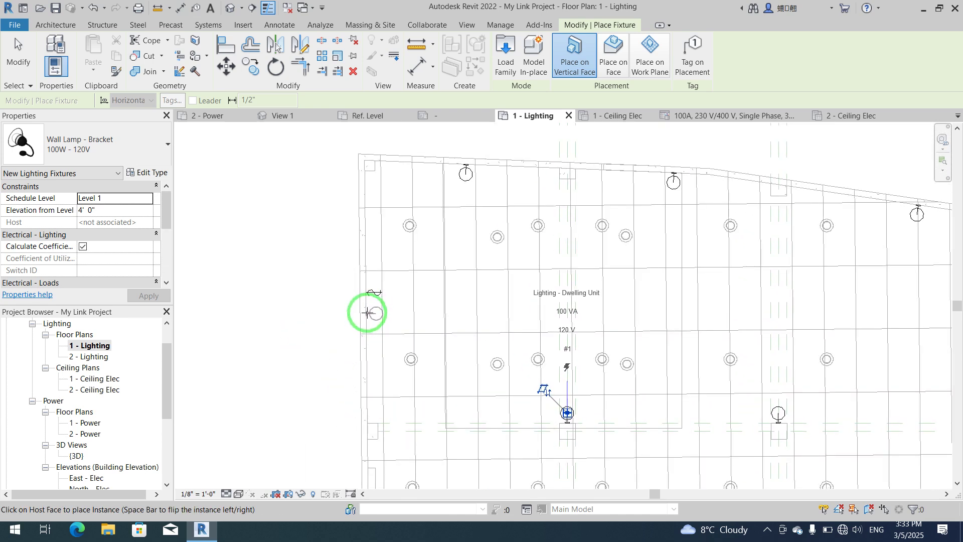
{"action": "left_click", "coordinate": [367, 311]}
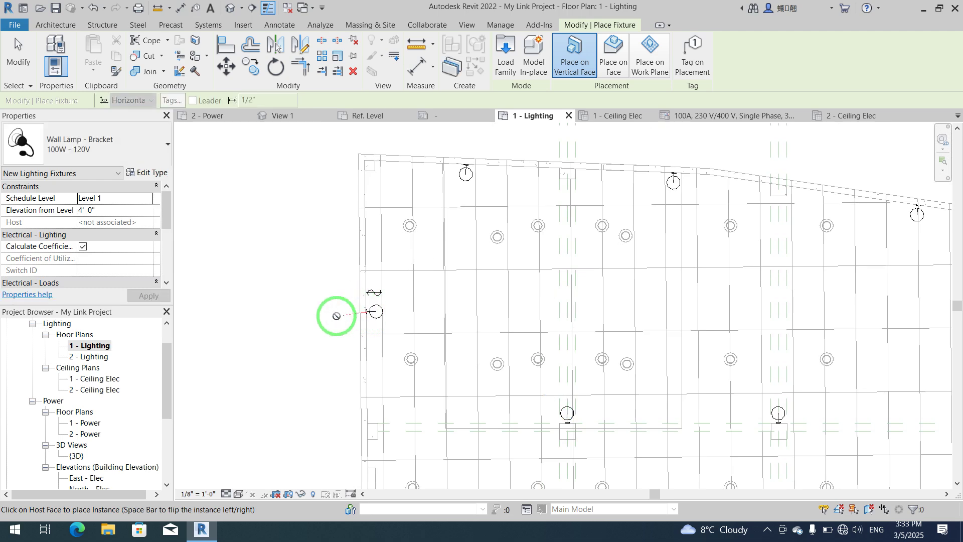
{"action": "key", "text": "Escape"}
{"action": "key", "text": "Escape"}
{"action": "scroll", "coordinate": [301, 318], "scroll_direction": "down", "scroll_amount": 1}
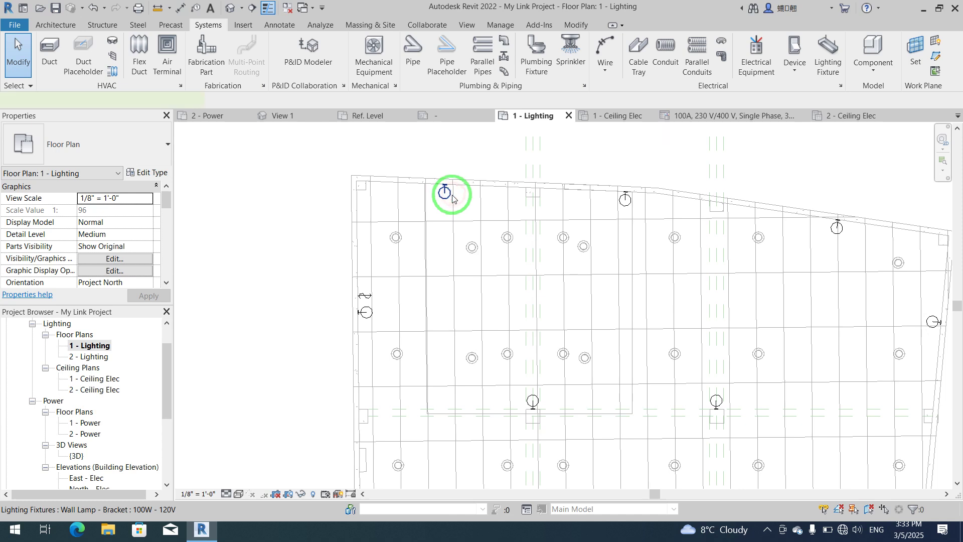
- Set the Ballast Voltage of the Wall Lamp - Bracket 100W - 120V type to 220 V and apply it
{"action": "left_click", "coordinate": [451, 197]}
{"action": "left_click", "coordinate": [146, 172]}
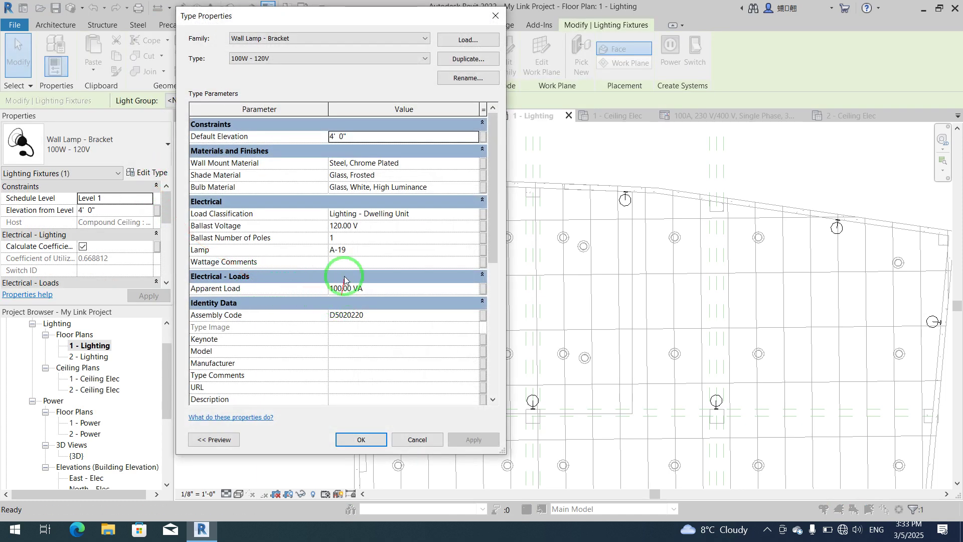
{"action": "left_click", "coordinate": [335, 226]}
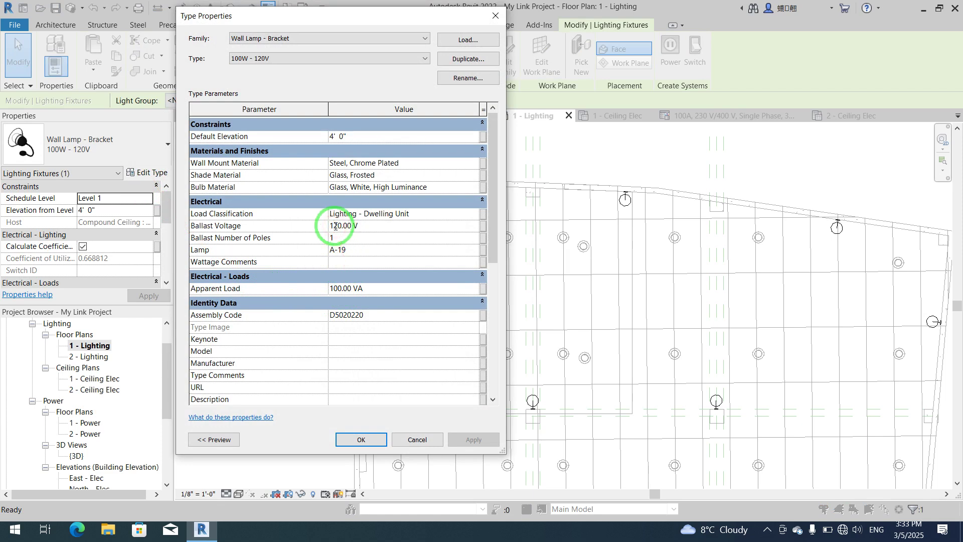
{"action": "left_click", "coordinate": [467, 440]}
{"action": "left_click", "coordinate": [379, 443]}
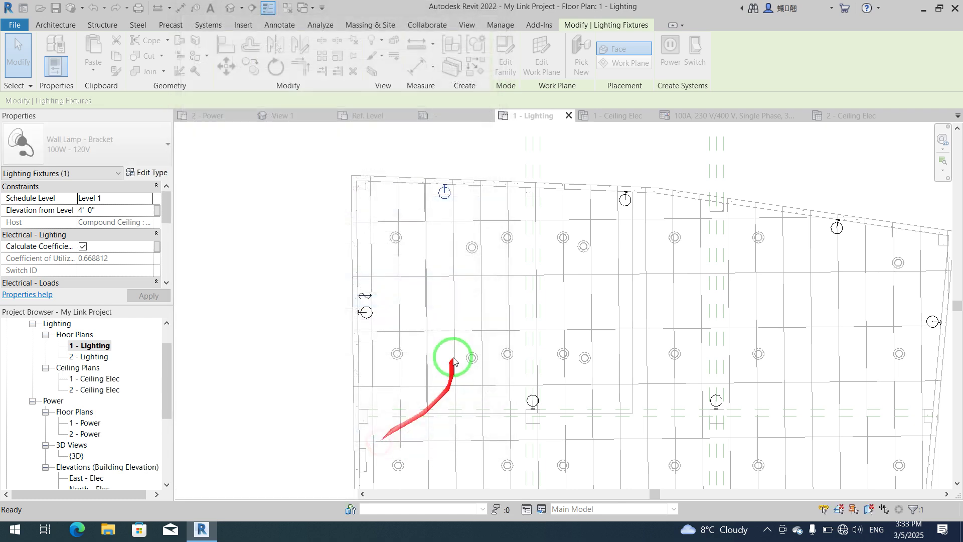
{"action": "left_click", "coordinate": [265, 235]}
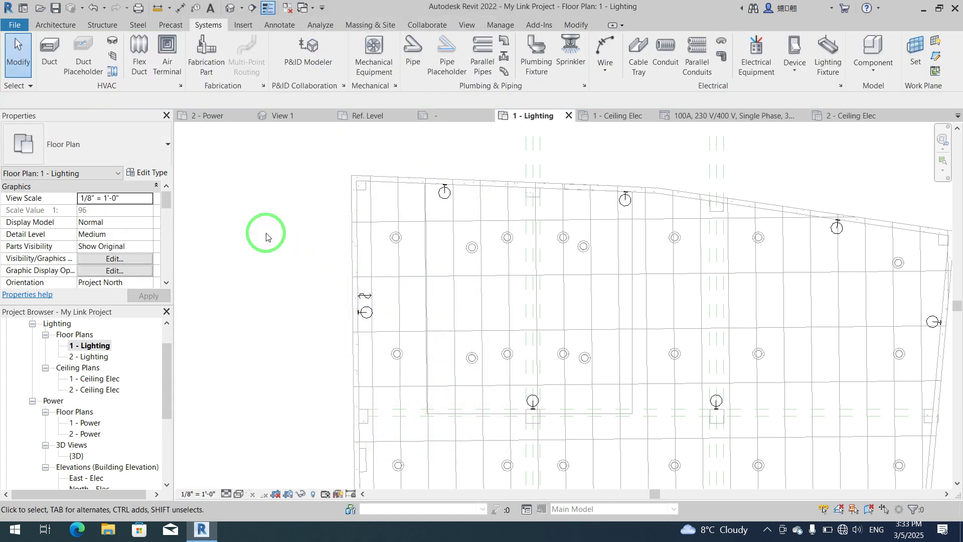
- Place a Single Pole lighting switch on the left-hand wall just above the existing switch, flipped to face into the room
{"action": "left_click", "coordinate": [802, 55]}
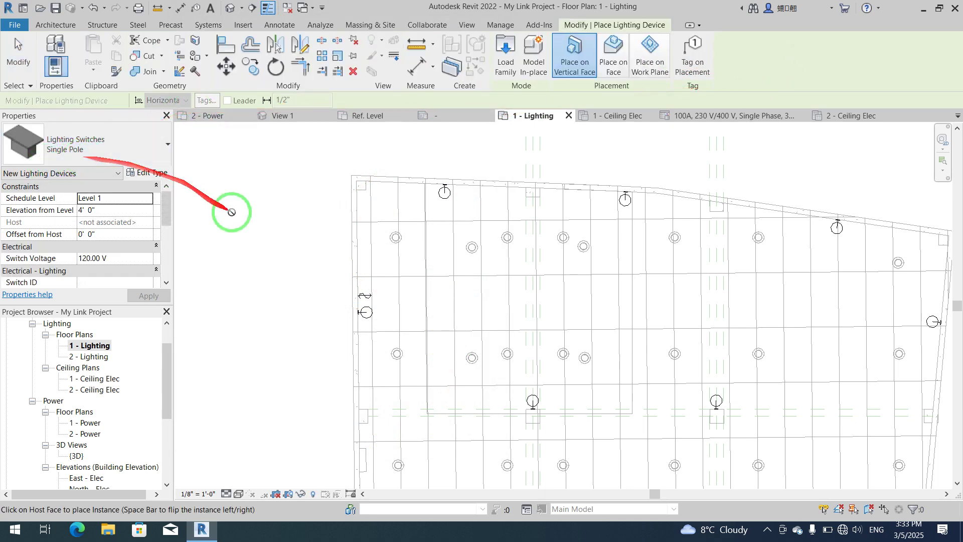
{"action": "scroll", "coordinate": [357, 279], "scroll_direction": "up", "scroll_amount": 3}
{"action": "scroll", "coordinate": [357, 280], "scroll_direction": "up", "scroll_amount": 2}
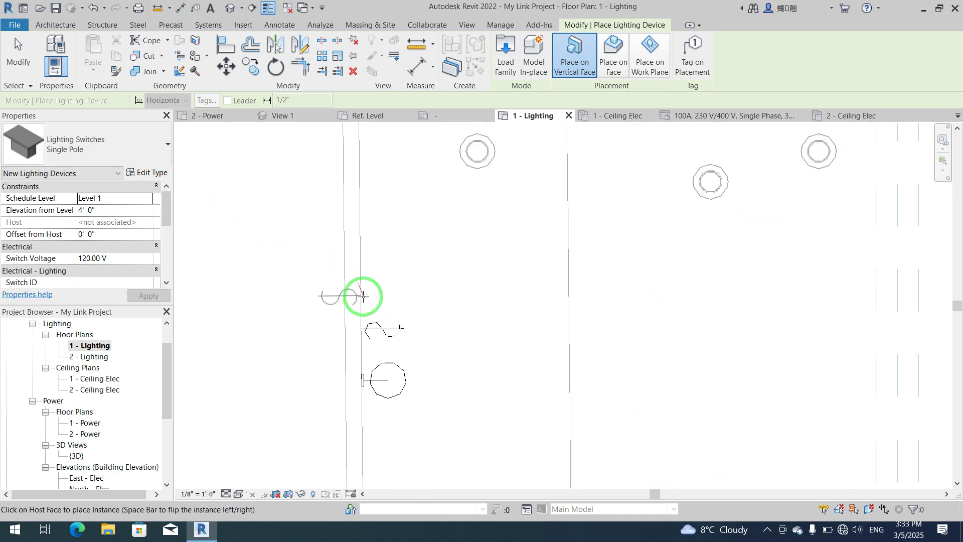
{"action": "key", "text": "space"}
{"action": "left_click", "coordinate": [363, 301]}
{"action": "key", "text": "Escape"}
{"action": "key", "text": "Escape"}
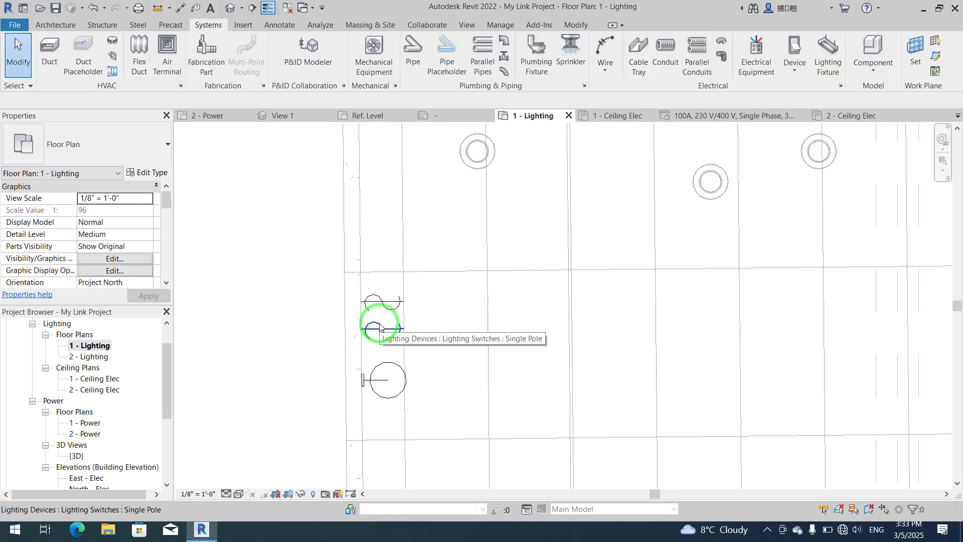
- Set the Switch ID of the new single pole switch to Wlamp and apply it
{"action": "left_click", "coordinate": [383, 306]}
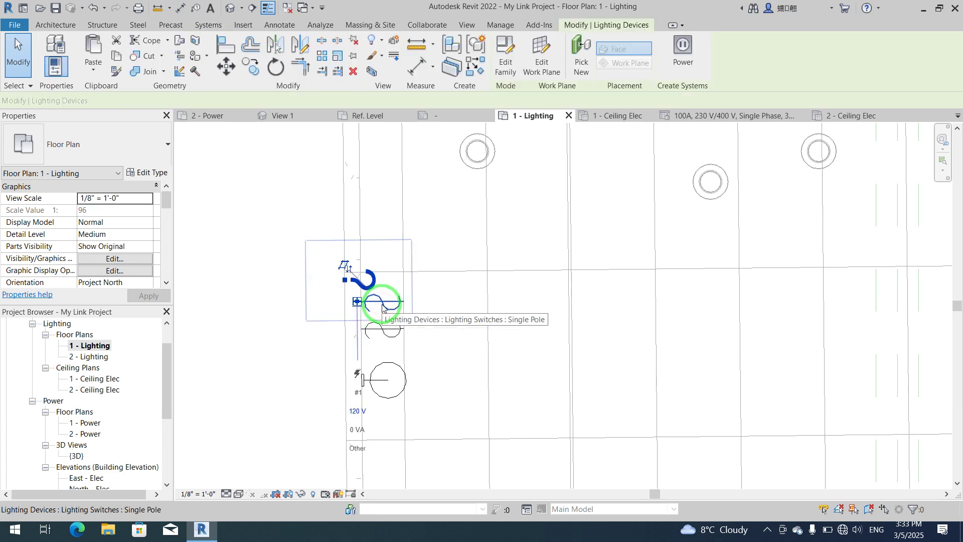
{"action": "left_click", "coordinate": [165, 283]}
{"action": "left_click", "coordinate": [166, 283]}
{"action": "left_click", "coordinate": [166, 283]}
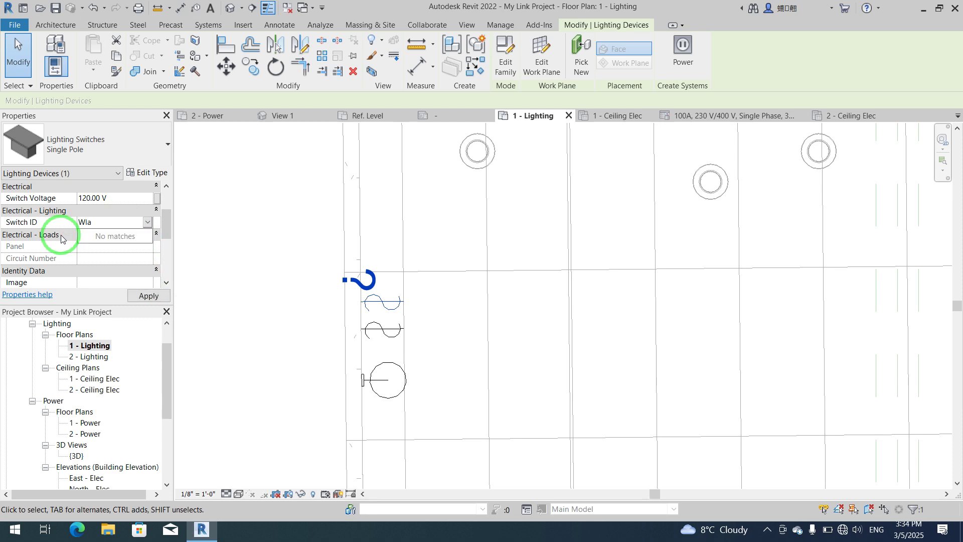
{"action": "key", "text": "Return"}
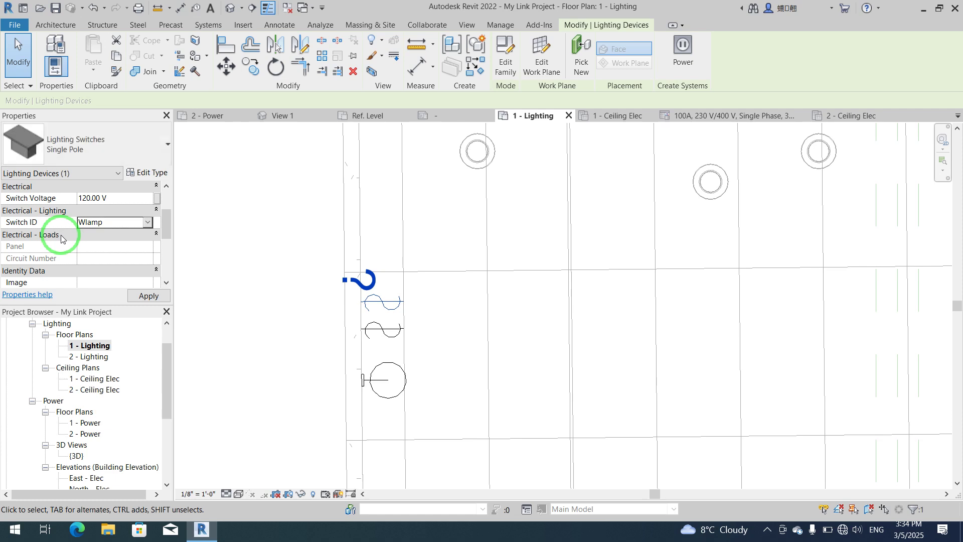
{"action": "left_click", "coordinate": [150, 299]}
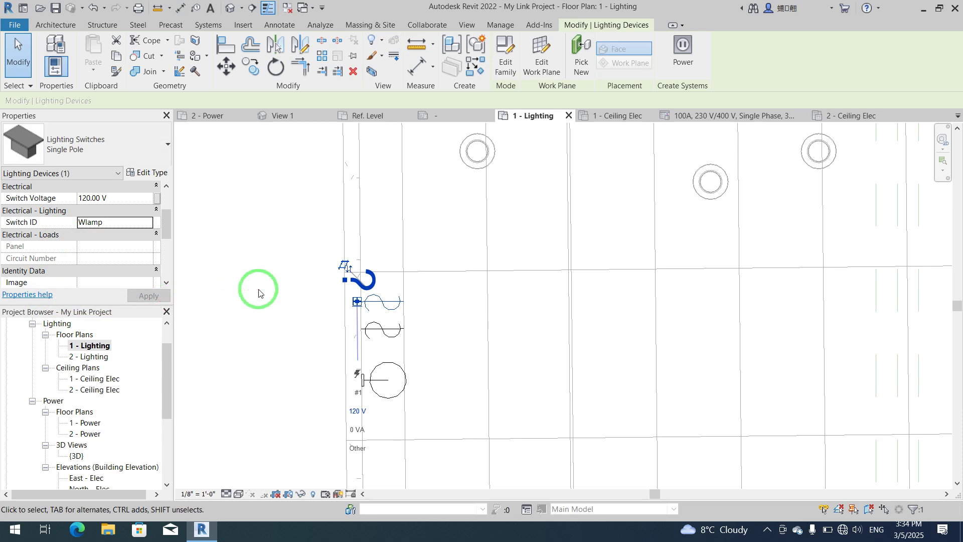
- Review the instance properties of the new single pole switch, including its Switch ID
{"action": "left_click", "coordinate": [163, 282]}
{"action": "scroll", "coordinate": [168, 208], "scroll_direction": "up", "scroll_amount": 2}
{"action": "scroll", "coordinate": [170, 208], "scroll_direction": "down", "scroll_amount": 3}
{"action": "left_click_drag", "start_coordinate": [166, 235], "coordinate": [170, 205]}
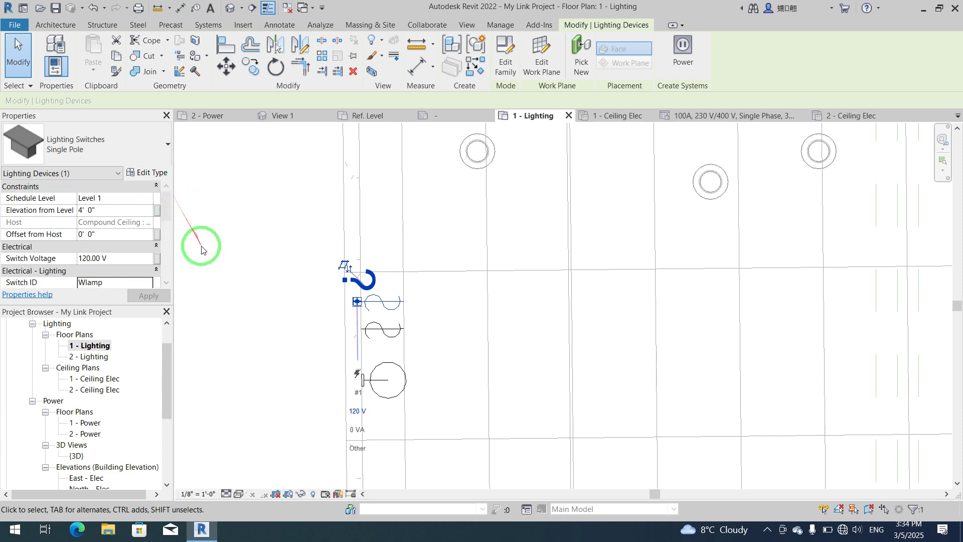
{"action": "left_click", "coordinate": [231, 272]}
{"action": "left_click_drag", "start_coordinate": [378, 303], "coordinate": [354, 281]}
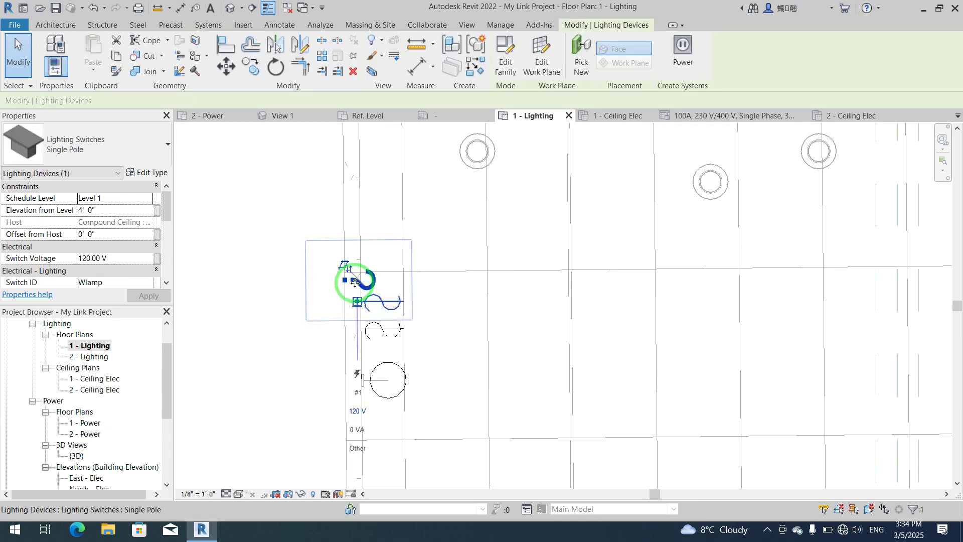
{"action": "left_click", "coordinate": [268, 244]}
- Create a power circuit from the seven bracket wall lamps around the room
{"action": "scroll", "coordinate": [326, 265], "scroll_direction": "down", "scroll_amount": 4}
{"action": "middle_click_drag", "start_coordinate": [421, 222], "coordinate": [419, 224]}
{"action": "left_click", "coordinate": [413, 205]}
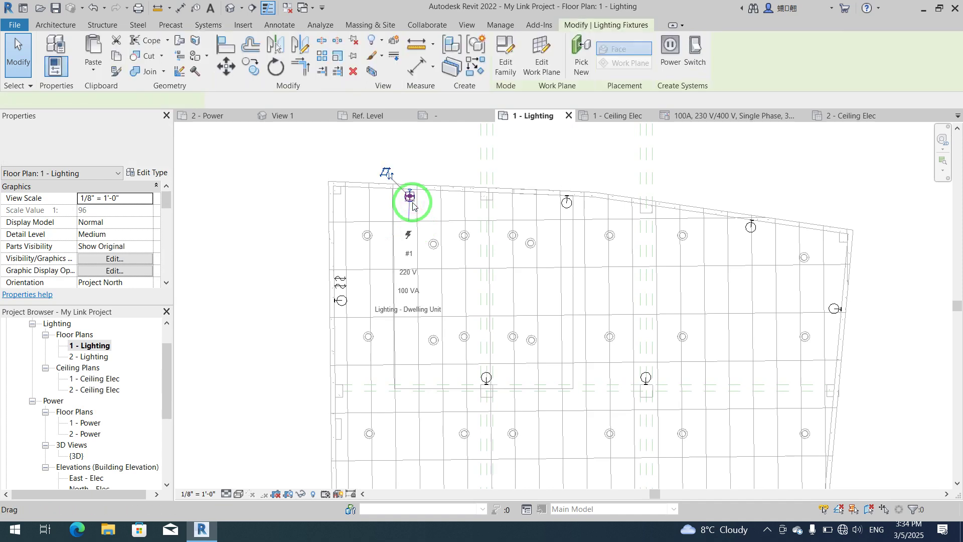
{"action": "left_click", "coordinate": [565, 204], "text": "ctrl"}
{"action": "left_click", "coordinate": [751, 229], "text": "ctrl"}
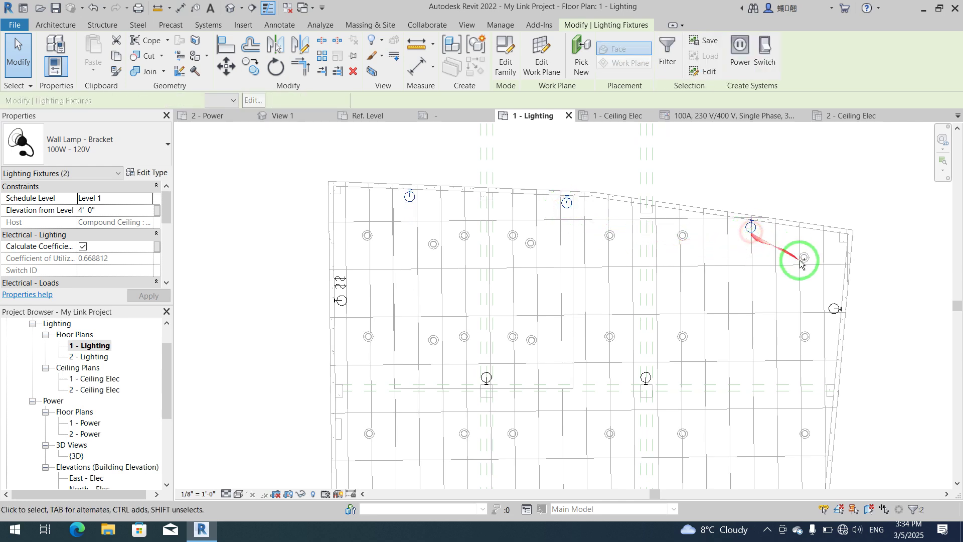
{"action": "left_click", "coordinate": [486, 379], "text": "ctrl"}
{"action": "left_click", "coordinate": [346, 302], "text": "ctrl"}
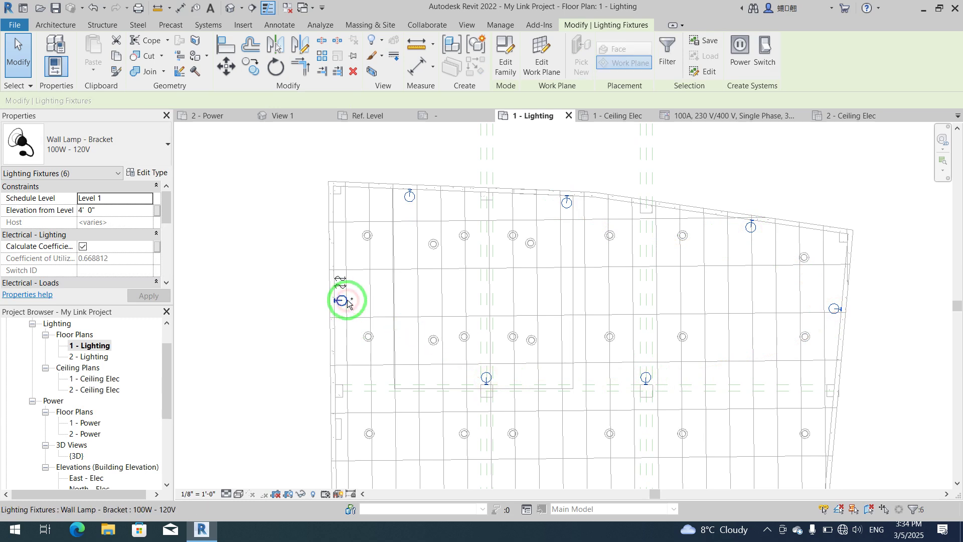
{"action": "left_click", "coordinate": [746, 65]}
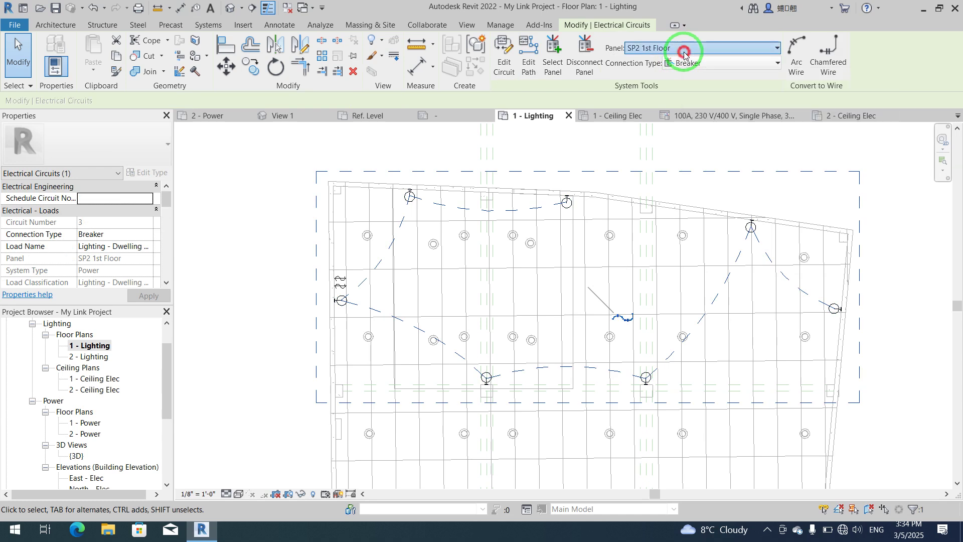
- Assign the wall lamp circuit to panel SP1 and convert it to arc wiring
{"action": "left_click", "coordinate": [684, 51]}
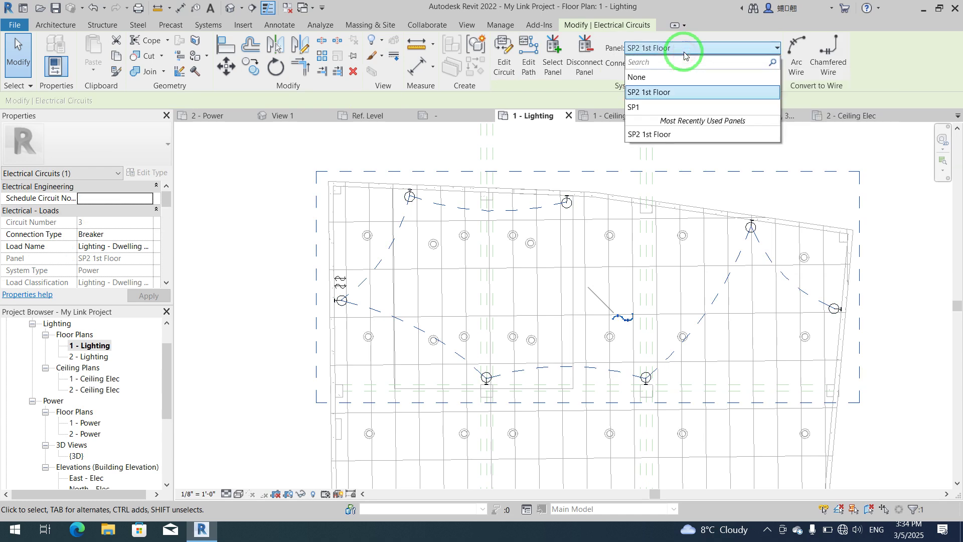
{"action": "left_click", "coordinate": [645, 107]}
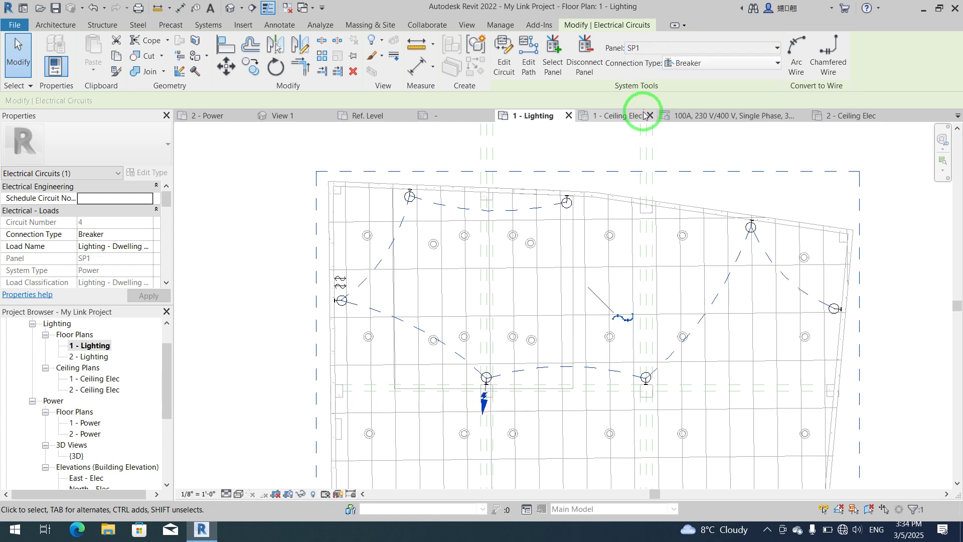
{"action": "left_click", "coordinate": [817, 55]}
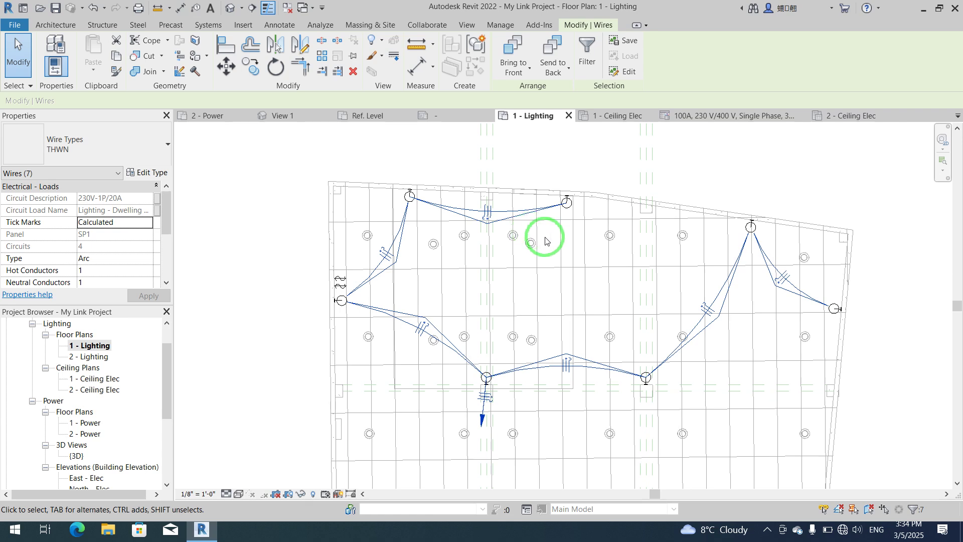
- Delete the wall lamps' arc wires and check the electrical circuit of the lower-middle wall lamp
{"action": "key", "text": "Delete"}
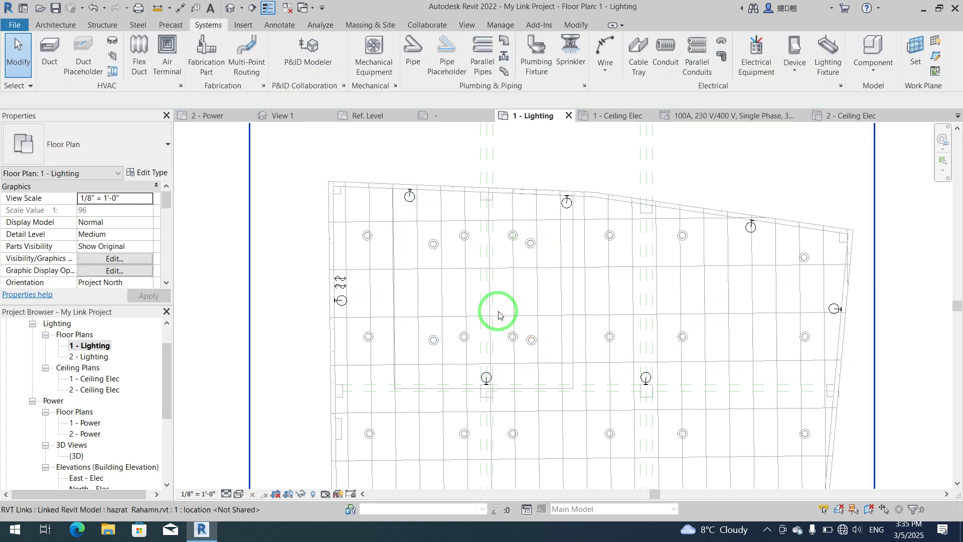
{"action": "left_click", "coordinate": [485, 379]}
{"action": "left_click", "coordinate": [687, 25]}
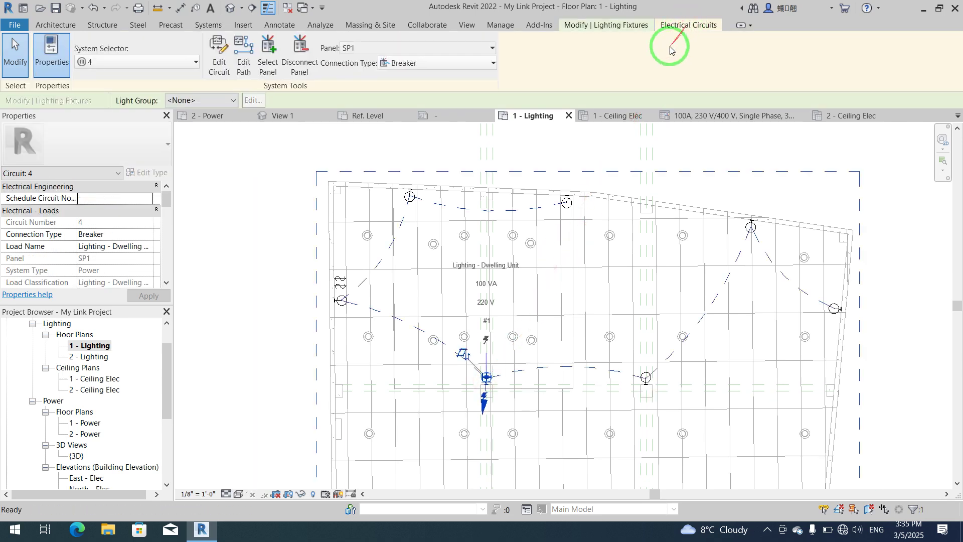
{"action": "left_click", "coordinate": [423, 177]}
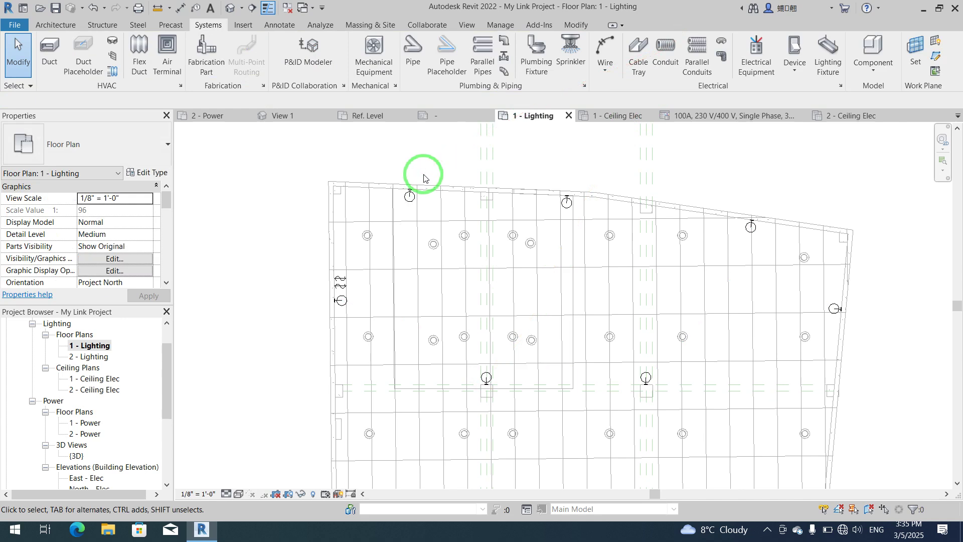
- Try to create a switch system from the seven bracket wall lamps without their wires
{"action": "left_click", "coordinate": [407, 197]}
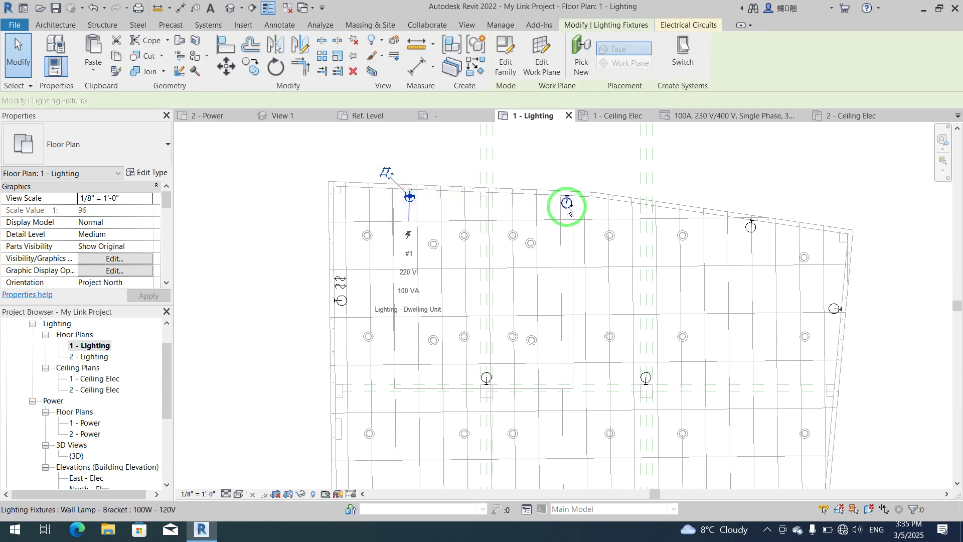
{"action": "left_click", "coordinate": [747, 230], "text": "ctrl"}
{"action": "left_click", "coordinate": [834, 309], "text": "ctrl"}
{"action": "left_click", "coordinate": [646, 378], "text": "ctrl"}
{"action": "left_click", "coordinate": [486, 378], "text": "ctrl"}
{"action": "left_click", "coordinate": [341, 300], "text": "ctrl"}
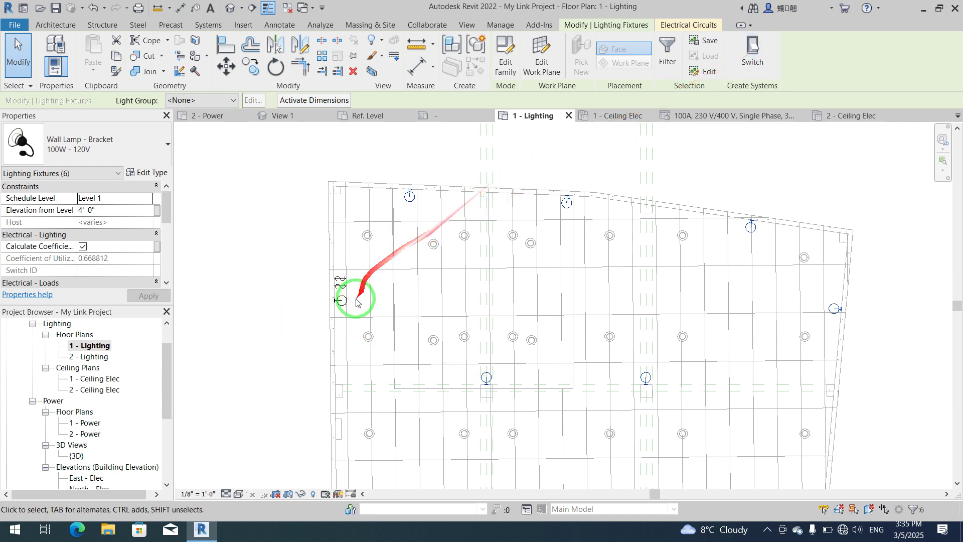
{"action": "left_click", "coordinate": [339, 301], "text": "ctrl"}
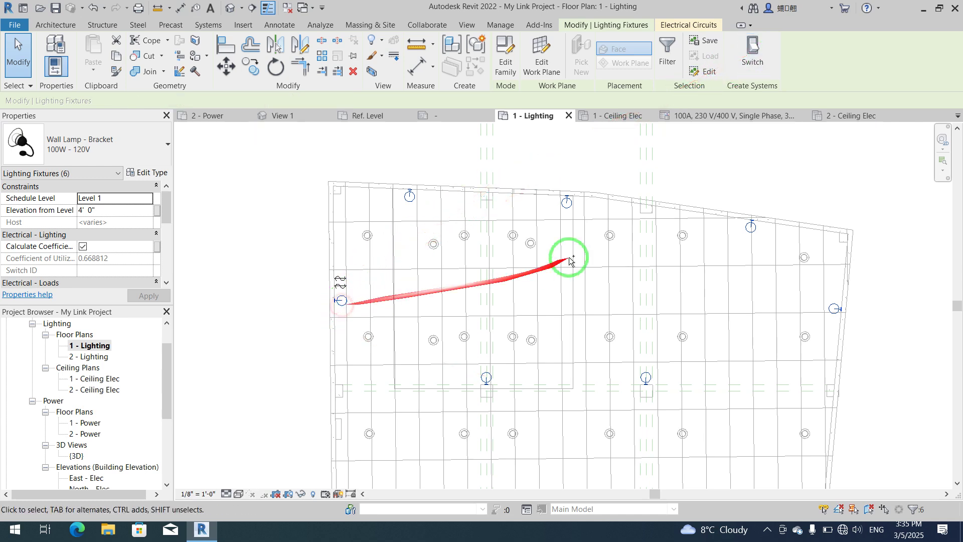
{"action": "left_click", "coordinate": [746, 59]}
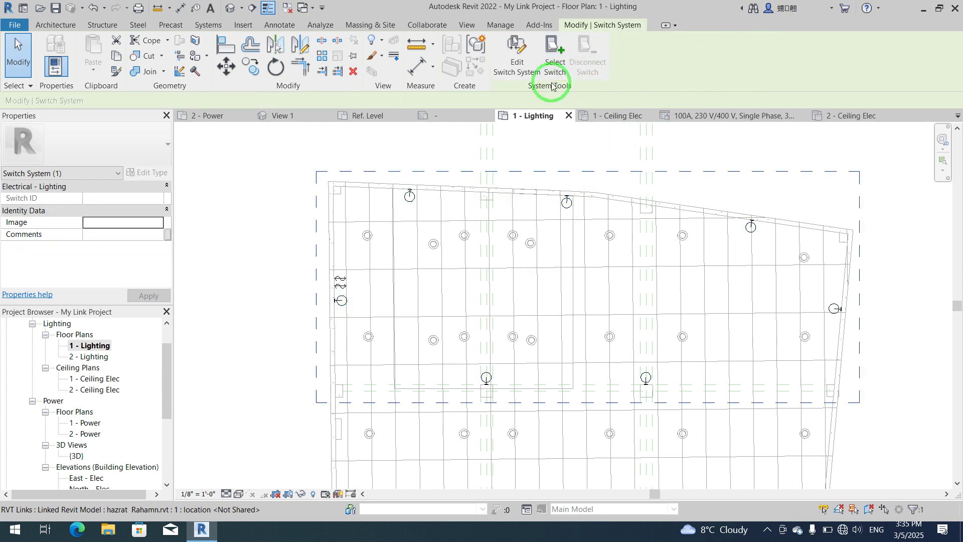
- Cancel editing the switch system and undo the recent changes back through the deletion of the wall lamps' arc wires
{"action": "left_click", "coordinate": [519, 74]}
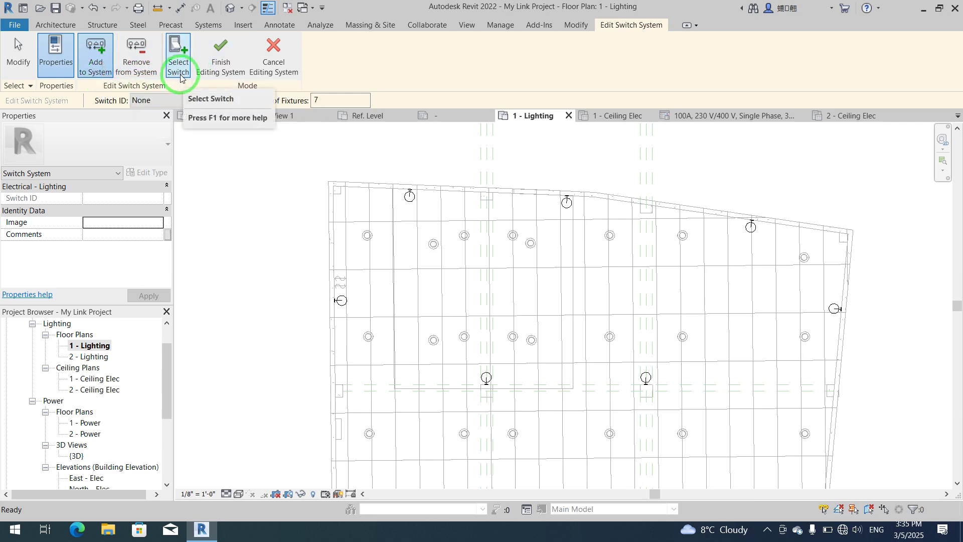
{"action": "left_click", "coordinate": [273, 56]}
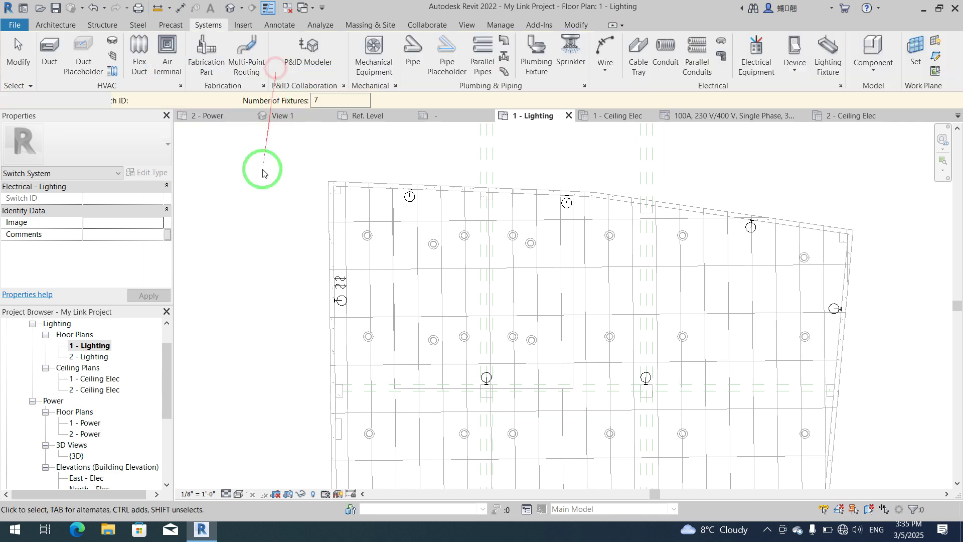
{"action": "left_click", "coordinate": [257, 231]}
{"action": "key", "text": "ctrl+z"}
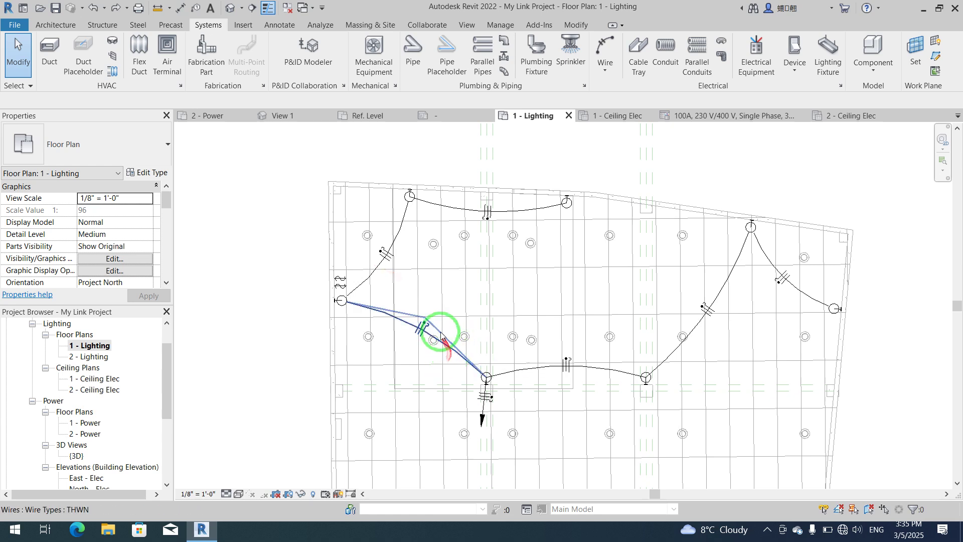
- Set the Elevation from Level of all seven bracket wall lamps to 9' 0" and apply it
{"action": "scroll", "coordinate": [411, 196], "scroll_direction": "up", "scroll_amount": 2}
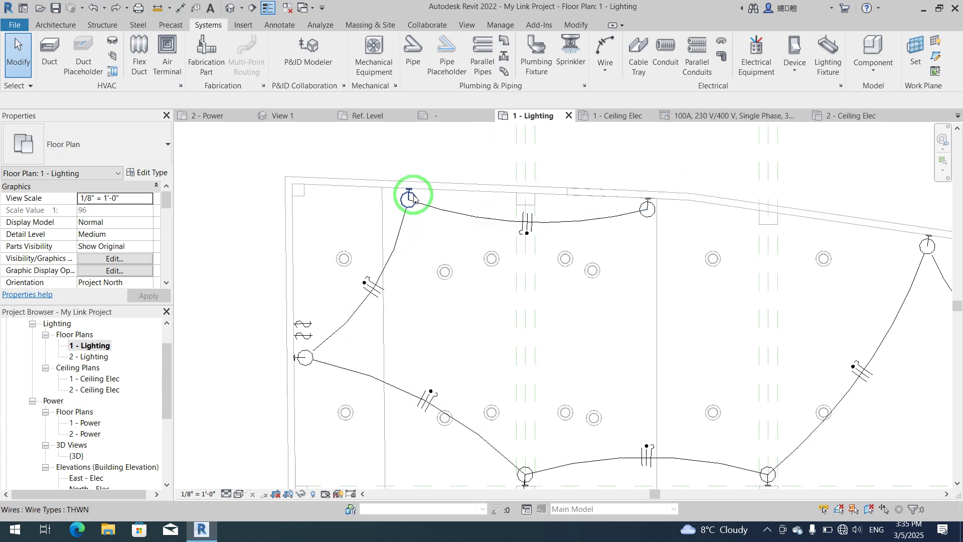
{"action": "left_click", "coordinate": [409, 199]}
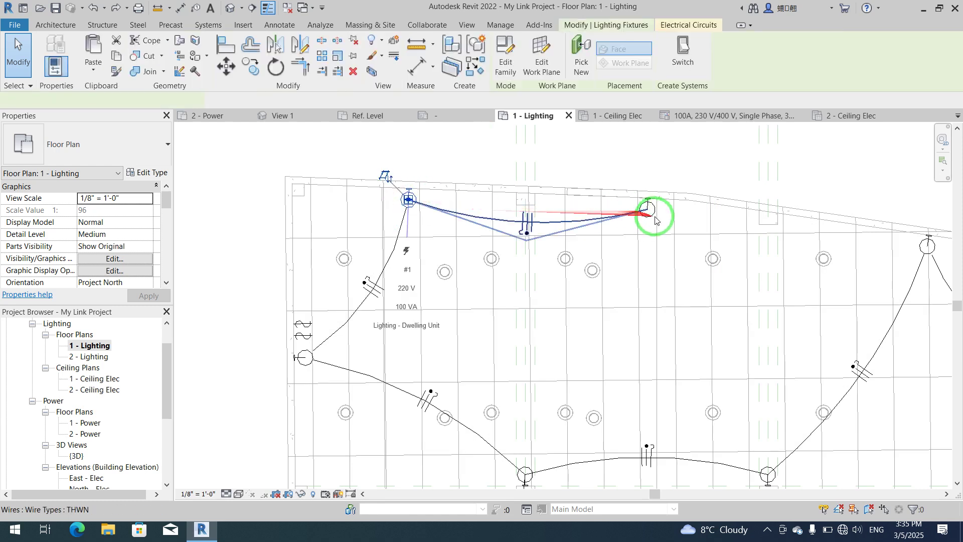
{"action": "left_click", "coordinate": [926, 247], "text": "ctrl"}
{"action": "scroll", "coordinate": [496, 257], "scroll_direction": "down", "scroll_amount": 2}
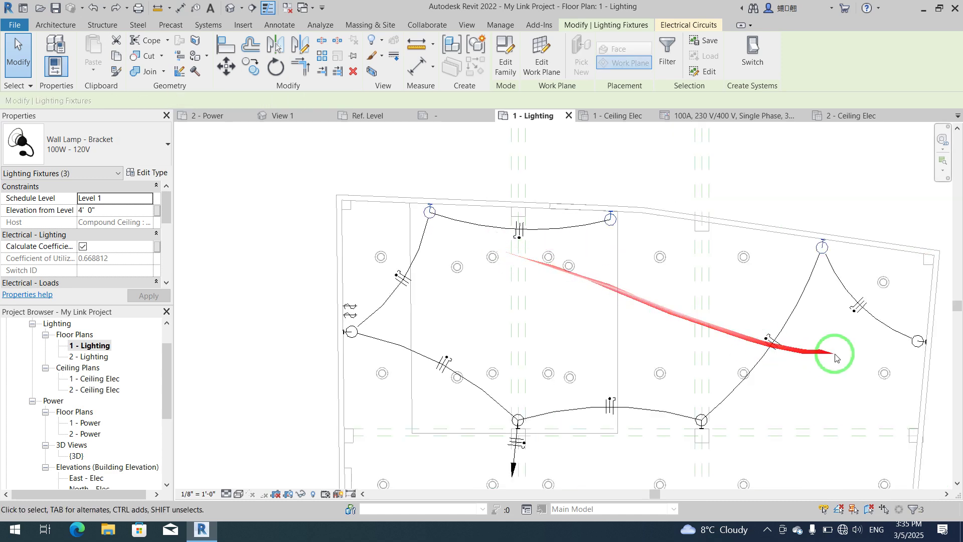
{"action": "left_click", "coordinate": [918, 342], "text": "ctrl"}
{"action": "left_click", "coordinate": [703, 419], "text": "ctrl"}
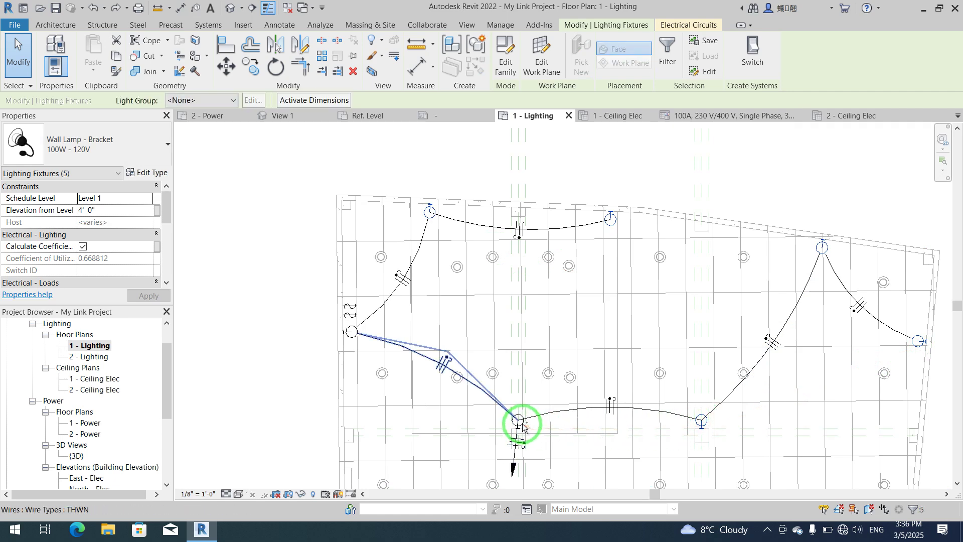
{"action": "scroll", "coordinate": [515, 423], "scroll_direction": "up", "scroll_amount": 5}
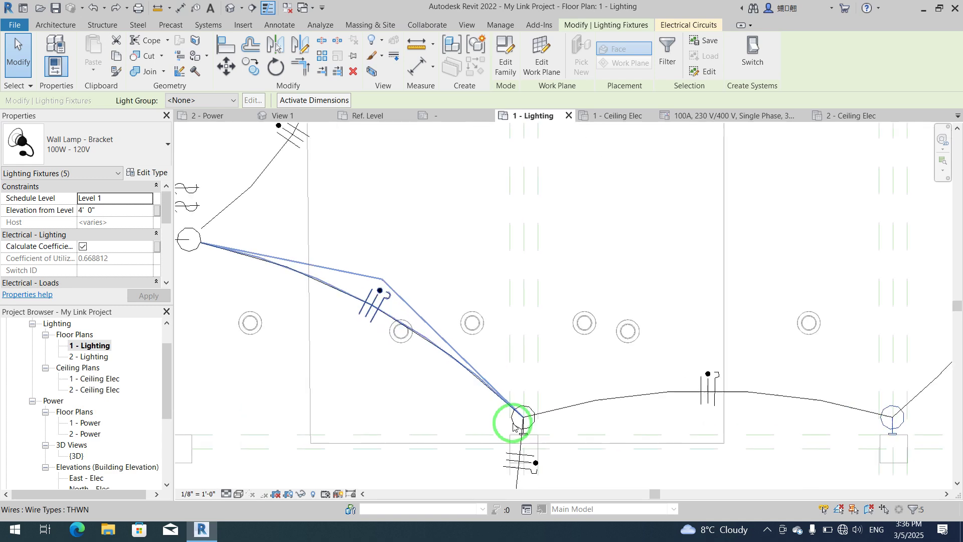
{"action": "left_click", "coordinate": [514, 422], "text": "ctrl"}
{"action": "scroll", "coordinate": [514, 421], "scroll_direction": "down", "scroll_amount": 3}
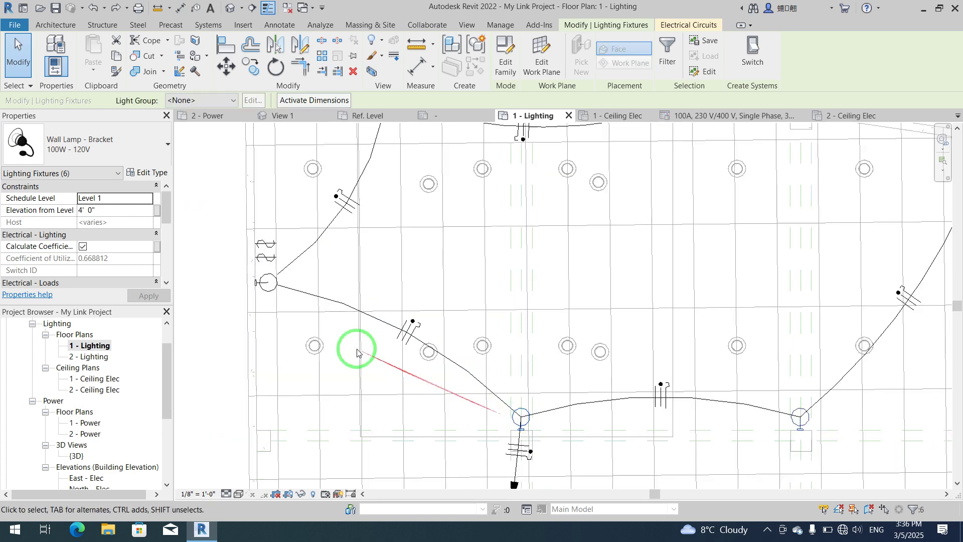
{"action": "left_click", "coordinate": [273, 295], "text": "ctrl"}
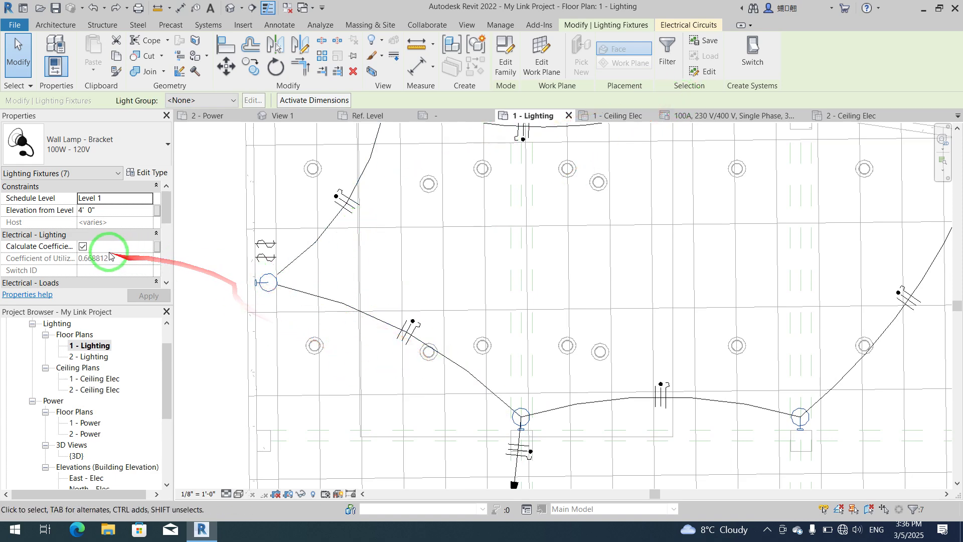
{"action": "scroll", "coordinate": [287, 329], "scroll_direction": "down", "scroll_amount": 1}
{"action": "scroll", "coordinate": [288, 328], "scroll_direction": "down", "scroll_amount": 1}
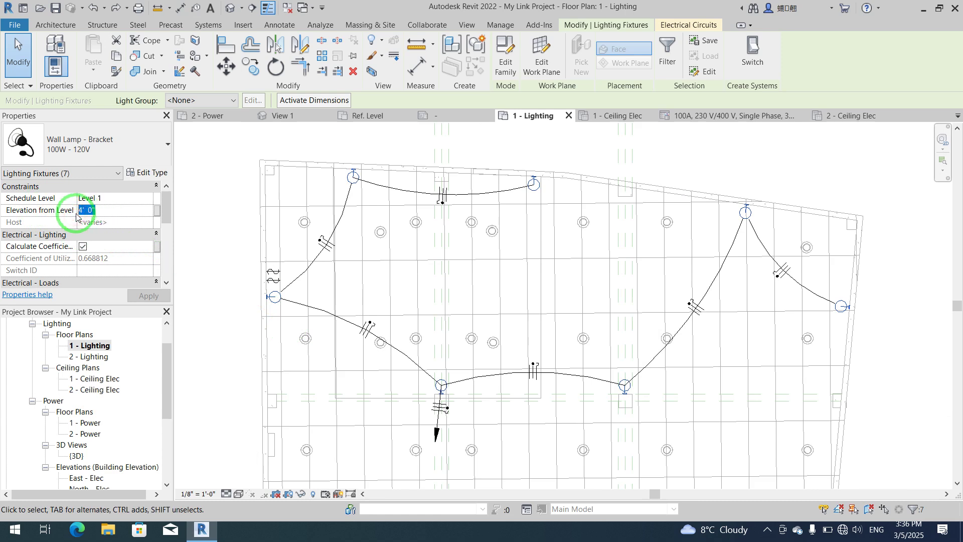
{"action": "left_click", "coordinate": [141, 296]}
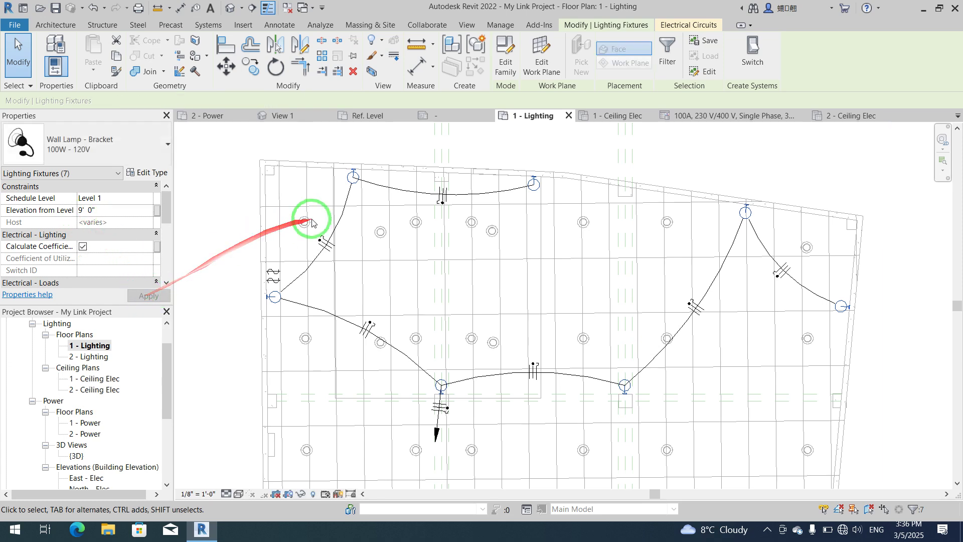
- Create a switch system for the seven wall lamps and assign it to the upper single pole switch, Wlamp
{"action": "left_click", "coordinate": [752, 50]}
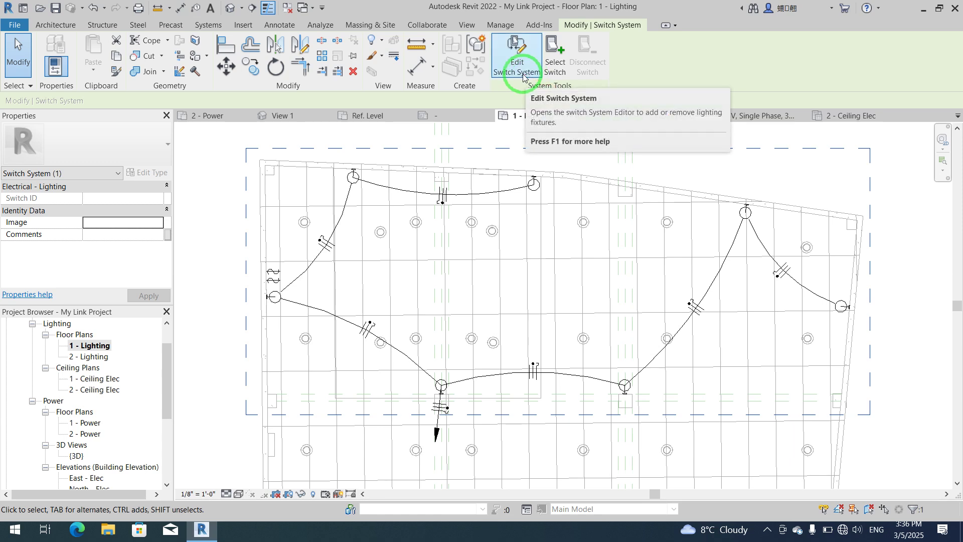
{"action": "left_click", "coordinate": [560, 67]}
{"action": "left_click", "coordinate": [275, 273]}
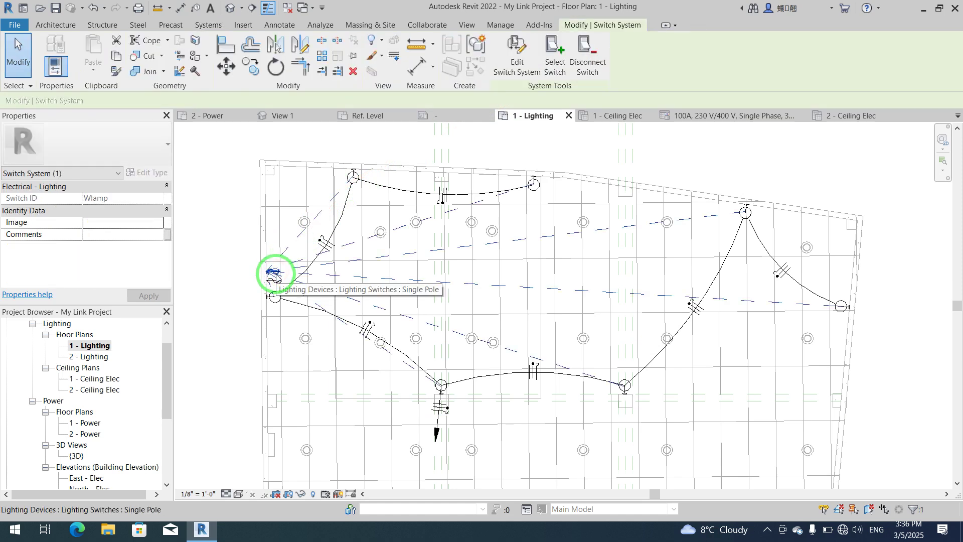
{"action": "left_click", "coordinate": [222, 220]}
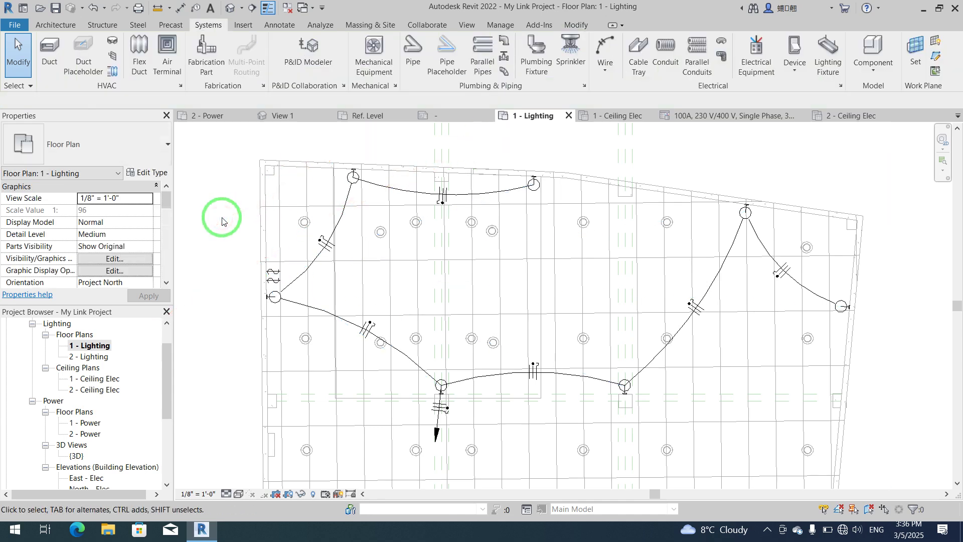
- Open the SP1 panel schedule and examine its circuits, load classifications and panel totals
{"action": "middle_click_drag", "start_coordinate": [230, 215], "coordinate": [344, 200]}
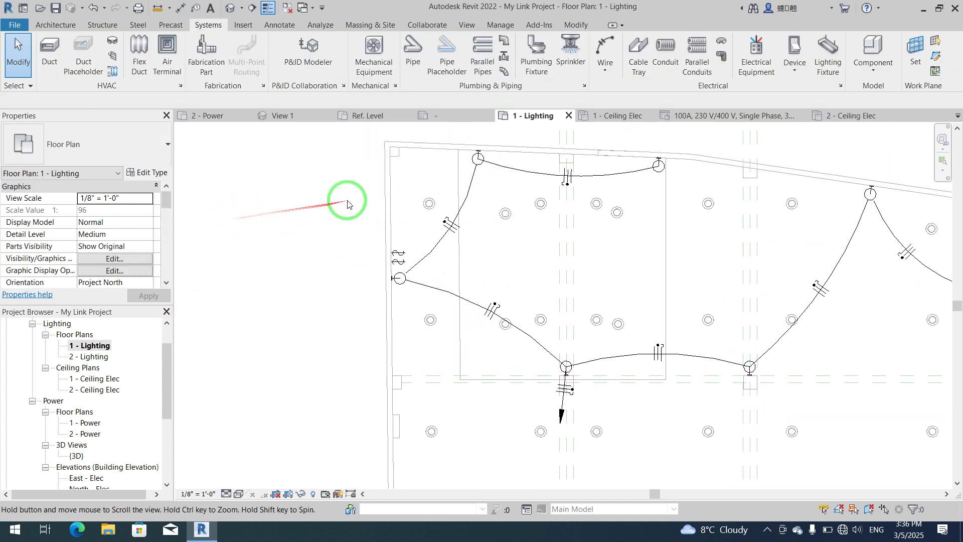
{"action": "scroll", "coordinate": [118, 430], "scroll_direction": "down", "scroll_amount": 1}
{"action": "scroll", "coordinate": [117, 430], "scroll_direction": "down", "scroll_amount": 3}
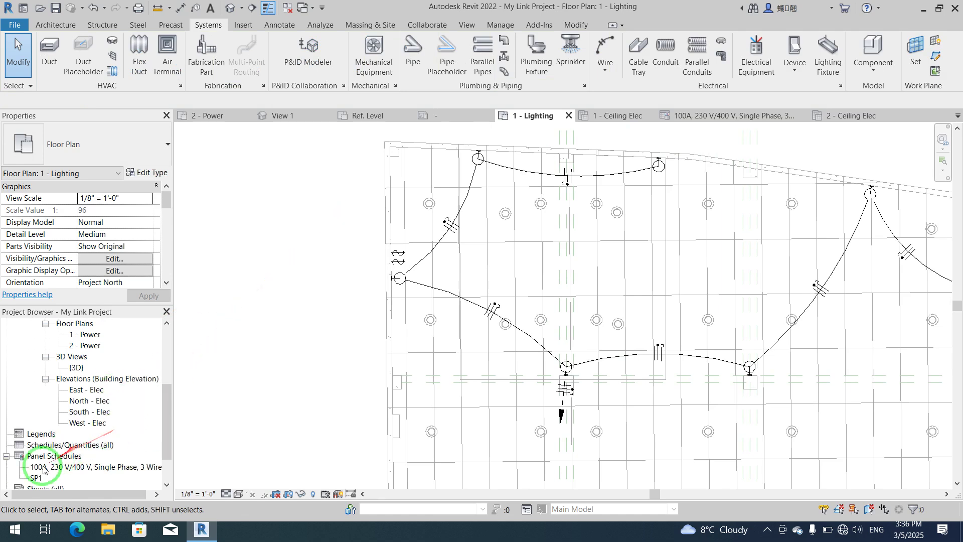
{"action": "double_click", "coordinate": [33, 478]}
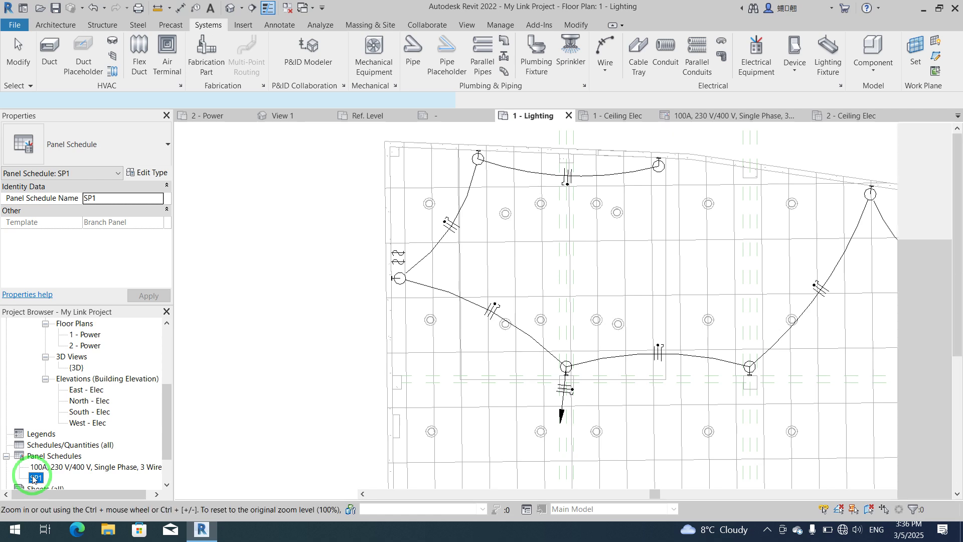
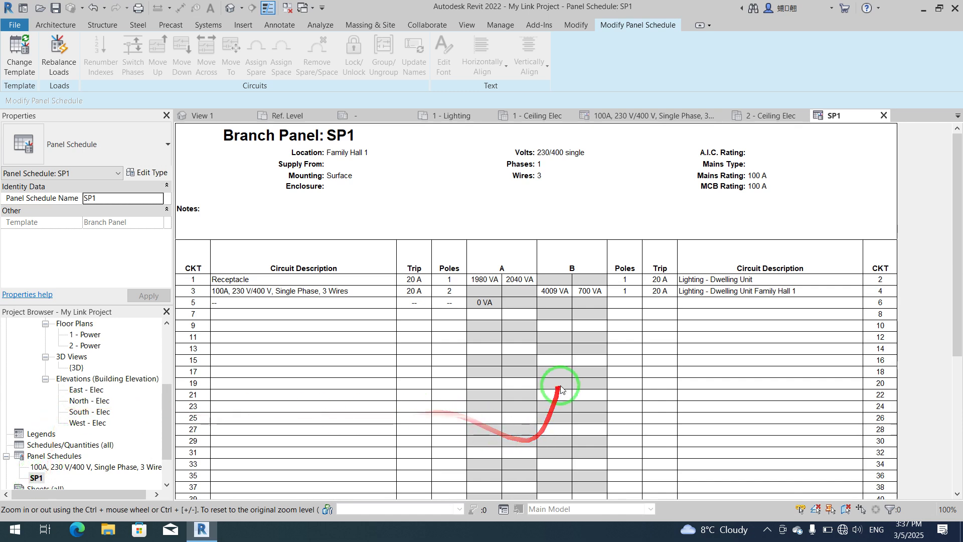
{"action": "scroll", "coordinate": [558, 383], "scroll_direction": "down", "scroll_amount": 5}
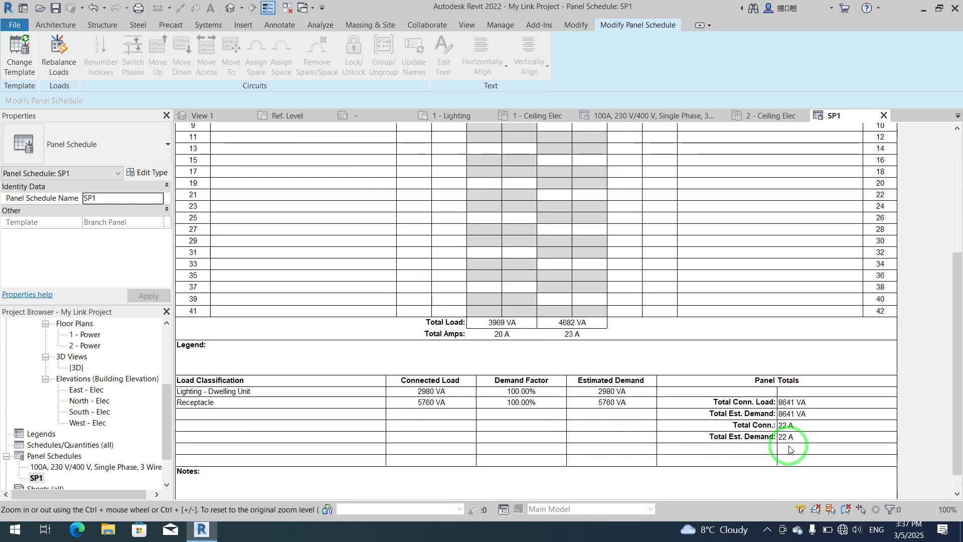
{"action": "scroll", "coordinate": [77, 397], "scroll_direction": "up", "scroll_amount": 5}
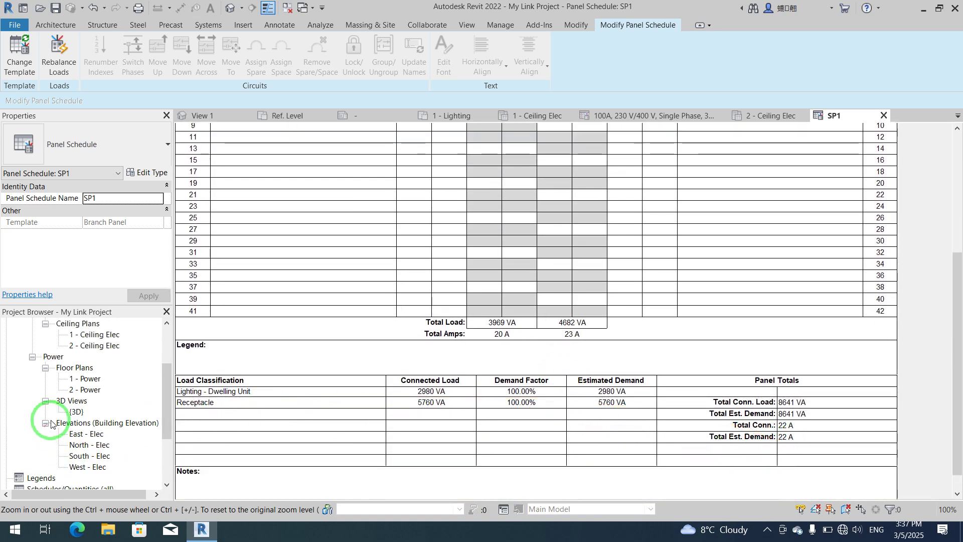
- Open the 1 - Lighting floor plan and examine the arc wires linking the wall lamps and the home run
{"action": "scroll", "coordinate": [77, 396], "scroll_direction": "up", "scroll_amount": 3}
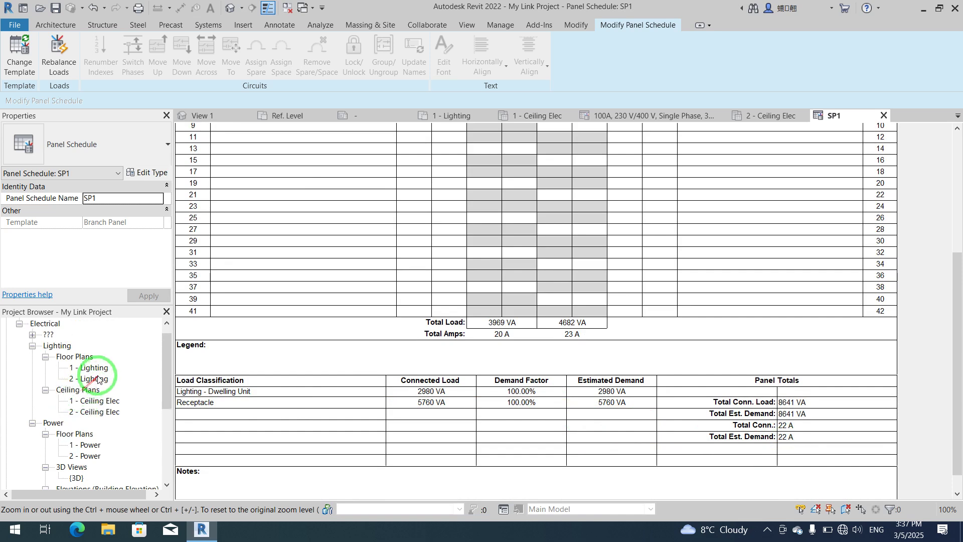
{"action": "double_click", "coordinate": [93, 370]}
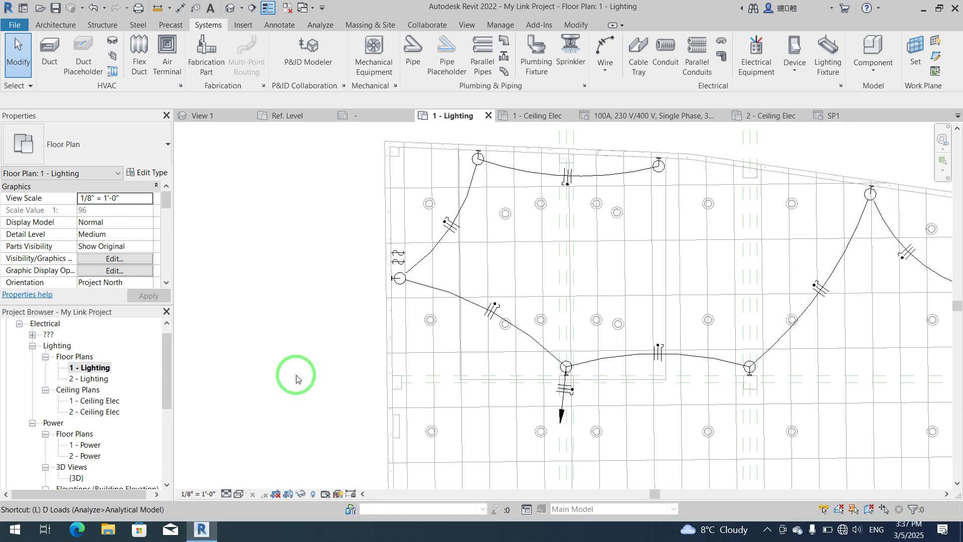
{"action": "left_click", "coordinate": [292, 347]}
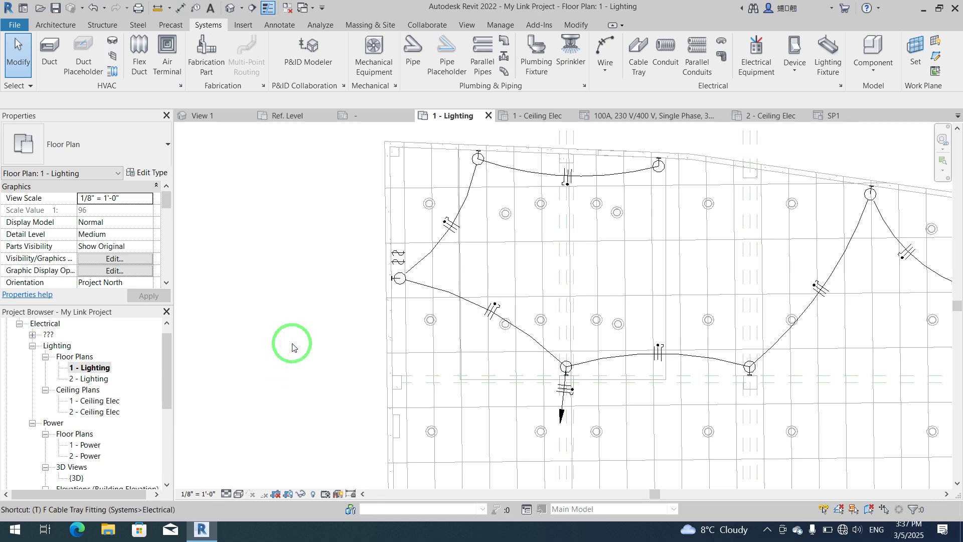
{"action": "key", "text": "l"}
{"action": "scroll", "coordinate": [304, 321], "scroll_direction": "down", "scroll_amount": 3}
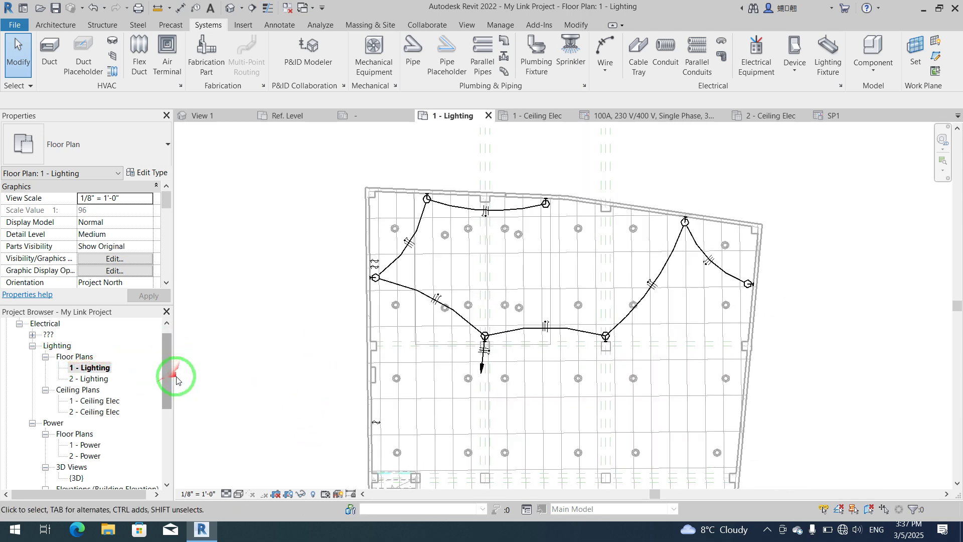
{"action": "scroll", "coordinate": [681, 195], "scroll_direction": "up", "scroll_amount": 1}
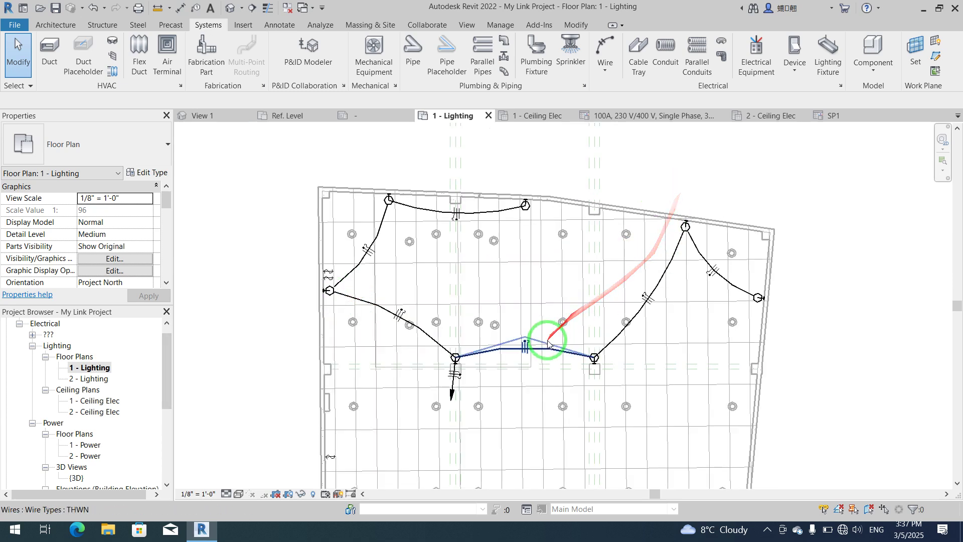
{"action": "middle_click_drag", "start_coordinate": [544, 451], "coordinate": [563, 402]}
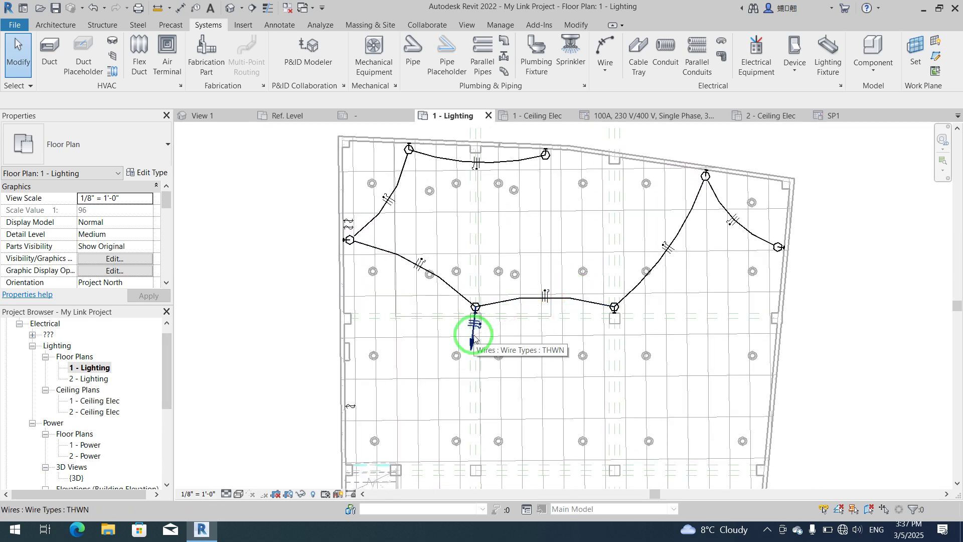
{"action": "middle_click_drag", "start_coordinate": [473, 340], "coordinate": [474, 387]}
{"action": "scroll", "coordinate": [676, 226], "scroll_direction": "up", "scroll_amount": 1}
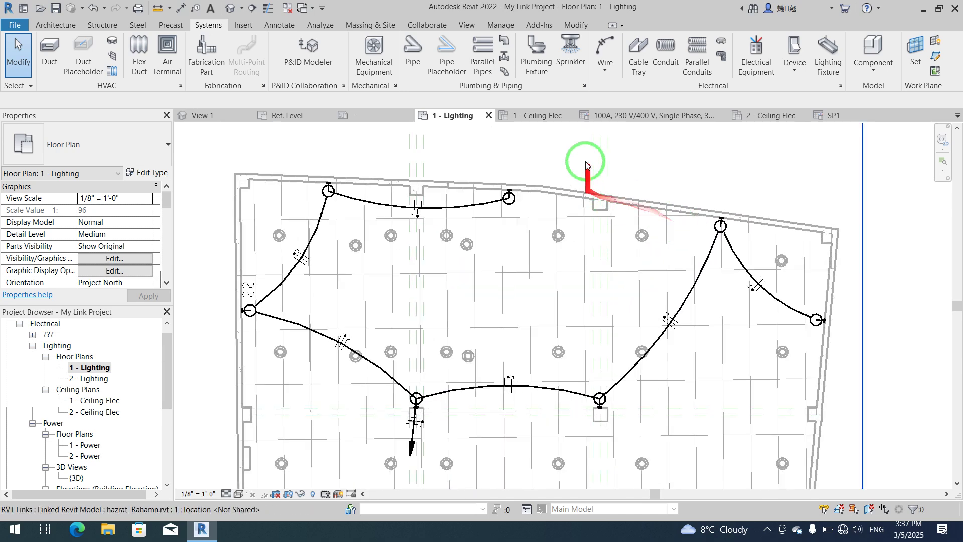
- Draw an arc wire from the middle wall lamp on the upper wall to the rightmost lamp on that wall
{"action": "left_click", "coordinate": [605, 48]}
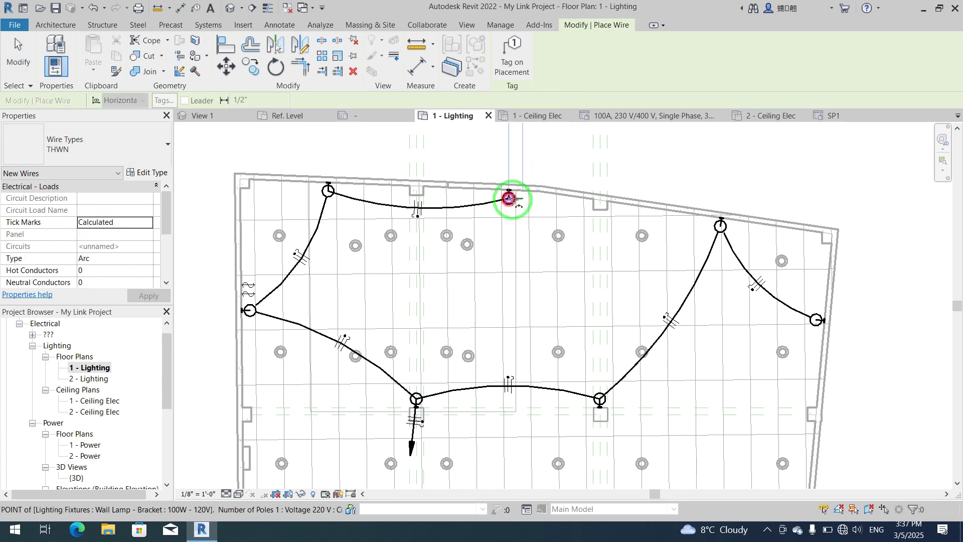
{"action": "left_click", "coordinate": [509, 198]}
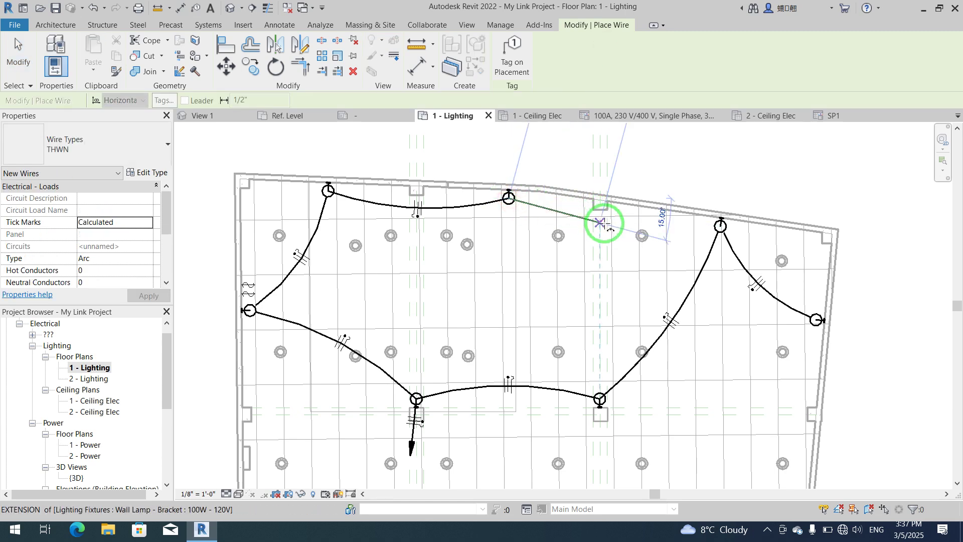
{"action": "scroll", "coordinate": [602, 223], "scroll_direction": "up", "scroll_amount": 1}
{"action": "middle_click_drag", "start_coordinate": [602, 223], "coordinate": [572, 285]}
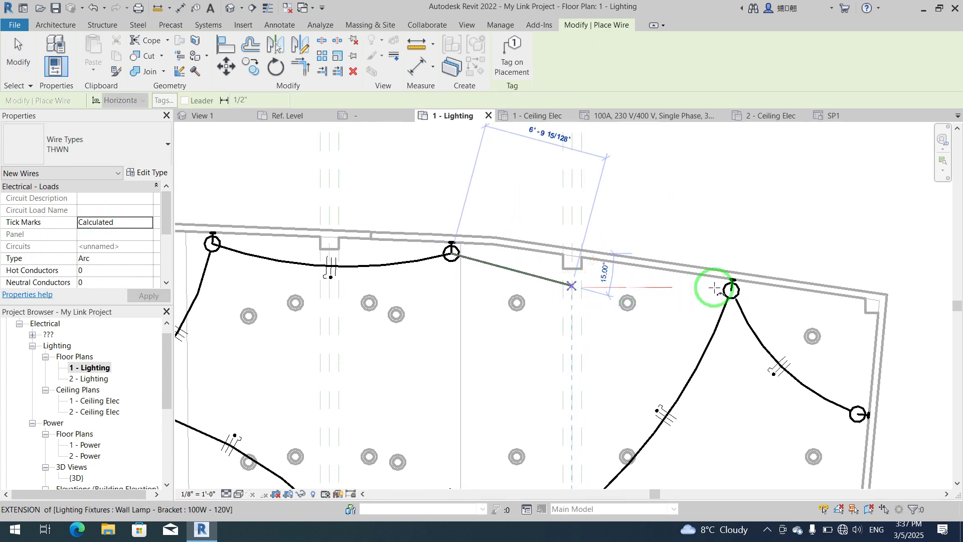
{"action": "left_click", "coordinate": [613, 286]}
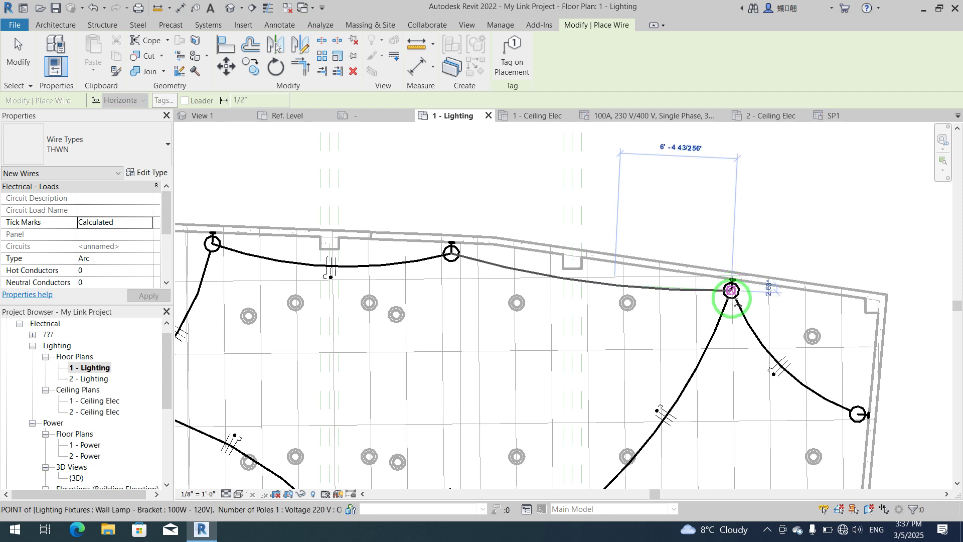
{"action": "left_click", "coordinate": [733, 295]}
{"action": "key", "text": "Escape"}
{"action": "middle_click_drag", "start_coordinate": [646, 312], "coordinate": [646, 263]}
{"action": "scroll", "coordinate": [646, 257], "scroll_direction": "down", "scroll_amount": 2}
{"action": "scroll", "coordinate": [651, 270], "scroll_direction": "down", "scroll_amount": 1}
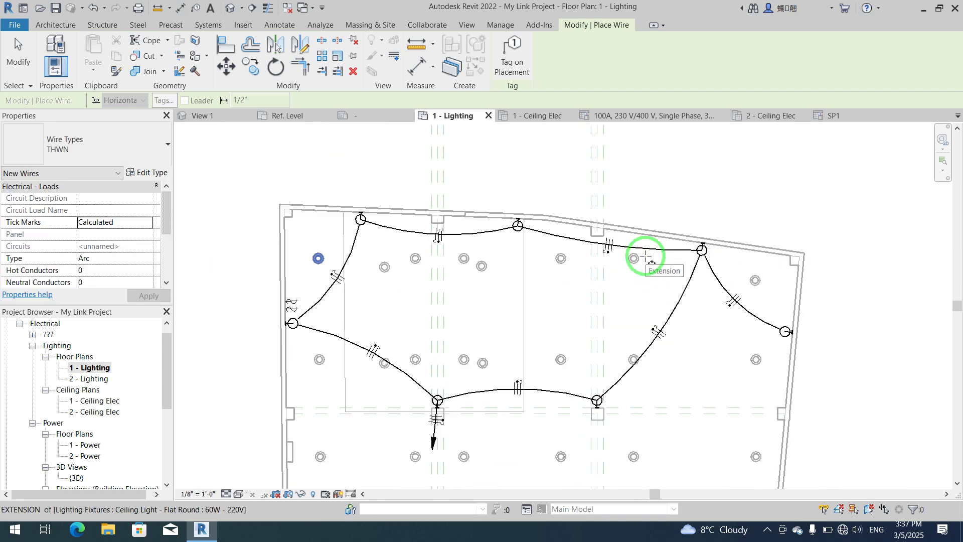
{"action": "key", "text": "Escape"}
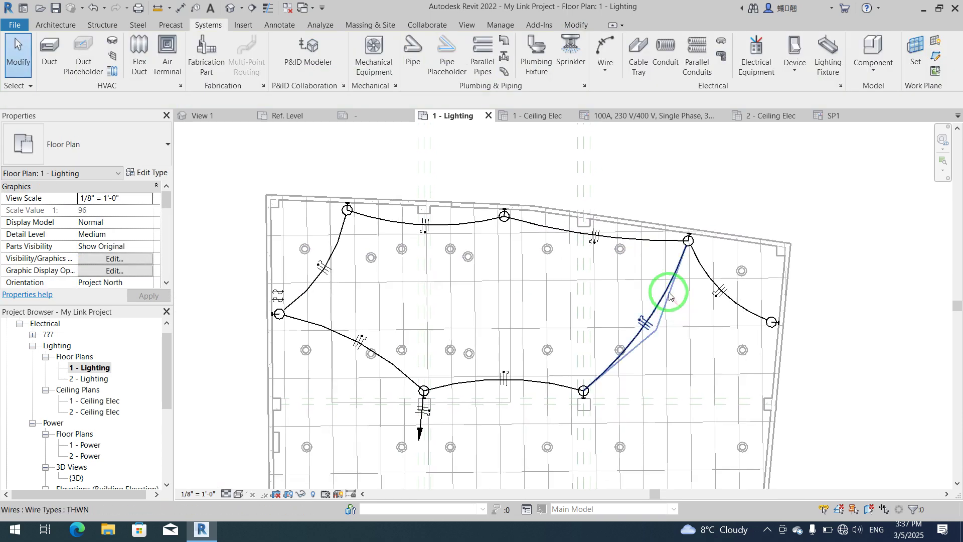
- Reattach the long diagonal wire's upper end from the upper wall's rightmost lamp to the lamp on the right wall
{"action": "left_click", "coordinate": [667, 291]}
{"action": "scroll", "coordinate": [733, 323], "scroll_direction": "up", "scroll_amount": 2}
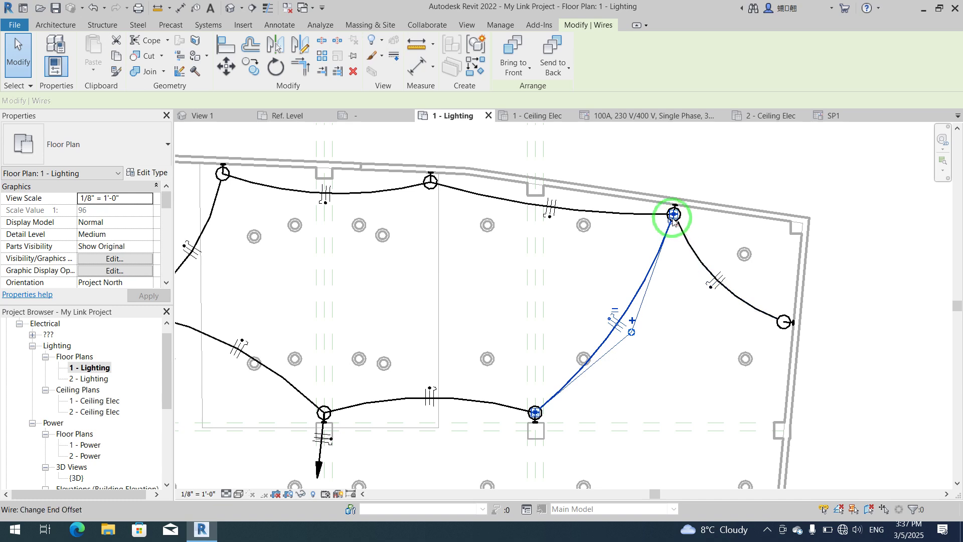
{"action": "left_click_drag", "start_coordinate": [672, 216], "coordinate": [785, 322]}
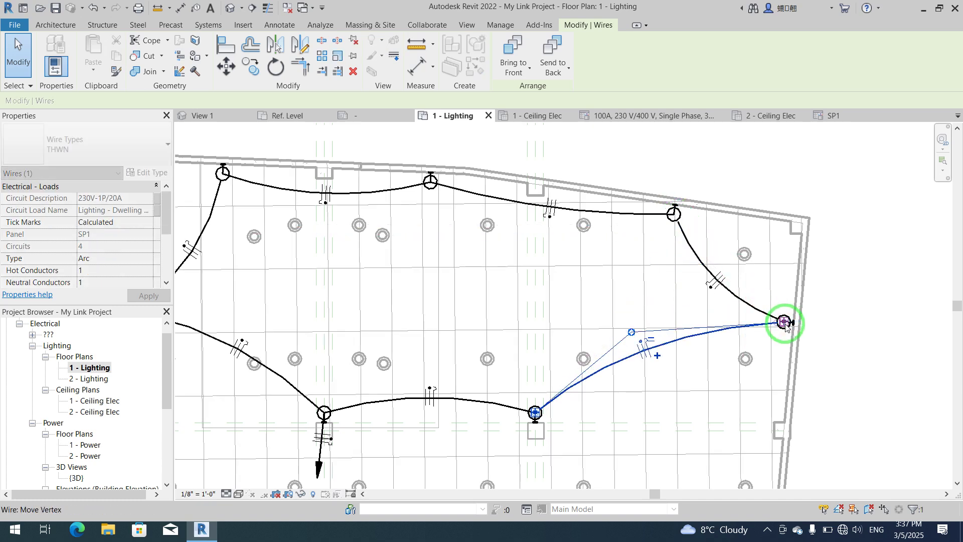
{"action": "left_click", "coordinate": [836, 318]}
{"action": "scroll", "coordinate": [773, 303], "scroll_direction": "down", "scroll_amount": 2}
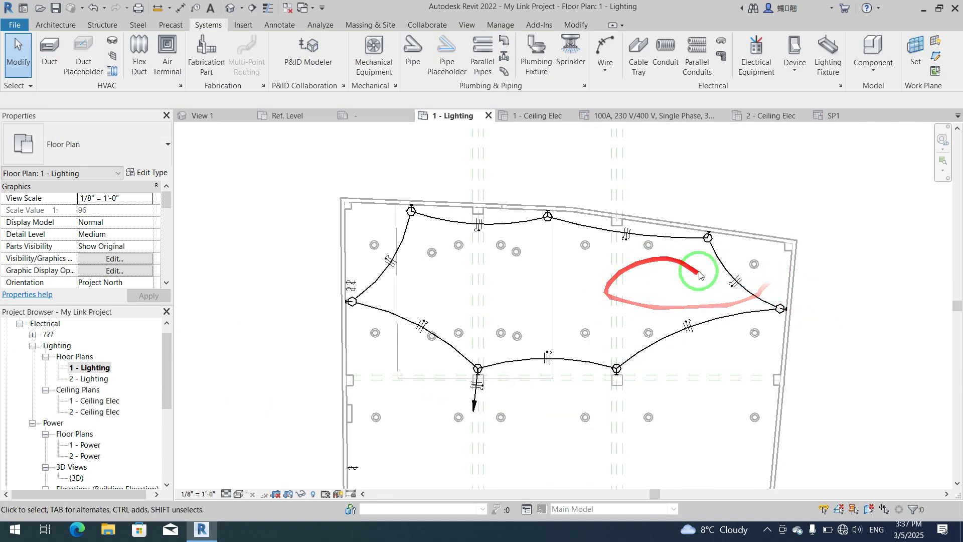
{"action": "scroll", "coordinate": [372, 308], "scroll_direction": "up", "scroll_amount": 1}
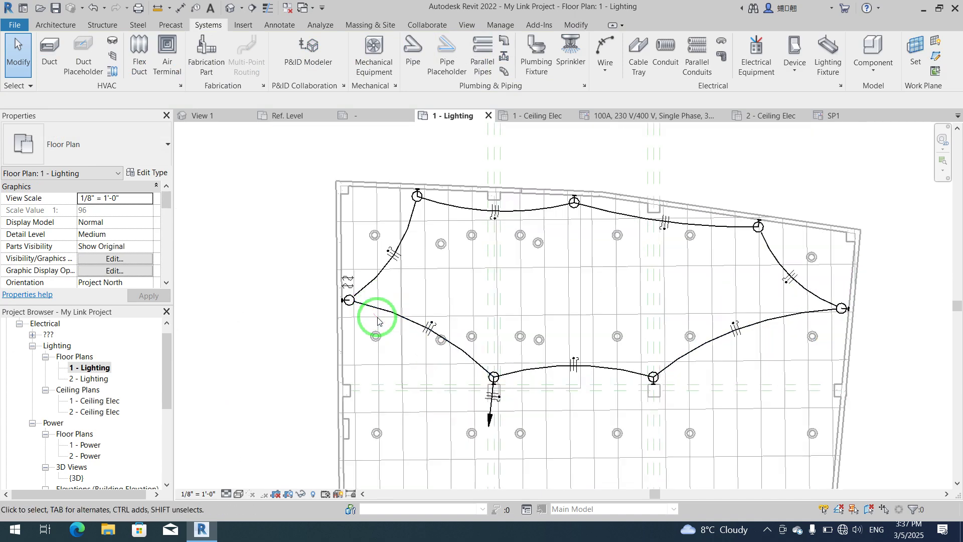
- Delete the arc wire between the left wall lamp and the lower-left column's wall lamp
{"action": "left_click", "coordinate": [379, 316]}
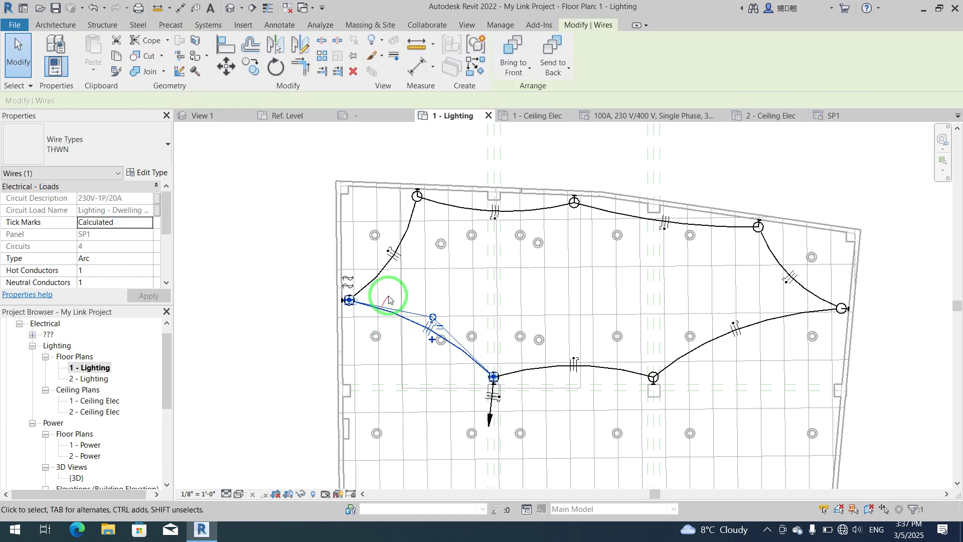
{"action": "scroll", "coordinate": [382, 311], "scroll_direction": "up", "scroll_amount": 2}
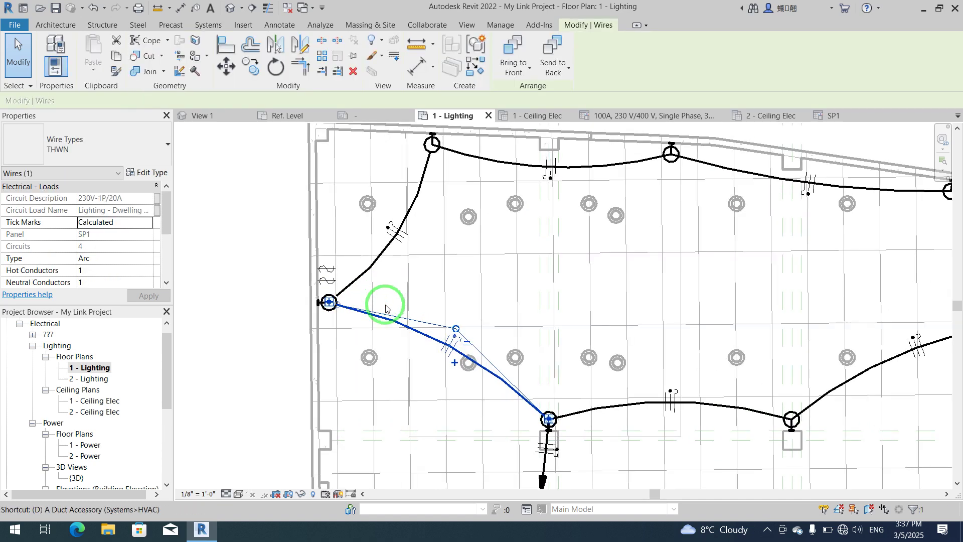
{"action": "key", "text": "Delete"}
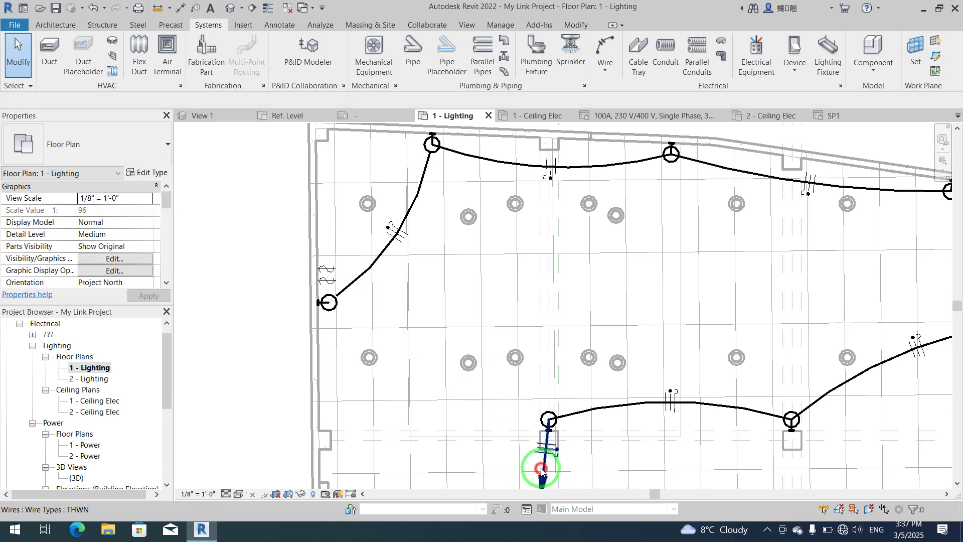
- Detach the left wall lamp's wire from the upper-left lamp and end it at the switches on the left wall
{"action": "left_click", "coordinate": [541, 469]}
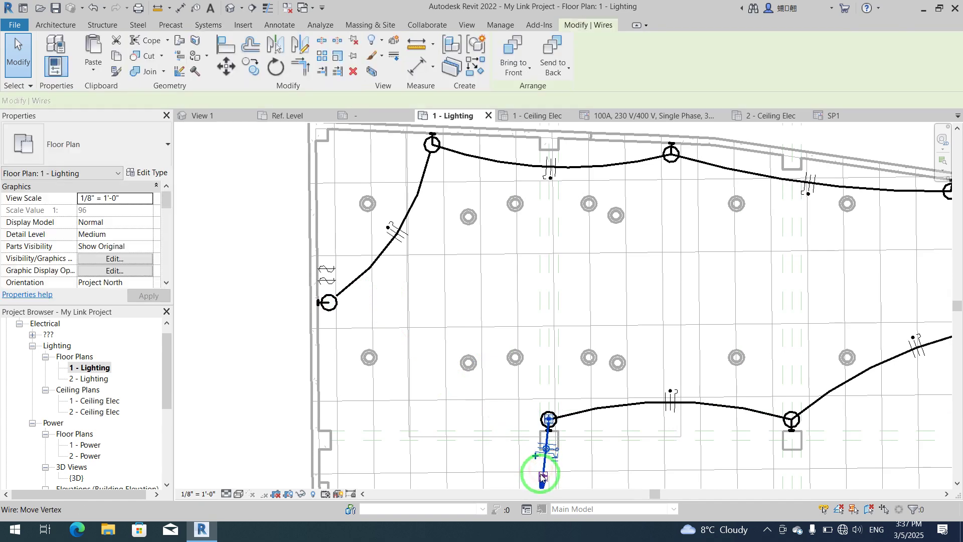
{"action": "left_click", "coordinate": [422, 200]}
{"action": "left_click_drag", "start_coordinate": [433, 146], "coordinate": [323, 277]}
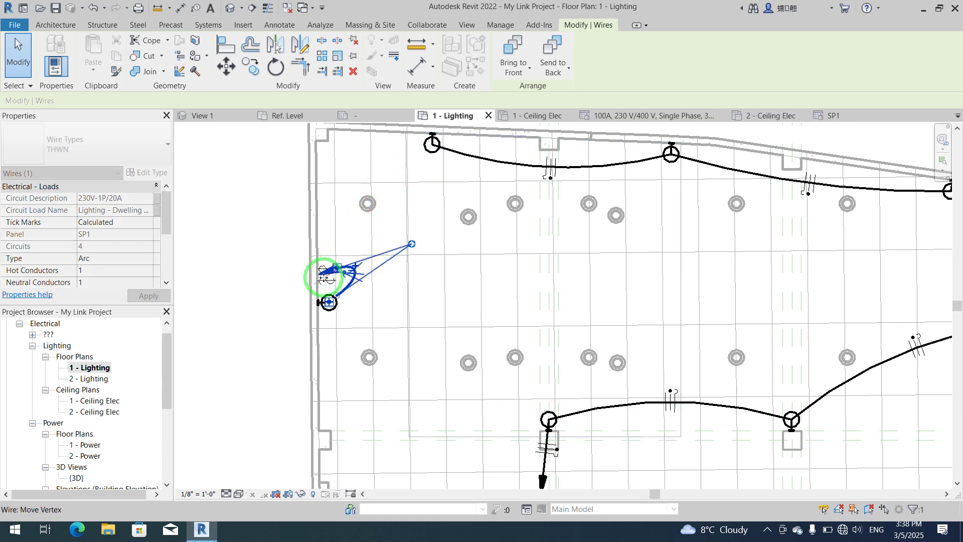
{"action": "left_click", "coordinate": [237, 295]}
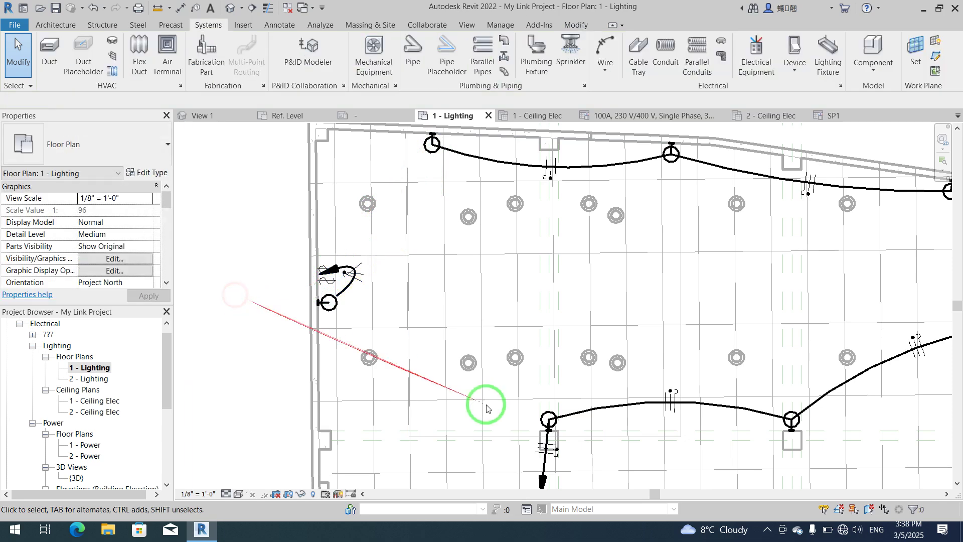
- Connect the home run's arrow end from the lower-left column lamp to the left wall lamp
{"action": "left_click", "coordinate": [545, 473]}
{"action": "left_click_drag", "start_coordinate": [542, 482], "coordinate": [328, 302]}
{"action": "left_click", "coordinate": [220, 302]}
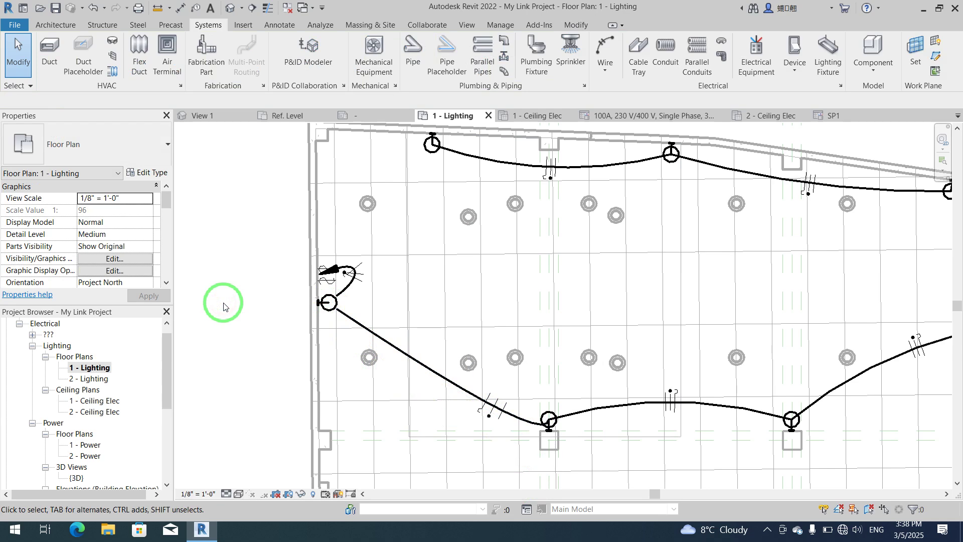
- Reattach the switch wire's lamp end from the left wall lamp to the upper-left lamp and reshape its arc outward
{"action": "middle_click_drag", "start_coordinate": [241, 293], "coordinate": [243, 328]}
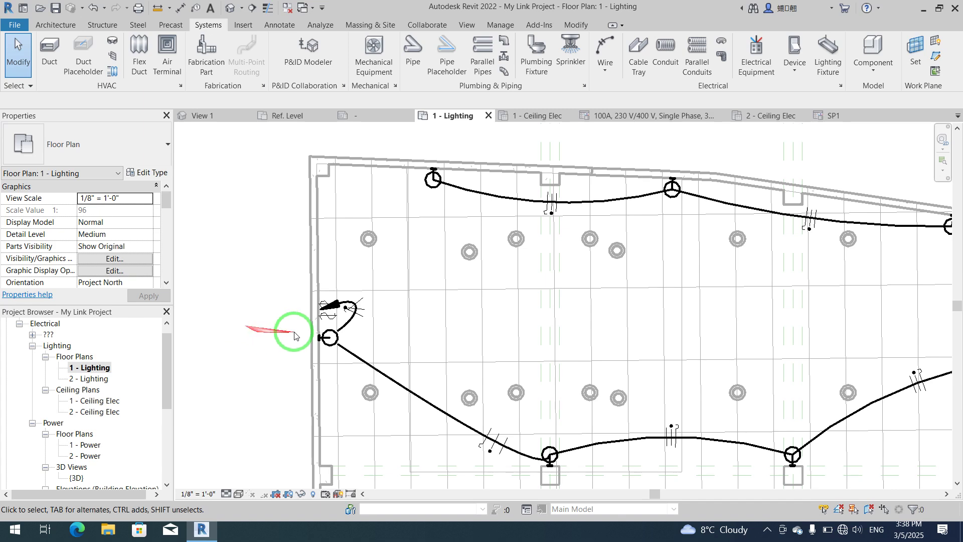
{"action": "left_click", "coordinate": [345, 329]}
{"action": "left_click_drag", "start_coordinate": [331, 336], "coordinate": [431, 179]}
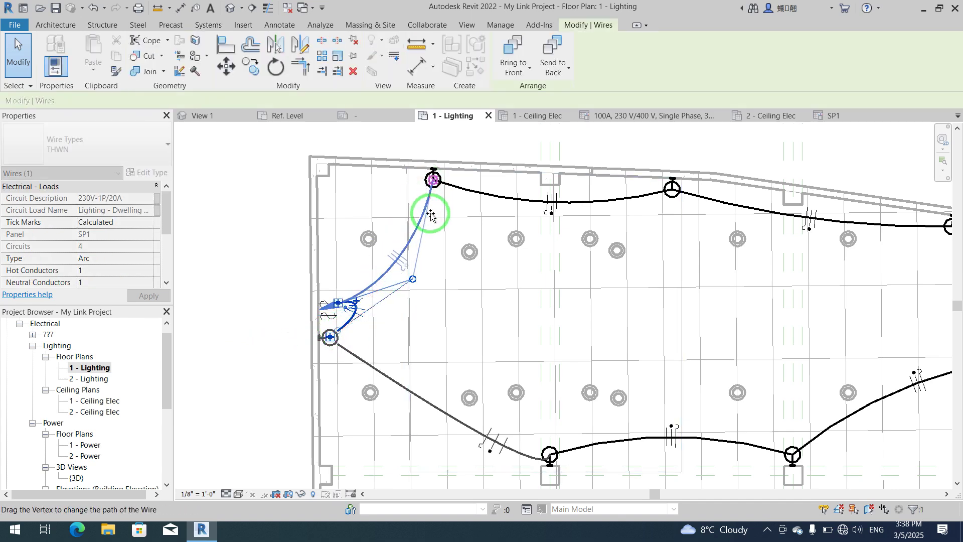
{"action": "left_click_drag", "start_coordinate": [409, 281], "coordinate": [366, 246]}
{"action": "left_click", "coordinate": [233, 241]}
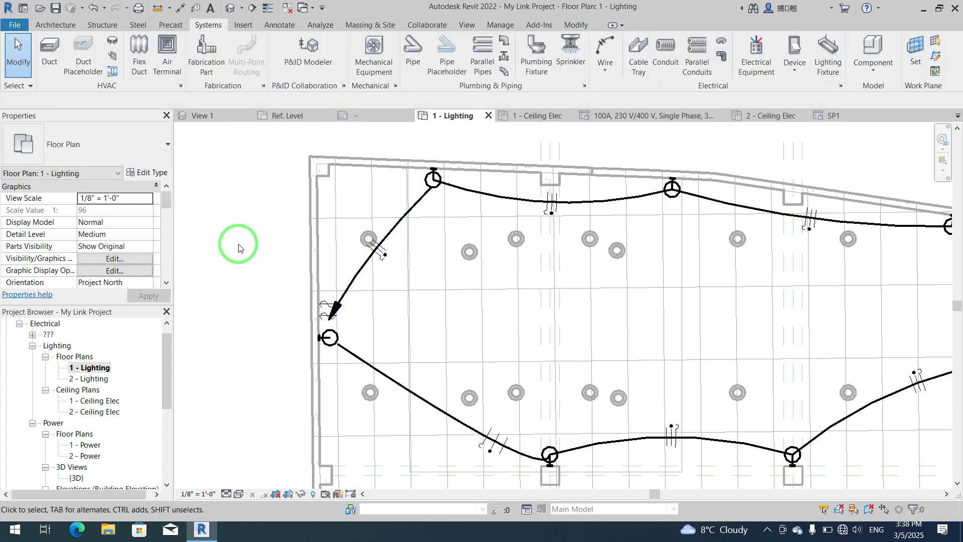
{"action": "scroll", "coordinate": [238, 247], "scroll_direction": "down", "scroll_amount": 3}
{"action": "middle_click_drag", "start_coordinate": [253, 251], "coordinate": [548, 254]}
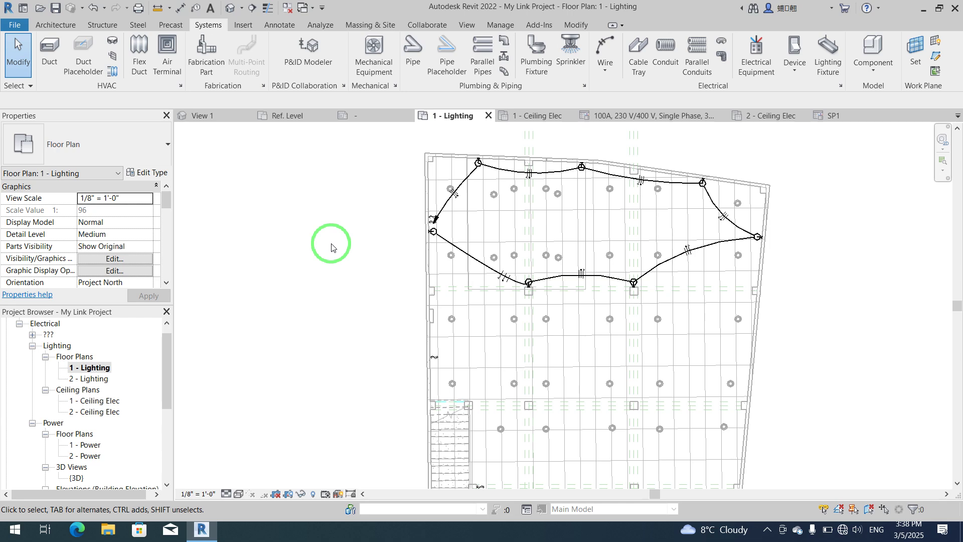
{"action": "scroll", "coordinate": [582, 163], "scroll_direction": "up", "scroll_amount": 3}
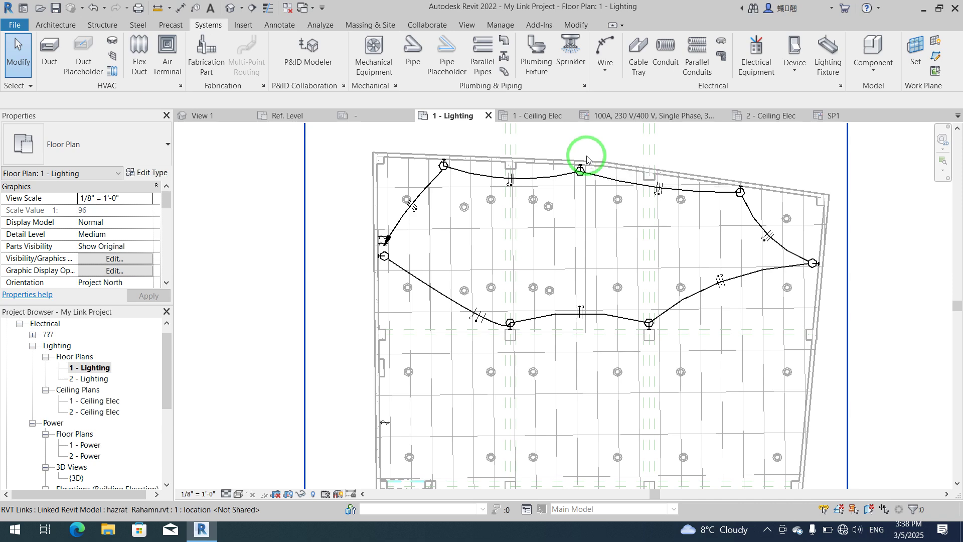
{"action": "middle_click_drag", "start_coordinate": [583, 204], "coordinate": [578, 221]}
{"action": "left_click", "coordinate": [828, 47]}
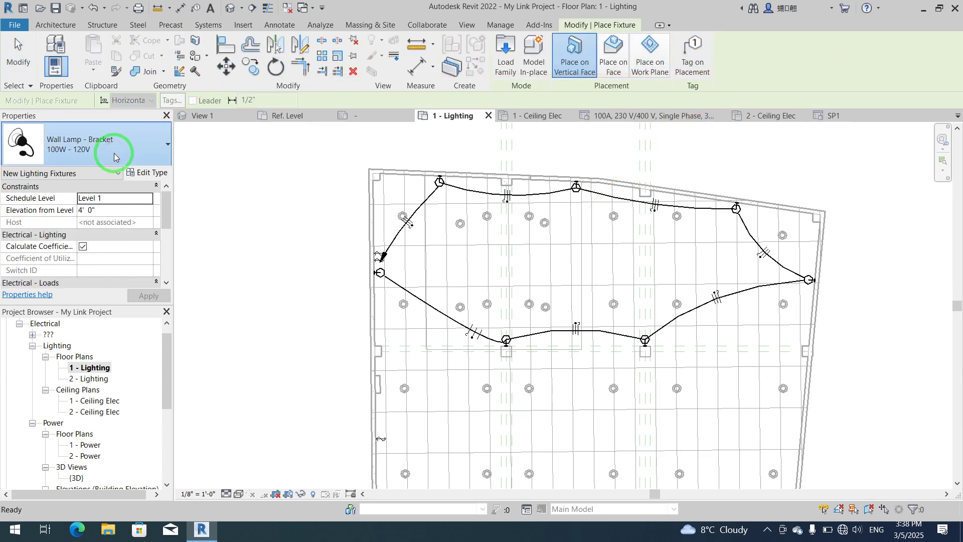
{"action": "left_click", "coordinate": [120, 179]}
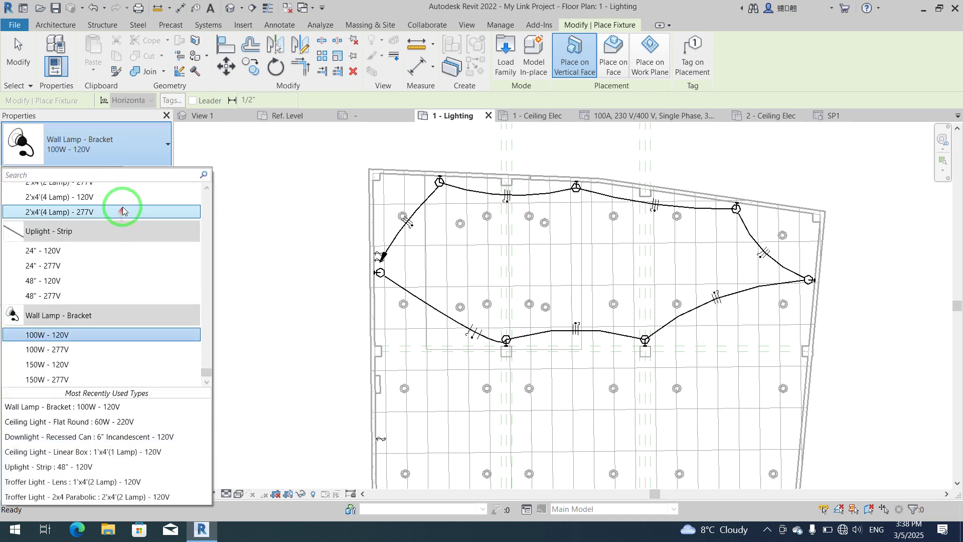
{"action": "scroll", "coordinate": [123, 343], "scroll_direction": "up", "scroll_amount": 6}
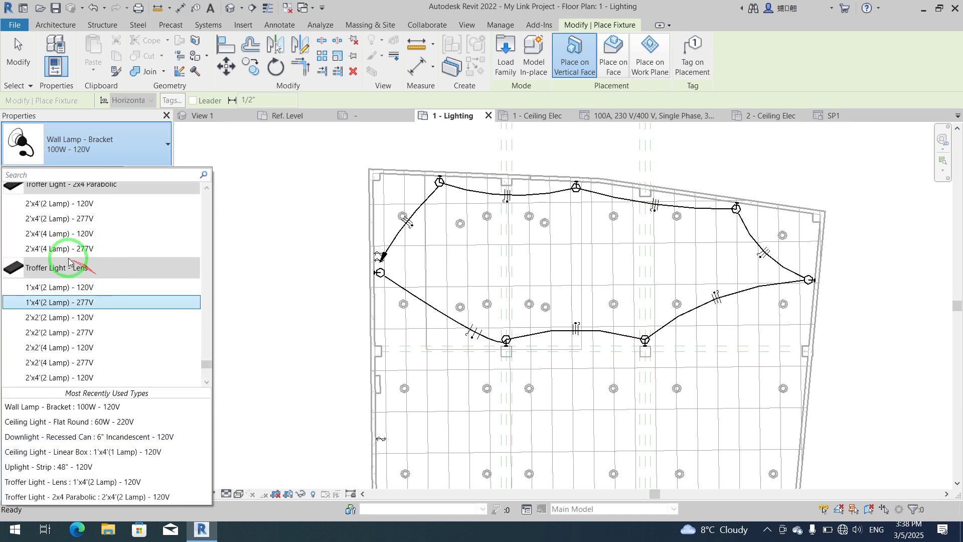
{"action": "scroll", "coordinate": [71, 266], "scroll_direction": "up", "scroll_amount": 2}
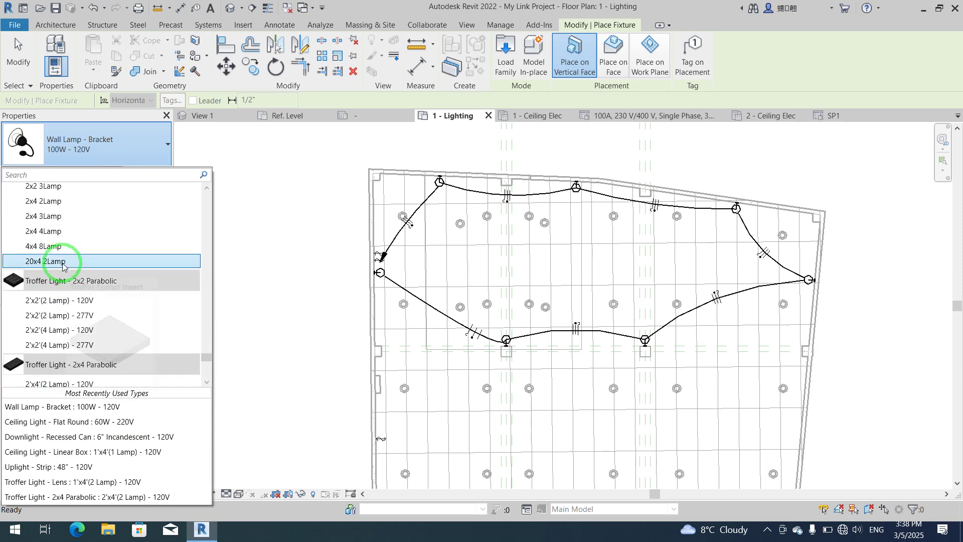
{"action": "left_click", "coordinate": [77, 324]}
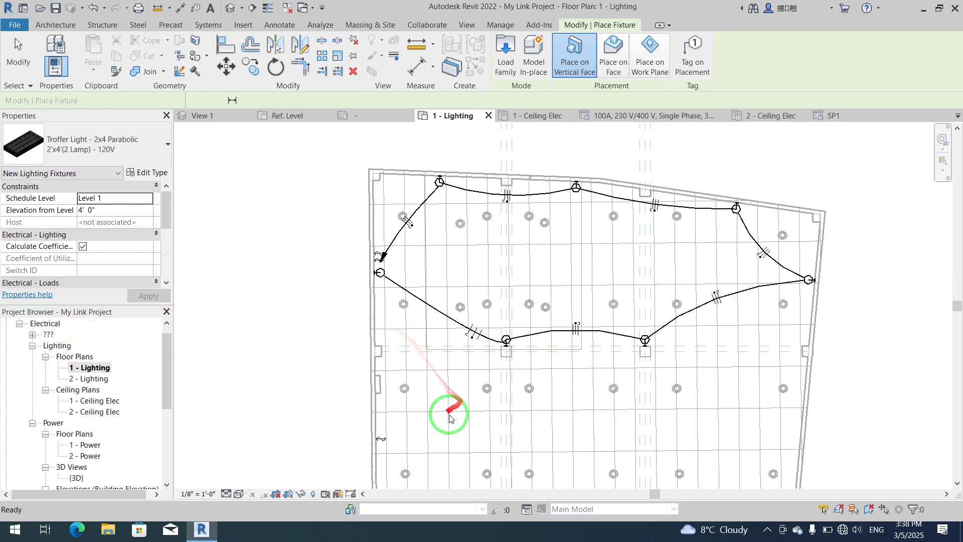
{"action": "left_click", "coordinate": [613, 58]}
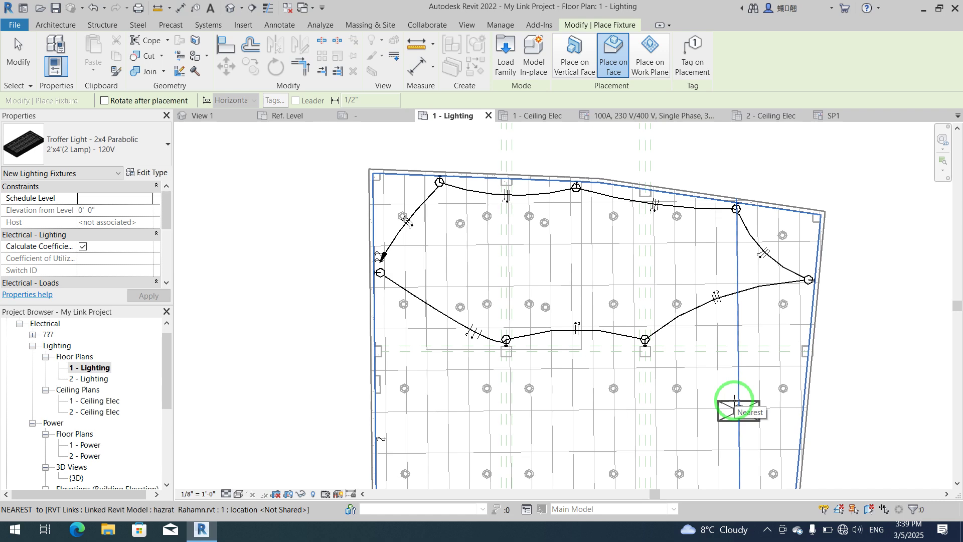
{"action": "key", "text": "Escape"}
{"action": "key", "text": "Escape"}
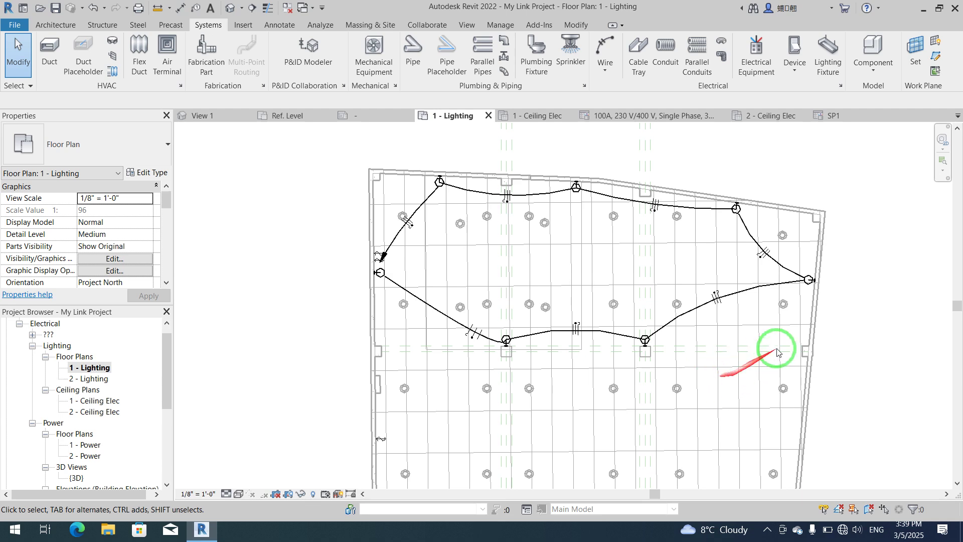
- Open the System Browser alongside the lighting floor plan
{"action": "middle_click_drag", "start_coordinate": [803, 348], "coordinate": [728, 326]}
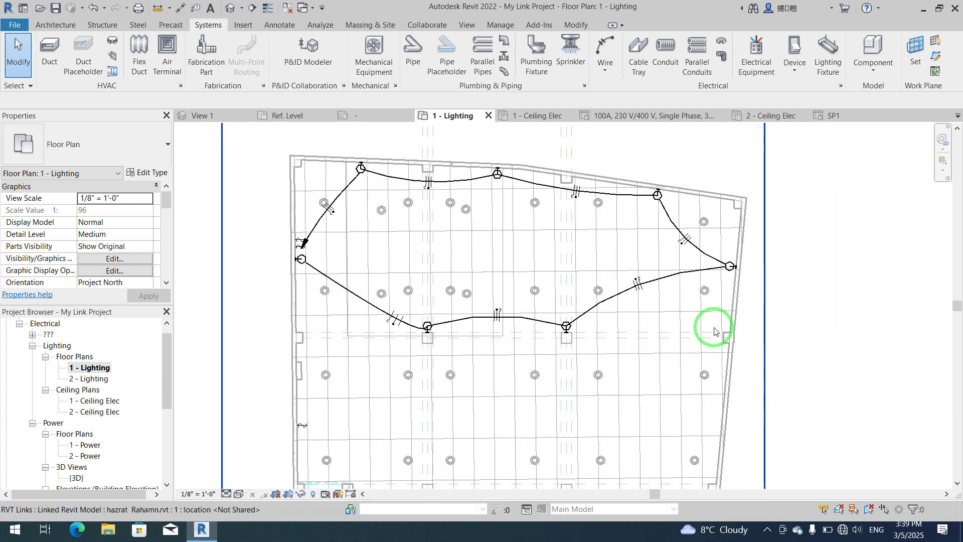
{"action": "scroll", "coordinate": [360, 170], "scroll_direction": "up", "scroll_amount": 3}
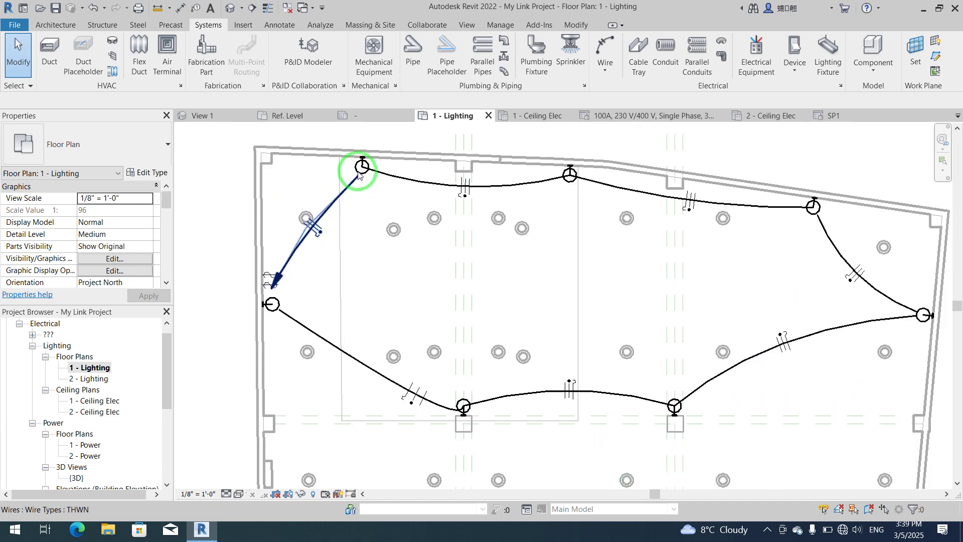
{"action": "left_click", "coordinate": [356, 170]}
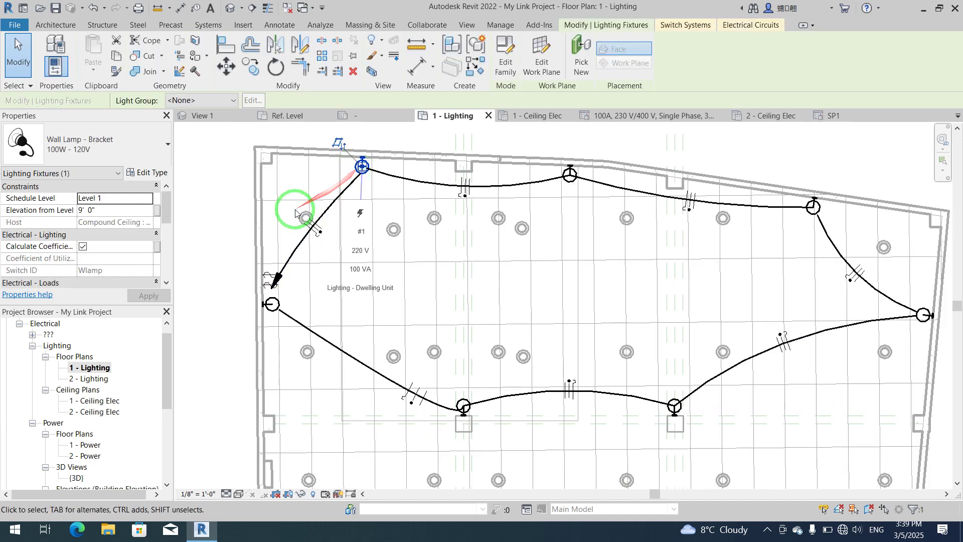
{"action": "right_click", "coordinate": [227, 209]}
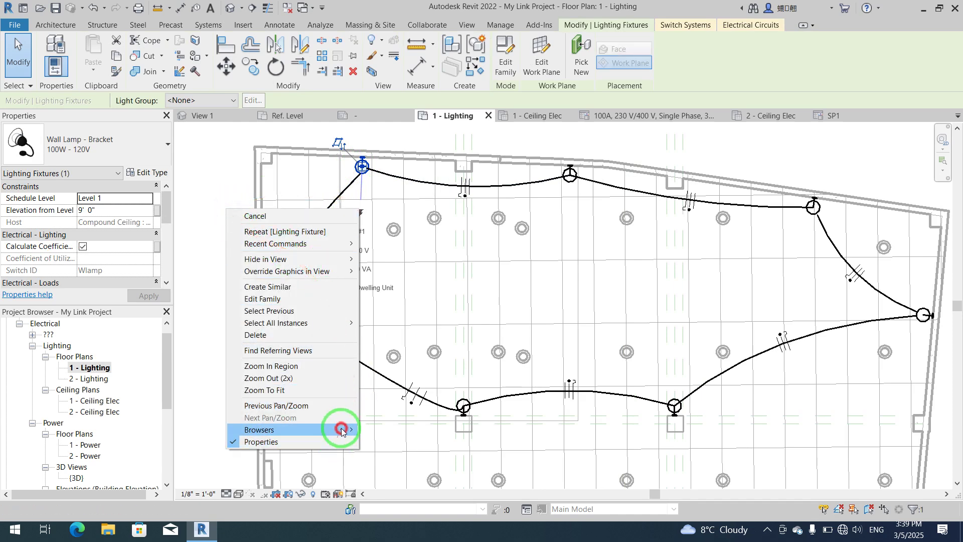
{"action": "mouse_move", "coordinate": [339, 430]}
{"action": "left_click", "coordinate": [423, 446]}
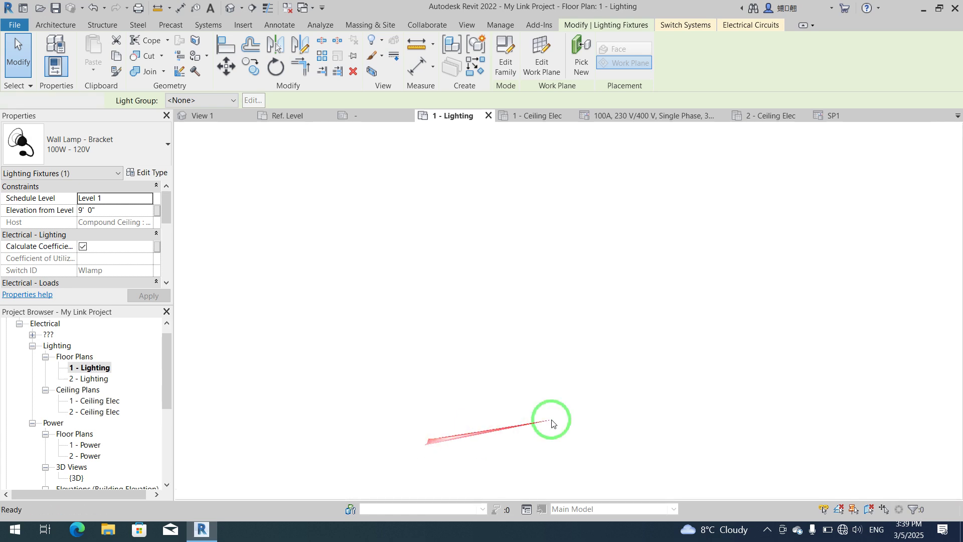
{"action": "middle_click_drag", "start_coordinate": [551, 290], "coordinate": [505, 297]}
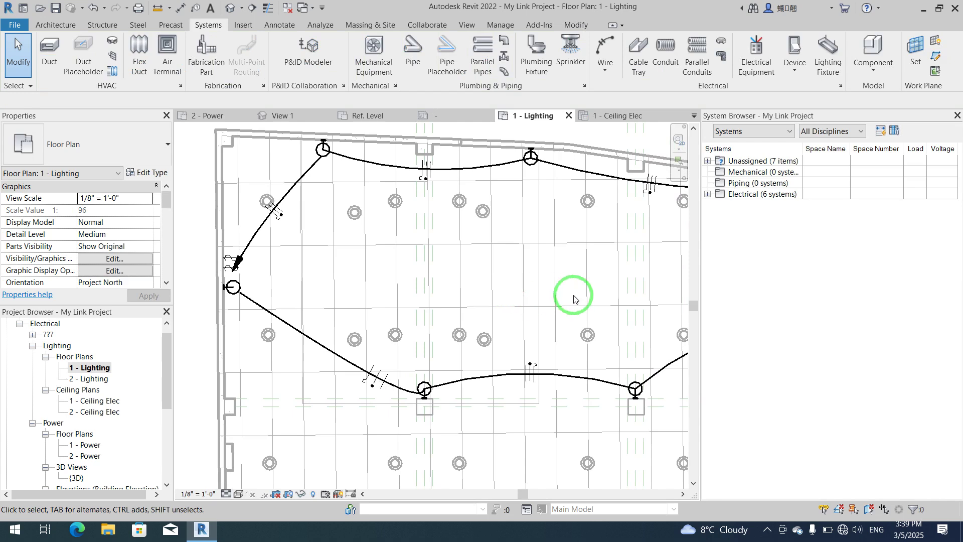
- Expand the unassigned electrical power items in the System Browser and locate the listed lighting switches in the plan
{"action": "left_click", "coordinate": [718, 168]}
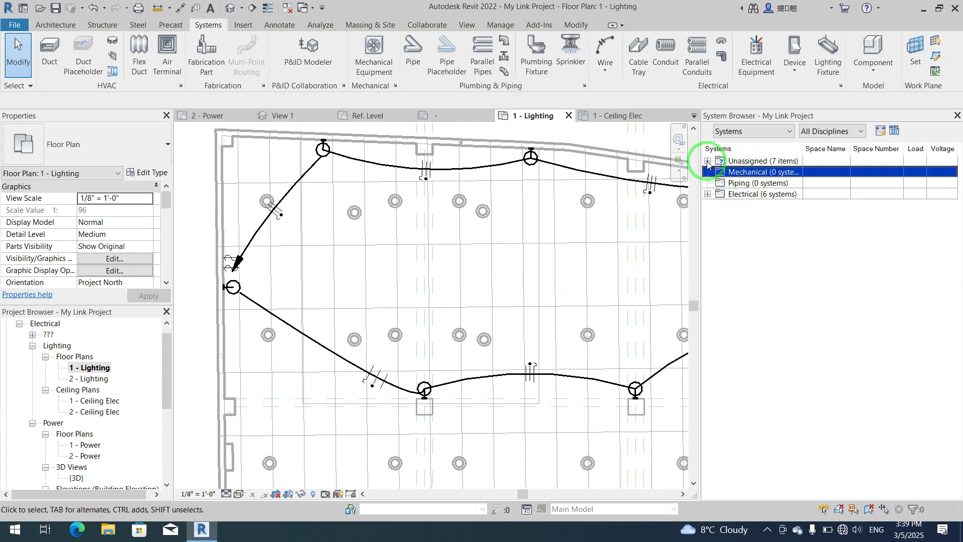
{"action": "left_click", "coordinate": [707, 161]}
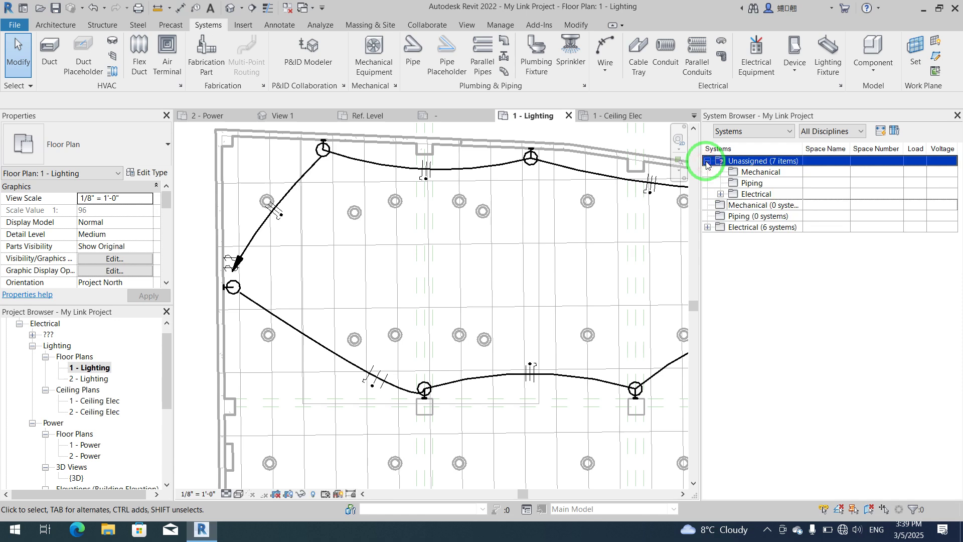
{"action": "left_click", "coordinate": [720, 194]}
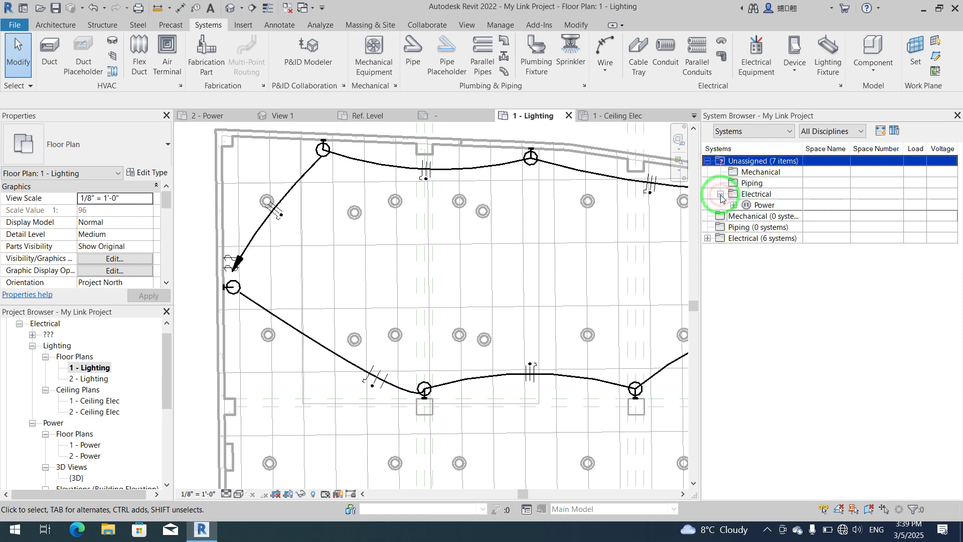
{"action": "left_click", "coordinate": [734, 205]}
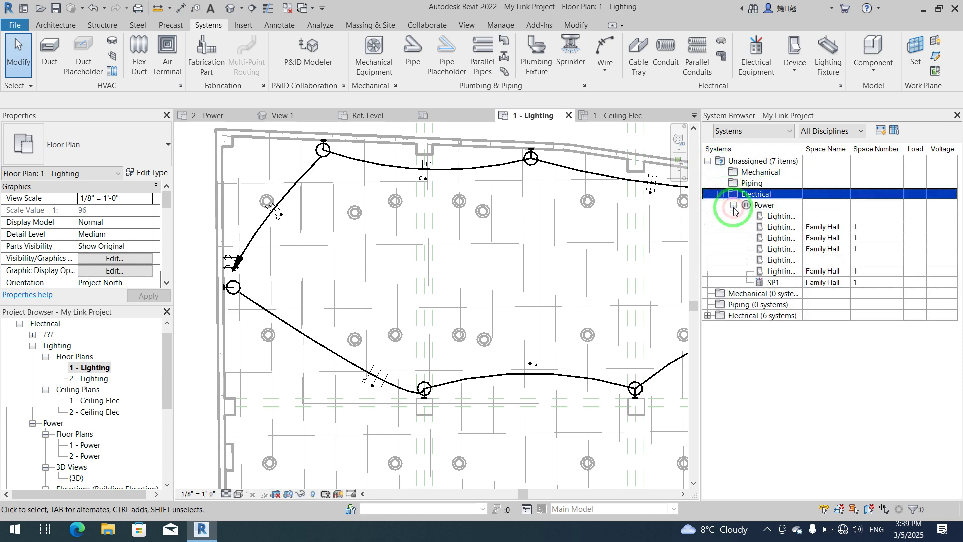
{"action": "left_click", "coordinate": [786, 217]}
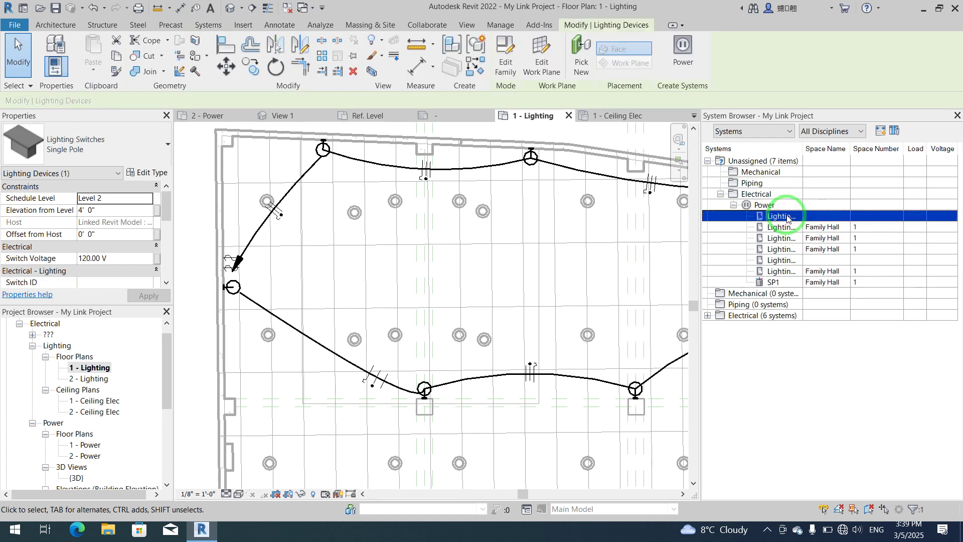
{"action": "scroll", "coordinate": [420, 272], "scroll_direction": "down", "scroll_amount": 2}
{"action": "scroll", "coordinate": [420, 271], "scroll_direction": "down", "scroll_amount": 2}
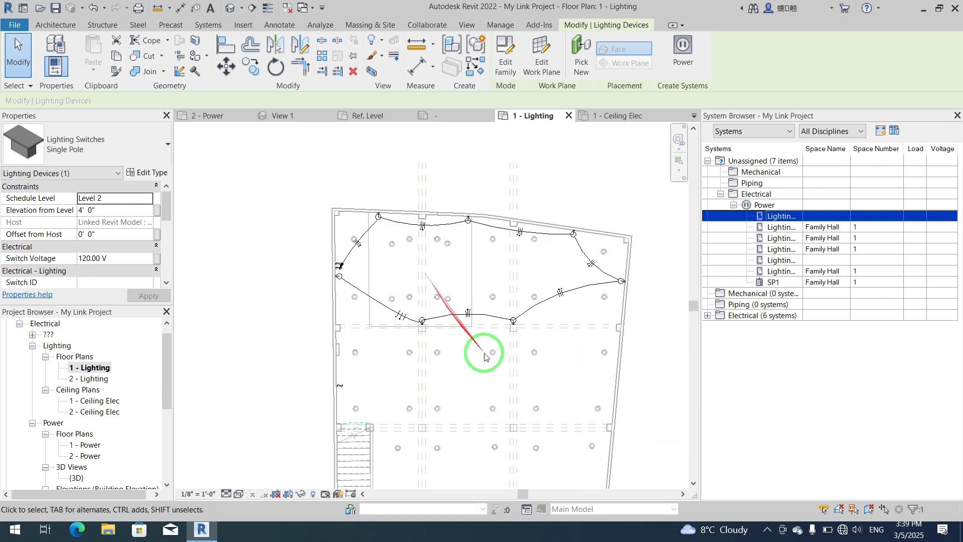
{"action": "middle_click_drag", "start_coordinate": [512, 370], "coordinate": [472, 296]}
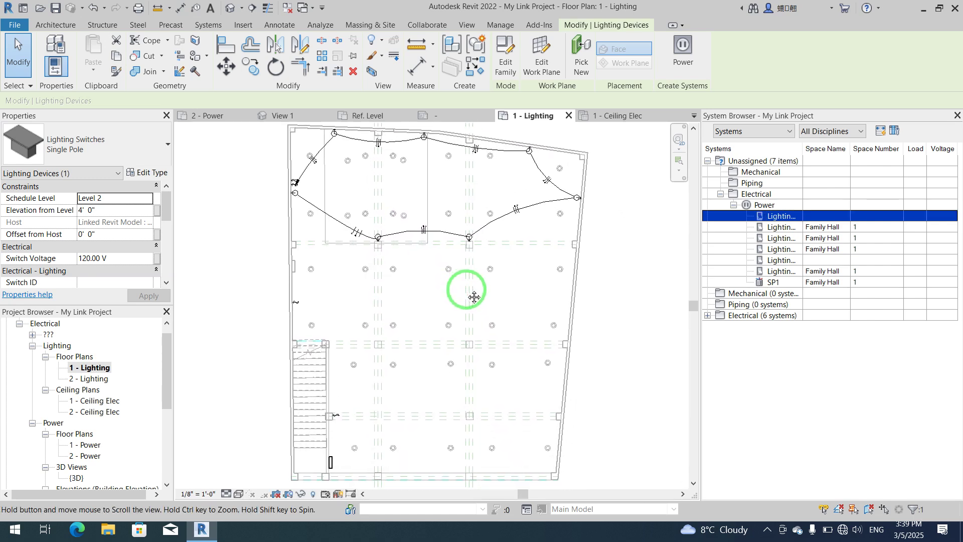
{"action": "left_click", "coordinate": [779, 229]}
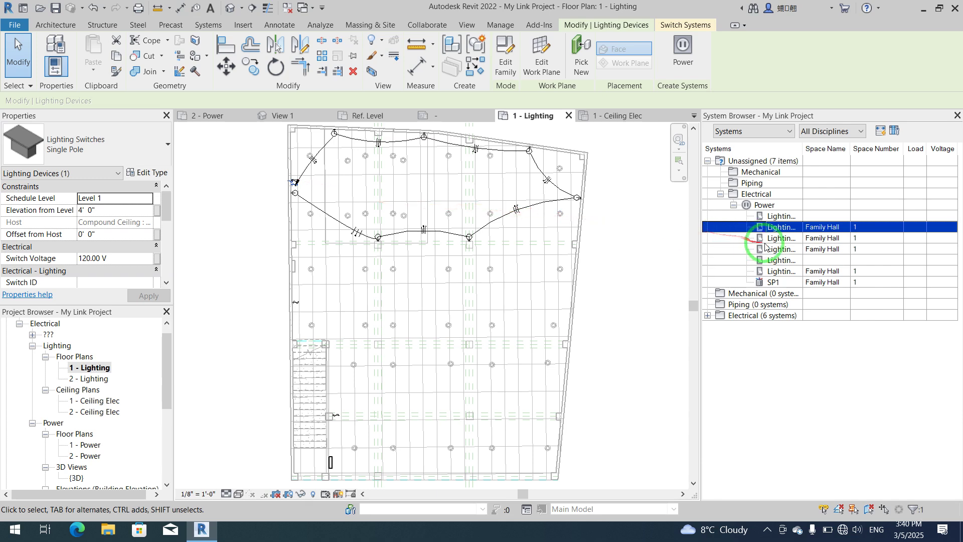
{"action": "left_click", "coordinate": [772, 239], "text": "ctrl"}
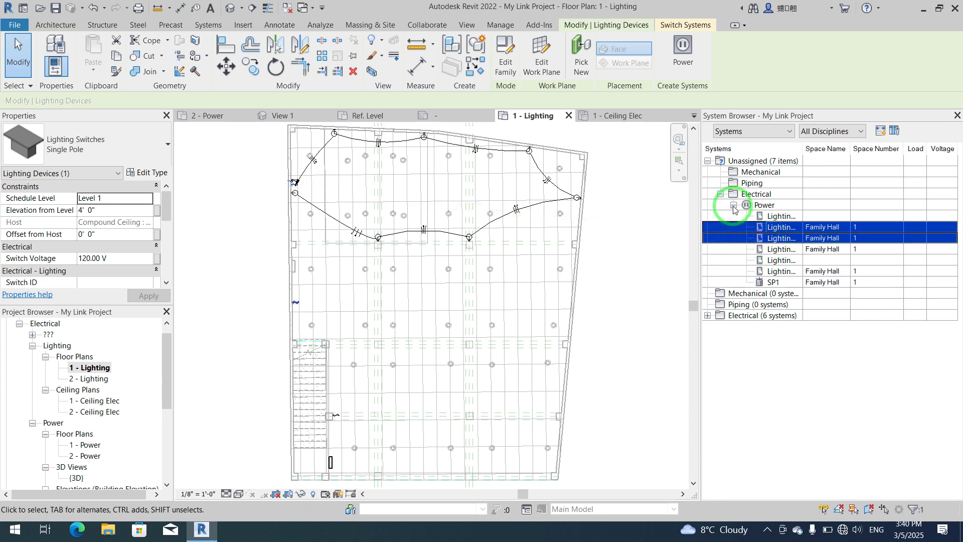
- Collapse the unassigned power items and expand the assigned electrical power systems down to panel SP1's circuits
{"action": "left_click", "coordinate": [733, 205]}
{"action": "double_click", "coordinate": [750, 240]}
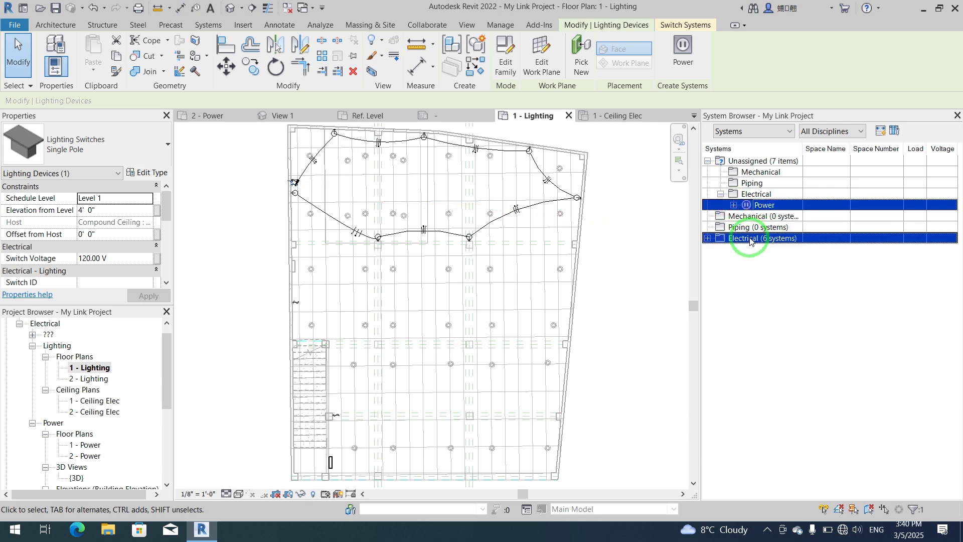
{"action": "double_click", "coordinate": [745, 249]}
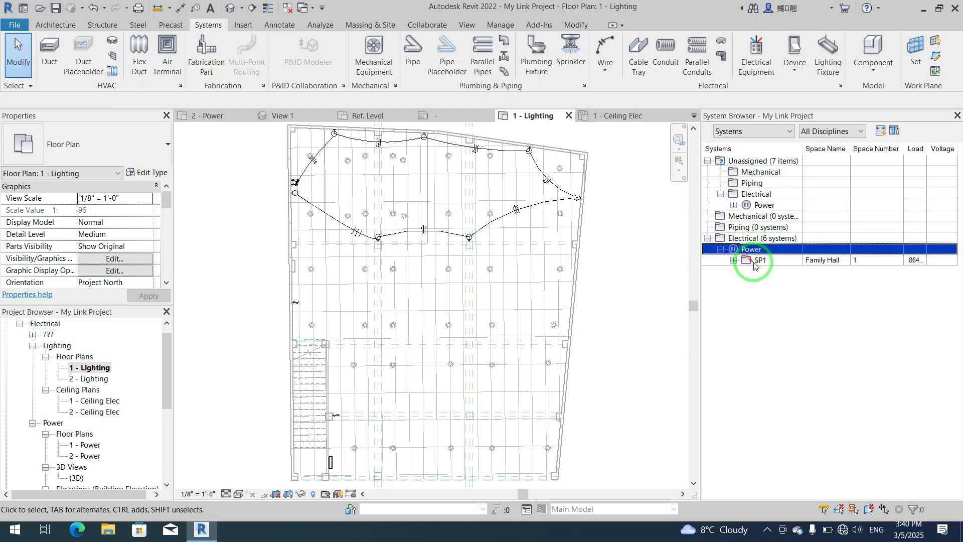
{"action": "double_click", "coordinate": [757, 262]}
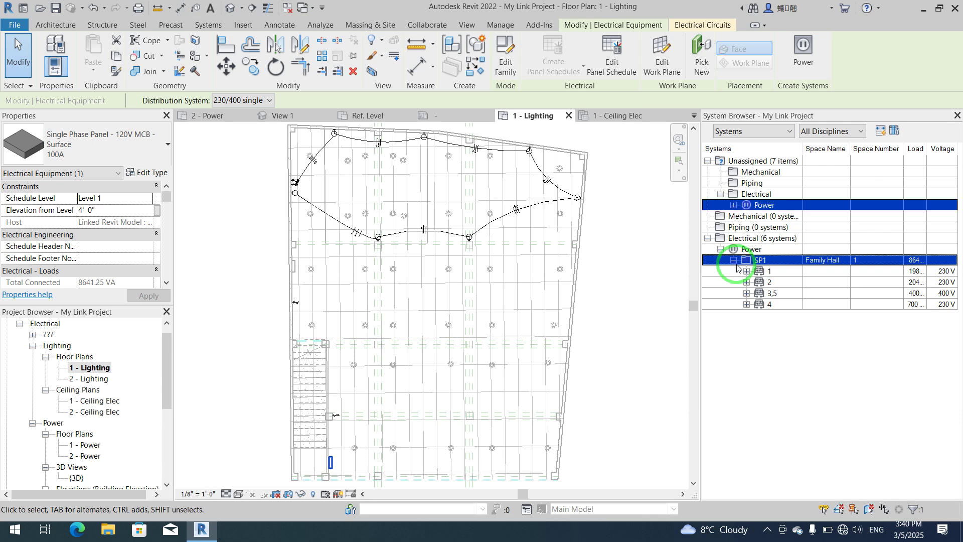
- Examine panel SP1's circuits 1, 2, 3,5 and 4 in the System Browser, including the fixtures assigned to circuit 2
{"action": "left_click", "coordinate": [751, 303]}
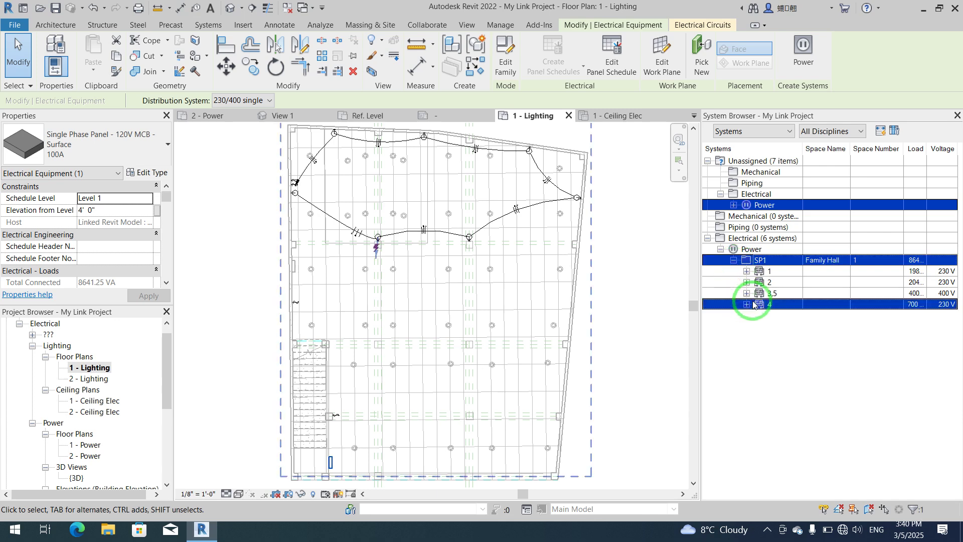
{"action": "left_click", "coordinate": [782, 317]}
{"action": "left_click", "coordinate": [776, 273]}
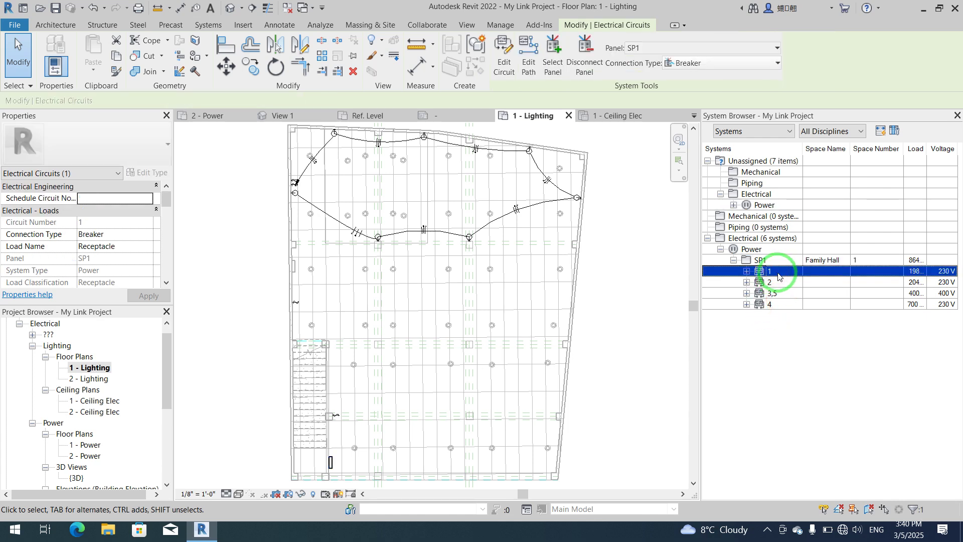
{"action": "left_click", "coordinate": [781, 283], "text": "ctrl"}
{"action": "left_click", "coordinate": [782, 288]}
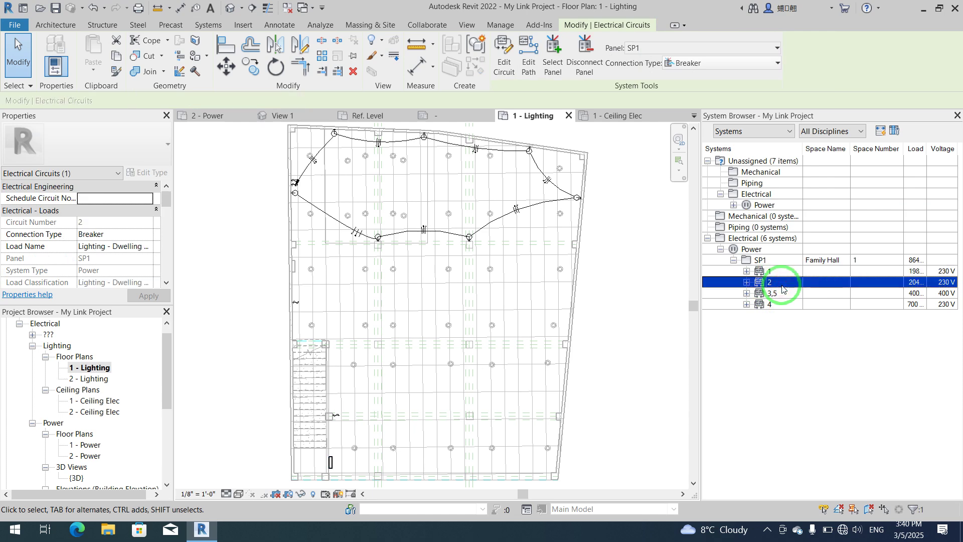
{"action": "left_click", "coordinate": [781, 295], "text": "ctrl"}
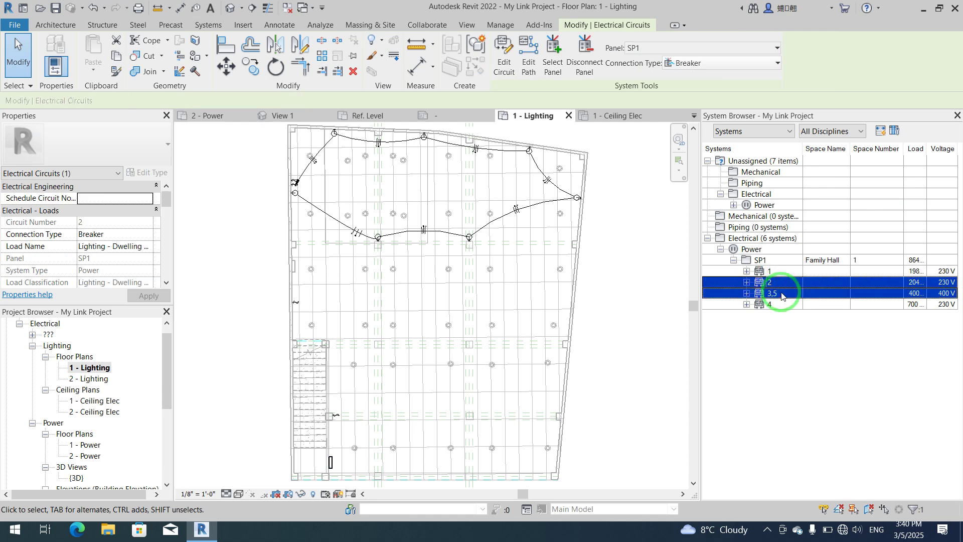
{"action": "left_click", "coordinate": [772, 295]}
{"action": "left_click", "coordinate": [747, 286], "text": "ctrl"}
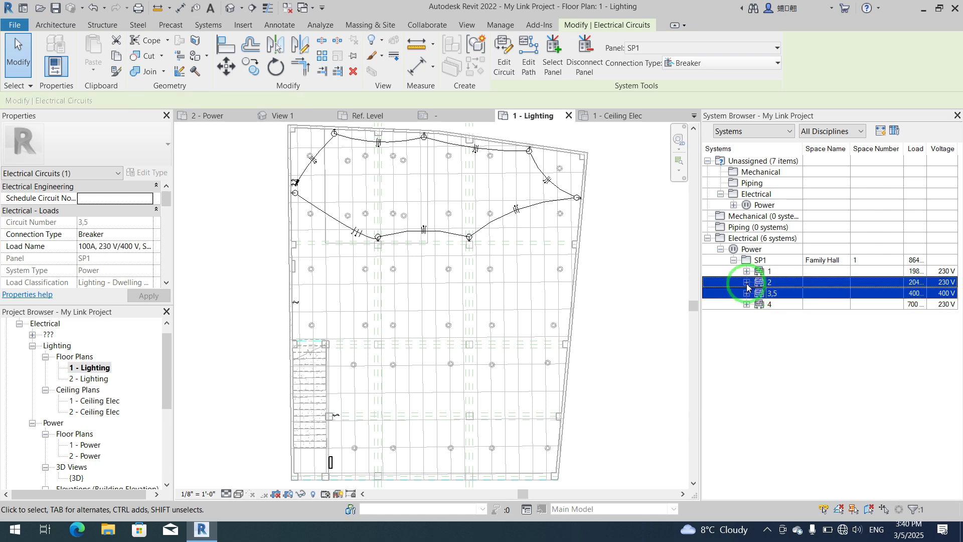
{"action": "left_click", "coordinate": [747, 284]}
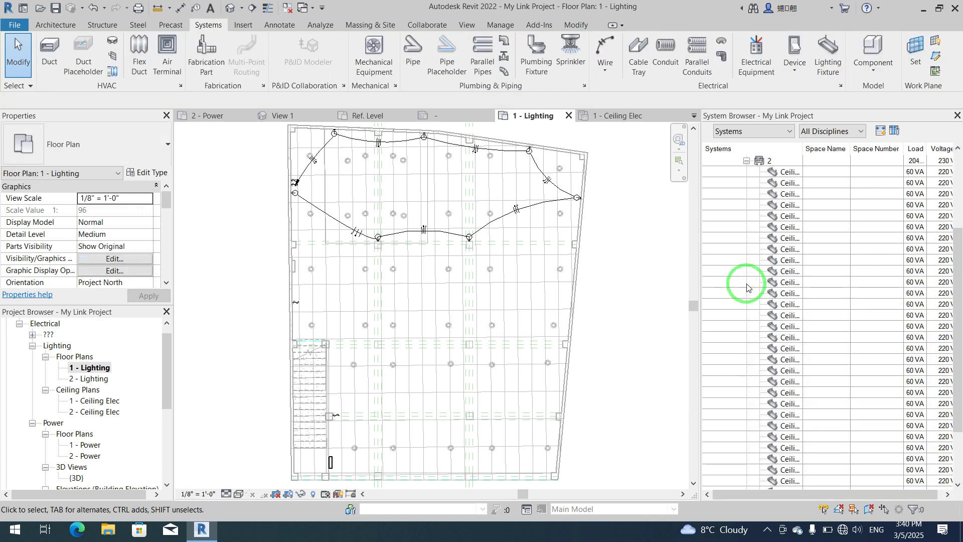
{"action": "left_click", "coordinate": [745, 163]}
{"action": "left_click", "coordinate": [746, 163]}
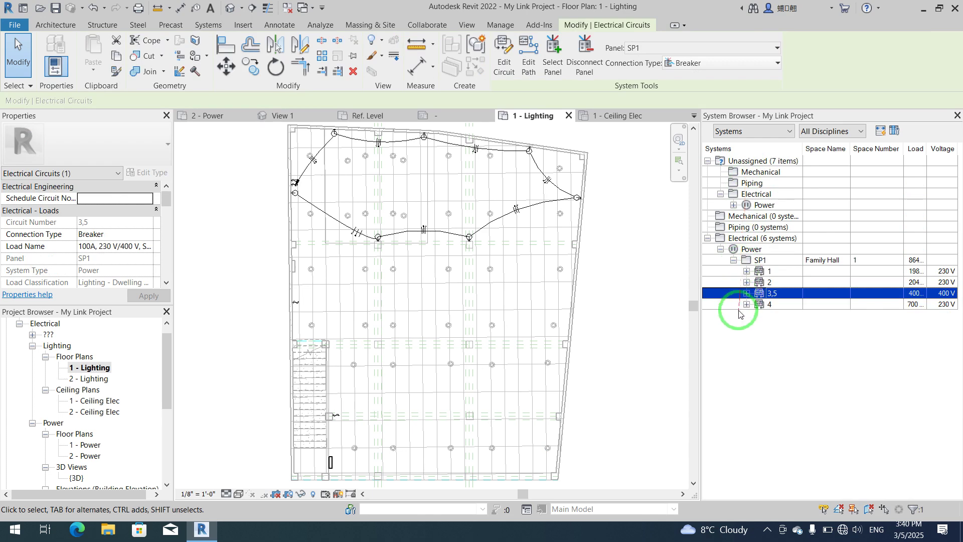
{"action": "left_click", "coordinate": [770, 306]}
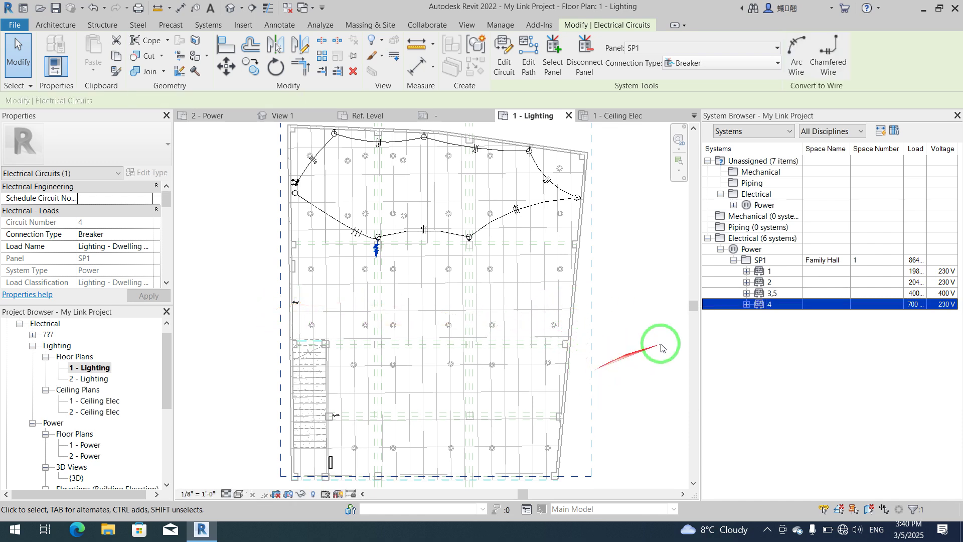
{"action": "left_click", "coordinate": [772, 266]}
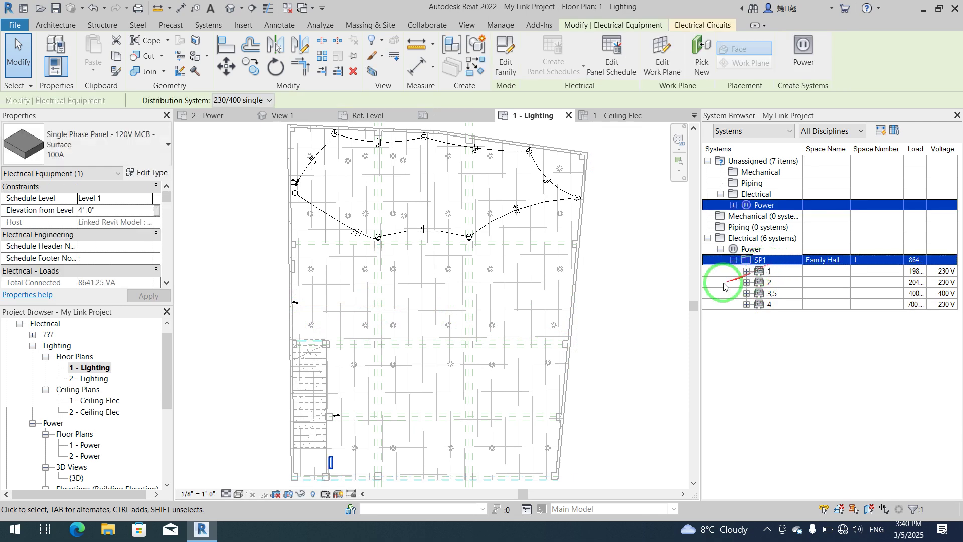
- Select panel SP1's circuits 1 and 2 in the System Browser and check where they run in the lighting floor plan
{"action": "left_click", "coordinate": [785, 276]}
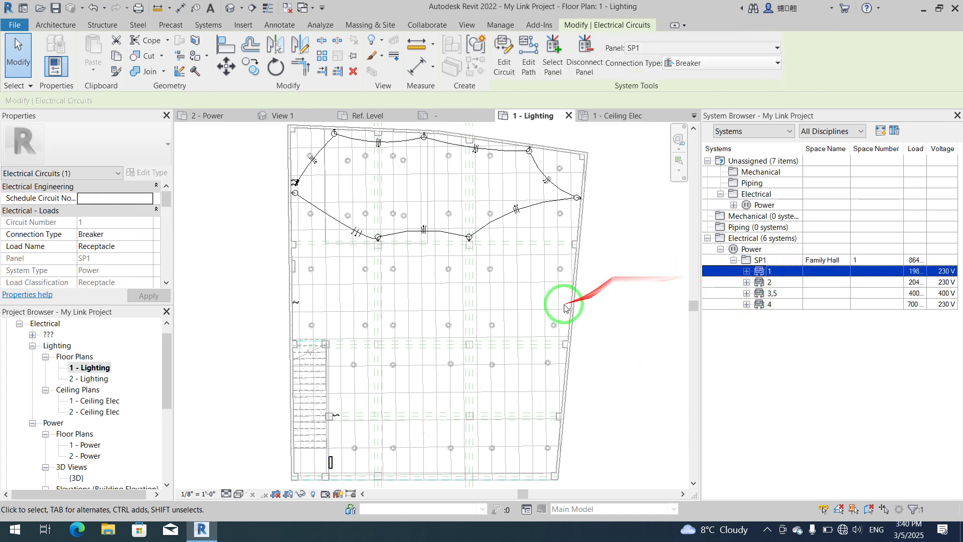
{"action": "scroll", "coordinate": [563, 166], "scroll_direction": "up", "scroll_amount": 5}
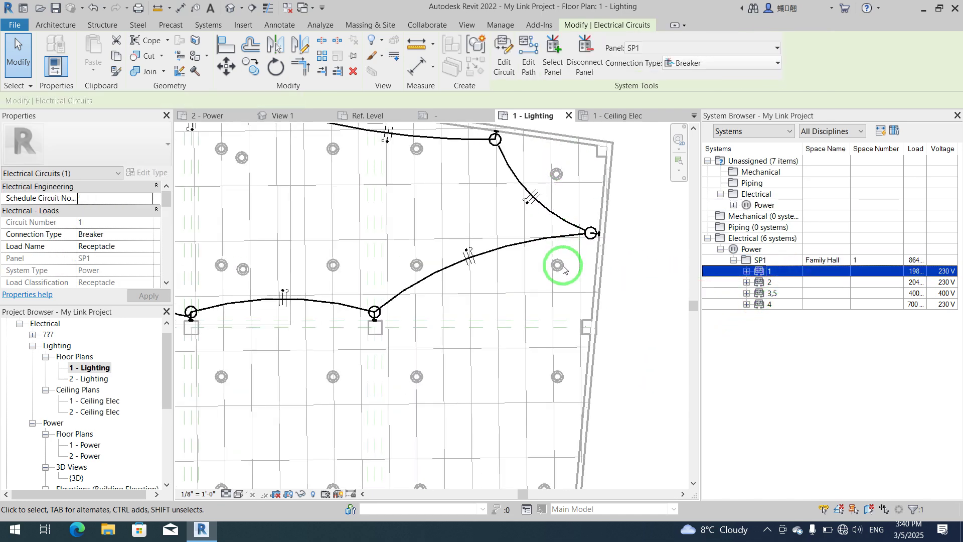
{"action": "scroll", "coordinate": [563, 286], "scroll_direction": "down", "scroll_amount": 1}
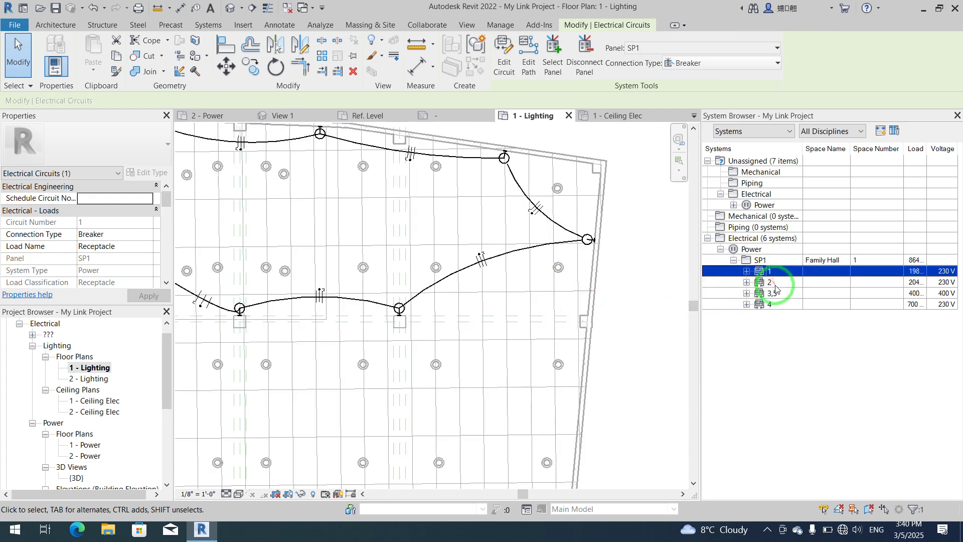
{"action": "left_click", "coordinate": [754, 282], "text": "ctrl"}
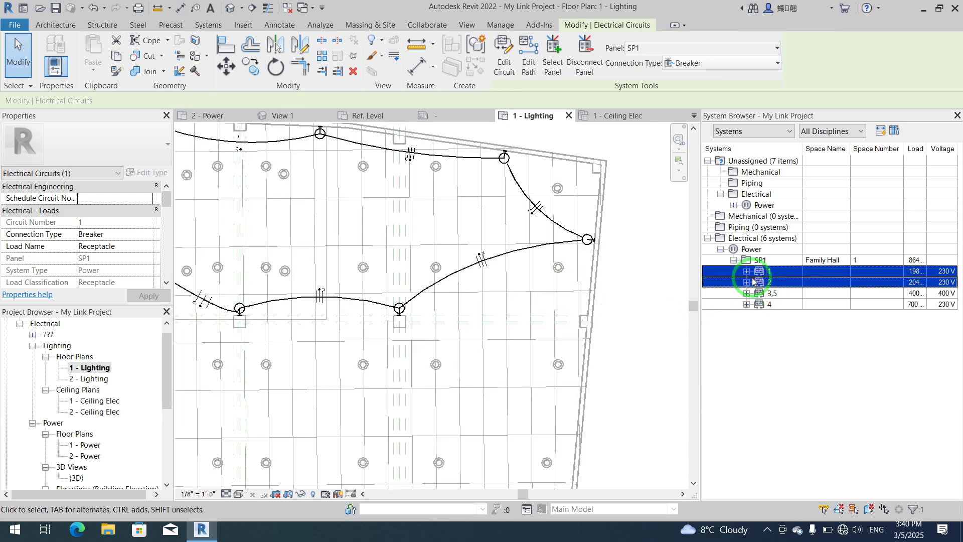
{"action": "left_click", "coordinate": [780, 284]}
{"action": "scroll", "coordinate": [554, 269], "scroll_direction": "down", "scroll_amount": 2}
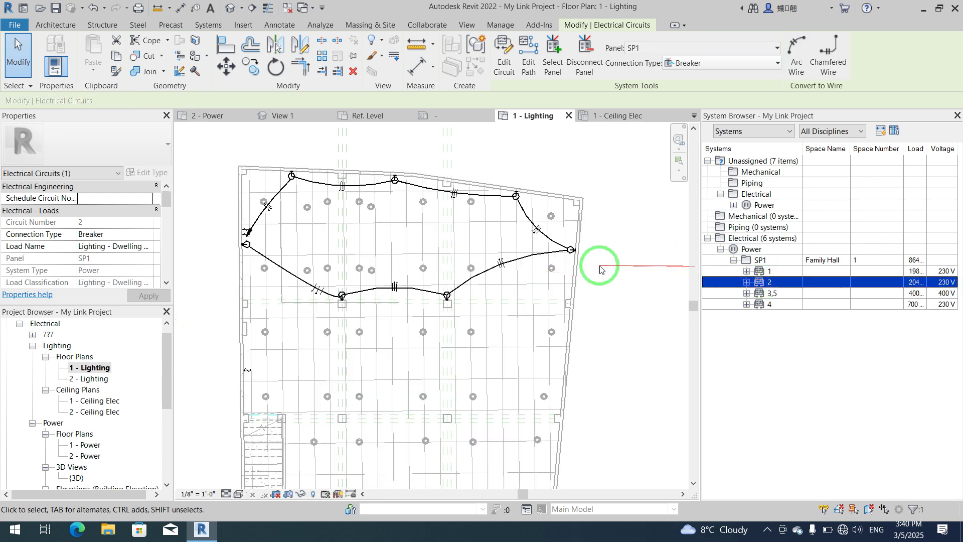
{"action": "scroll", "coordinate": [599, 267], "scroll_direction": "down", "scroll_amount": 2}
{"action": "middle_click_drag", "start_coordinate": [583, 379], "coordinate": [469, 327]}
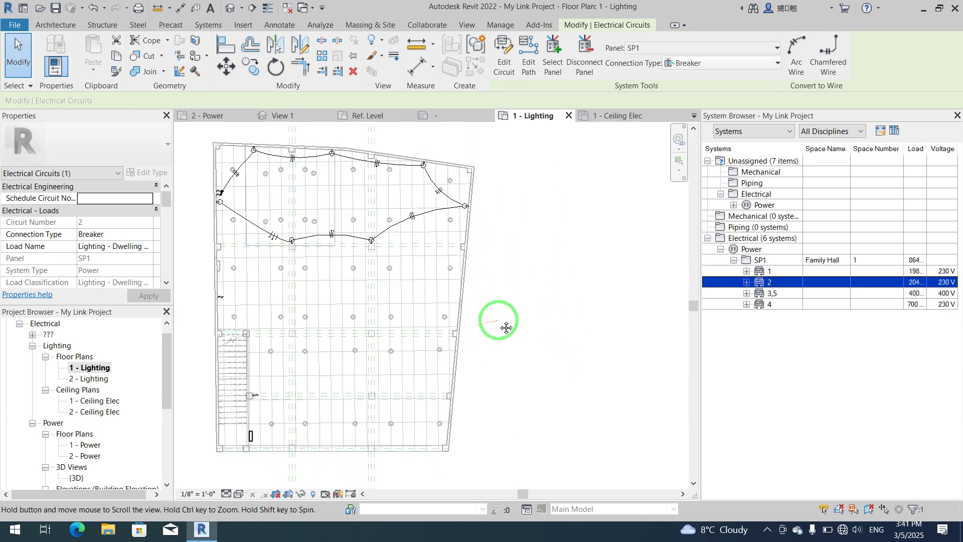
{"action": "left_click", "coordinate": [583, 322]}
{"action": "middle_click_drag", "start_coordinate": [582, 322], "coordinate": [587, 333]}
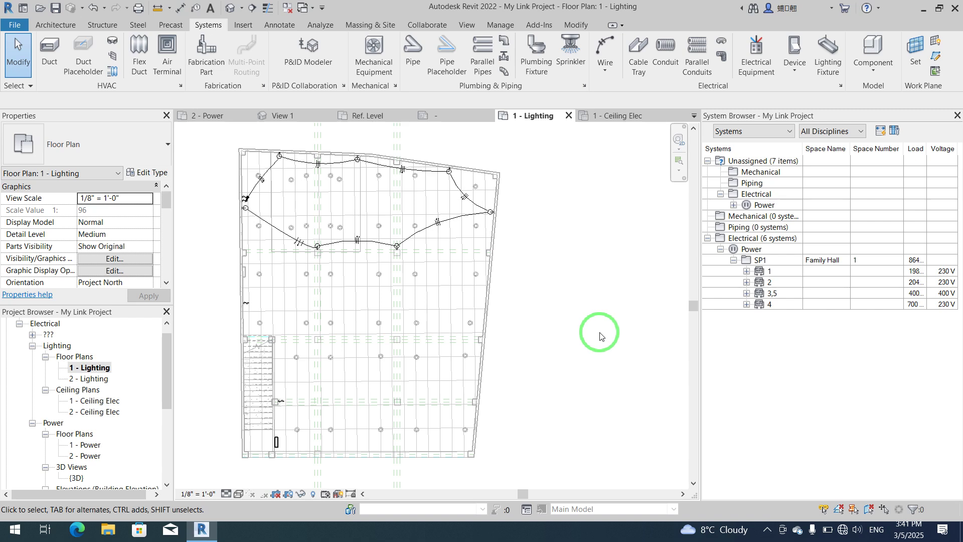
{"action": "scroll", "coordinate": [276, 129], "scroll_direction": "up", "scroll_amount": 2}
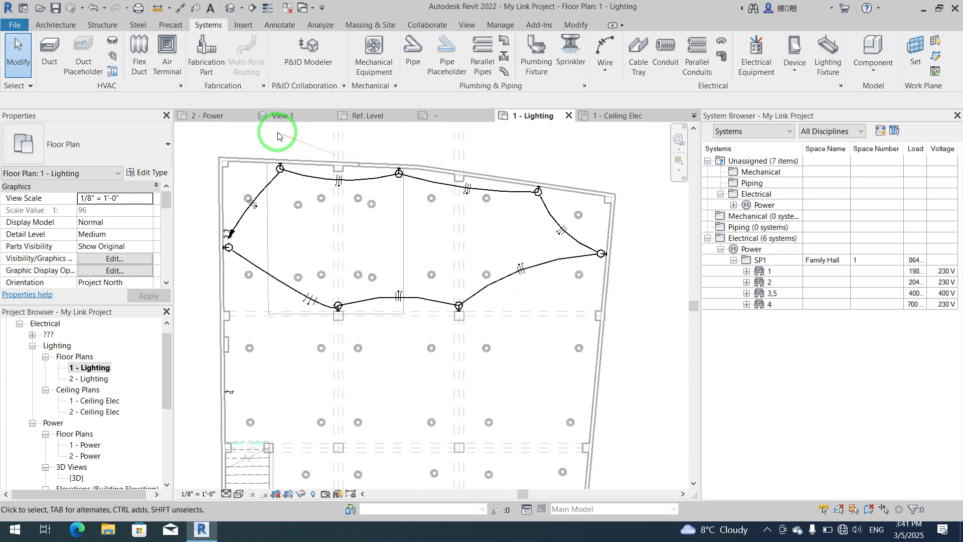
{"action": "scroll", "coordinate": [327, 243], "scroll_direction": "down", "scroll_amount": 2}
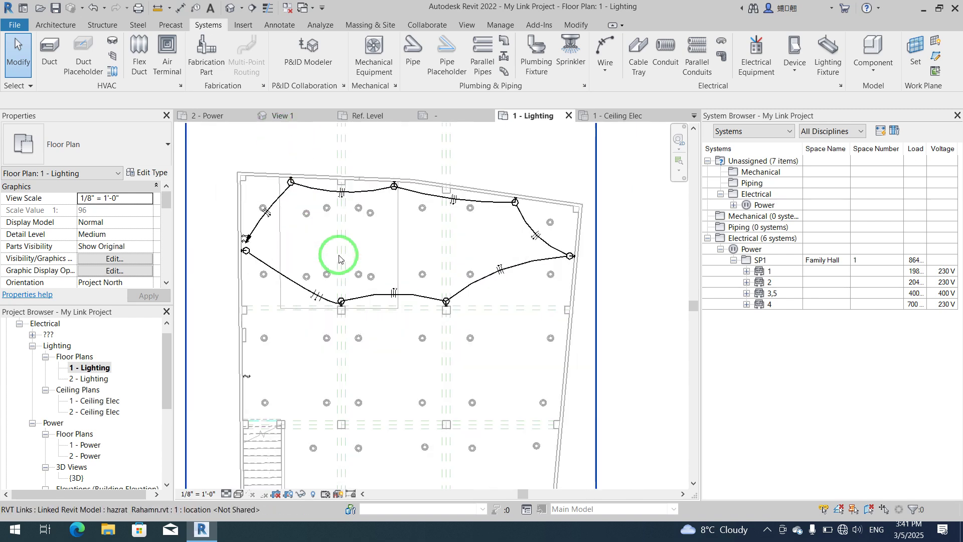
{"action": "middle_click_drag", "start_coordinate": [373, 385], "coordinate": [375, 374]}
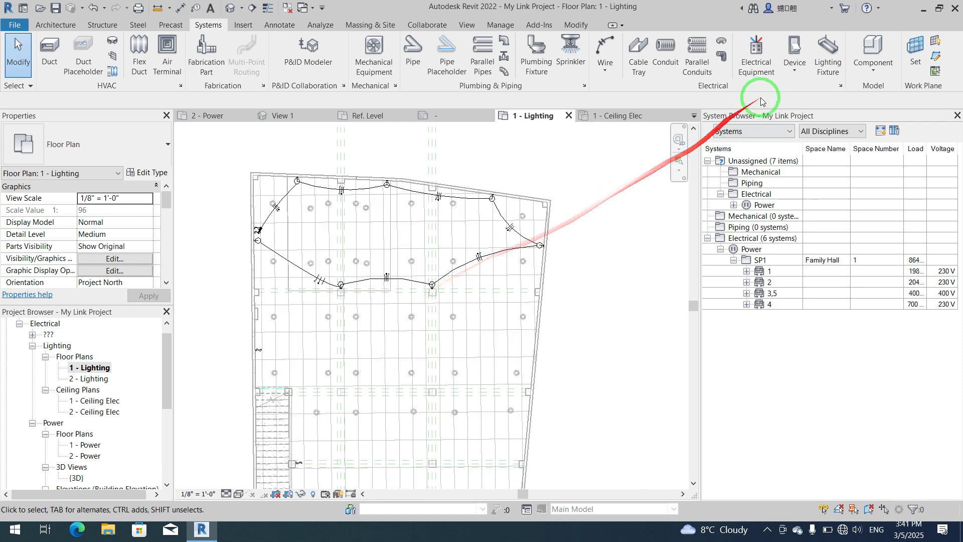
{"action": "left_click", "coordinate": [785, 75]}
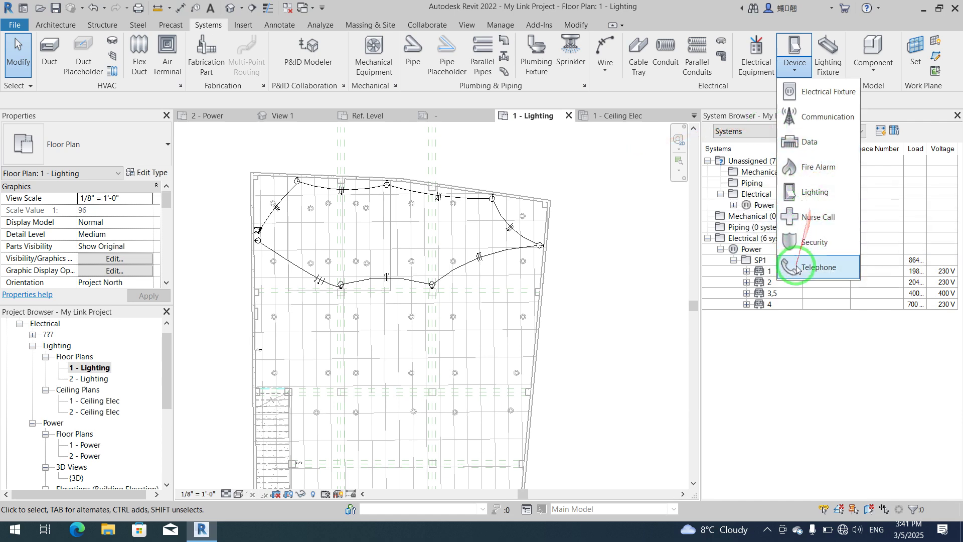
{"action": "left_click", "coordinate": [633, 208]}
{"action": "scroll", "coordinate": [482, 250], "scroll_direction": "down", "scroll_amount": 2}
{"action": "middle_click_drag", "start_coordinate": [473, 318], "coordinate": [475, 320]}
{"action": "scroll", "coordinate": [456, 256], "scroll_direction": "up", "scroll_amount": 2}
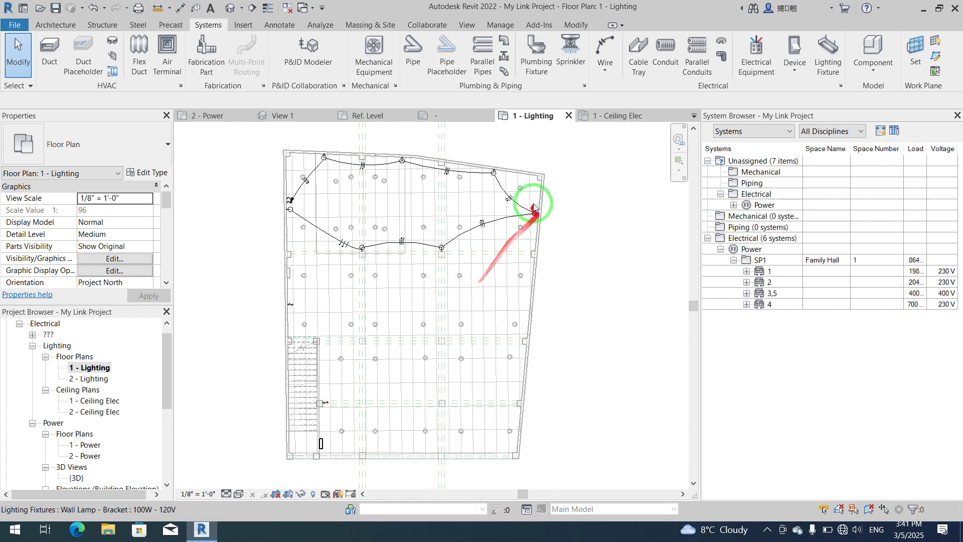